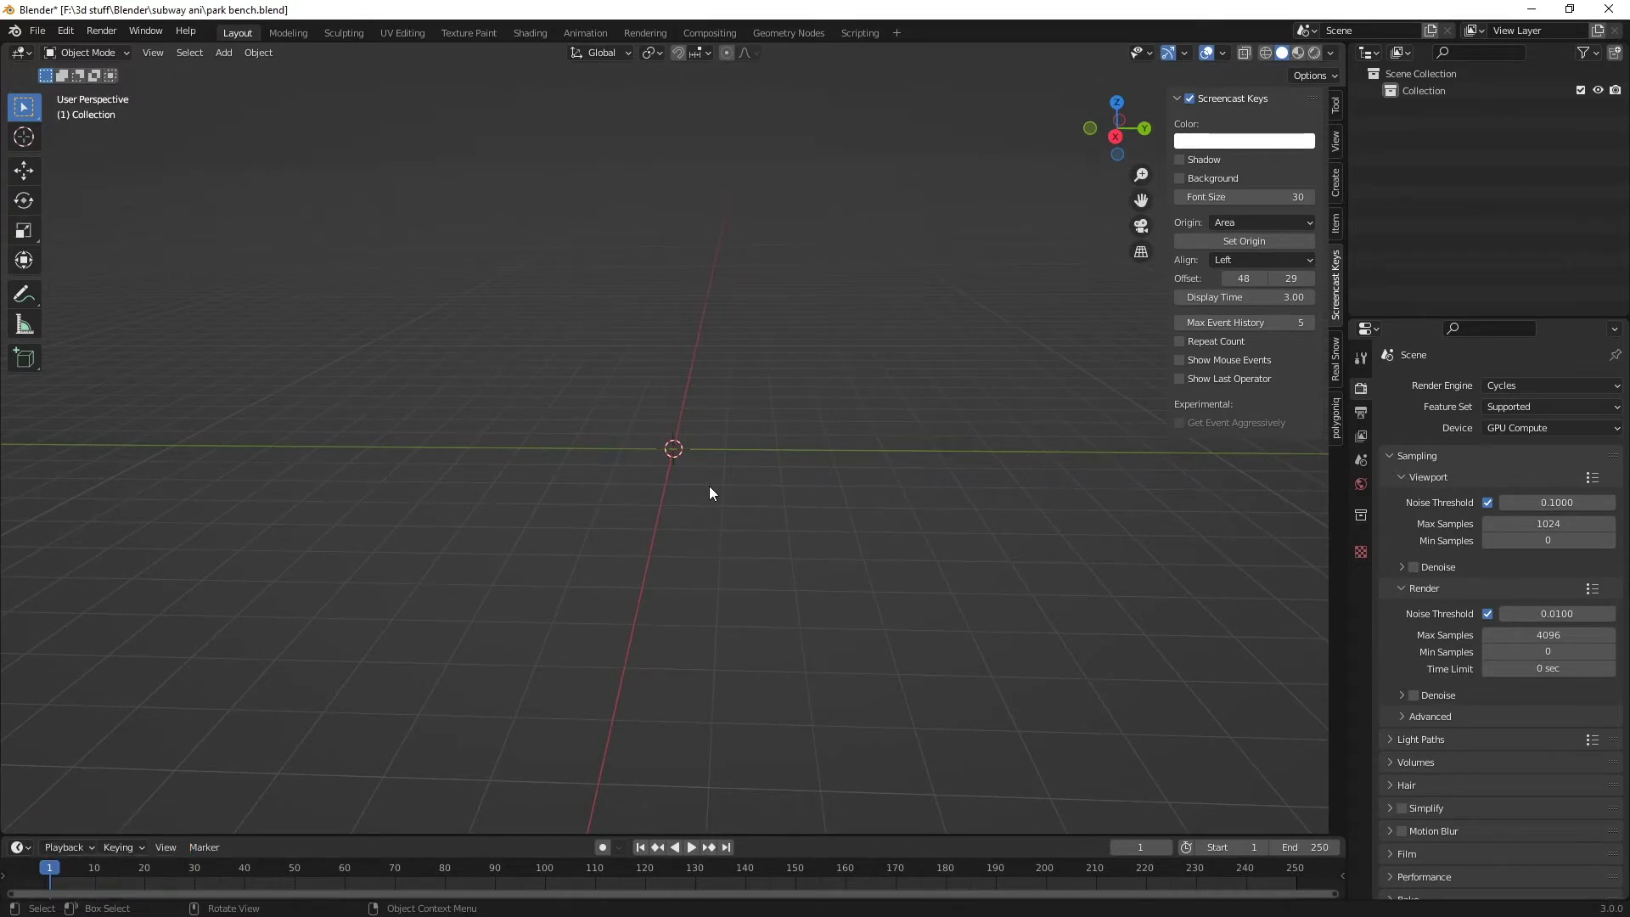
# - Add a cube mesh at the origin and scale it down uniformly to about 0.131
pyautogui.hotkey('shift', 'a')
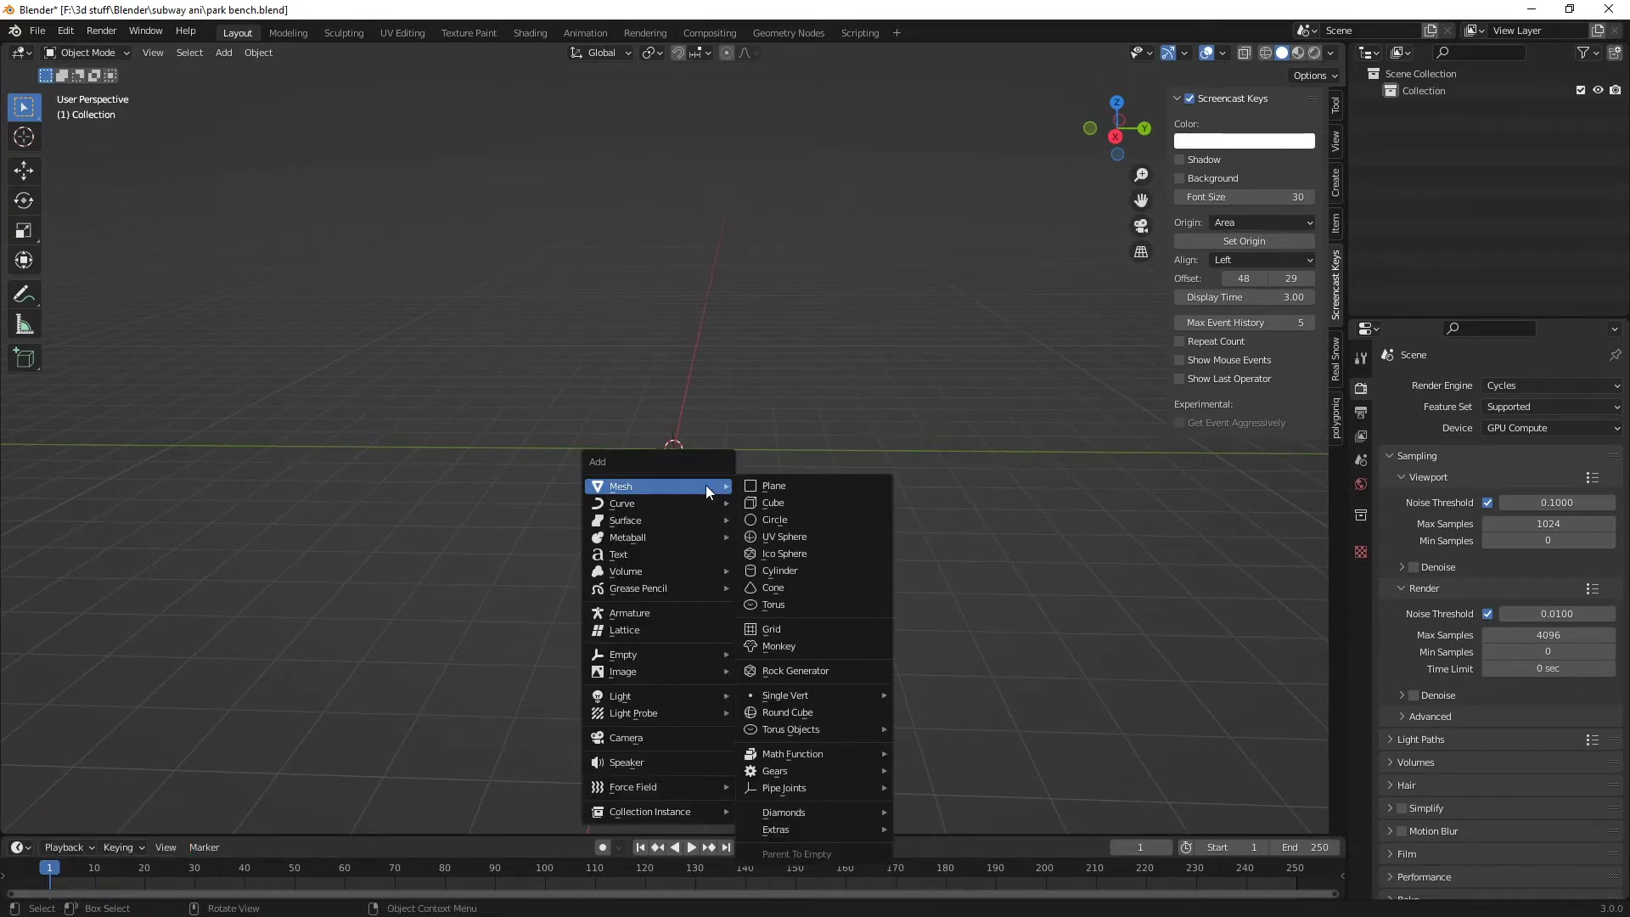
pyautogui.press('Escape')
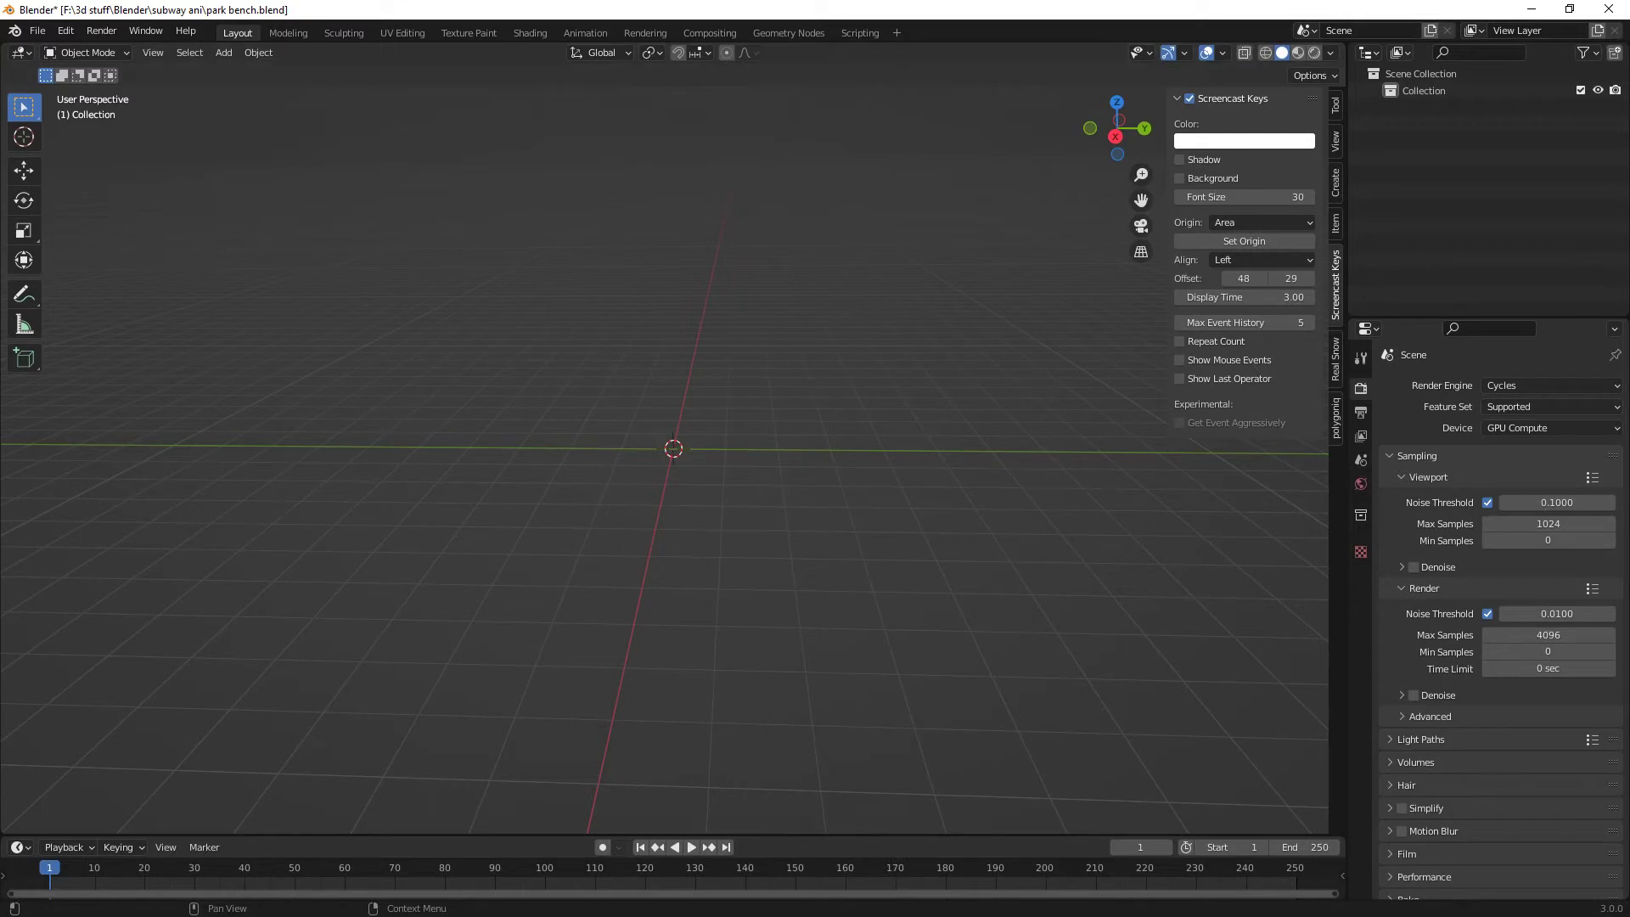
pyautogui.hotkey('shift', 'a')
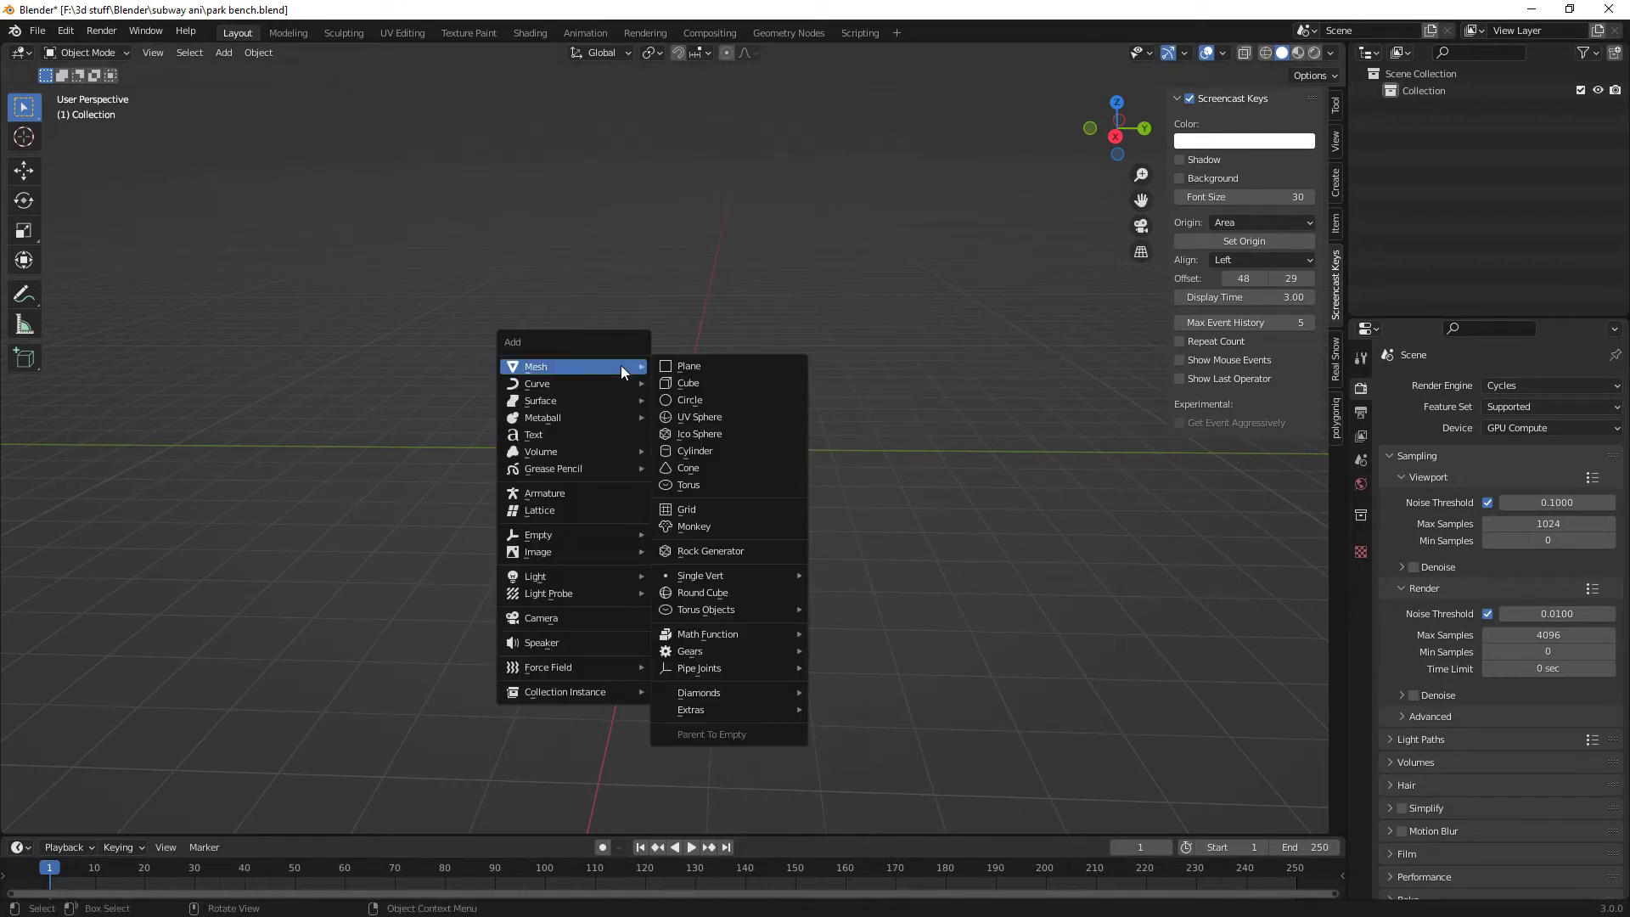
pyautogui.click(696, 383)
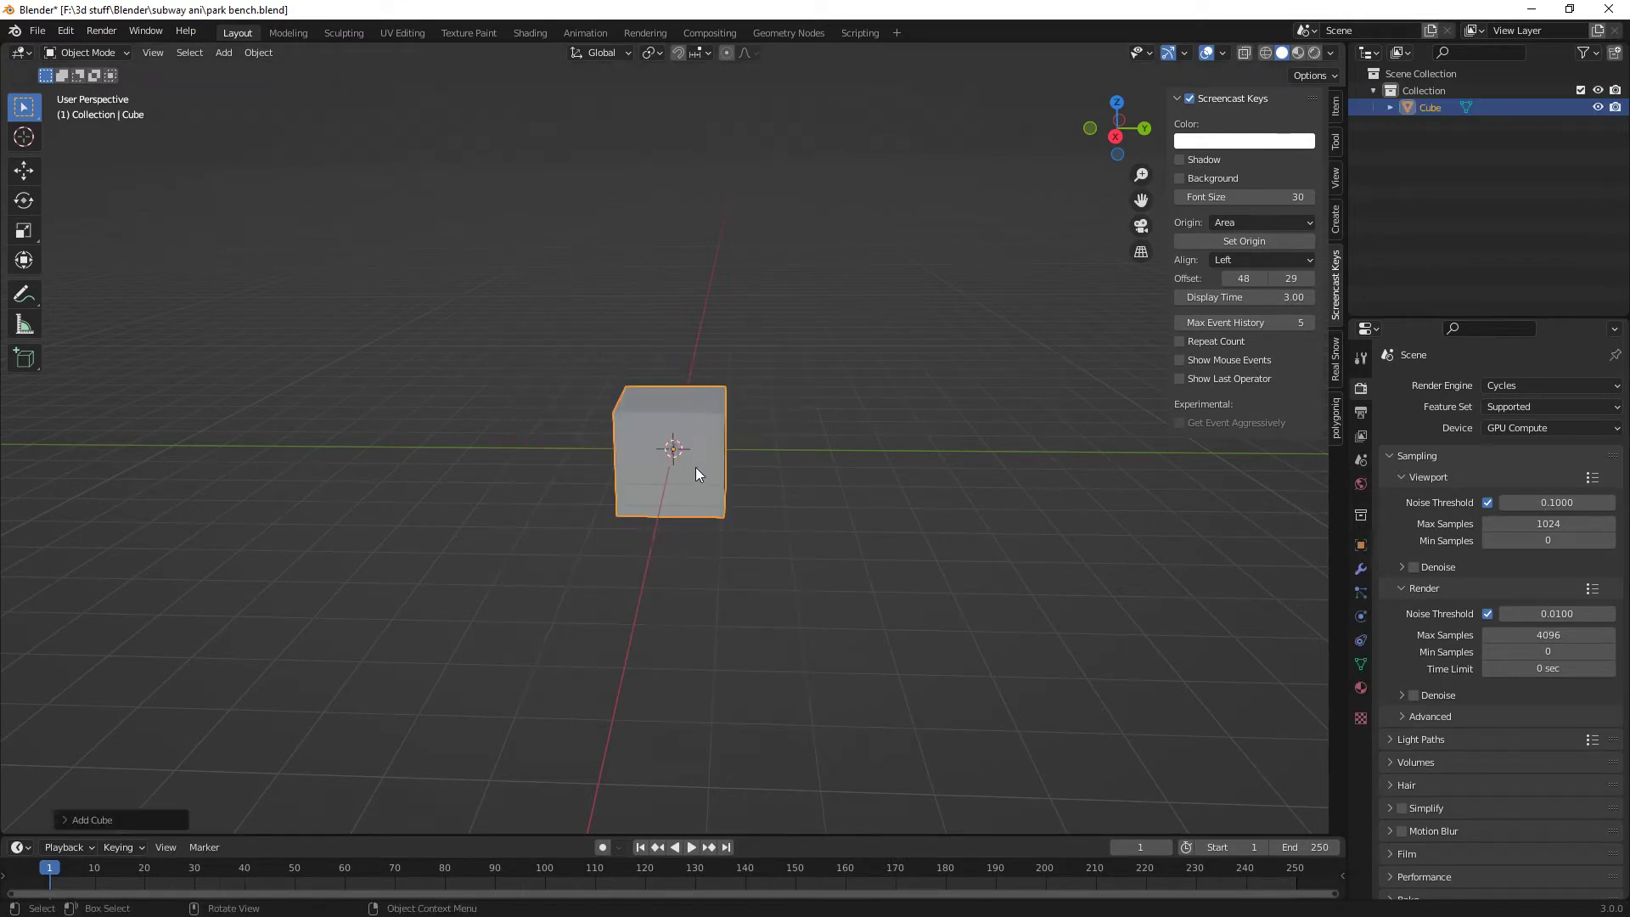
pyautogui.moveTo(734, 569); pyautogui.dragTo(745, 569, button='middle')
pyautogui.scroll(3, 747, 552)
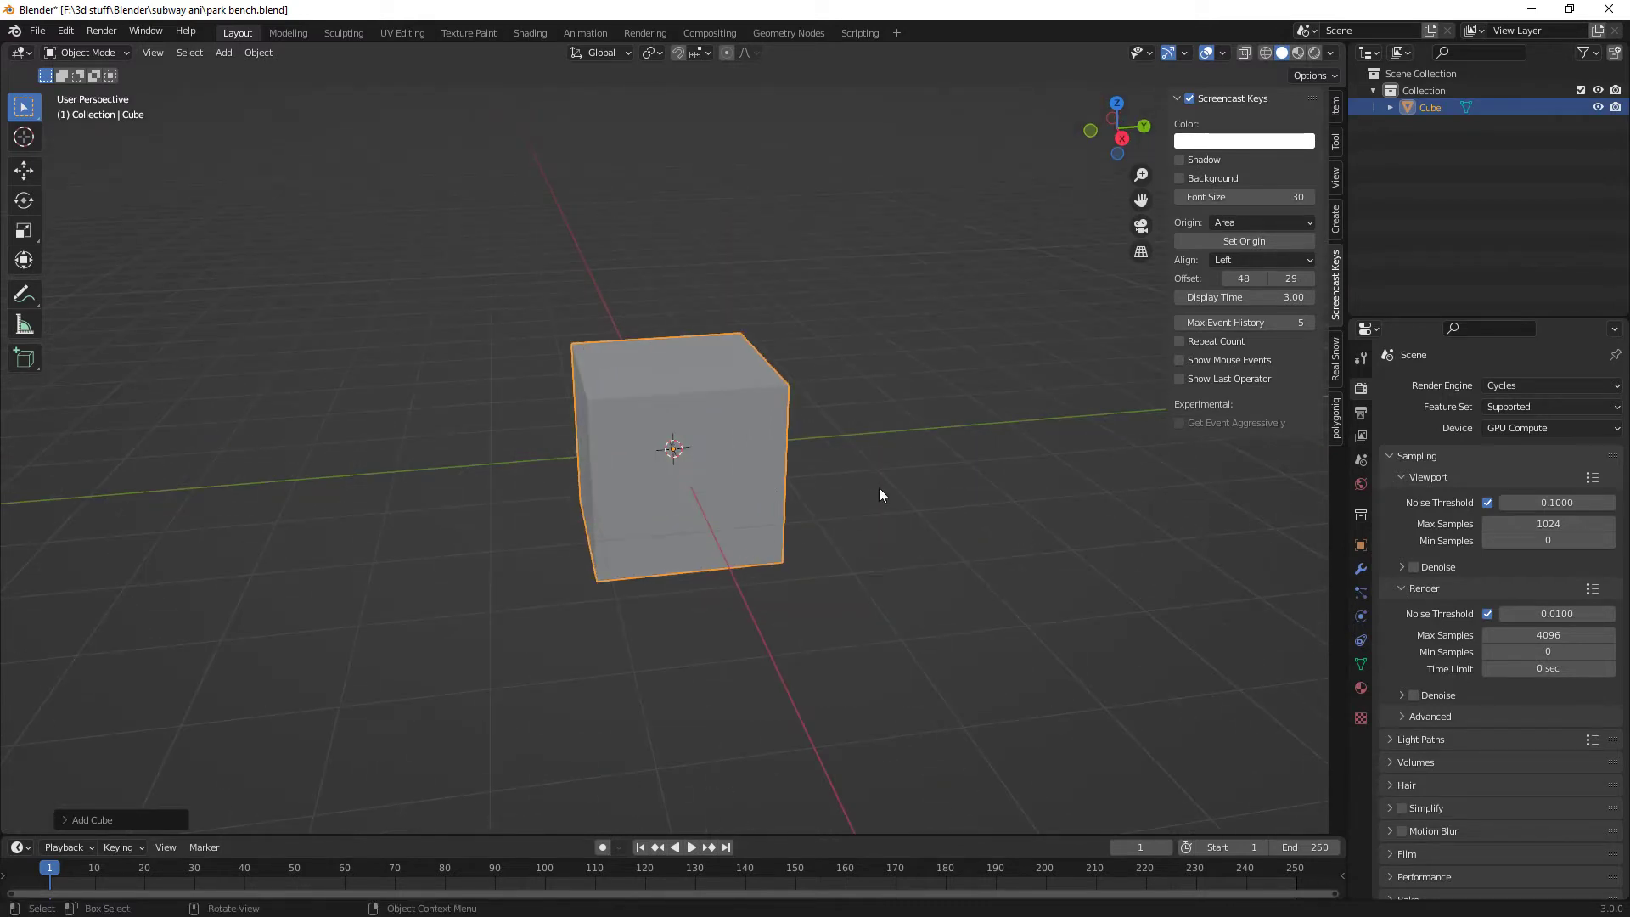
pyautogui.press('s')
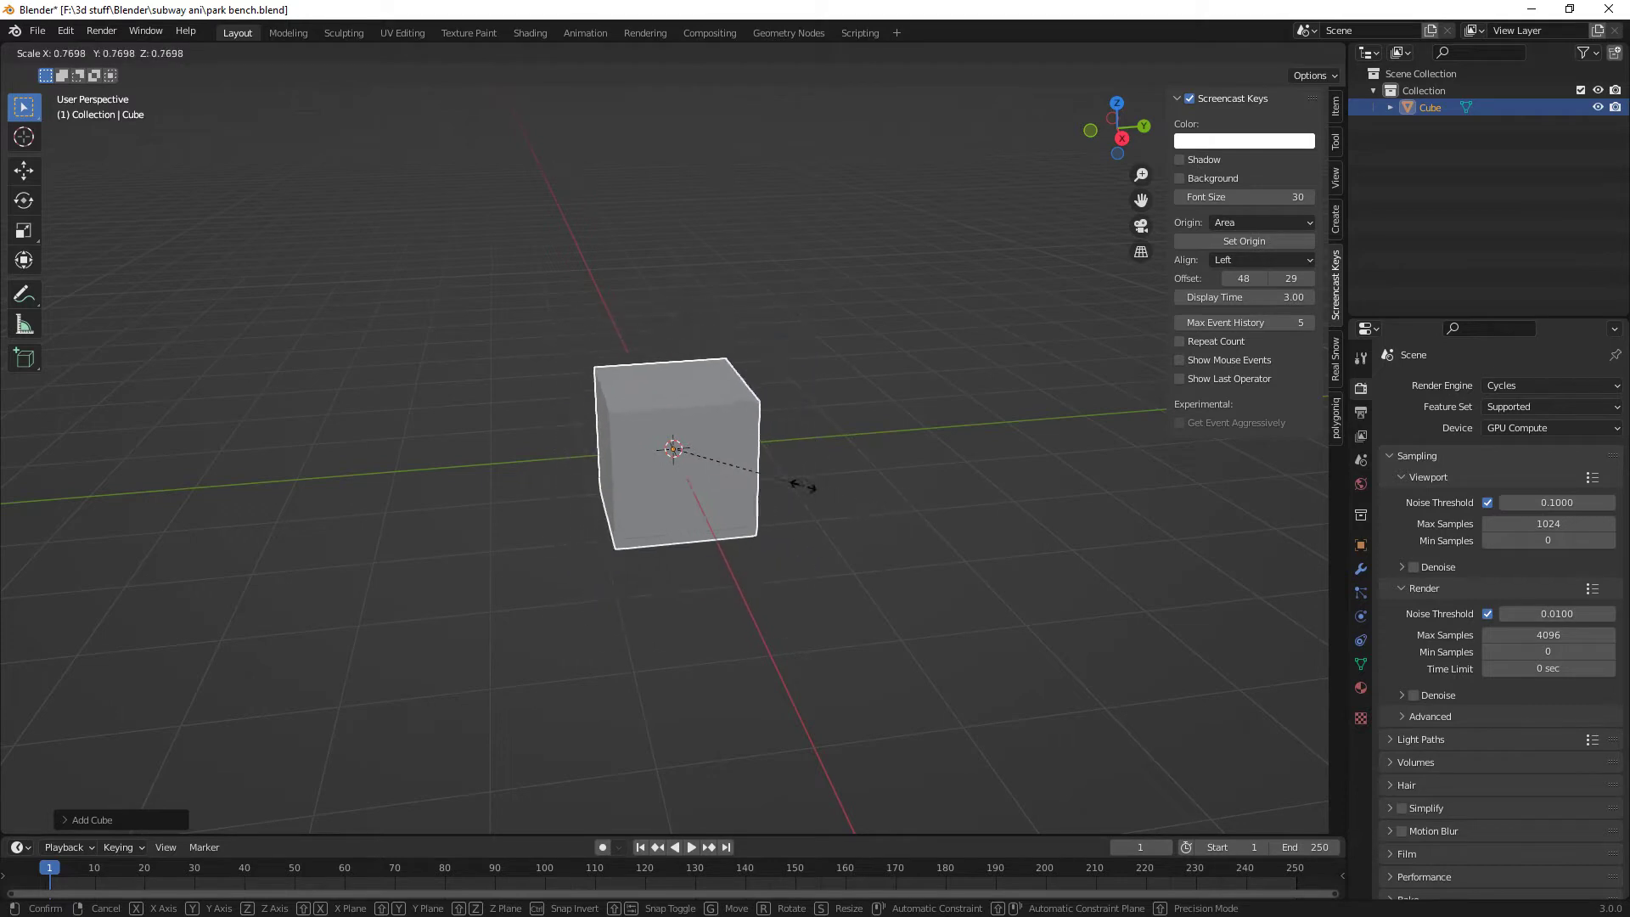
pyautogui.click(696, 463)
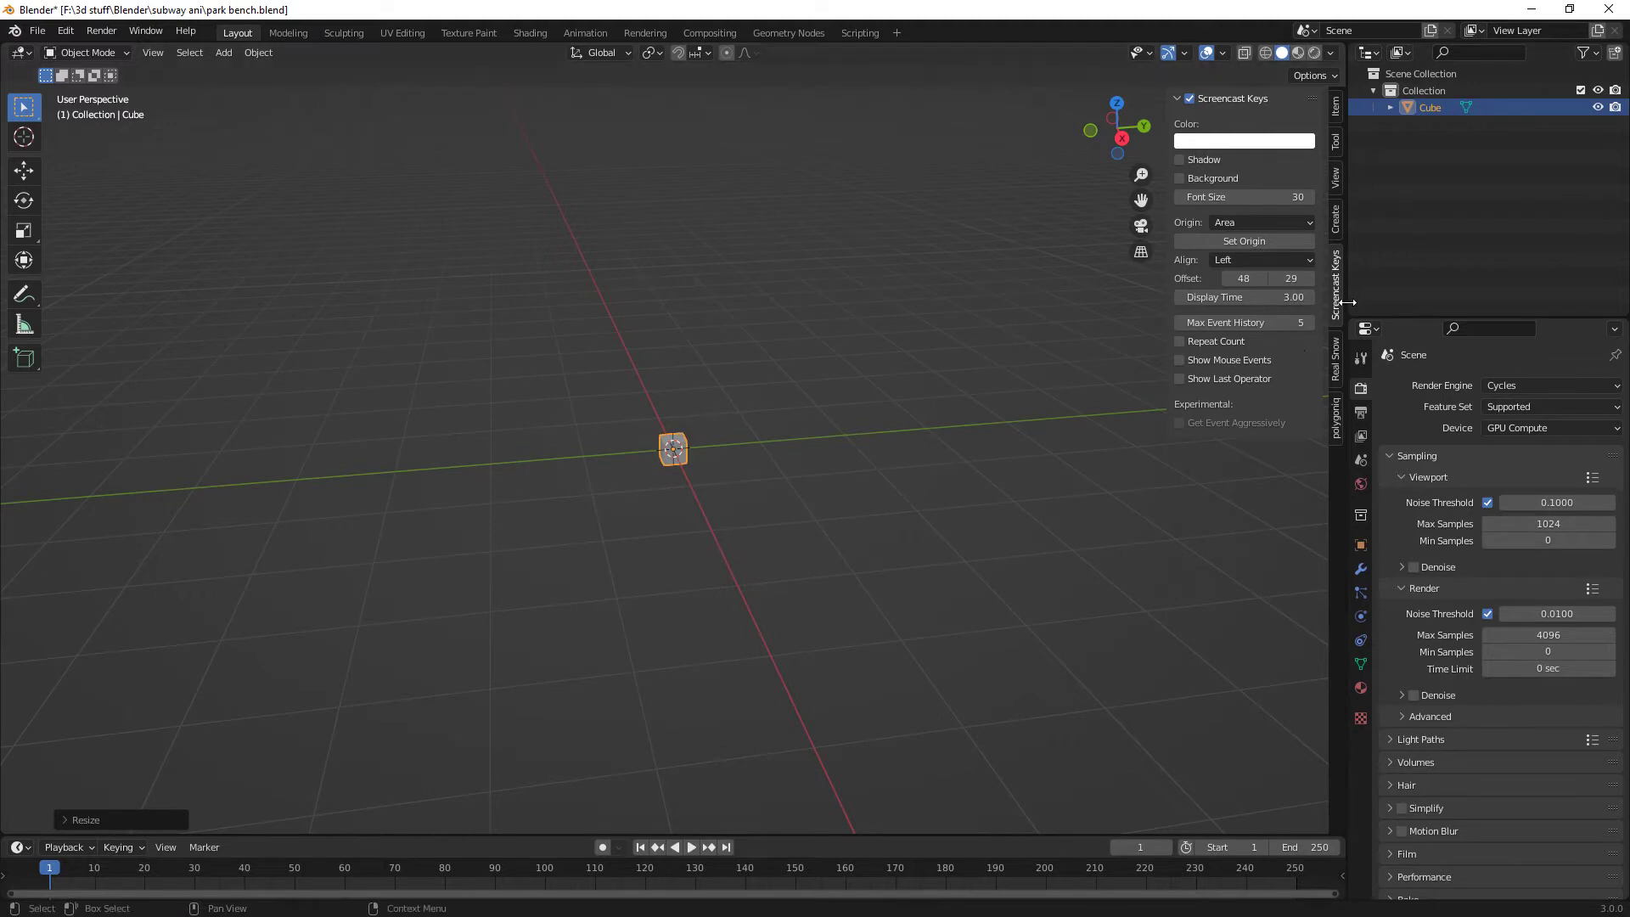
# - Set the cube's X and Y dimensions to 0.15 m each
pyautogui.click(1337, 175)
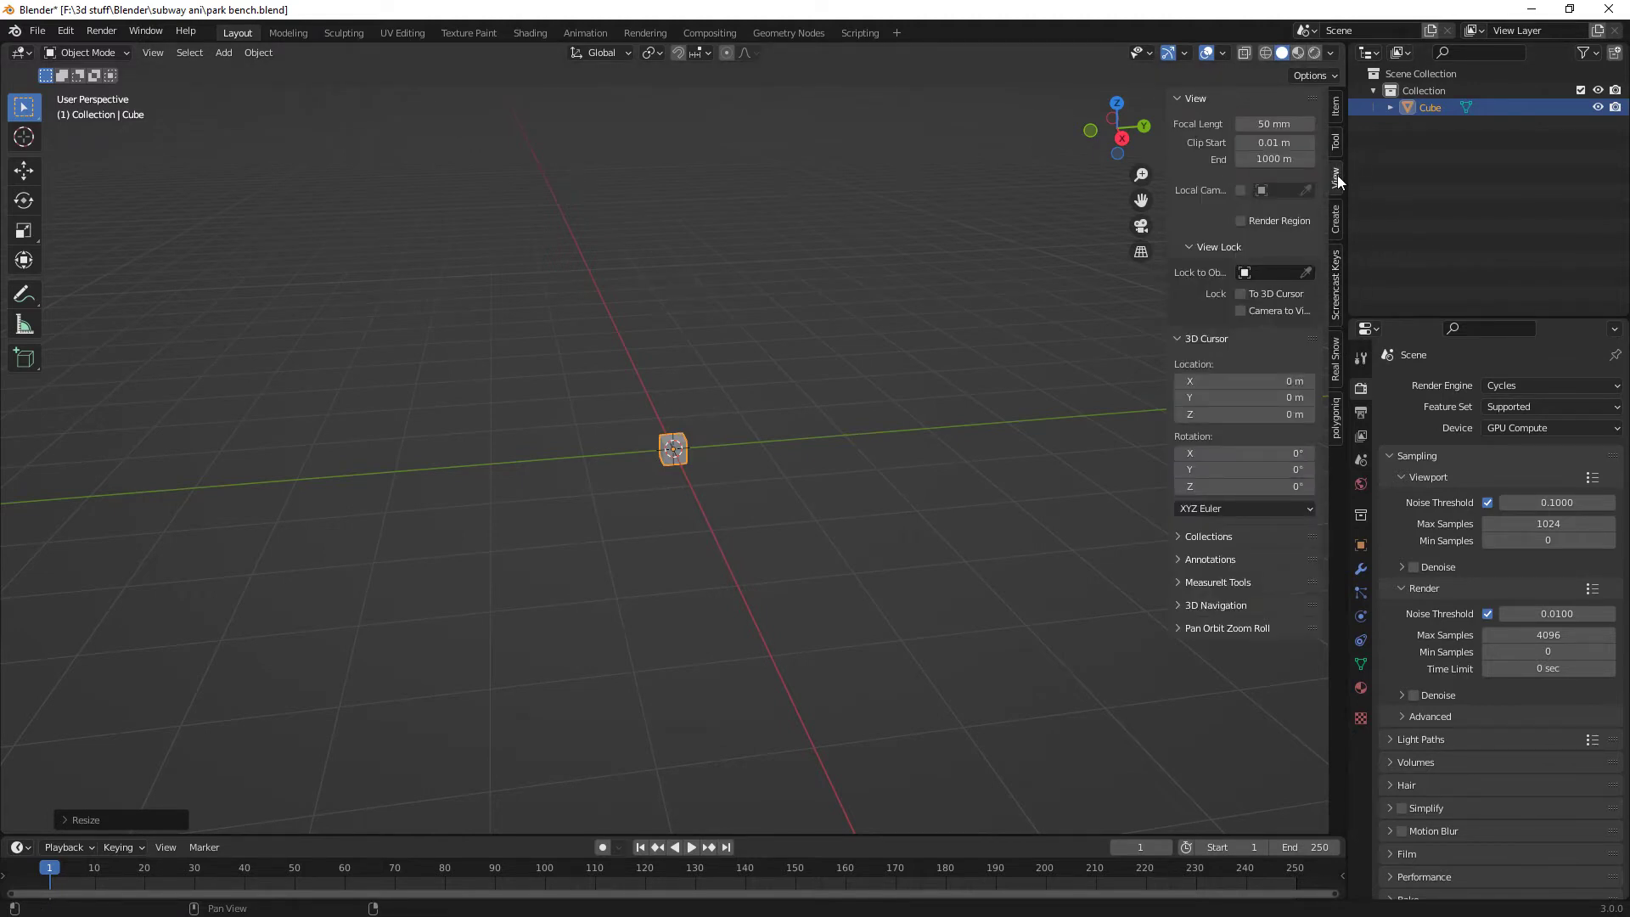
pyautogui.click(1337, 105)
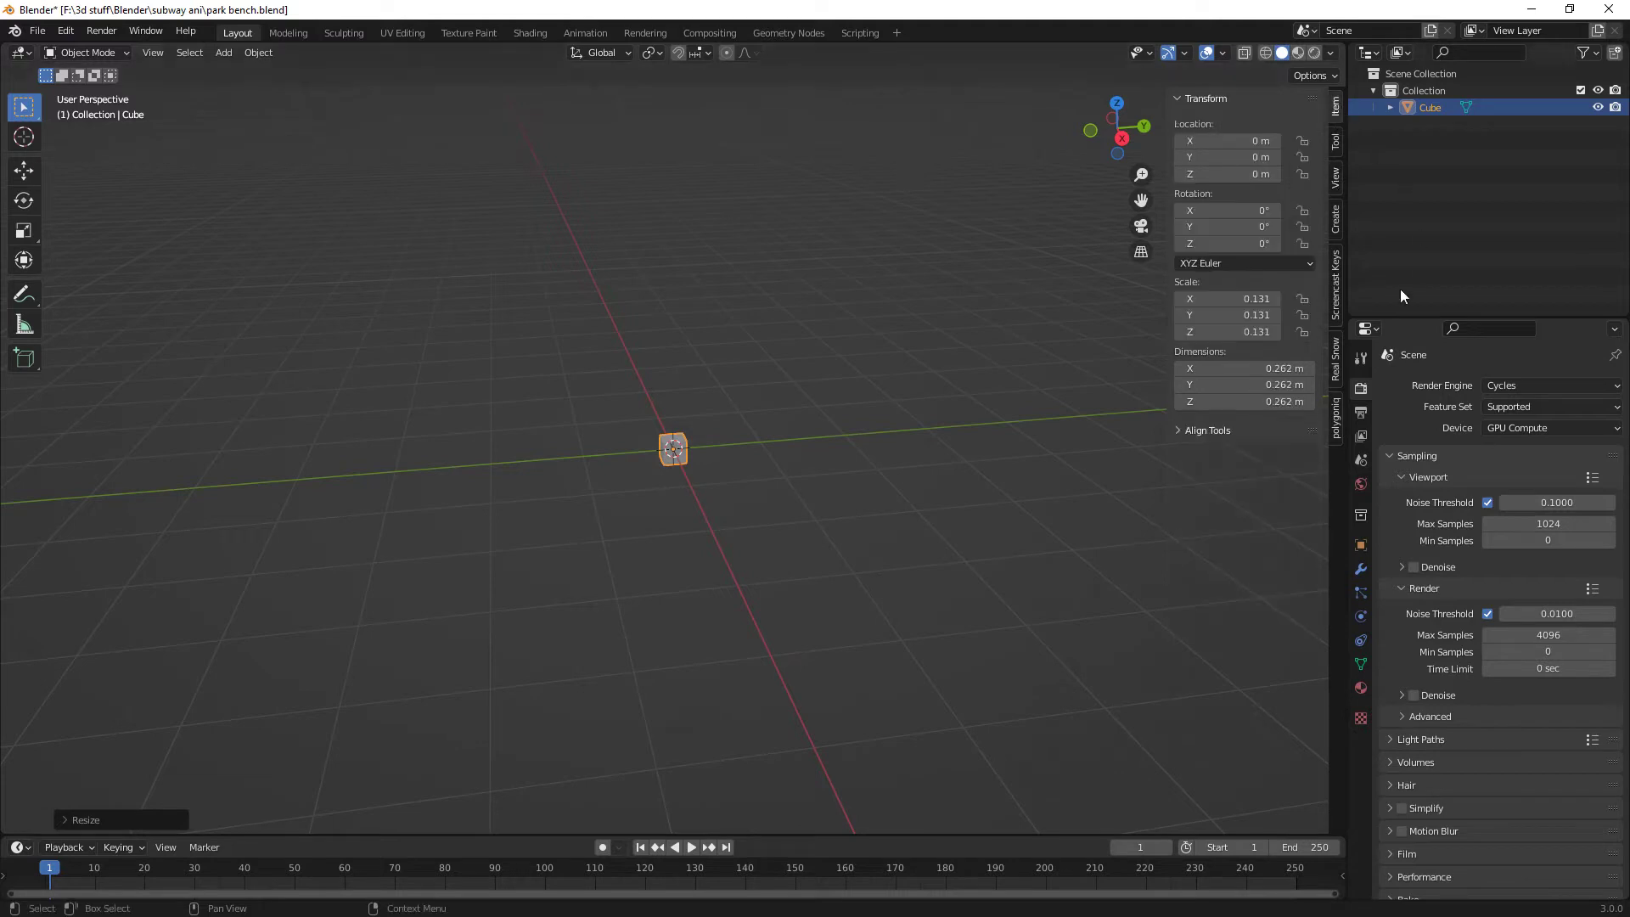
pyautogui.click(1274, 366)
pyautogui.write('0.1')
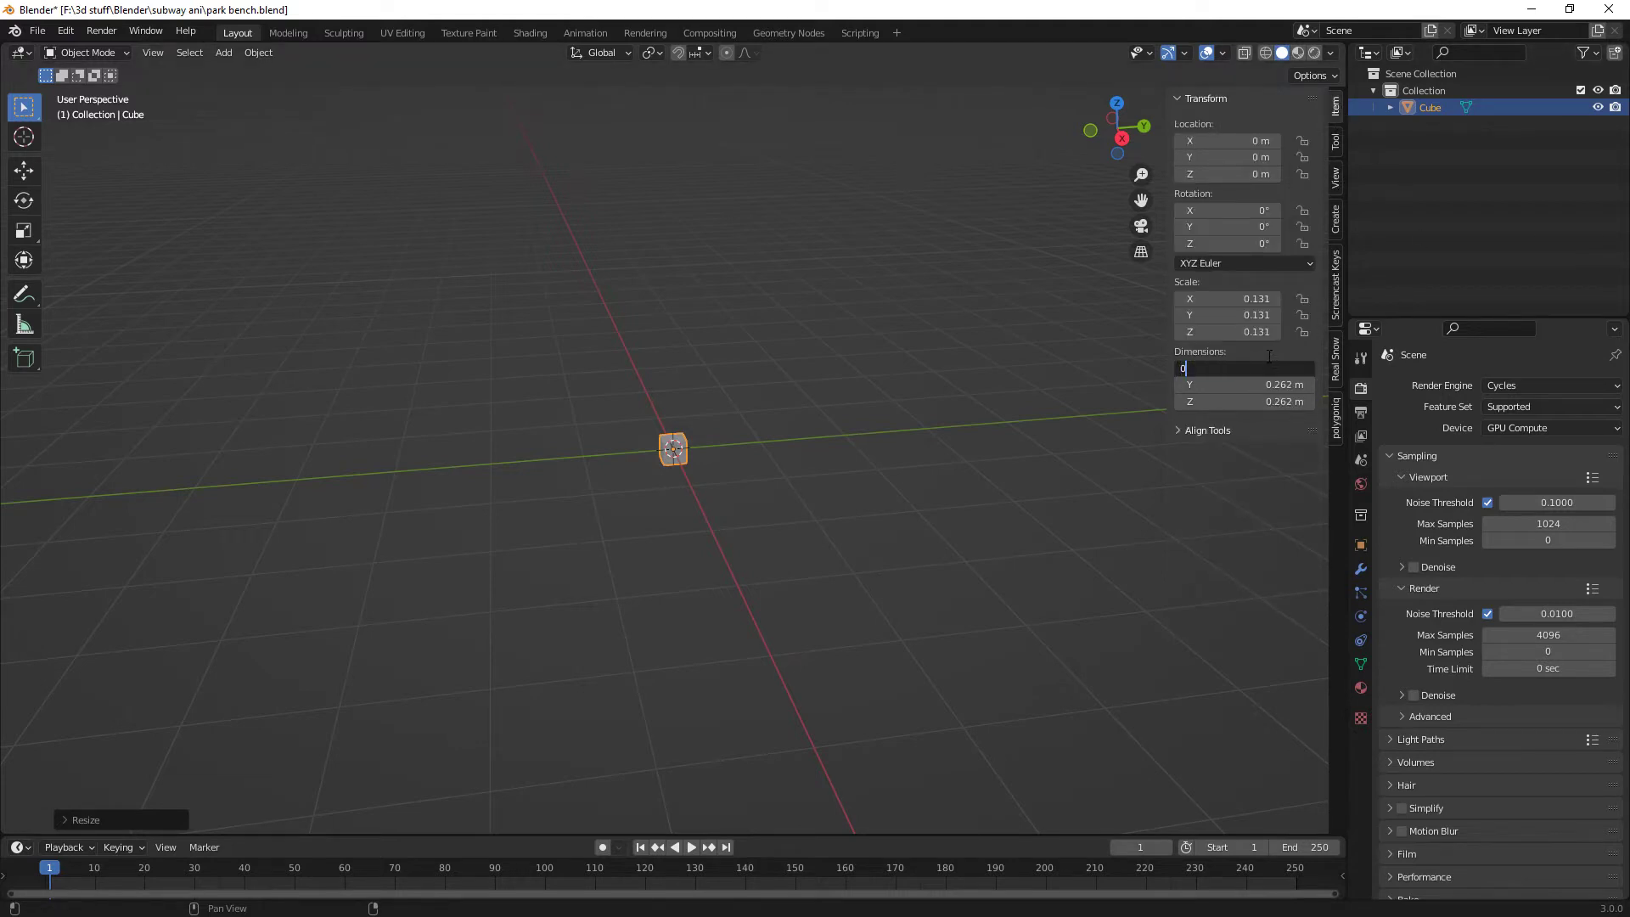
pyautogui.write('5')
pyautogui.press('Return')
pyautogui.click(1278, 384)
pyautogui.write('1.0')
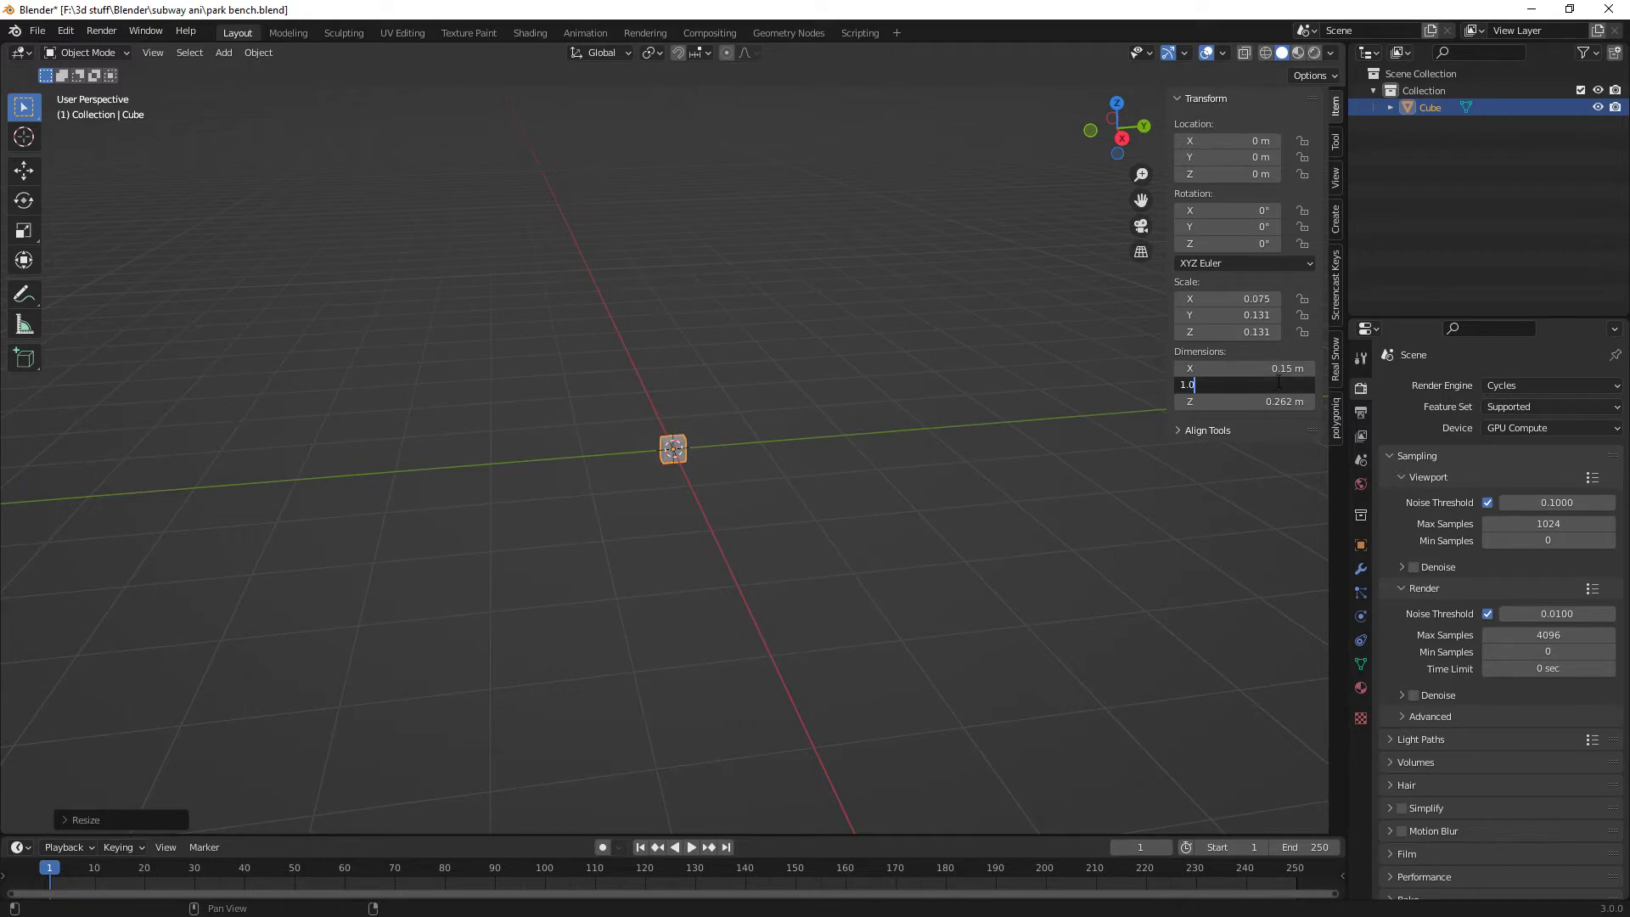
pyautogui.press('BackSpace')
pyautogui.press('BackSpace')
pyautogui.press('BackSpace')
pyautogui.write('0.15')
pyautogui.press('Return')
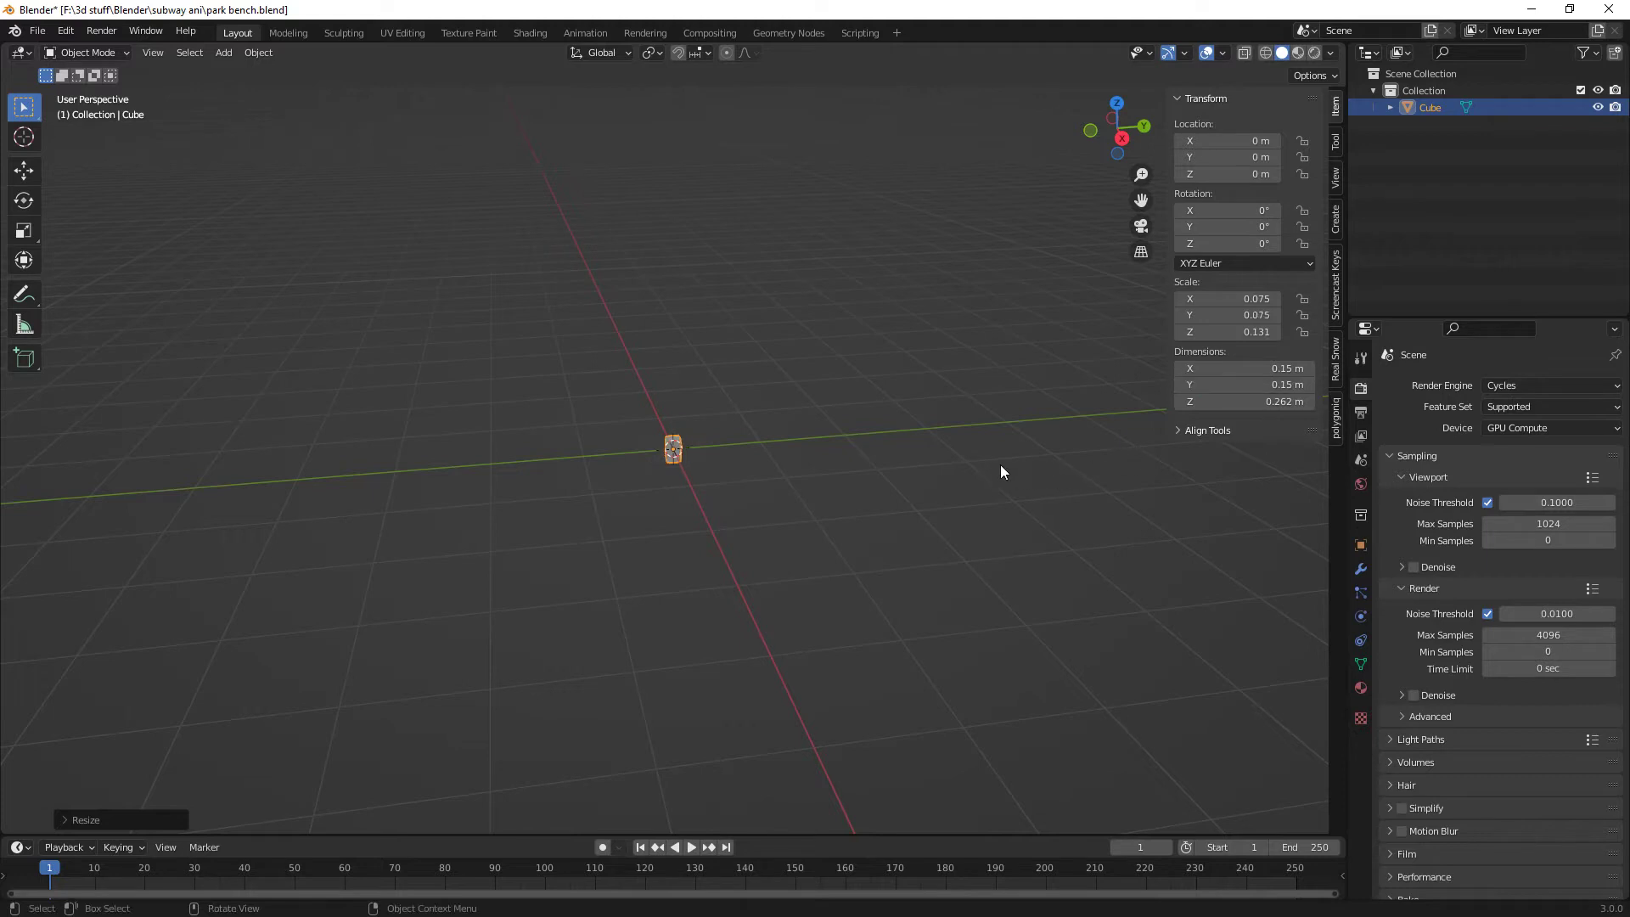
# - Set the cube's Z dimension to 0.5 m
pyautogui.moveTo(1001, 467); pyautogui.dragTo(836, 481, button='middle')
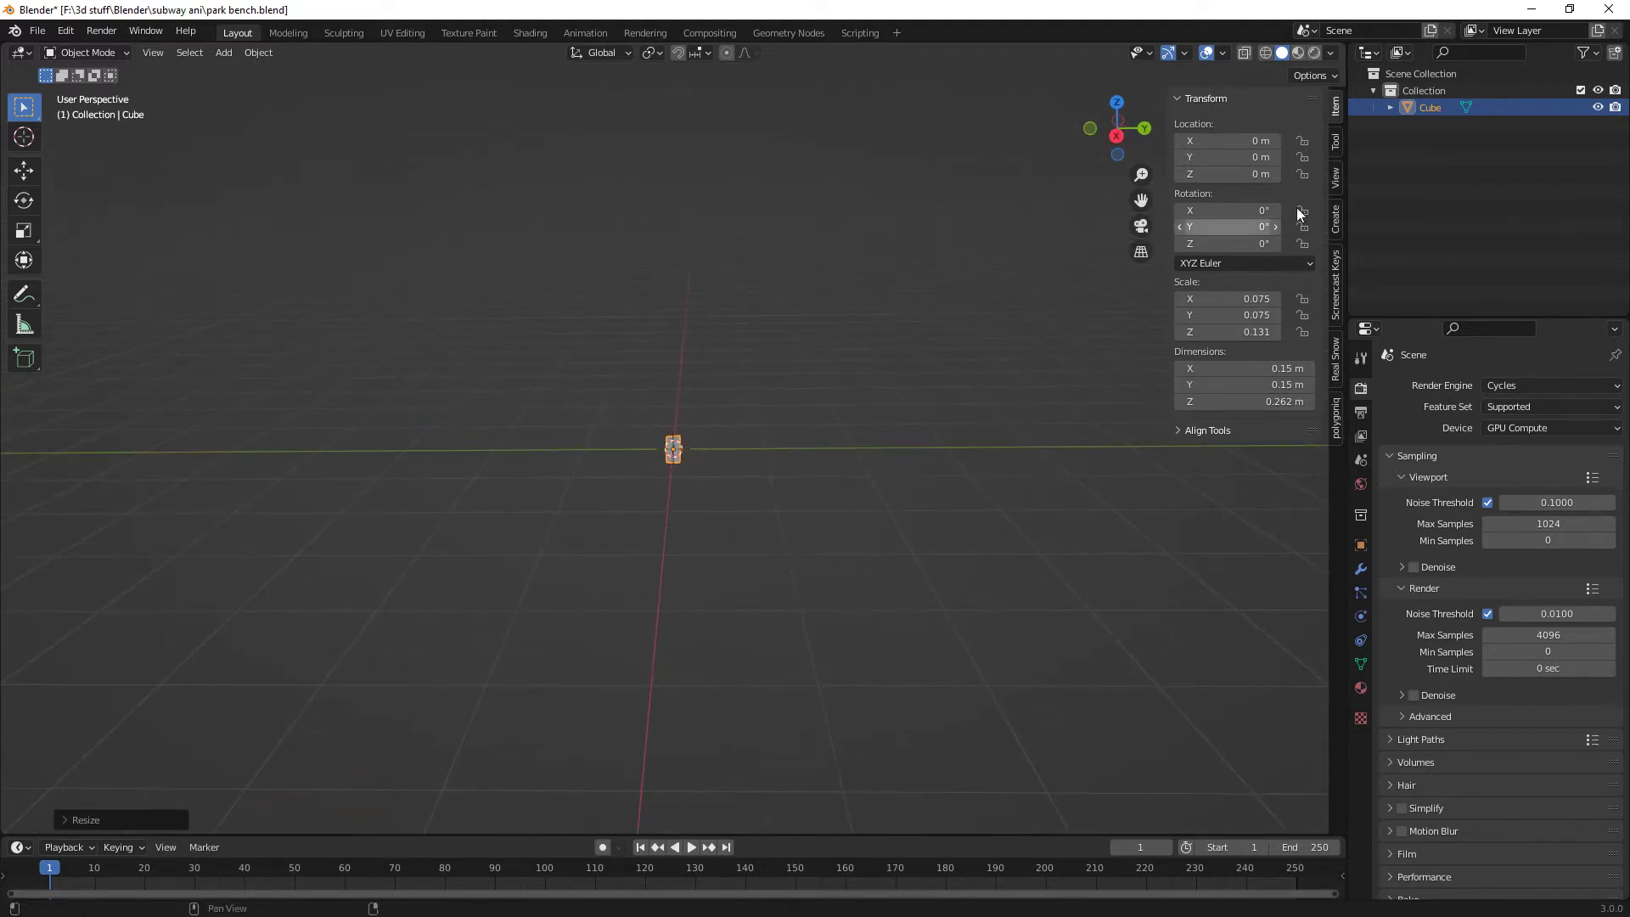
pyautogui.click(1284, 402)
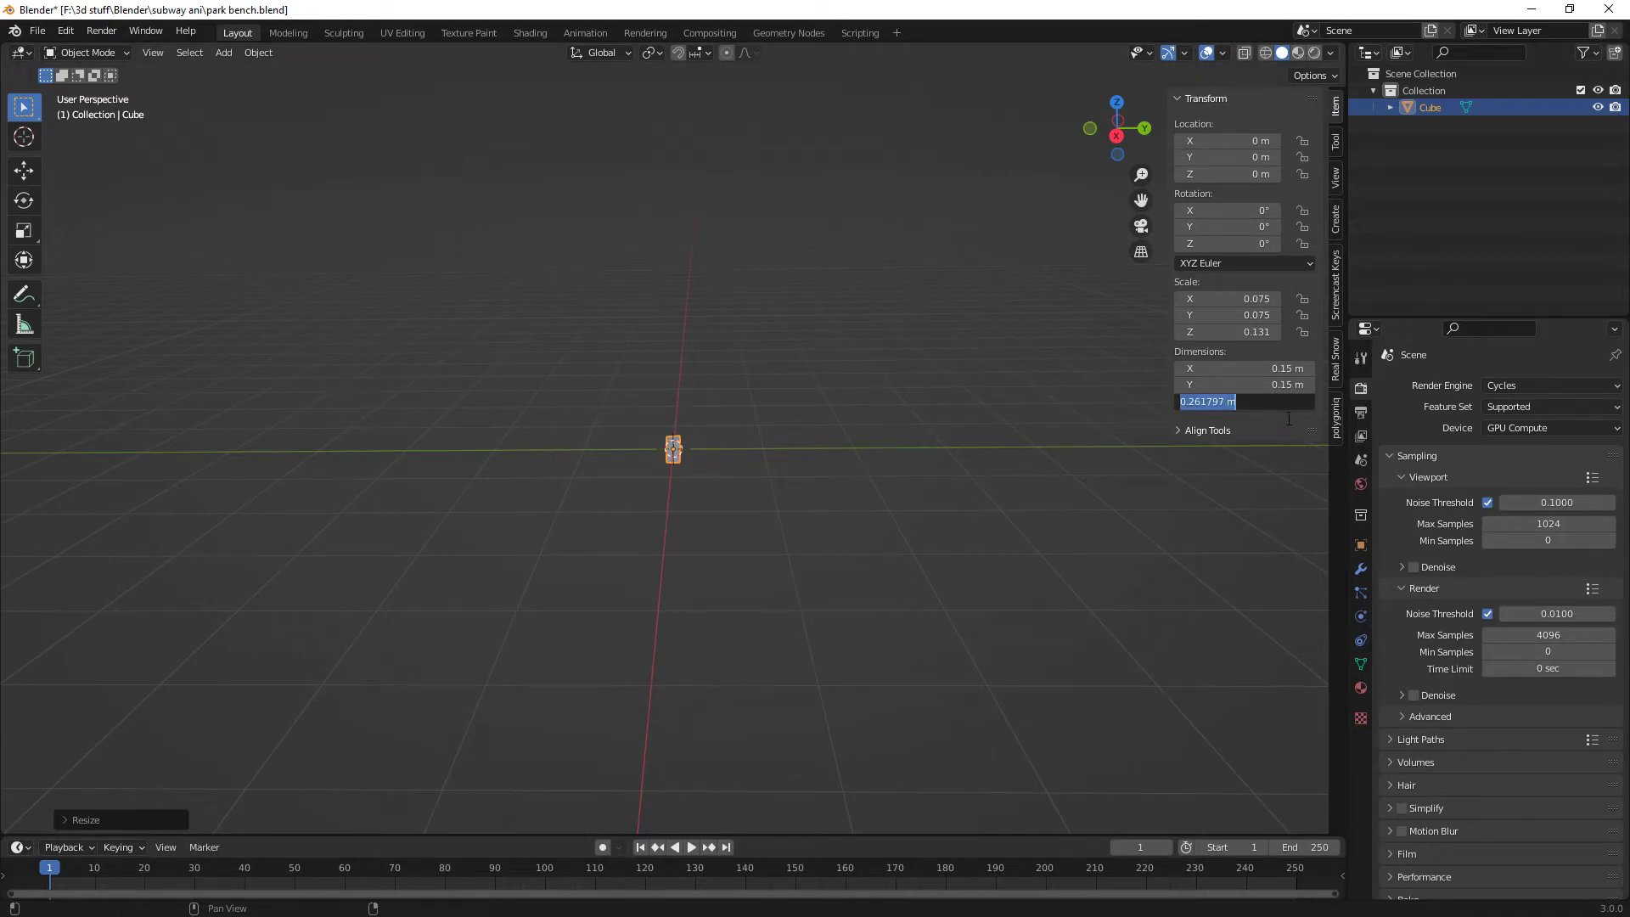
pyautogui.write('0.5')
pyautogui.press('Return')
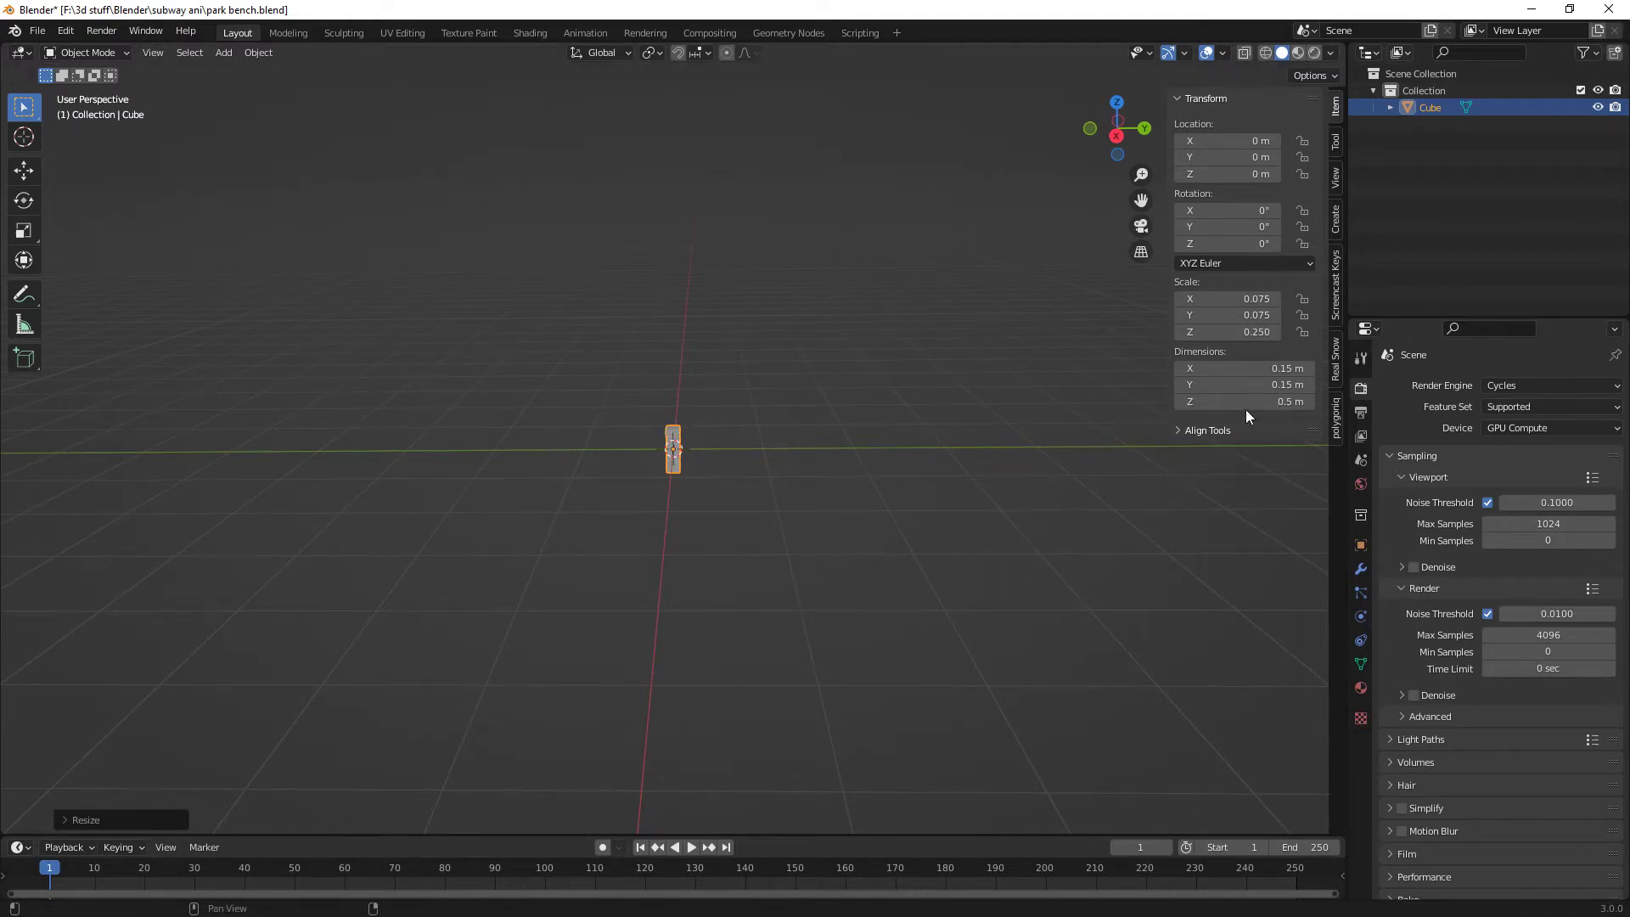
# - Set the post's Z dimension to 1 m
pyautogui.click(1277, 404)
pyautogui.write('1')
pyautogui.press('Return')
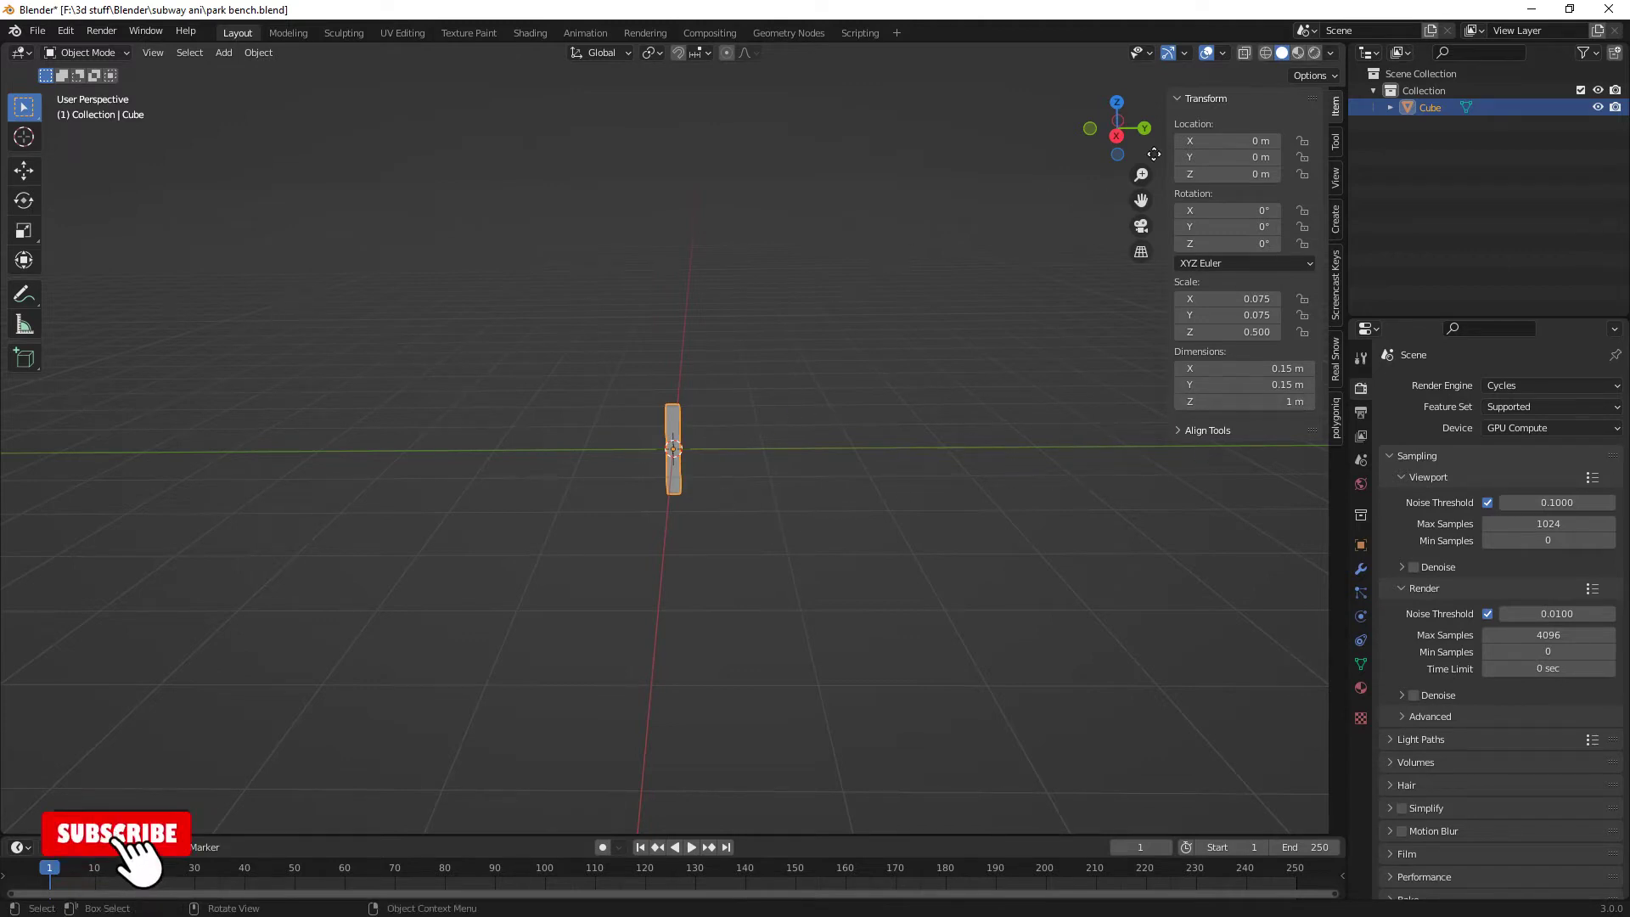
pyautogui.click(1338, 270)
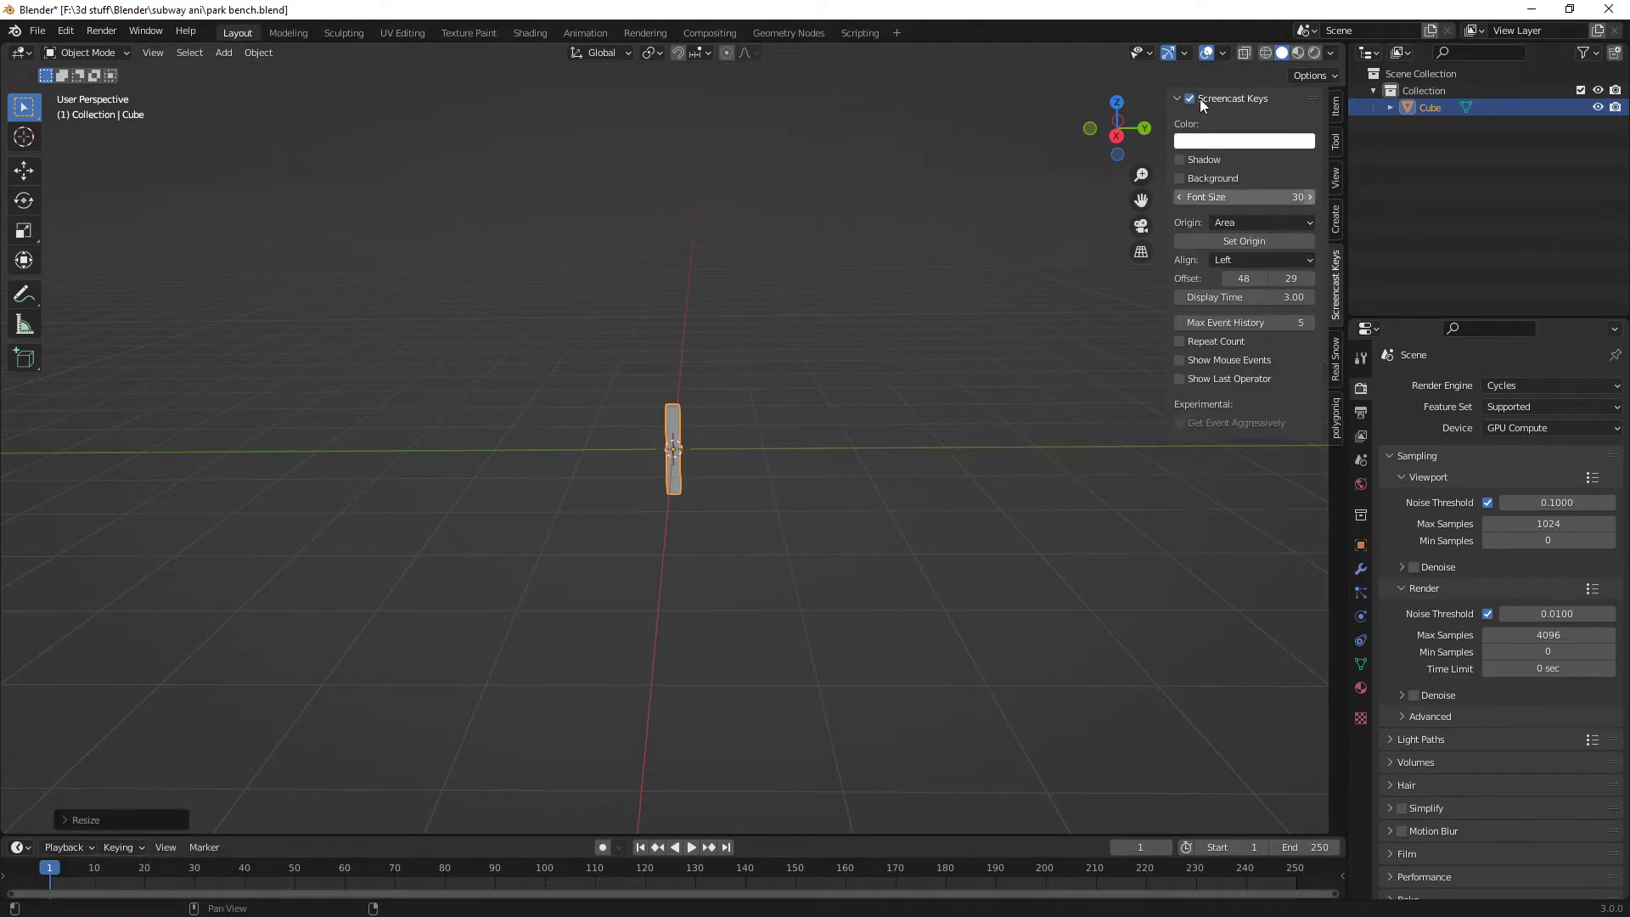
pyautogui.moveTo(928, 418); pyautogui.dragTo(899, 431, button='middle')
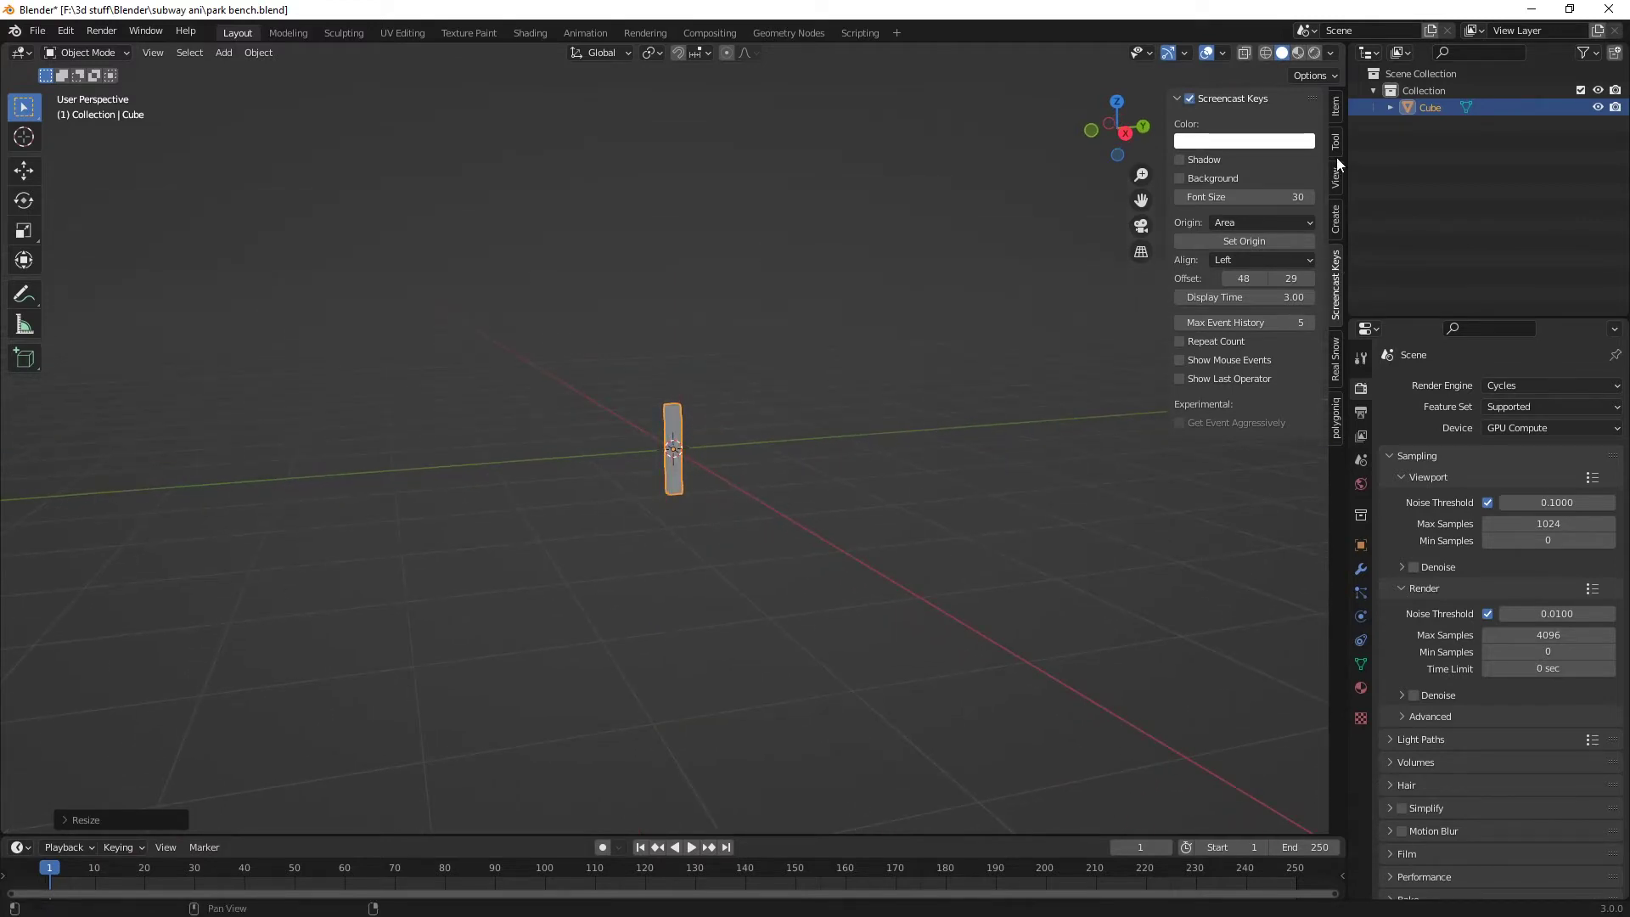
pyautogui.click(1335, 109)
# - Raise the post about 0.507 m along Z with the Move tool so its base rests near the ground plane
pyautogui.moveTo(843, 474); pyautogui.dragTo(725, 411, button='middle')
pyautogui.click(24, 170)
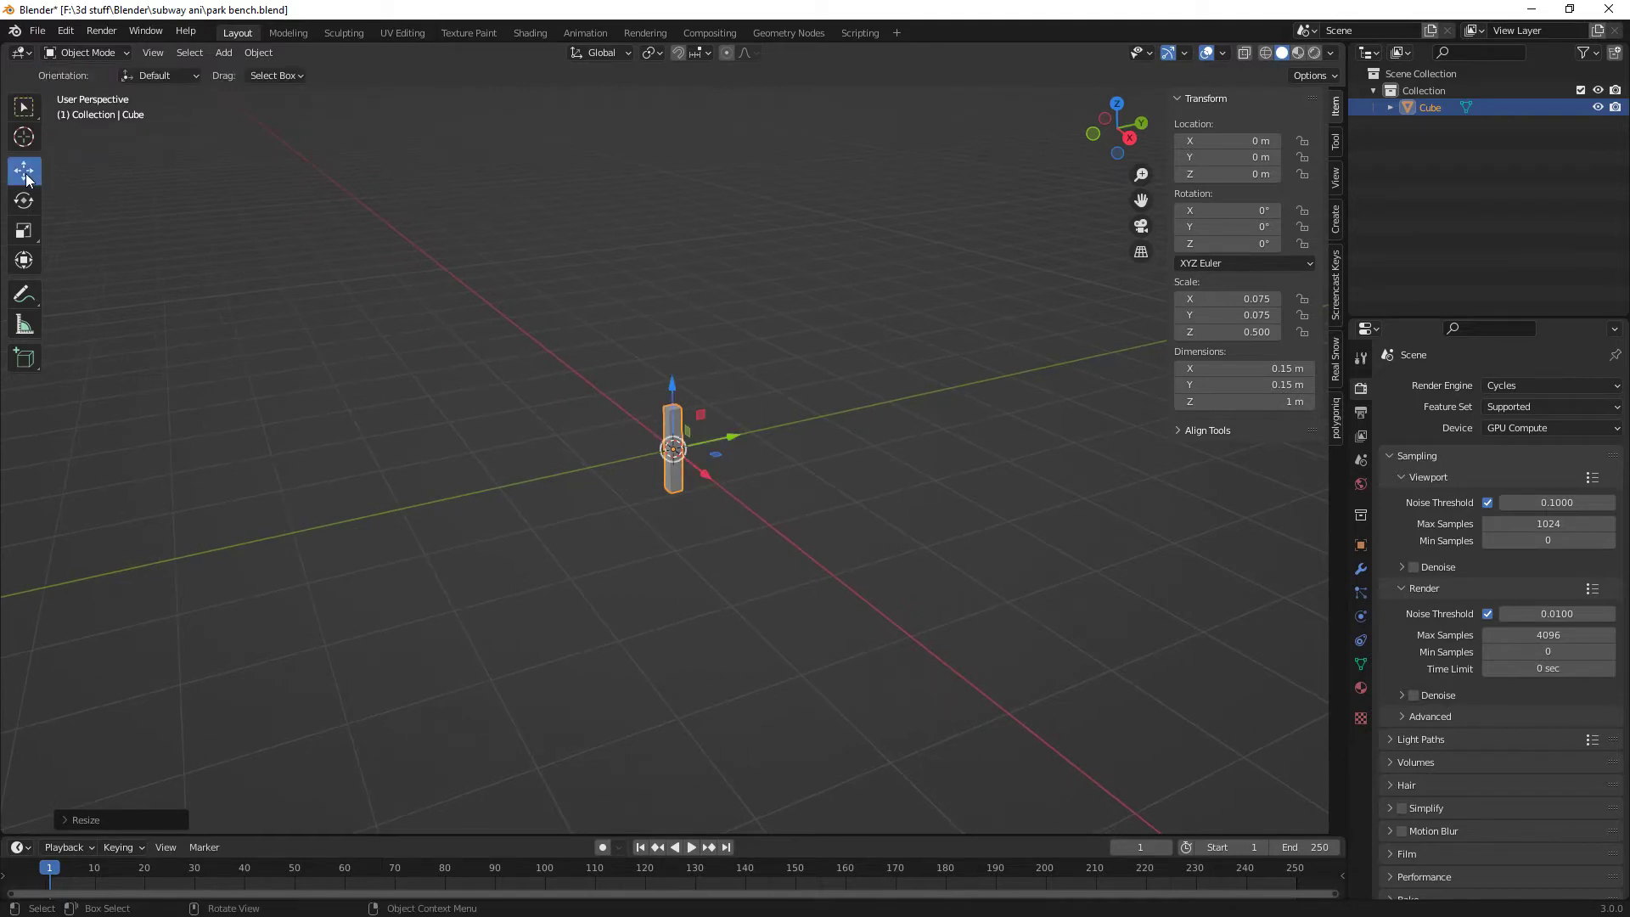
pyautogui.moveTo(672, 383); pyautogui.dragTo(673, 342)
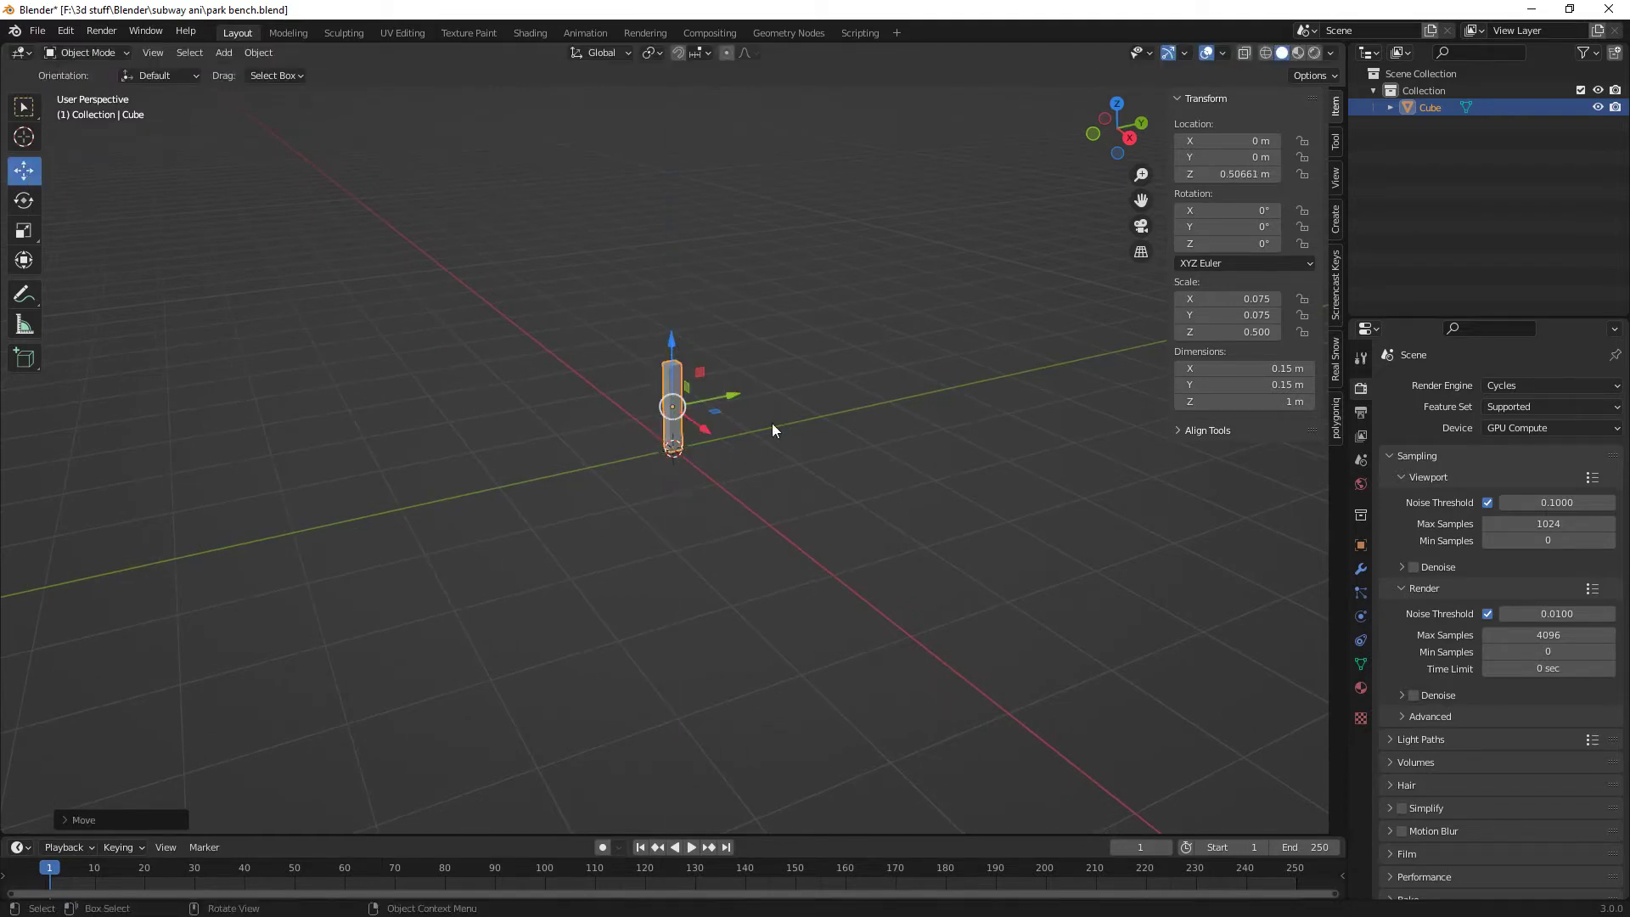
# - Duplicate the post along the X axis and place the copy at about X -1.22 m
pyautogui.moveTo(823, 518); pyautogui.dragTo(950, 491, button='middle')
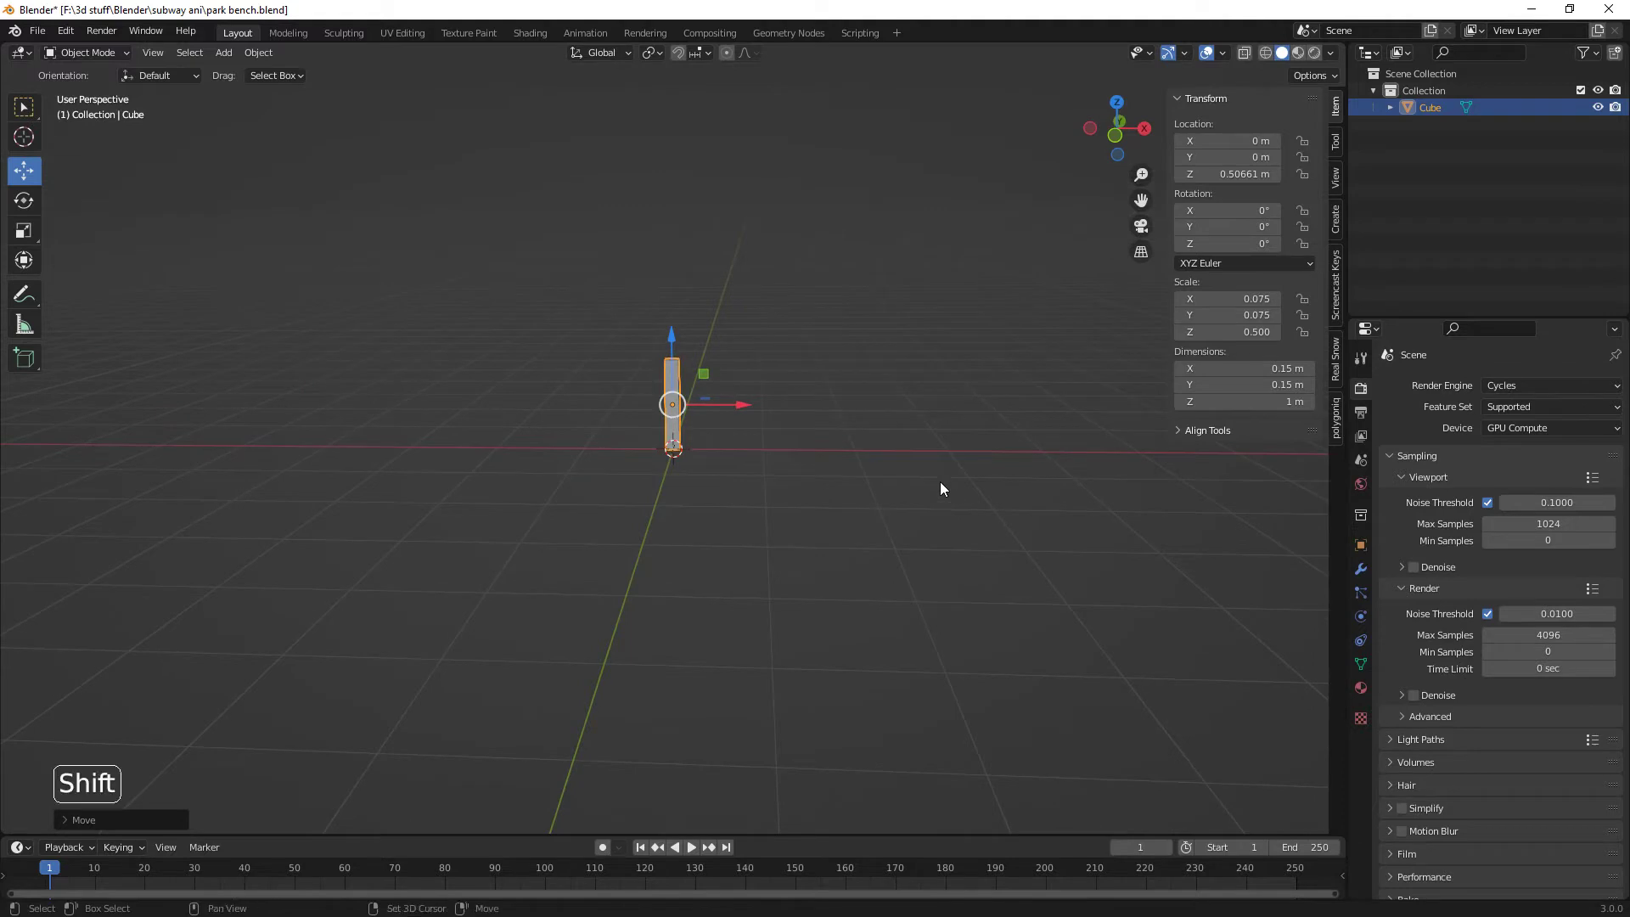
pyautogui.hotkey('shift', 'd')
pyautogui.press('x')
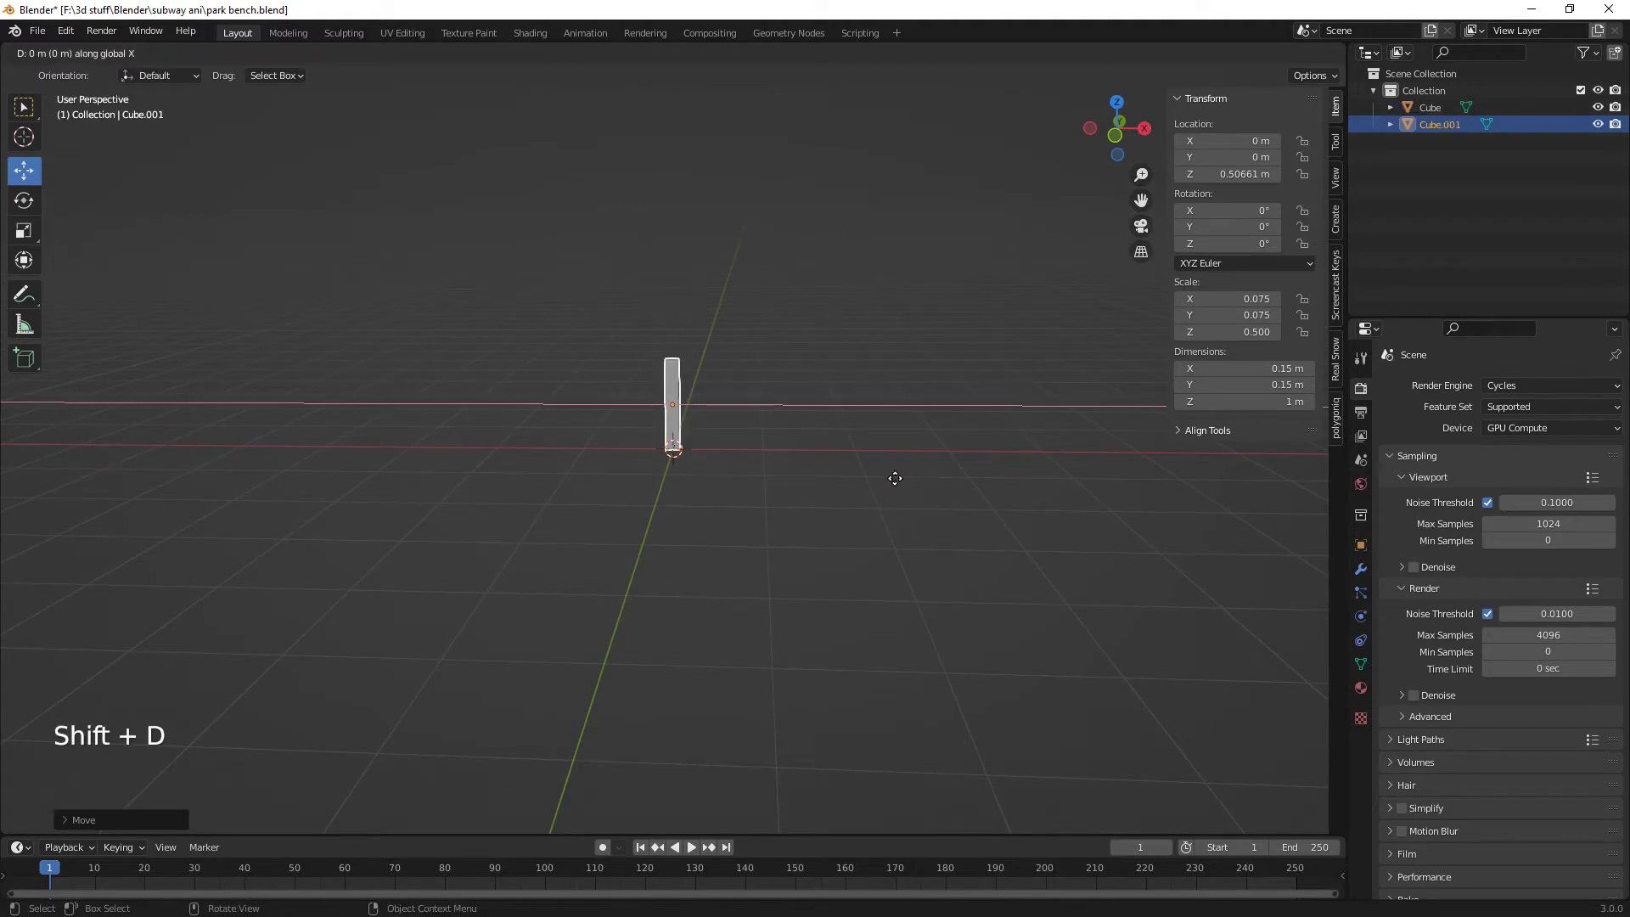
pyautogui.click(779, 466)
# - Duplicate both posts together and move the copies about 3.3 m along the Y axis
pyautogui.moveTo(875, 531); pyautogui.dragTo(659, 585, button='middle')
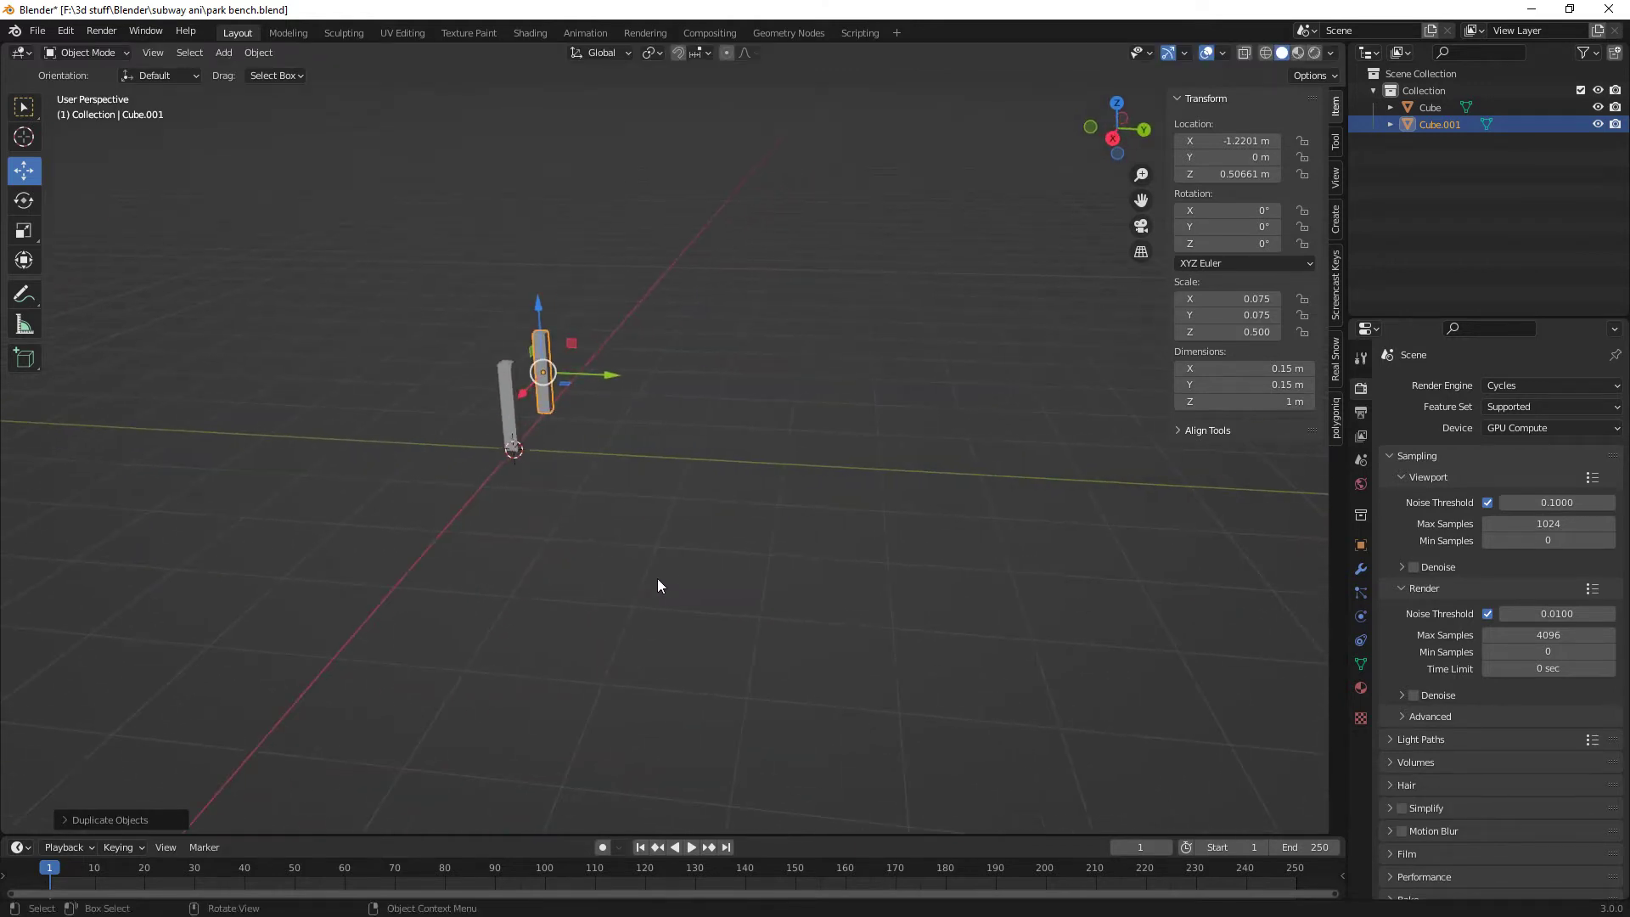
pyautogui.keyDown('shift'); pyautogui.click(501, 427); pyautogui.keyUp('shift')
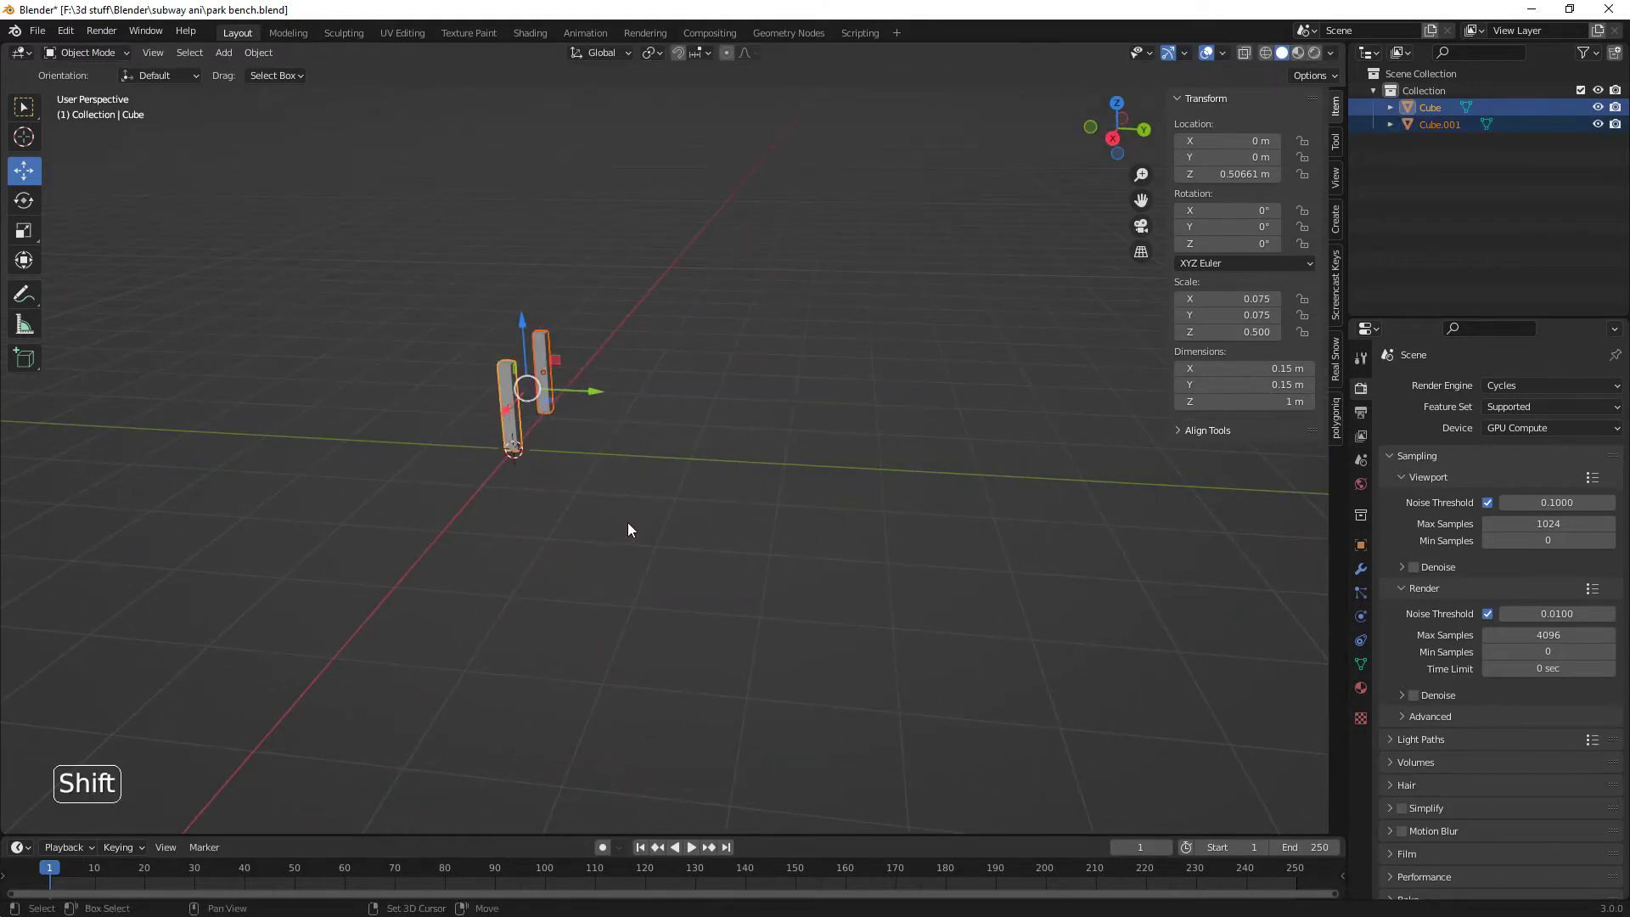
pyautogui.hotkey('shift', 'd')
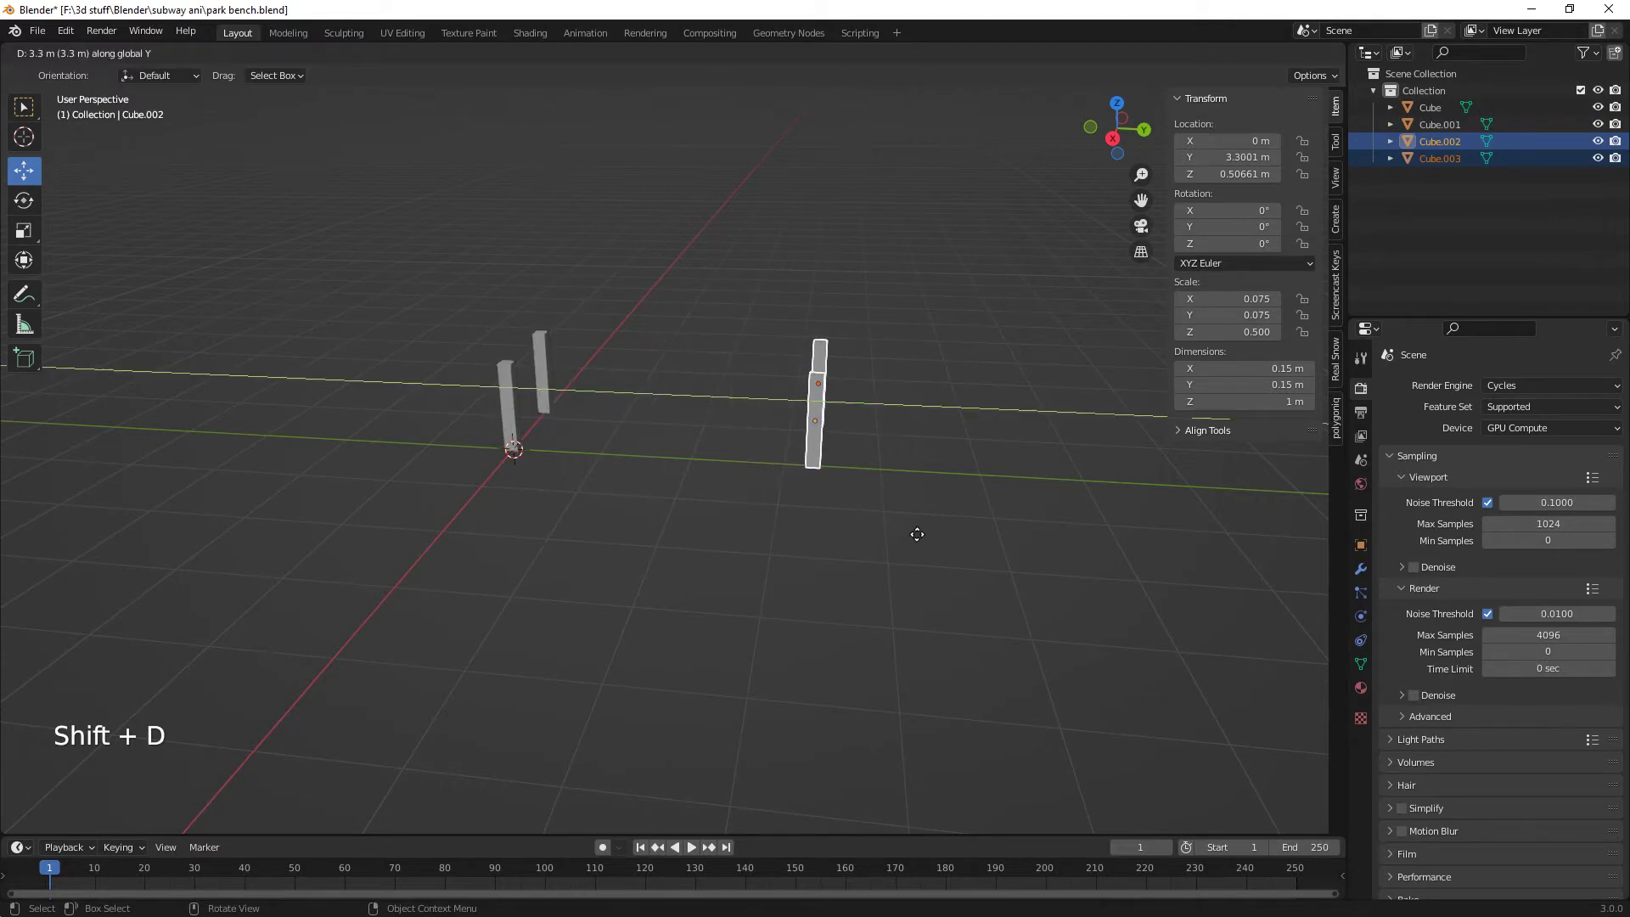
pyautogui.click(917, 534)
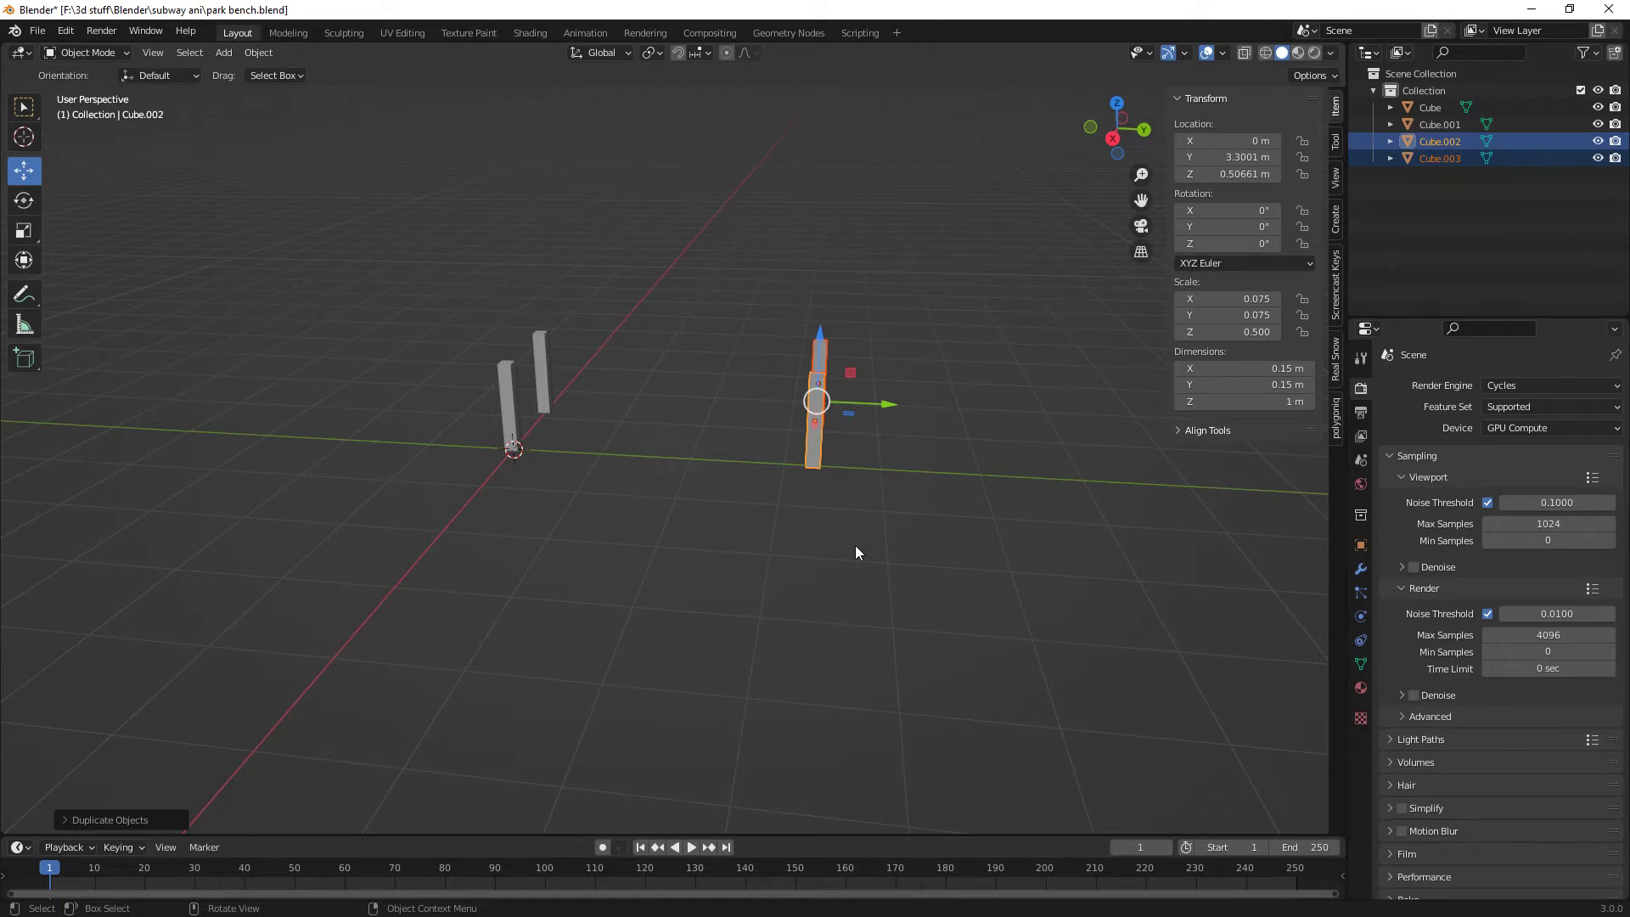
# - Duplicate the post at X 0 m, Y 3.3 m and place the copy at about Y 1.738 m, between the two pairs
pyautogui.moveTo(855, 553); pyautogui.dragTo(537, 450, button='middle')
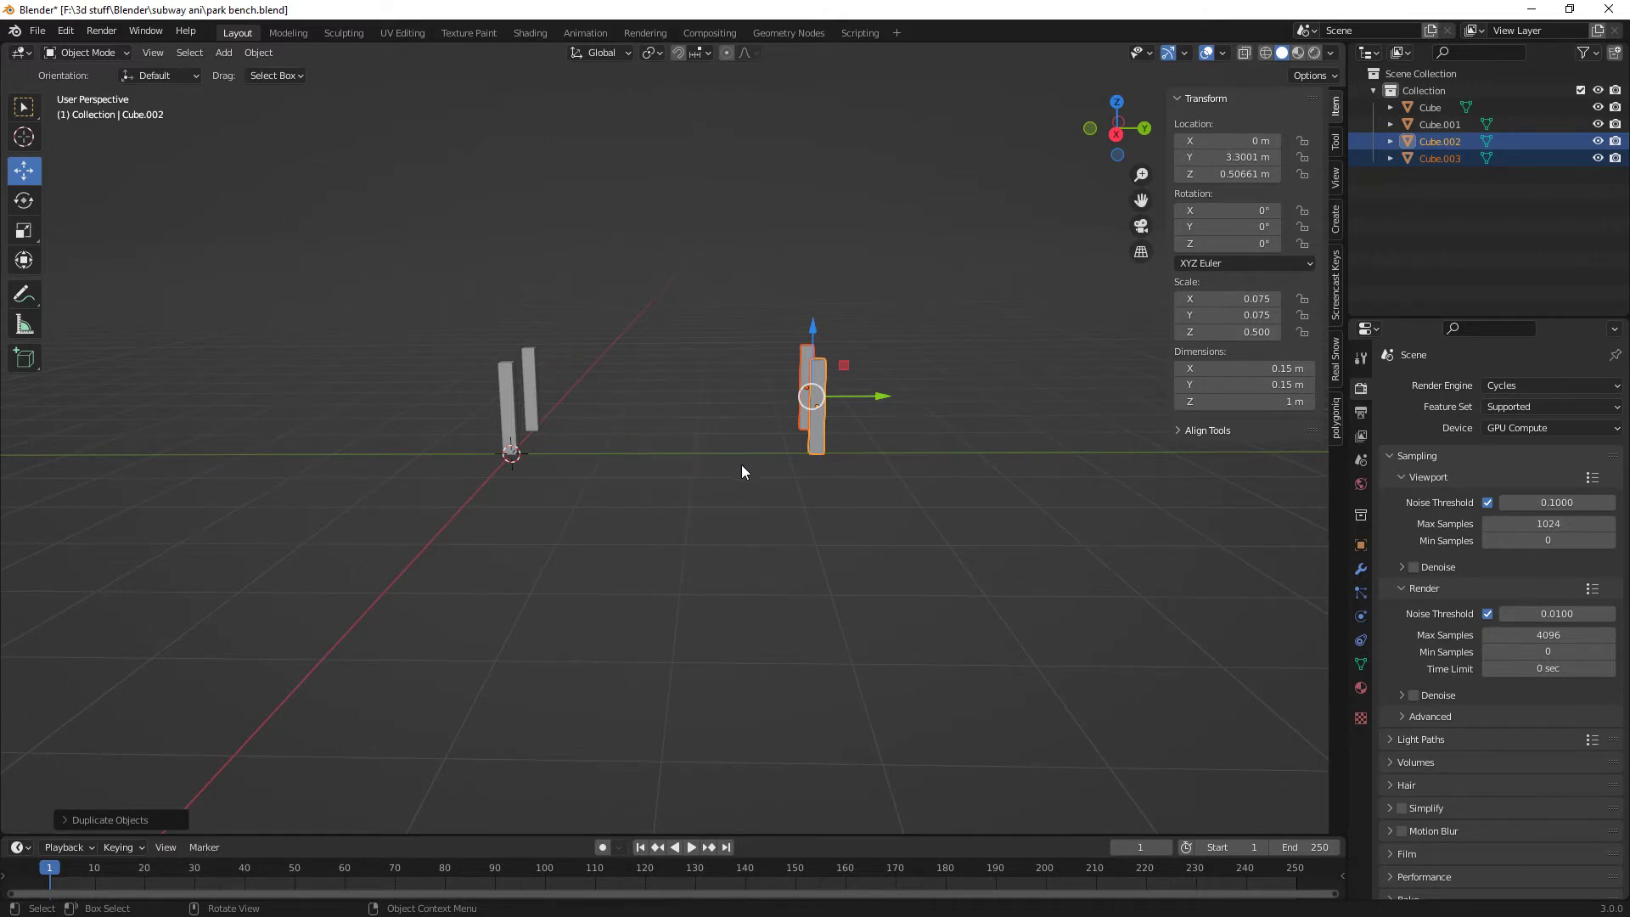
pyautogui.keyDown('shift'); pyautogui.moveTo(741, 465); pyautogui.dragTo(692, 538, button='middle'); pyautogui.keyUp('shift')
pyautogui.scroll(3, 695, 537)
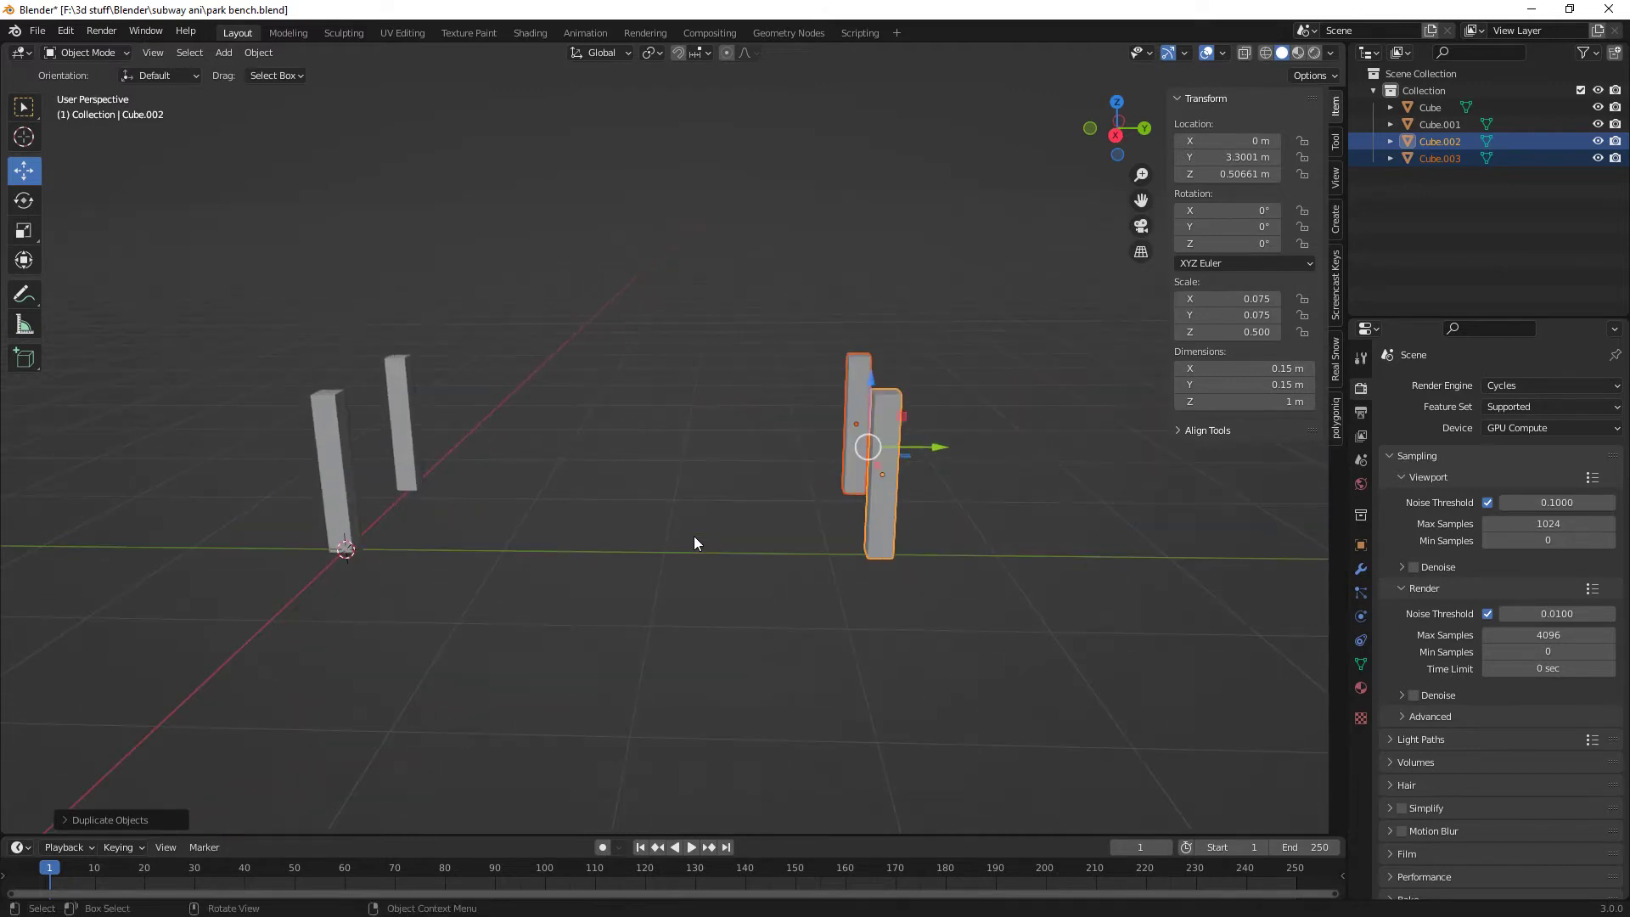
pyautogui.click(883, 503)
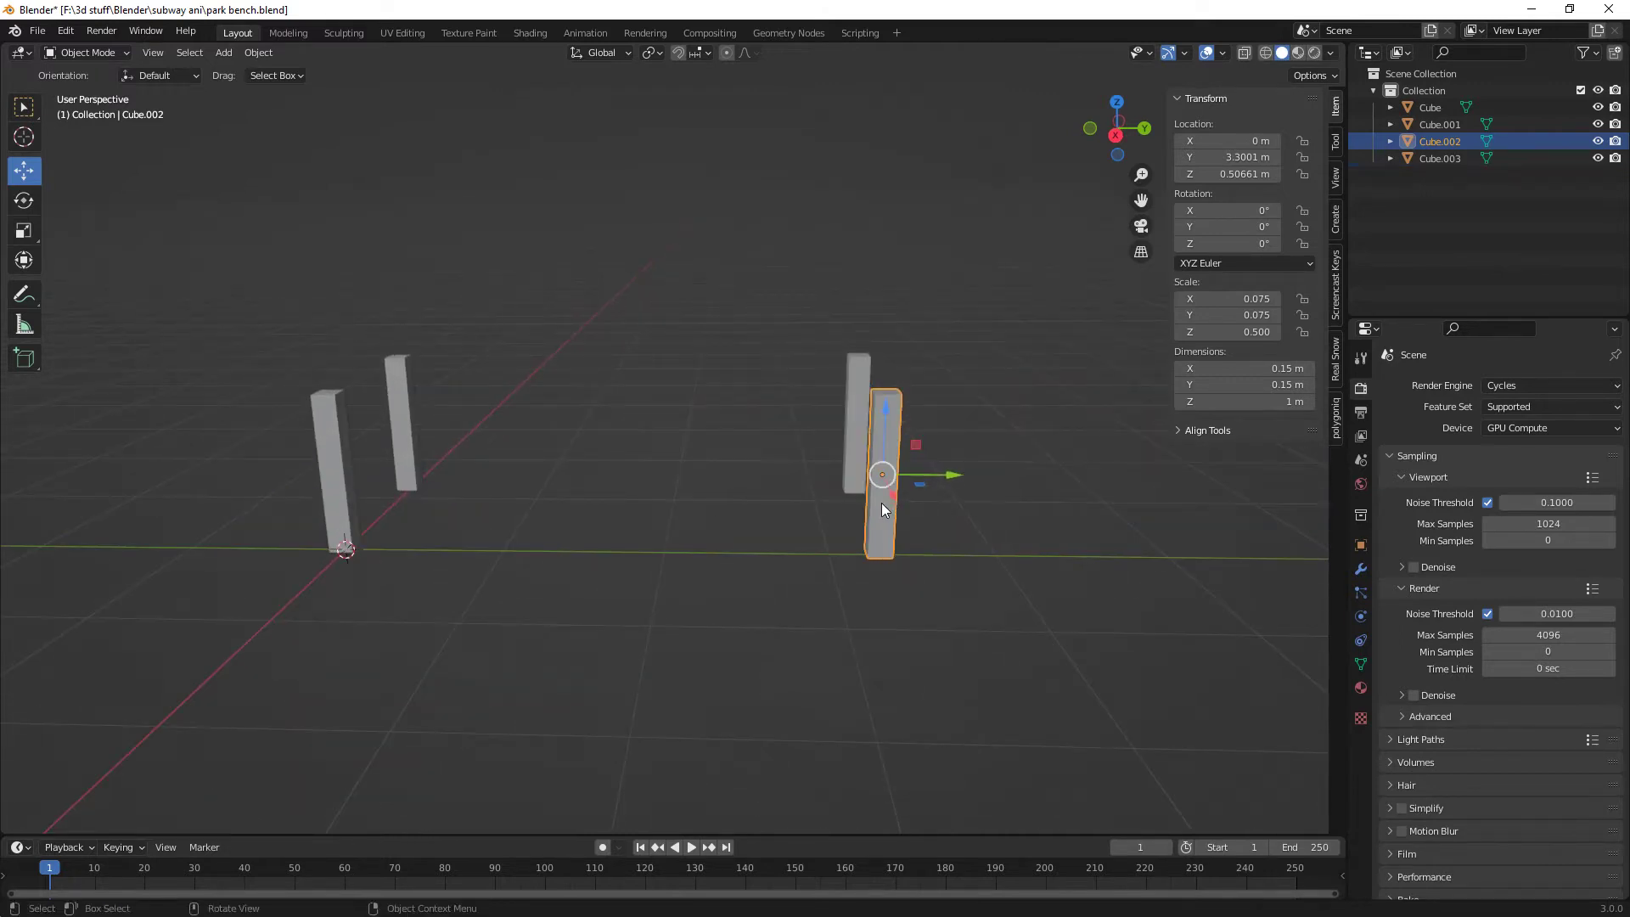
pyautogui.hotkey('shift', 'd')
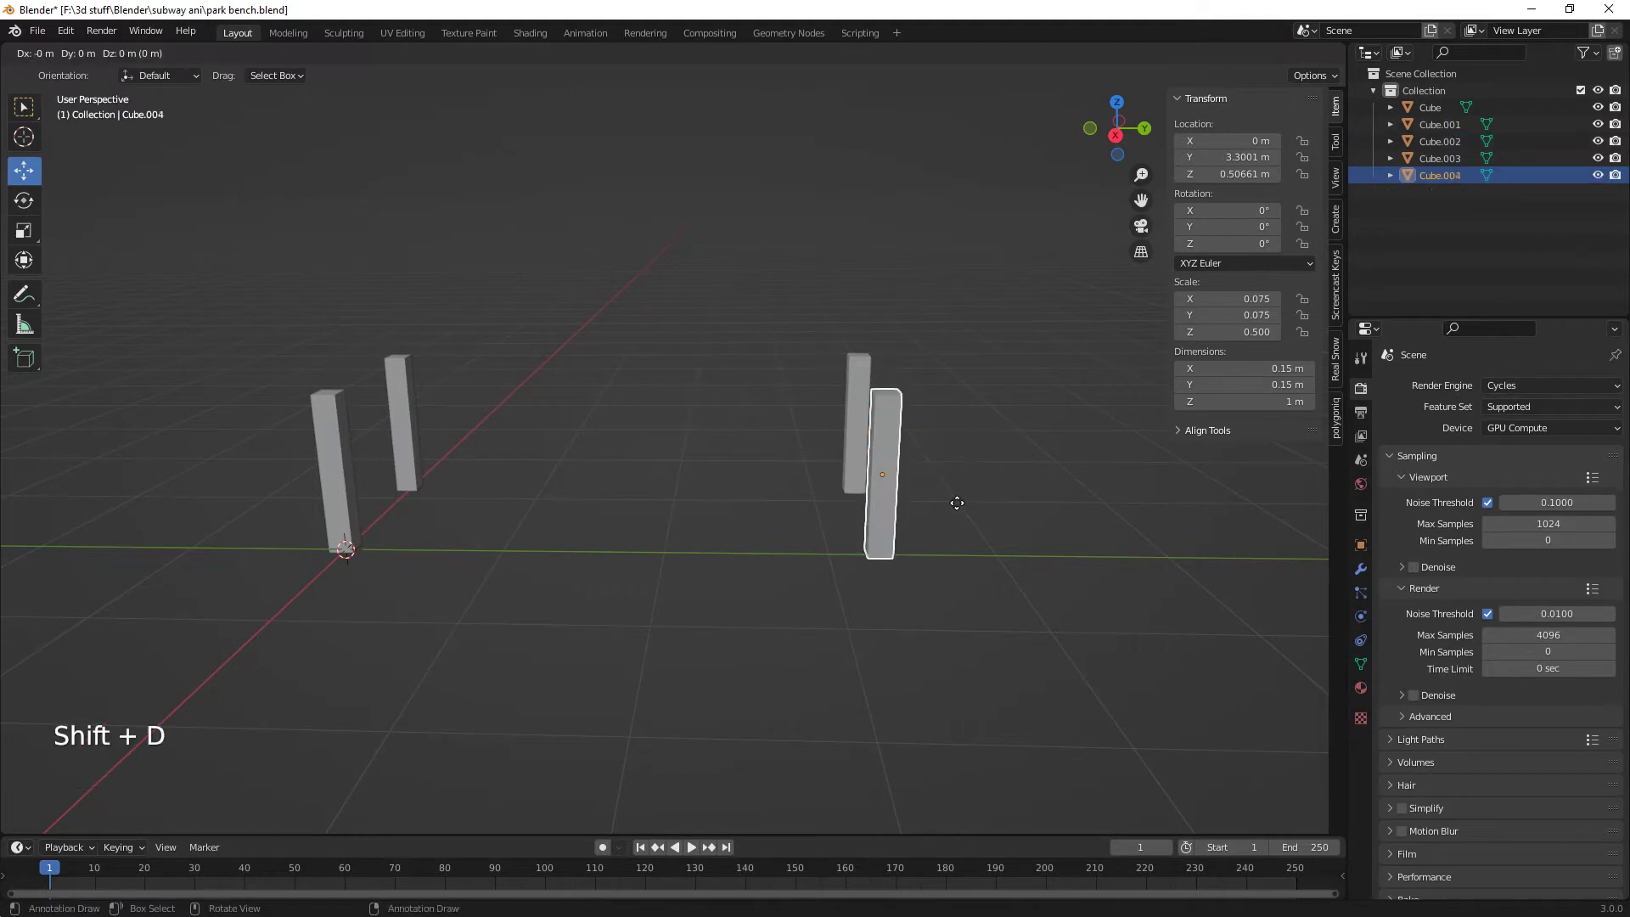
pyautogui.click(695, 504)
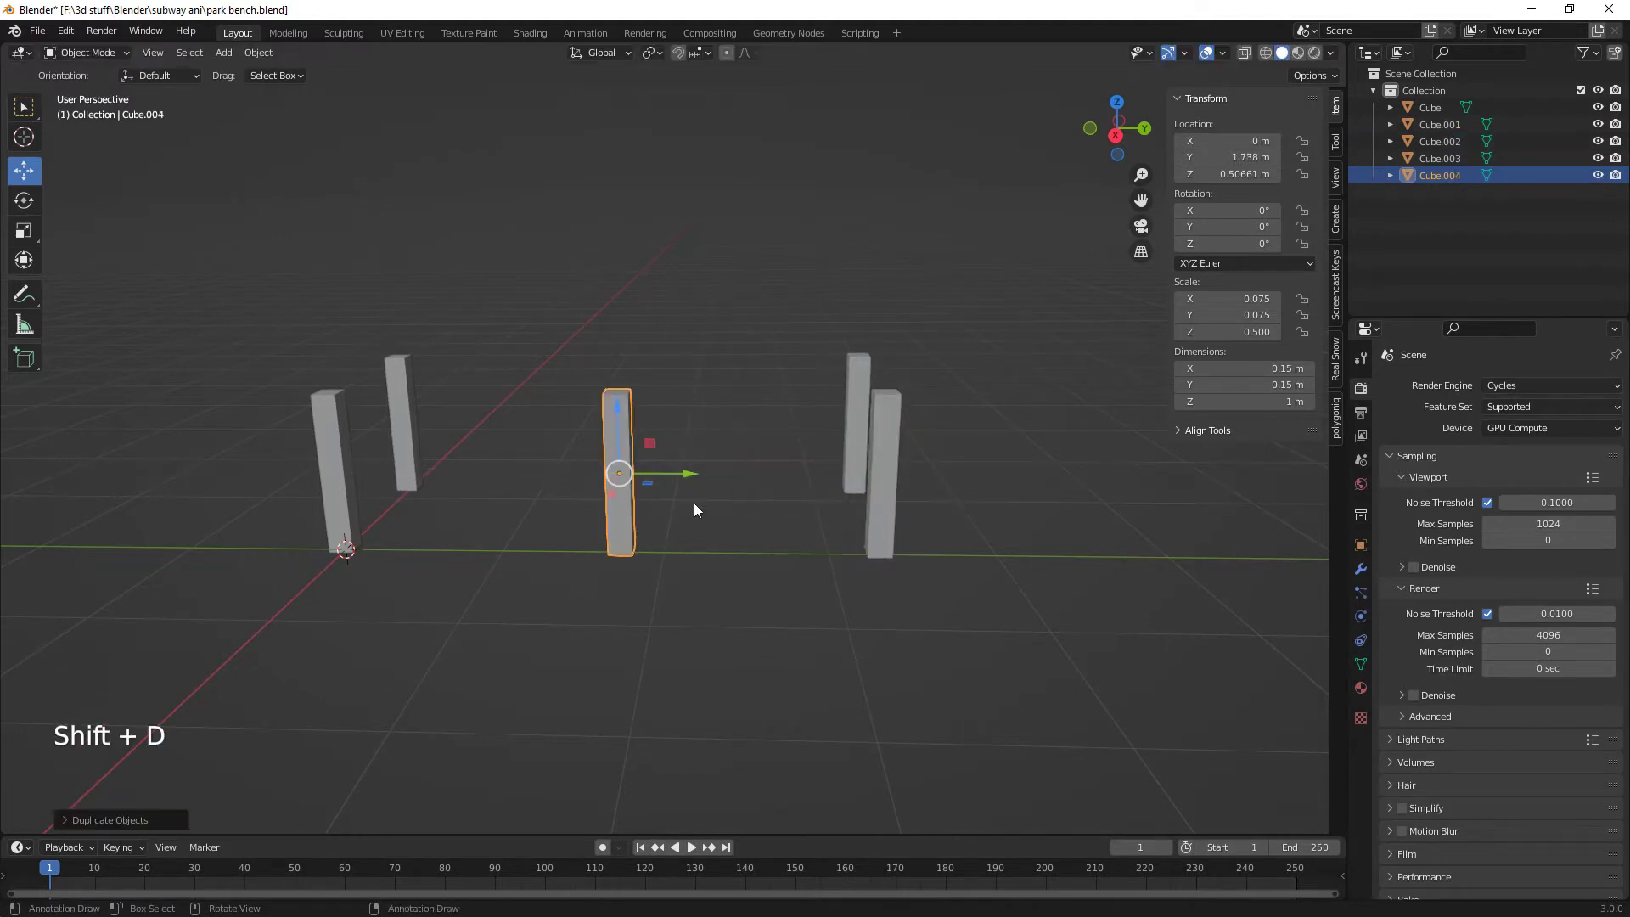
# - Rotate the middle post 90° about the X axis so it lies horizontally
pyautogui.write('r')
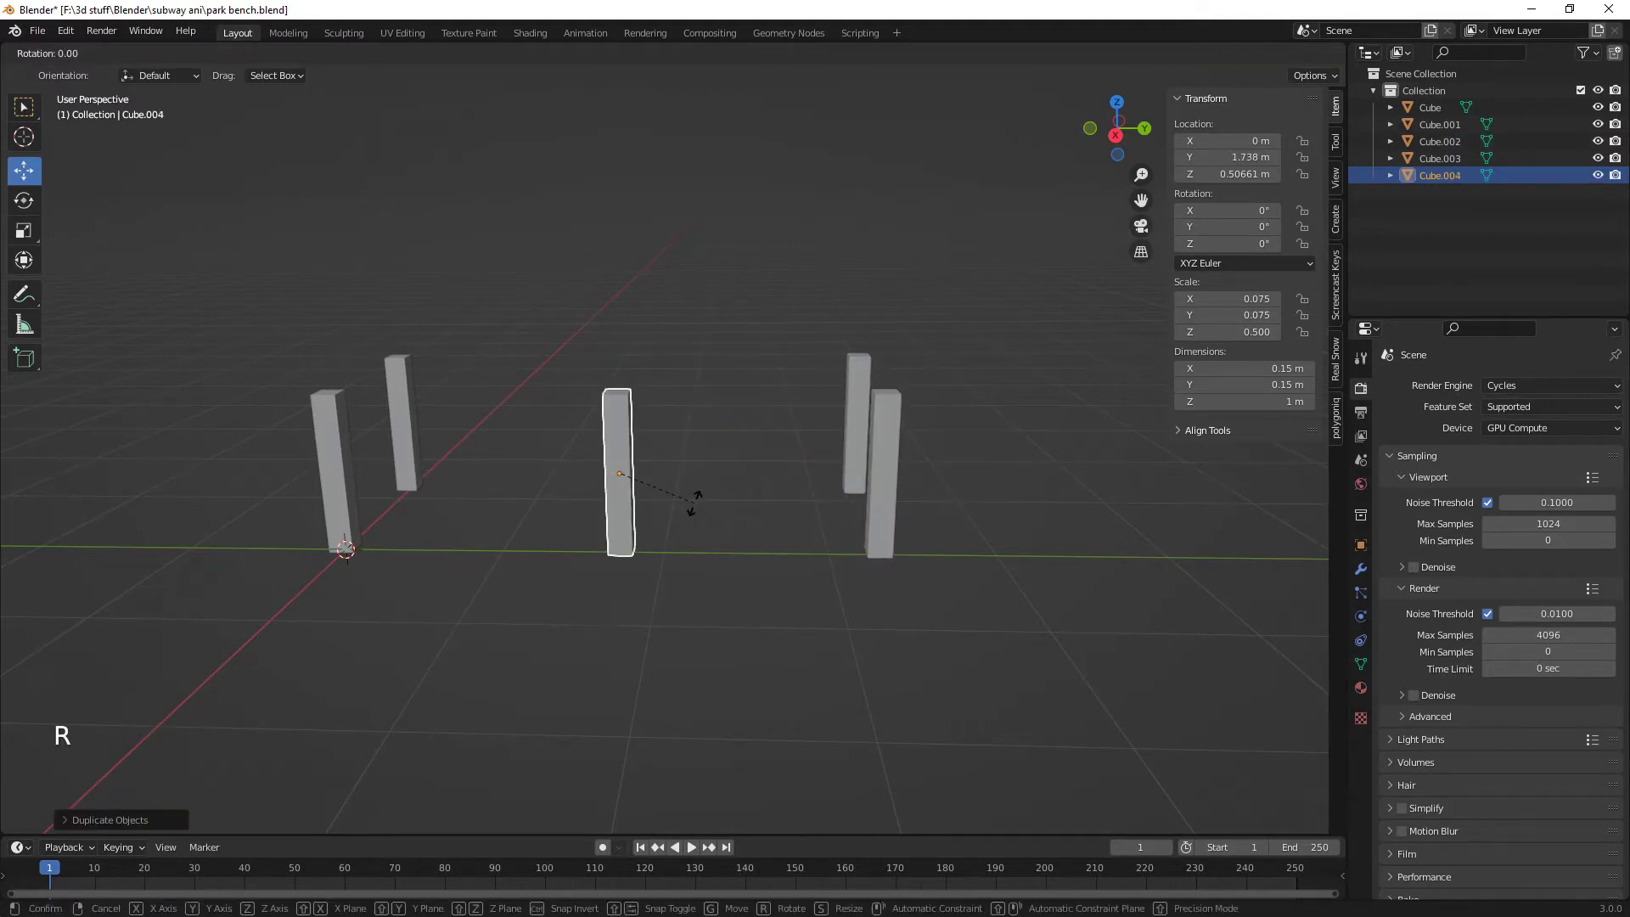
pyautogui.write('x90')
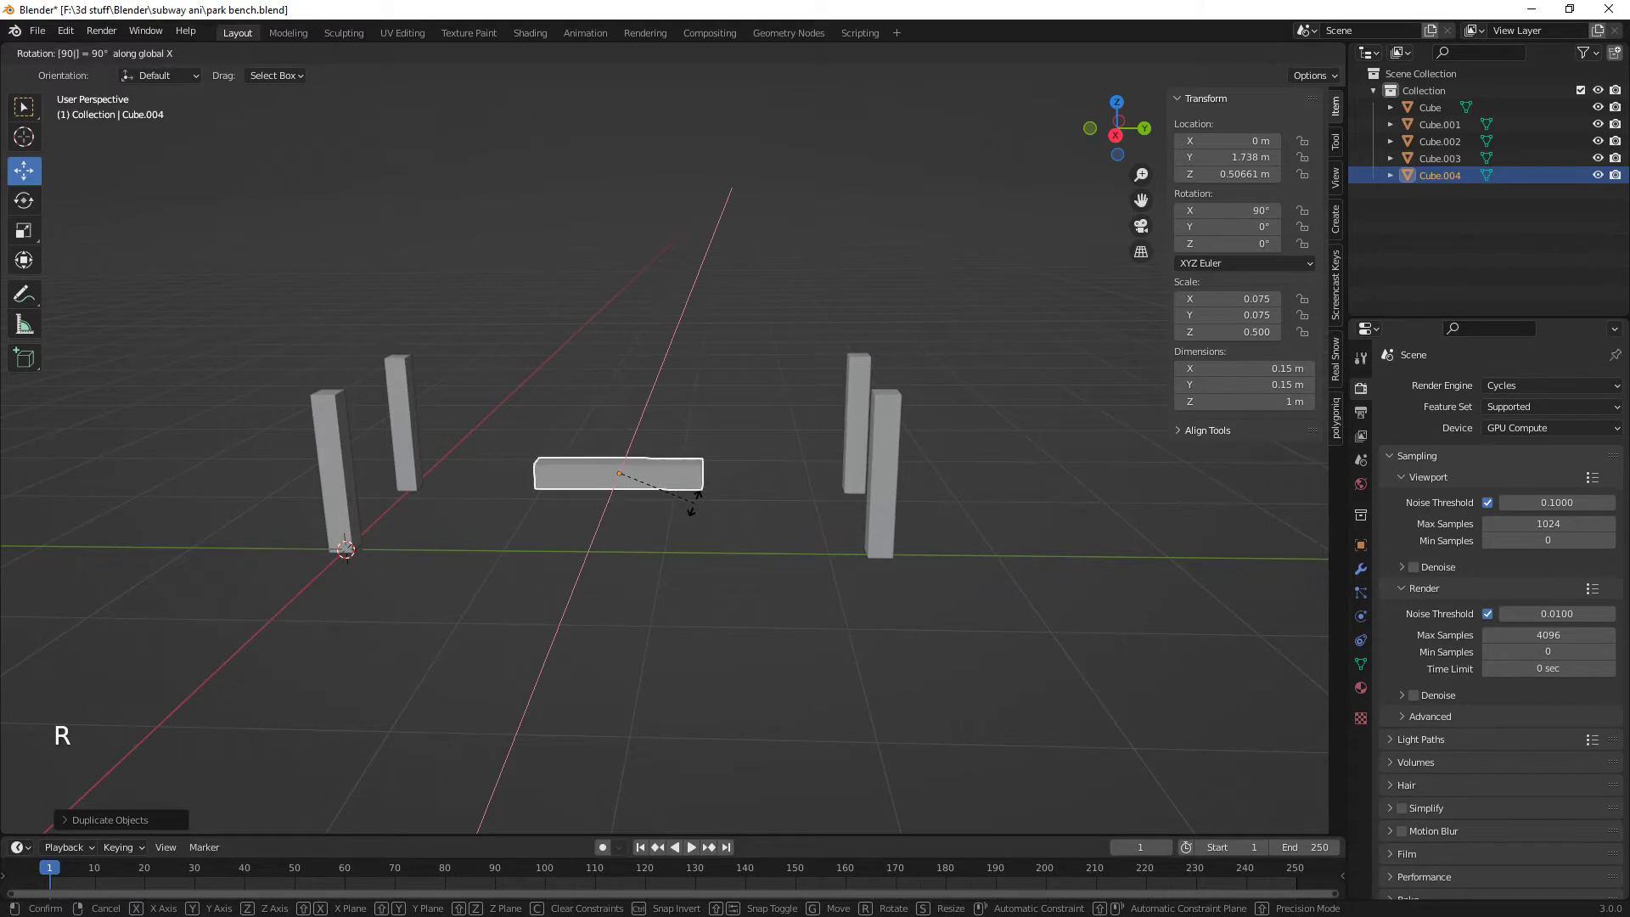
pyautogui.press('Return')
# - Set the Y dimension of the horizontal beam to 0.05 m
pyautogui.moveTo(808, 548); pyautogui.dragTo(601, 476, button='middle')
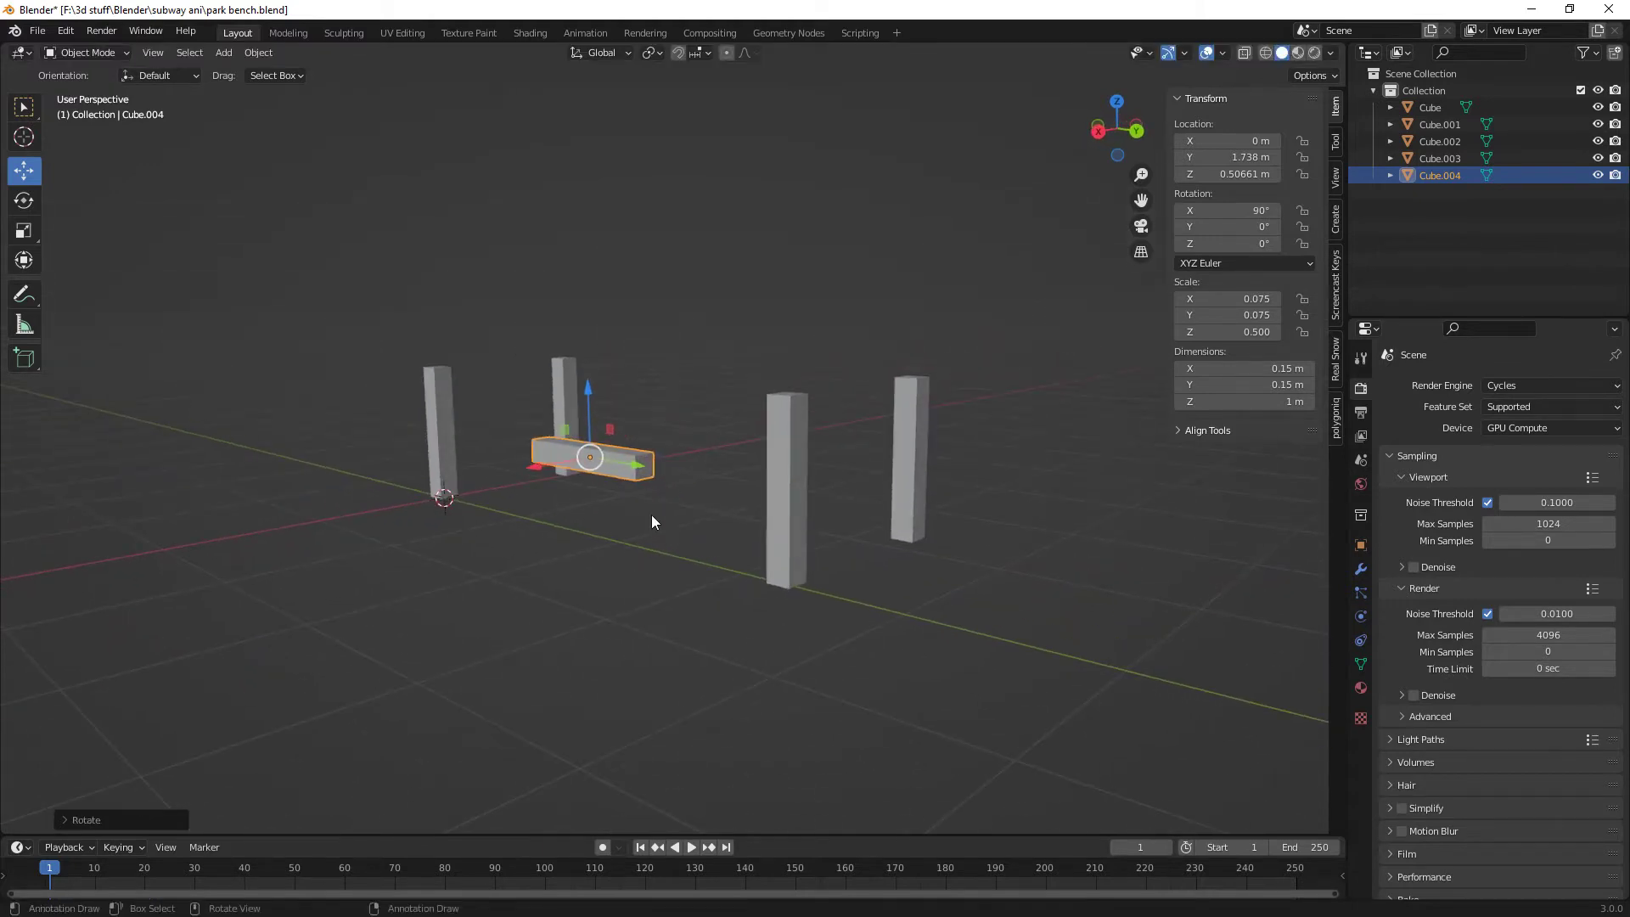
pyautogui.click(1273, 385)
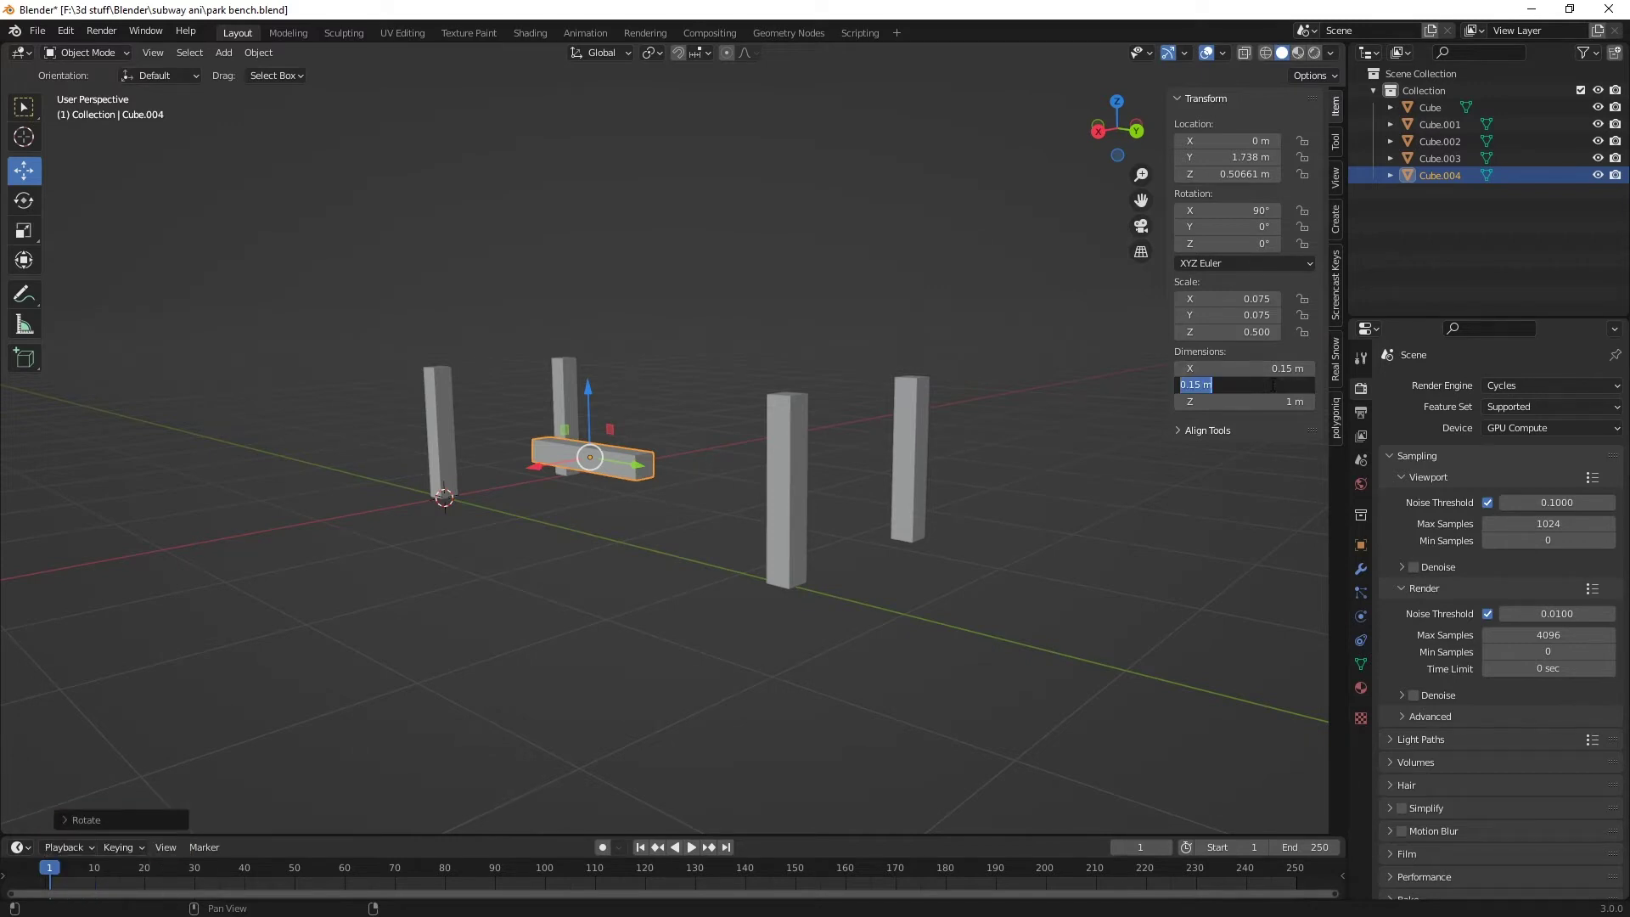
pyautogui.write('0.025')
pyautogui.press('Return')
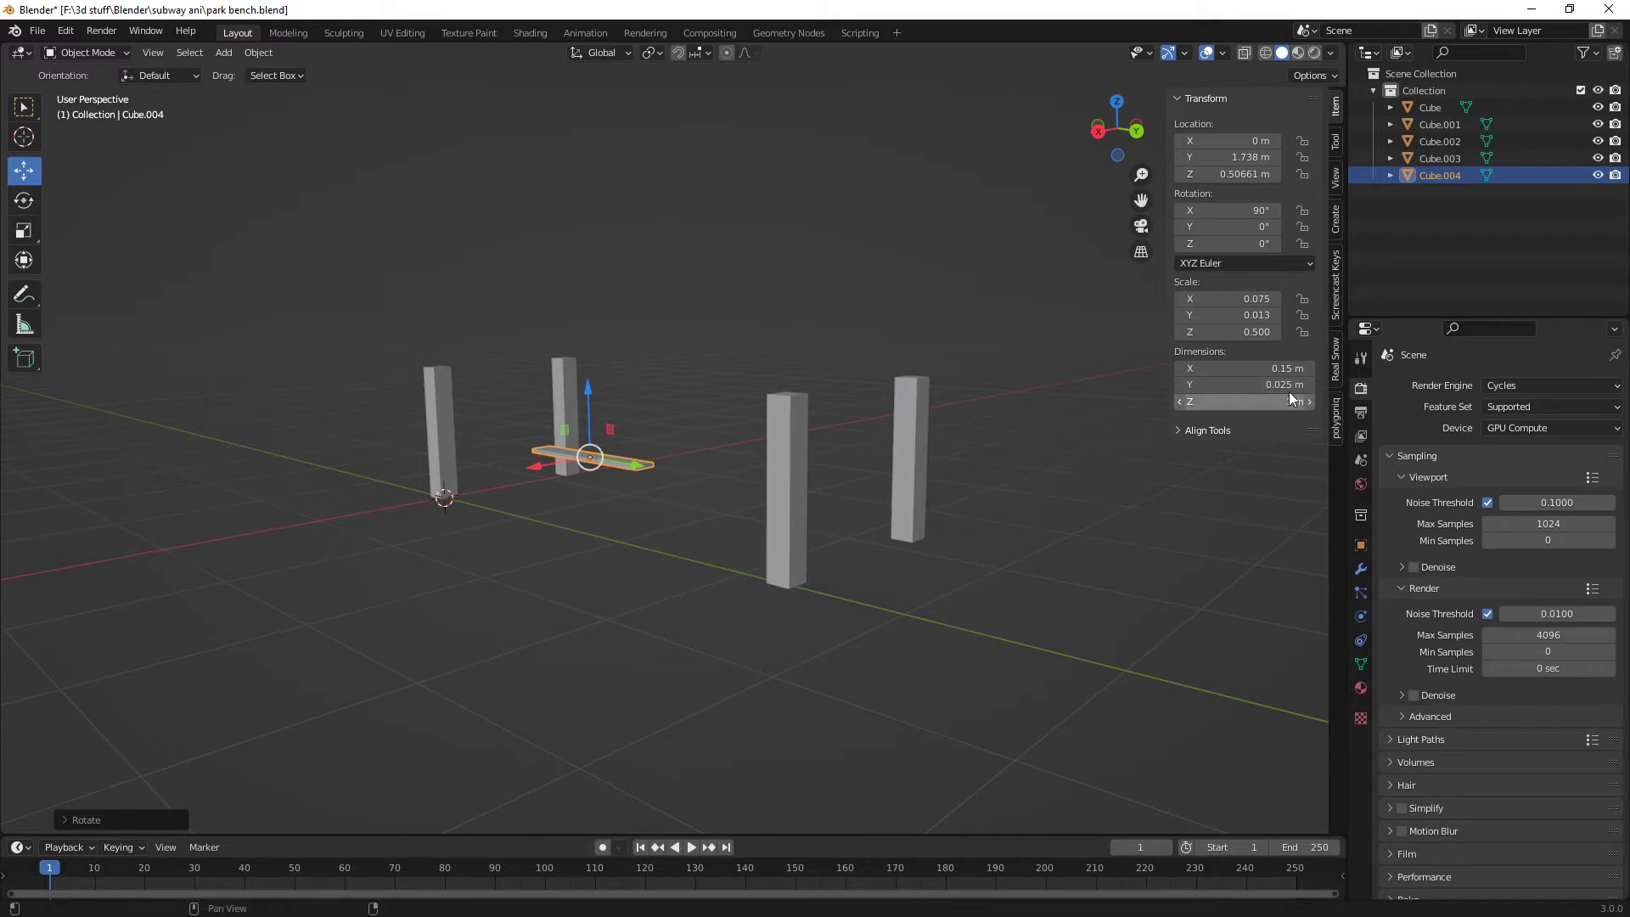
pyautogui.click(1288, 384)
pyautogui.write('0.05')
pyautogui.press('Return')
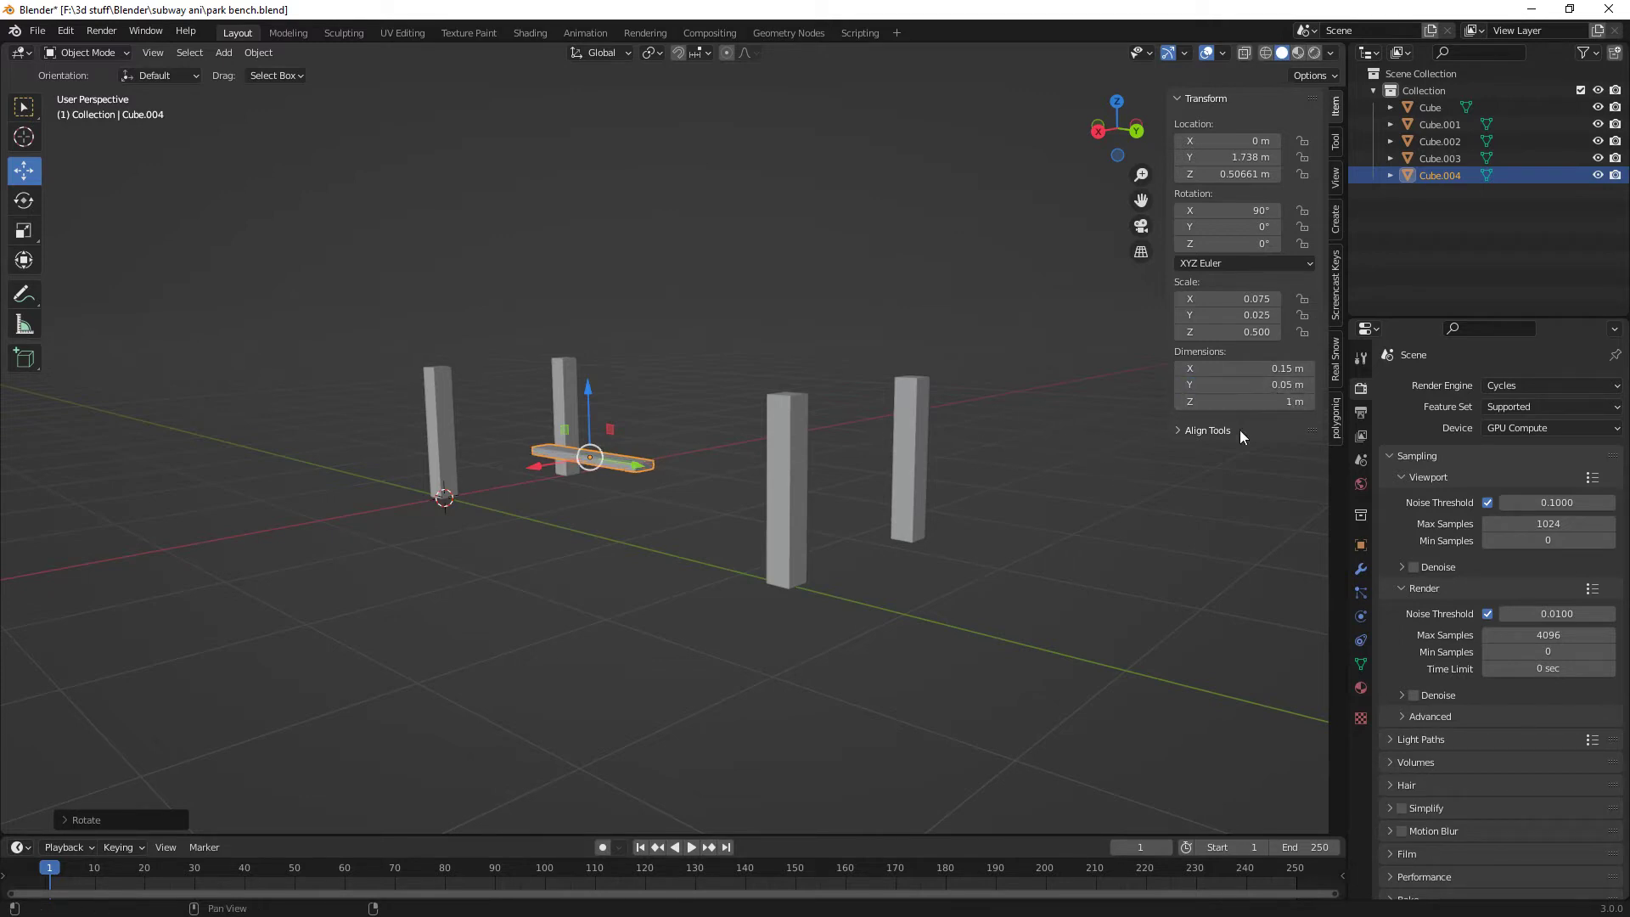
# - Set the beam's Z dimension to 3 m and move it along the Y axis to about Y 1.655 m
pyautogui.moveTo(739, 477); pyautogui.dragTo(739, 535, button='middle')
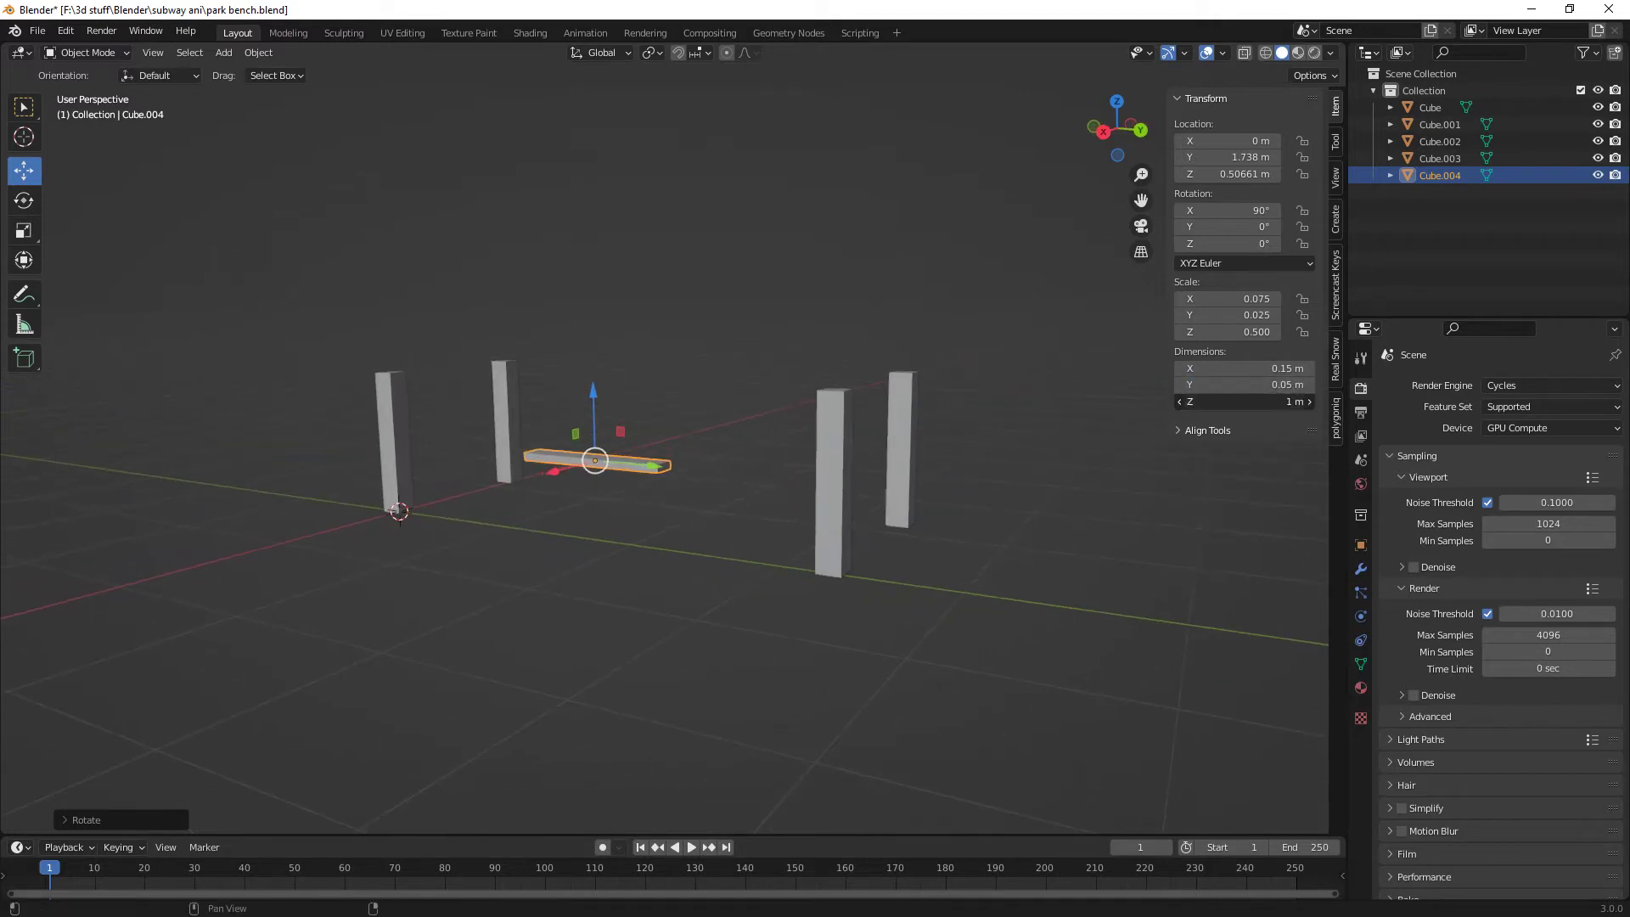
pyautogui.click(1274, 402)
pyautogui.write('3')
pyautogui.press('Return')
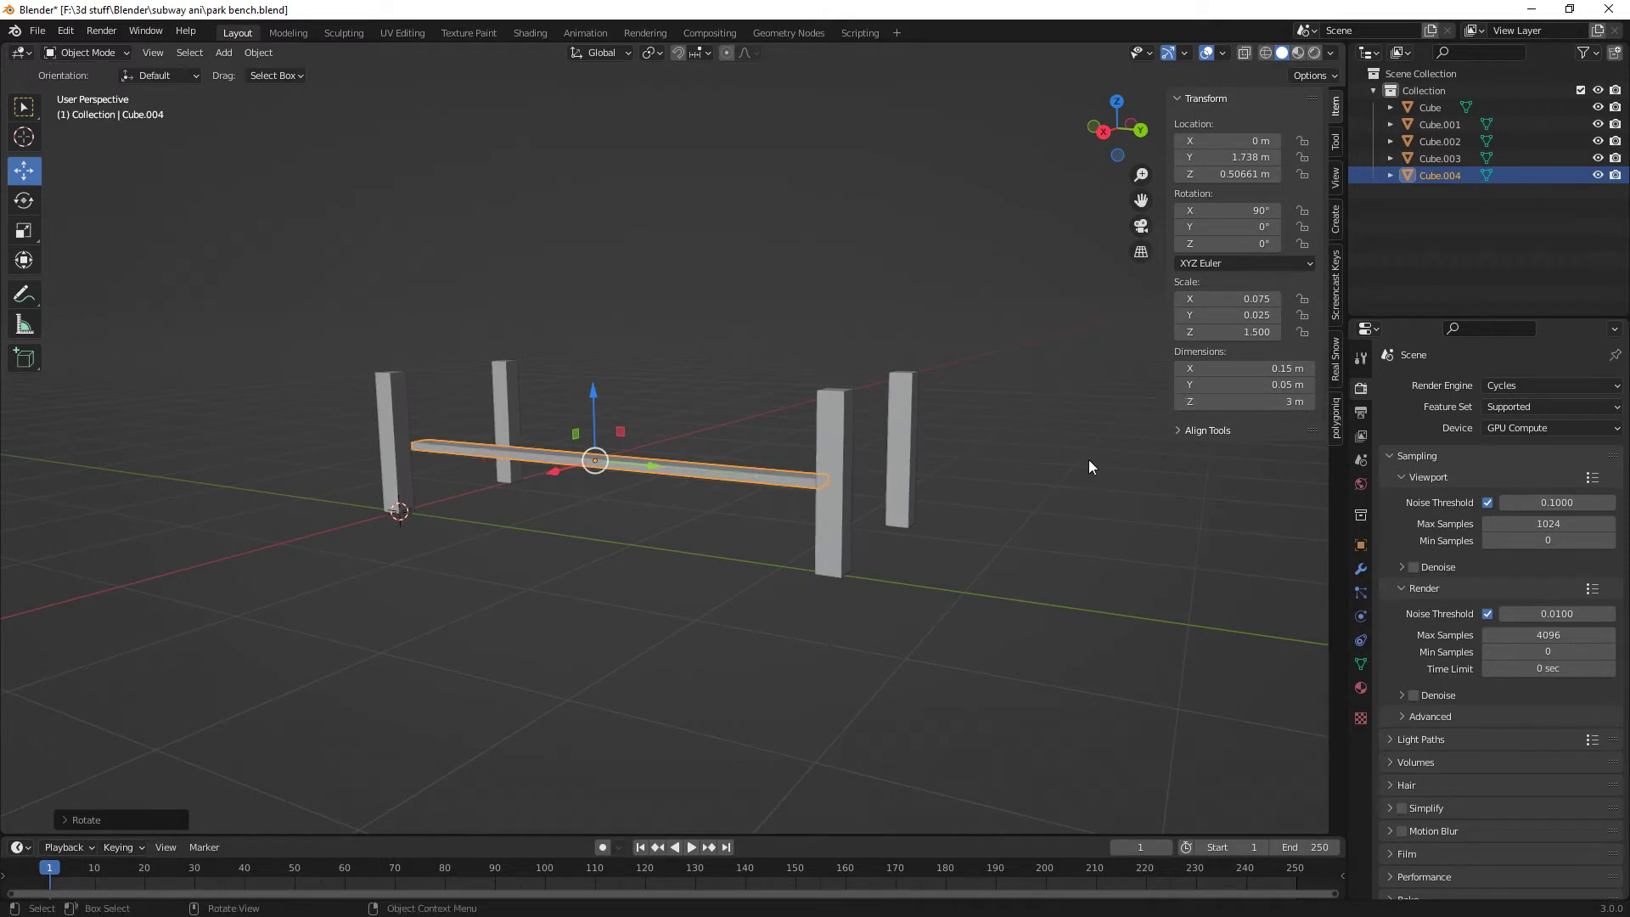
pyautogui.moveTo(1089, 460); pyautogui.dragTo(928, 519, button='middle')
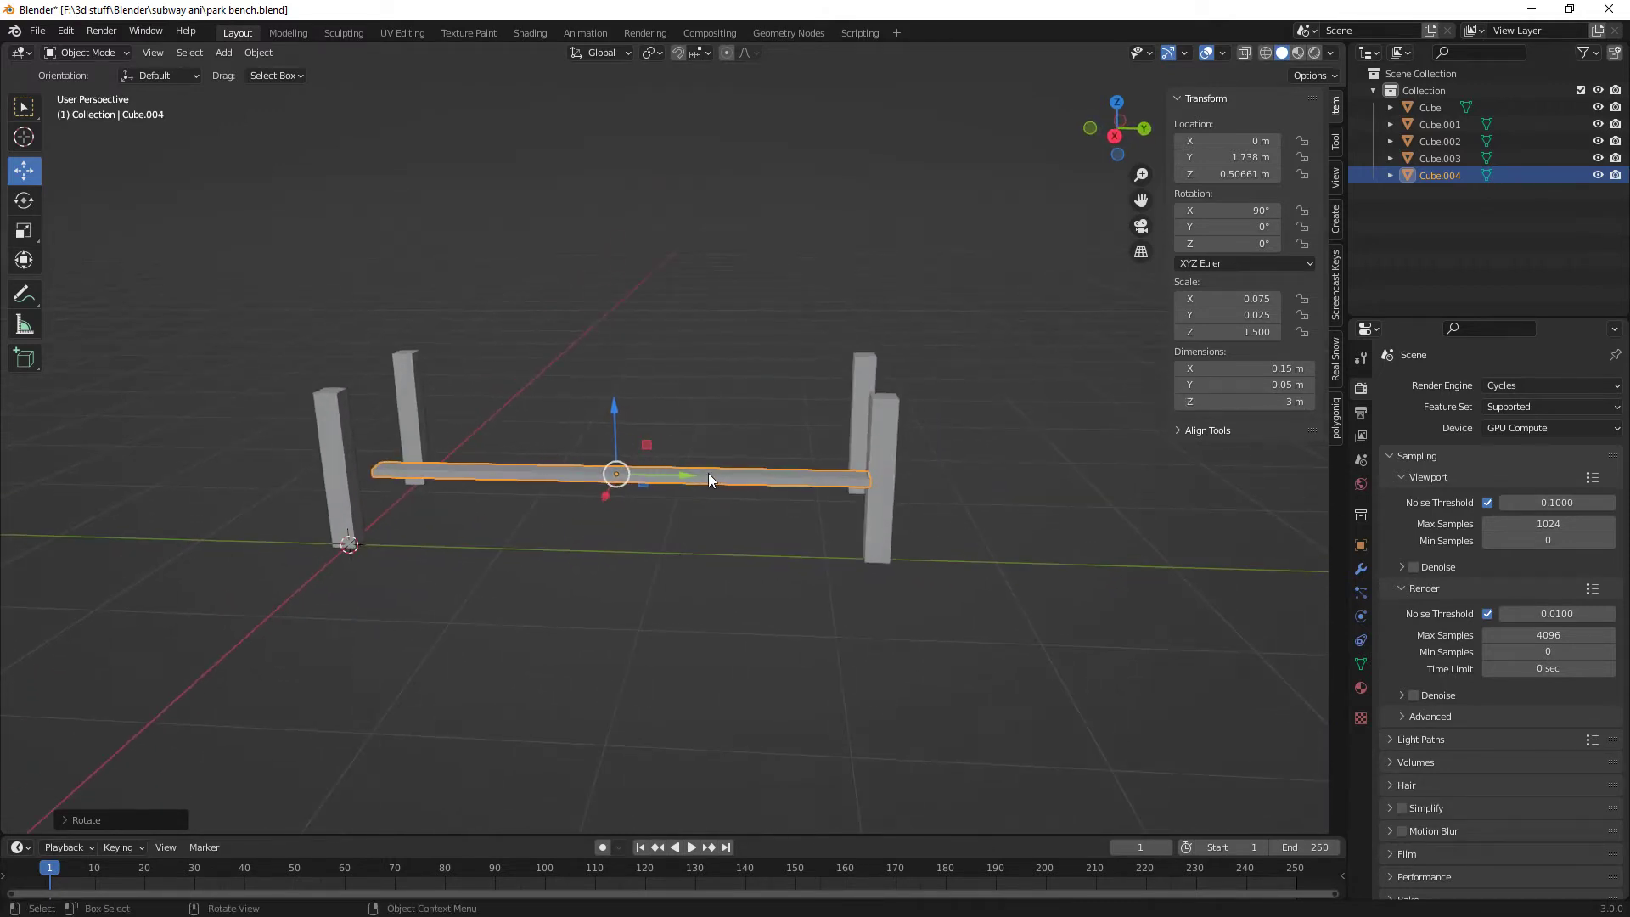
pyautogui.moveTo(681, 477); pyautogui.dragTo(664, 479)
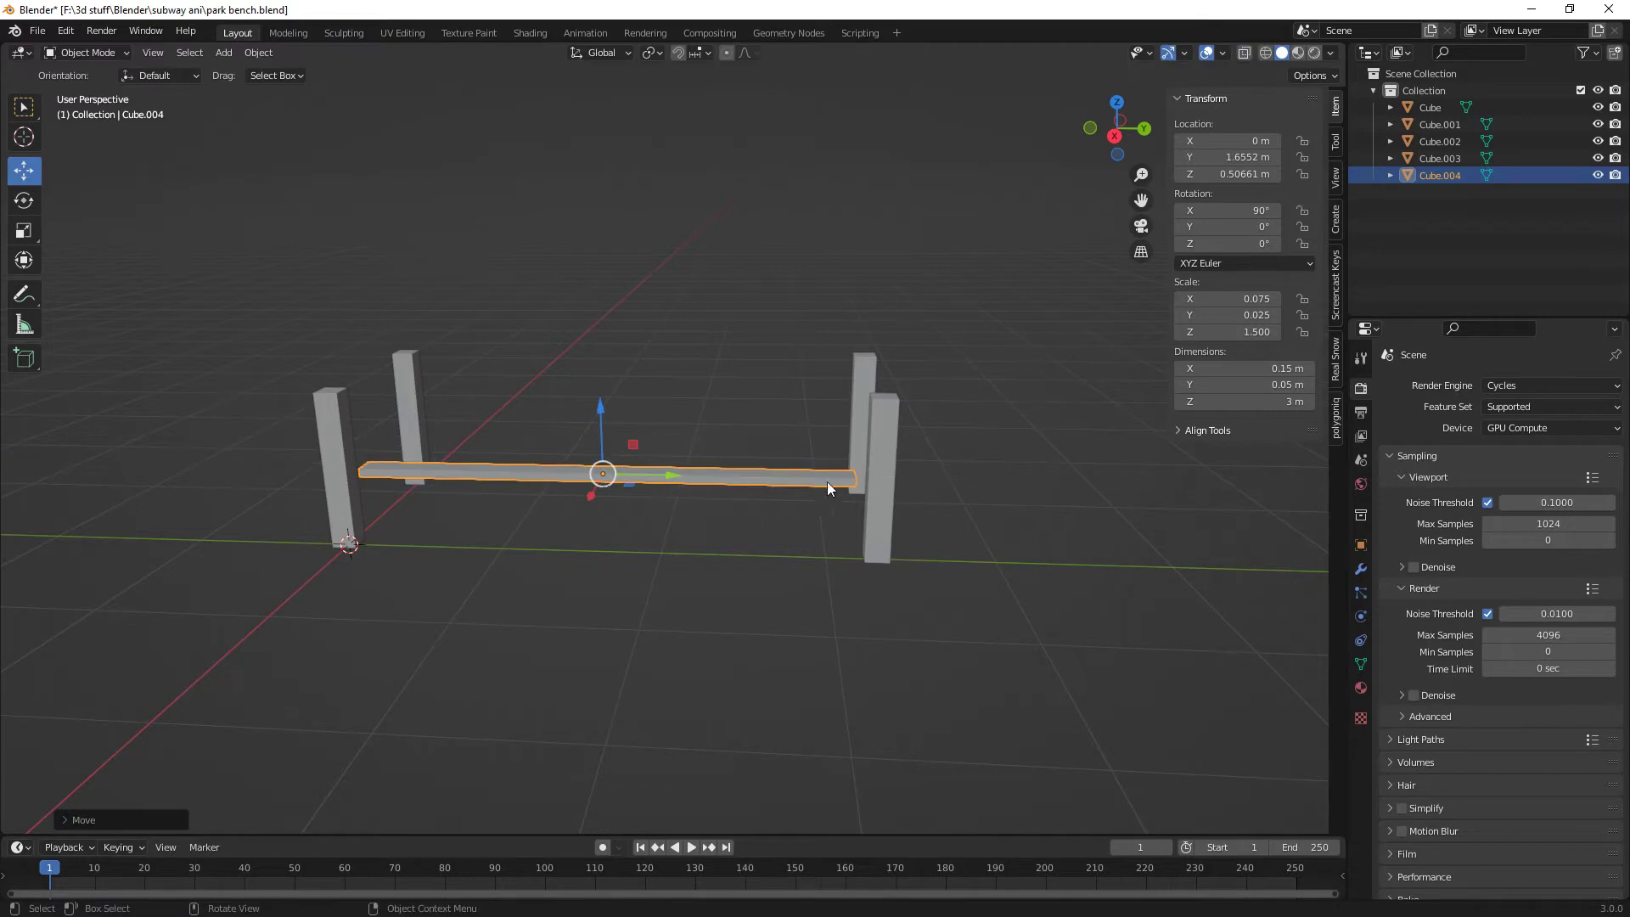
# - Move the two posts at the far Y end together along the Y axis to about Y 3.208 m
pyautogui.click(878, 432)
pyautogui.keyDown('shift'); pyautogui.click(868, 365); pyautogui.keyUp('shift')
pyautogui.press('g')
pyautogui.press('y')
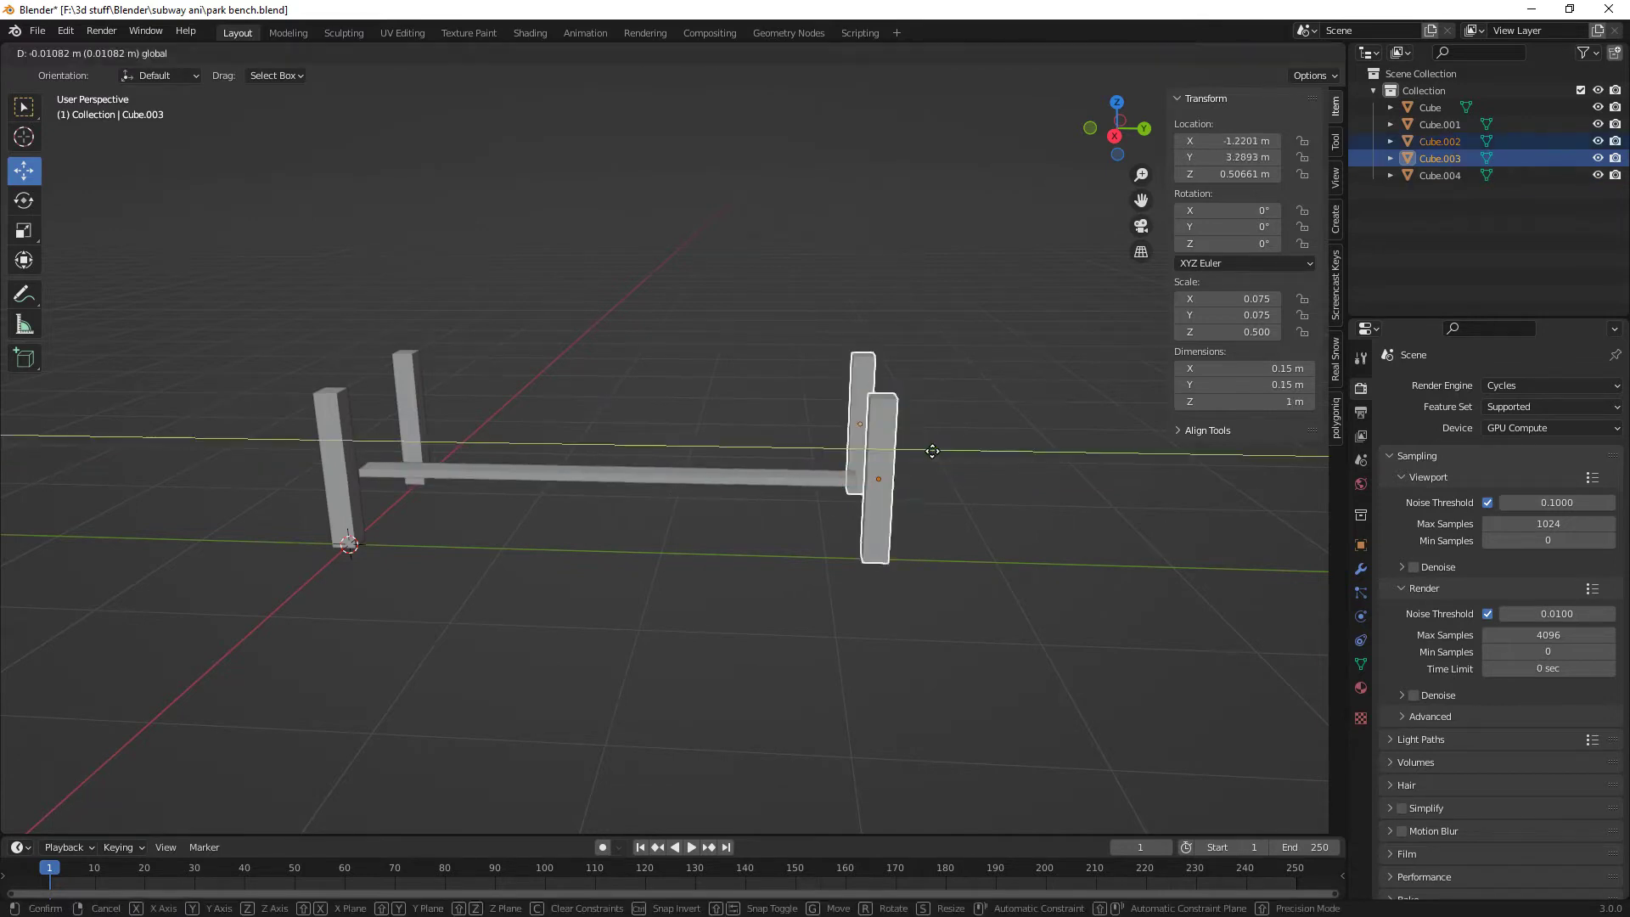
pyautogui.click(925, 458)
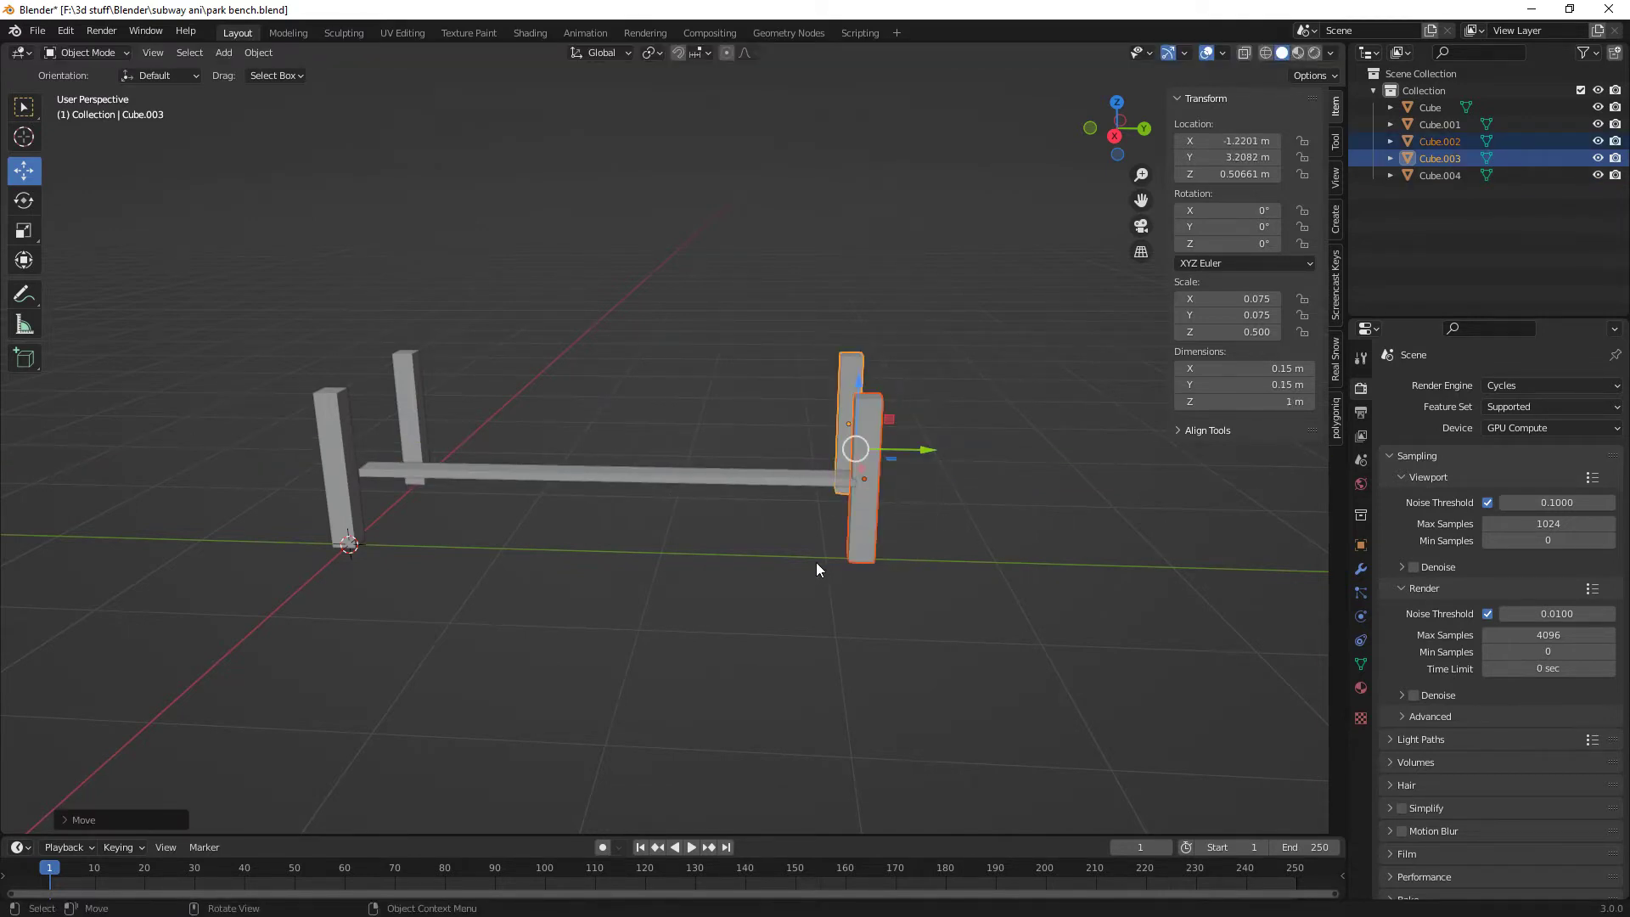
# - Raise the horizontal beam between the posts to about Z 0.665 m
pyautogui.moveTo(817, 562); pyautogui.dragTo(710, 465, button='middle')
pyautogui.click(709, 465)
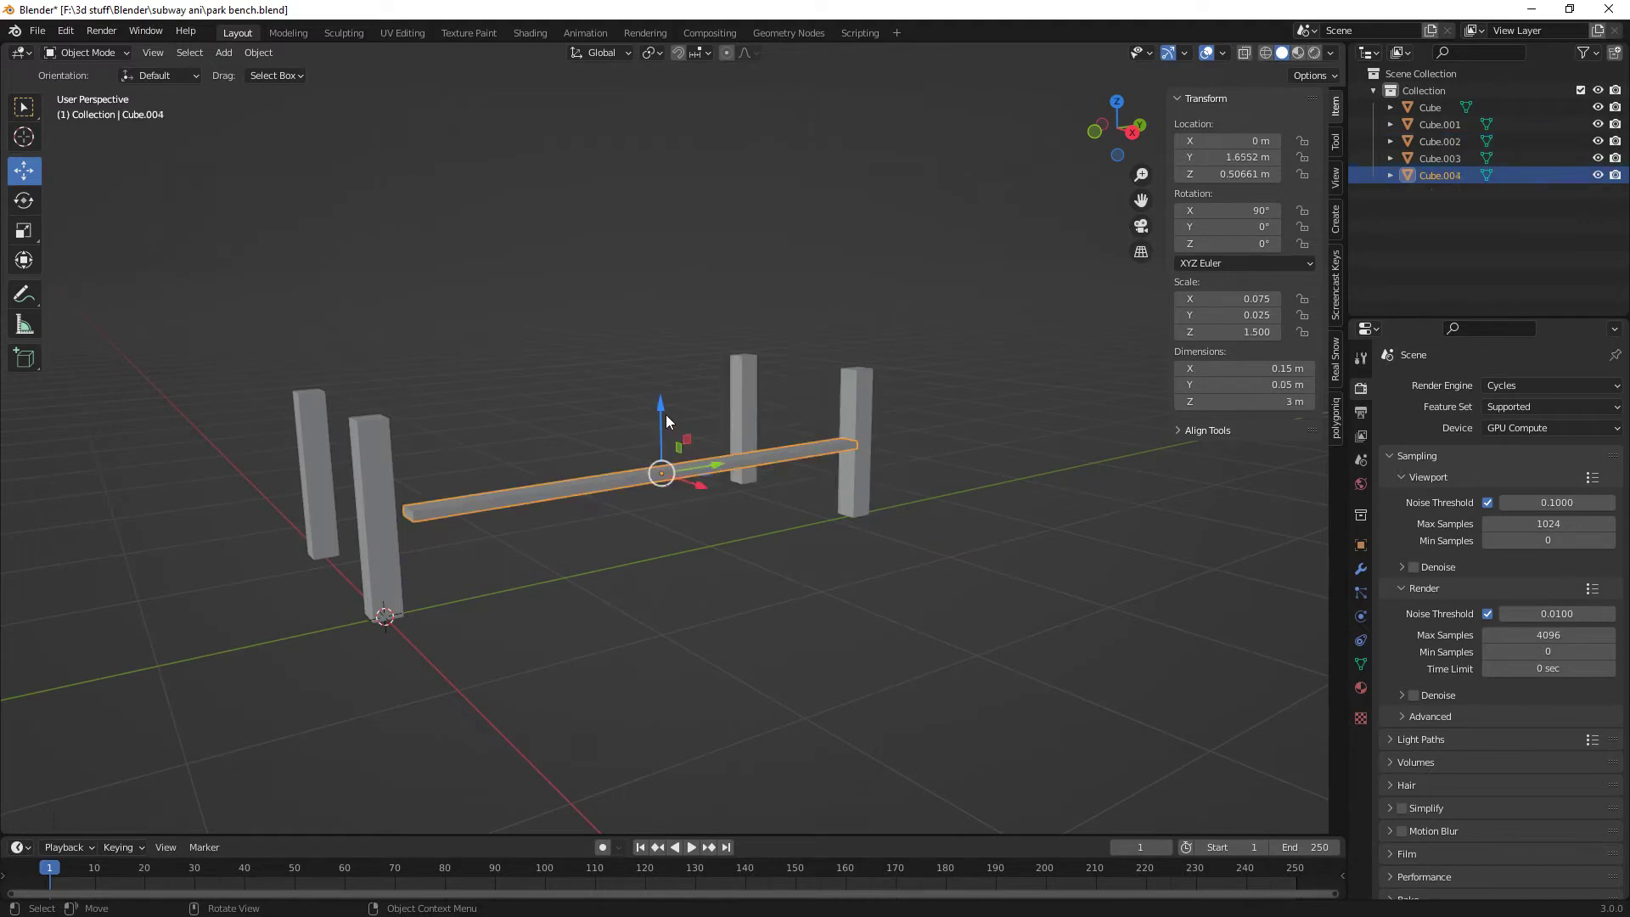
pyautogui.moveTo(667, 416); pyautogui.dragTo(644, 383)
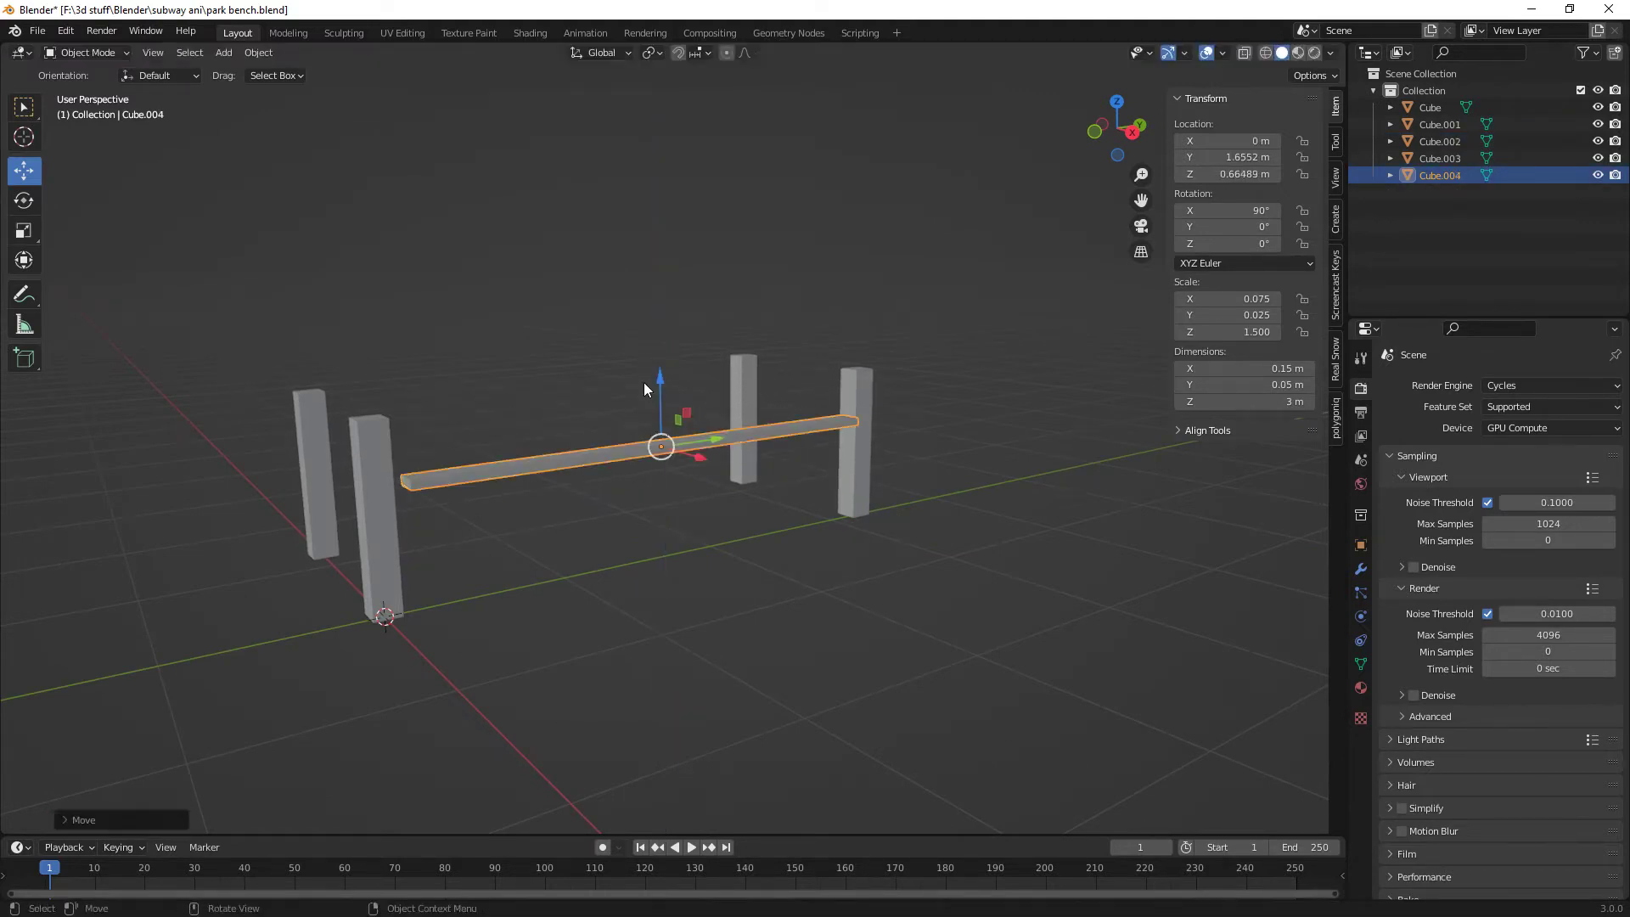
# - Duplicate the beam along the X axis and place the copy between the rear posts at about X -1.222 m
pyautogui.moveTo(750, 563); pyautogui.dragTo(694, 616, button='middle')
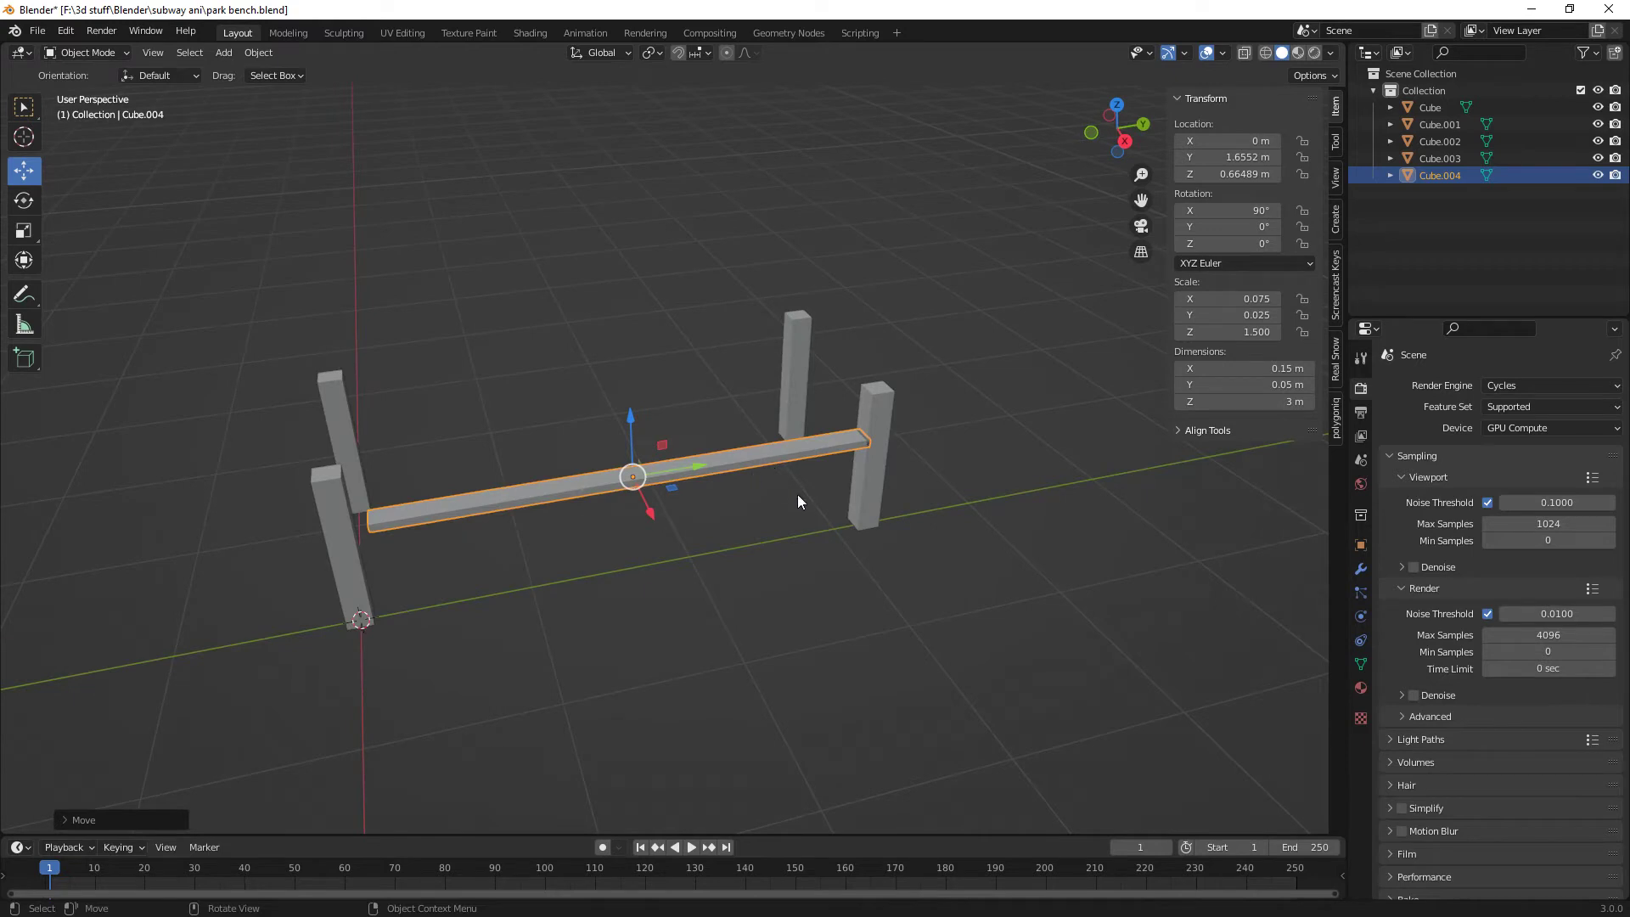
pyautogui.press('shift')
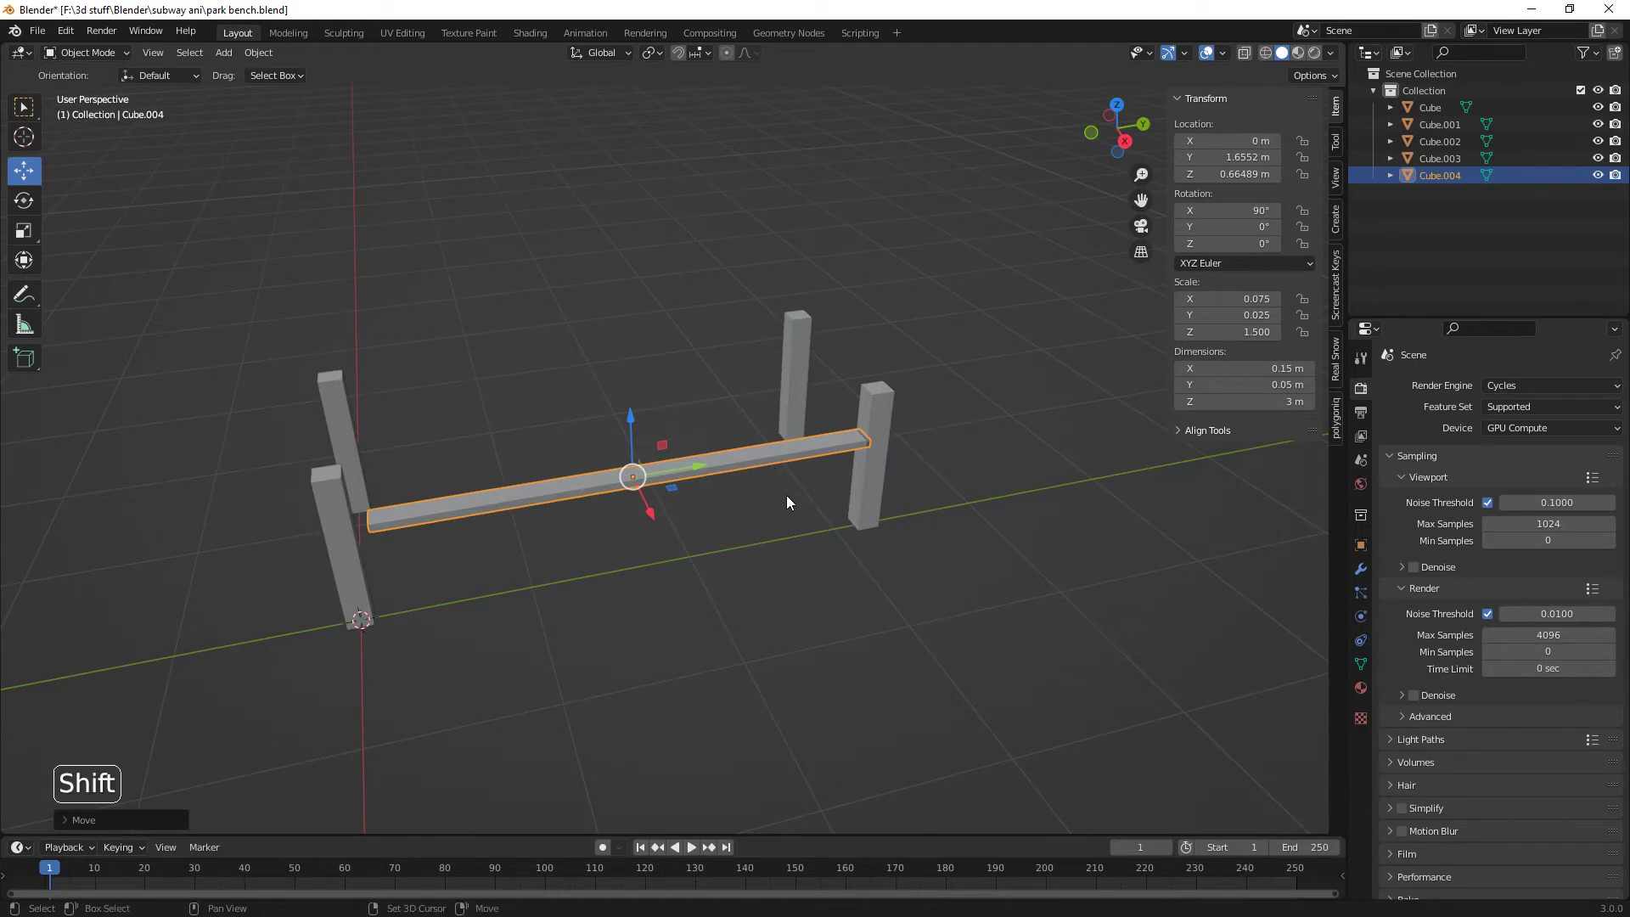
pyautogui.hotkey('shift', 'd')
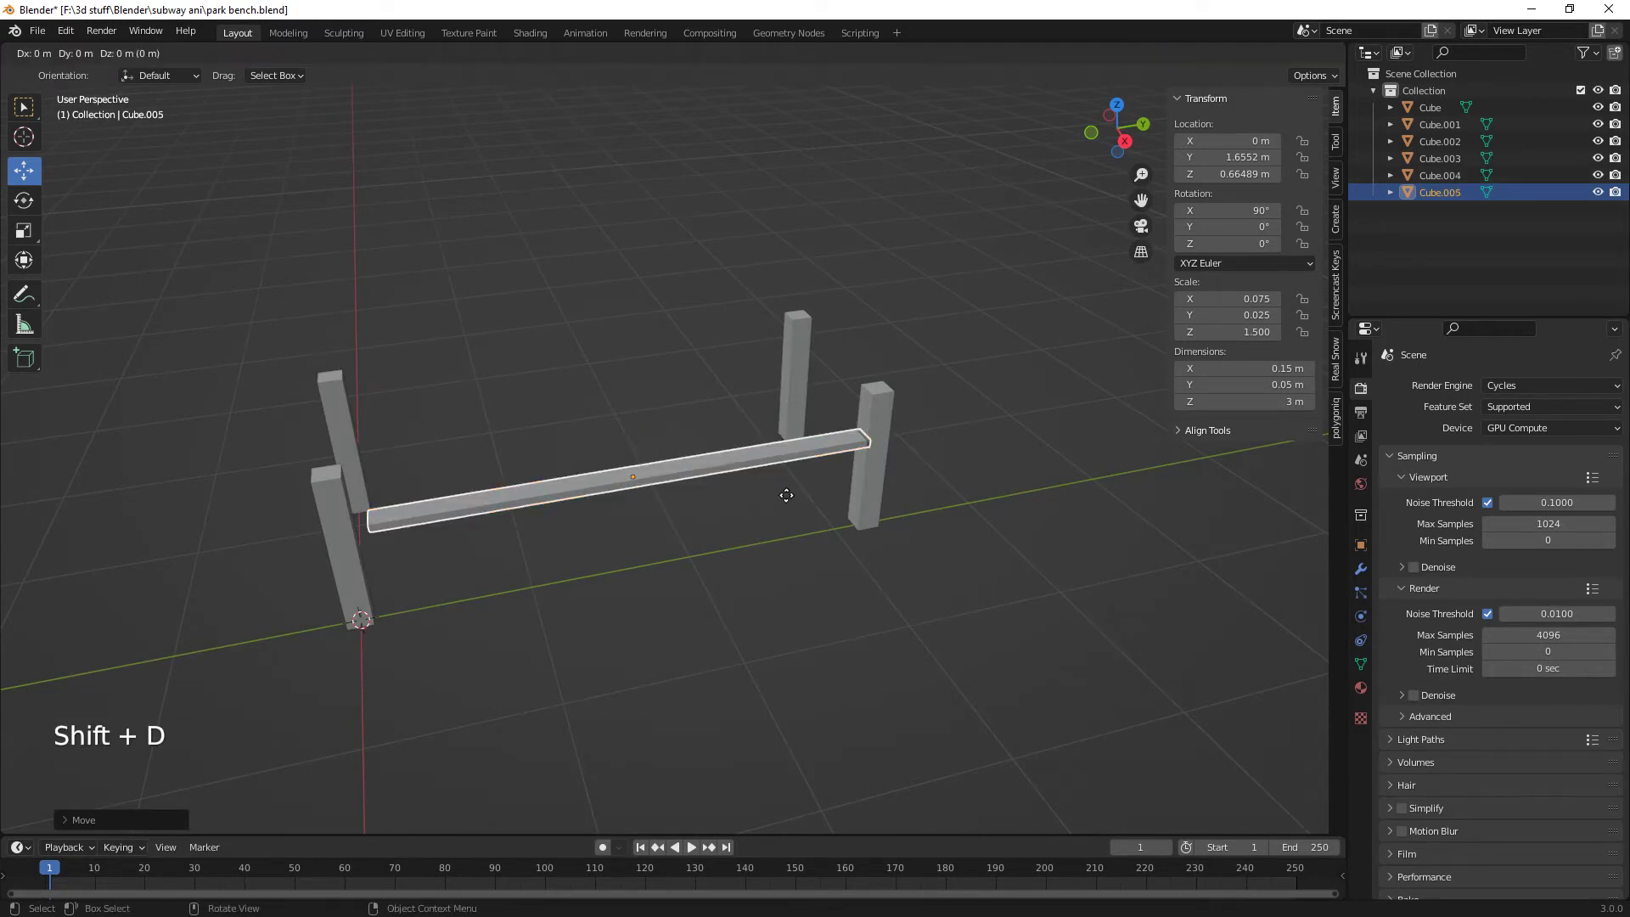
pyautogui.click(701, 425)
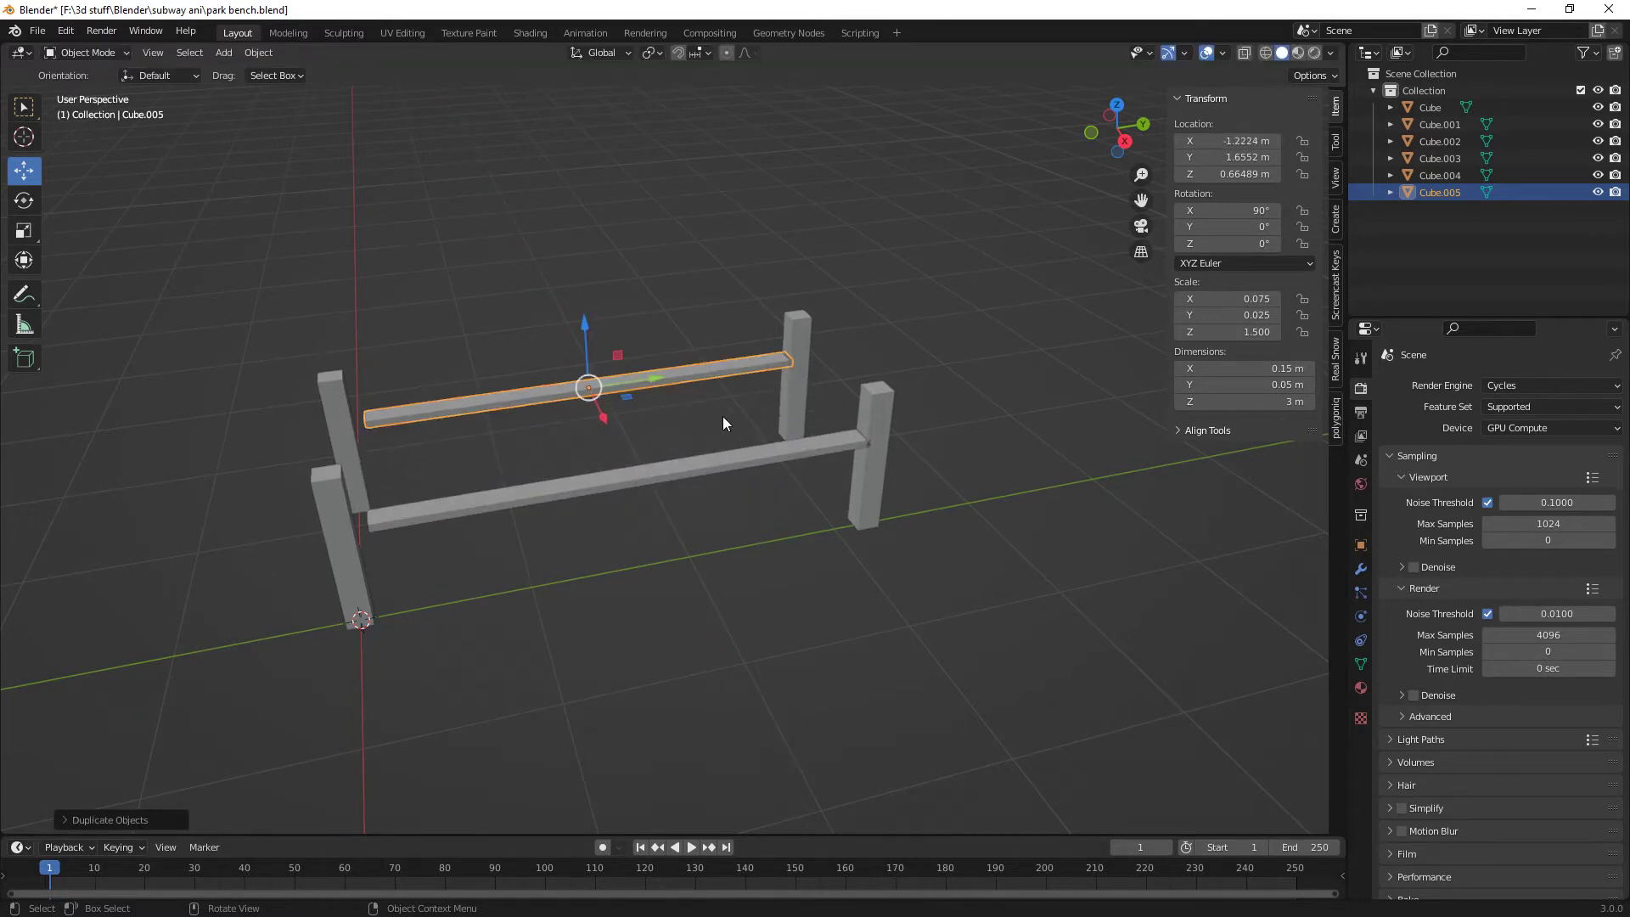
# - Rotate the copied beam 90° about the X axis and 90° about the Z axis to stand it upright
pyautogui.press('r')
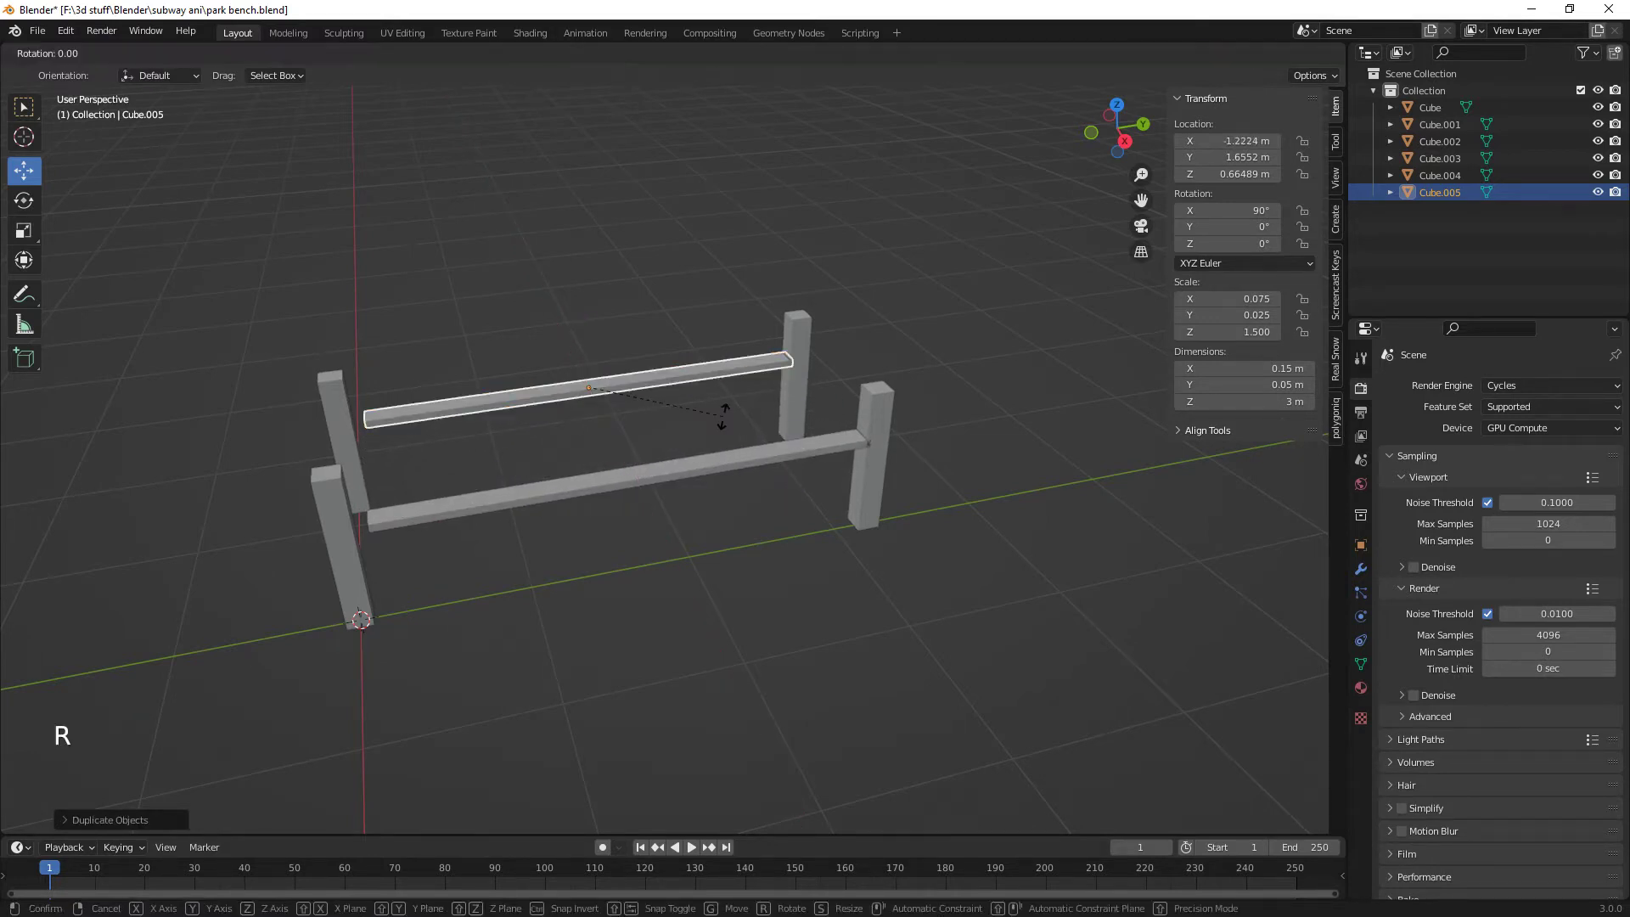
pyautogui.write('x')
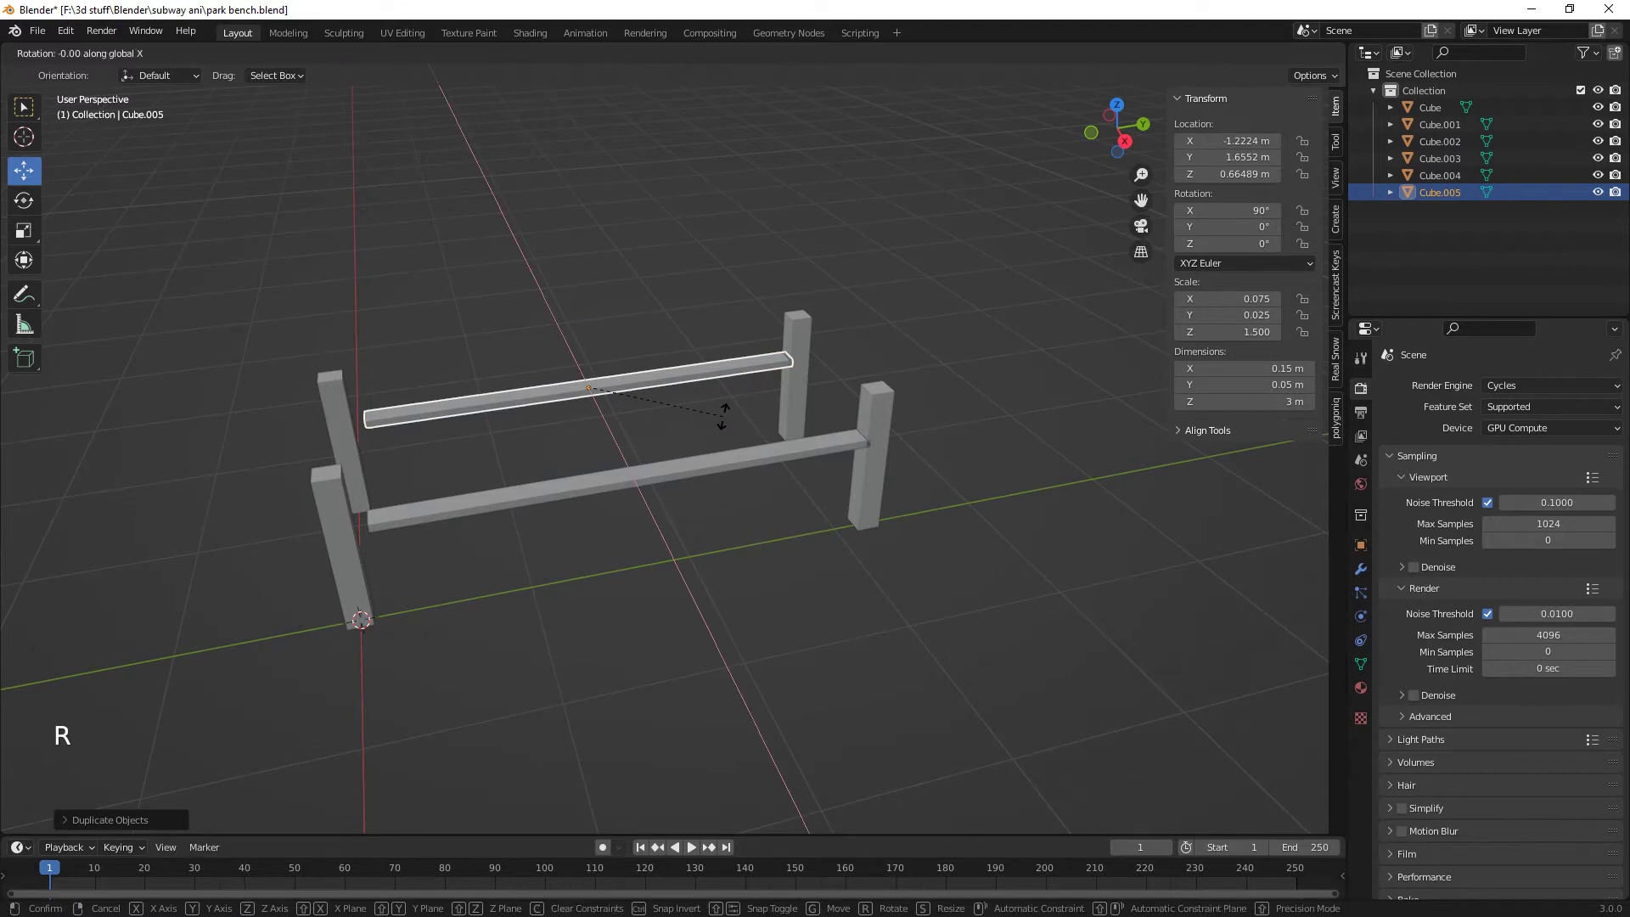
pyautogui.write('90')
pyautogui.press('Return')
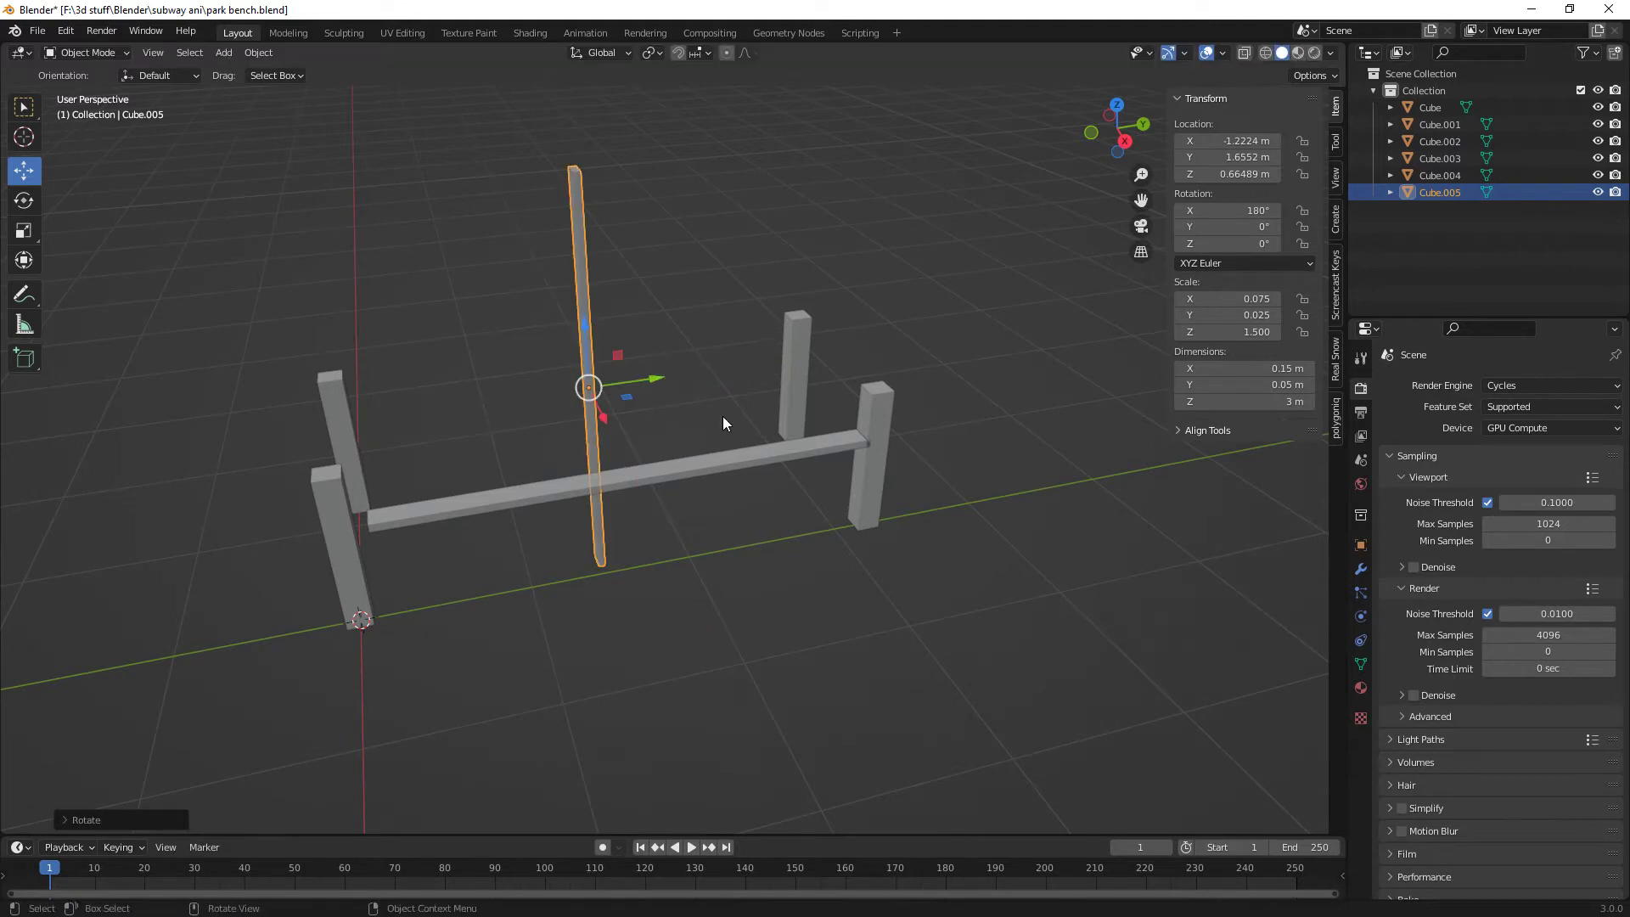
pyautogui.write('rz')
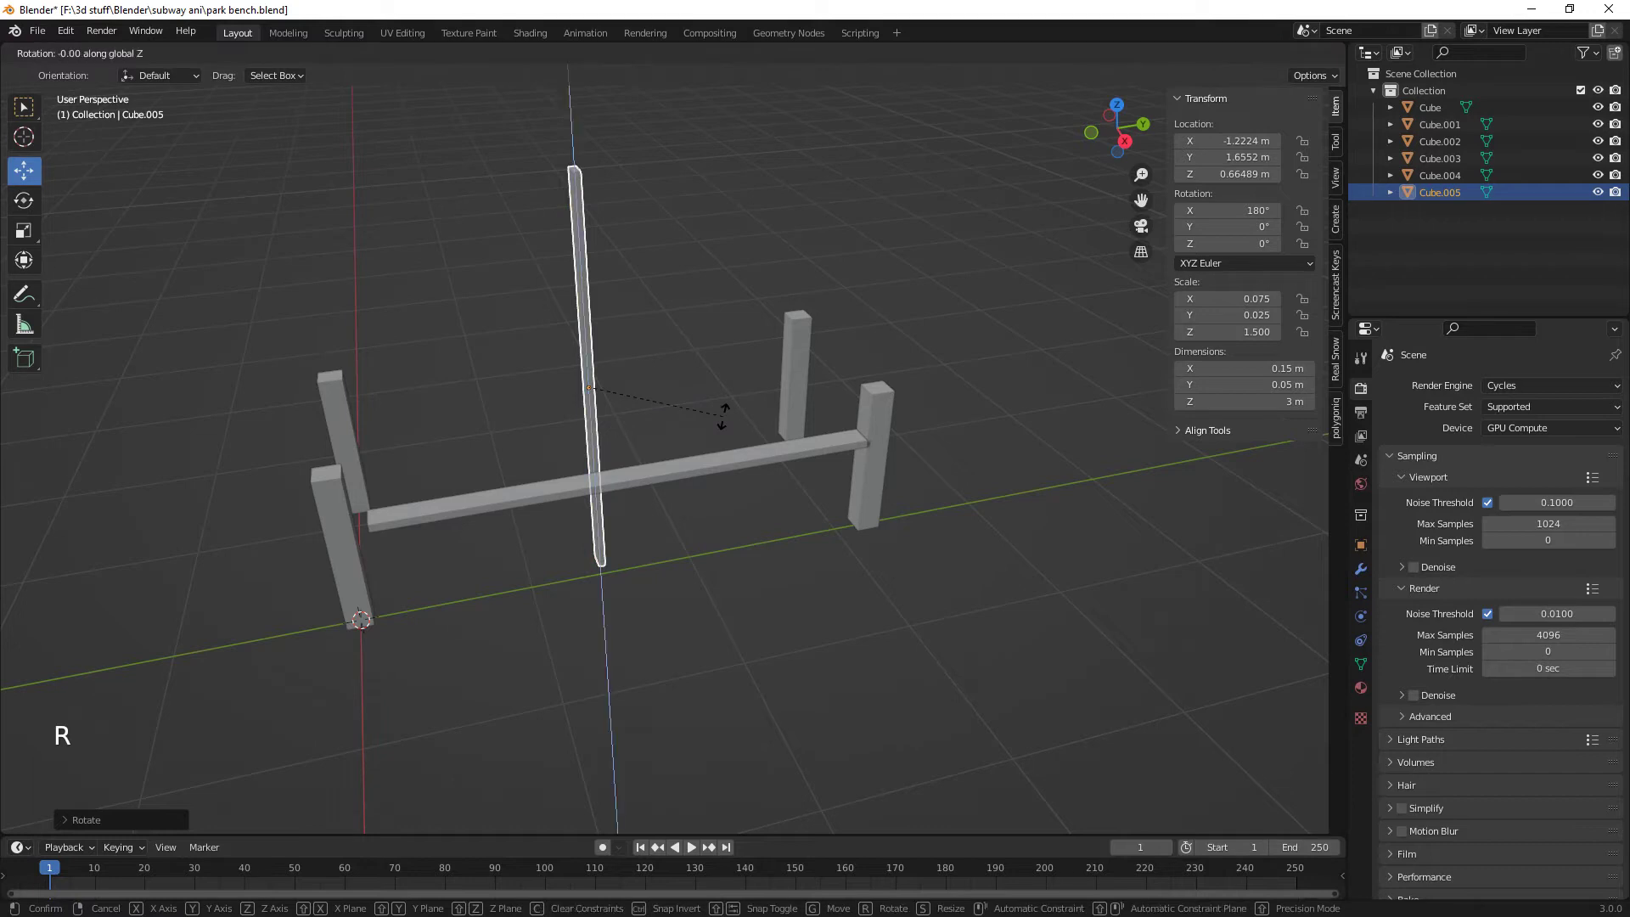
pyautogui.write('90')
pyautogui.click(724, 416)
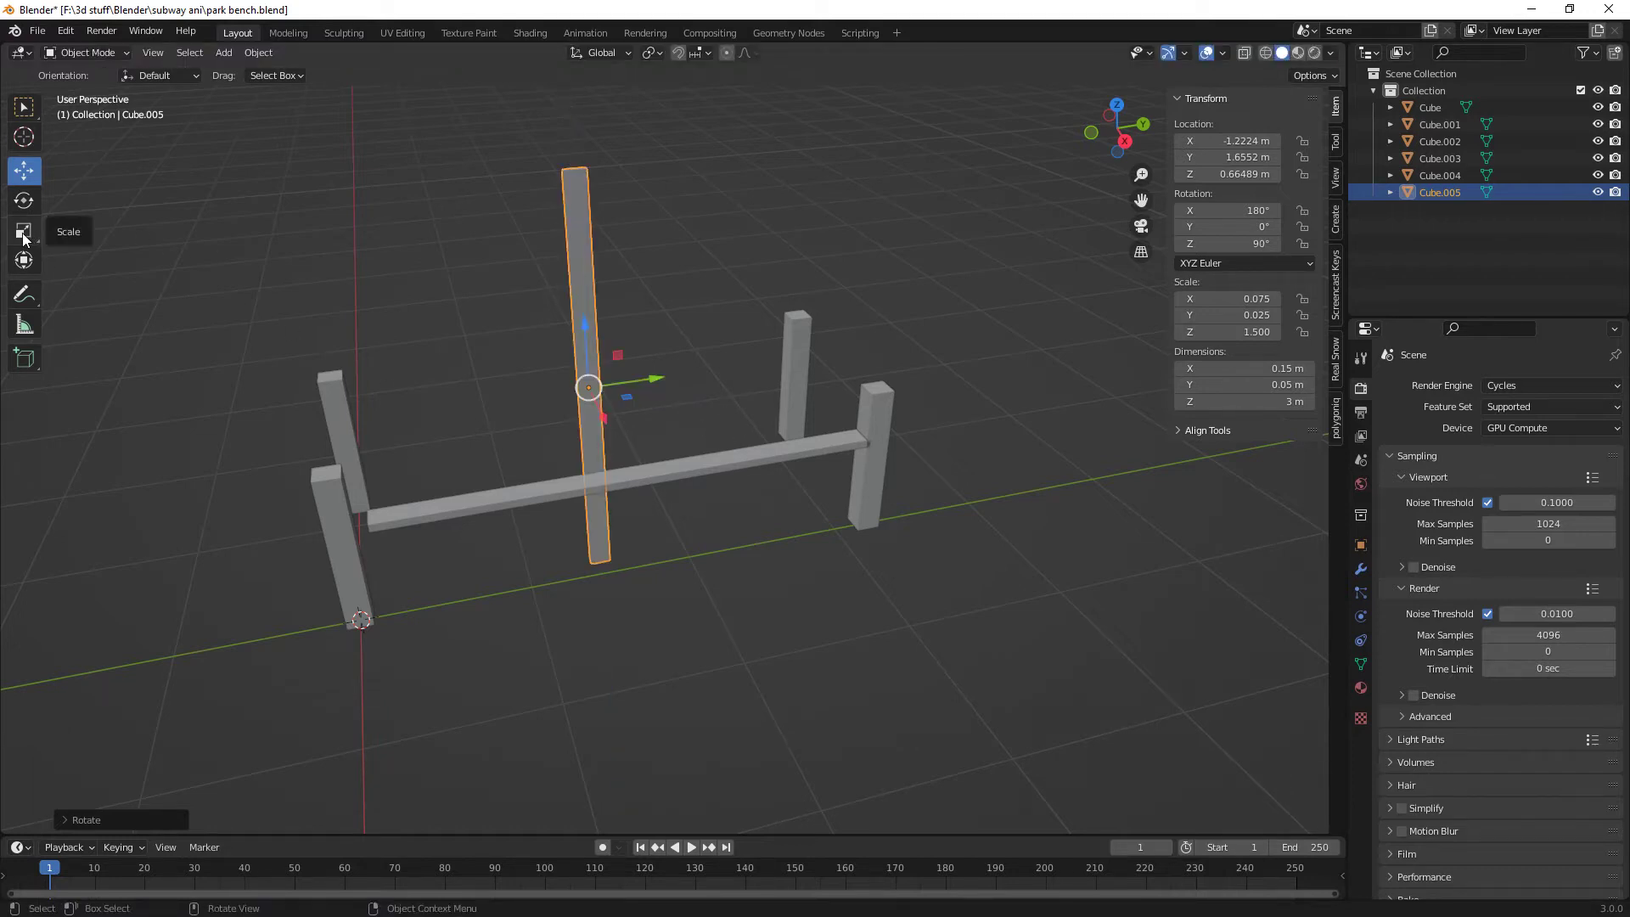
# - Shorten the upright plank to a Z dimension of 0.9 m and raise it to about Z 1.104 m
pyautogui.click(24, 260)
pyautogui.moveTo(588, 510); pyautogui.dragTo(599, 396, button='middle')
pyautogui.moveTo(559, 368); pyautogui.dragTo(561, 404)
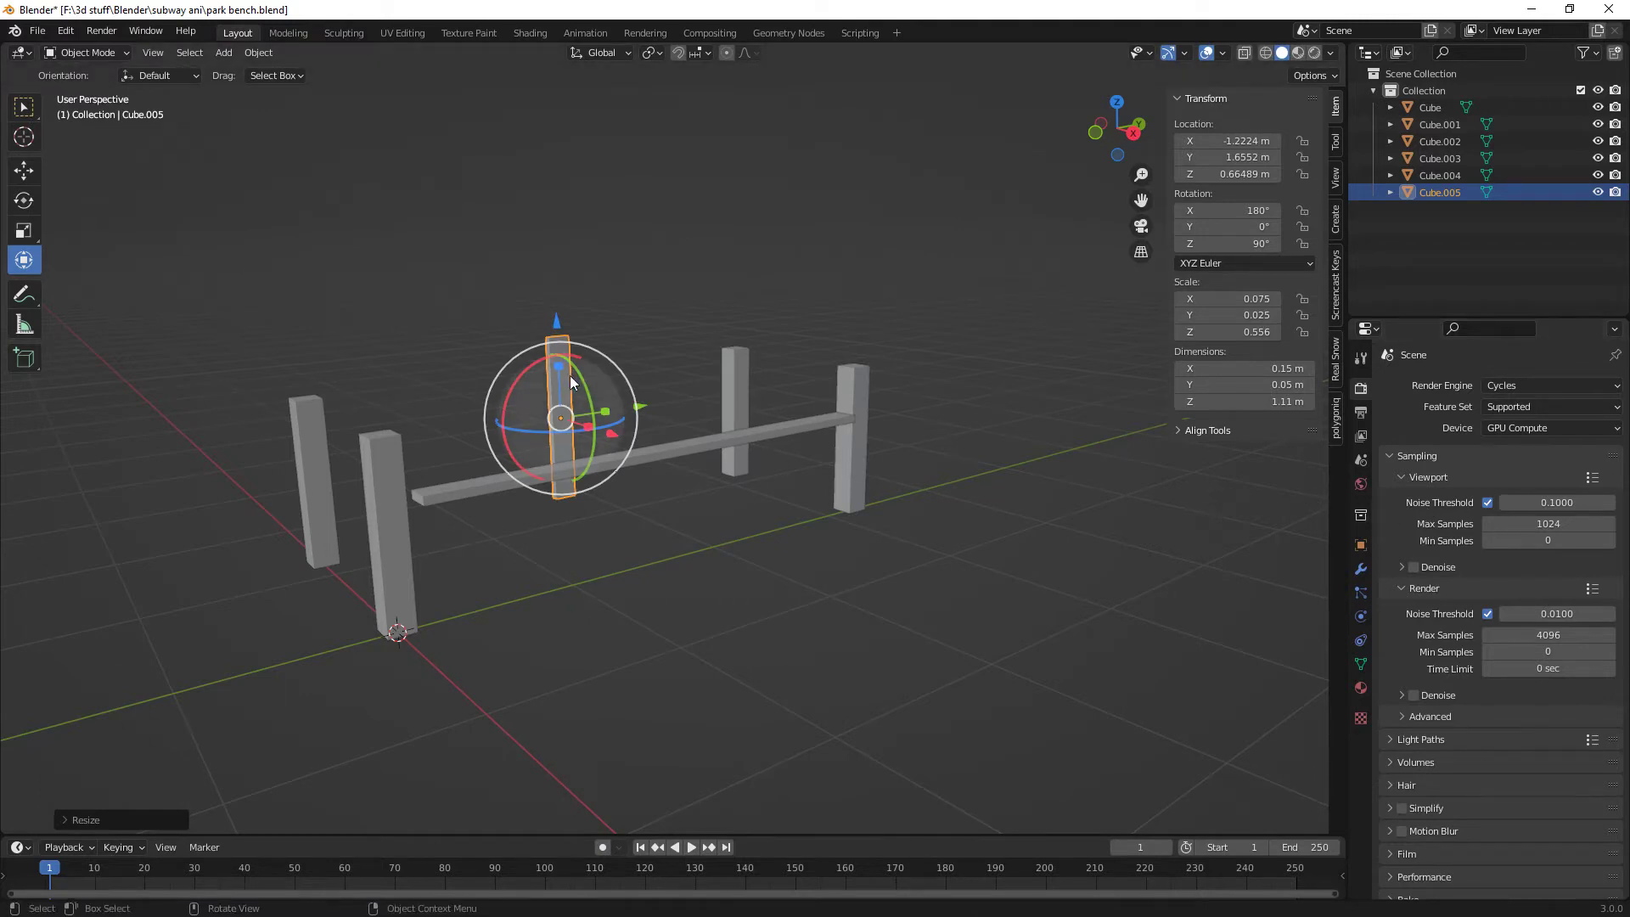
pyautogui.moveTo(559, 366); pyautogui.dragTo(557, 368)
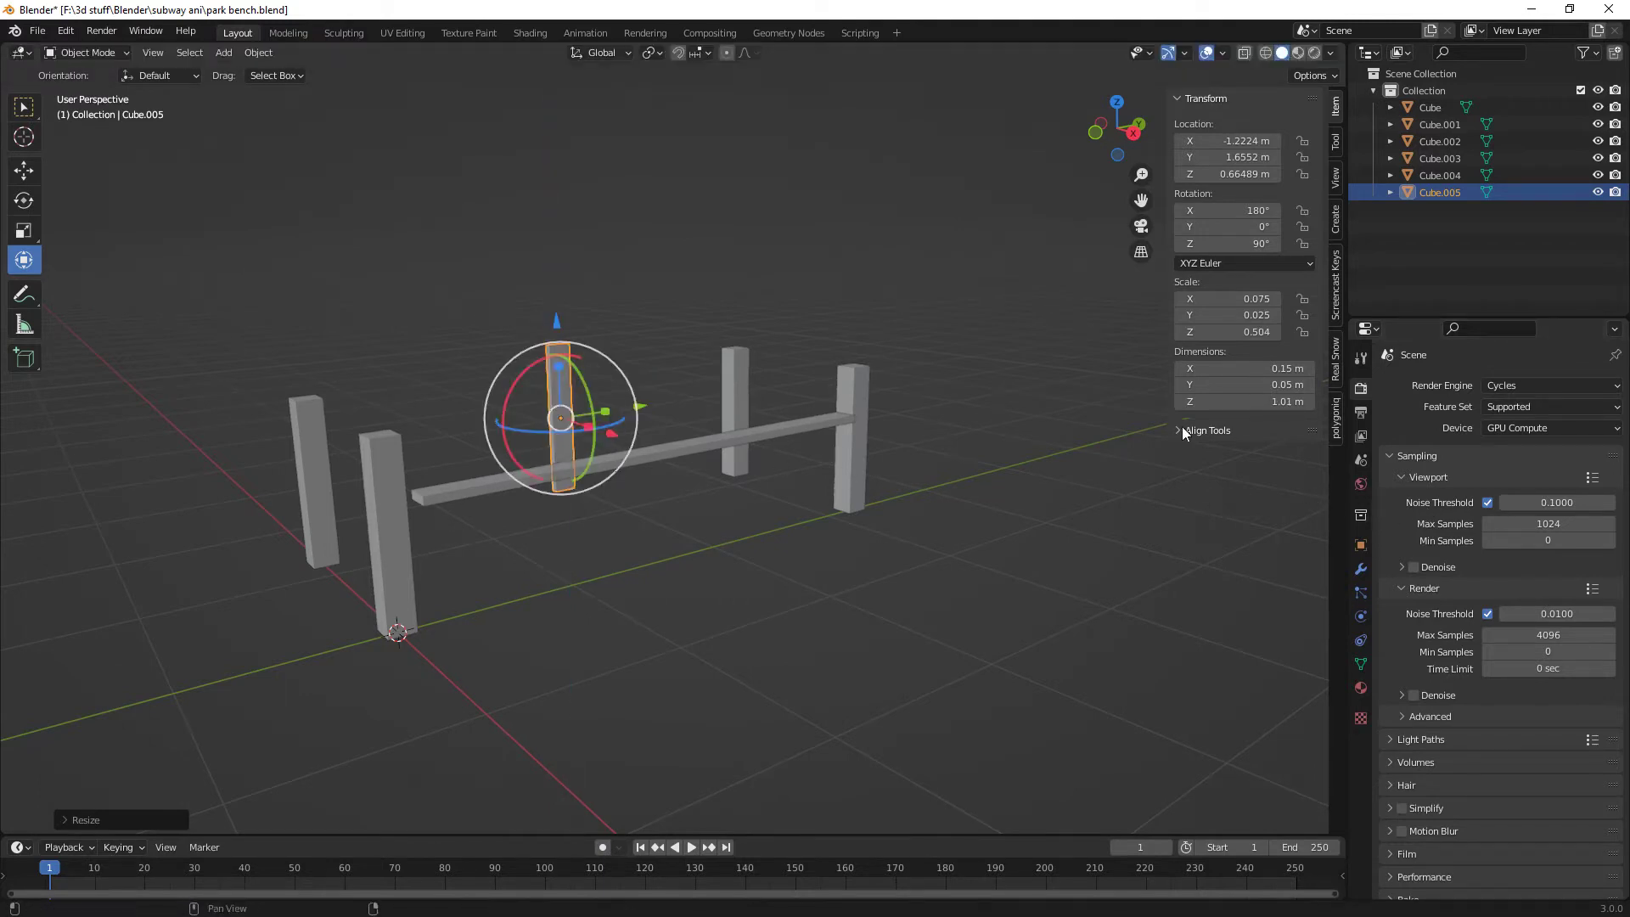
pyautogui.click(1273, 404)
pyautogui.write('0.9')
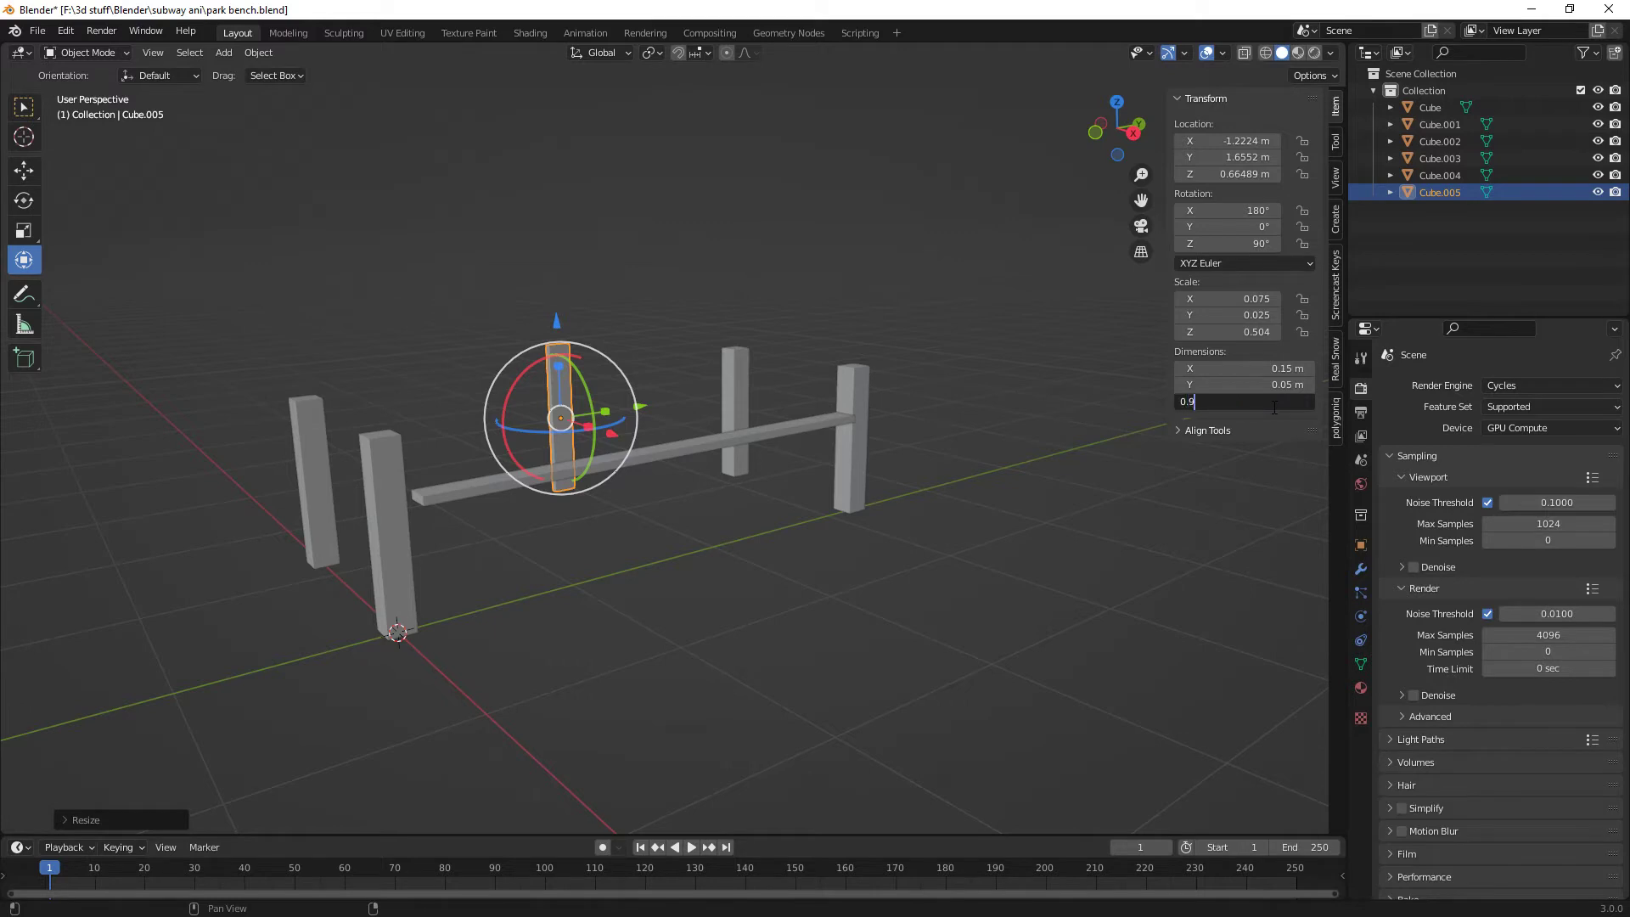
pyautogui.press('Return')
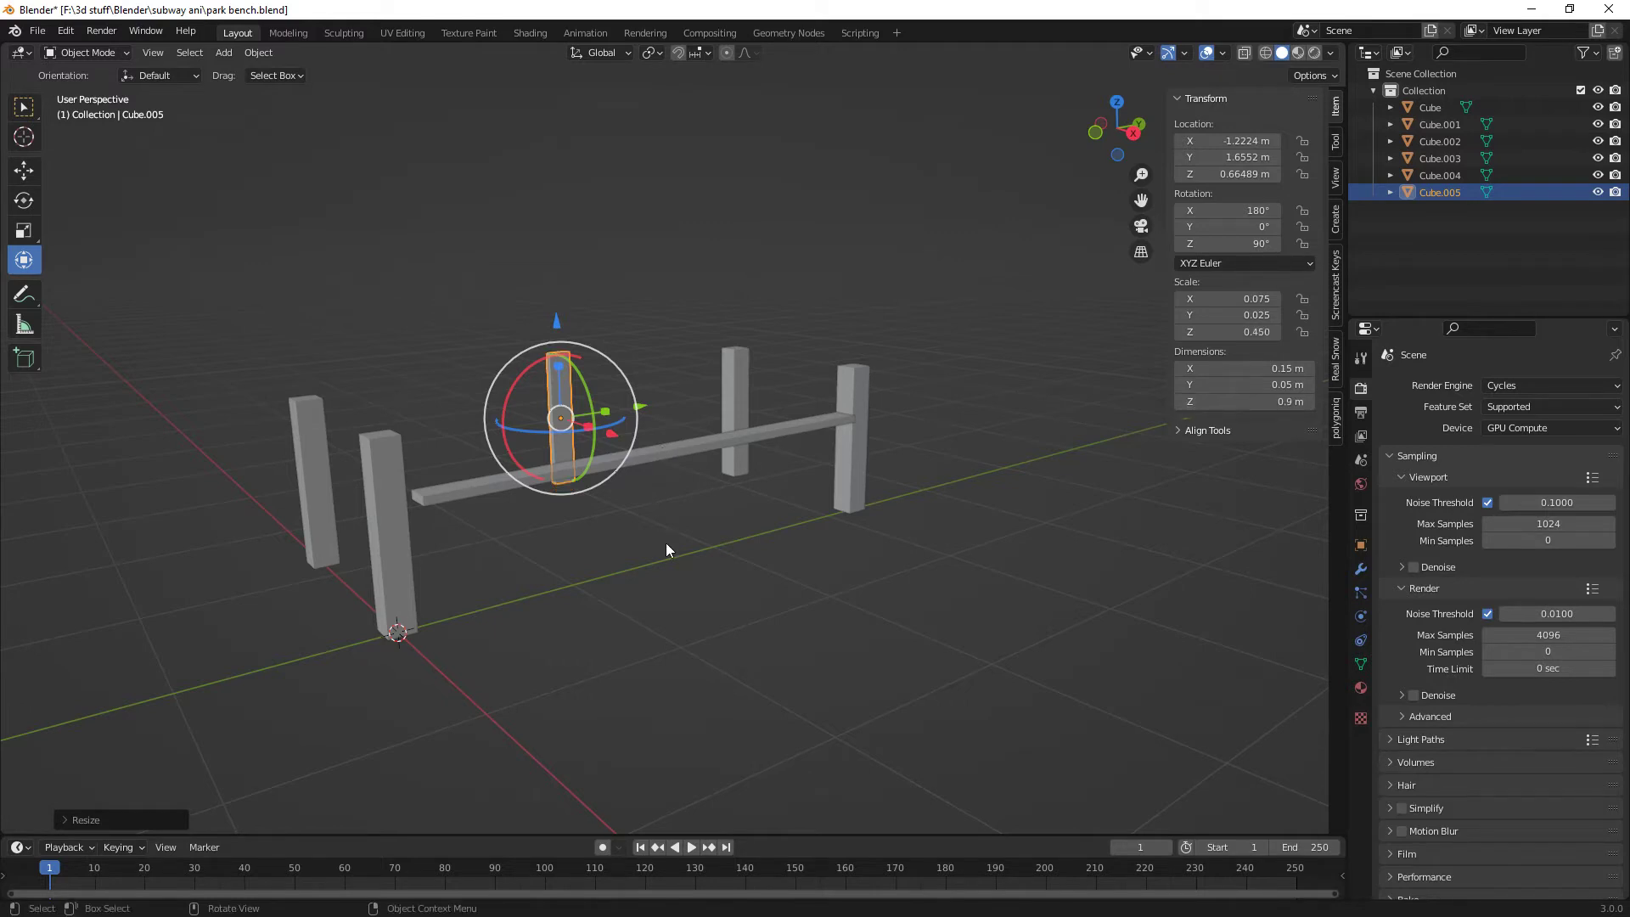
pyautogui.moveTo(667, 544); pyautogui.dragTo(661, 475, button='middle')
pyautogui.moveTo(536, 355); pyautogui.dragTo(522, 274)
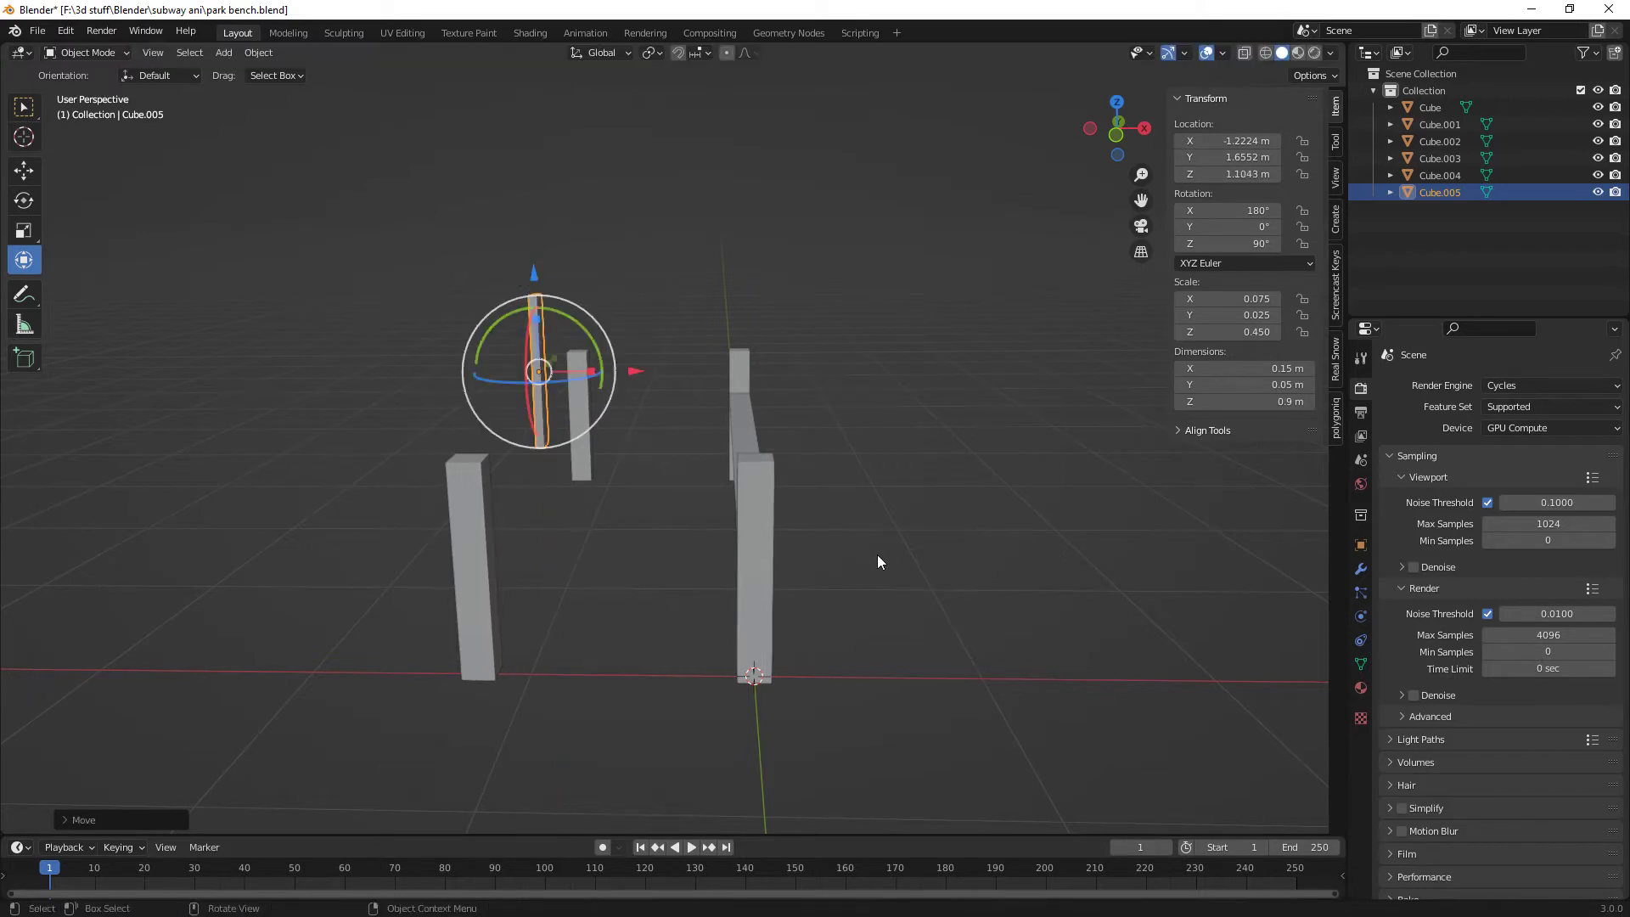
# - Move the horizontal beam and the two far-end posts together along the Y axis, bringing the posts to about Y 3.105 m
pyautogui.moveTo(878, 554); pyautogui.dragTo(717, 572, button='middle')
pyautogui.click(721, 457)
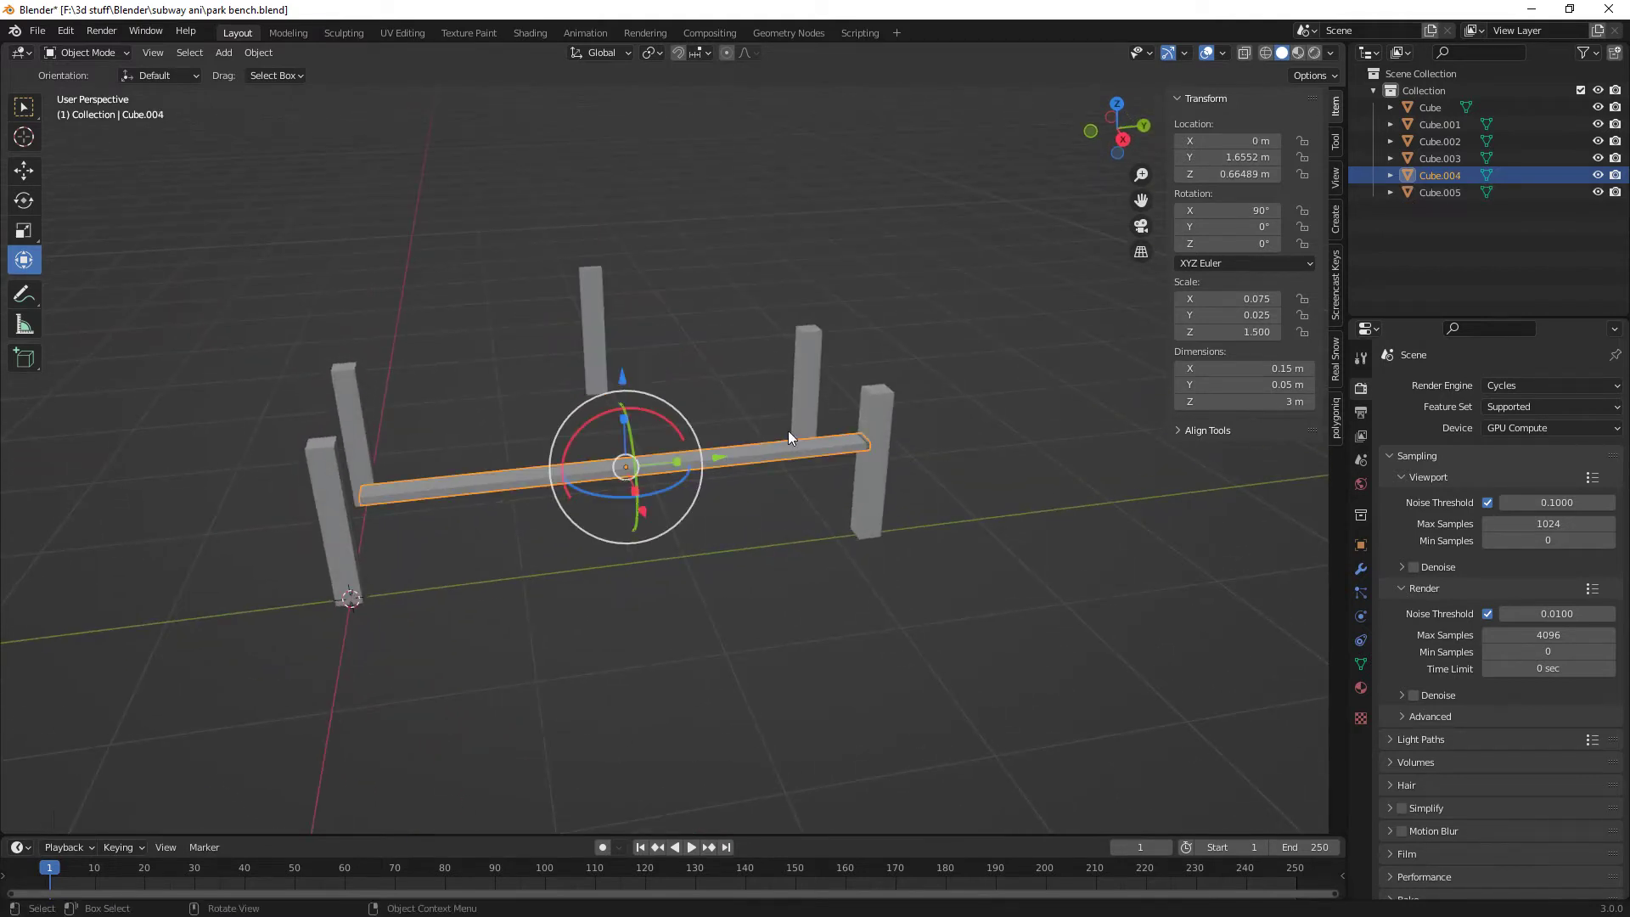
pyautogui.keyDown('shift'); pyautogui.click(878, 418); pyautogui.keyUp('shift')
pyautogui.keyDown('shift'); pyautogui.click(810, 363); pyautogui.keyUp('shift')
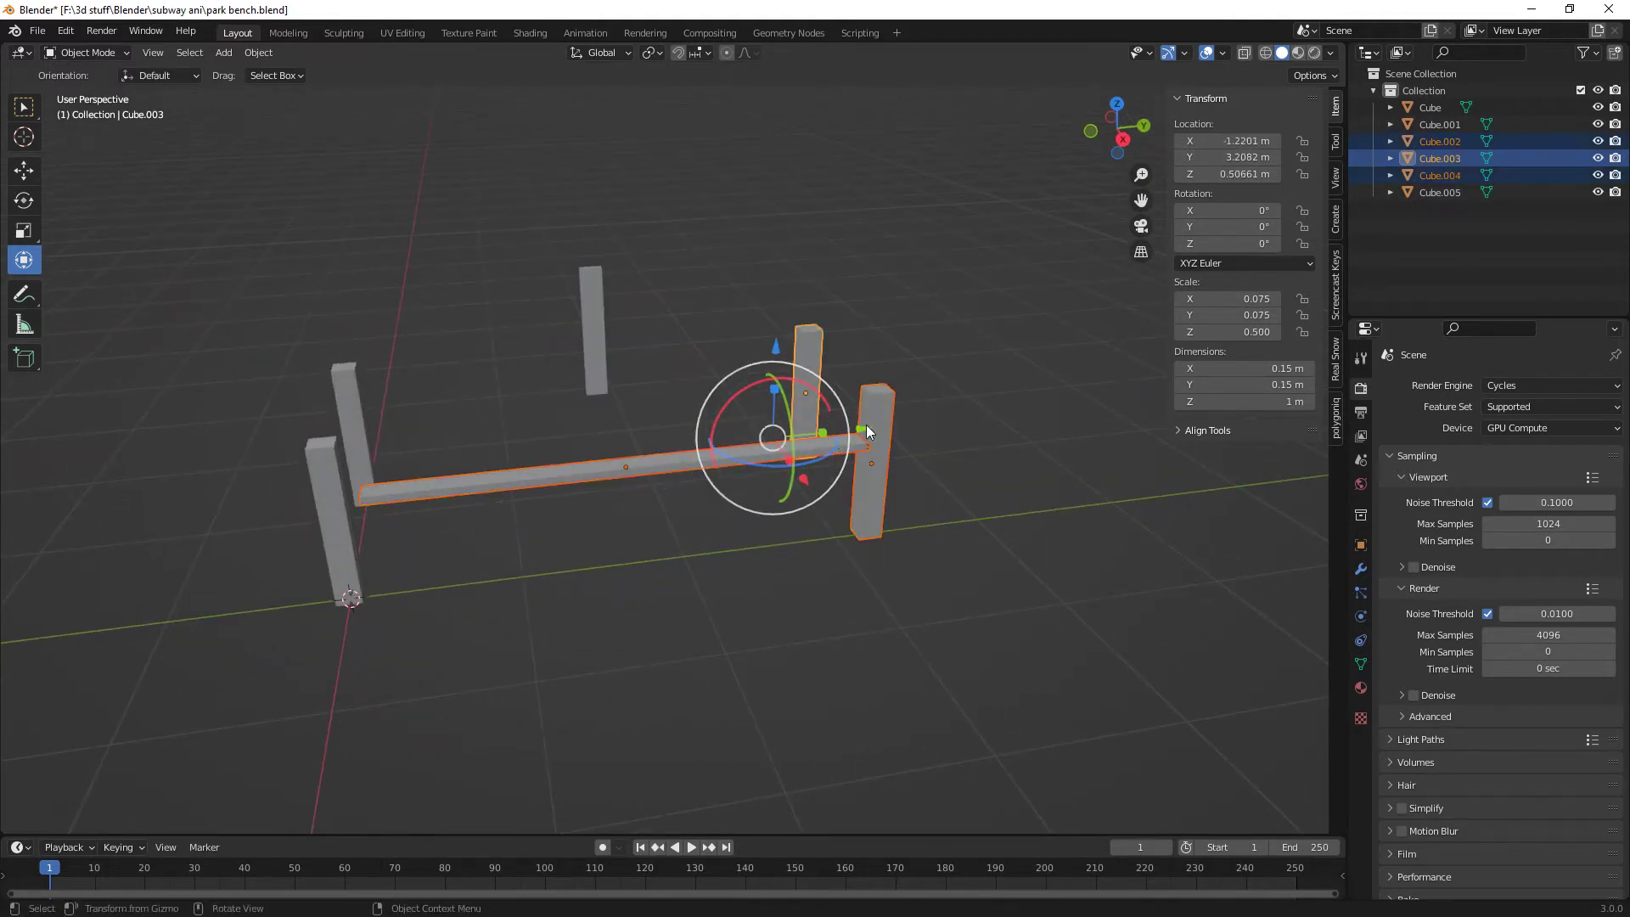
pyautogui.moveTo(866, 424); pyautogui.dragTo(847, 427)
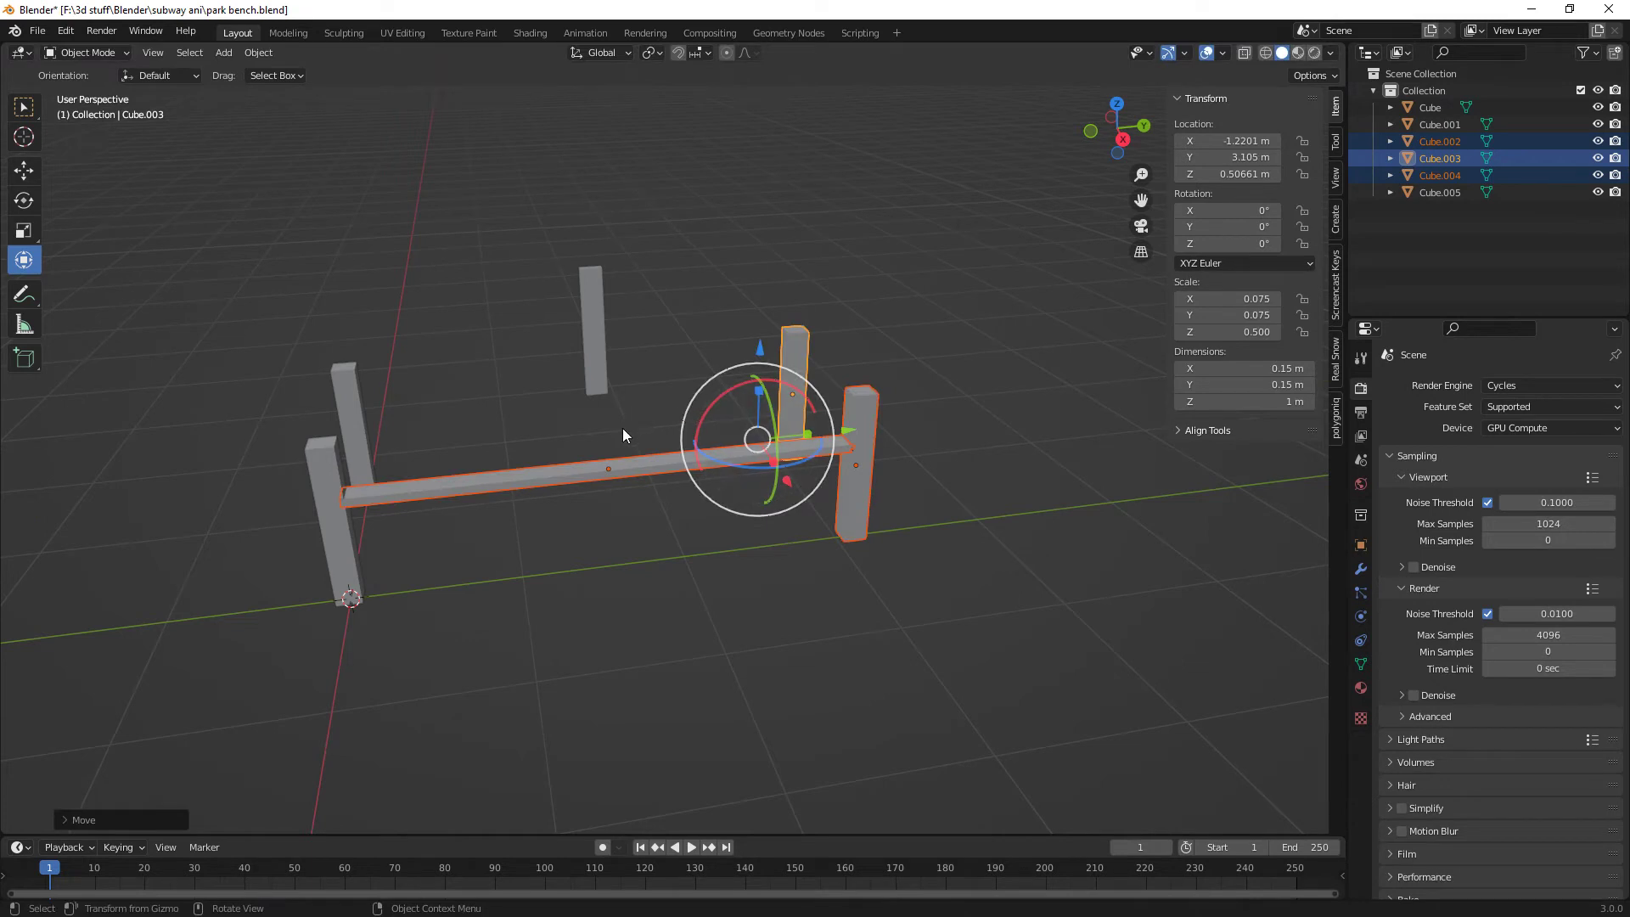
# - Move the upright plank along the Y axis to about Y 0.307 m, beside the rear post
pyautogui.click(598, 326)
pyautogui.press('g')
pyautogui.press('y')
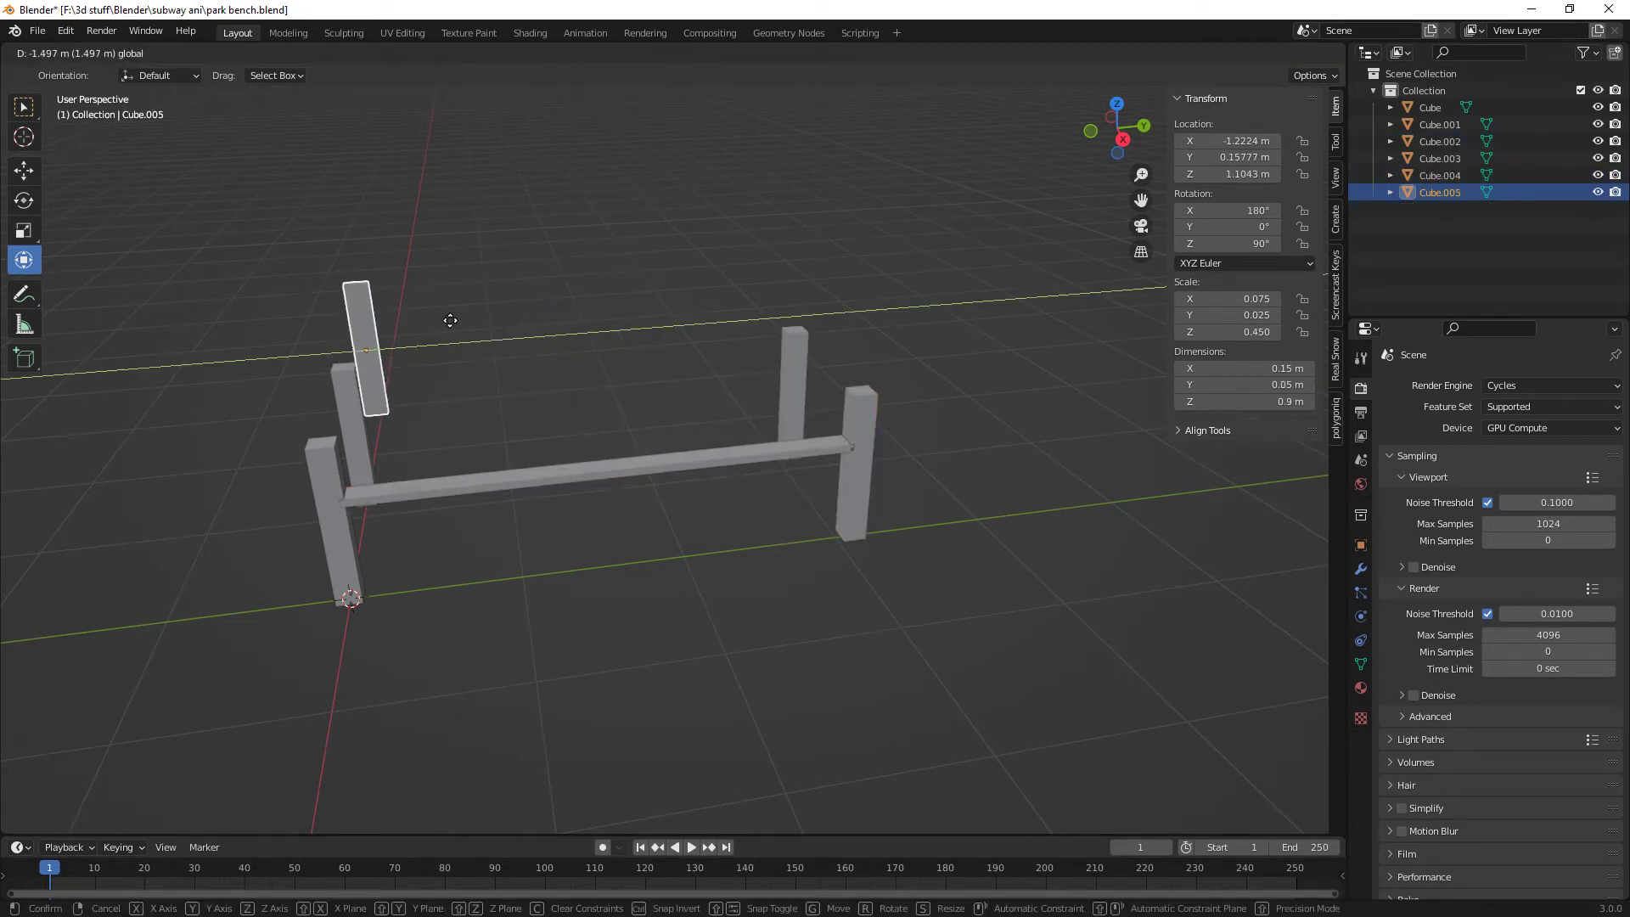
pyautogui.click(473, 328)
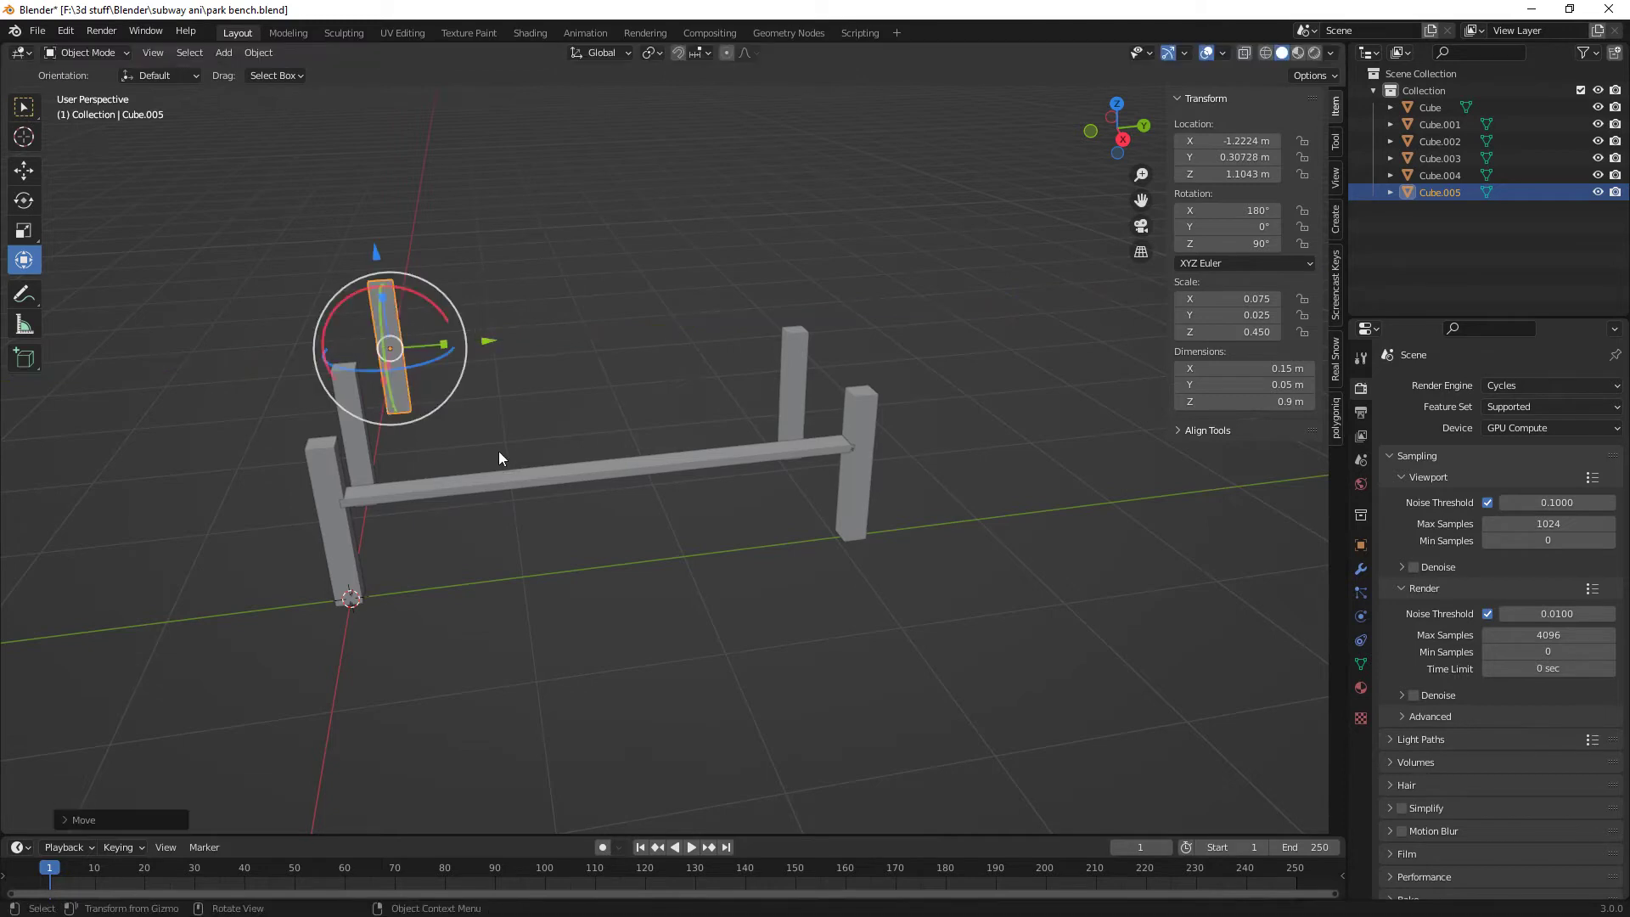
# - Tilt the upright plank backward about the Y axis so it leans away from the seat
pyautogui.moveTo(497, 450); pyautogui.dragTo(747, 427, button='middle')
pyautogui.moveTo(798, 436); pyautogui.dragTo(651, 429, button='middle')
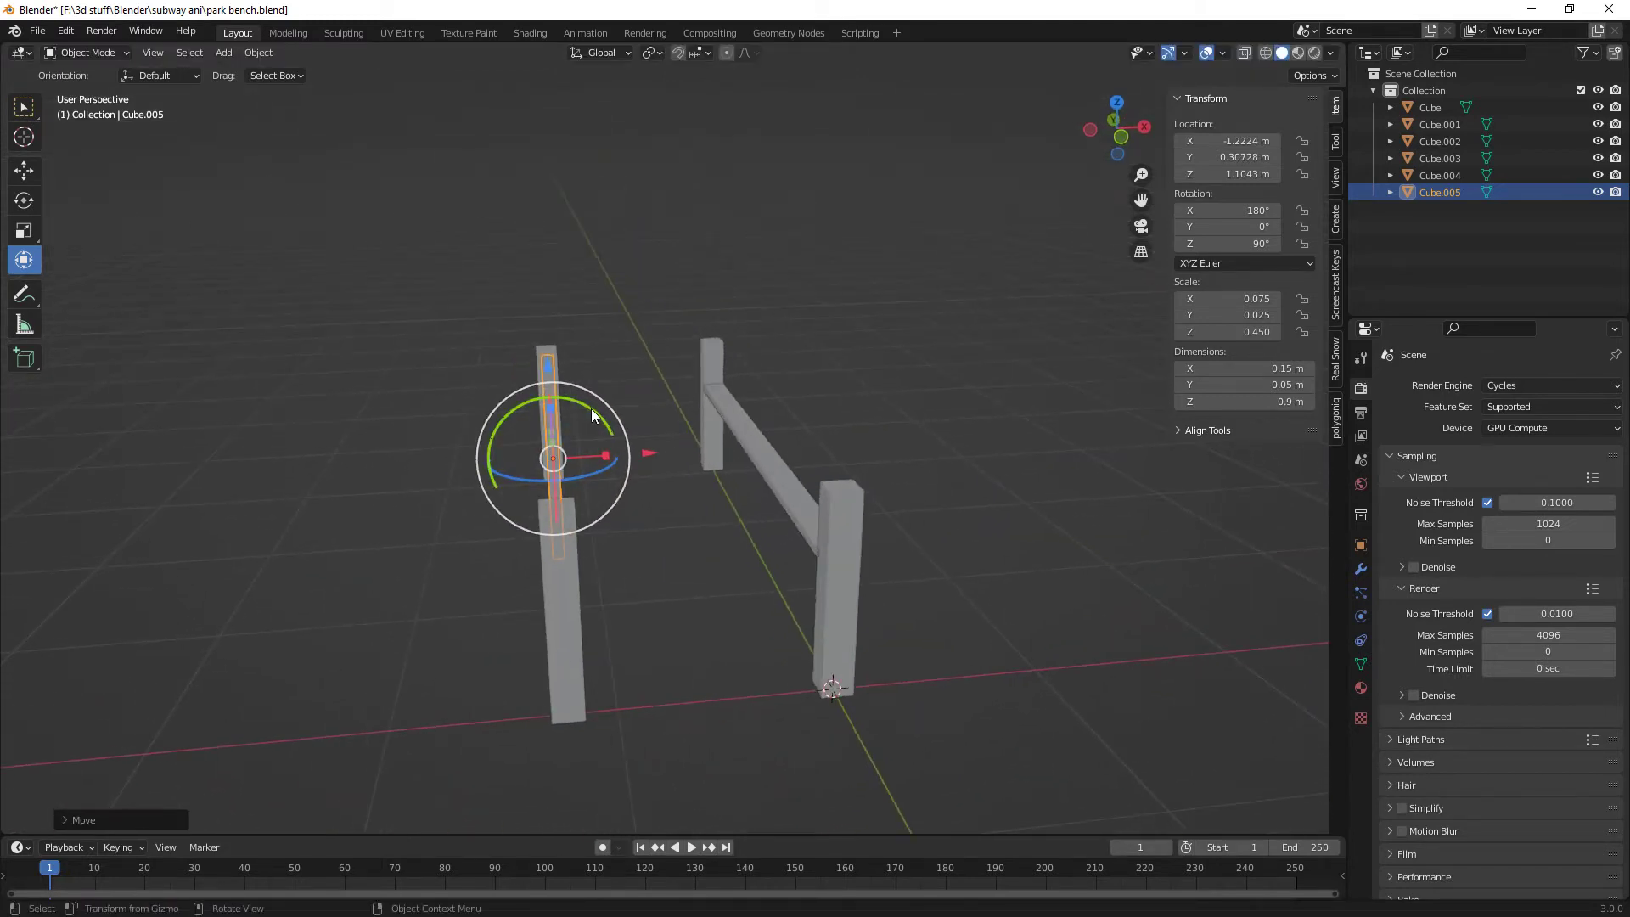
pyautogui.moveTo(591, 409); pyautogui.dragTo(626, 451)
# - Move the two front posts and the horizontal beam together along the X axis to about X -0.245 m
pyautogui.click(837, 554)
pyautogui.keyDown('shift'); pyautogui.click(775, 465); pyautogui.keyUp('shift')
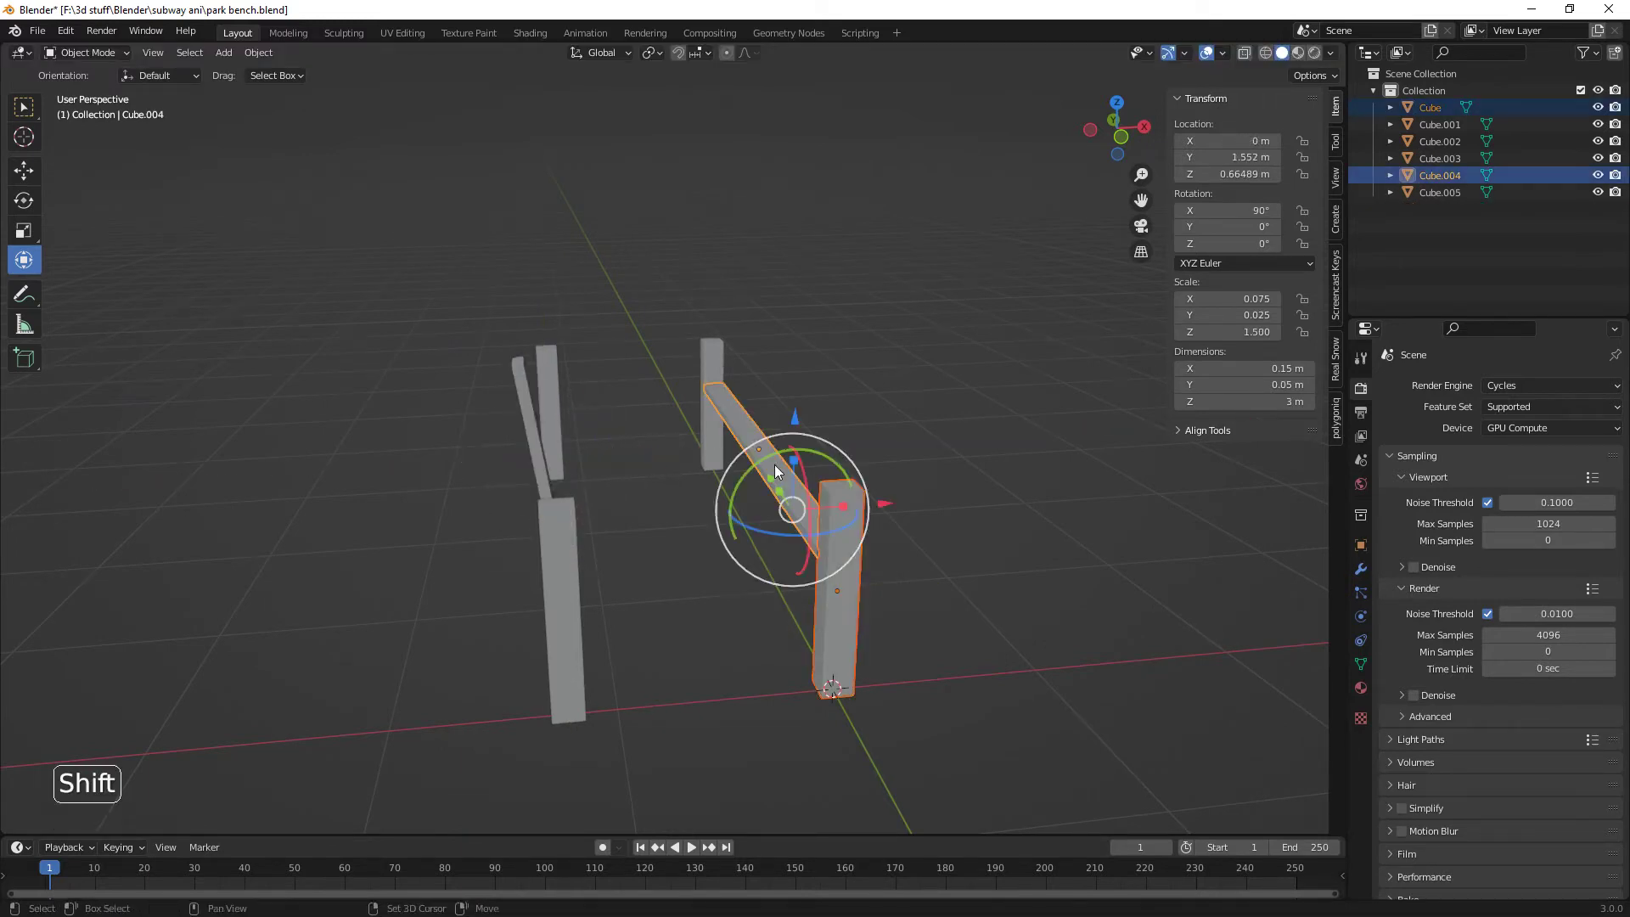
pyautogui.keyDown('shift'); pyautogui.click(715, 372); pyautogui.keyUp('shift')
pyautogui.press('g')
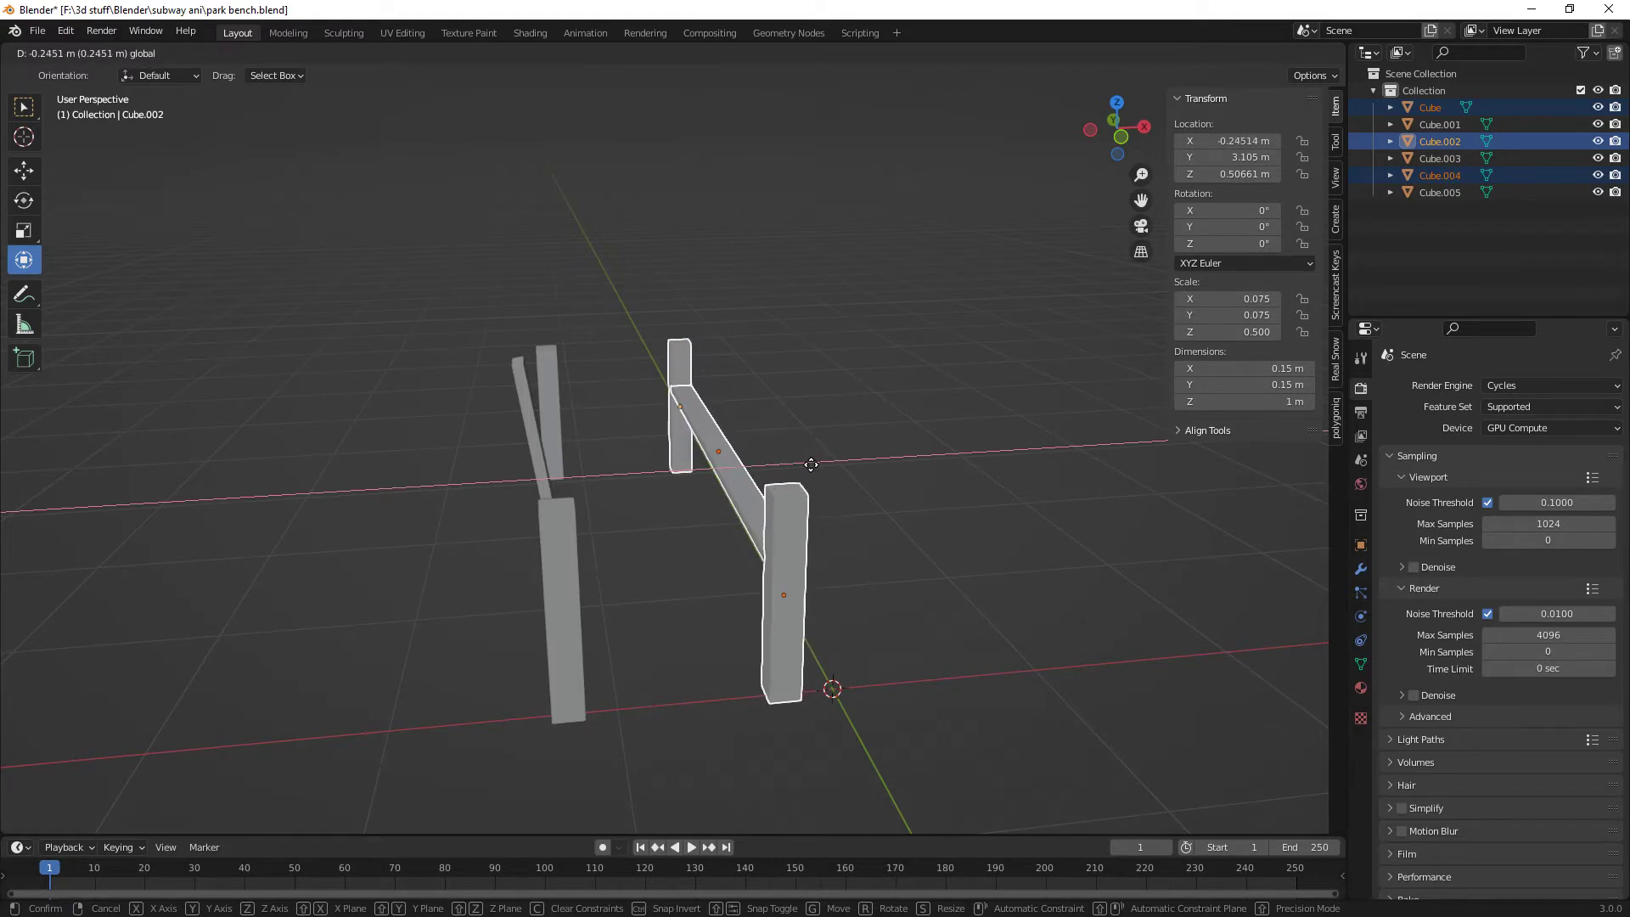
pyautogui.click(812, 465)
pyautogui.moveTo(930, 643); pyautogui.dragTo(671, 627, button='middle')
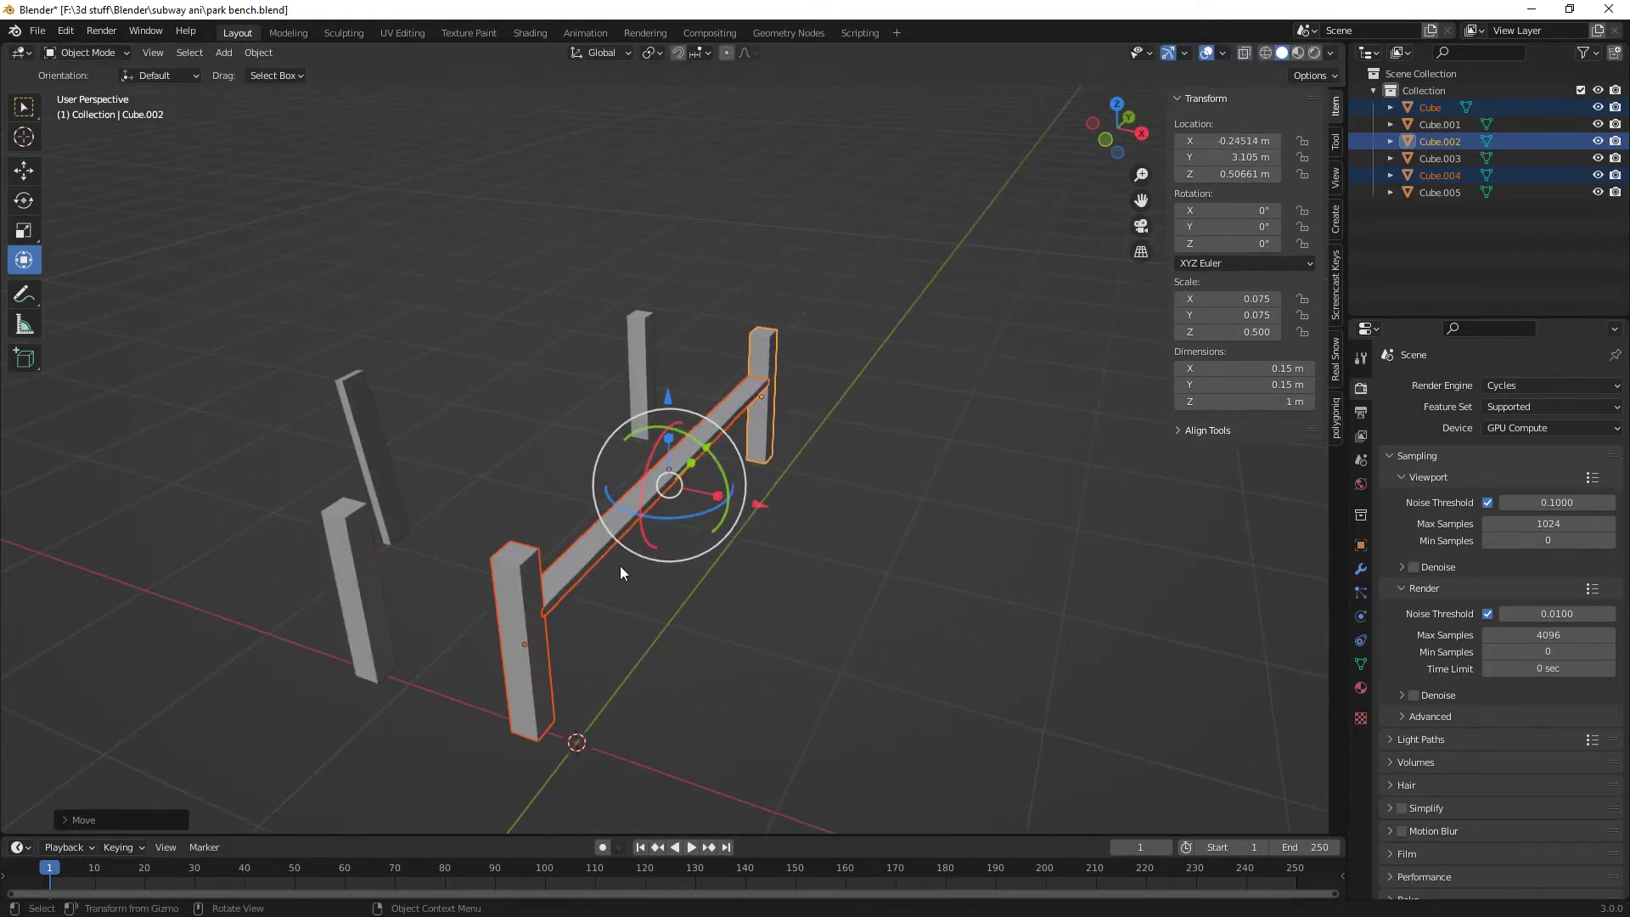
# - Add an Array modifier to the horizontal seat beam and set its relative X offset factor to 1.25
pyautogui.click(594, 553)
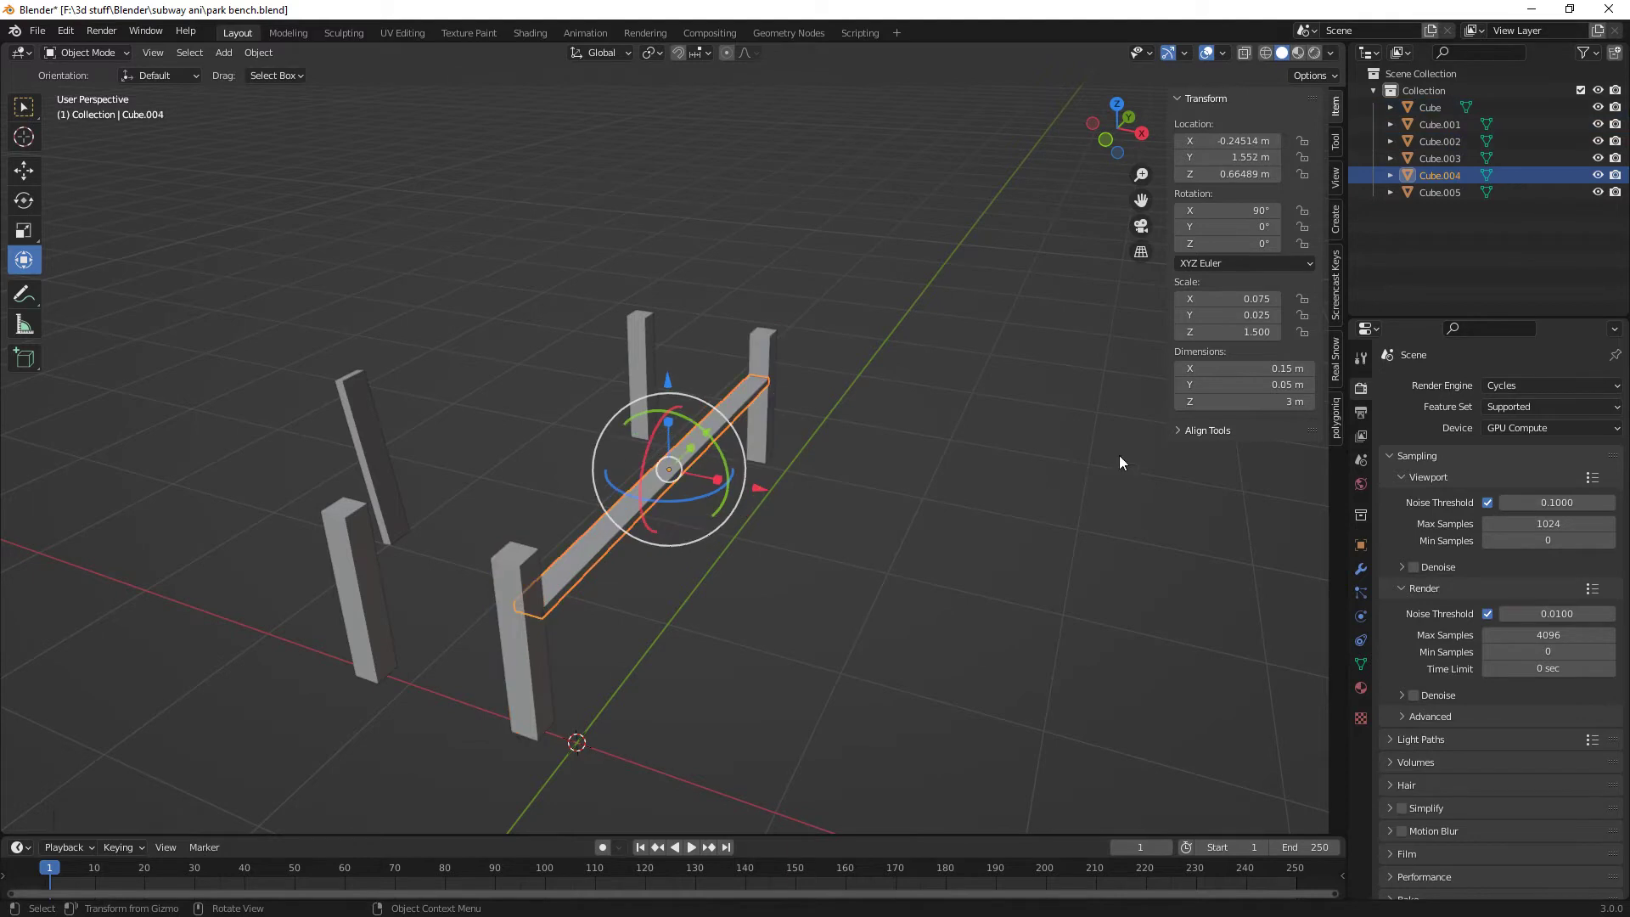
pyautogui.click(1361, 569)
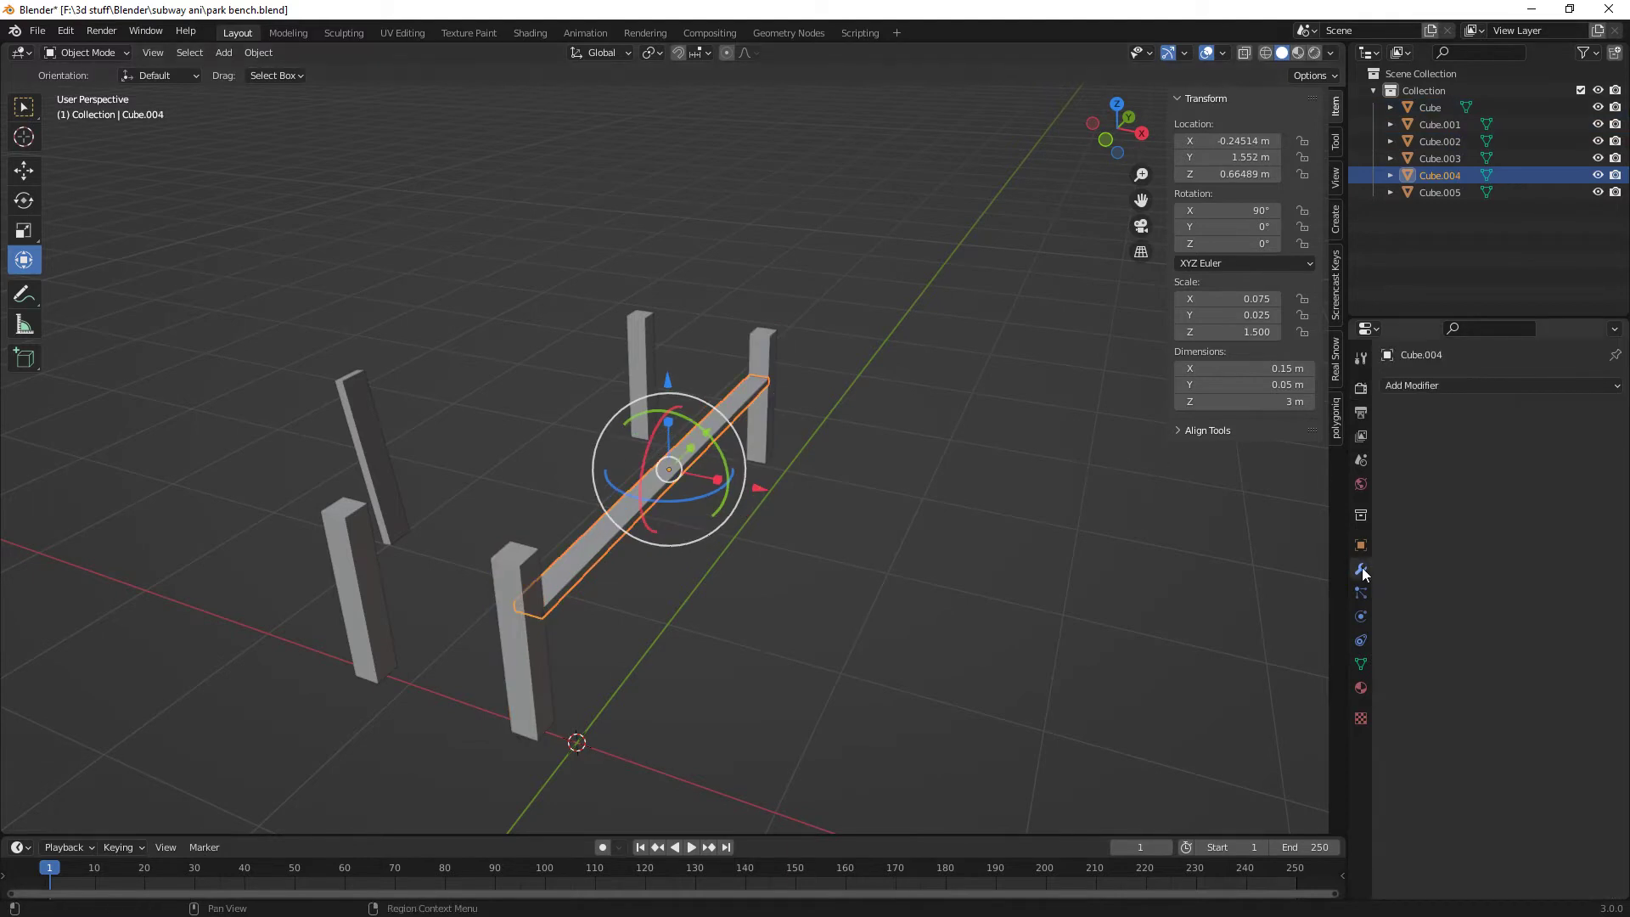
pyautogui.click(1423, 387)
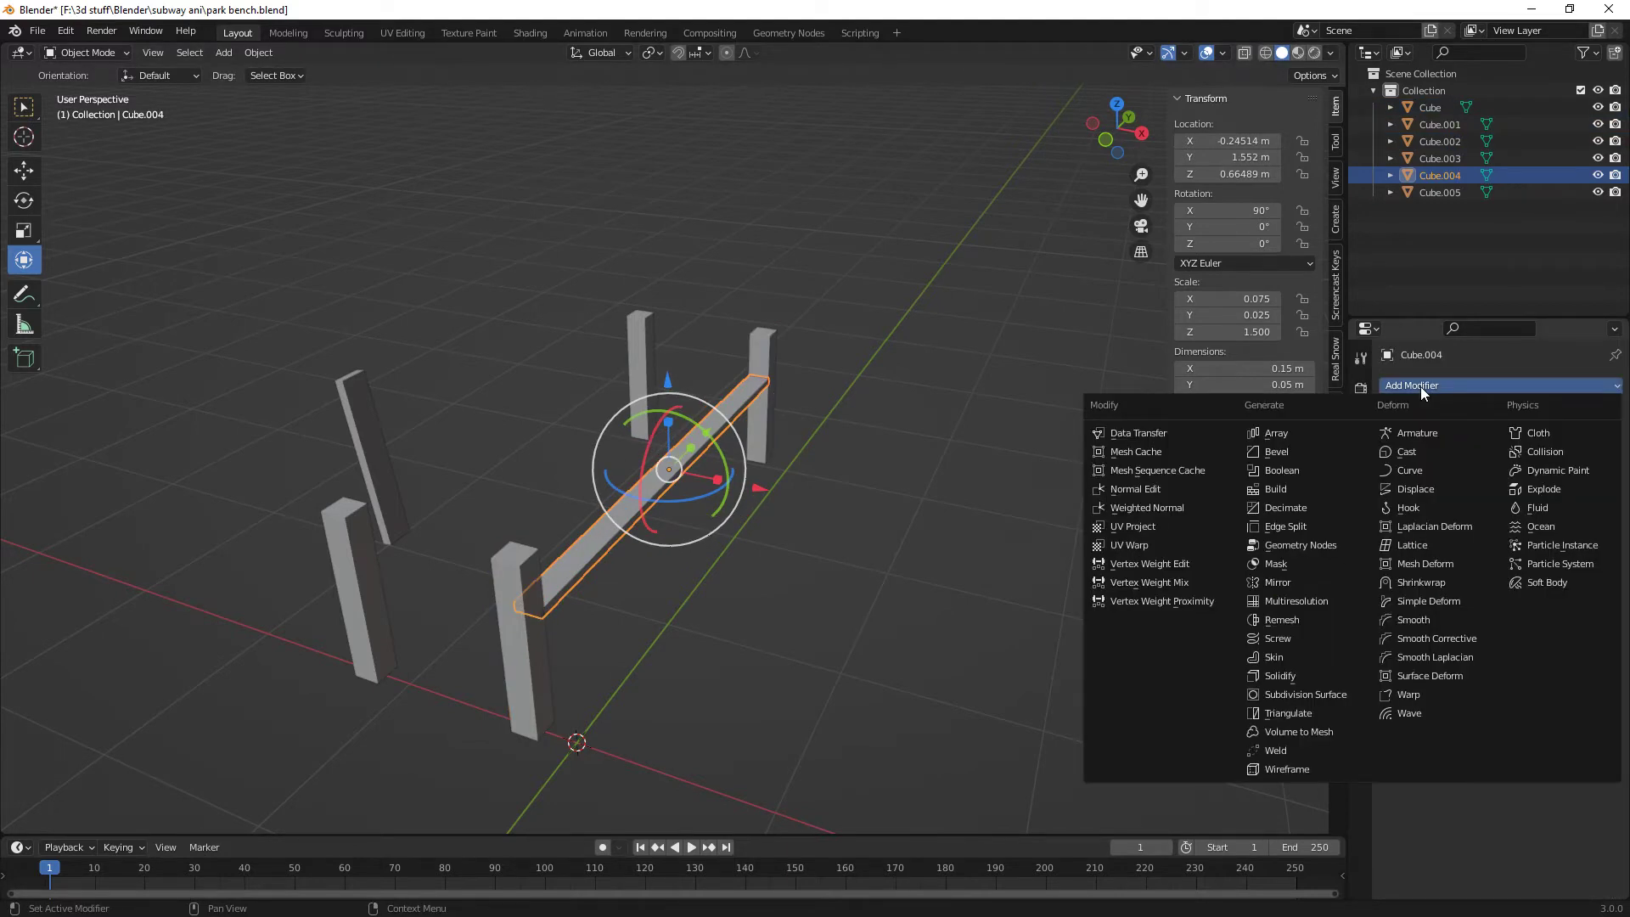
pyautogui.click(1299, 432)
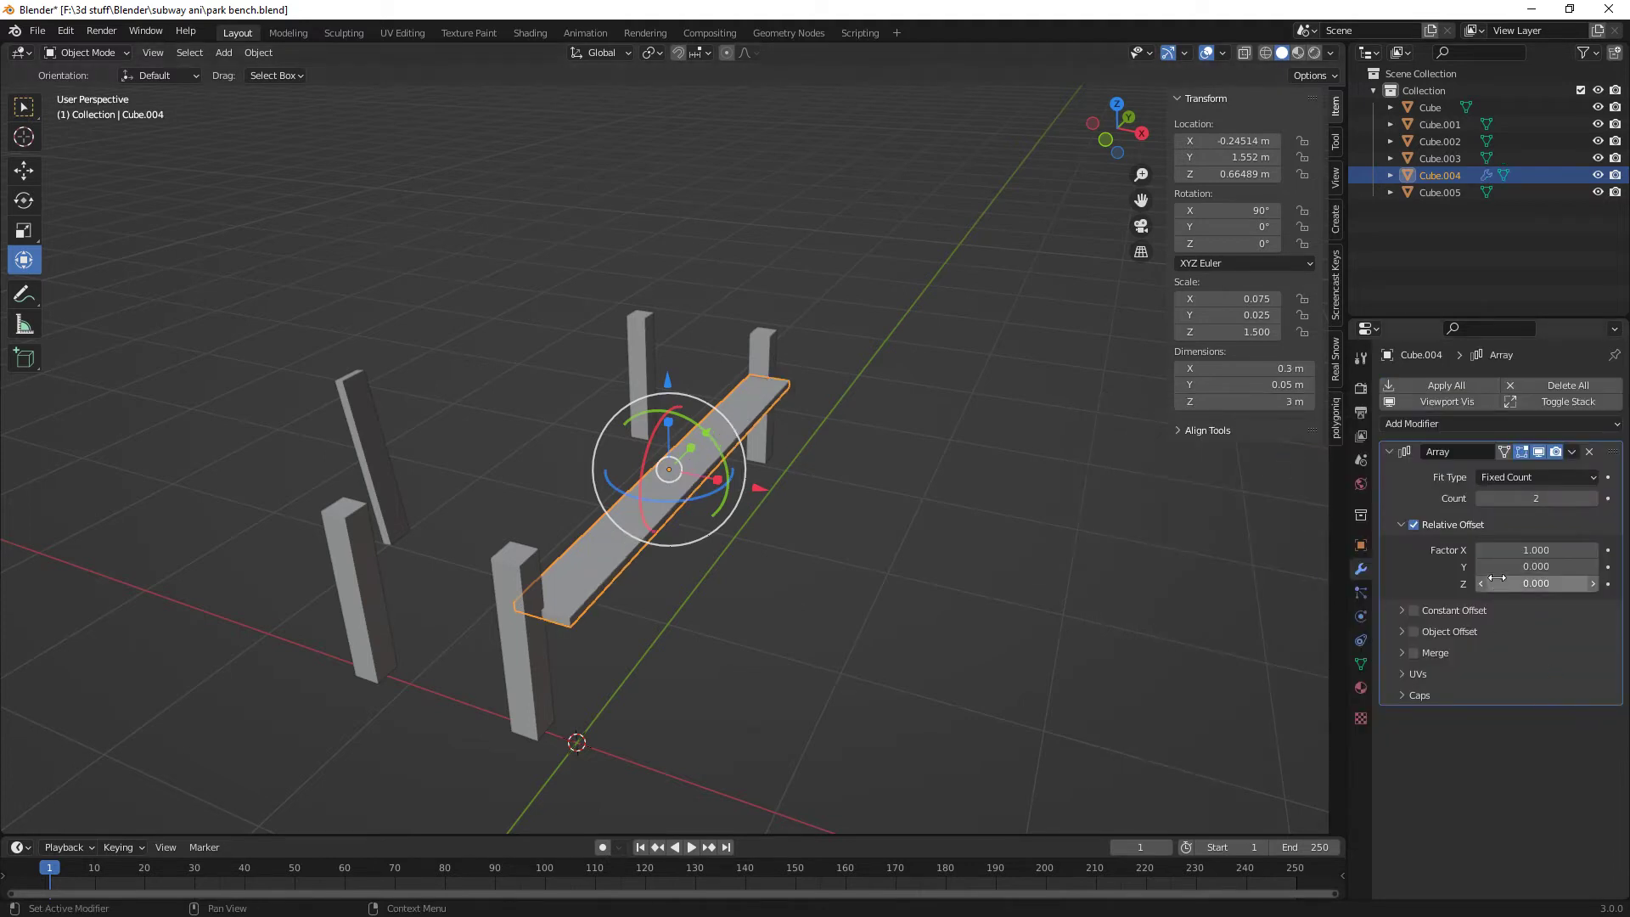
pyautogui.click(1521, 550)
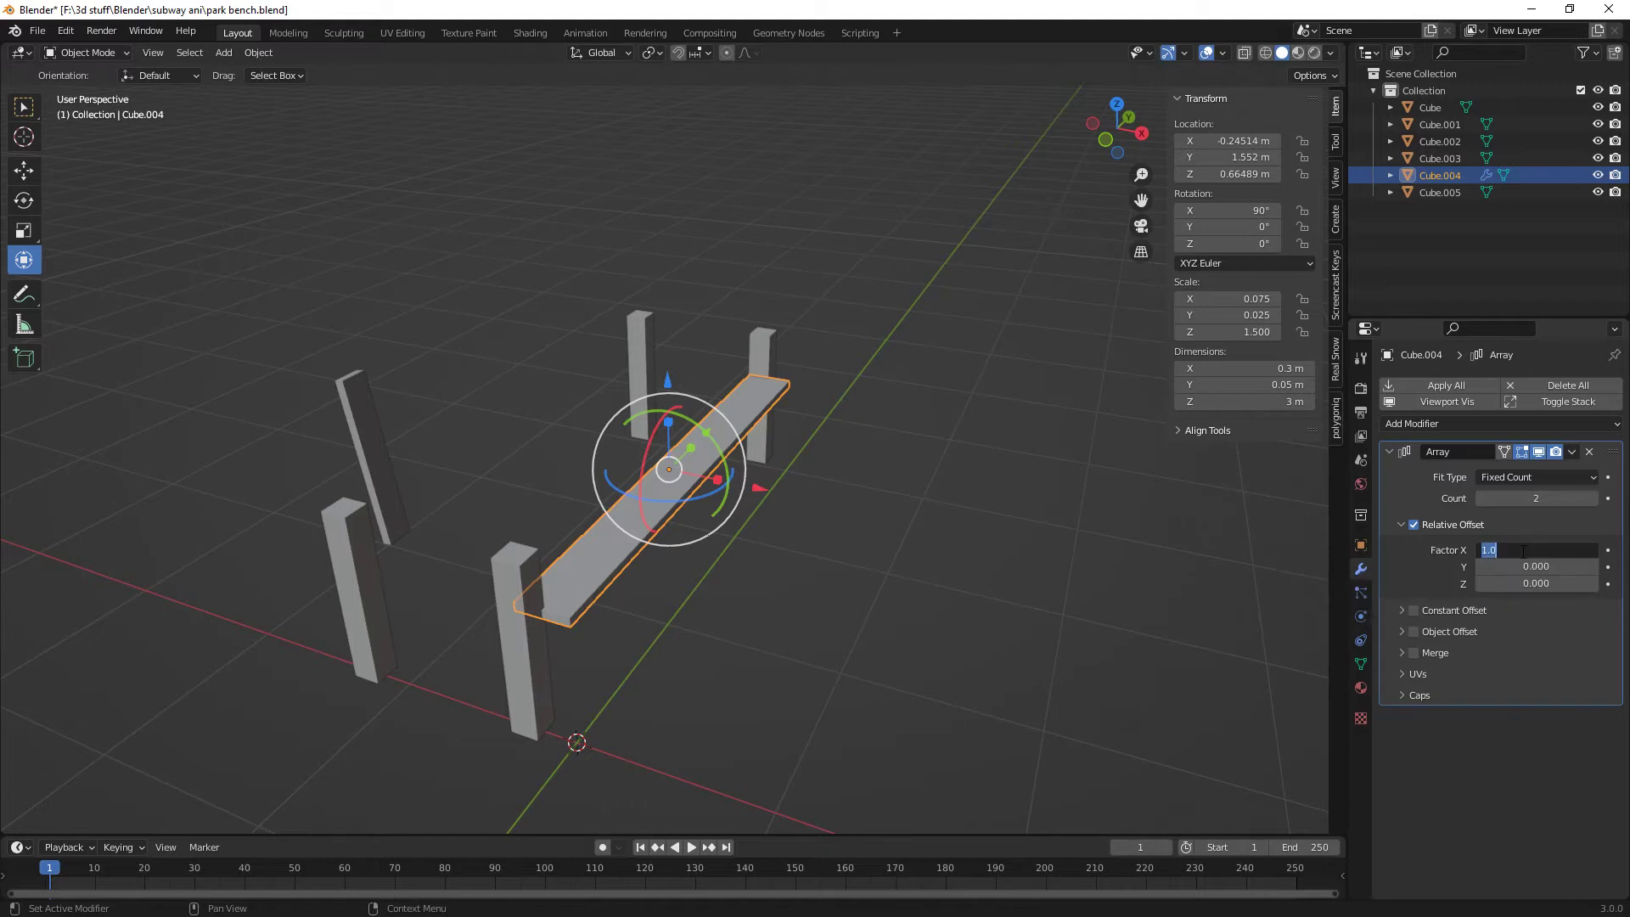
pyautogui.write('1.25')
pyautogui.press('Return')
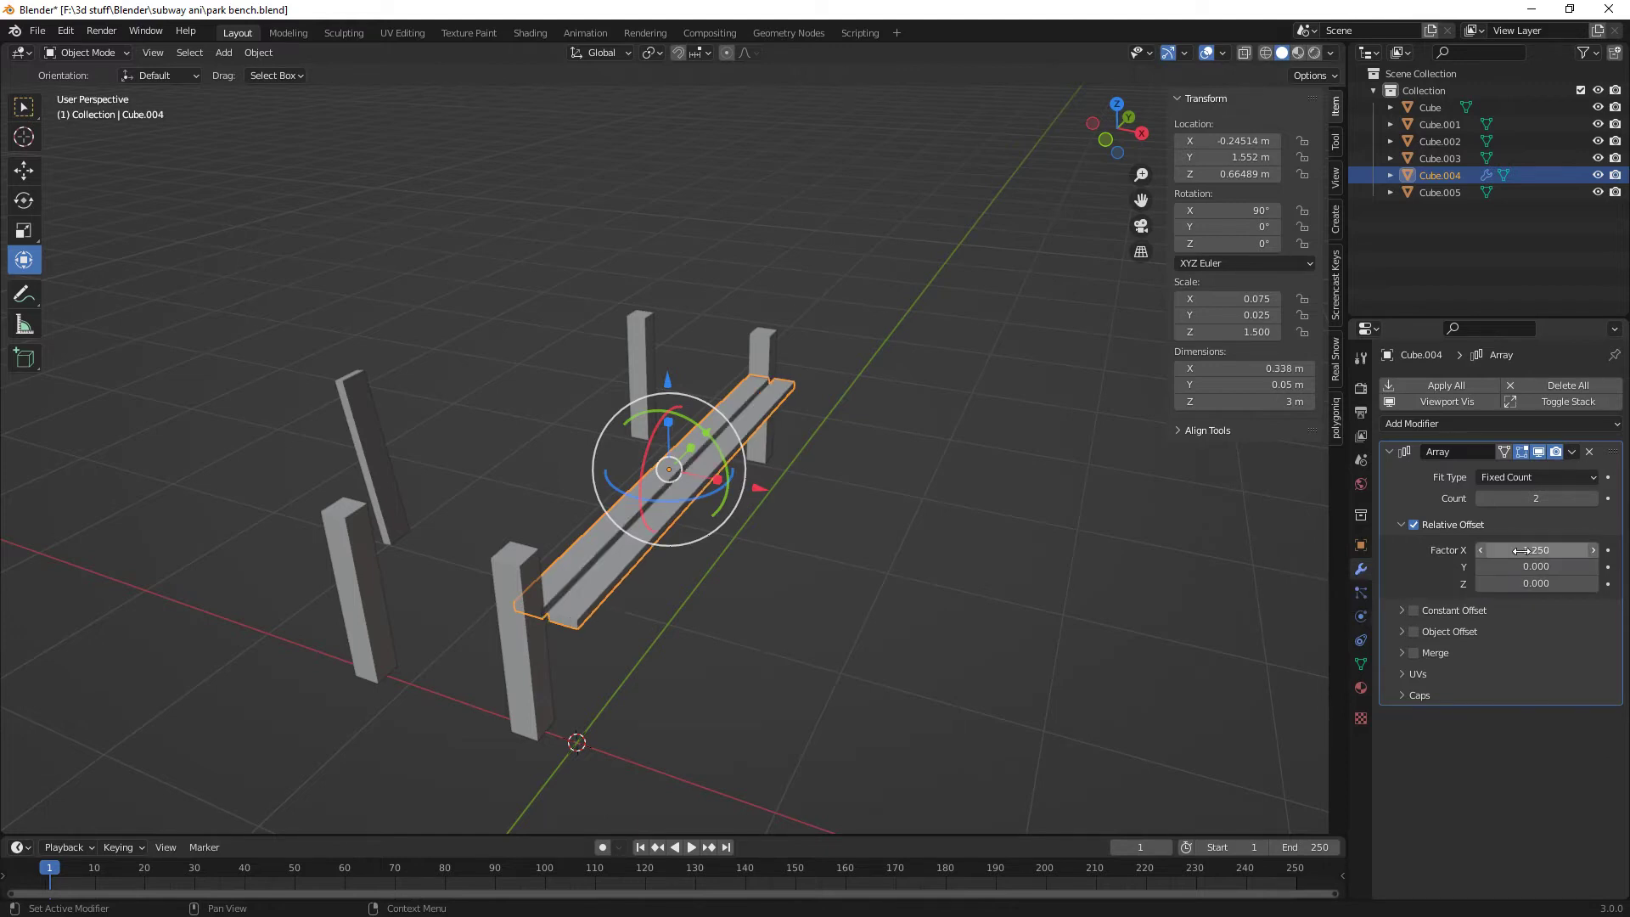
# - Reverse the seat array's direction by setting its relative X offset factor to -1.25
pyautogui.click(1526, 550)
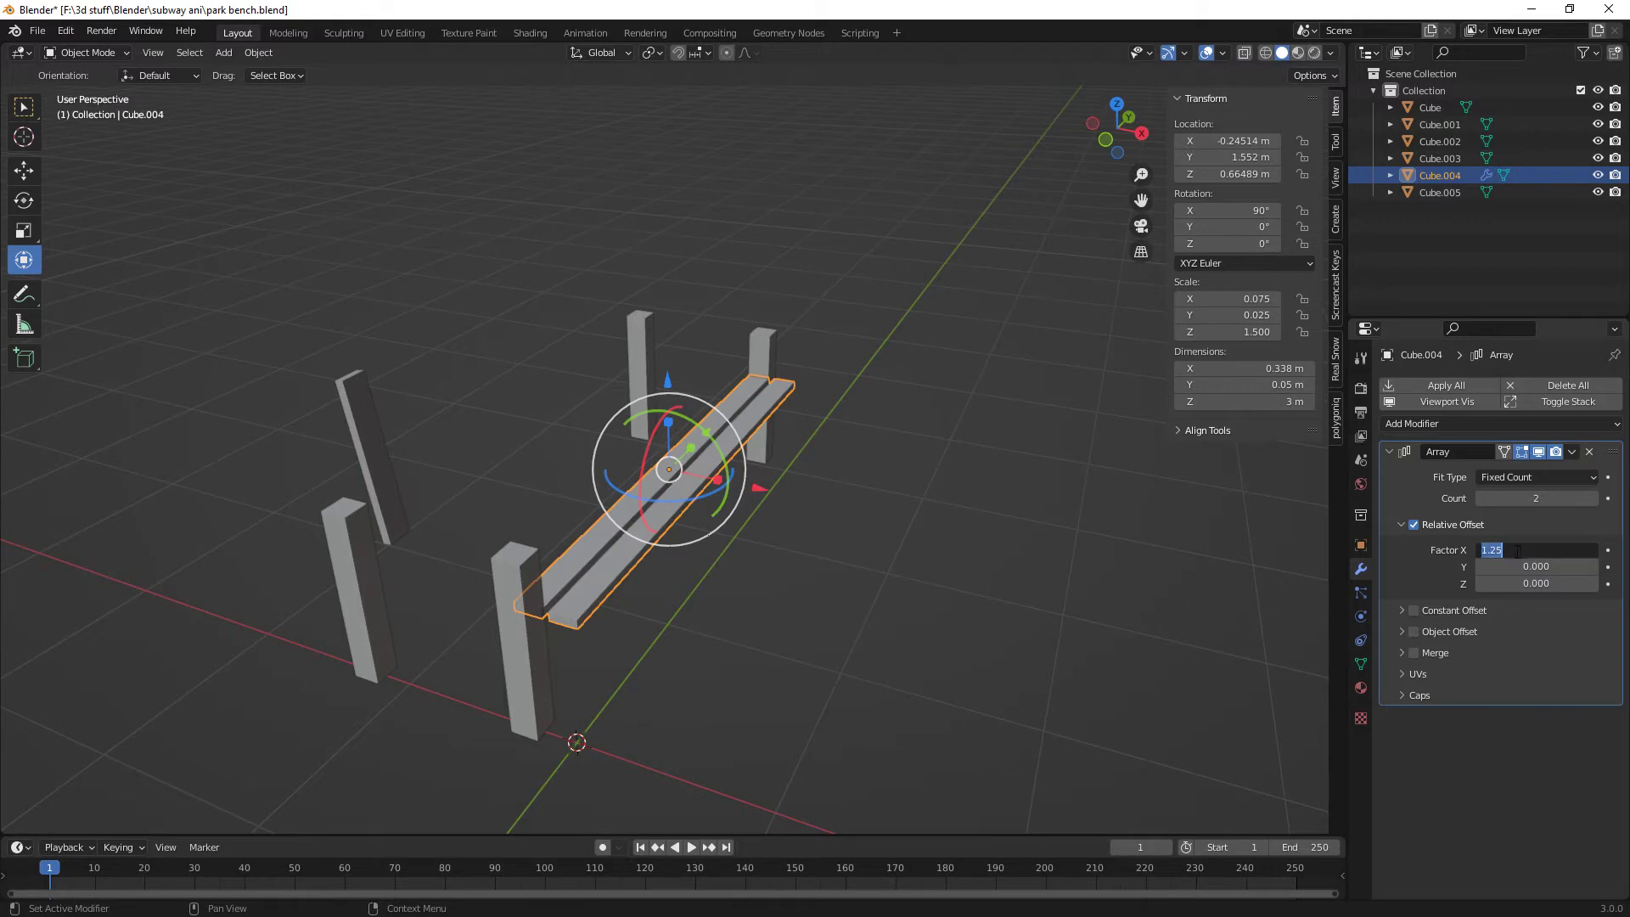
pyautogui.click(1481, 551)
pyautogui.write('-')
pyautogui.press('Return')
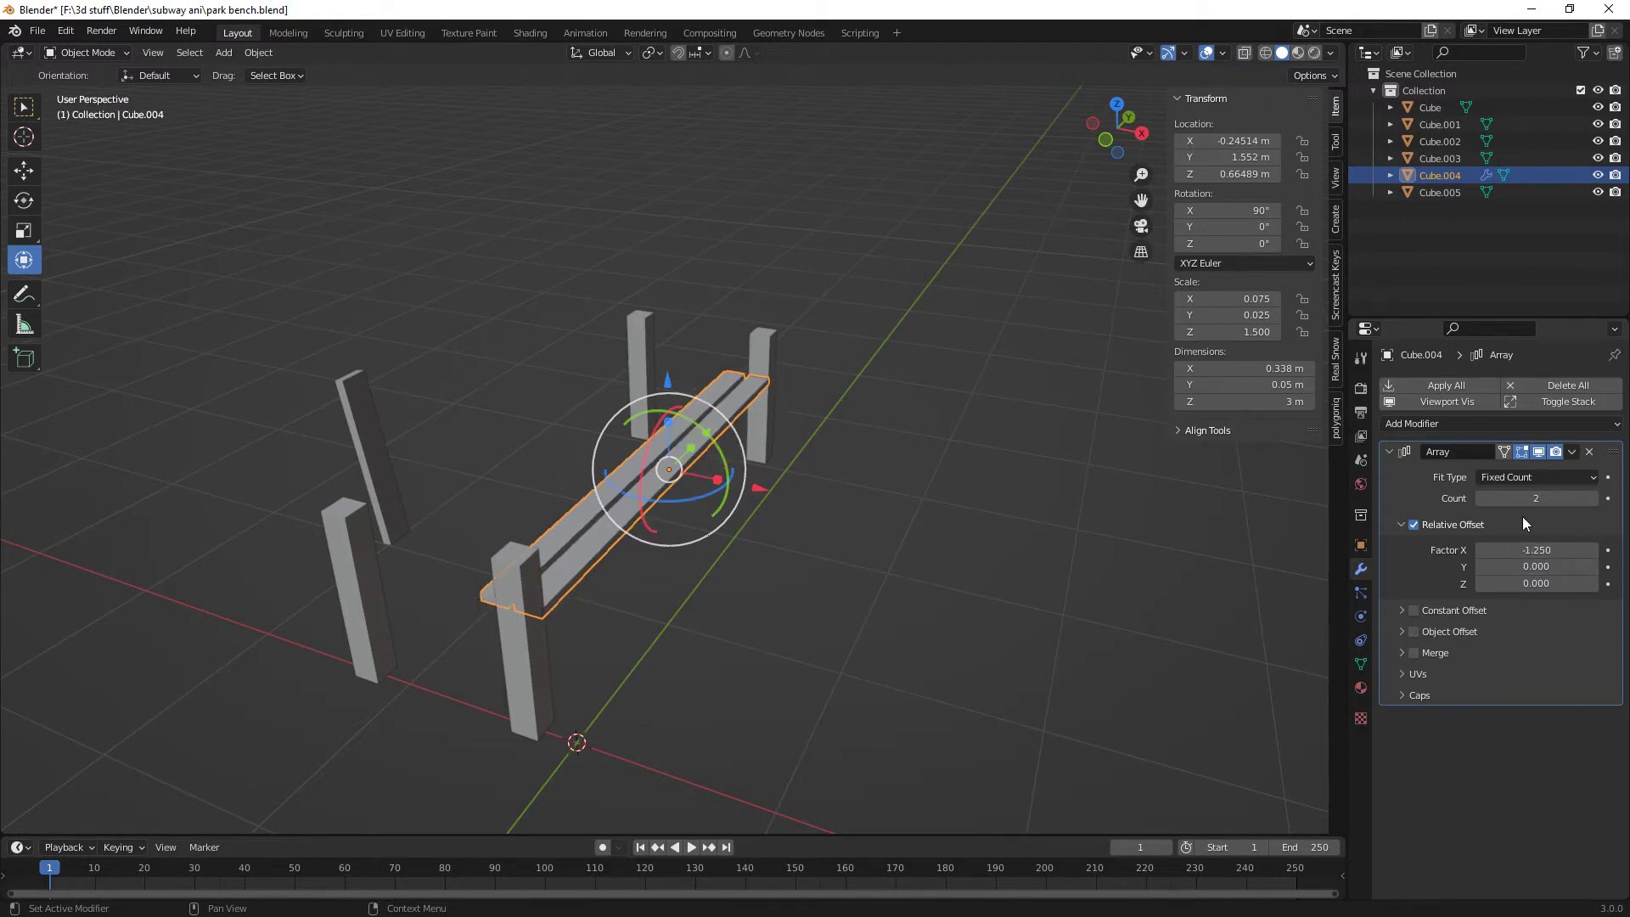
# - Raise the seat array's count to 6 so the slats span from the front posts to the rear posts
pyautogui.click(1593, 498)
pyautogui.click(1593, 498)
pyautogui.click(1593, 498)
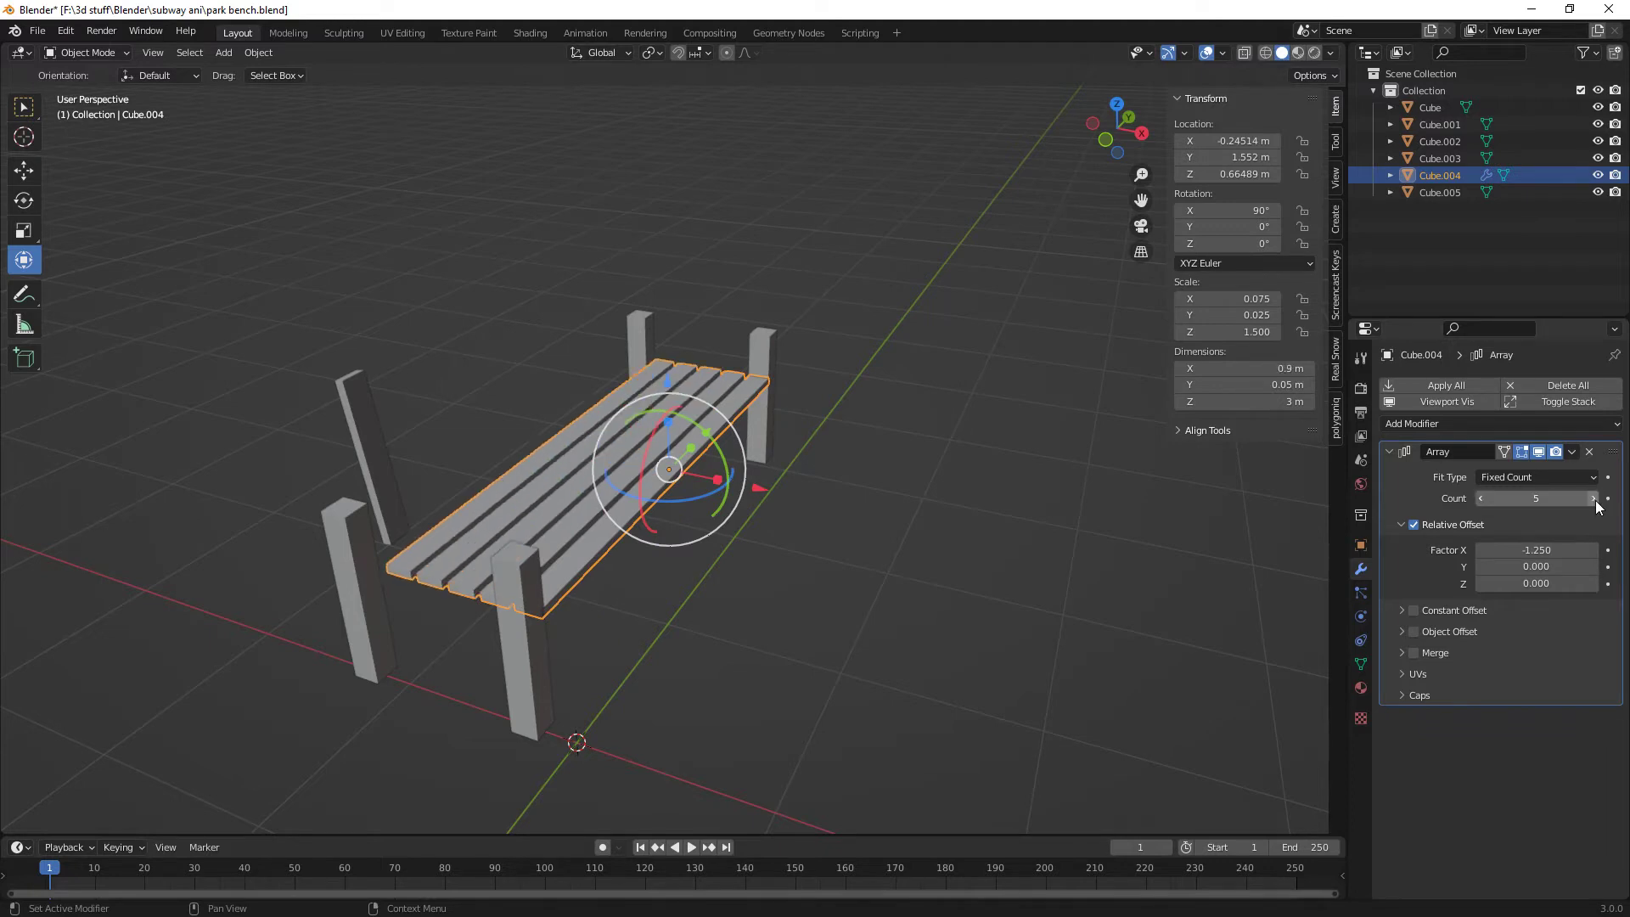
pyautogui.click(1593, 499)
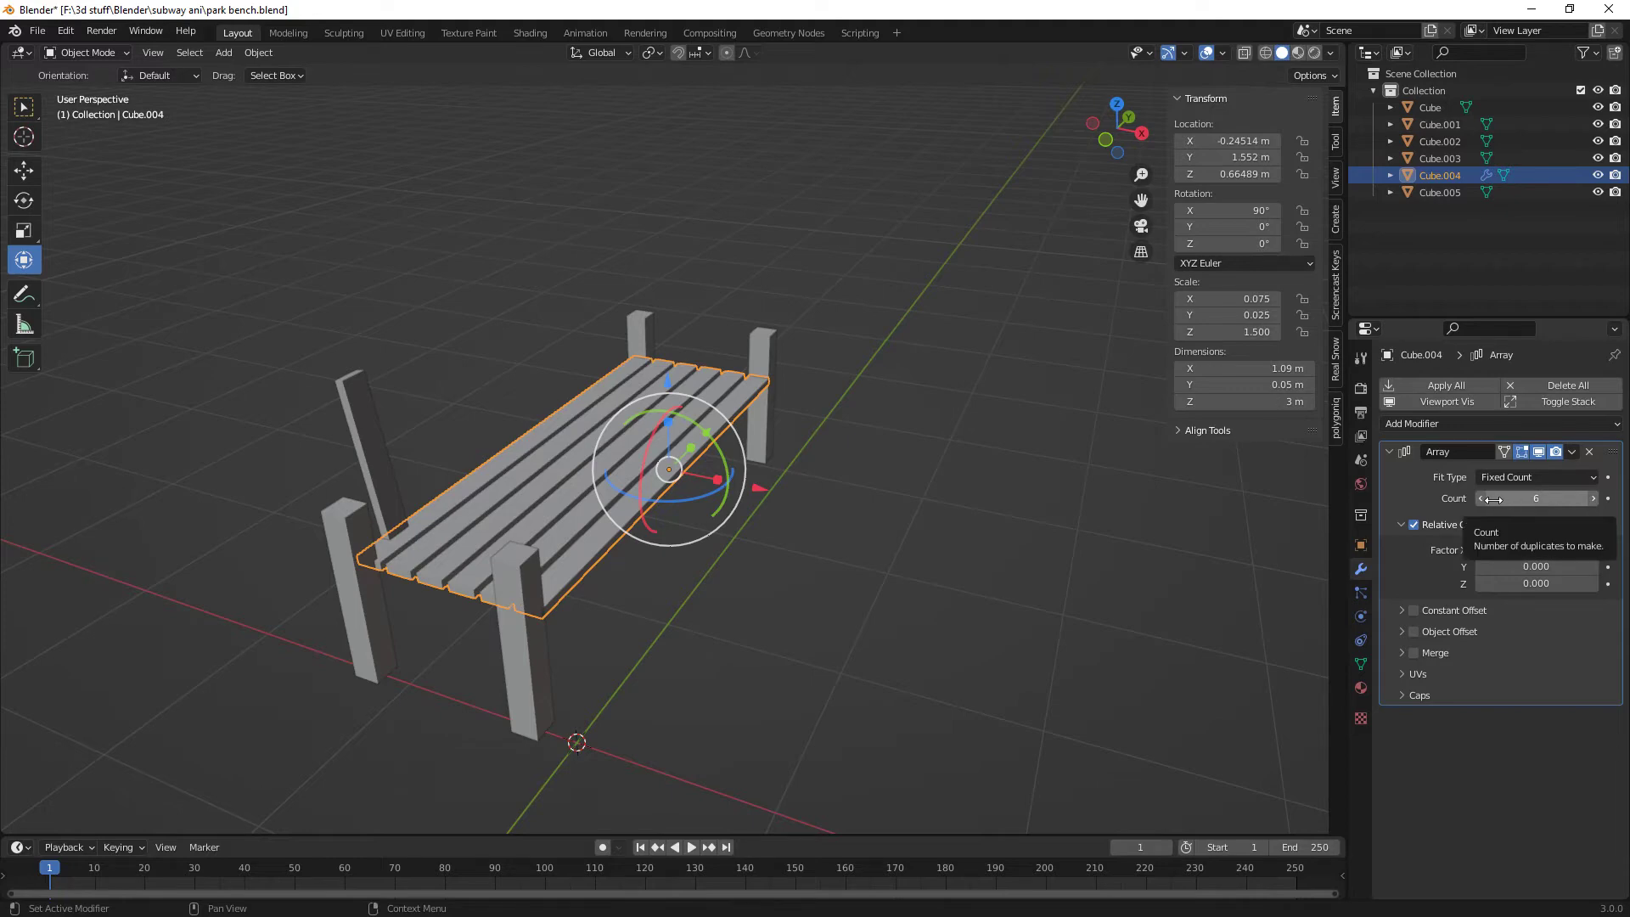
pyautogui.moveTo(980, 539); pyautogui.dragTo(779, 622, button='middle')
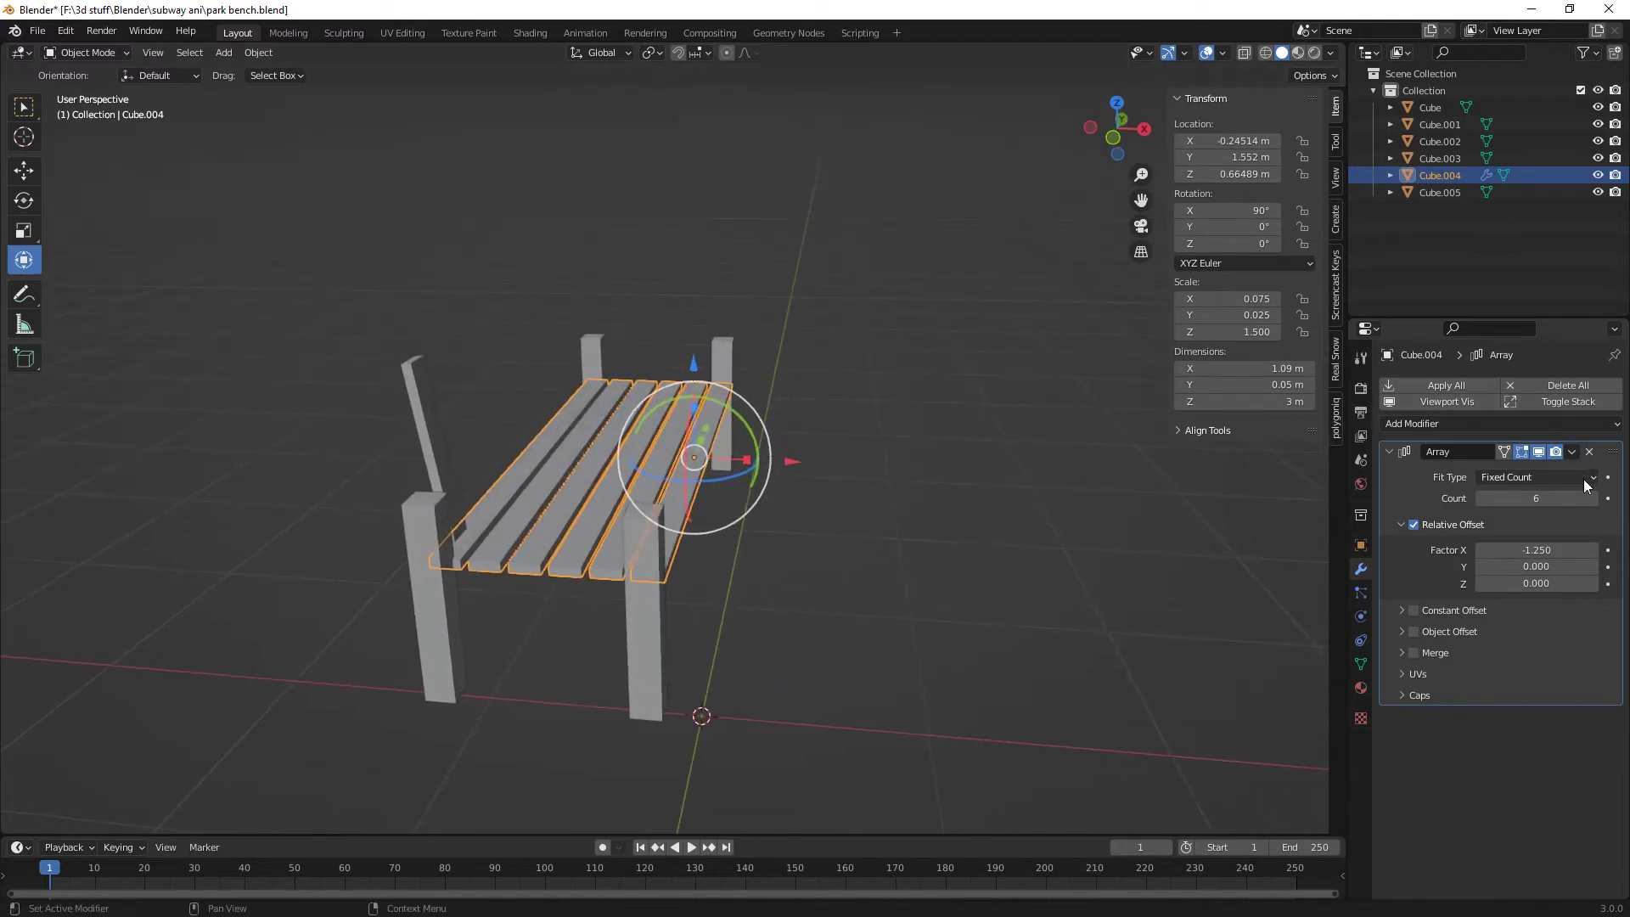
pyautogui.moveTo(1541, 499); pyautogui.dragTo(1540, 499)
pyautogui.moveTo(985, 573); pyautogui.dragTo(758, 641, button='middle')
pyautogui.click(743, 608)
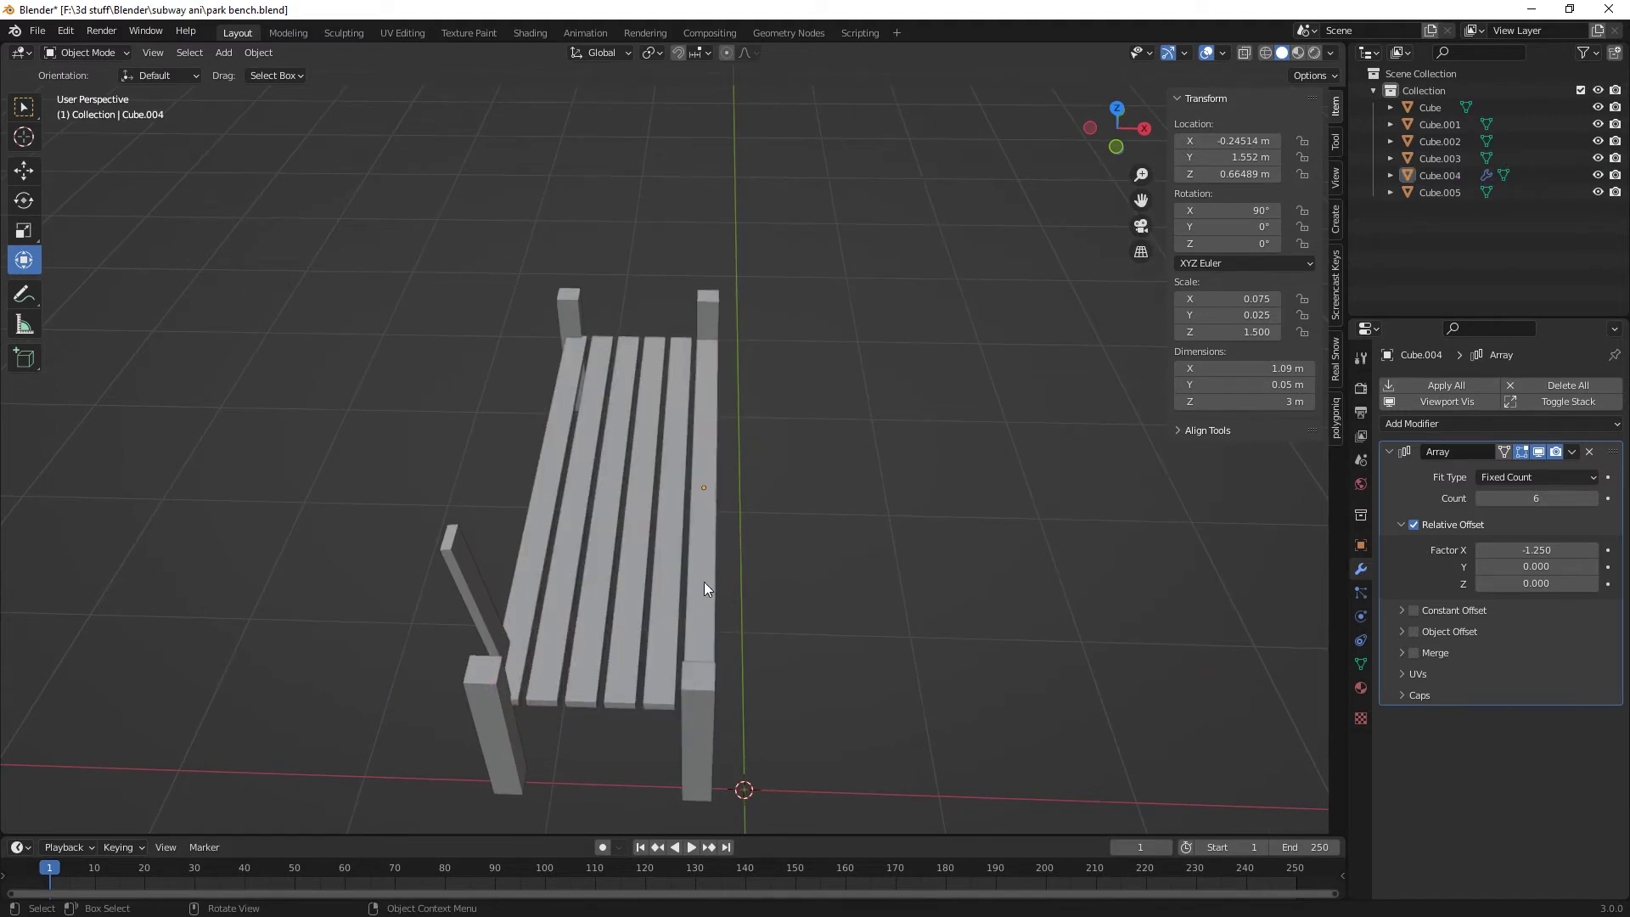
pyautogui.click(695, 579)
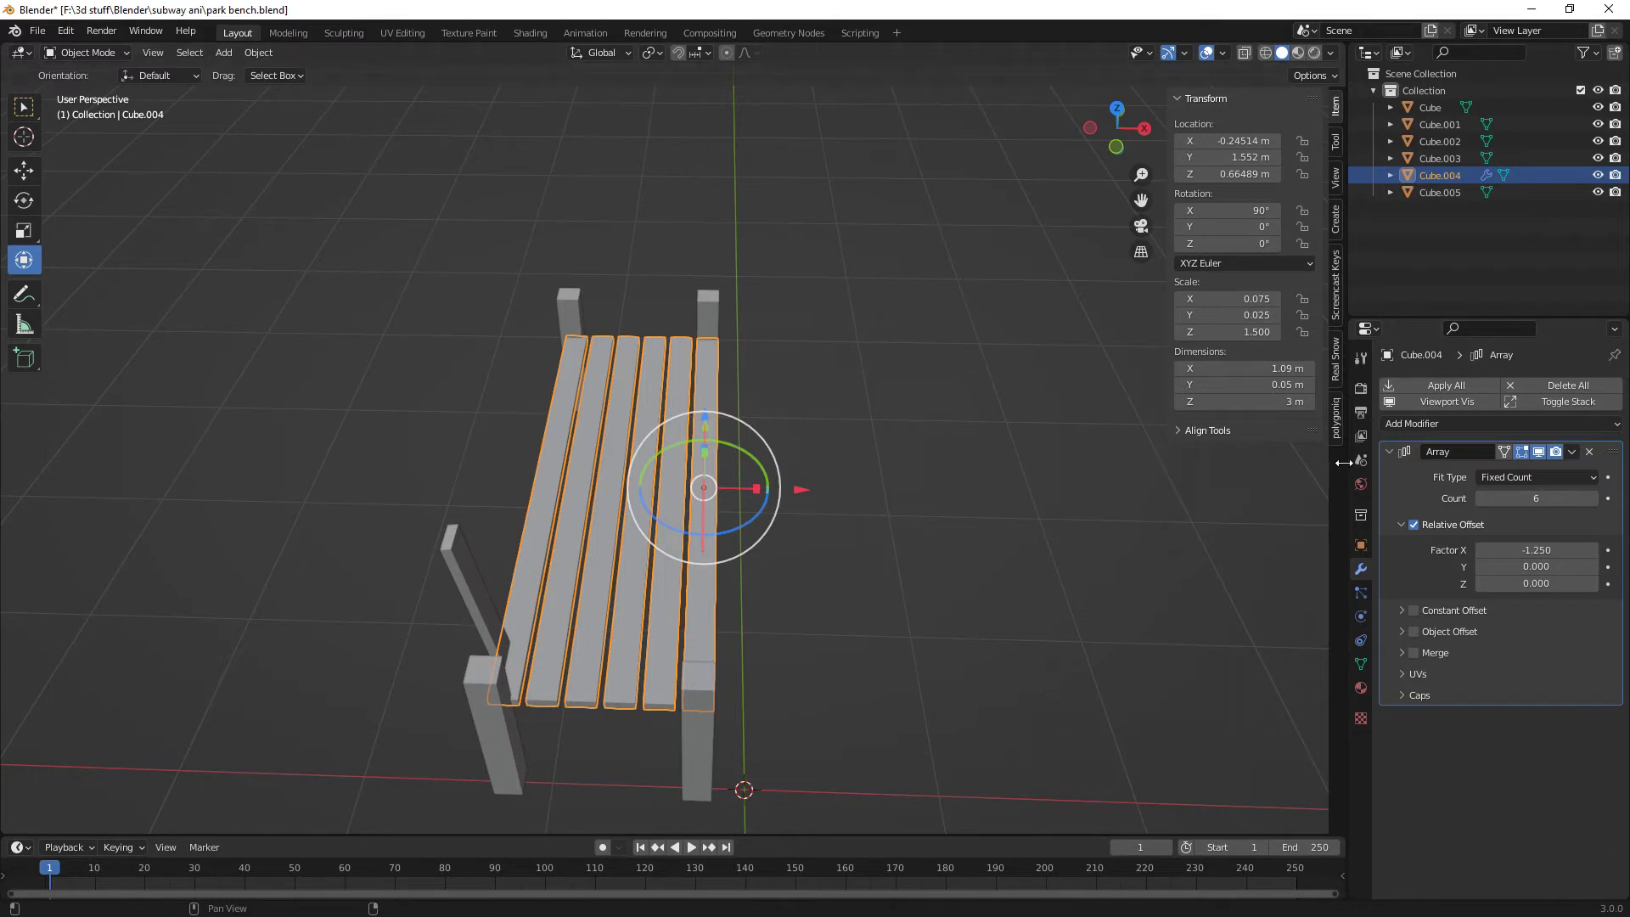
pyautogui.click(1360, 389)
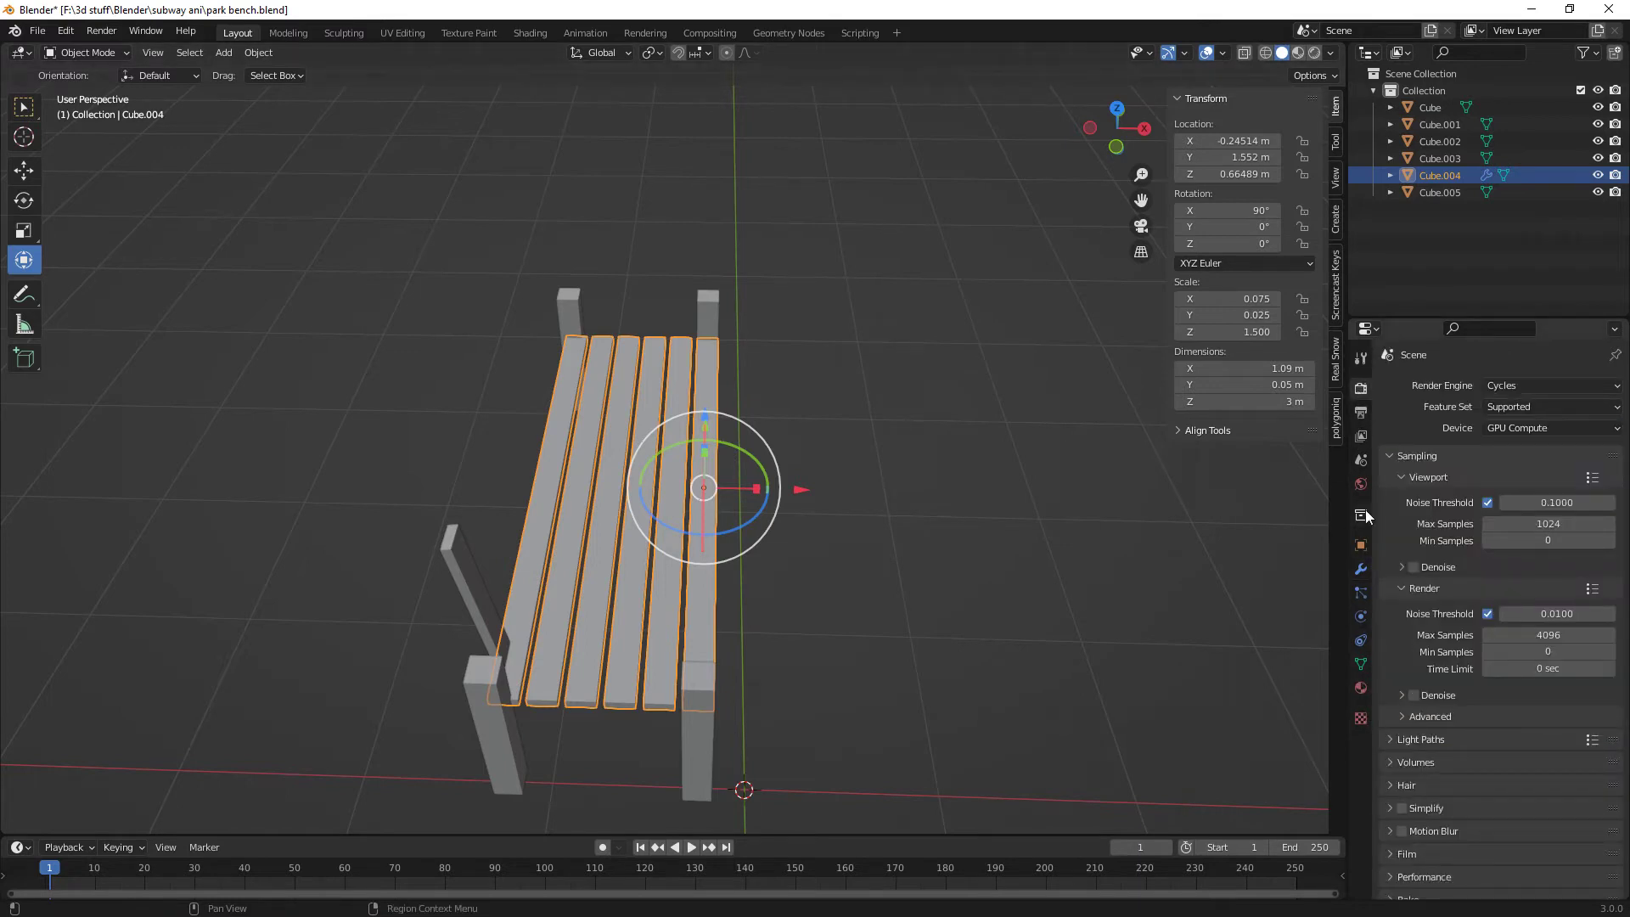
pyautogui.click(1277, 387)
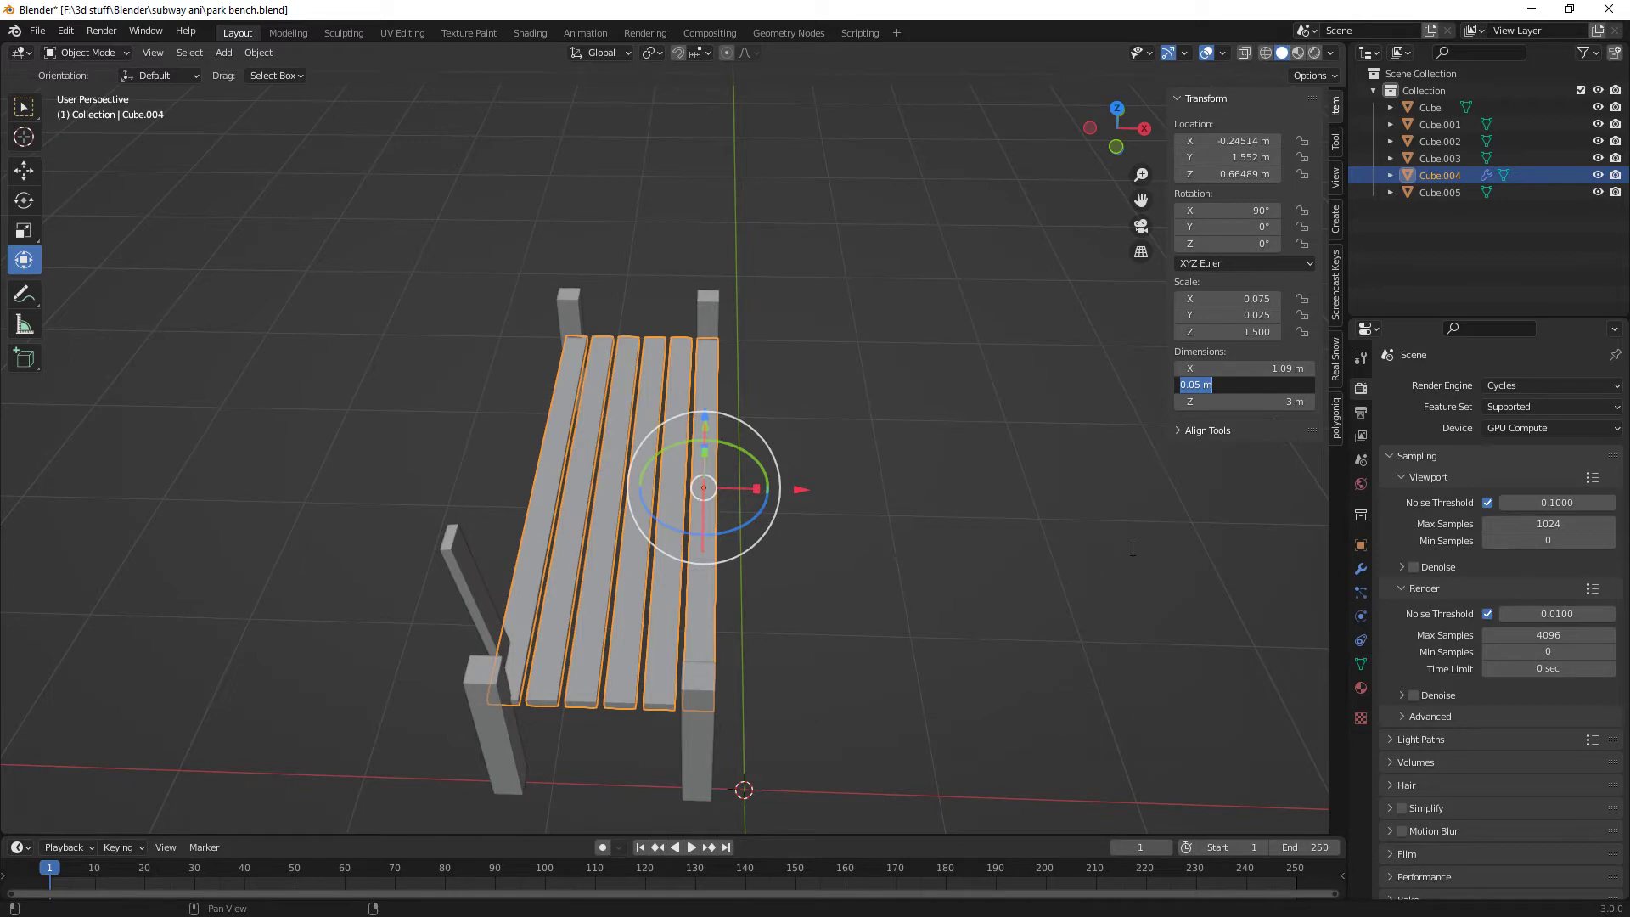
pyautogui.press('Return')
pyautogui.moveTo(1130, 563); pyautogui.dragTo(1073, 545, button='middle')
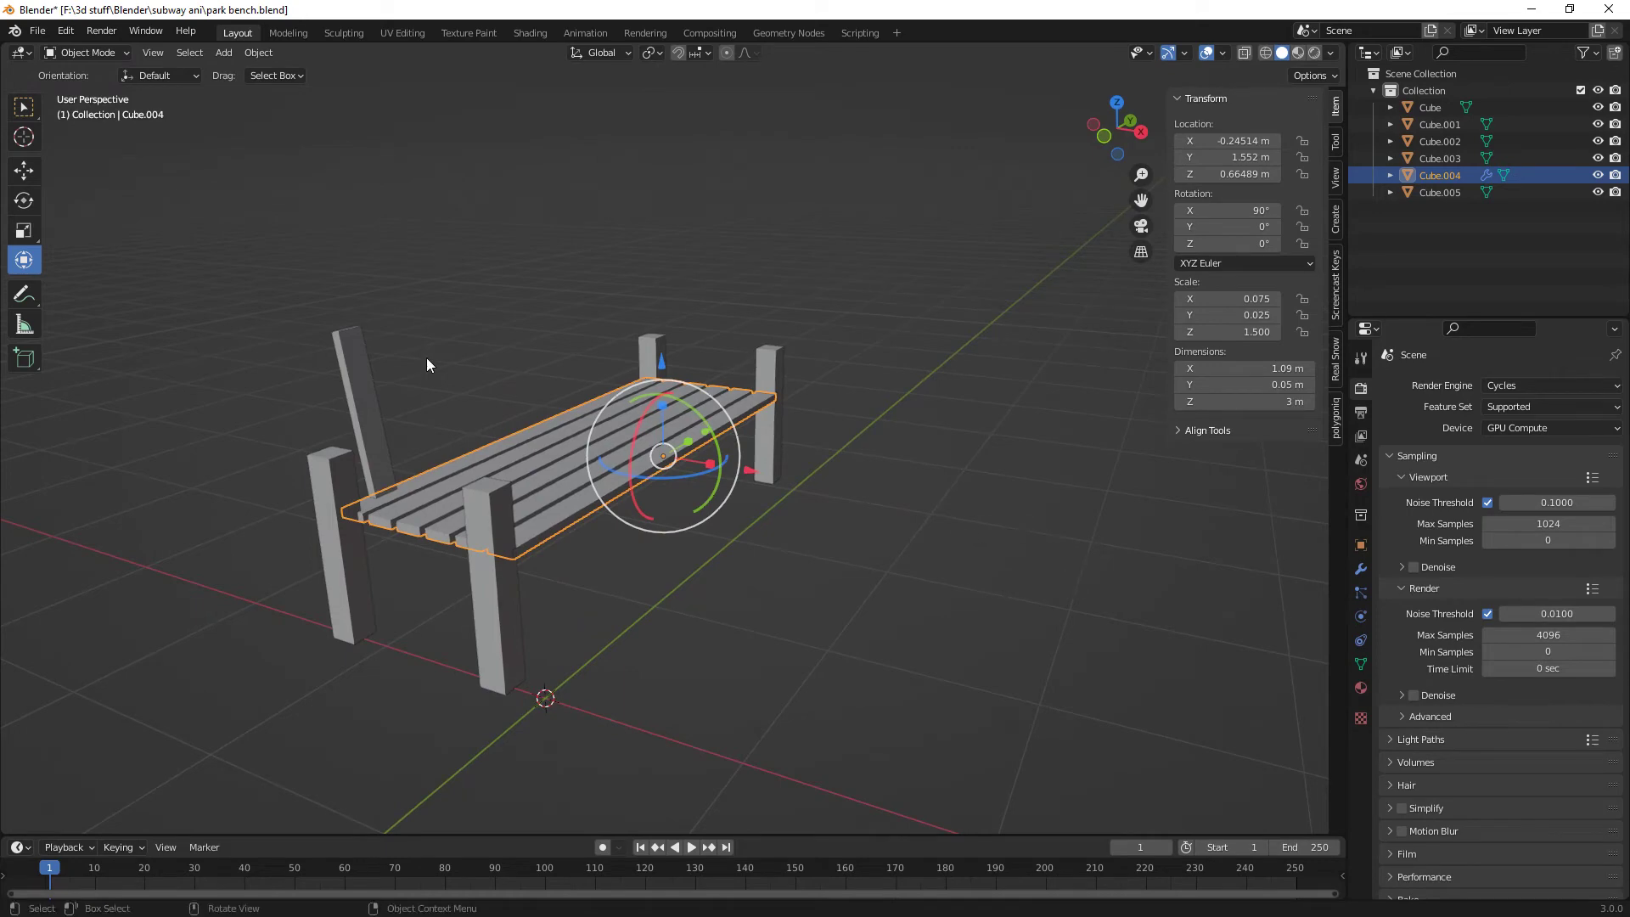
# - Add an Array modifier to the tilted backrest plank and set its relative X offset factor to 1.5
pyautogui.click(366, 396)
pyautogui.moveTo(365, 397); pyautogui.dragTo(571, 636, button='middle')
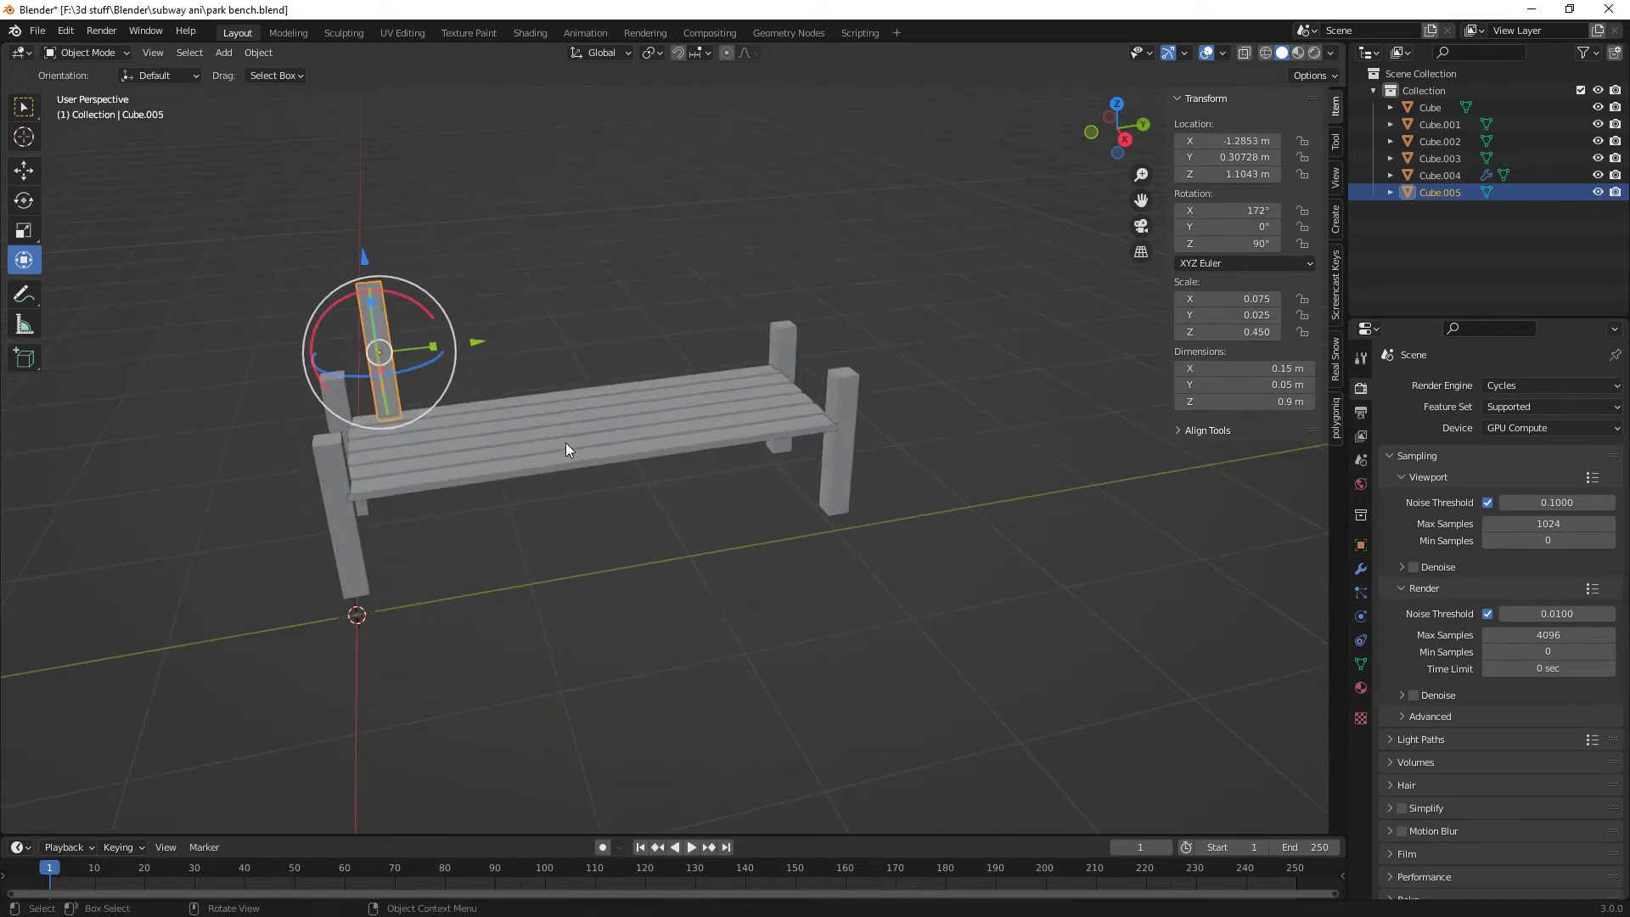
pyautogui.moveTo(564, 445); pyautogui.dragTo(484, 552, button='middle')
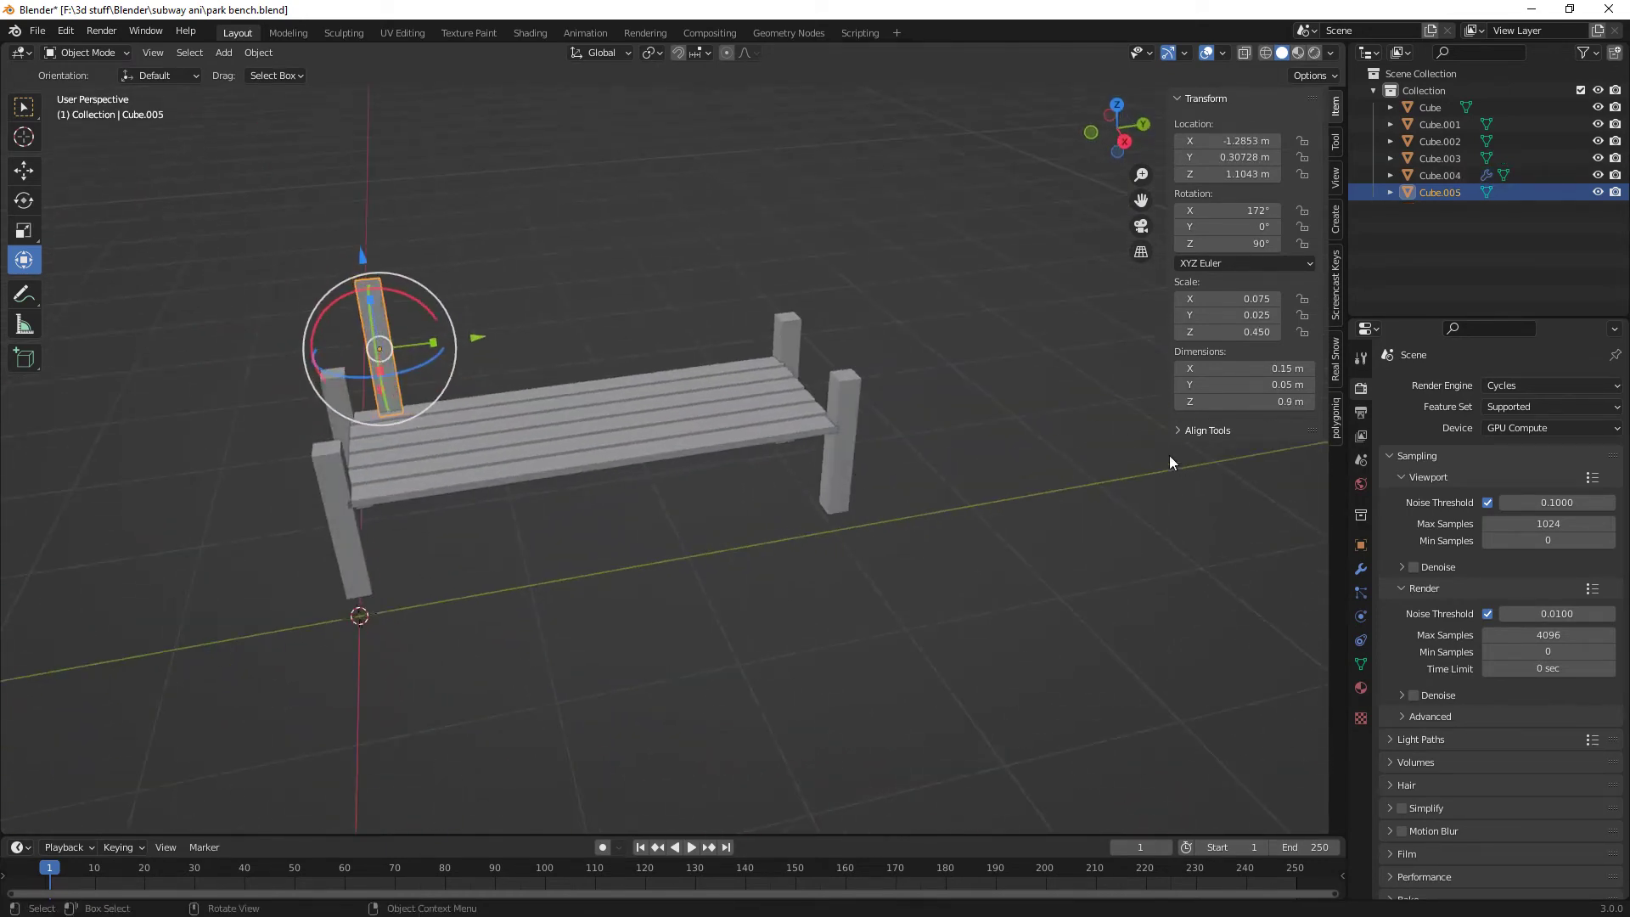
pyautogui.click(1361, 569)
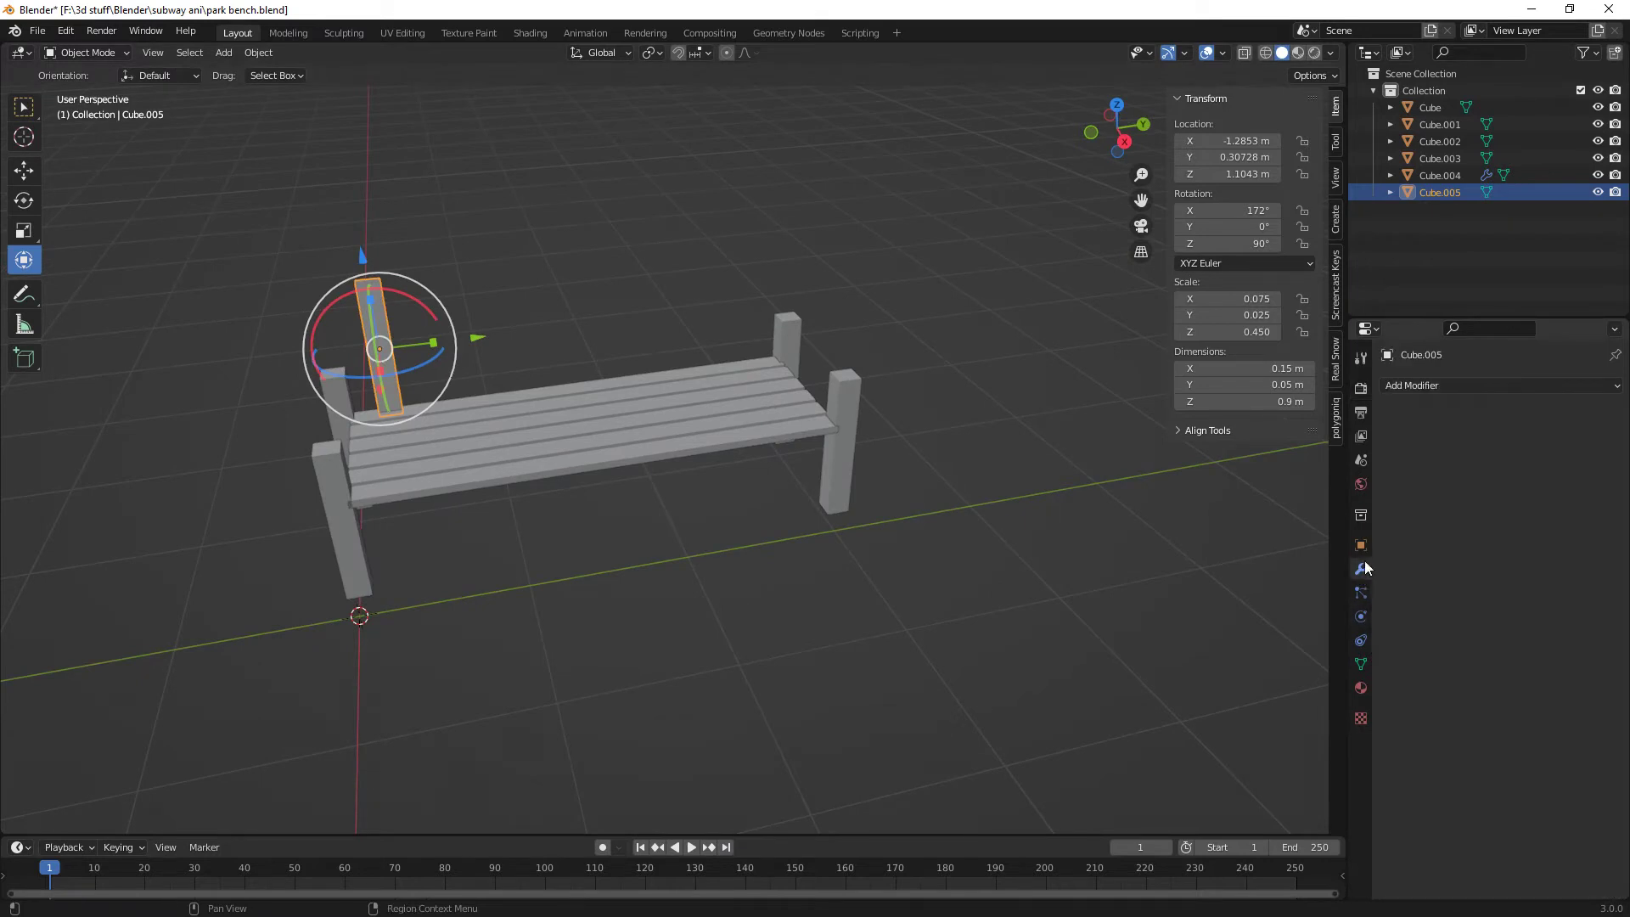
pyautogui.click(1424, 384)
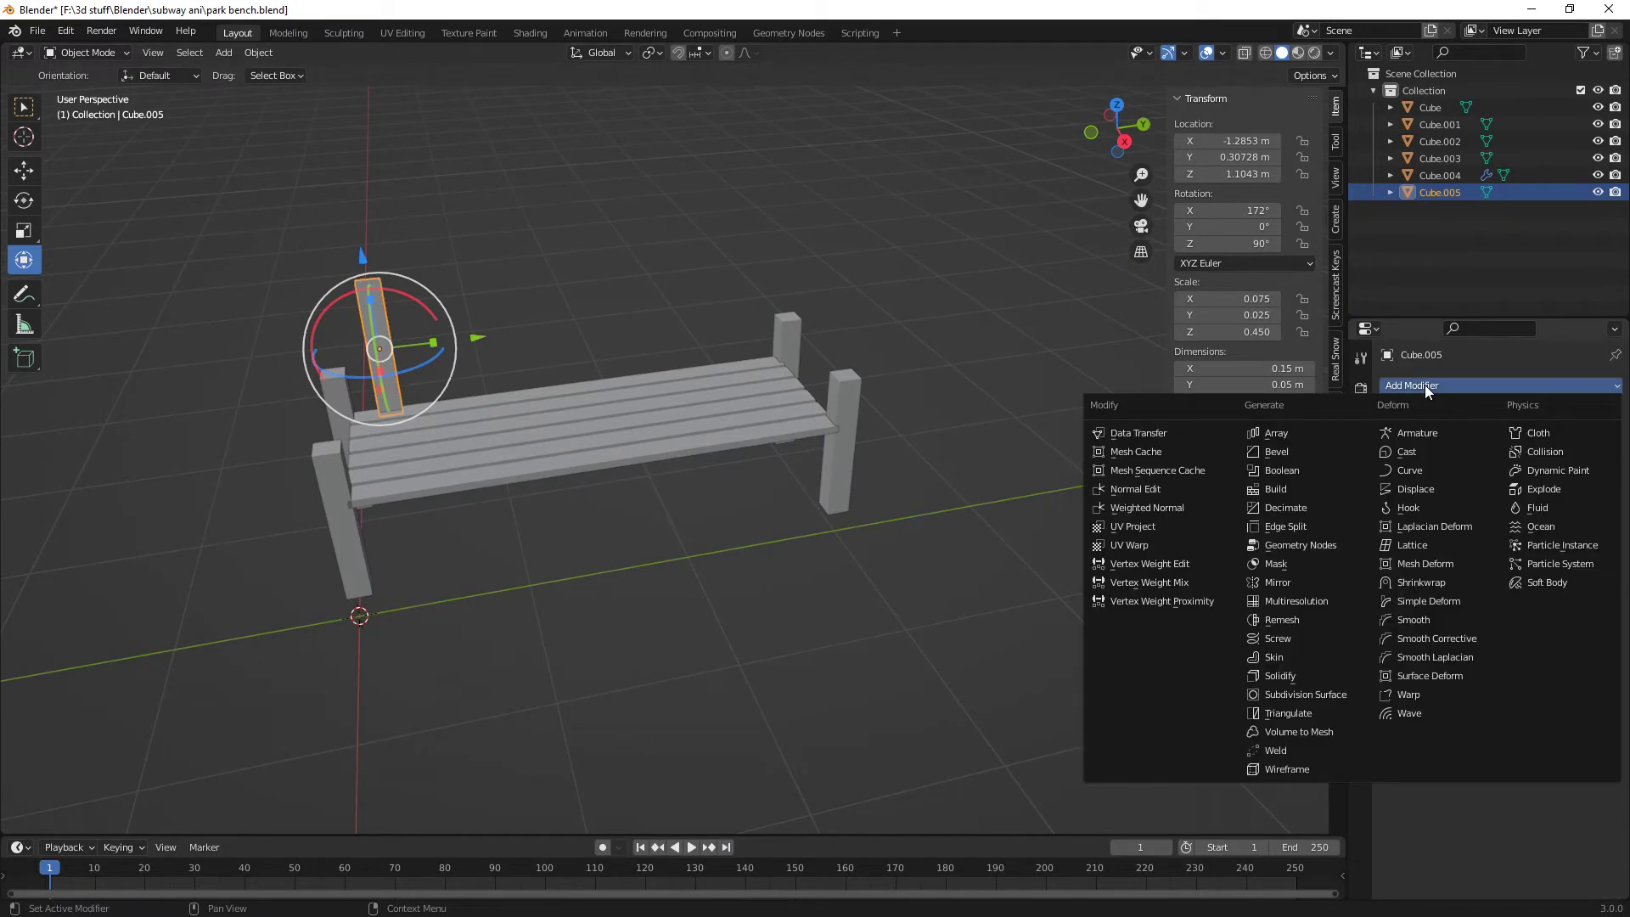
pyautogui.click(1278, 435)
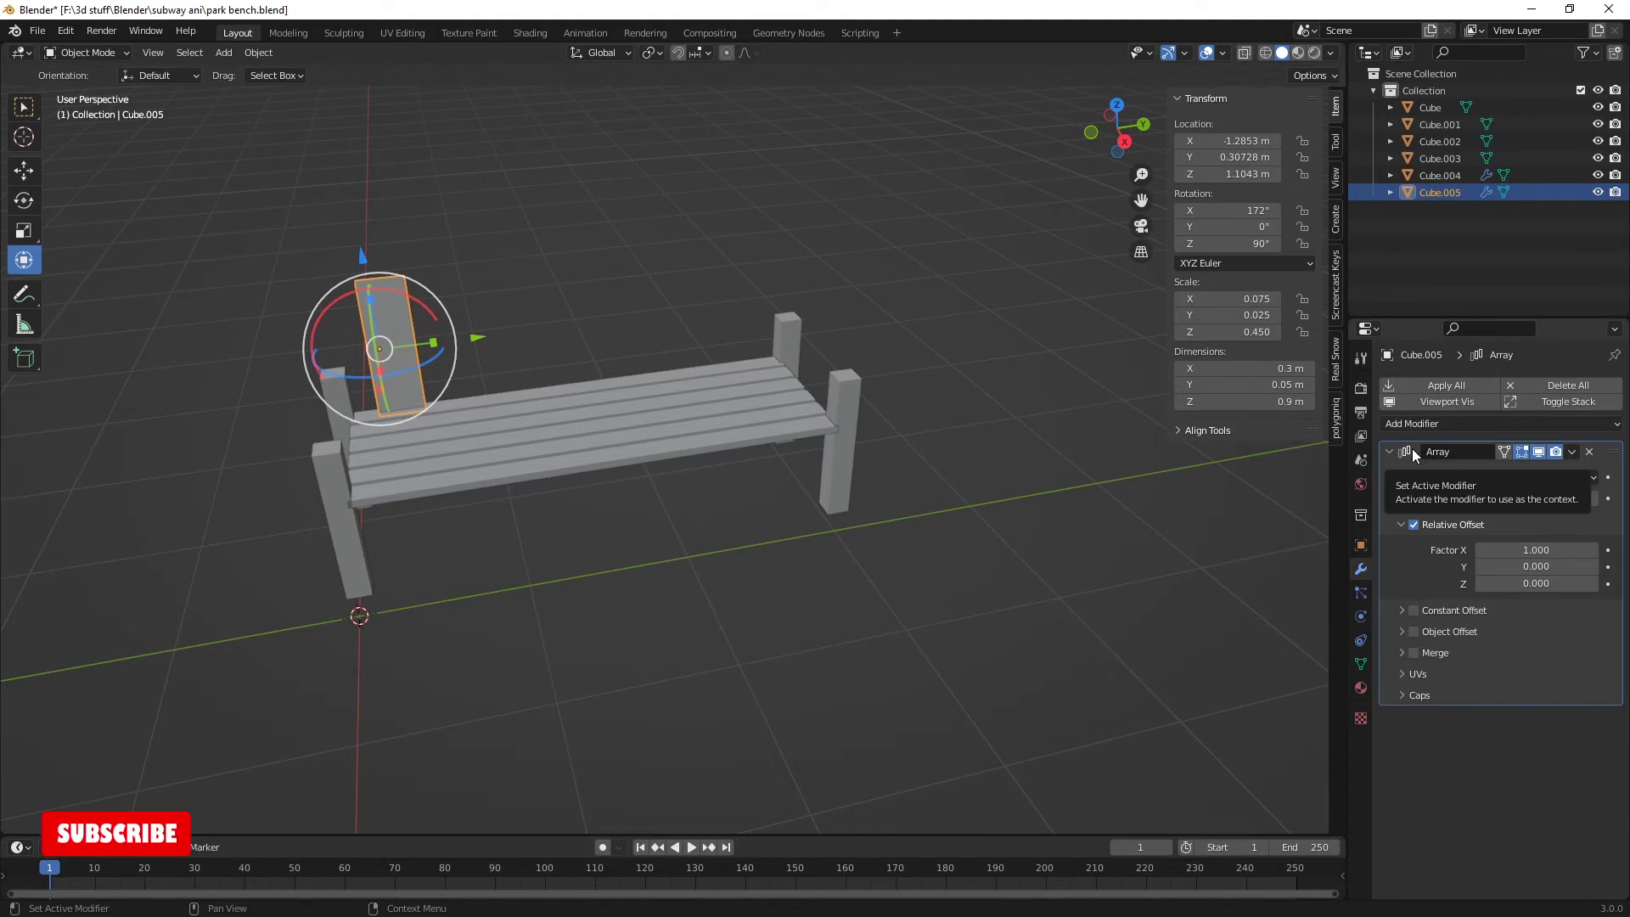
pyautogui.click(1541, 550)
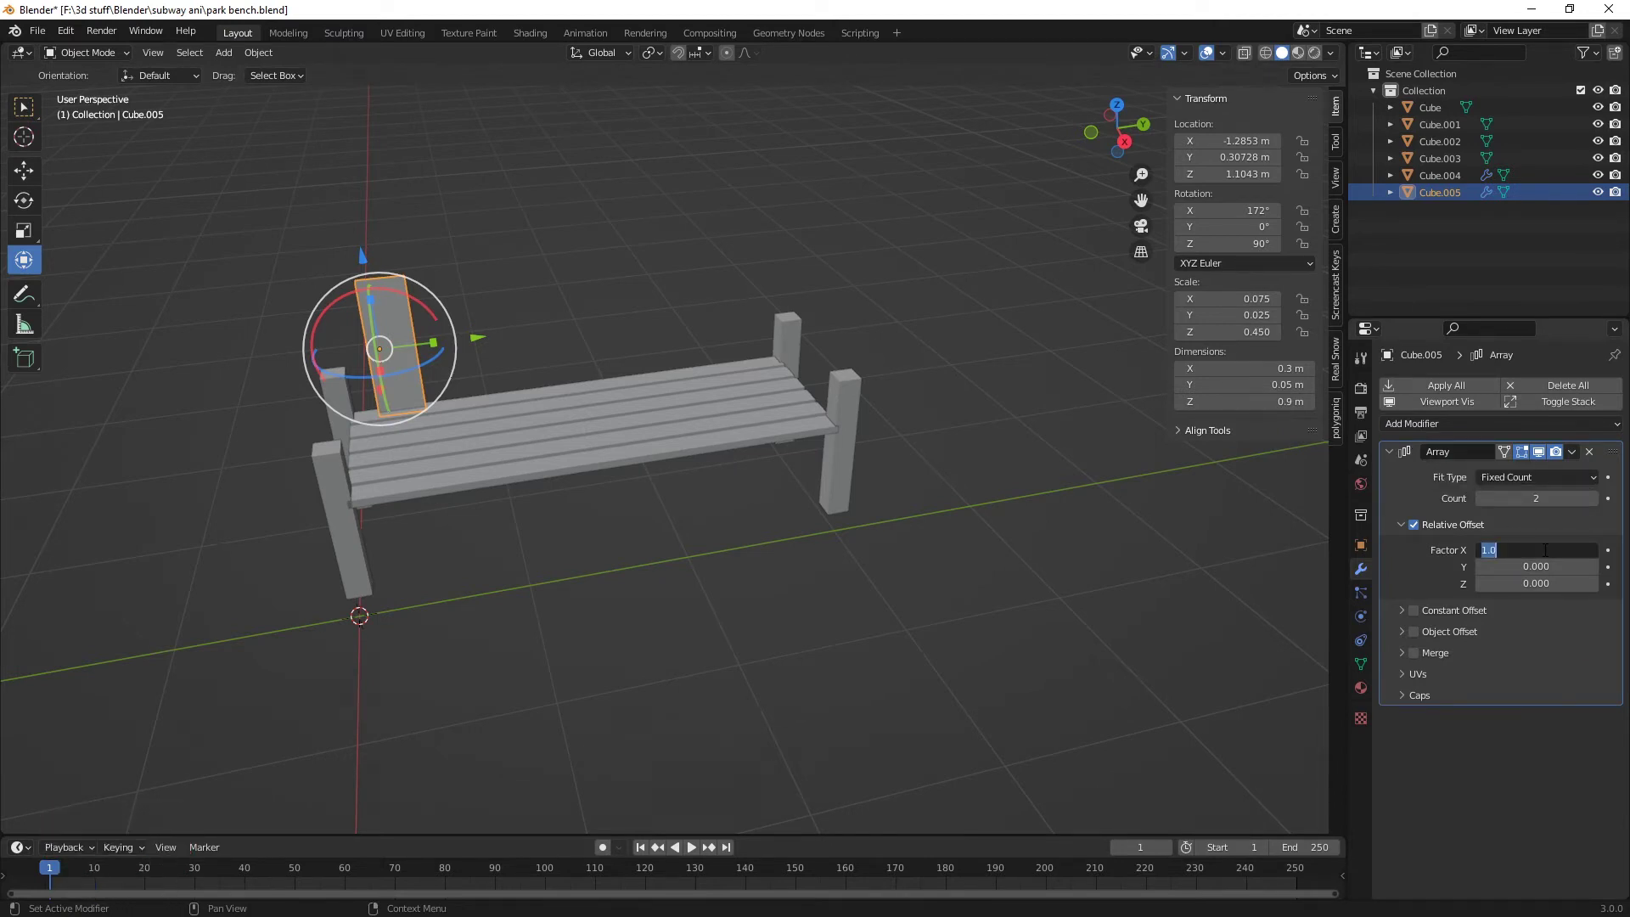
pyautogui.write('1.25')
pyautogui.press('Return')
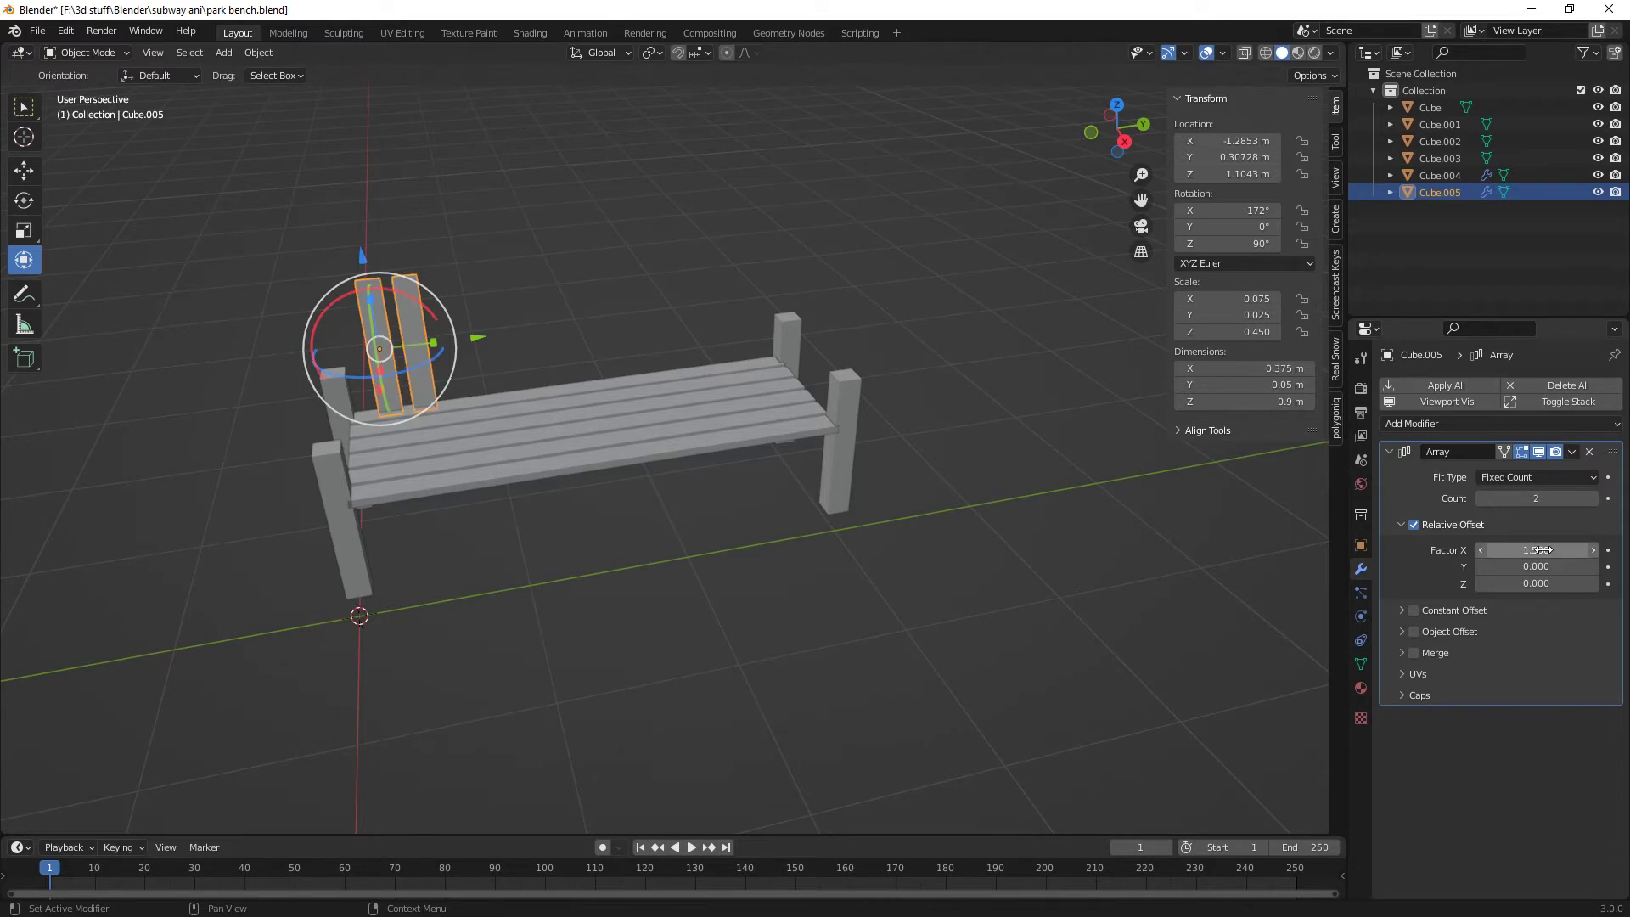
# - Set the backrest array's relative X offset factor to 1.75 and its count to 11
pyautogui.click(1541, 550)
pyautogui.write('1.75')
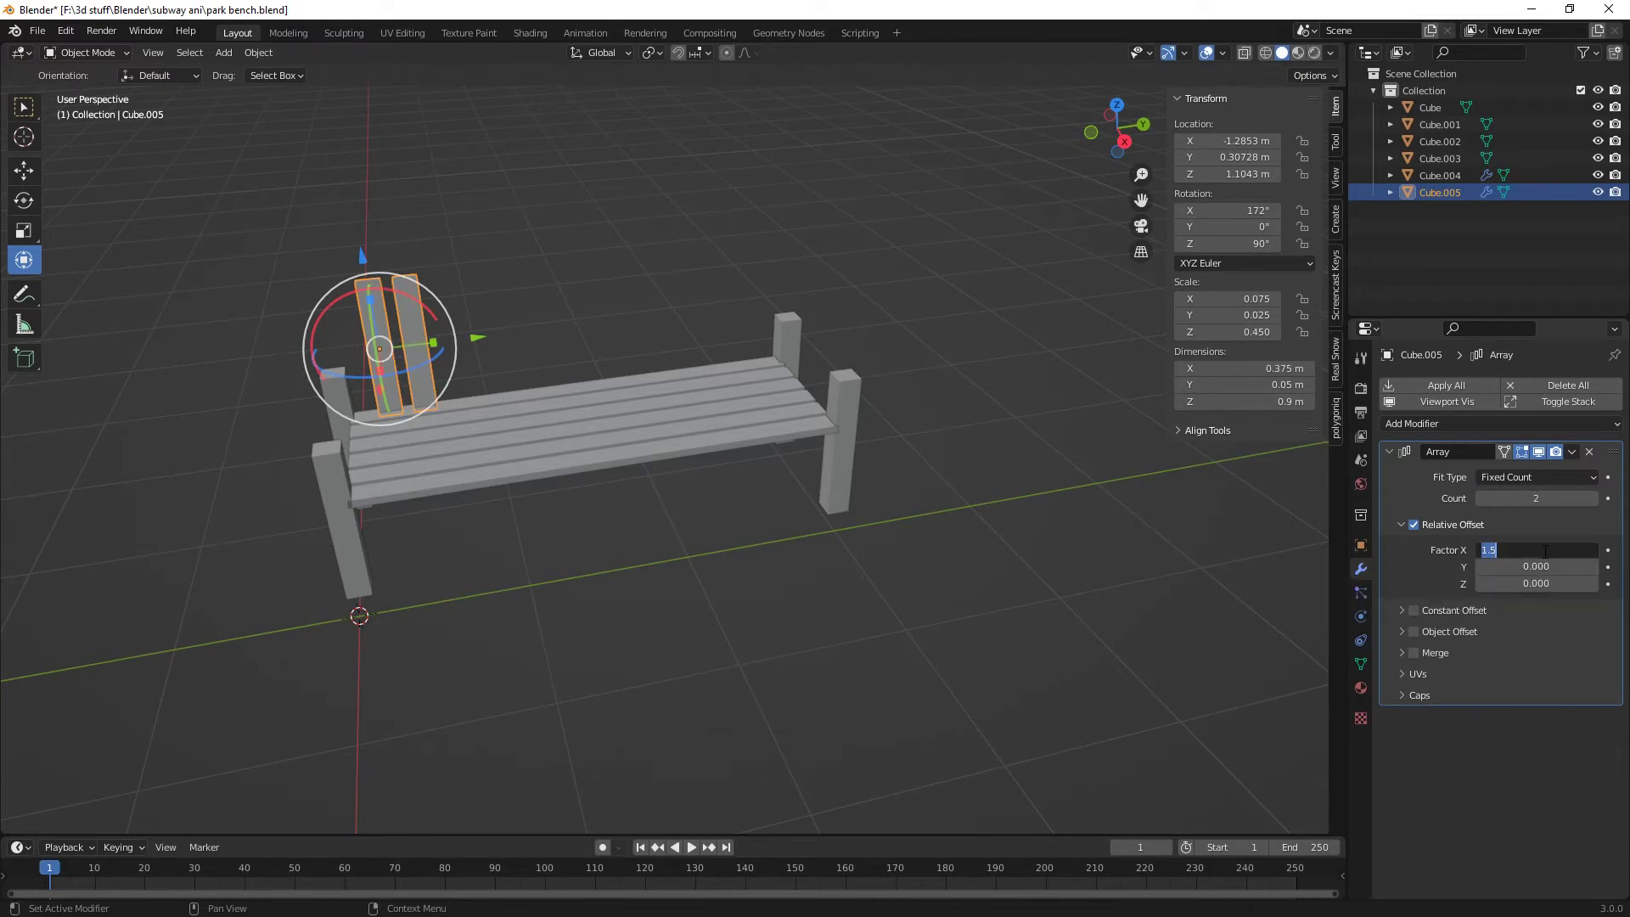
pyautogui.press('Return')
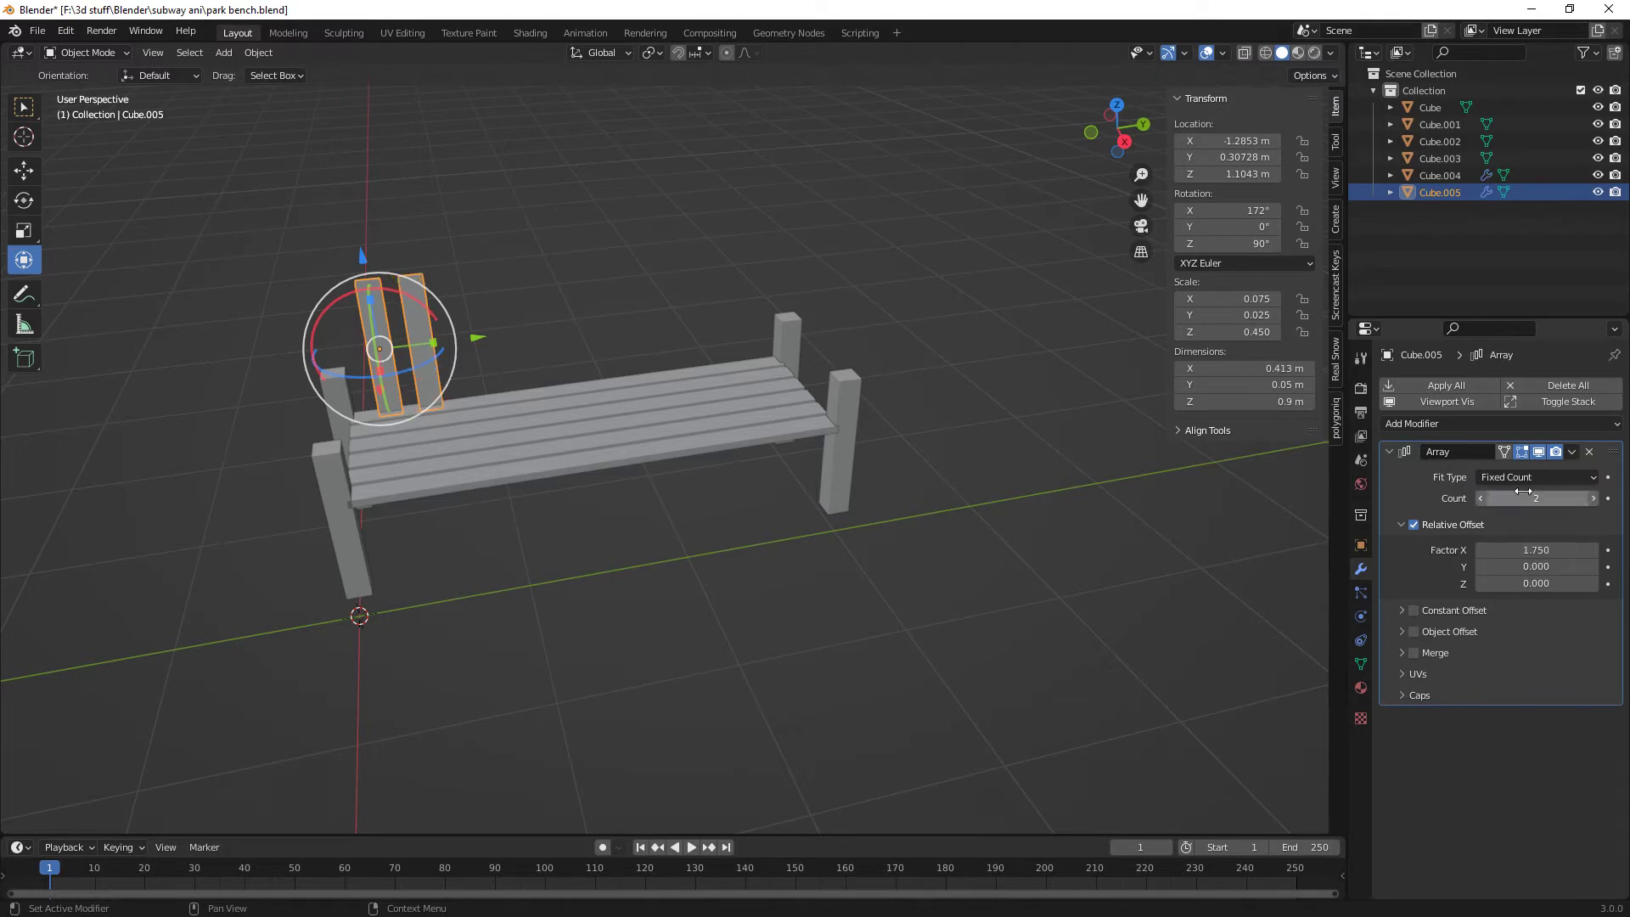
pyautogui.moveTo(1537, 499); pyautogui.dragTo(1584, 498)
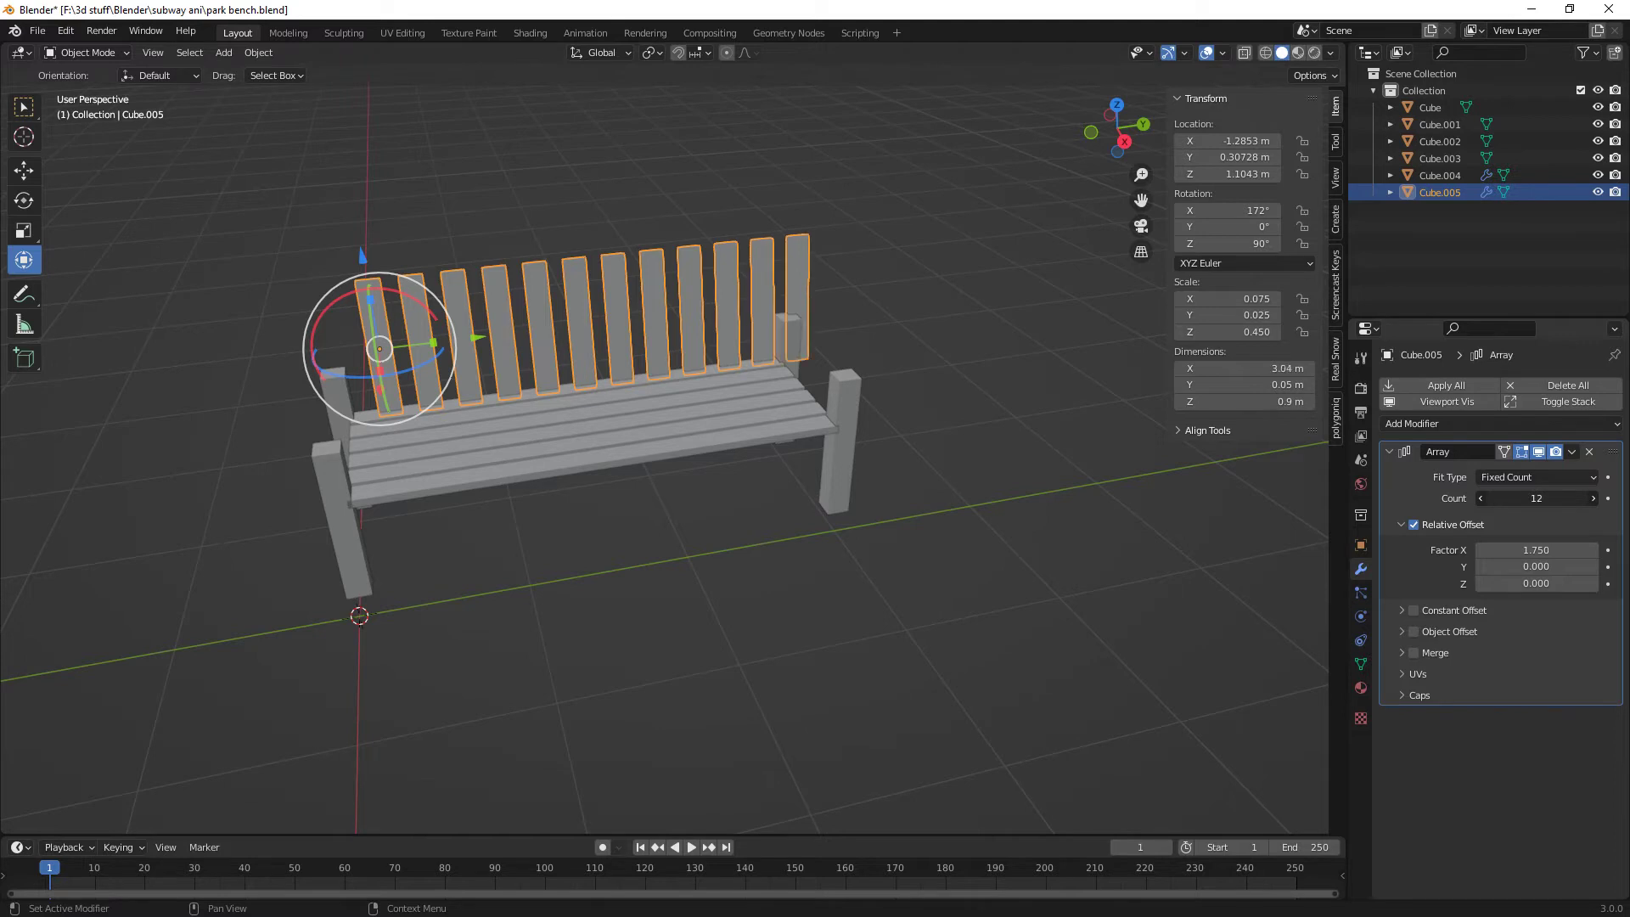
pyautogui.click(1479, 498)
# - Move the backrest slats to about X -1.338 m and Y 0.219 m, and tilt them to an X rotation of about 170°
pyautogui.moveTo(478, 340); pyautogui.dragTo(462, 333)
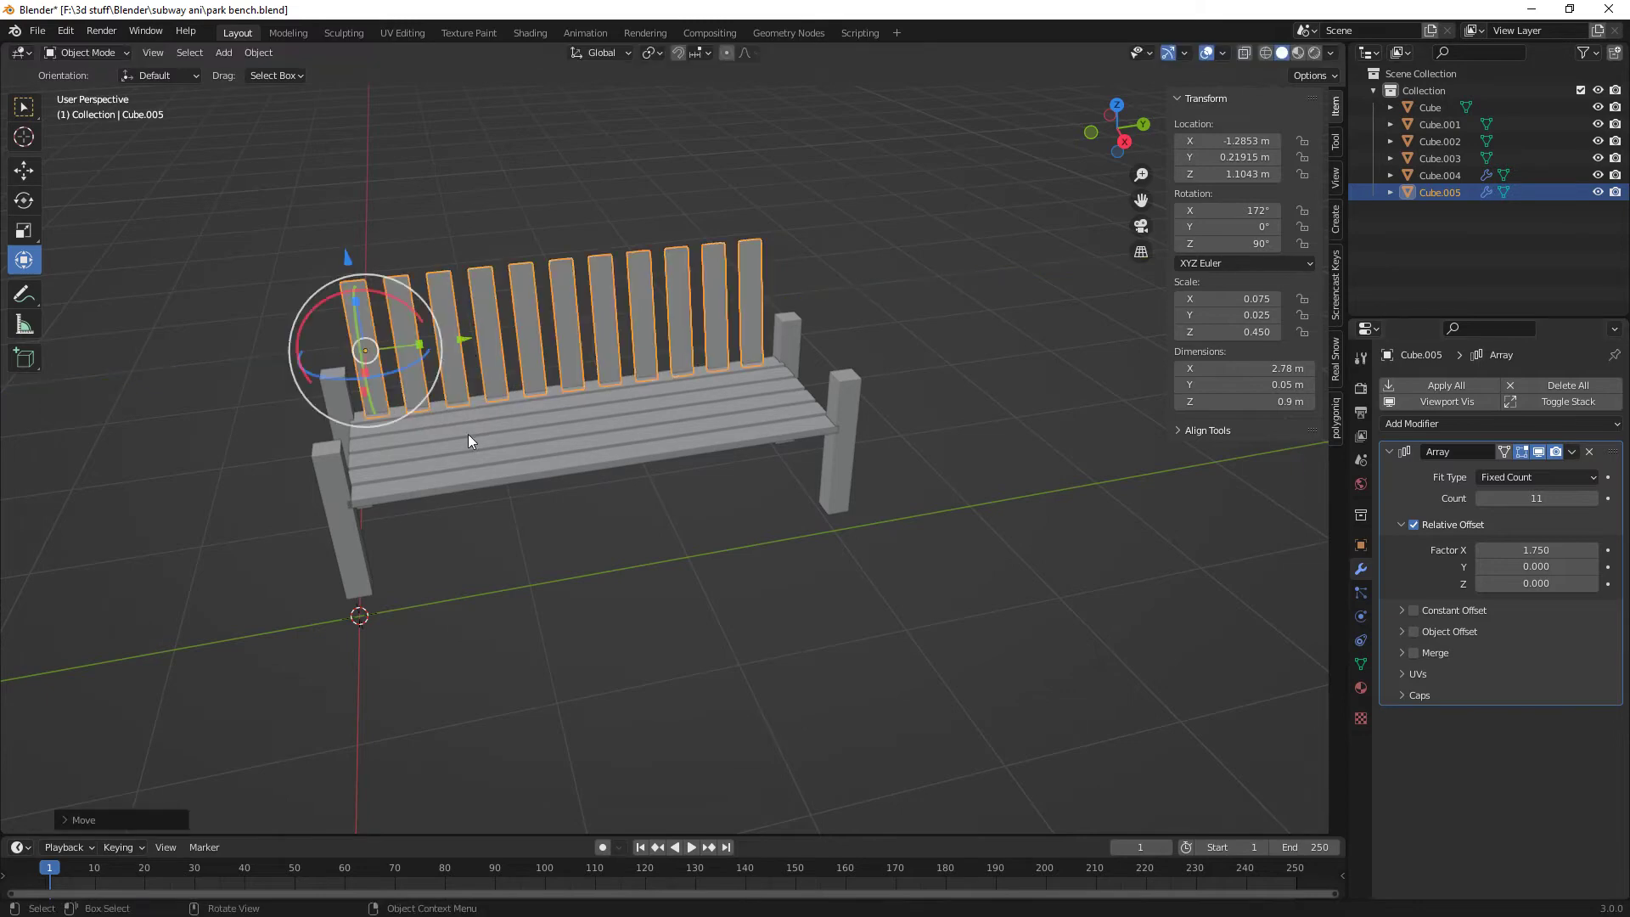
pyautogui.moveTo(467, 435); pyautogui.dragTo(747, 492, button='middle')
pyautogui.moveTo(567, 364); pyautogui.dragTo(598, 388)
pyautogui.moveTo(599, 388); pyautogui.dragTo(764, 608, button='middle')
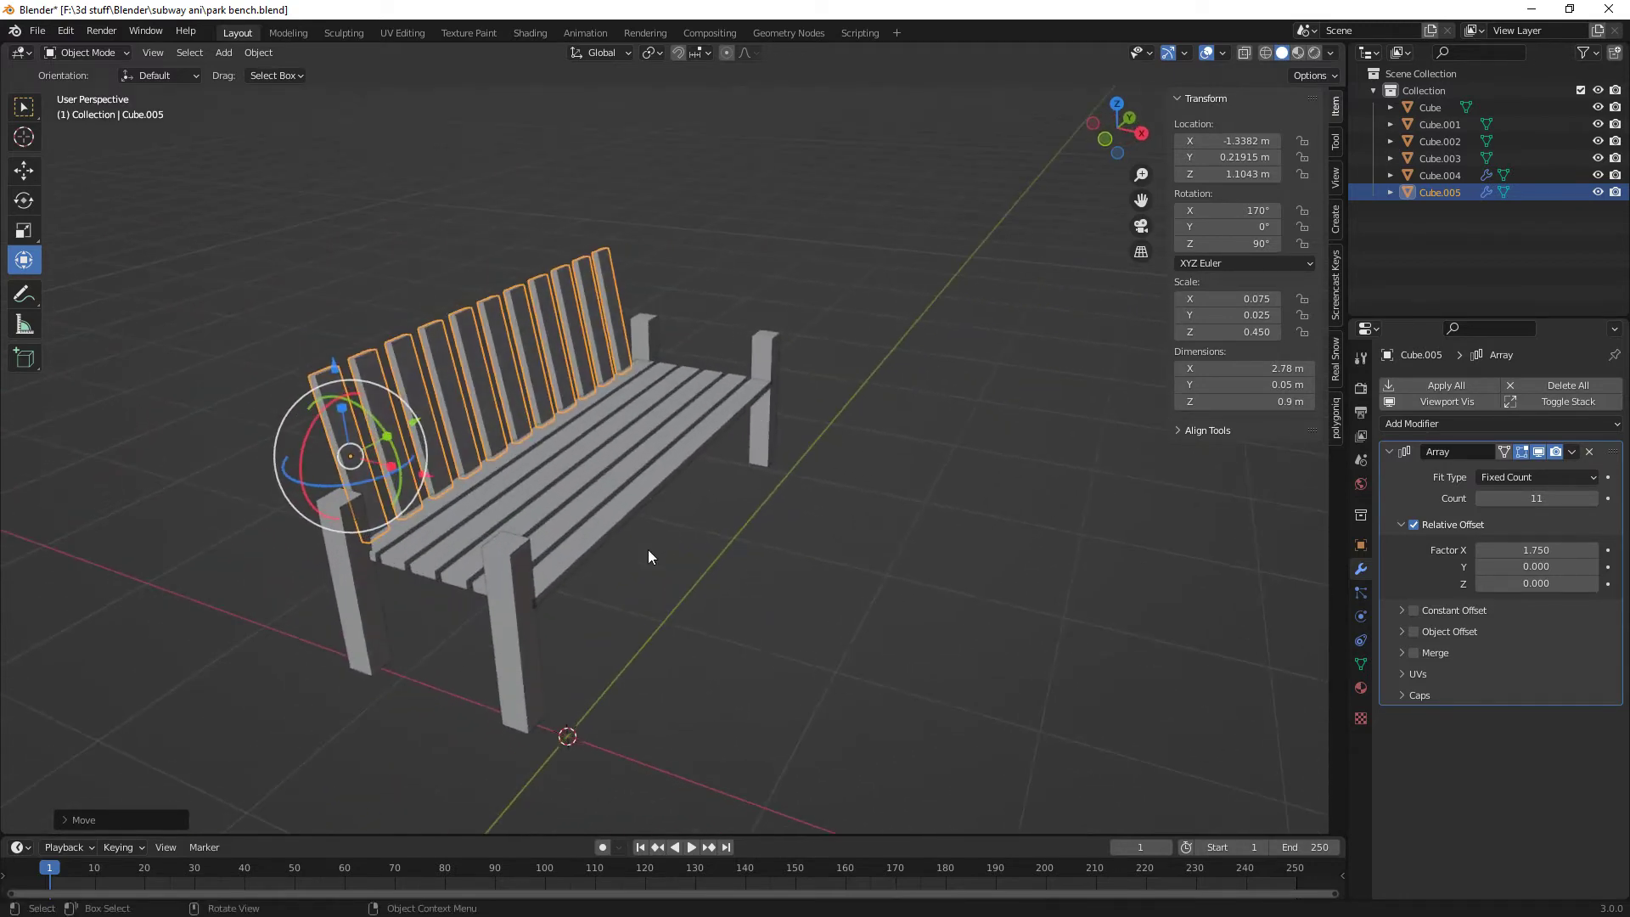
# - Duplicate the seat slats upward along Z to about 2.094 m and remove the copy's Array modifier
pyautogui.click(512, 559)
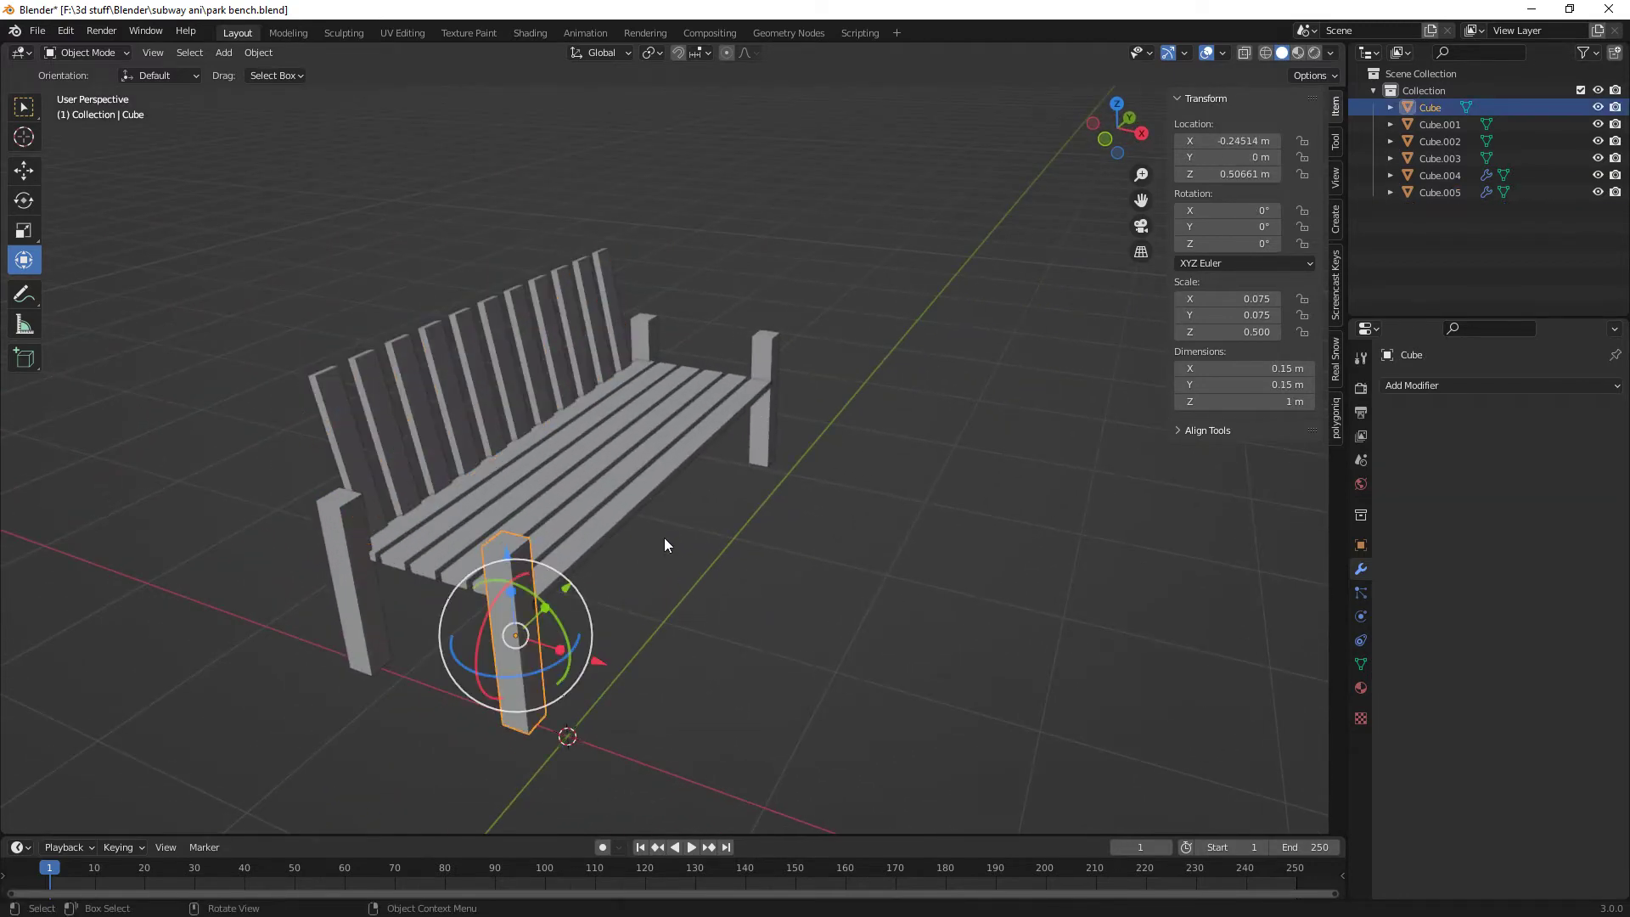
pyautogui.click(675, 467)
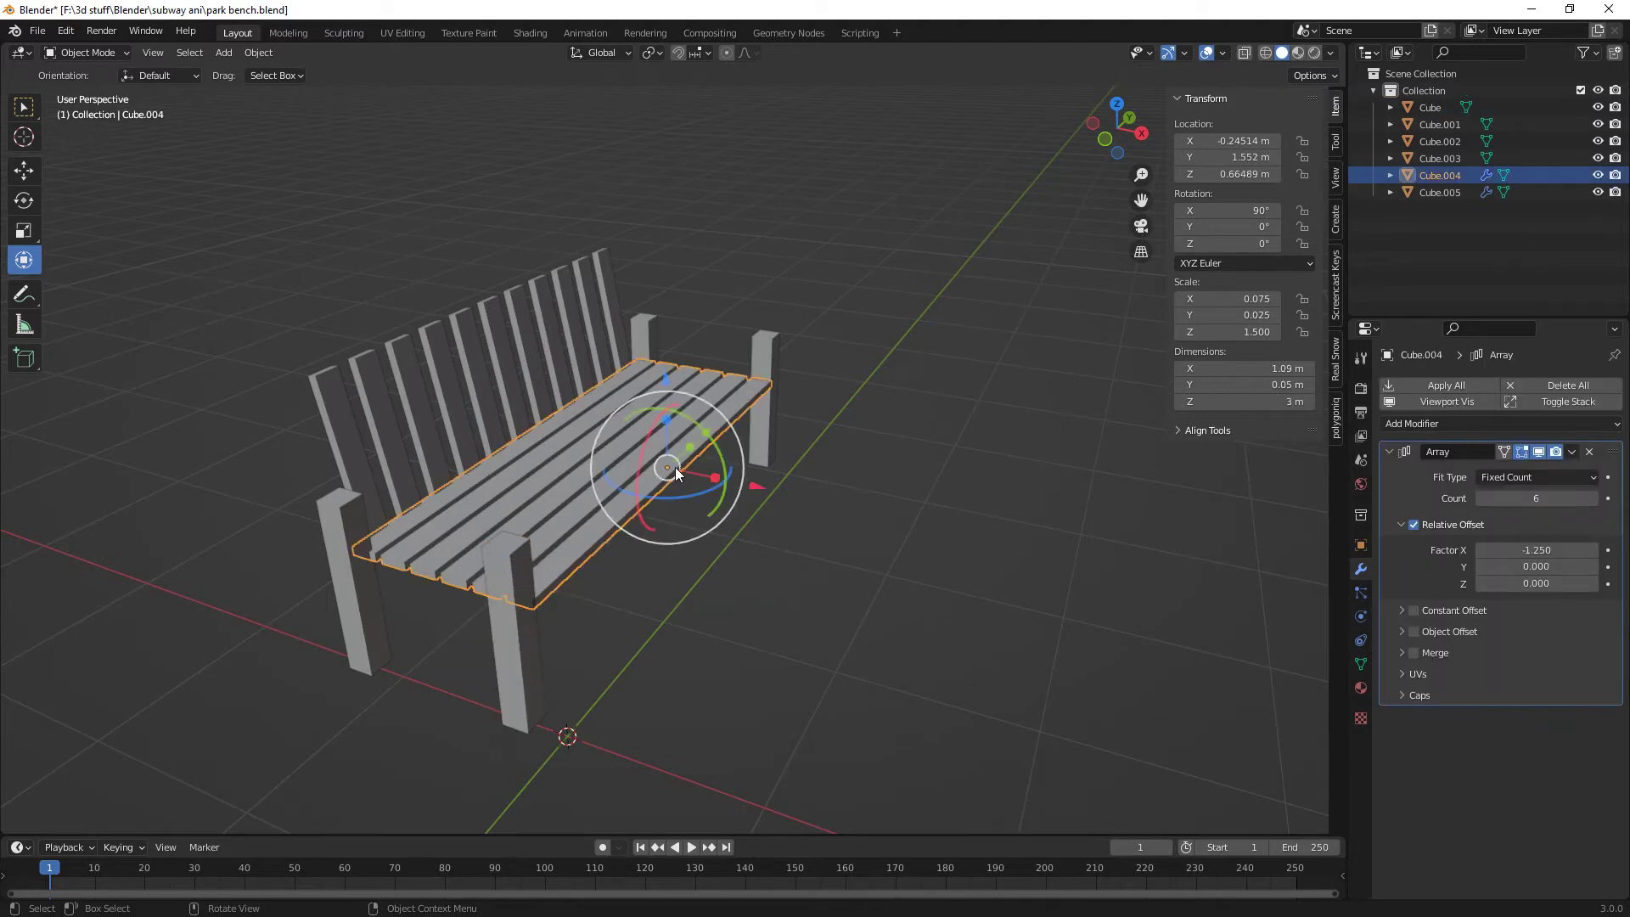
pyautogui.hotkey('shift', 'd')
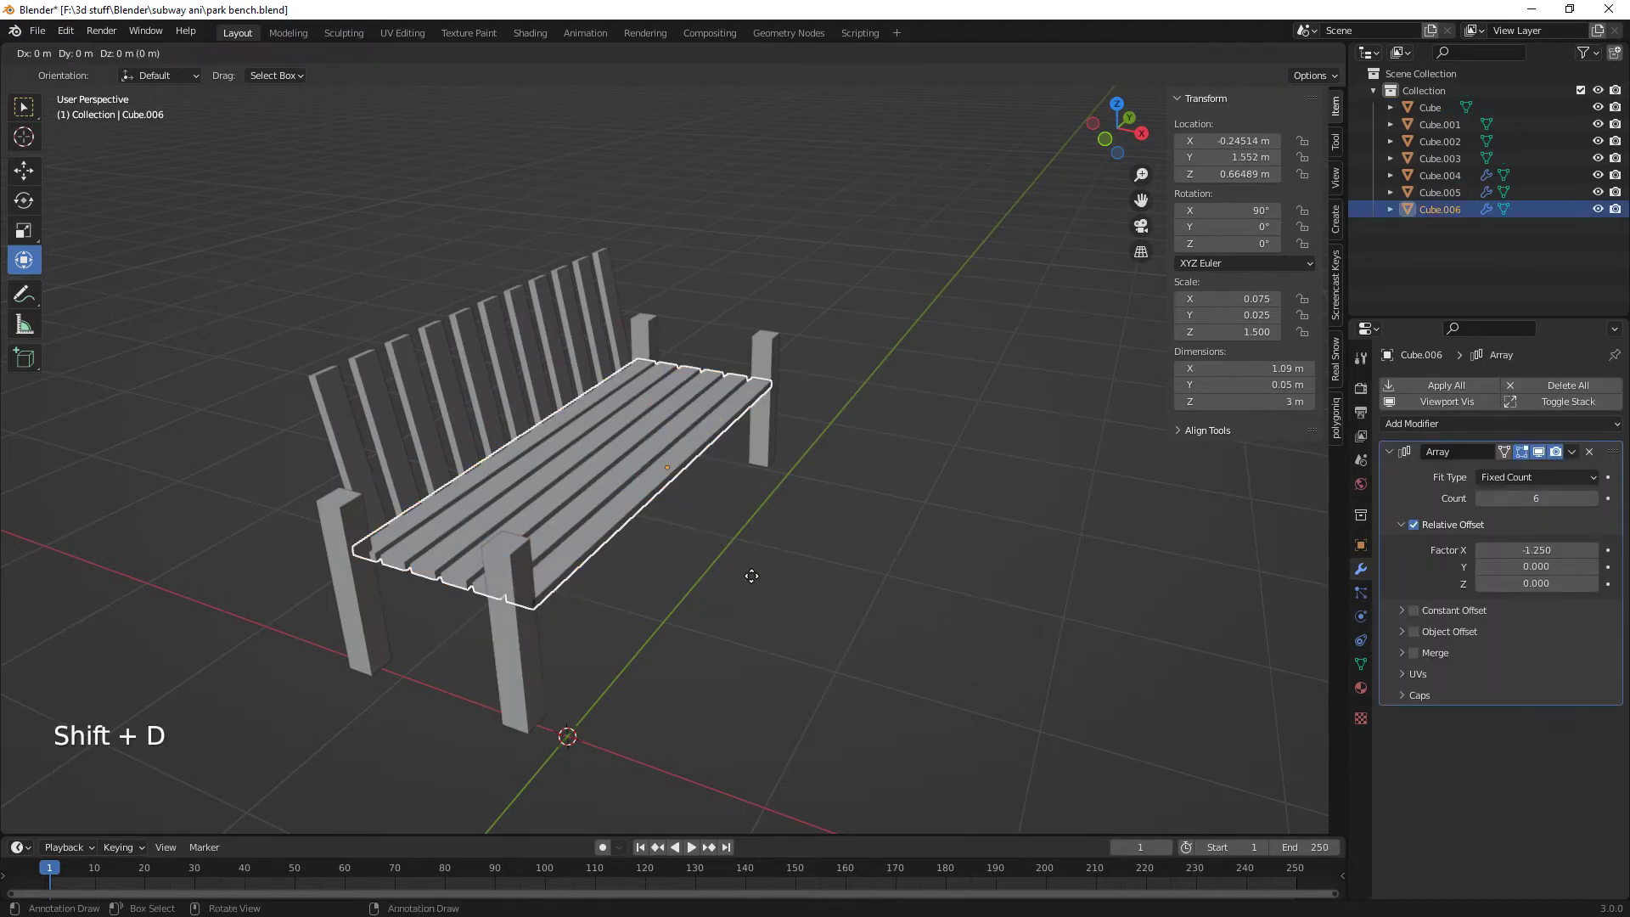
pyautogui.press('z')
pyautogui.click(740, 338)
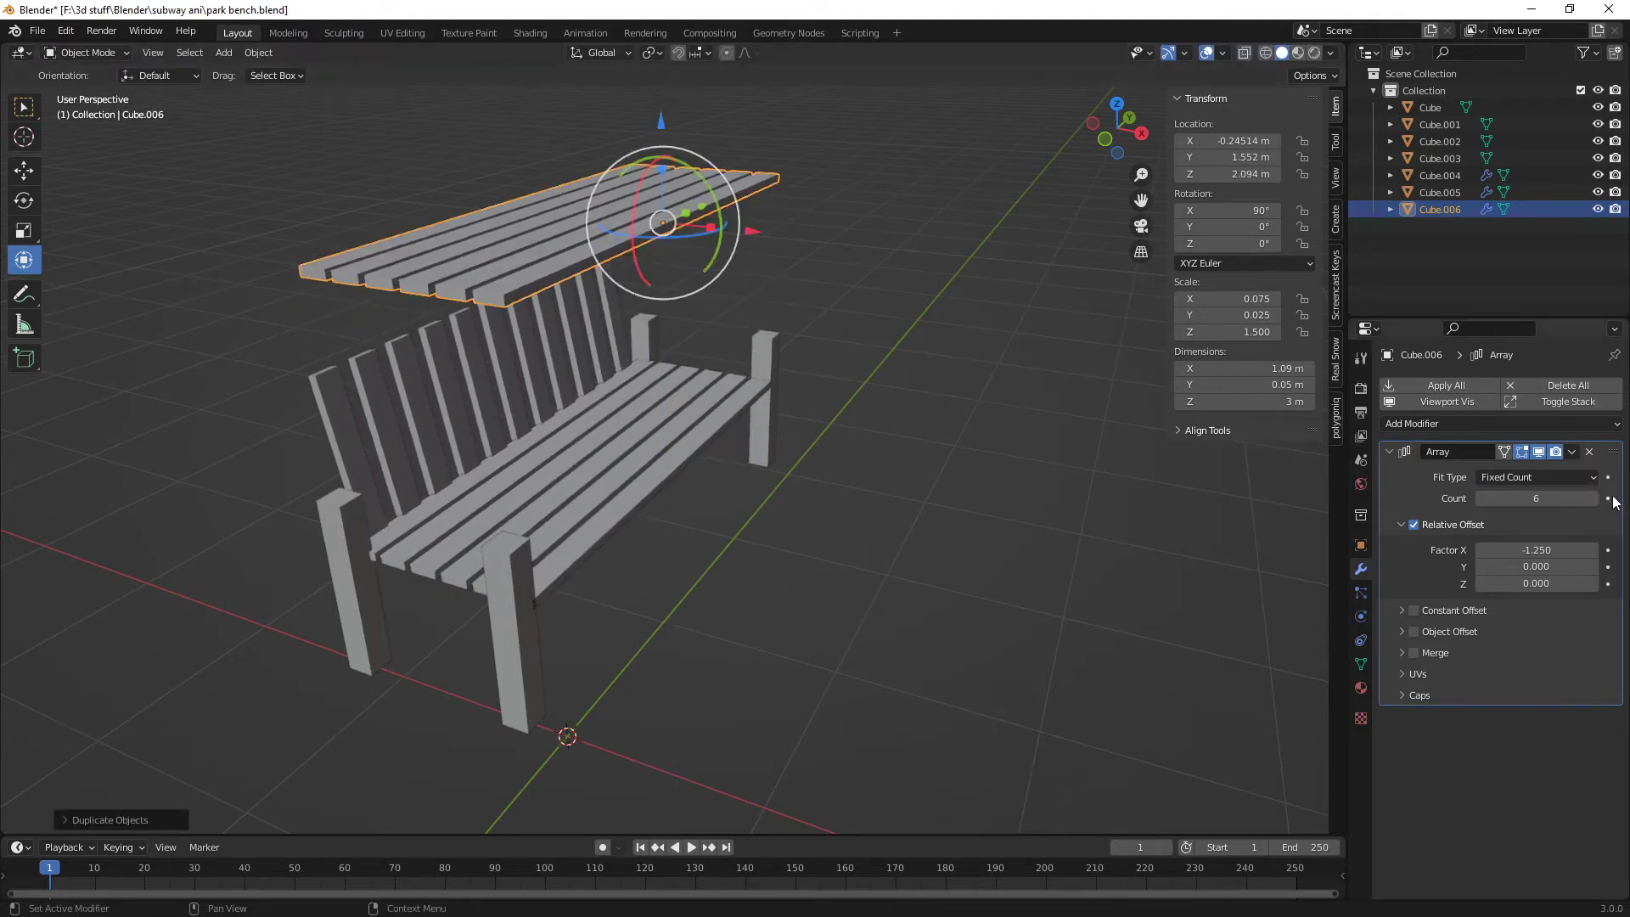
pyautogui.click(1589, 452)
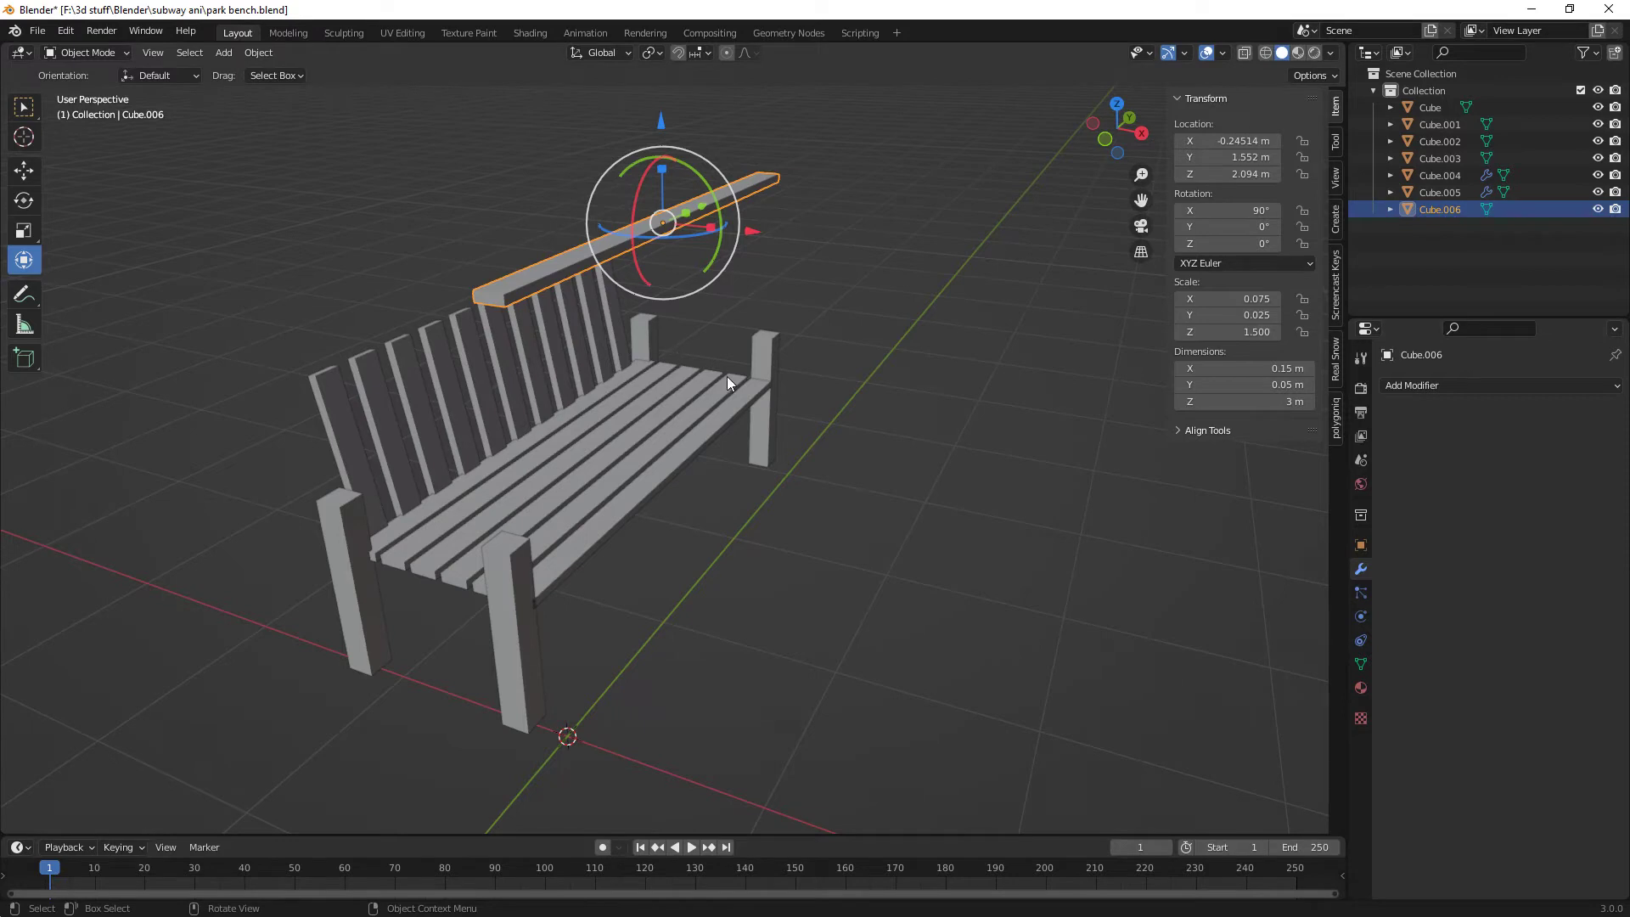
# - Rotate the duplicated plank above the bench 90° about the Y axis
pyautogui.press('r')
pyautogui.press('y')
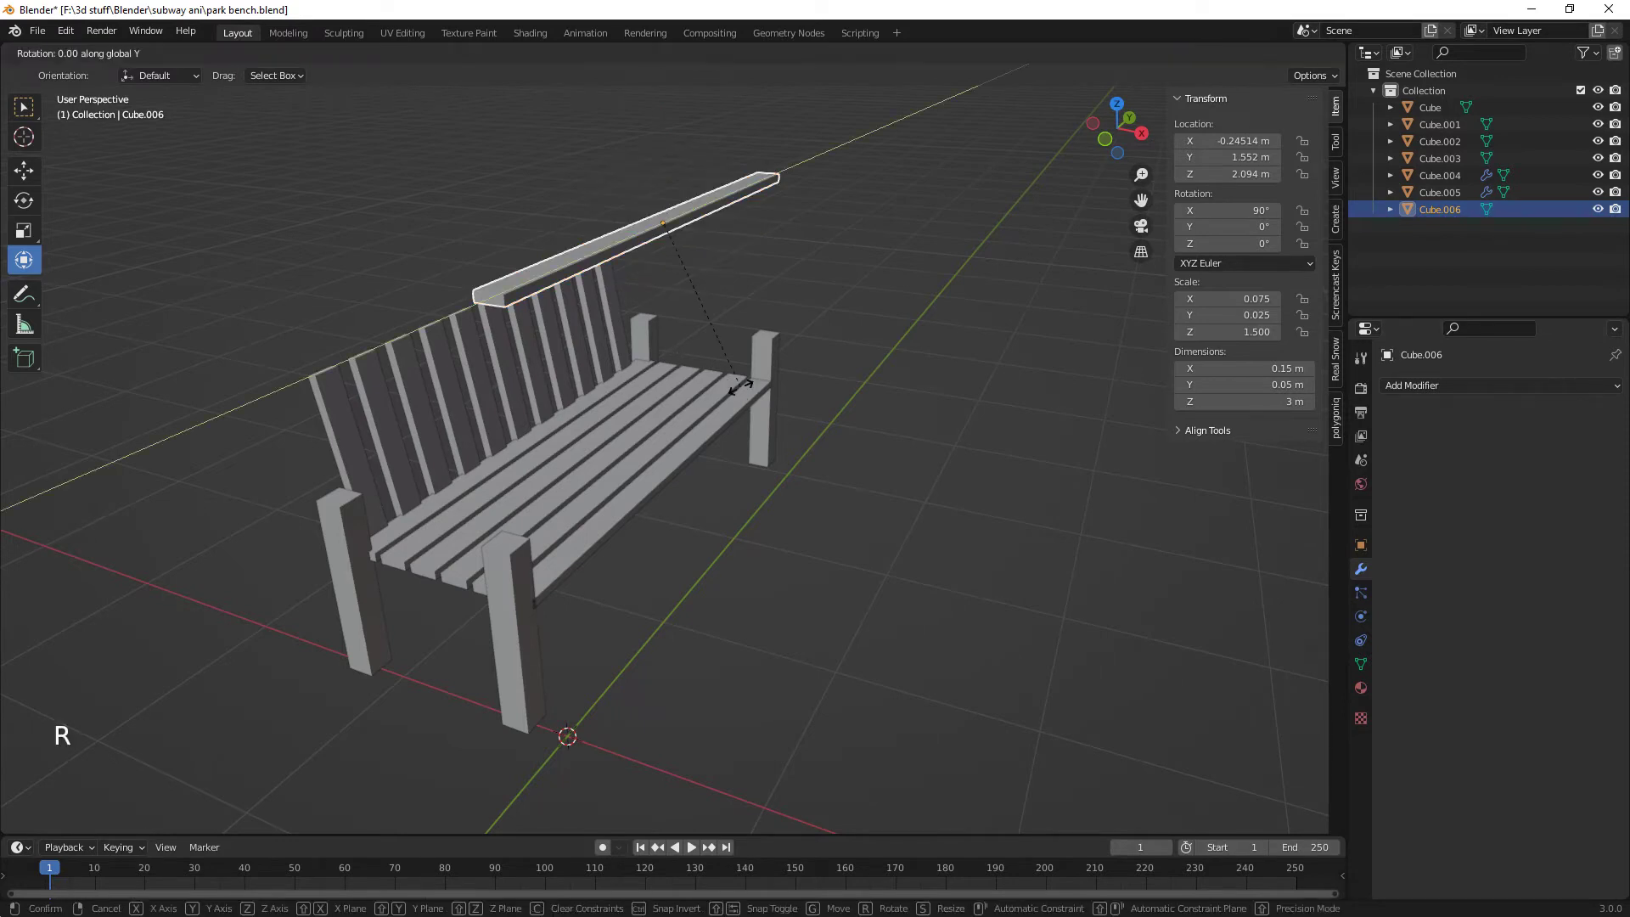
pyautogui.write('90')
pyautogui.press('Return')
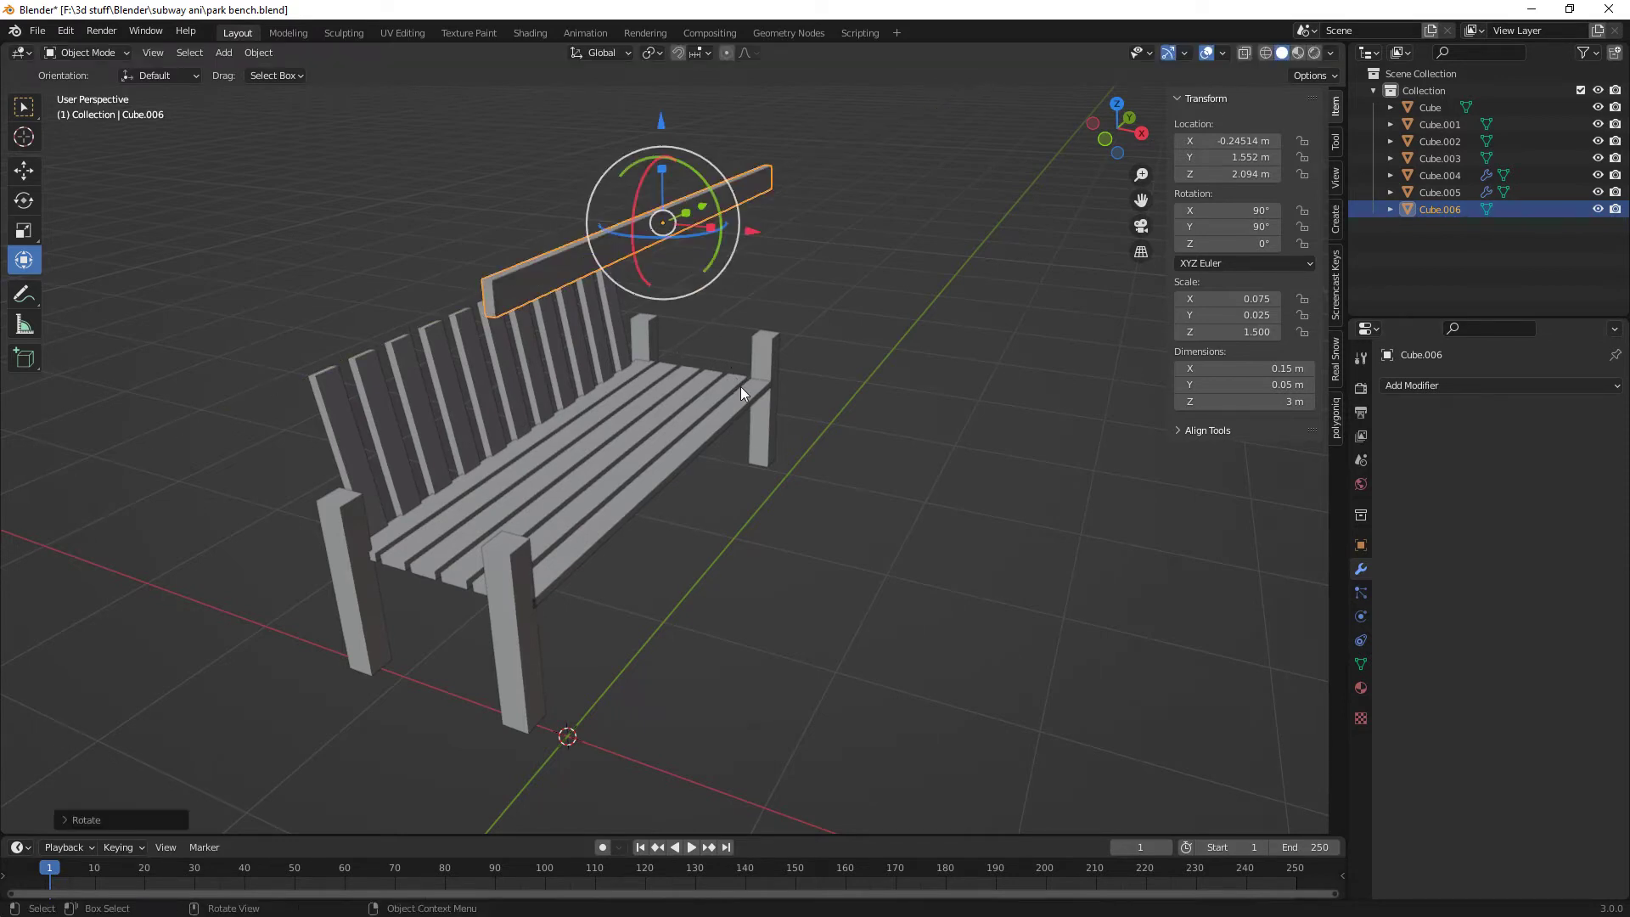
# - Move the rotated plank along X to about -1.723 m and lower it along Z to about 1.418 m, behind the backrest slats
pyautogui.press('g')
pyautogui.press('x')
pyautogui.click(527, 221)
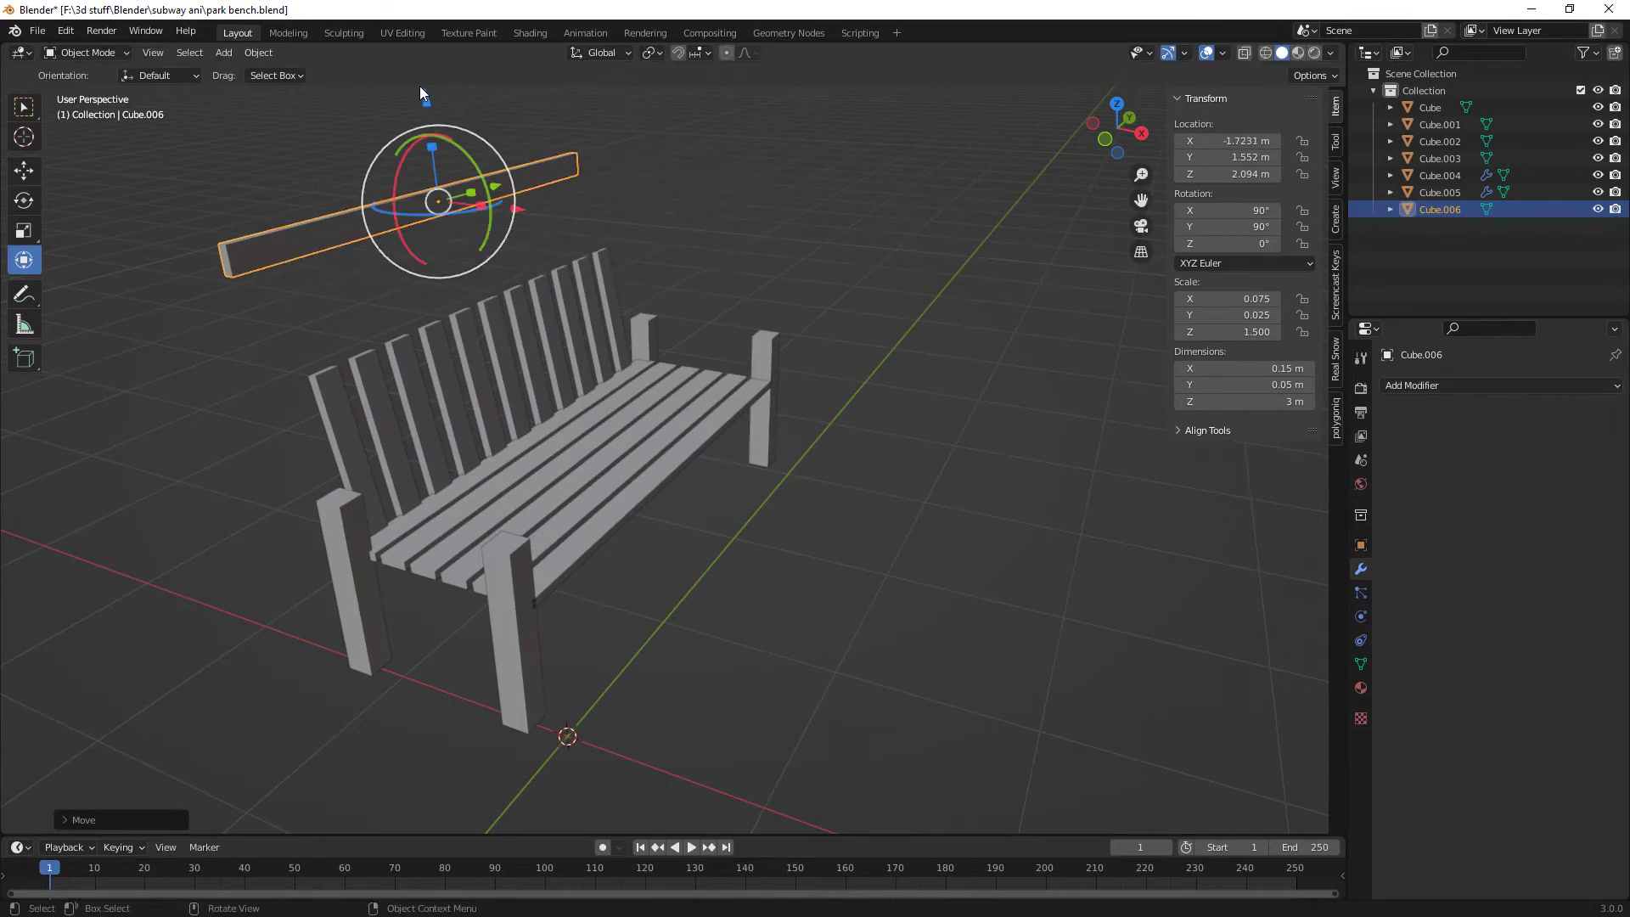
pyautogui.press('g')
pyautogui.press('z')
pyautogui.click(451, 203)
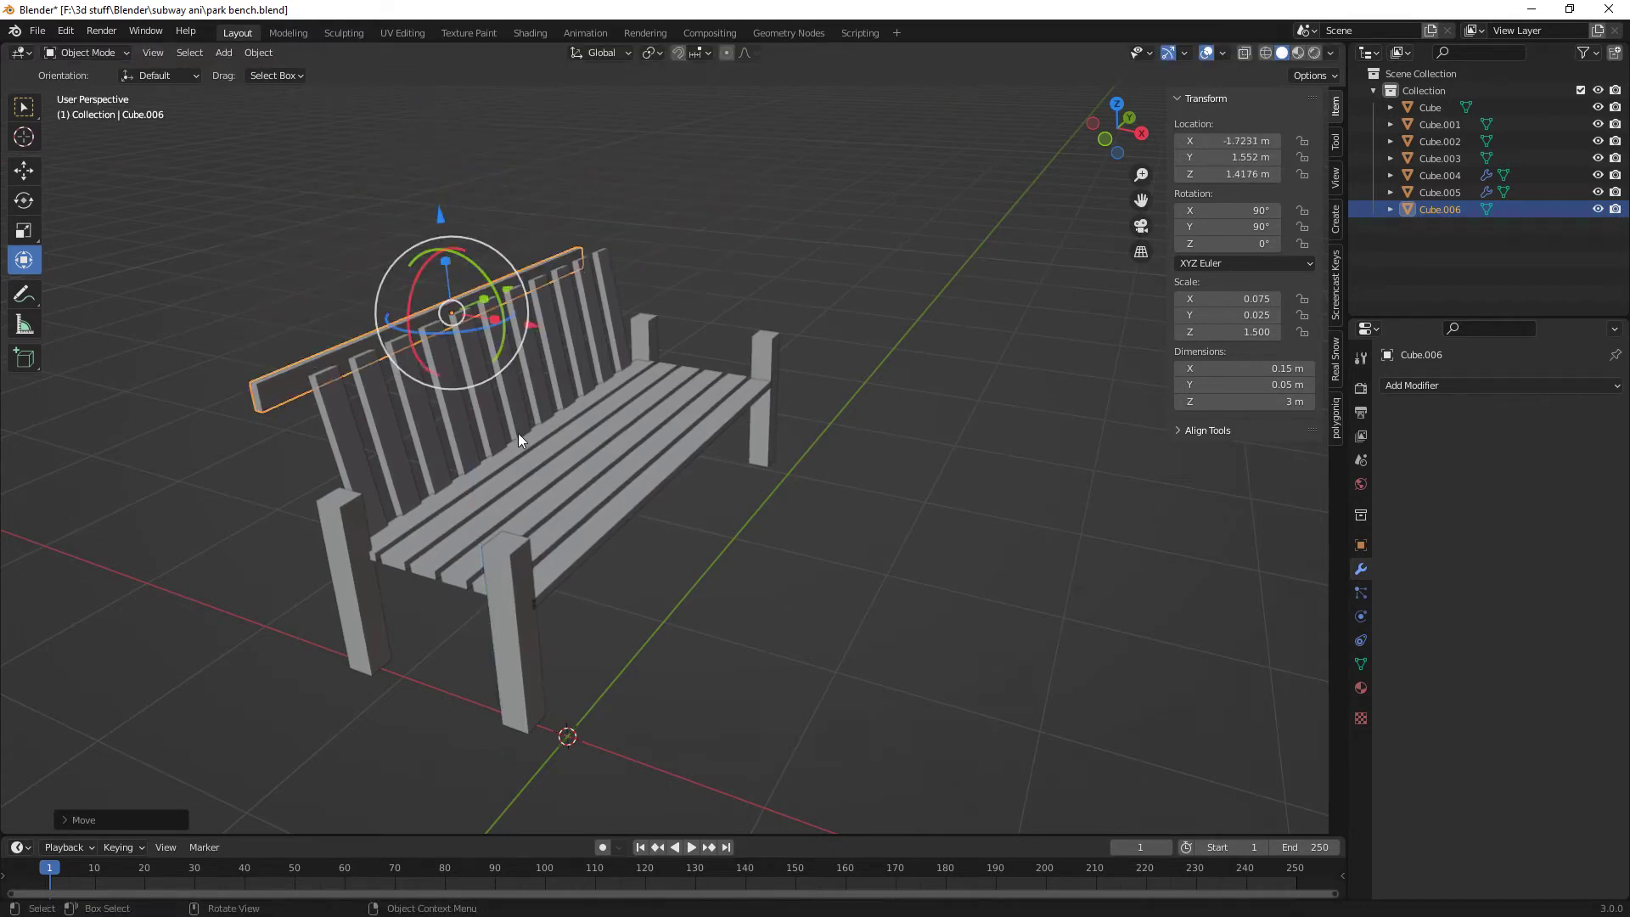
# - Fit the plank against the upper ends of the backrest slats at about X -1.398 m and Z 1.511 m
pyautogui.moveTo(517, 433); pyautogui.dragTo(567, 395, button='middle')
pyautogui.press('g')
pyautogui.press('x')
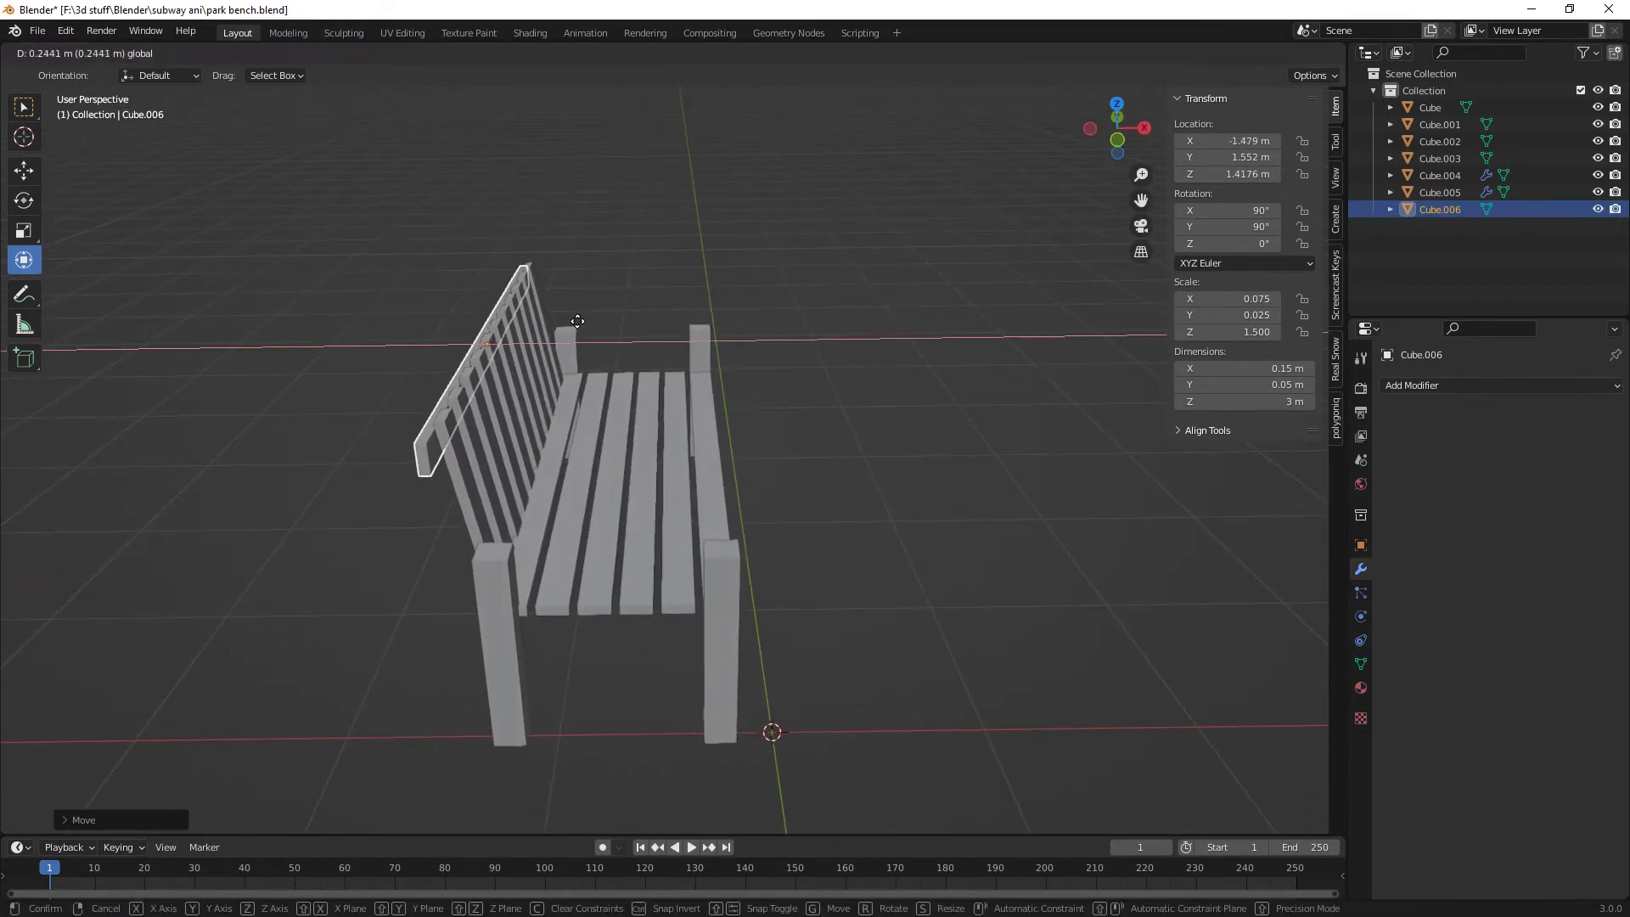
pyautogui.click(501, 253)
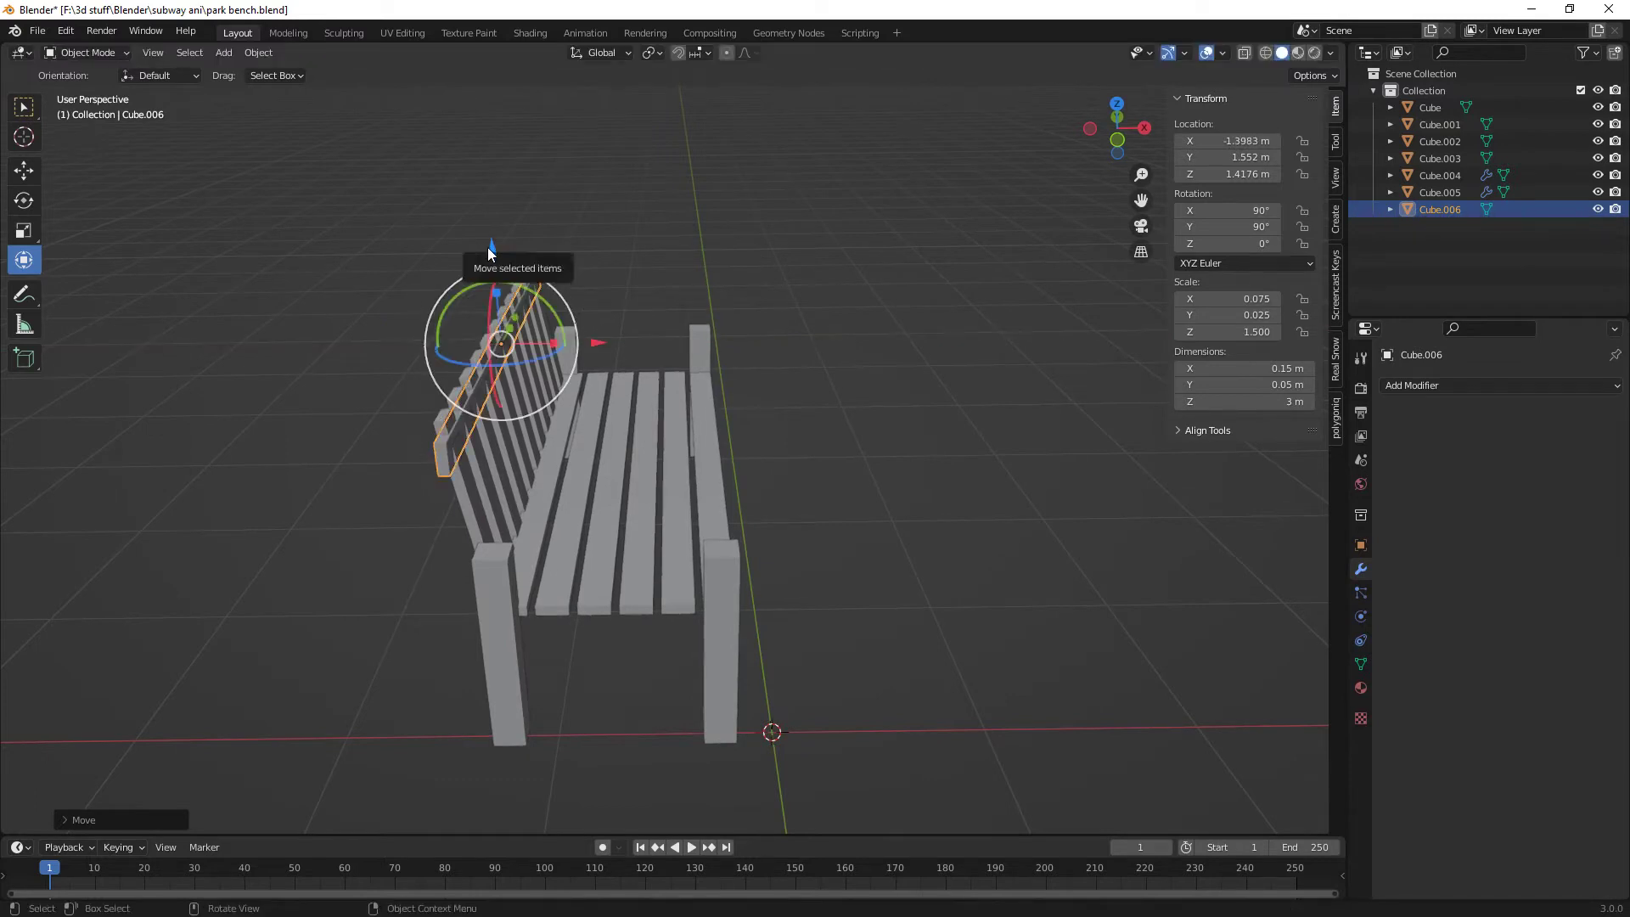
pyautogui.press('g')
pyautogui.press('z')
pyautogui.click(491, 232)
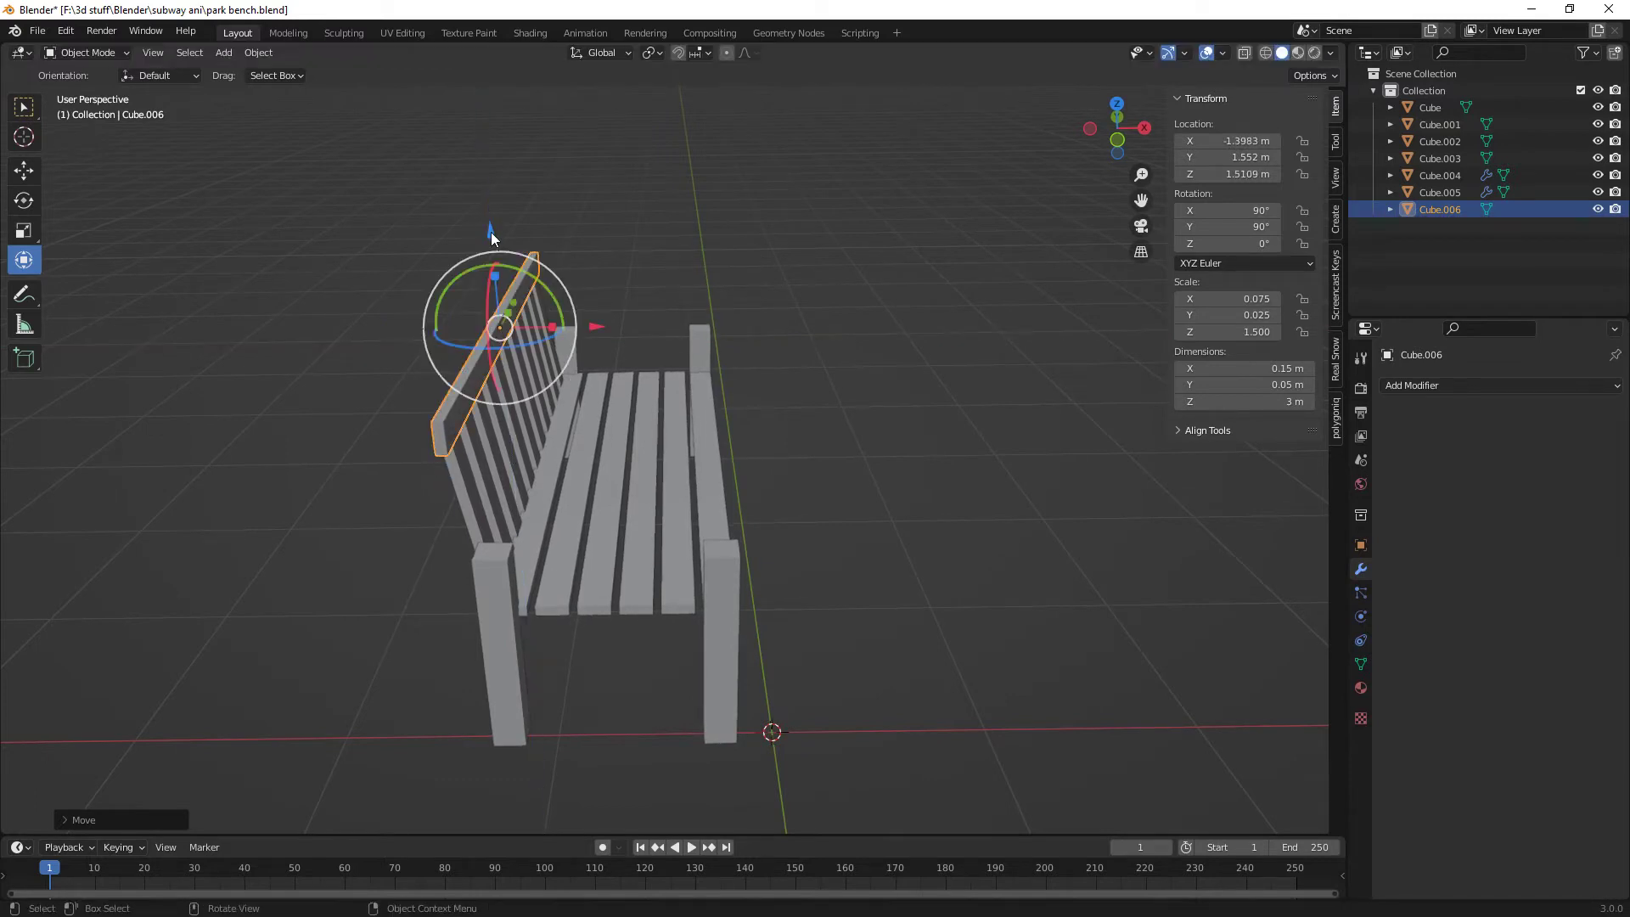
# - Tilt the plank to a Y rotation of 80° to match the backrest slats, and shift it to about X -1.407 m
pyautogui.press('r')
pyautogui.press('y')
pyautogui.click(553, 298)
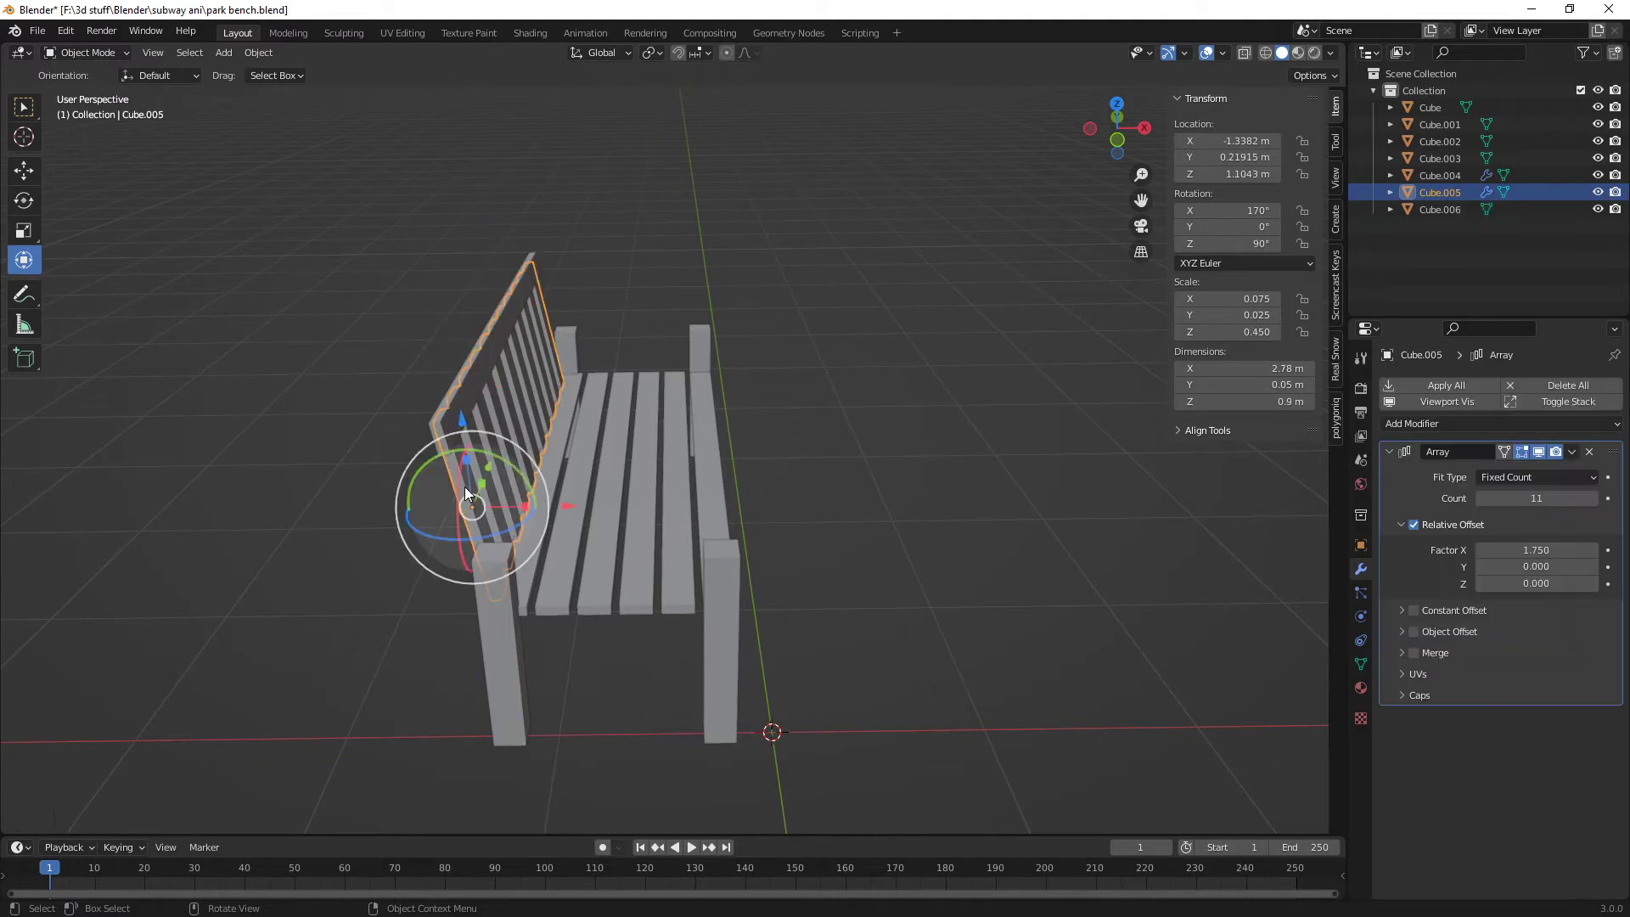
pyautogui.click(466, 487)
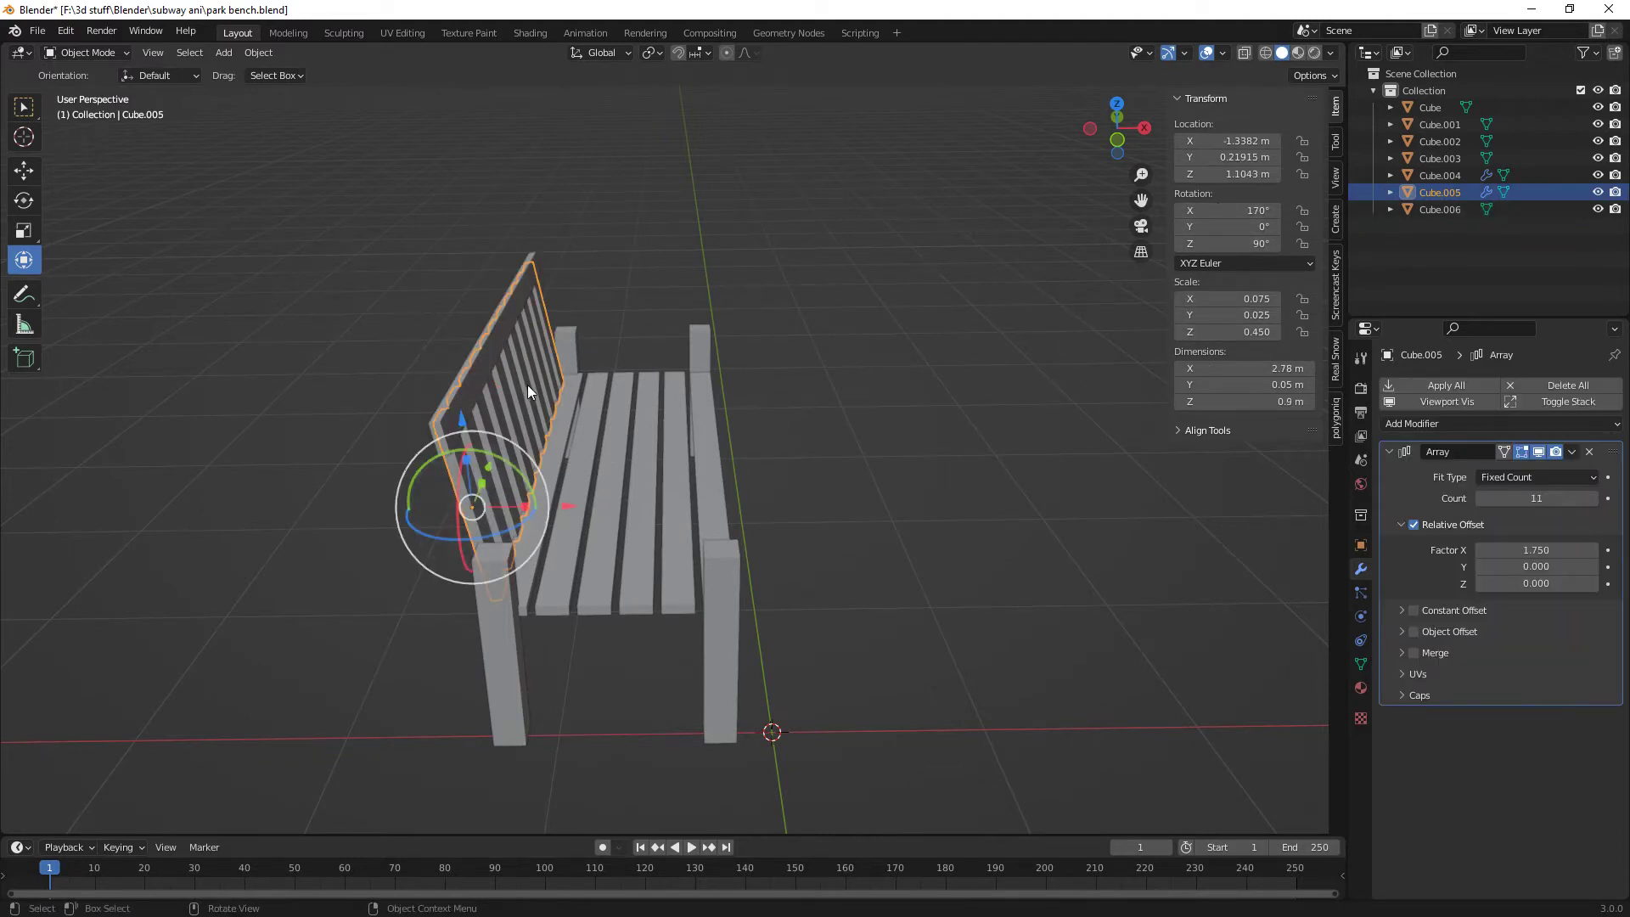
pyautogui.click(501, 328)
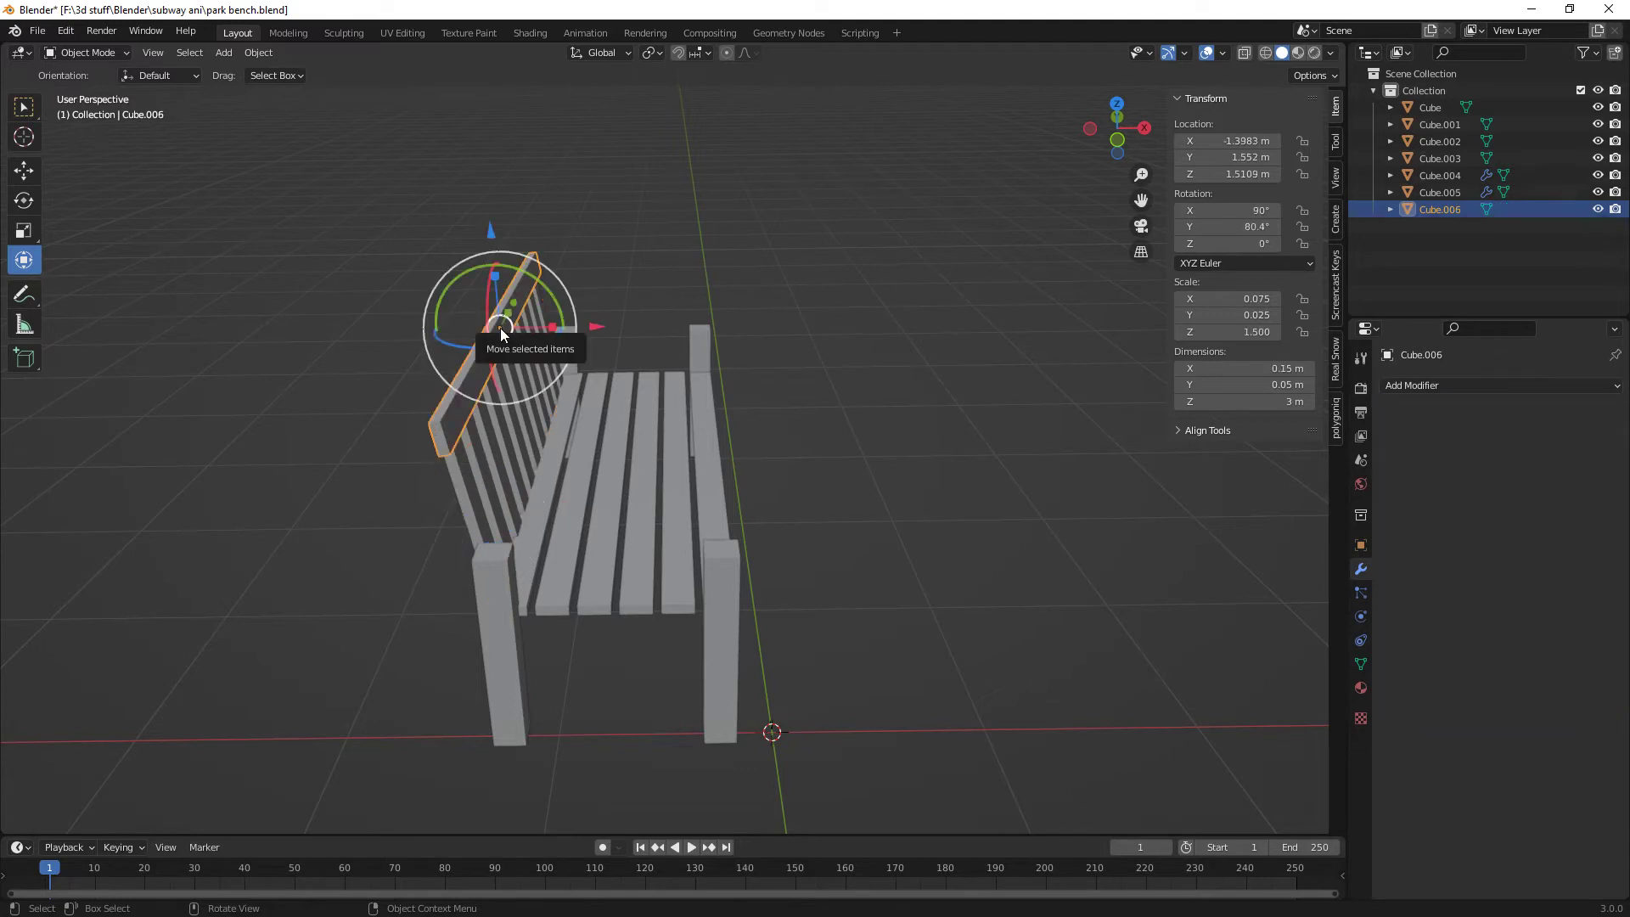
pyautogui.moveTo(664, 406); pyautogui.dragTo(667, 499, button='middle')
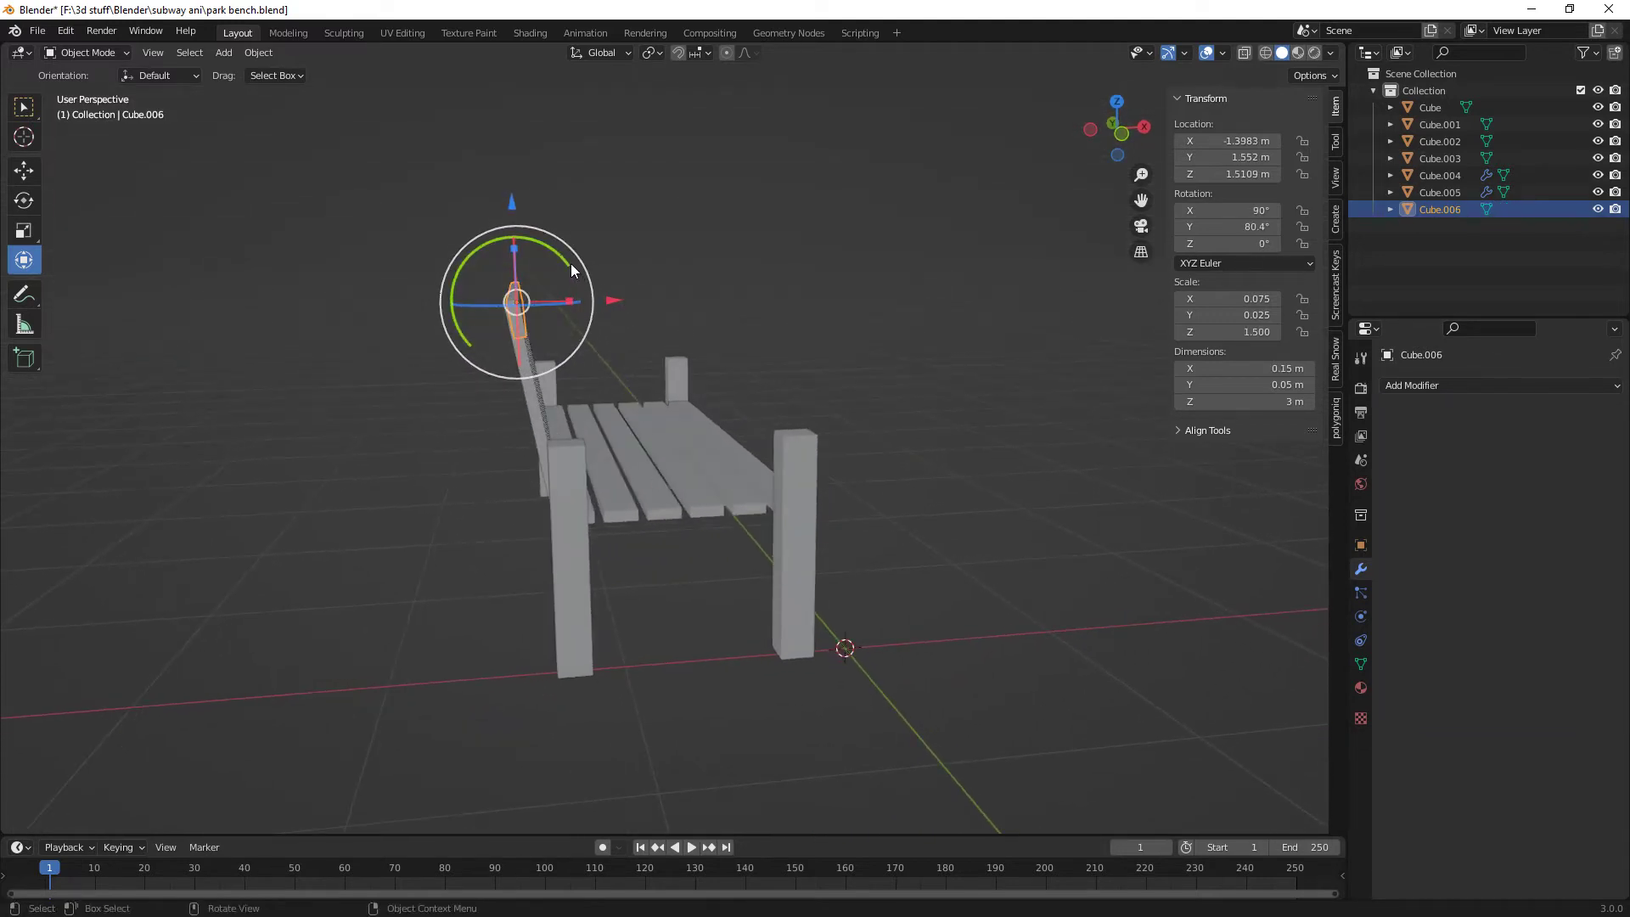
pyautogui.moveTo(567, 258); pyautogui.dragTo(611, 289)
pyautogui.moveTo(612, 289); pyautogui.dragTo(663, 466, button='middle')
pyautogui.moveTo(705, 567); pyautogui.dragTo(677, 589, button='middle')
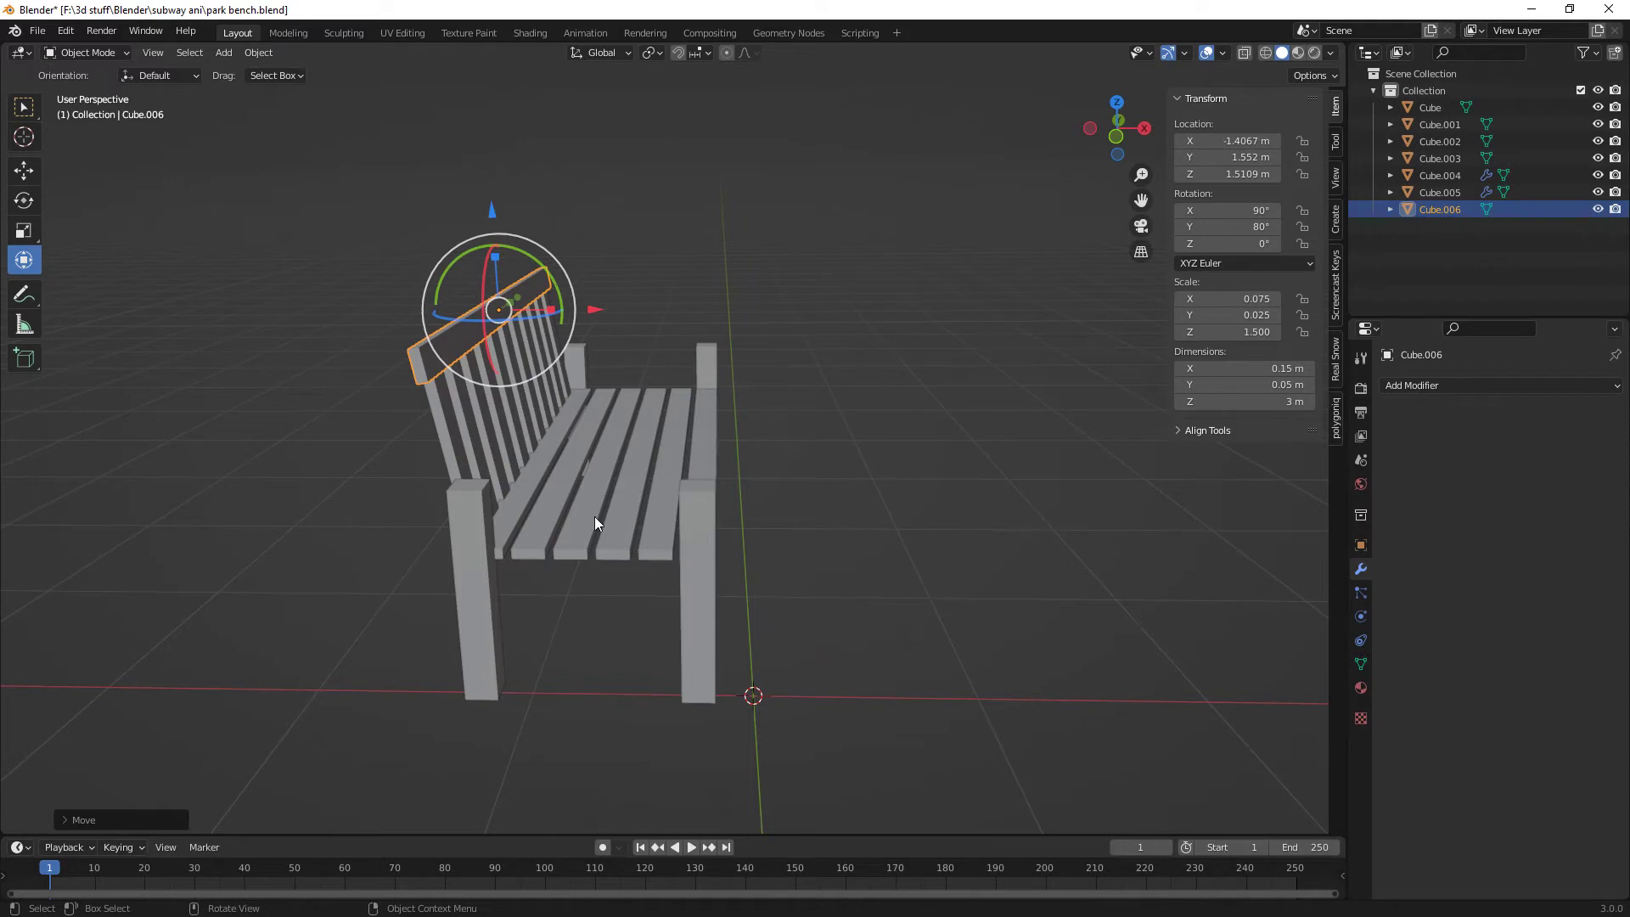
# - Thin the arrayed backrest slats by setting their Y dimension to 0.025 m
pyautogui.click(487, 441)
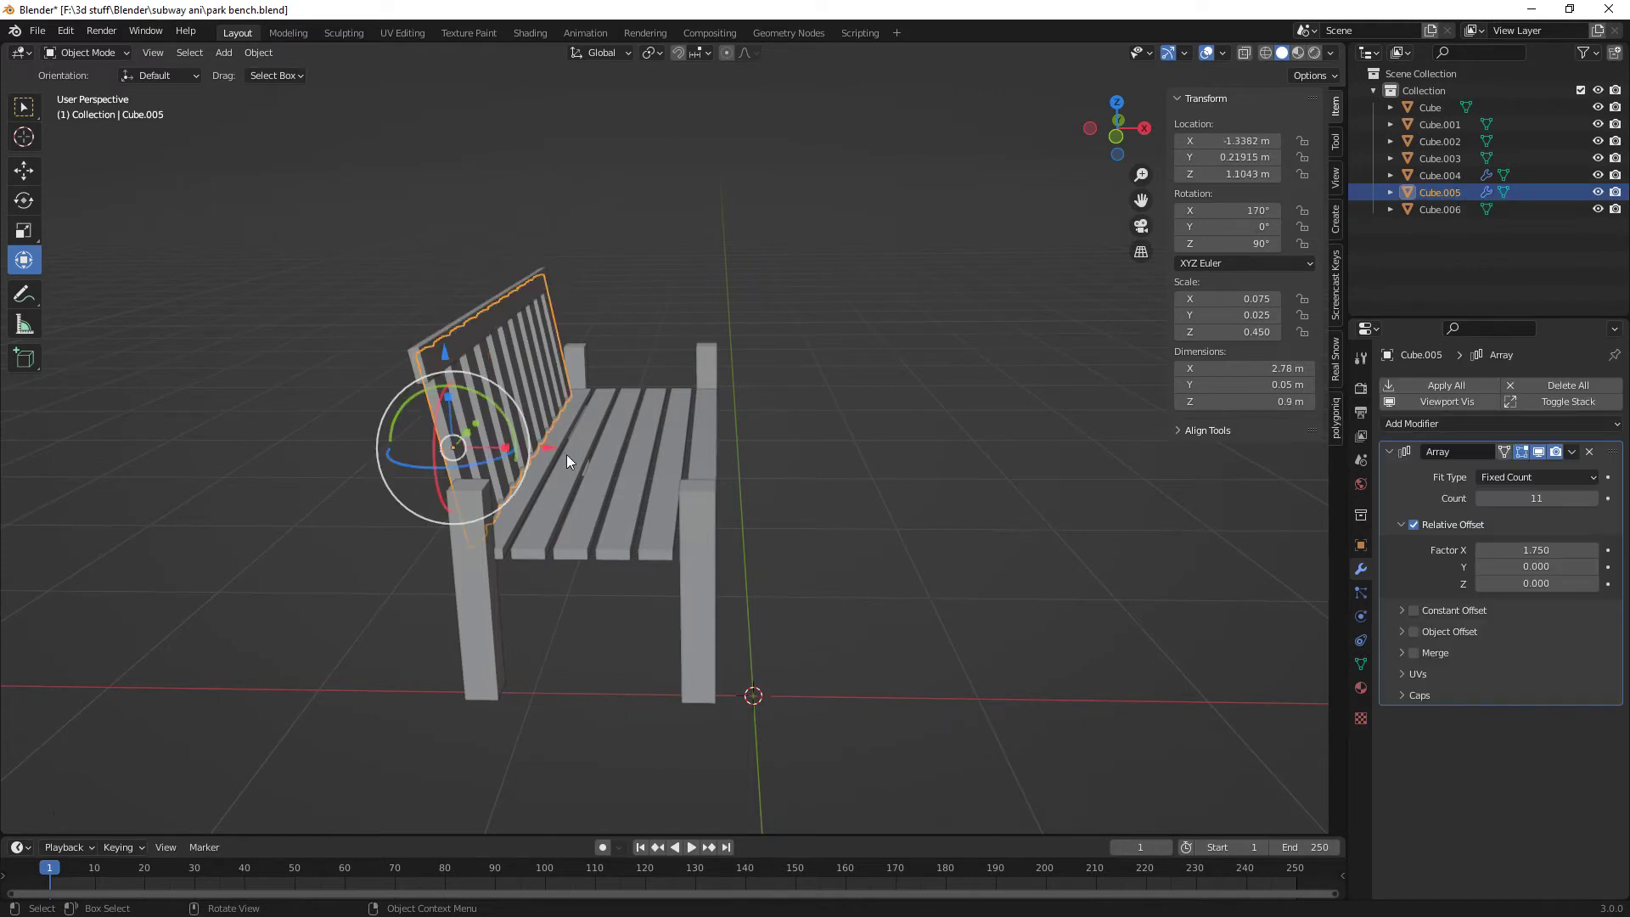
pyautogui.click(1283, 386)
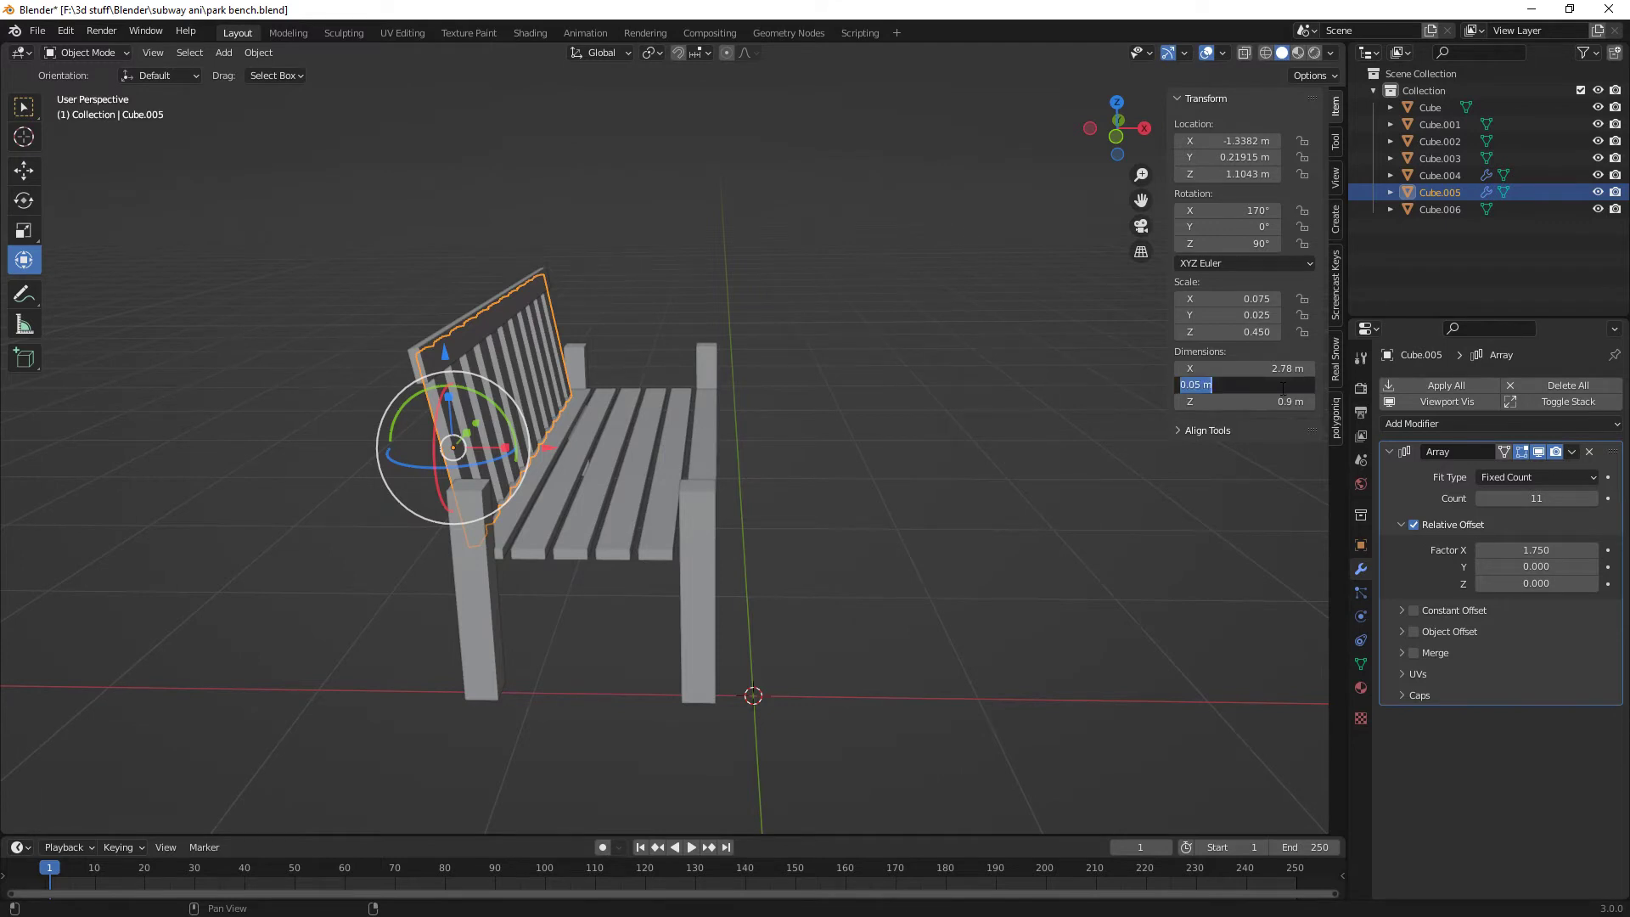
pyautogui.write('0.025')
pyautogui.press('Return')
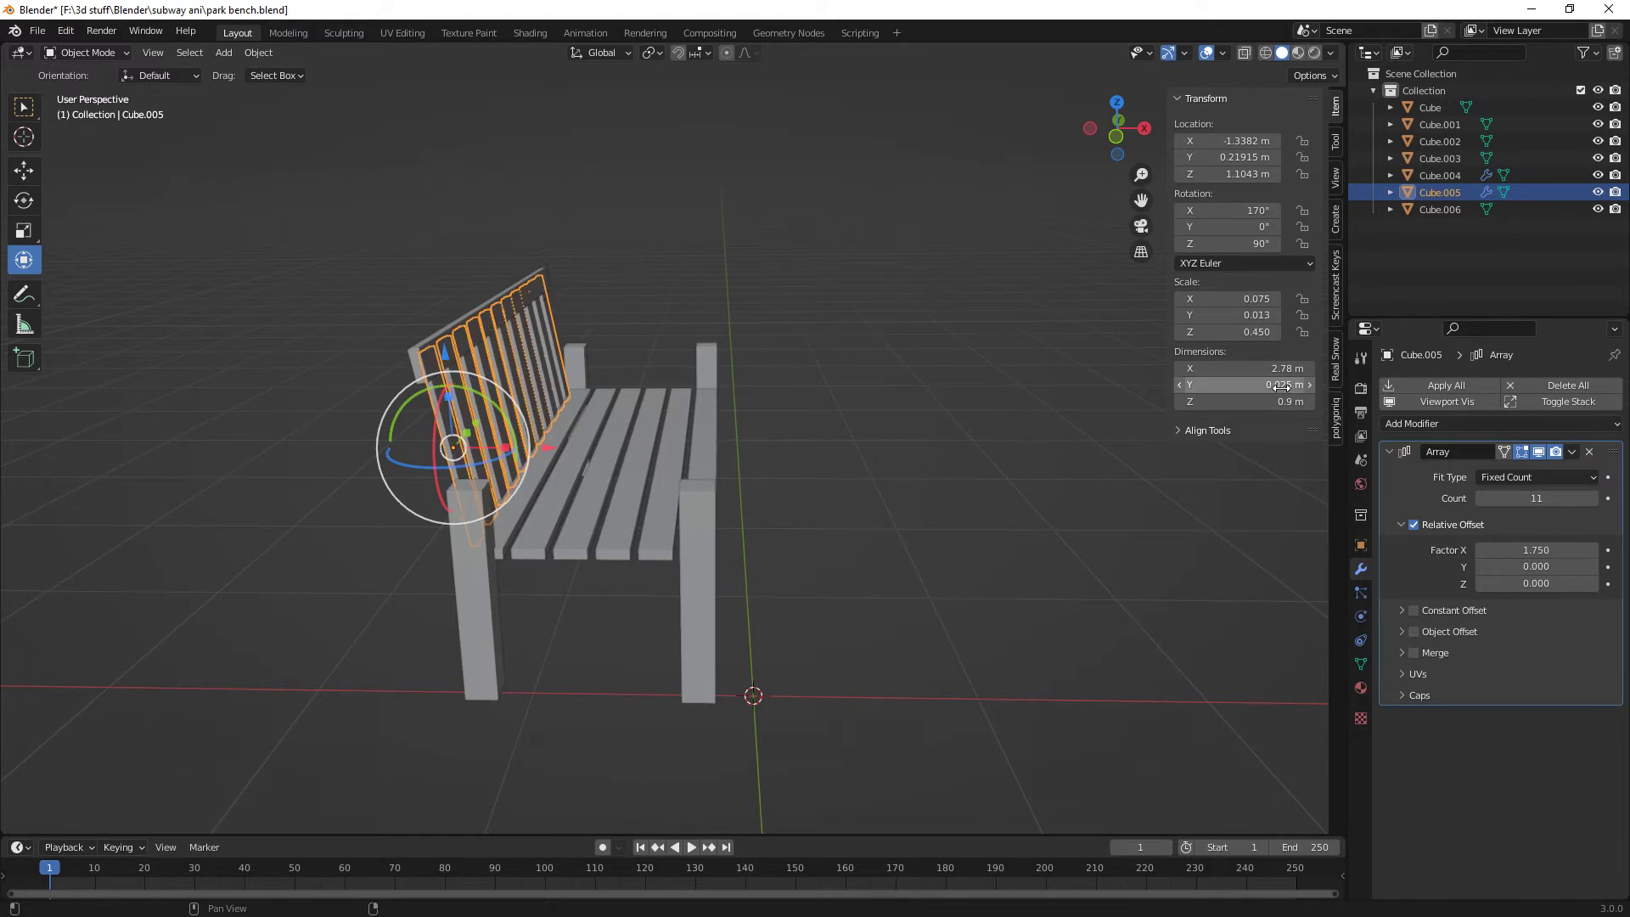
pyautogui.moveTo(674, 547); pyautogui.dragTo(735, 516, button='middle')
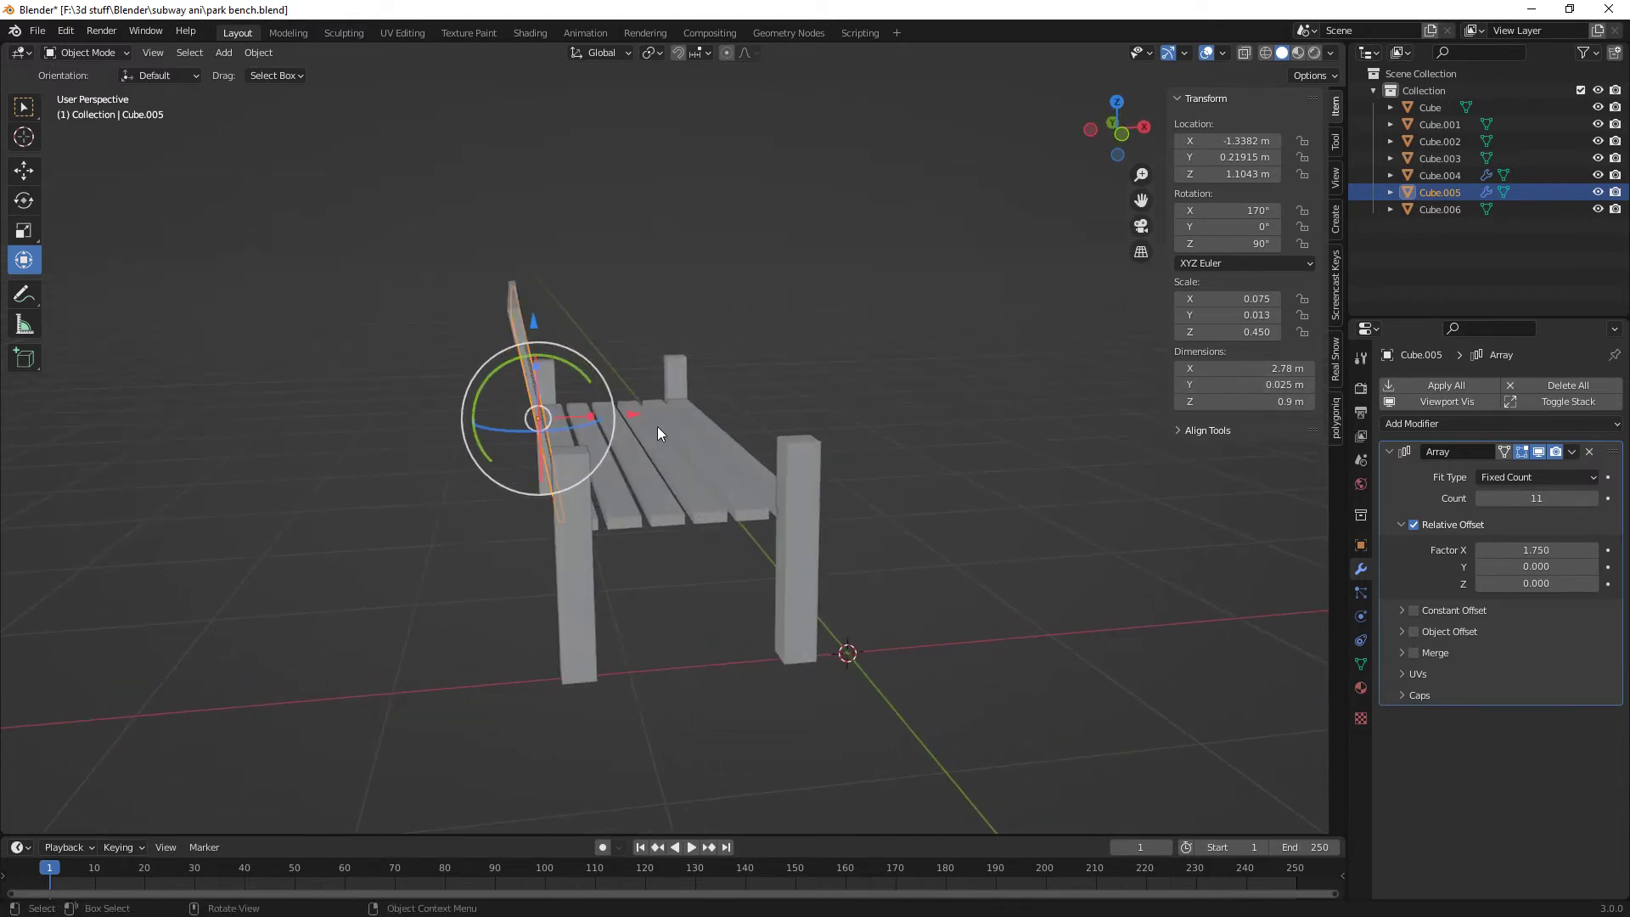
pyautogui.moveTo(924, 581); pyautogui.dragTo(881, 615, button='middle')
pyautogui.moveTo(833, 531); pyautogui.dragTo(924, 532, button='middle')
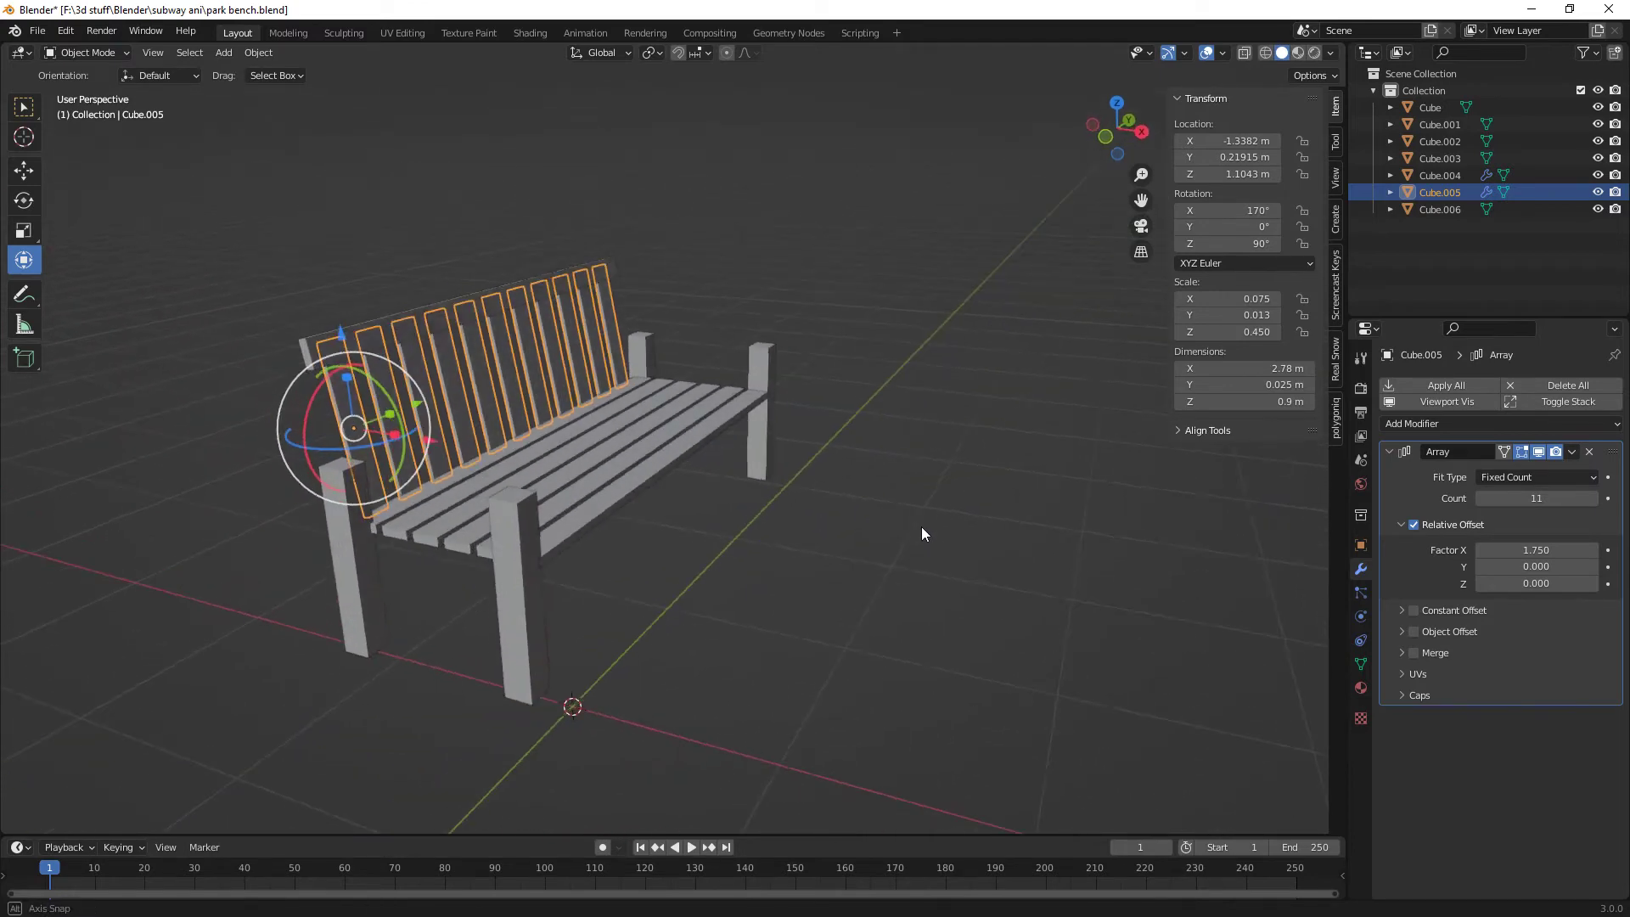
# - Set the X and Y dimensions of the rear post nearest the origin to 0.1 m
pyautogui.click(339, 491)
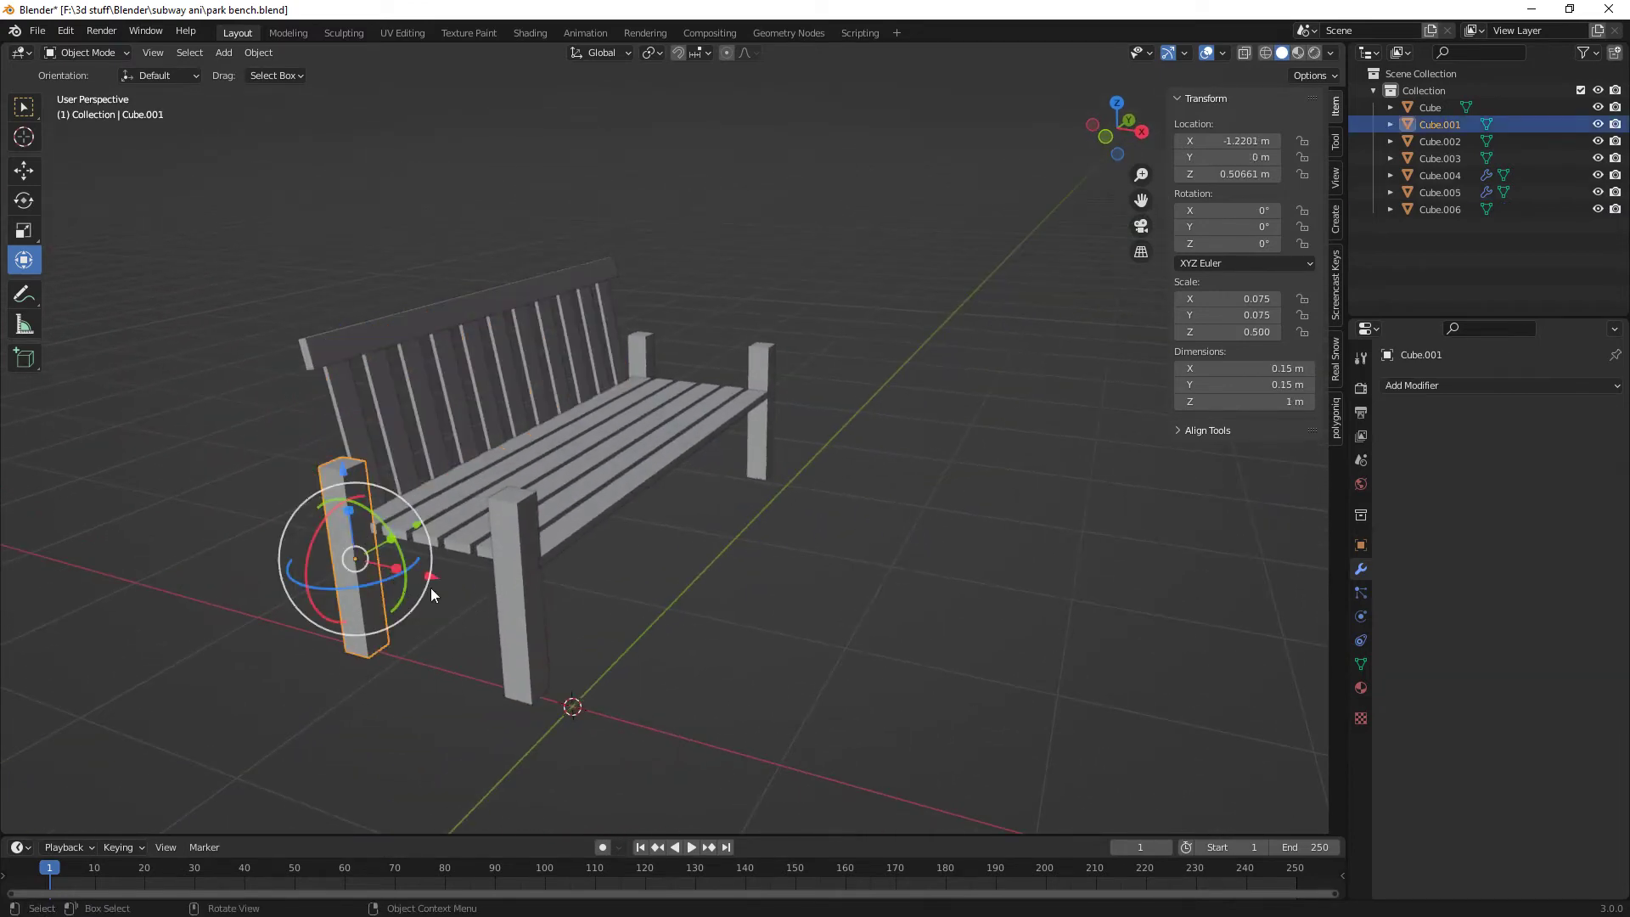
pyautogui.moveTo(431, 587); pyautogui.dragTo(523, 588, button='middle')
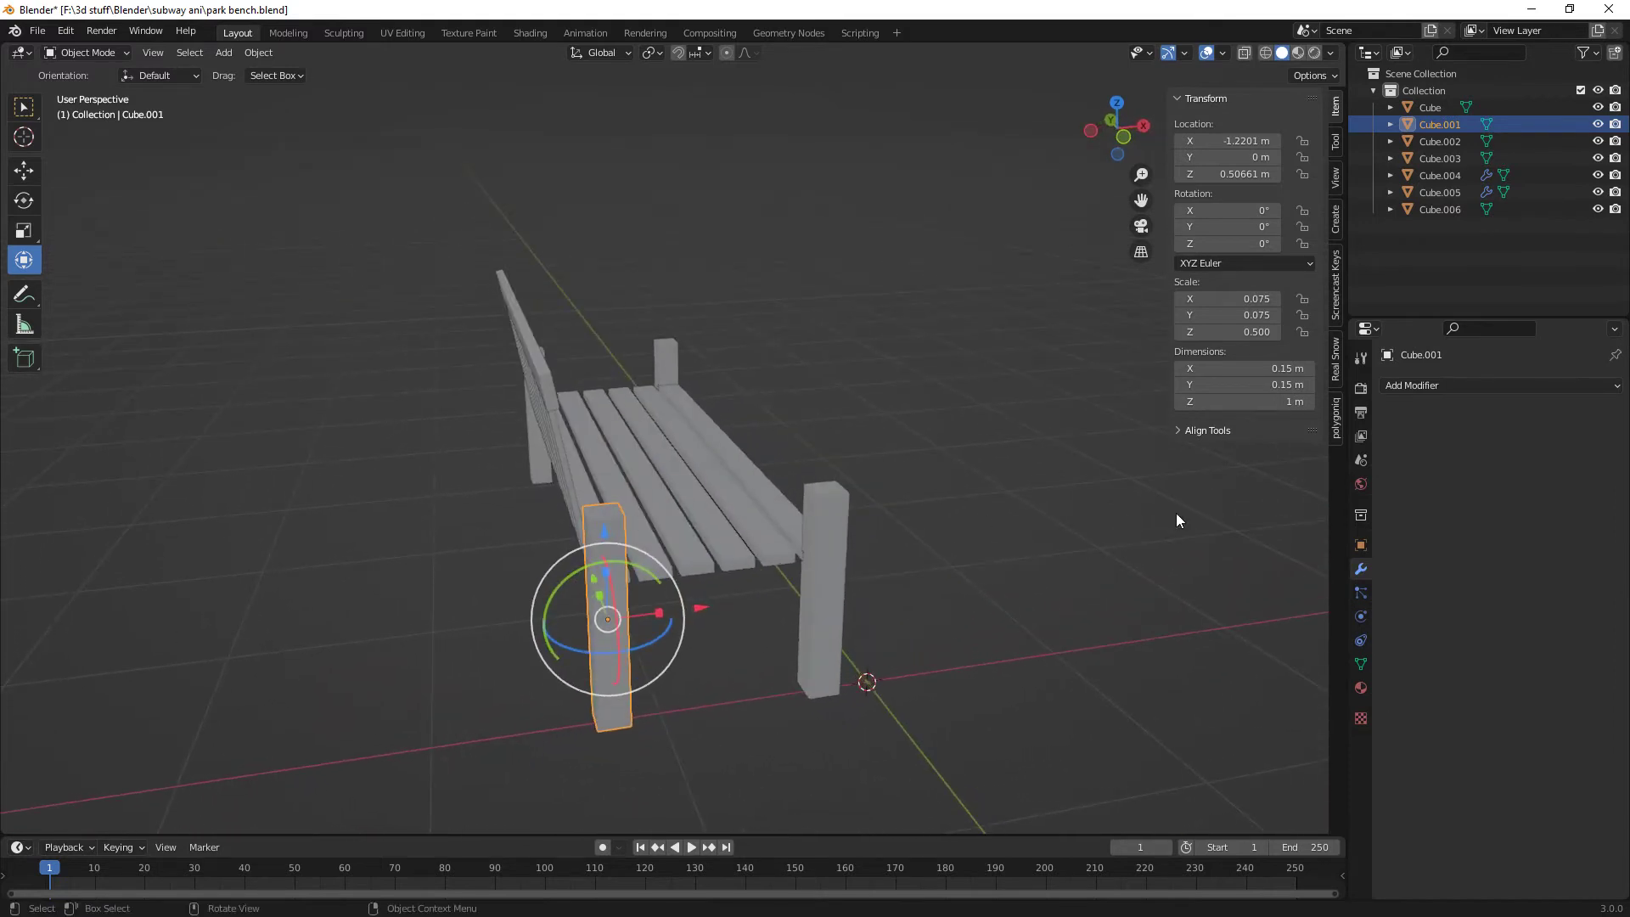
pyautogui.moveTo(1262, 491); pyautogui.dragTo(1256, 425, button='middle')
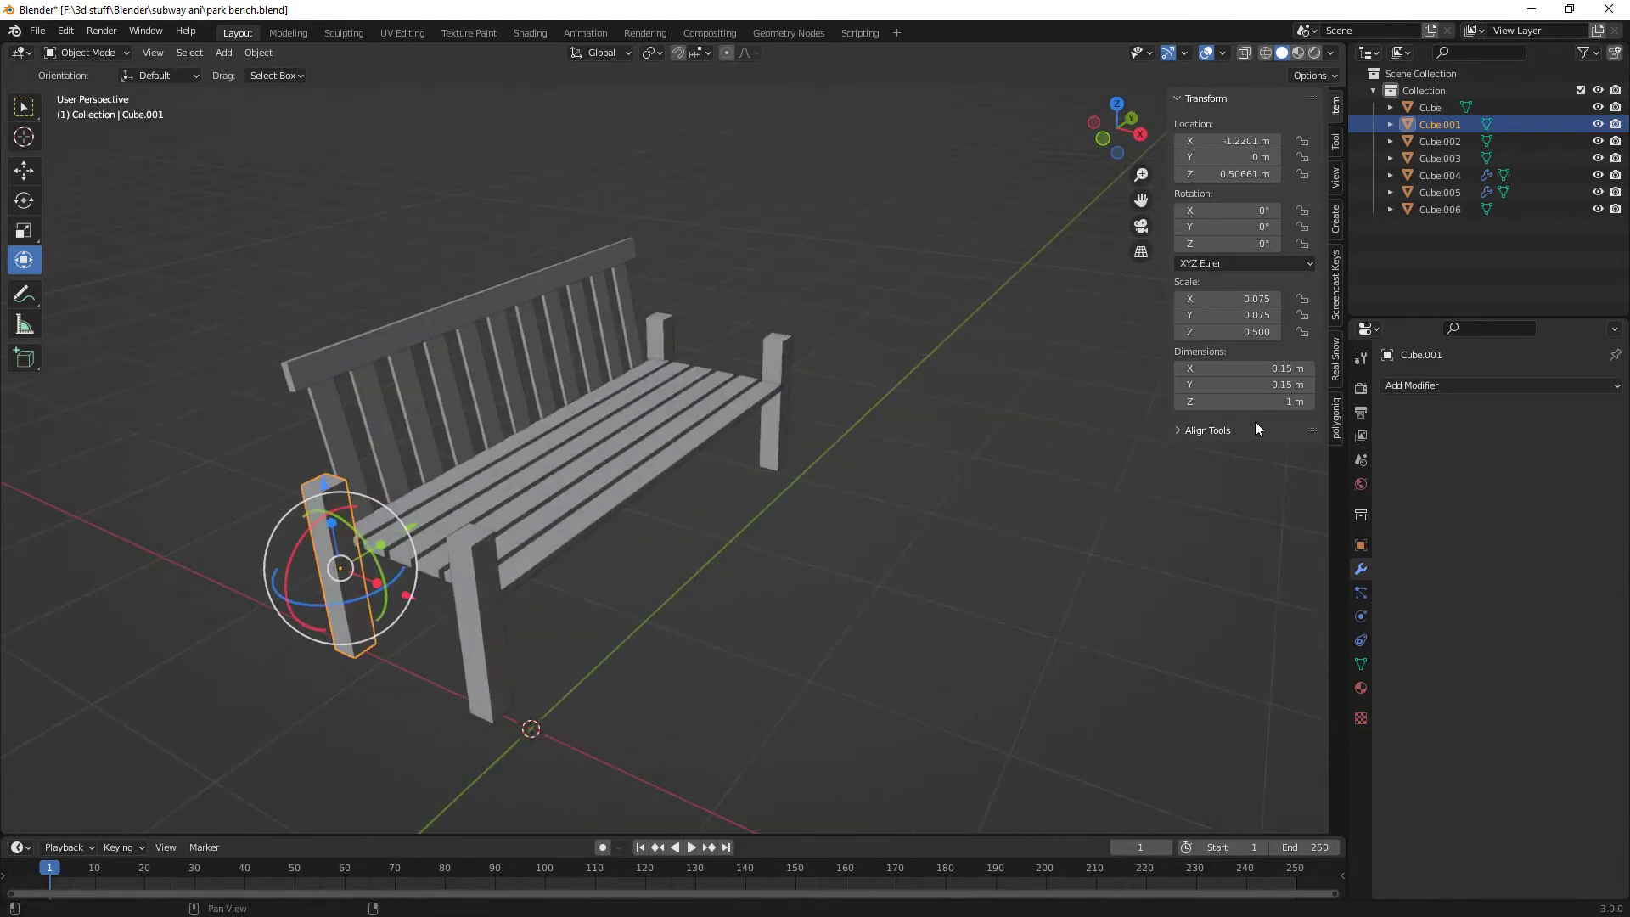
pyautogui.click(1282, 370)
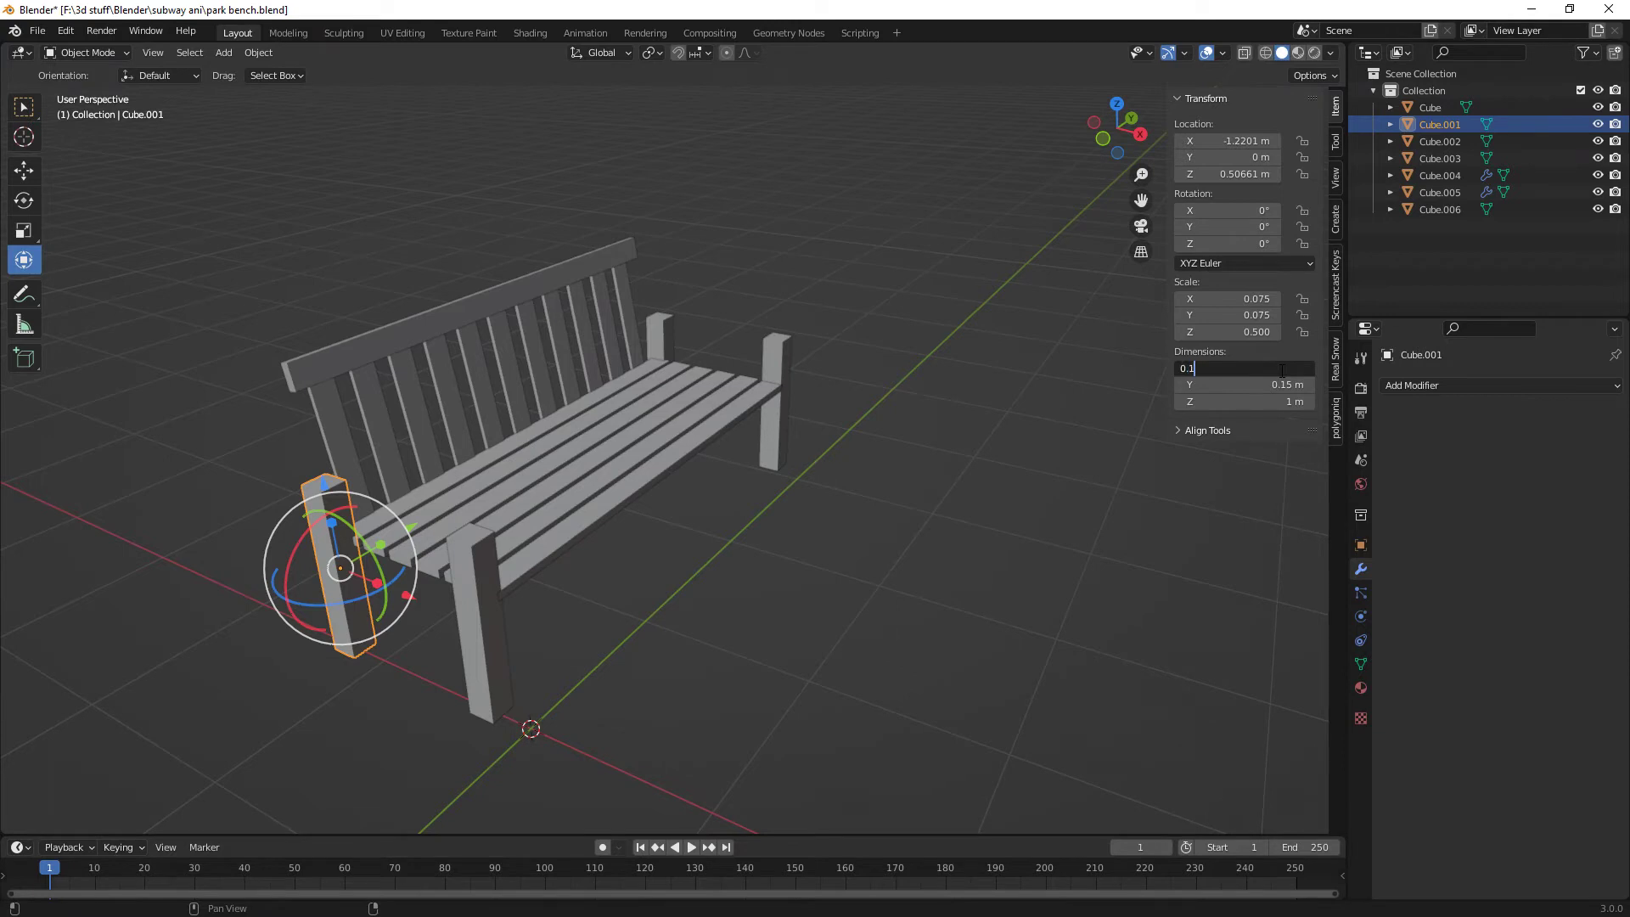
pyautogui.press('Return')
pyautogui.doubleClick(1282, 385)
pyautogui.write('0.1')
pyautogui.press('Return')
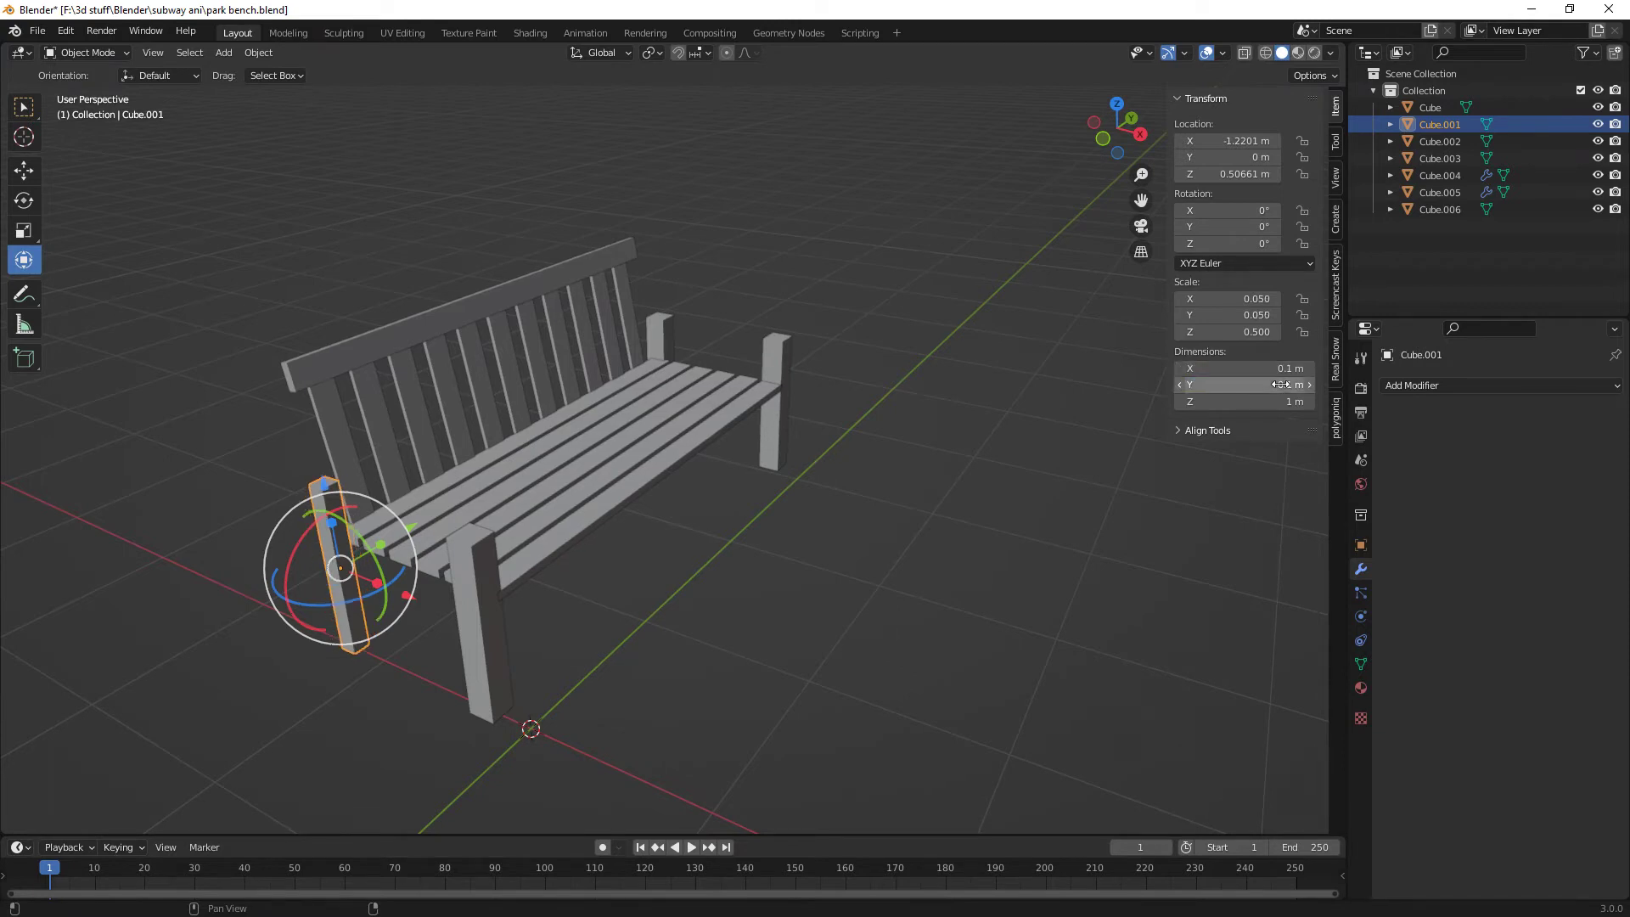
# - Set the X and Y dimensions of the front post nearest the origin to 0.1 m
pyautogui.click(471, 556)
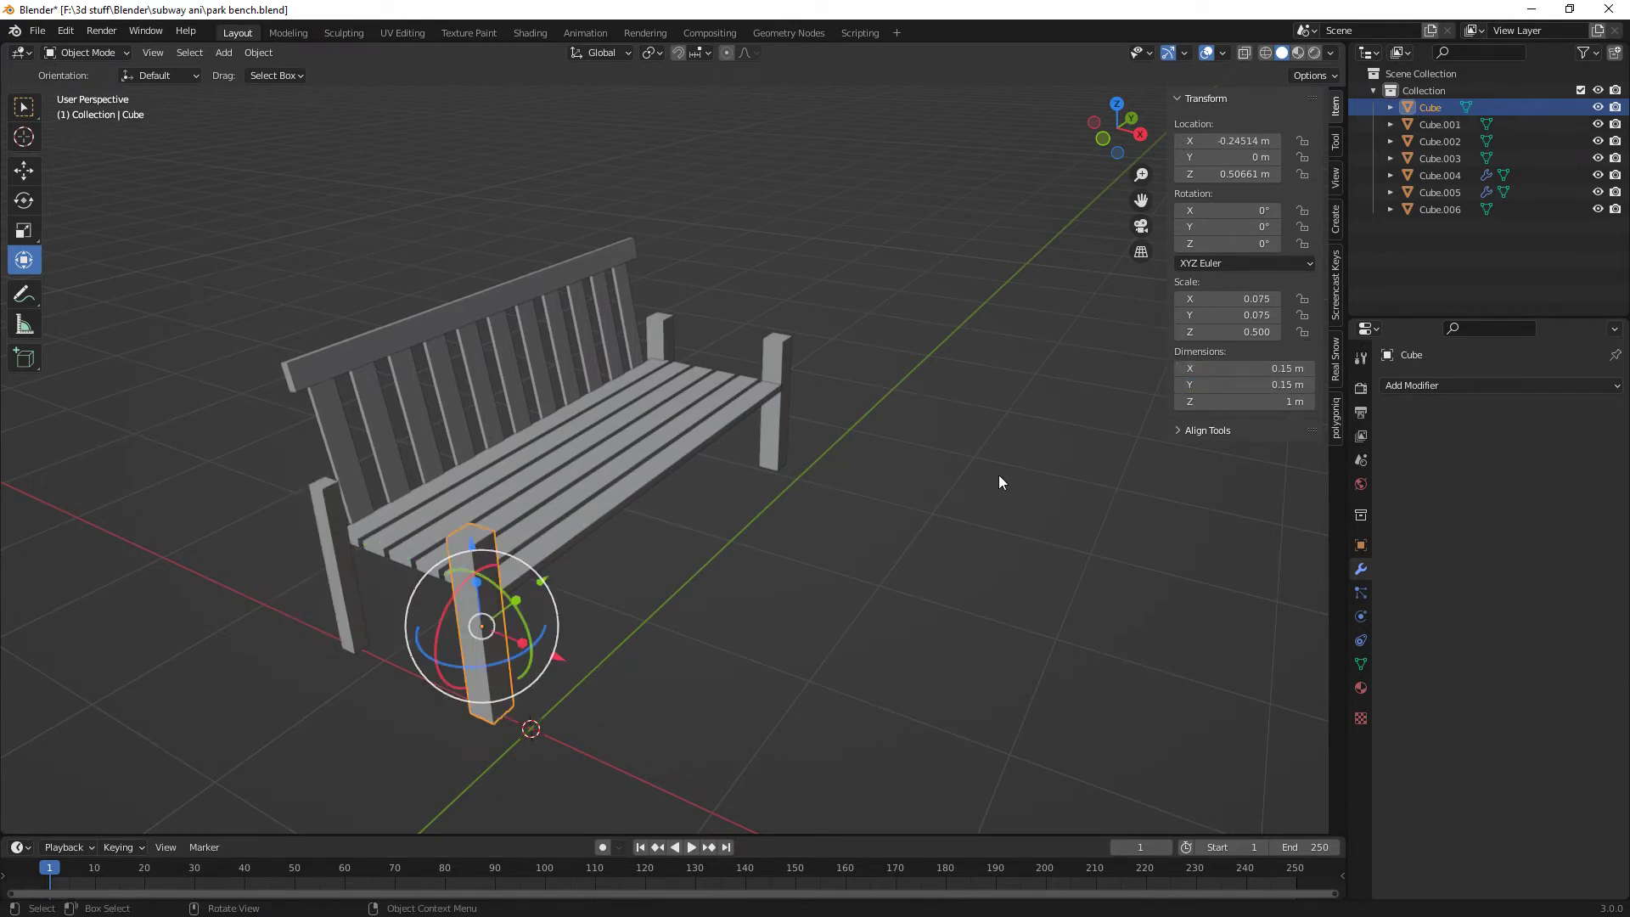
pyautogui.doubleClick(1269, 369)
pyautogui.write('0.1')
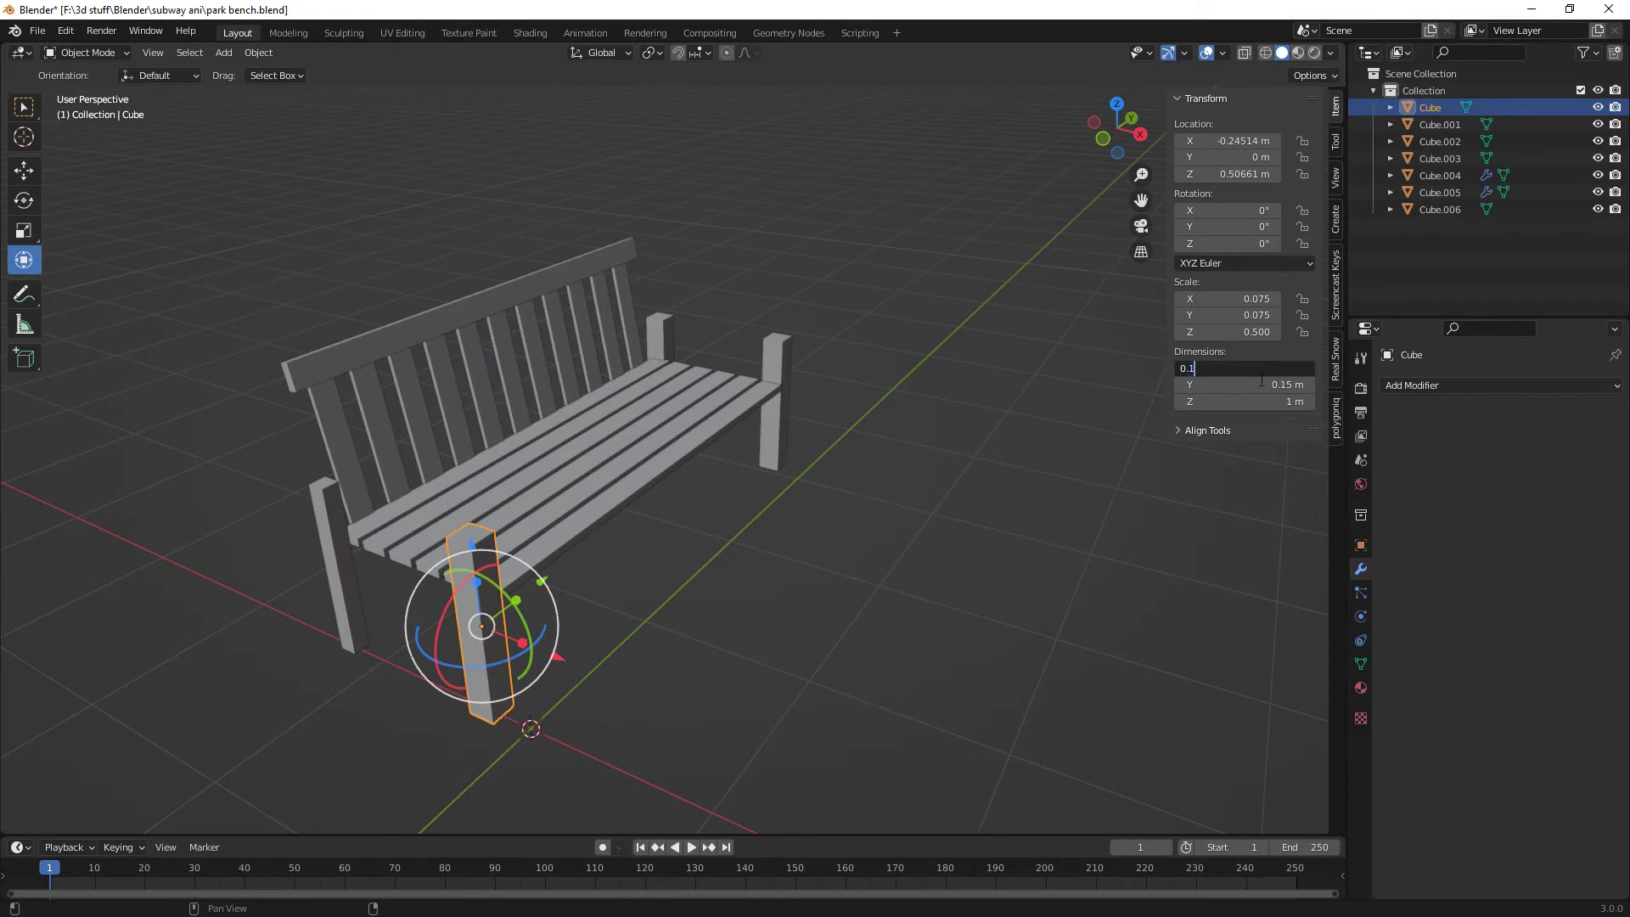
pyautogui.press('Return')
pyautogui.doubleClick(1262, 383)
pyautogui.write('0.1')
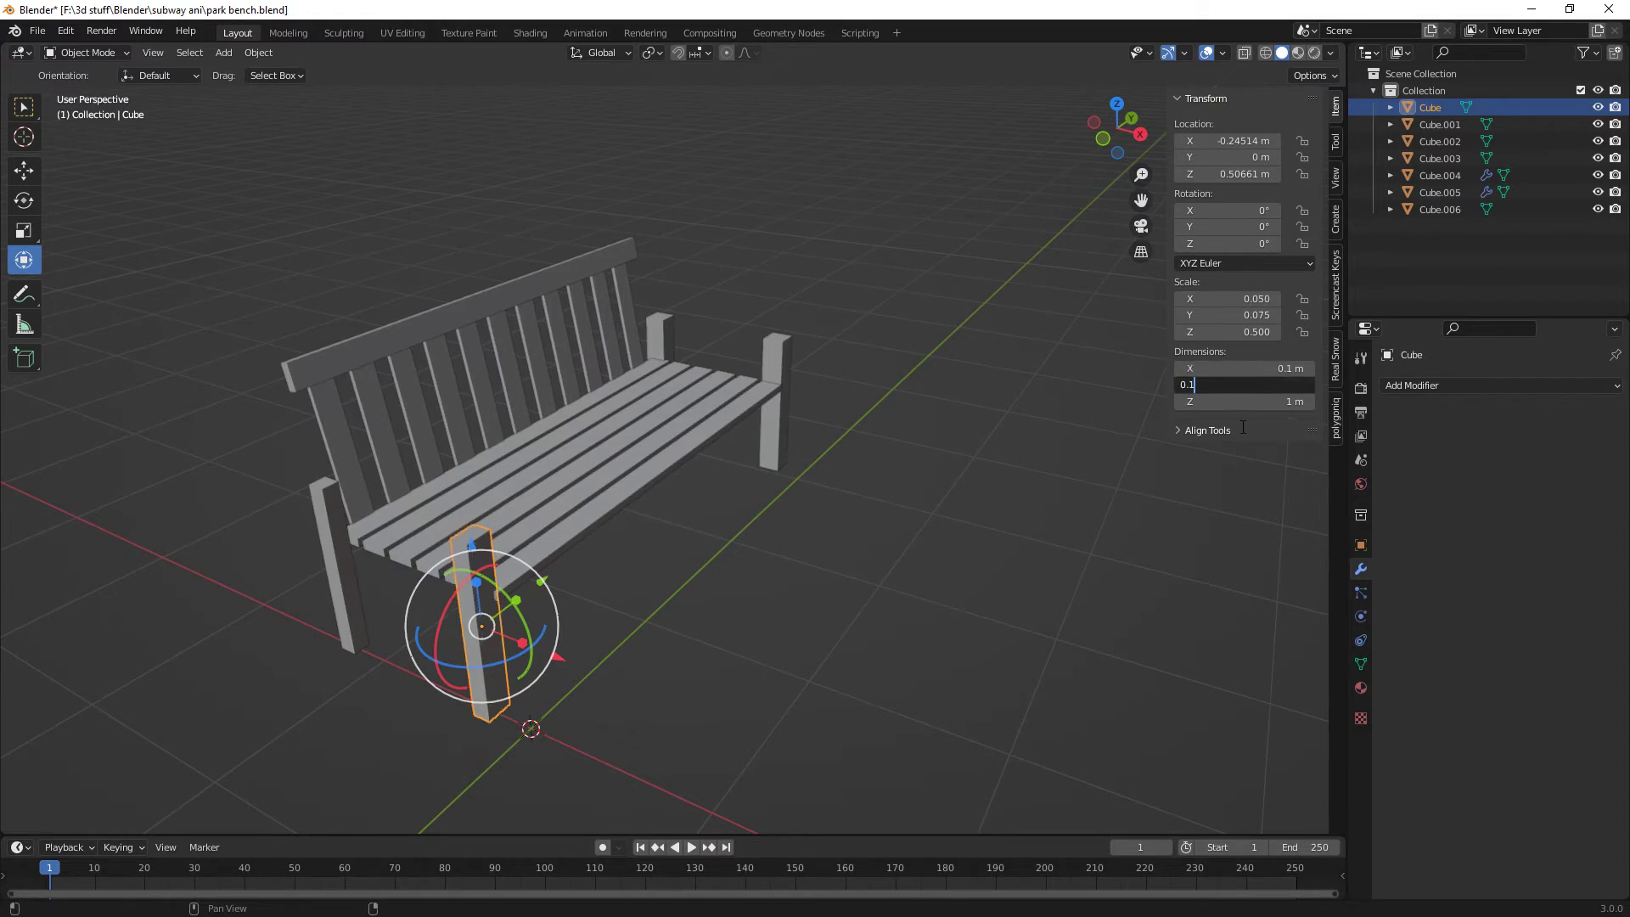
pyautogui.press('Return')
# - Set the X and Y dimensions of the front post at the far end of the bench to 0.1 m
pyautogui.click(788, 344)
pyautogui.doubleClick(1259, 368)
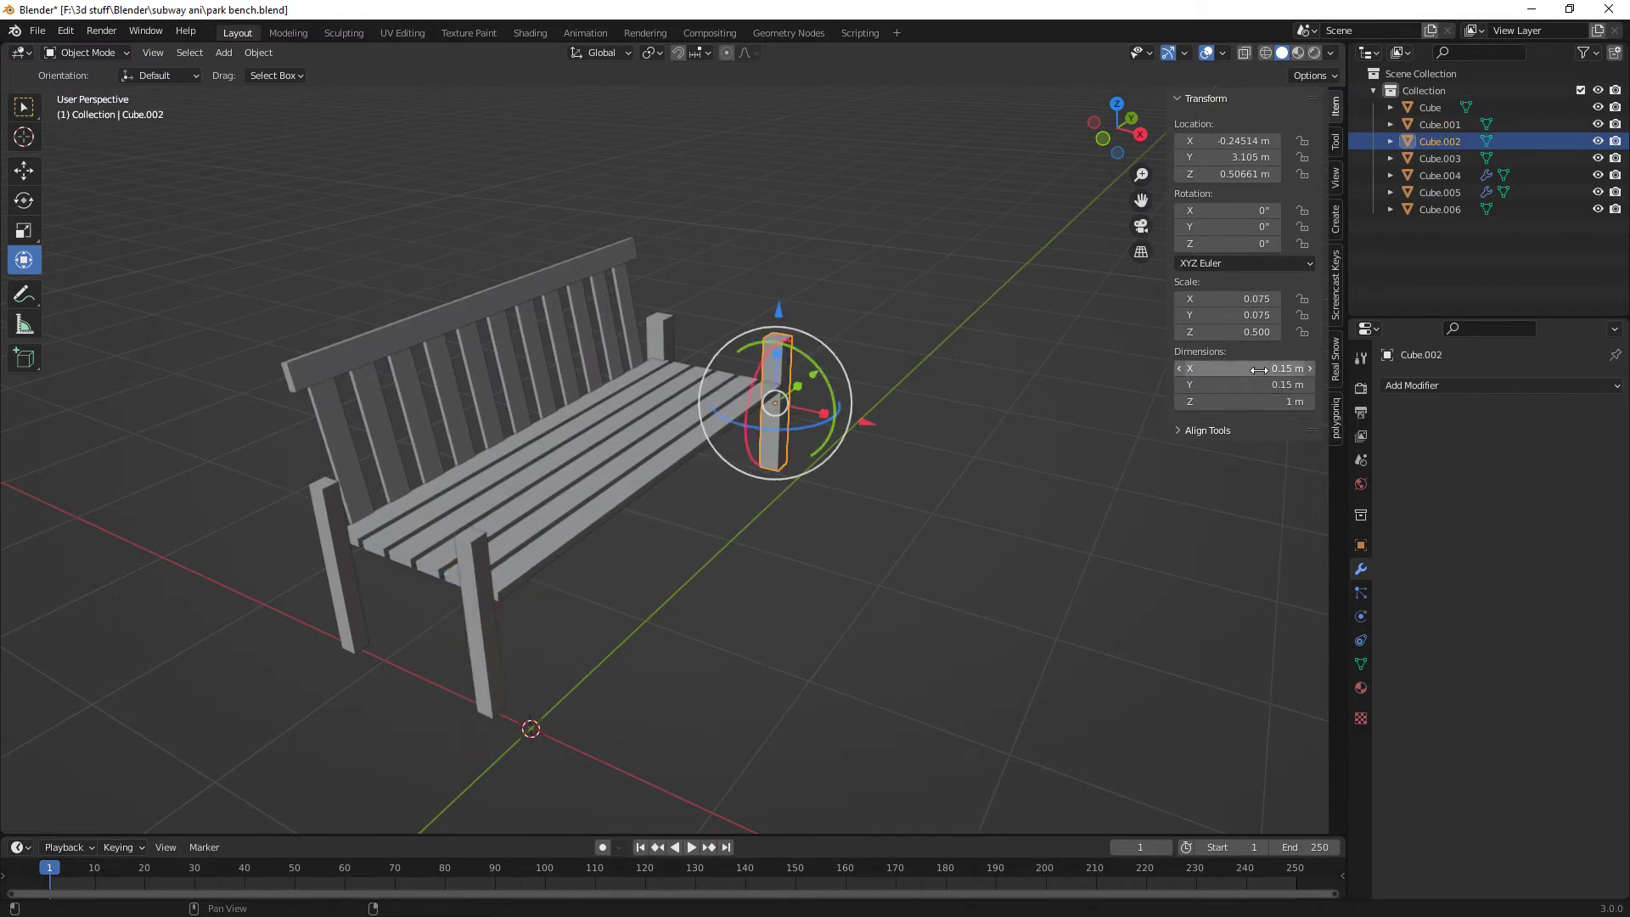
pyautogui.write('0.')
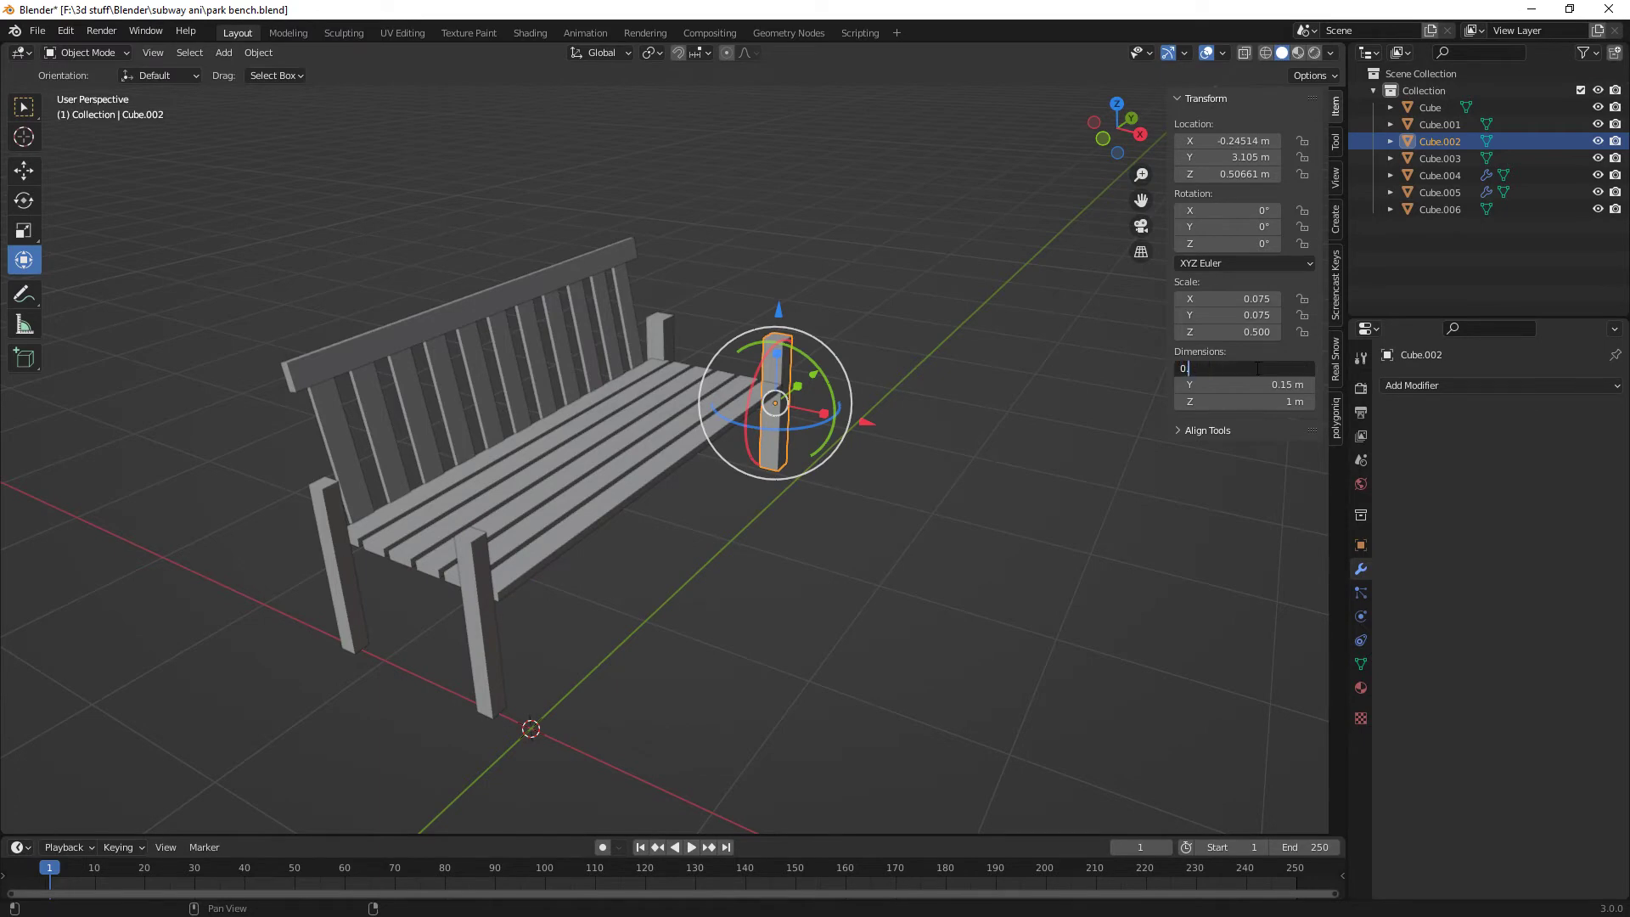
pyautogui.press('Return')
pyautogui.press('KP_0')
pyautogui.press('KP_Decimal')
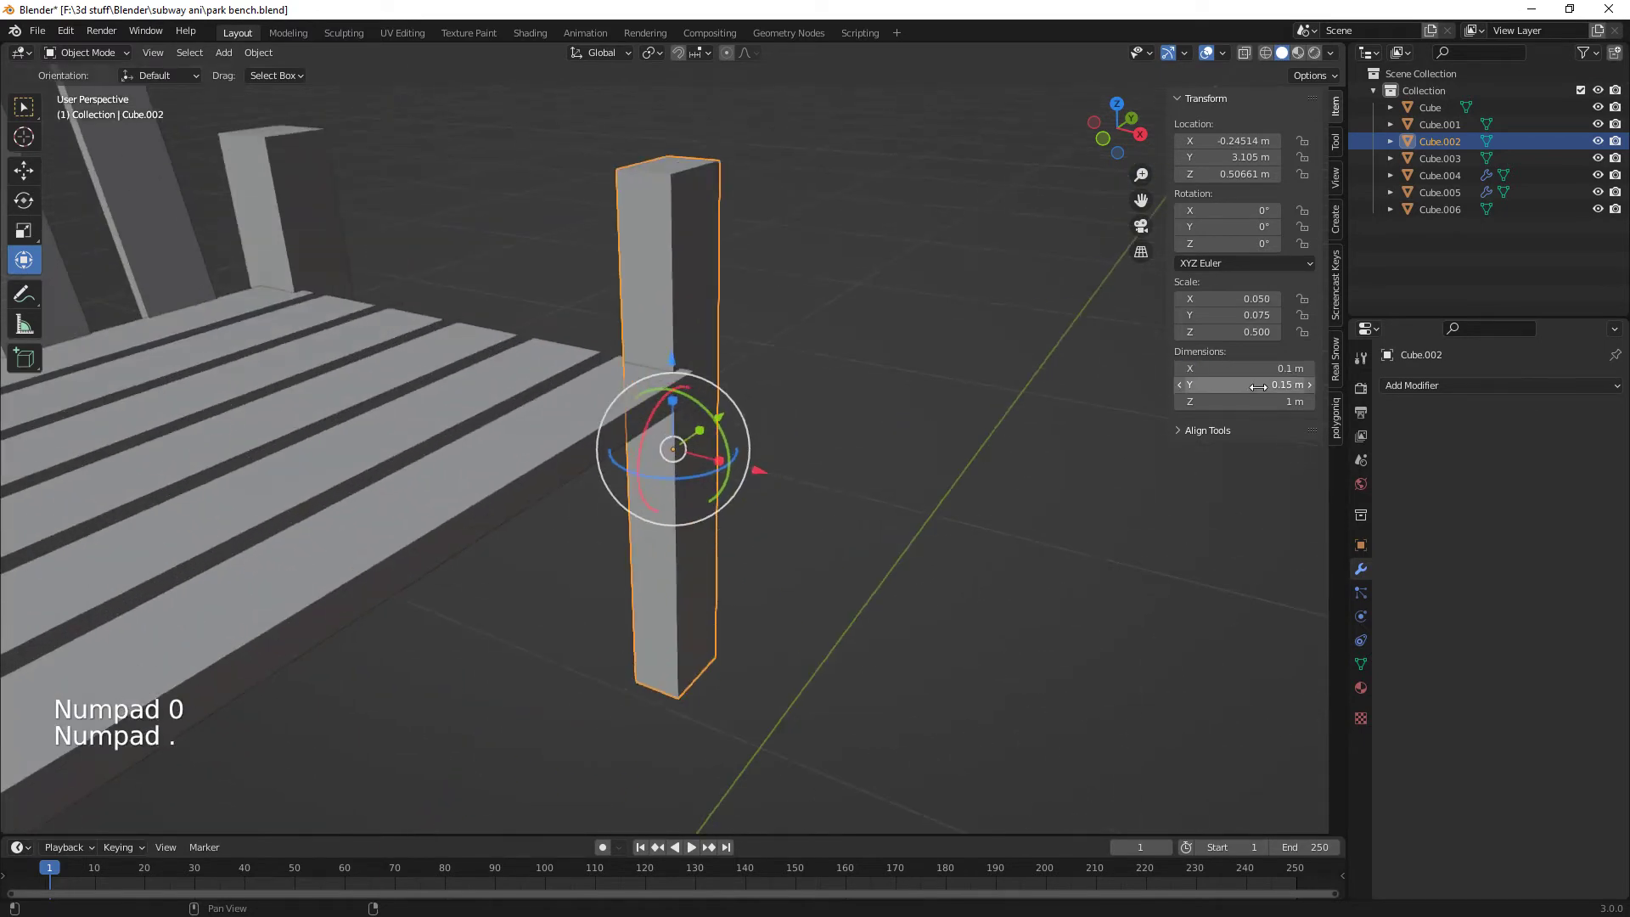
pyautogui.doubleClick(1258, 385)
pyautogui.write('0.1')
pyautogui.press('Return')
# - Set the Y and X dimensions of the rear post at the far end of the bench to 0.1 m
pyautogui.click(338, 227)
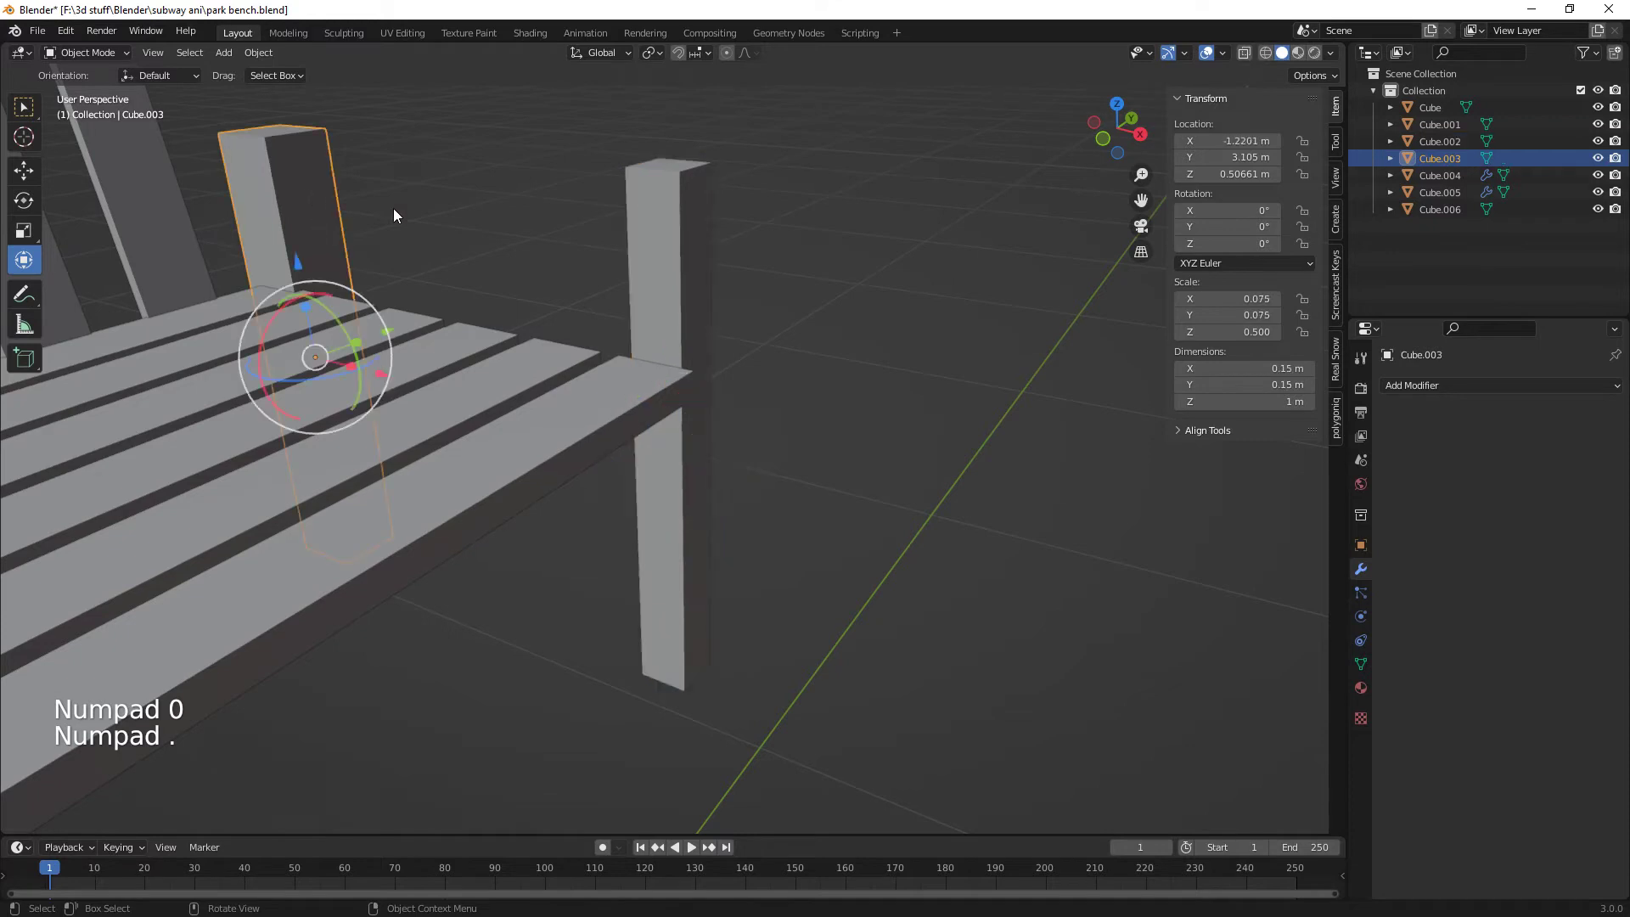
pyautogui.doubleClick(1282, 385)
pyautogui.write('0')
pyautogui.press('Return')
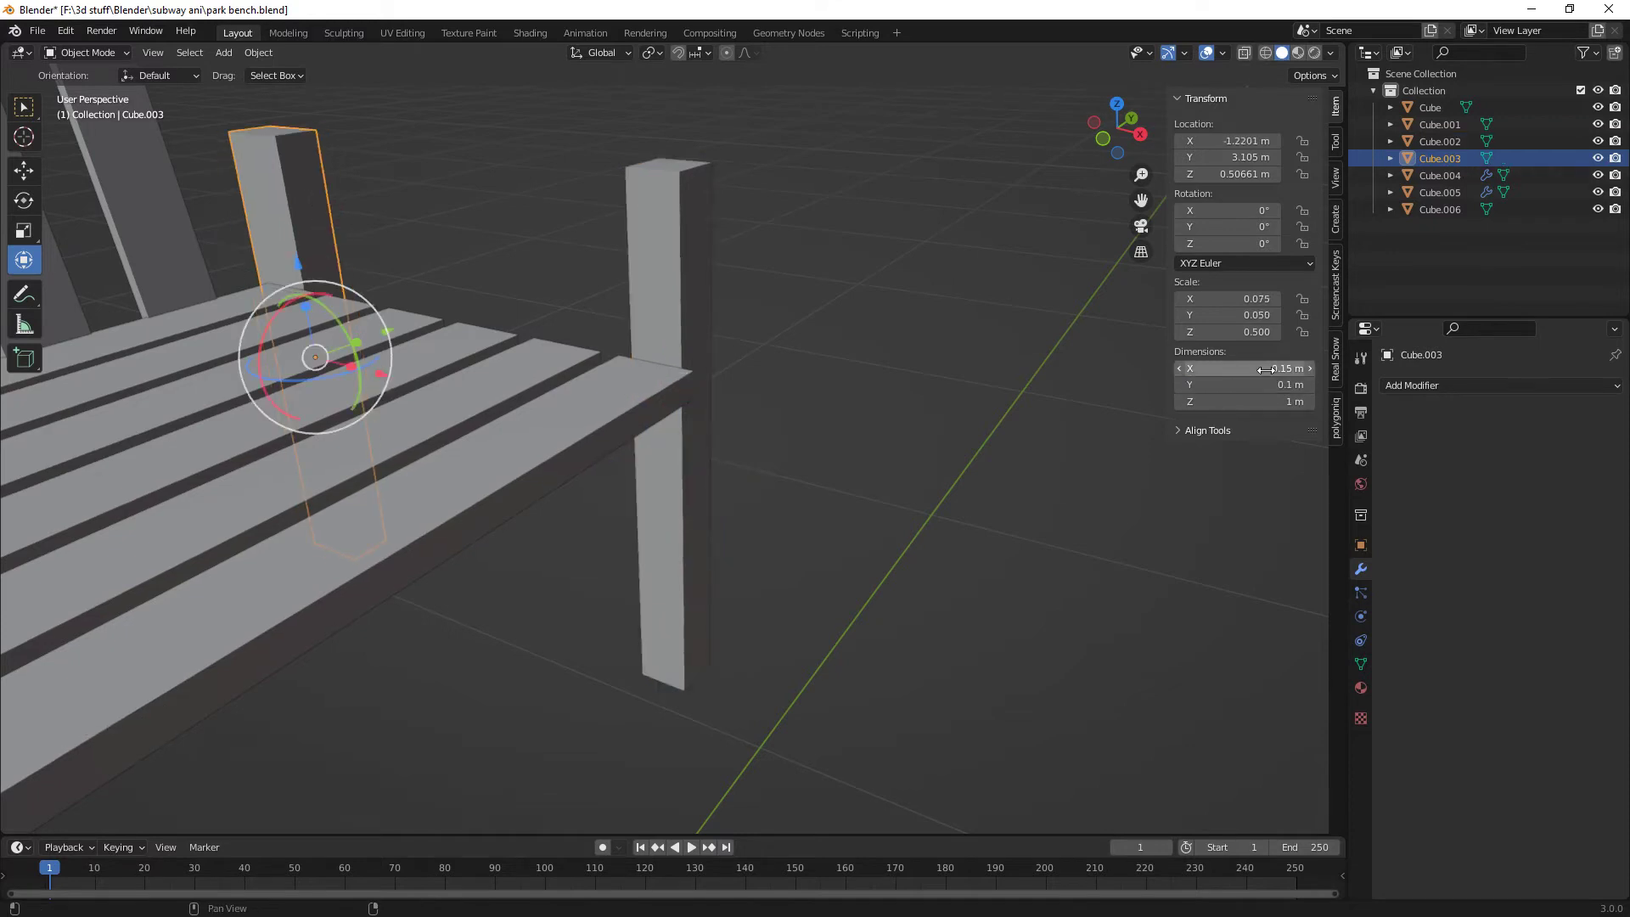
pyautogui.doubleClick(1268, 369)
pyautogui.write('0.1')
pyautogui.press('Return')
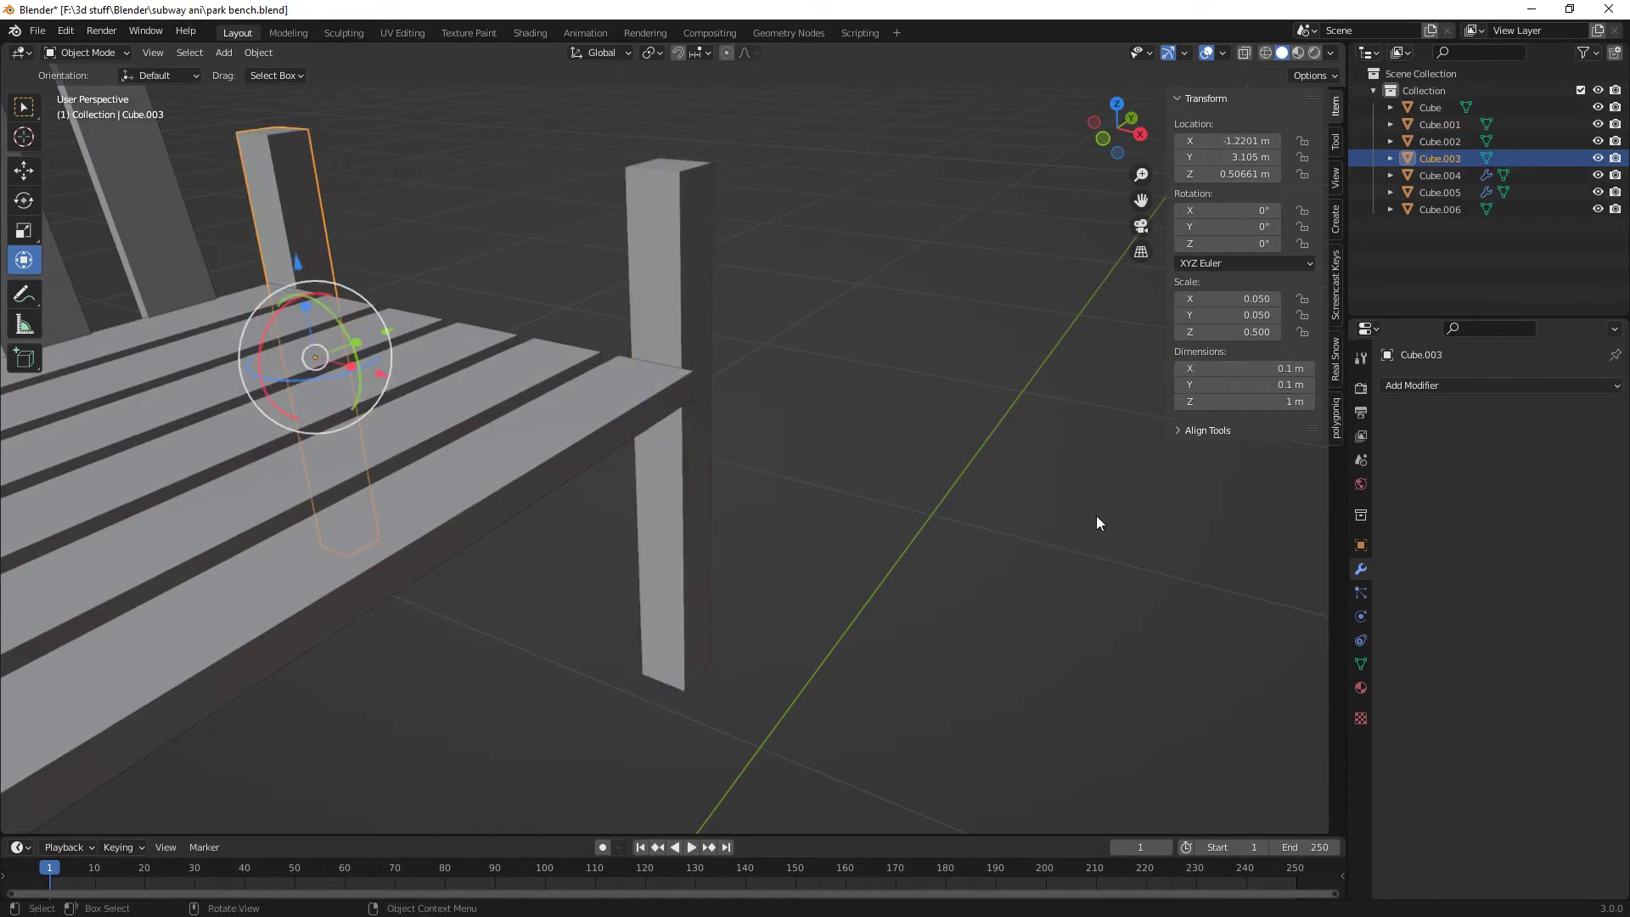
# - Select both rear posts of the bench and enter Edit Mode on them together
pyautogui.moveTo(1097, 523); pyautogui.dragTo(1228, 593, button='middle')
pyautogui.scroll(-4, 960, 518)
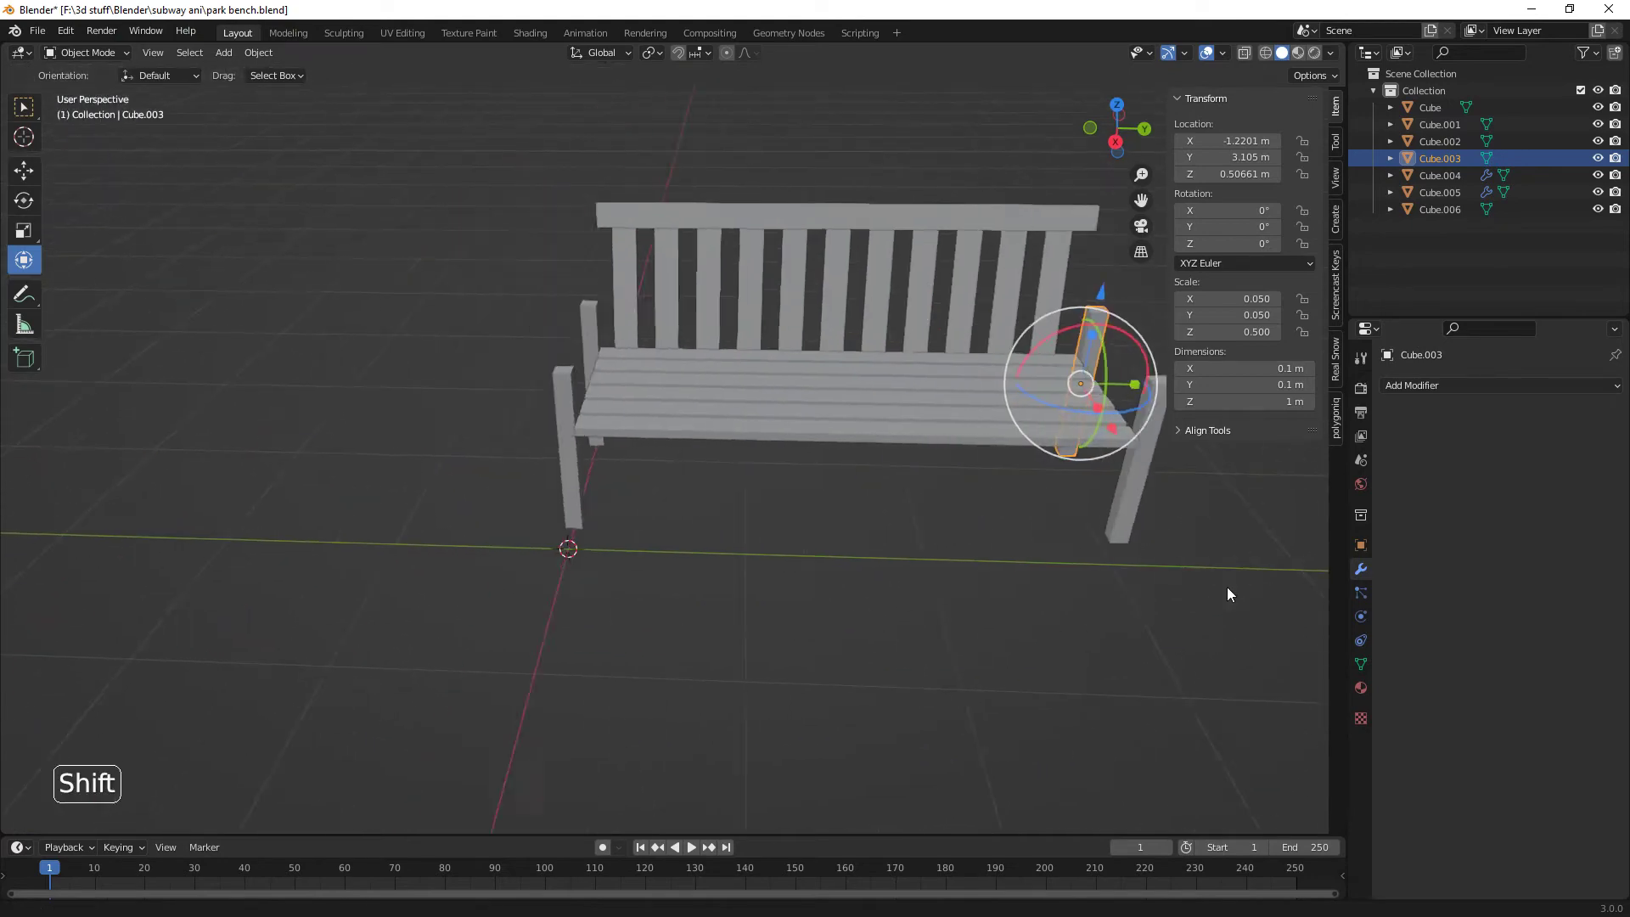
pyautogui.moveTo(943, 592); pyautogui.dragTo(1095, 546, button='middle')
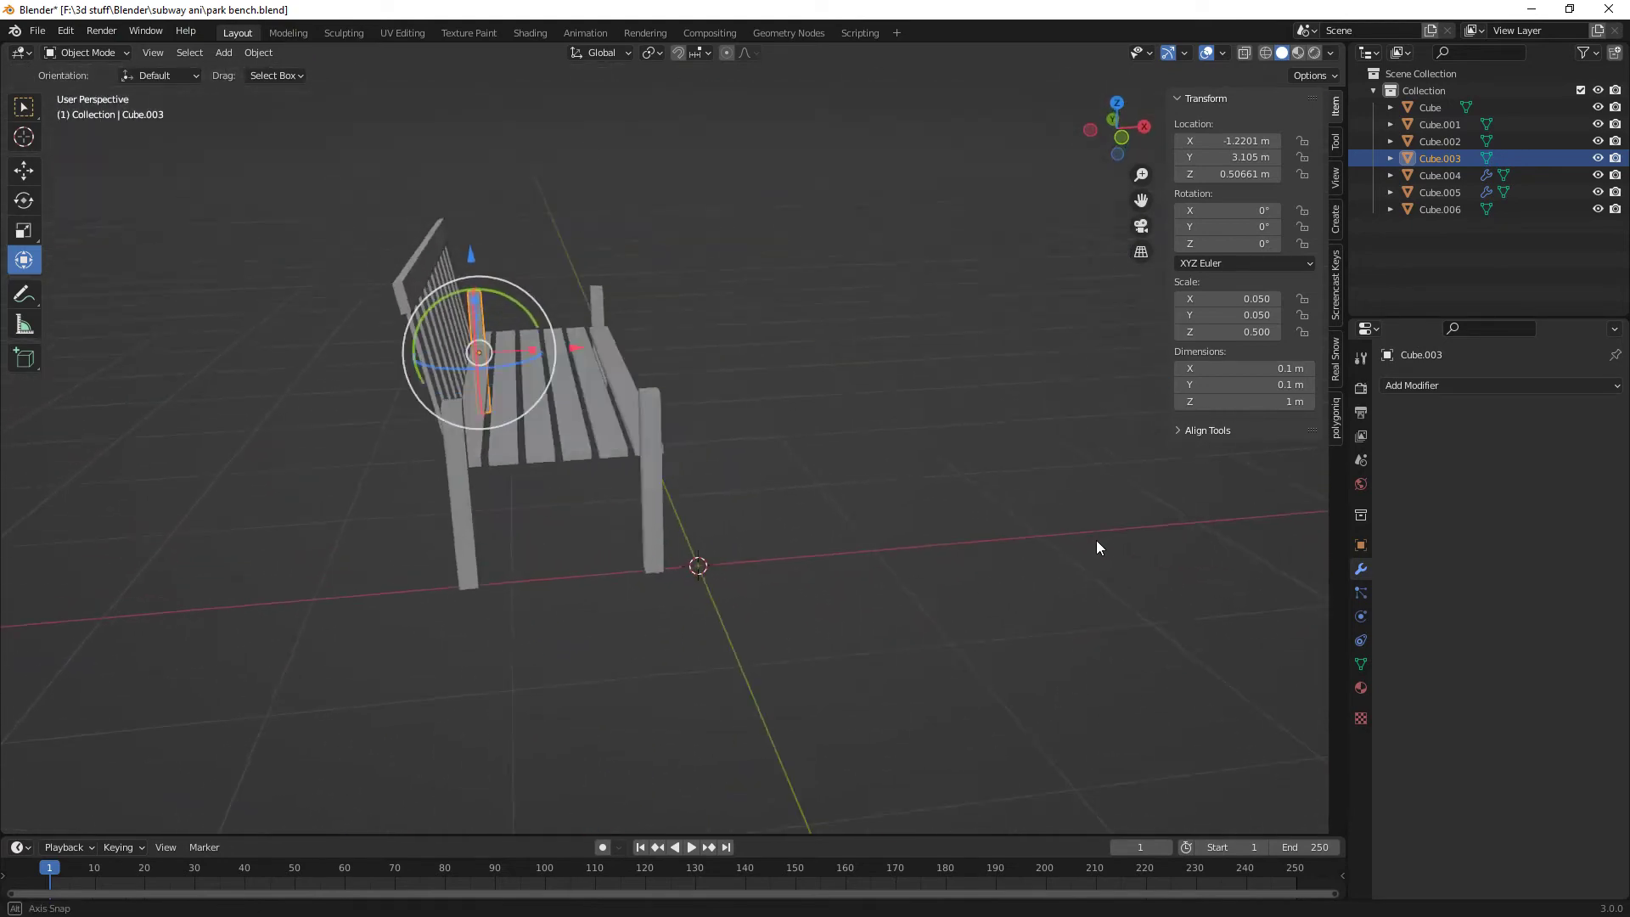
pyautogui.click(468, 506)
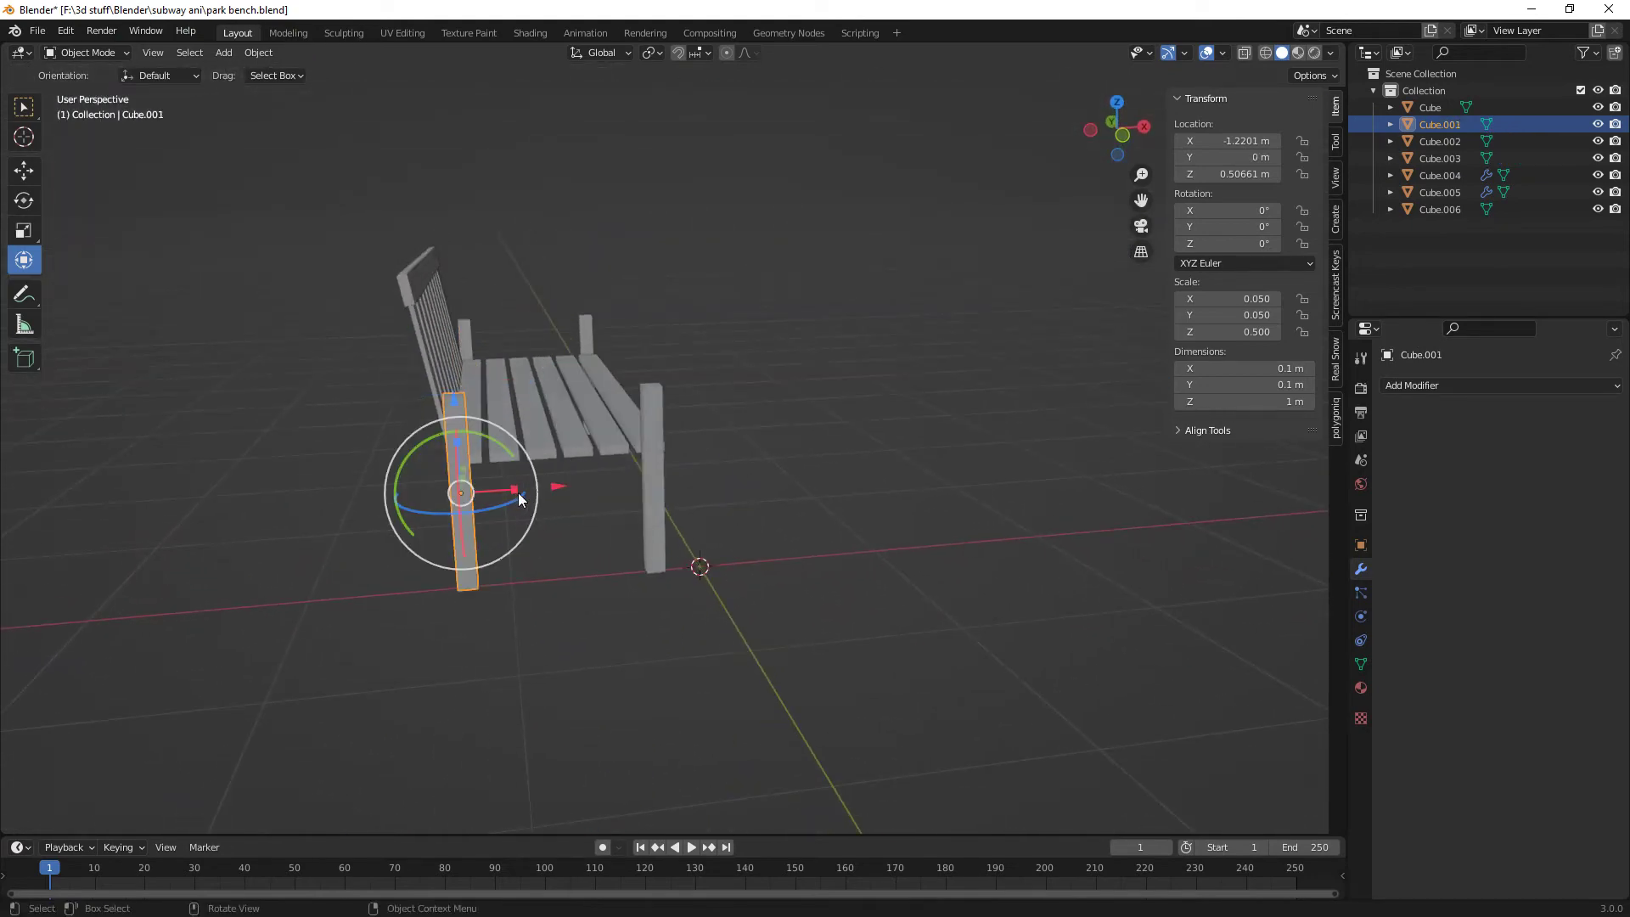
pyautogui.press('Tab')
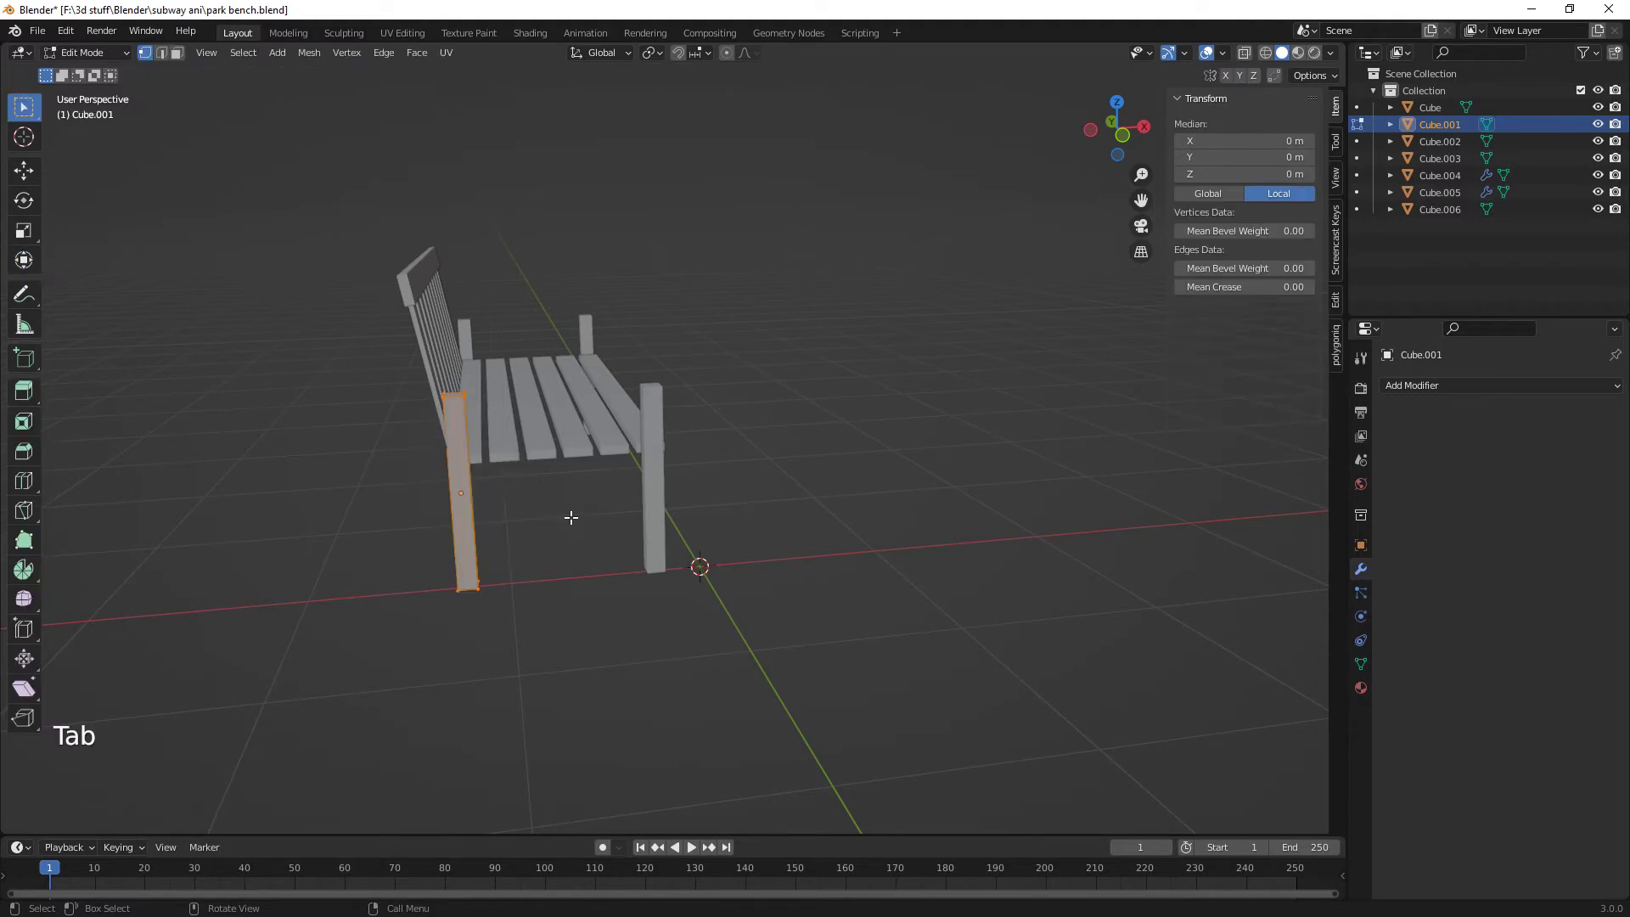
pyautogui.moveTo(586, 564); pyautogui.dragTo(473, 612, button='middle')
pyautogui.press('Tab')
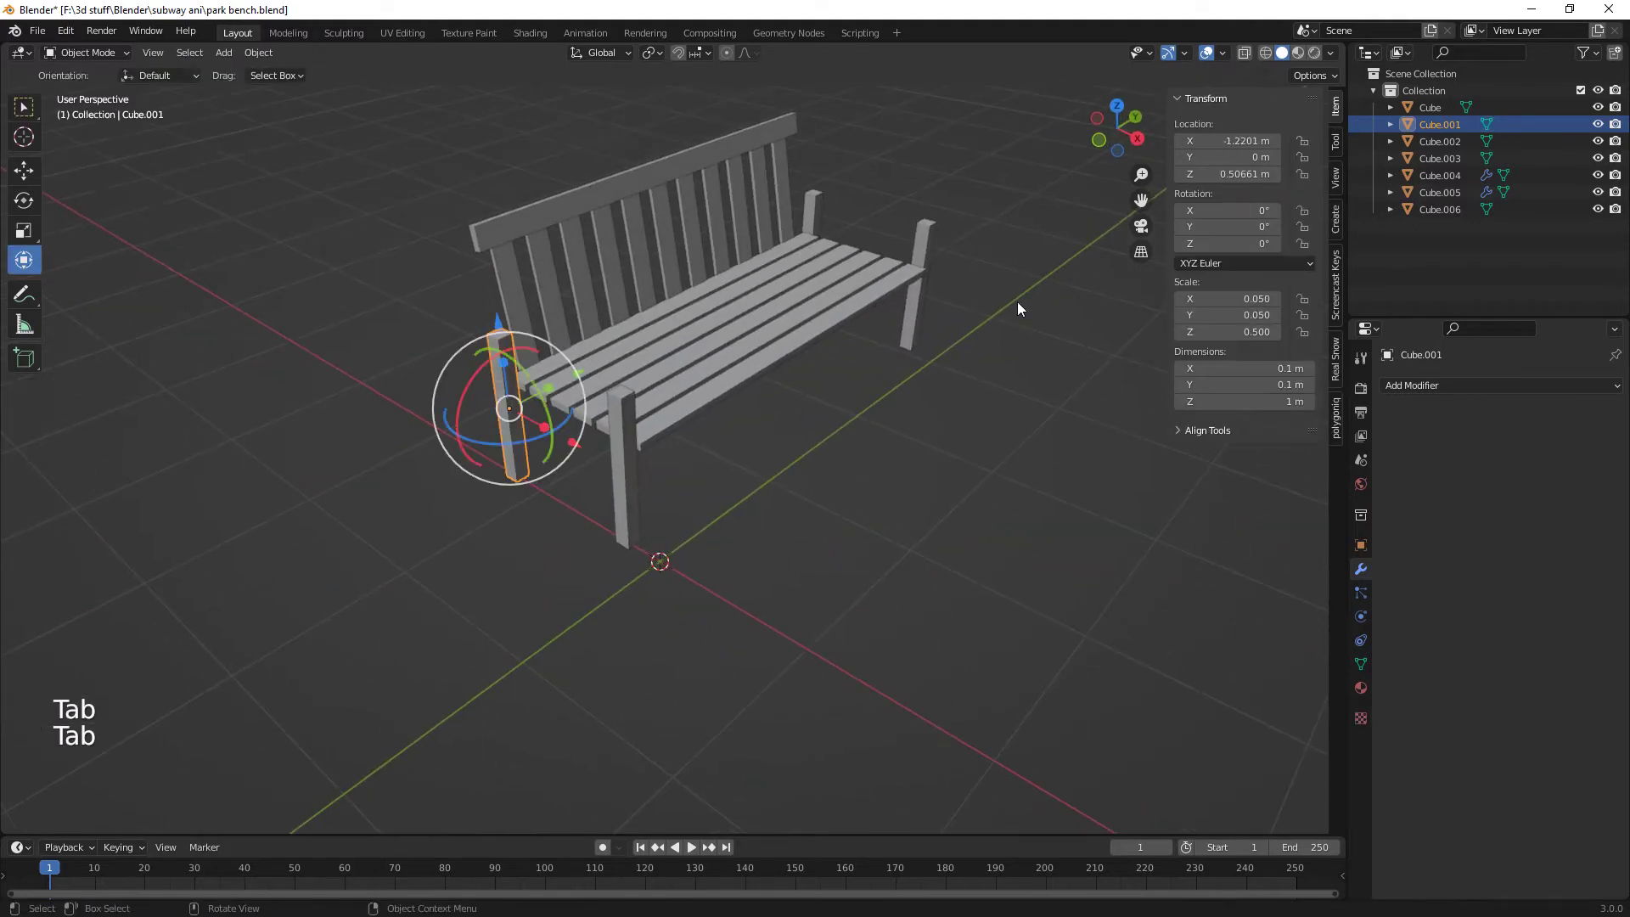
pyautogui.keyDown('shift'); pyautogui.click(813, 197); pyautogui.keyUp('shift')
pyautogui.press('Tab')
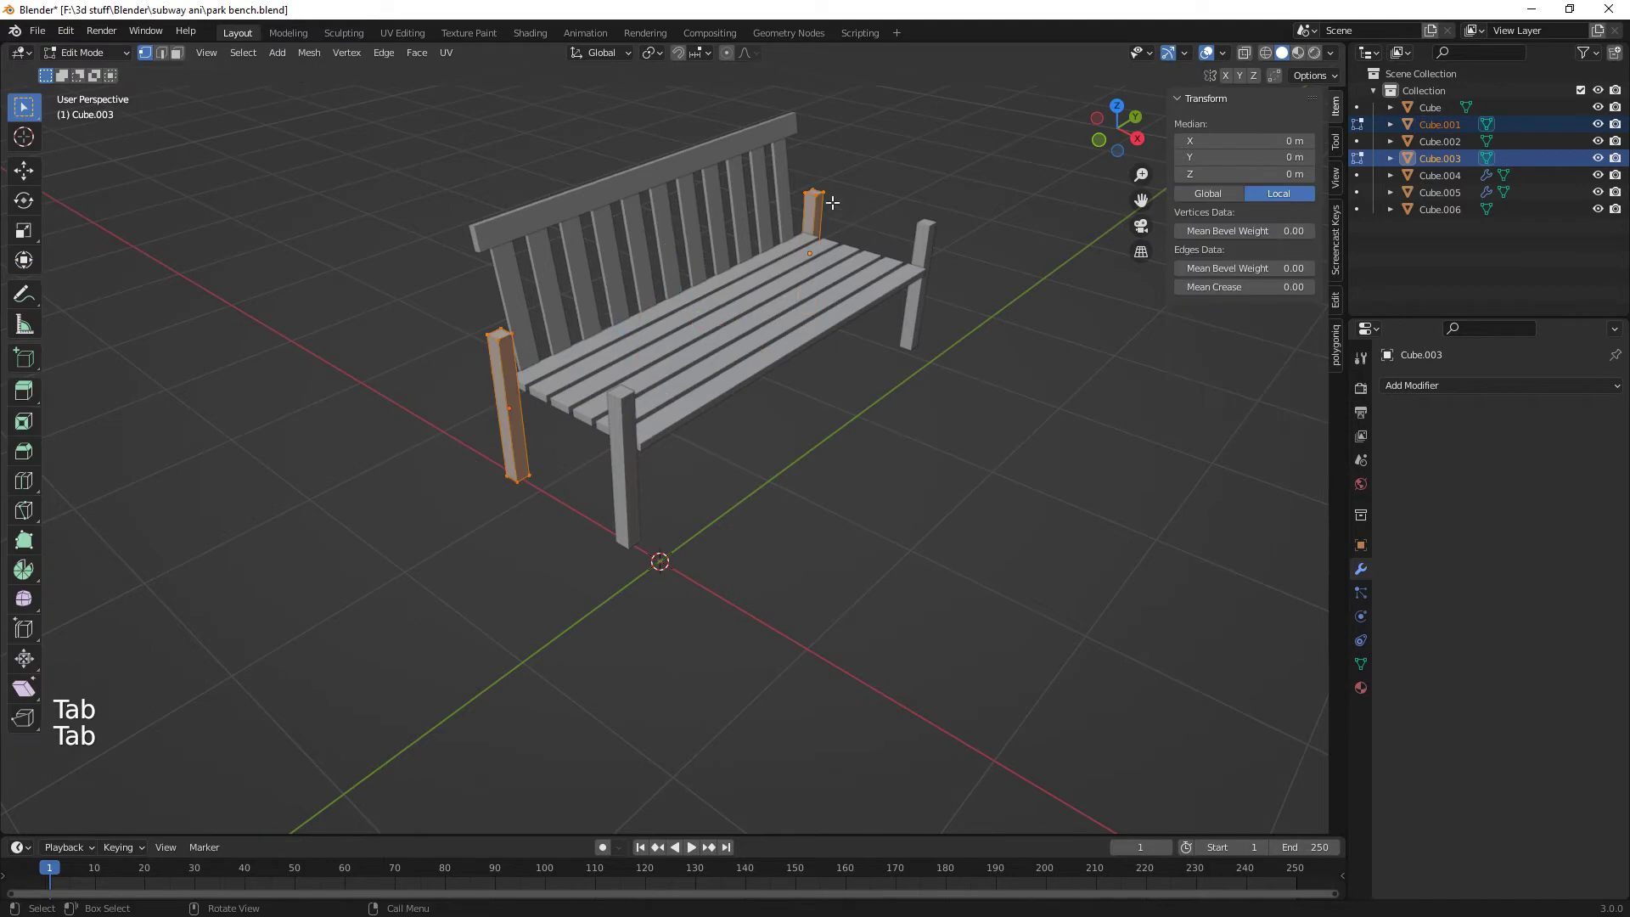
# - Select the top faces of both rear posts and lower them to seat level, at a local Z of about 0.4 m
pyautogui.press('3')
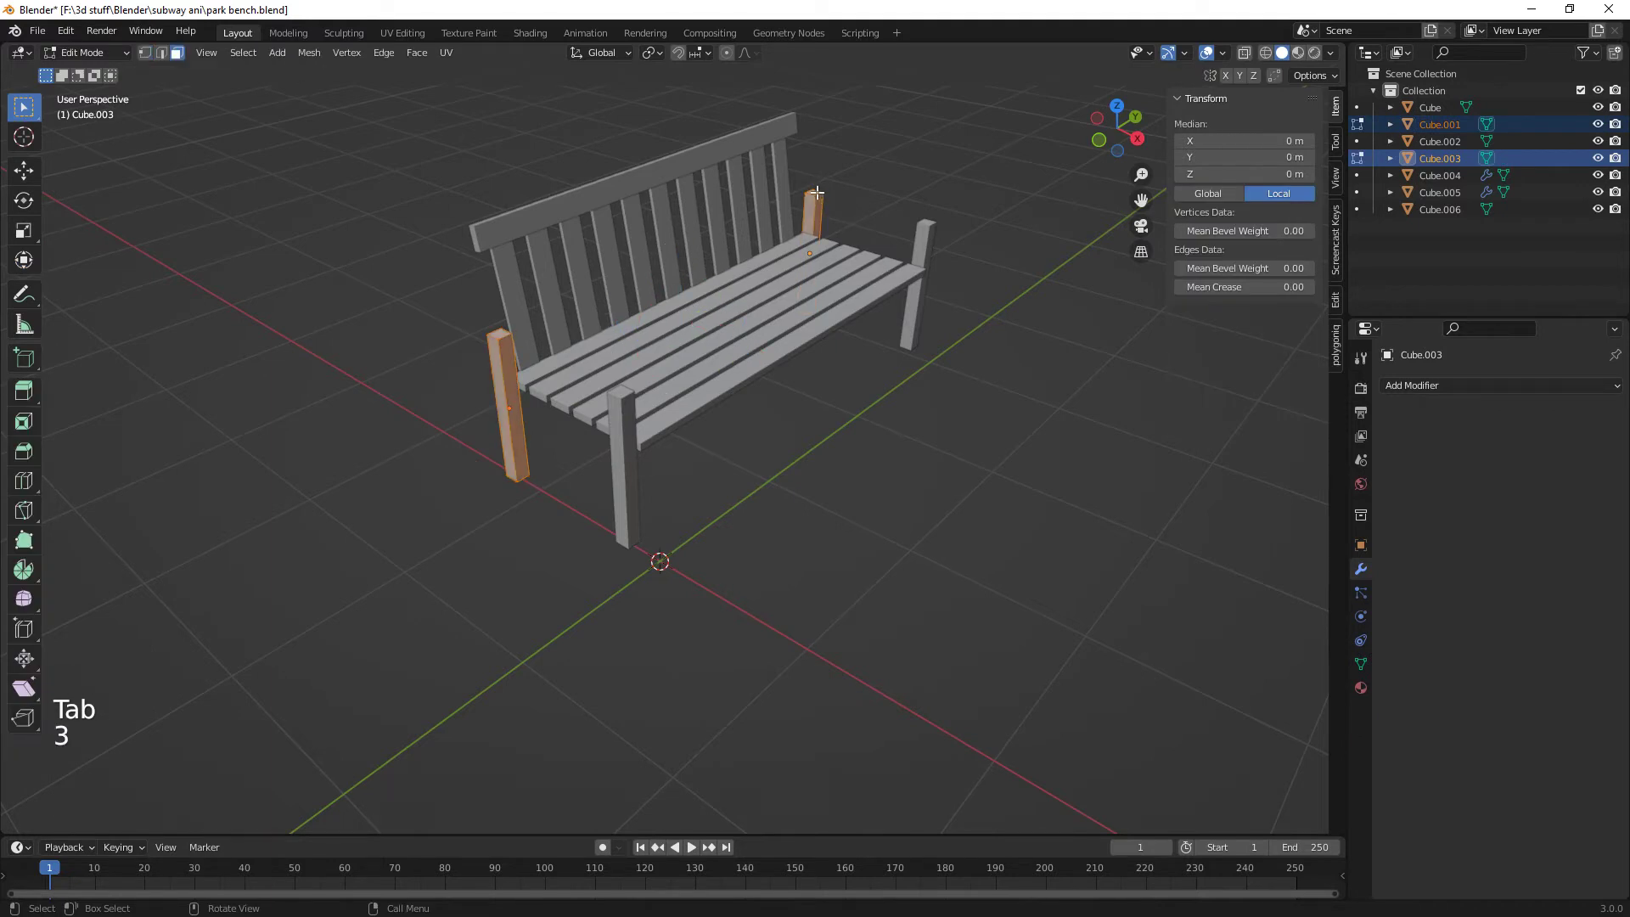
pyautogui.click(817, 193)
pyautogui.keyDown('shift'); pyautogui.click(500, 331); pyautogui.keyUp('shift')
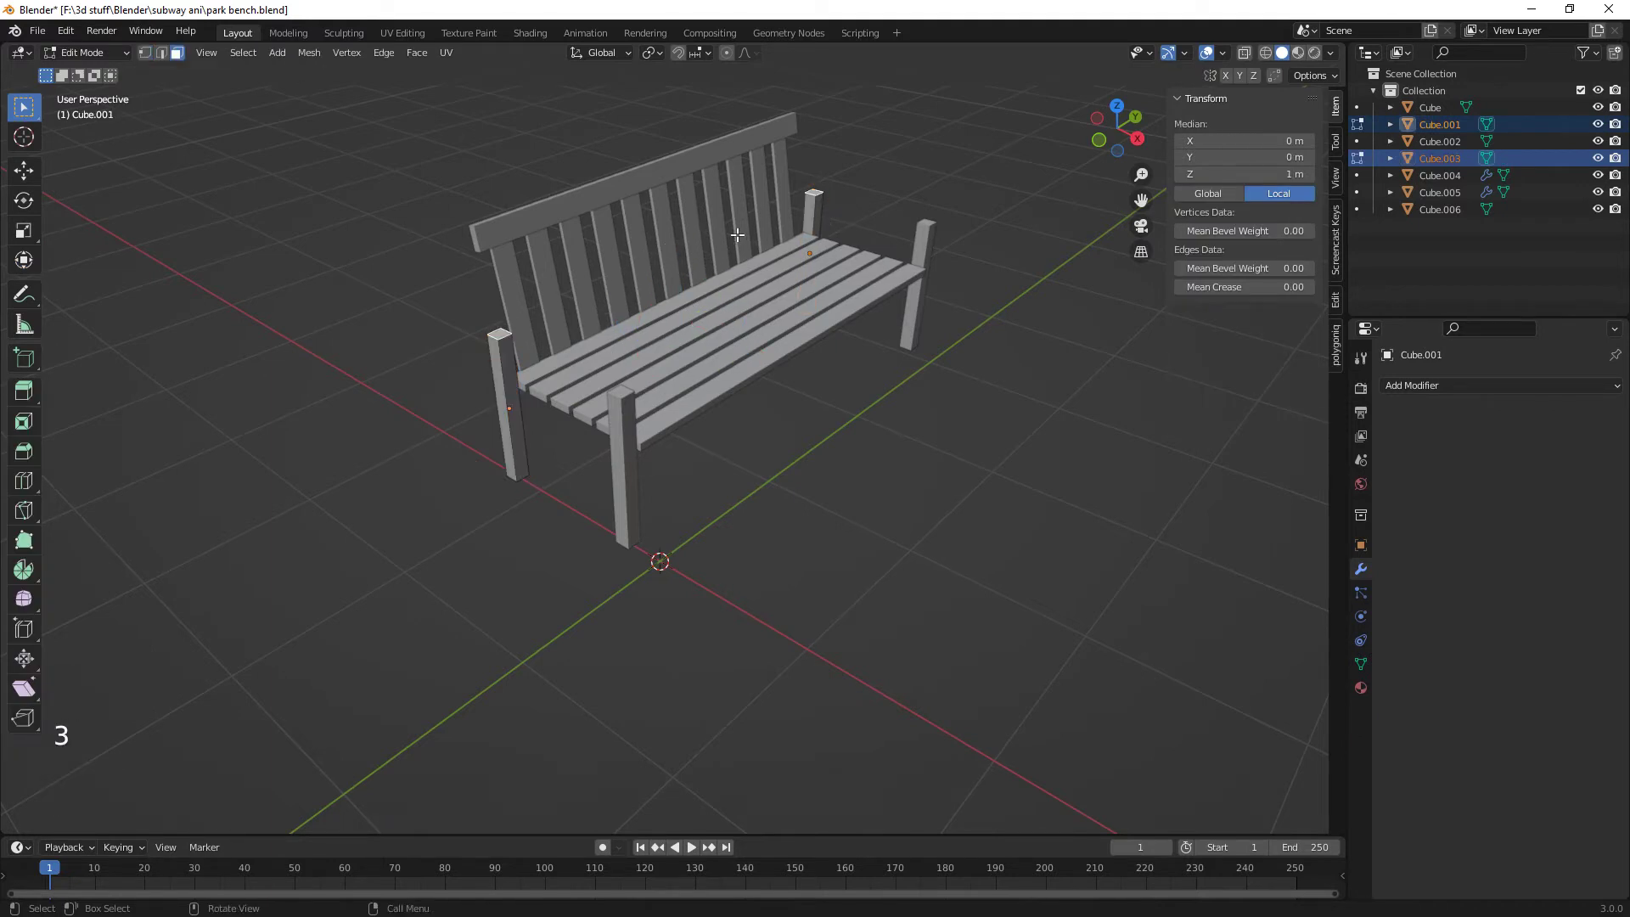
pyautogui.click(26, 263)
pyautogui.moveTo(680, 199)
pyautogui.mouseDown()
pyautogui.moveTo(686, 182)
pyautogui.moveTo(687, 202)
pyautogui.mouseUp()
# - Rotate the lowered top faces by about -12.6° around the Y axis to match the backrest's tilt
pyautogui.moveTo(652, 354); pyautogui.dragTo(767, 304, button='middle')
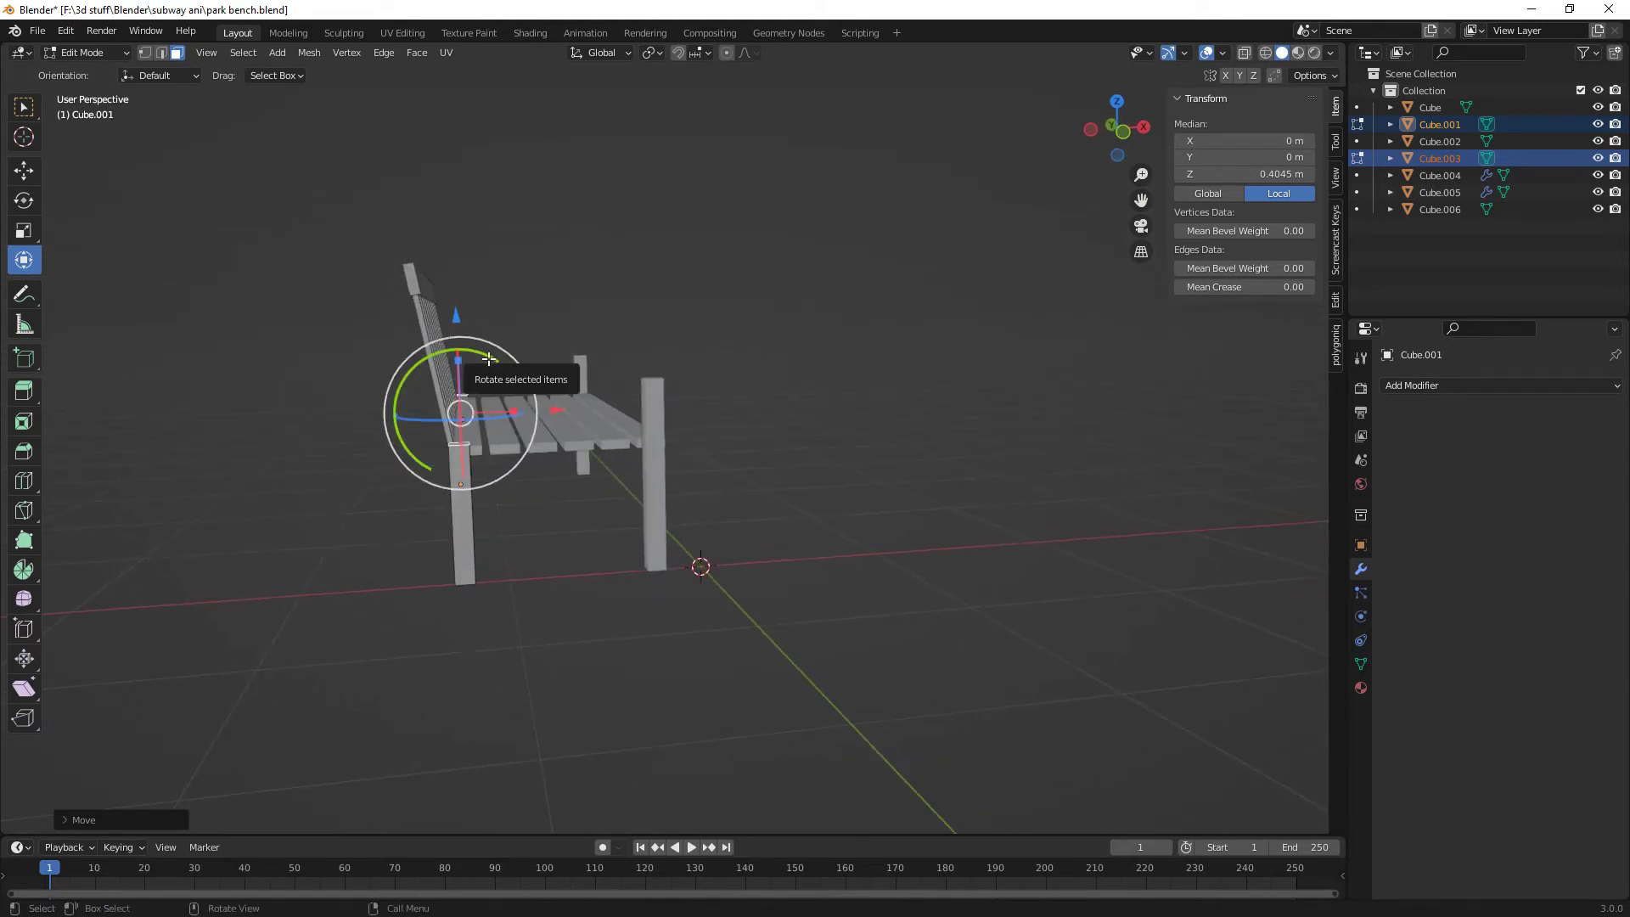
pyautogui.moveTo(489, 358); pyautogui.dragTo(471, 352)
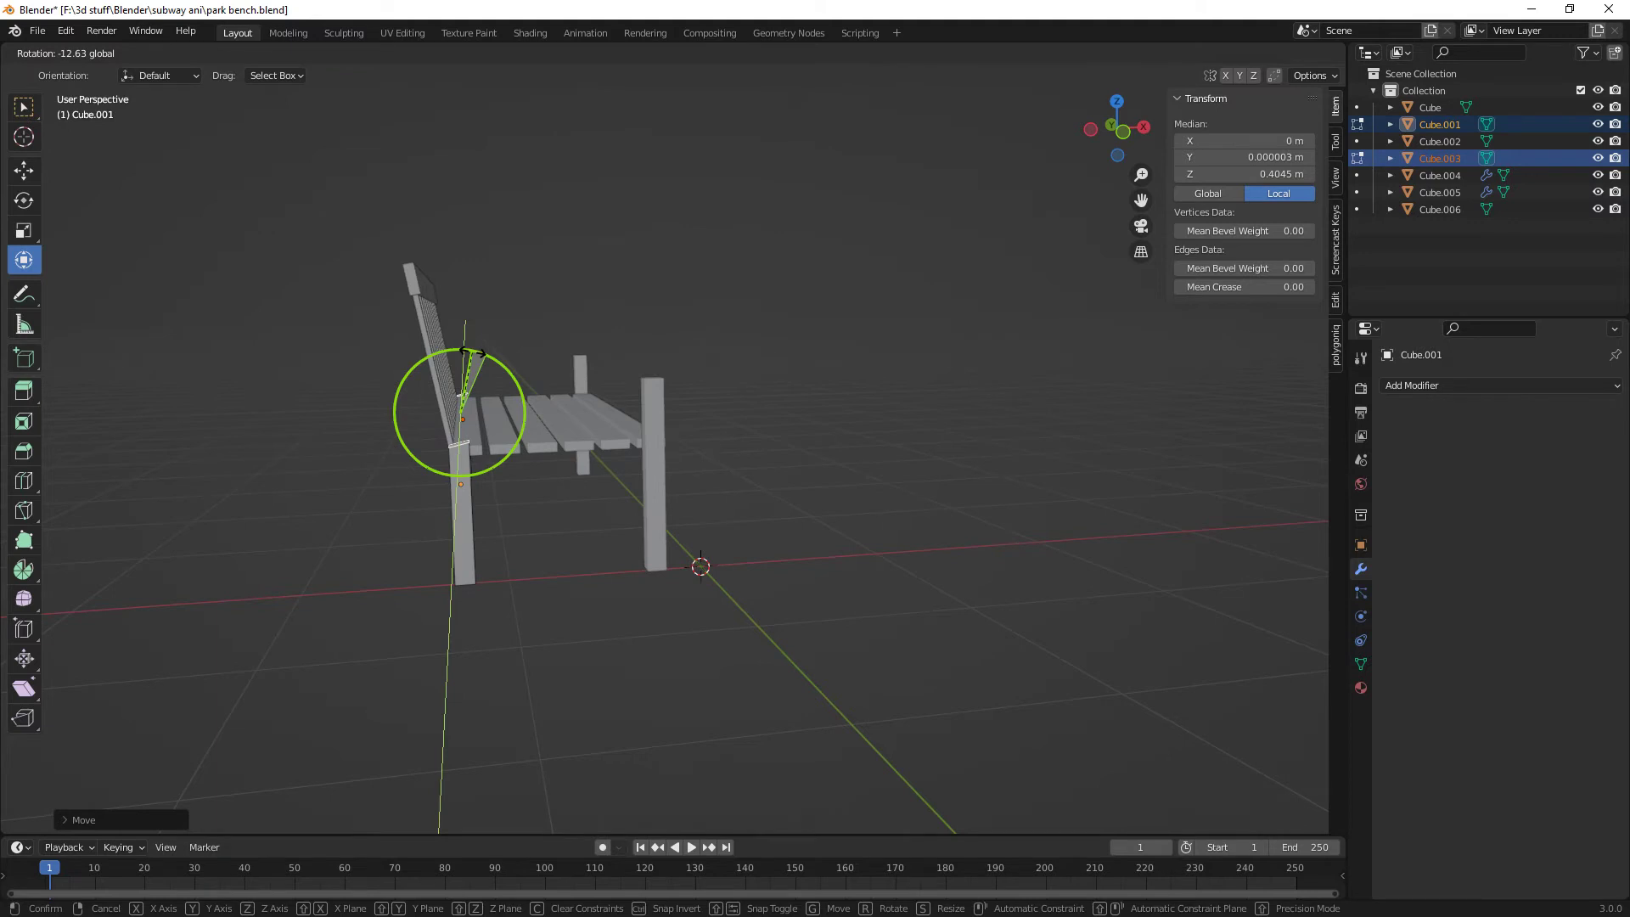
pyautogui.moveTo(471, 353); pyautogui.dragTo(472, 352)
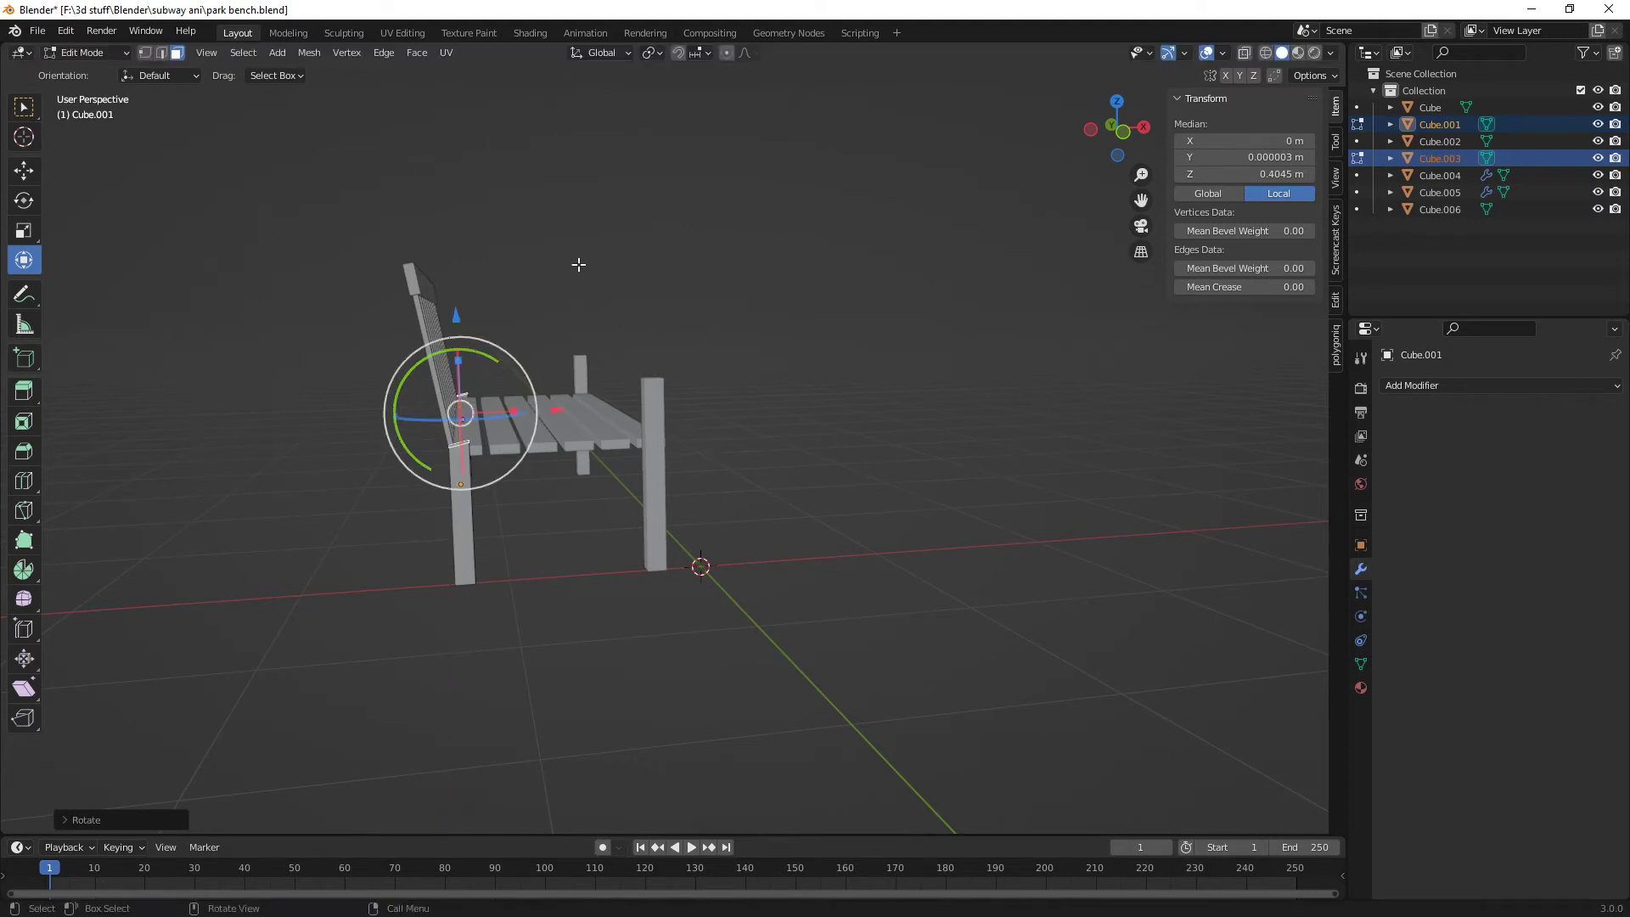
# - Set the transform orientation to Normal and extrude the tilted faces along the backrest up to the top plank's height
pyautogui.click(596, 53)
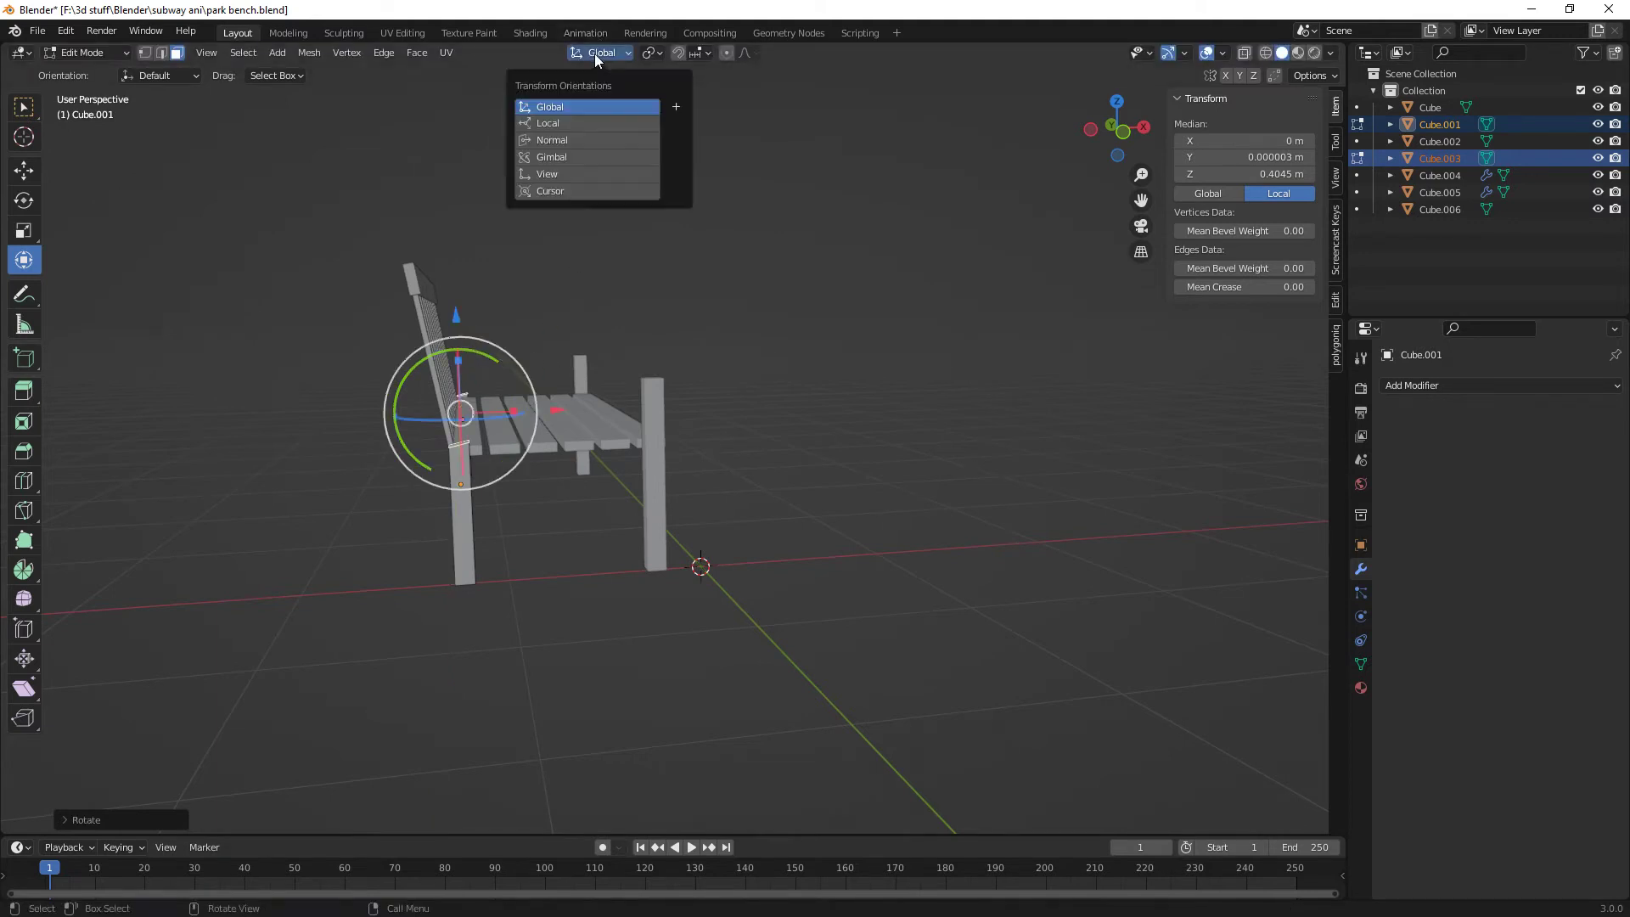
pyautogui.click(563, 141)
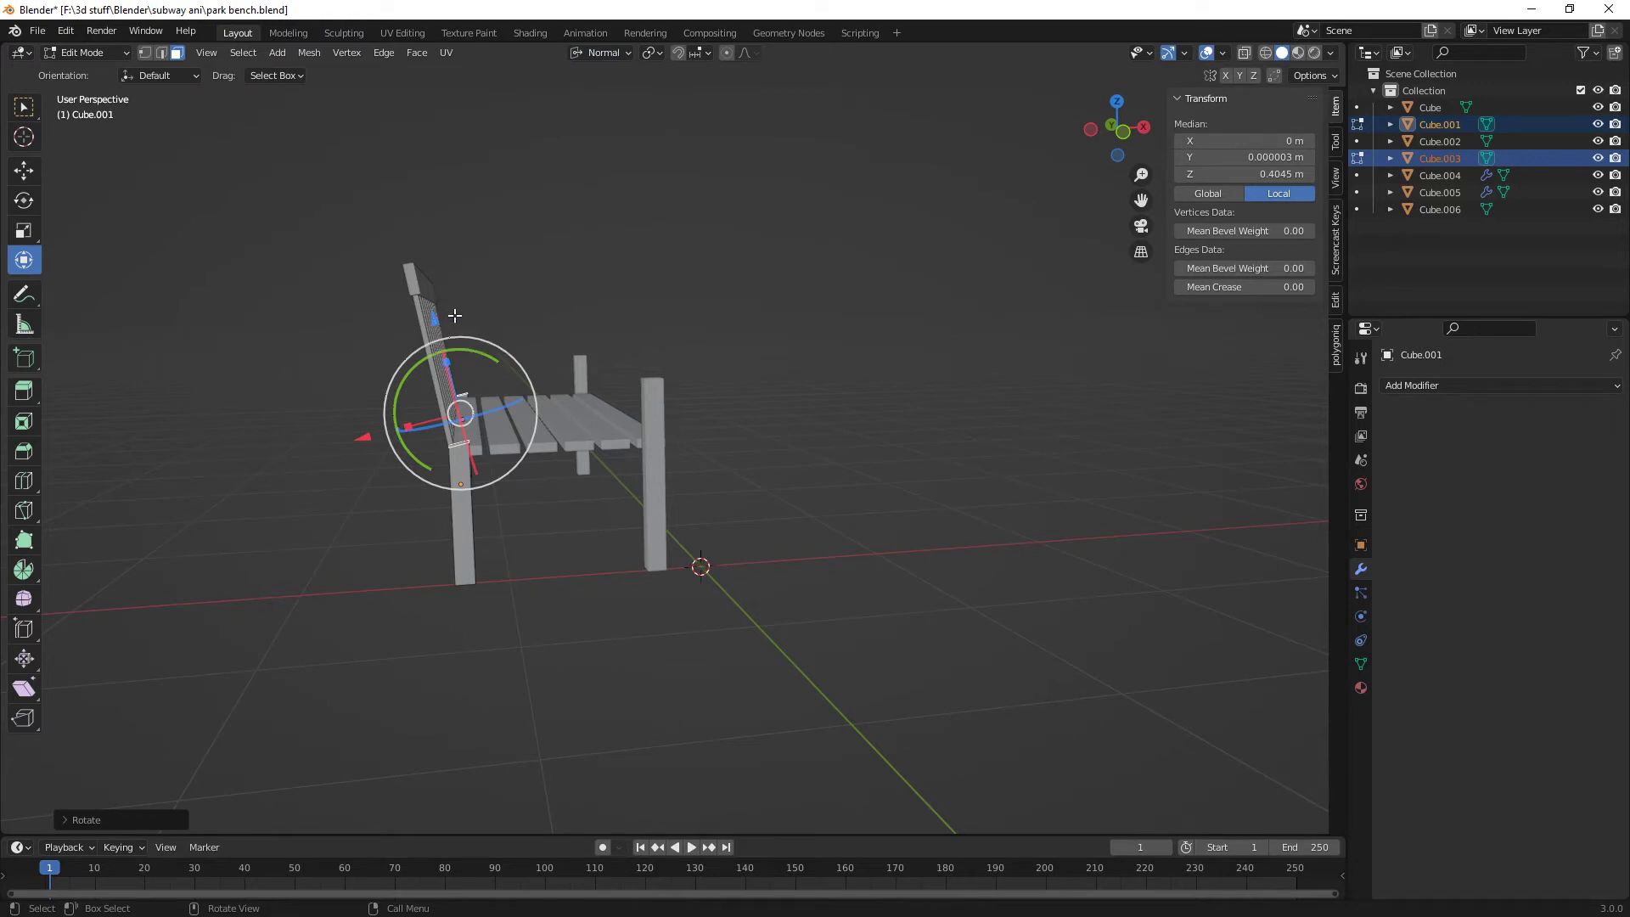
pyautogui.press('e')
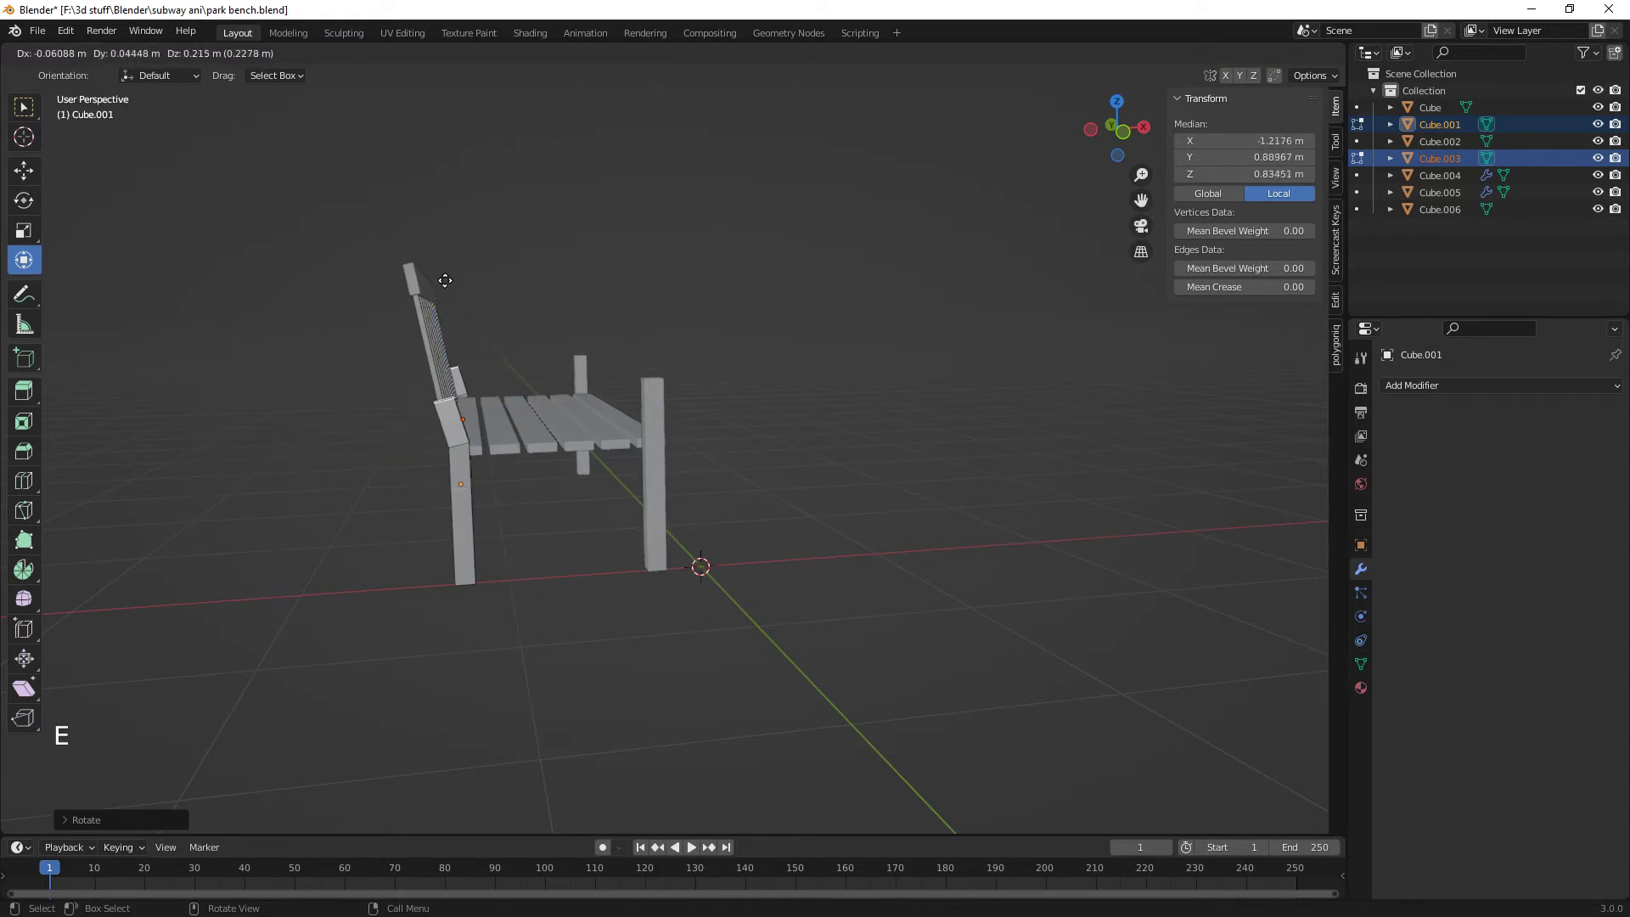
pyautogui.click(413, 181)
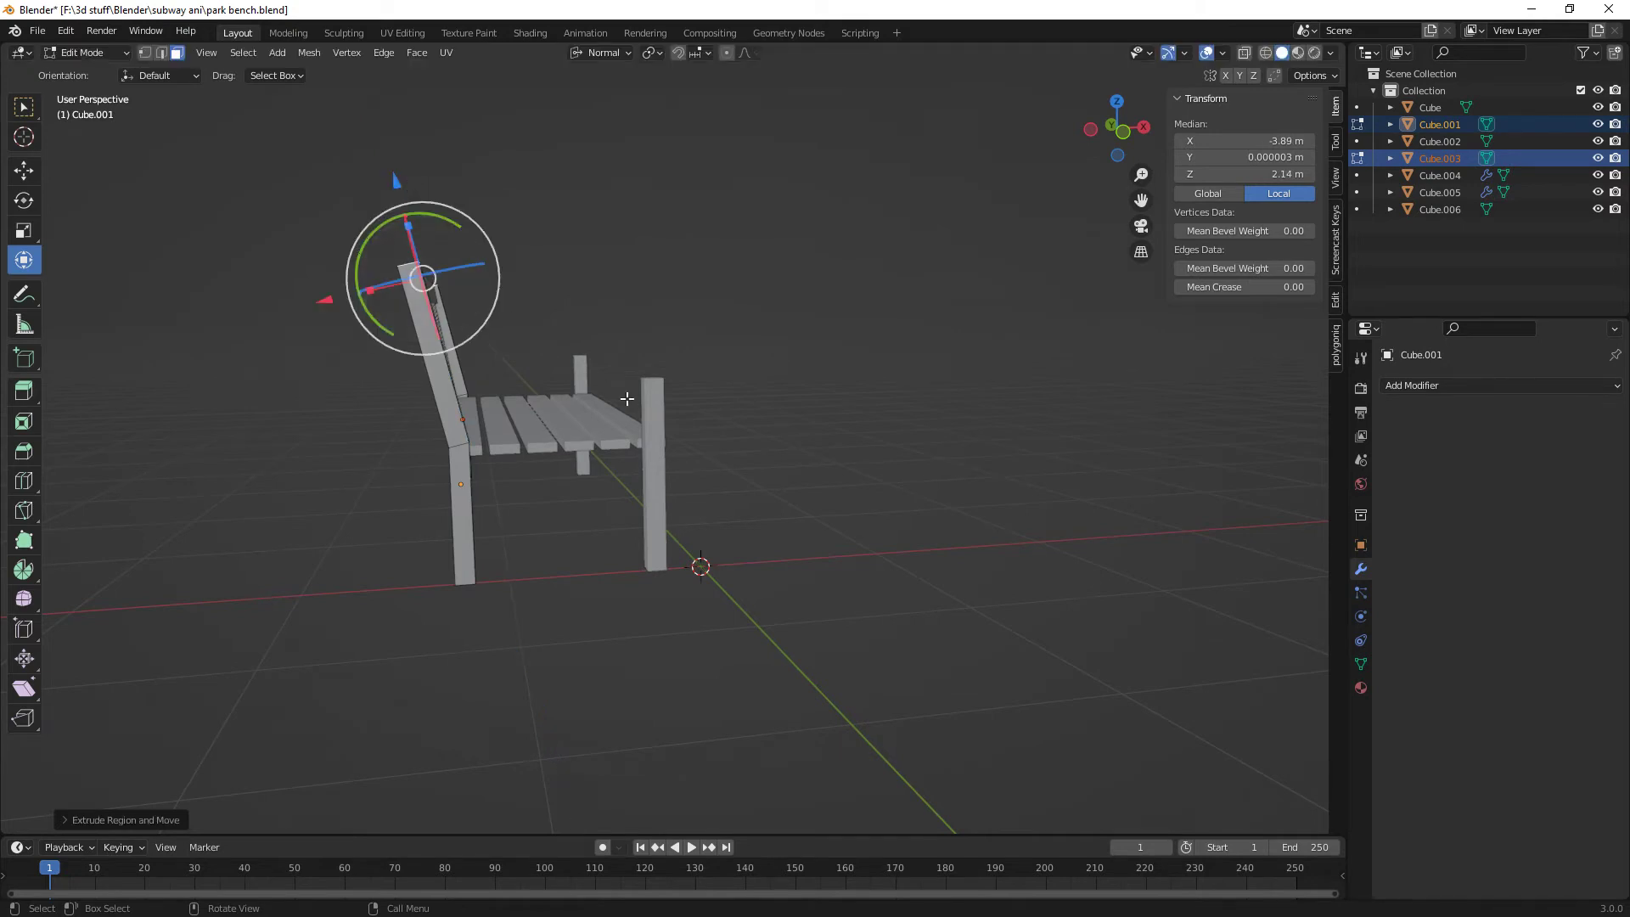
# - Move the extruded post ends slightly farther along their normal, just past the top plank, and return to Object Mode
pyautogui.moveTo(626, 397); pyautogui.dragTo(494, 433, button='middle')
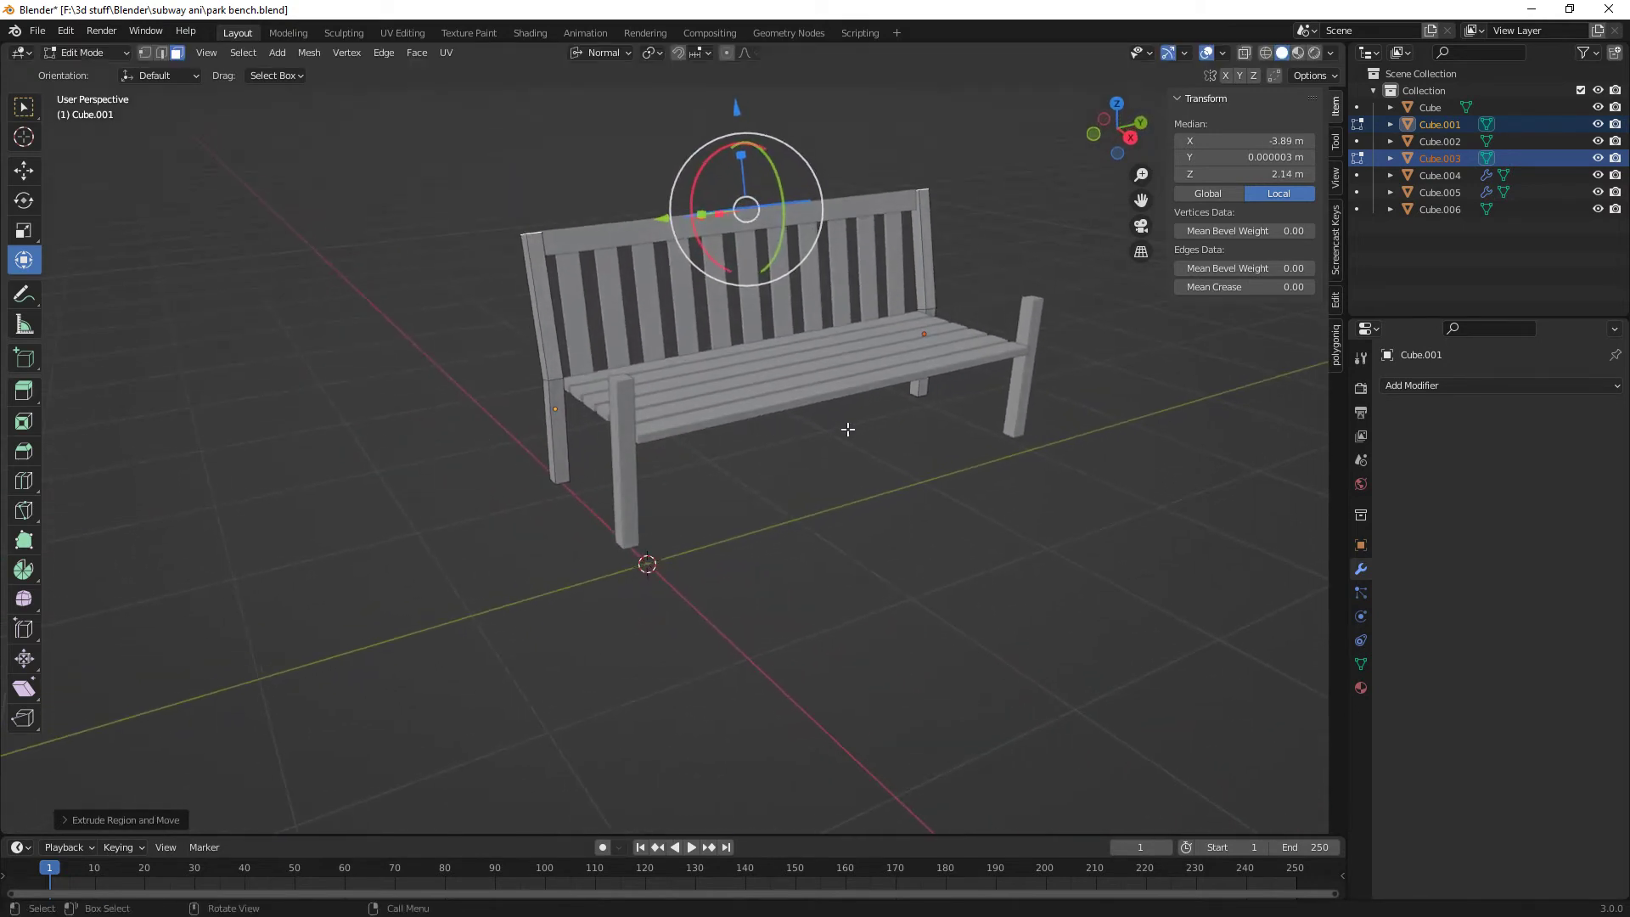
pyautogui.moveTo(847, 429); pyautogui.dragTo(807, 434, button='middle')
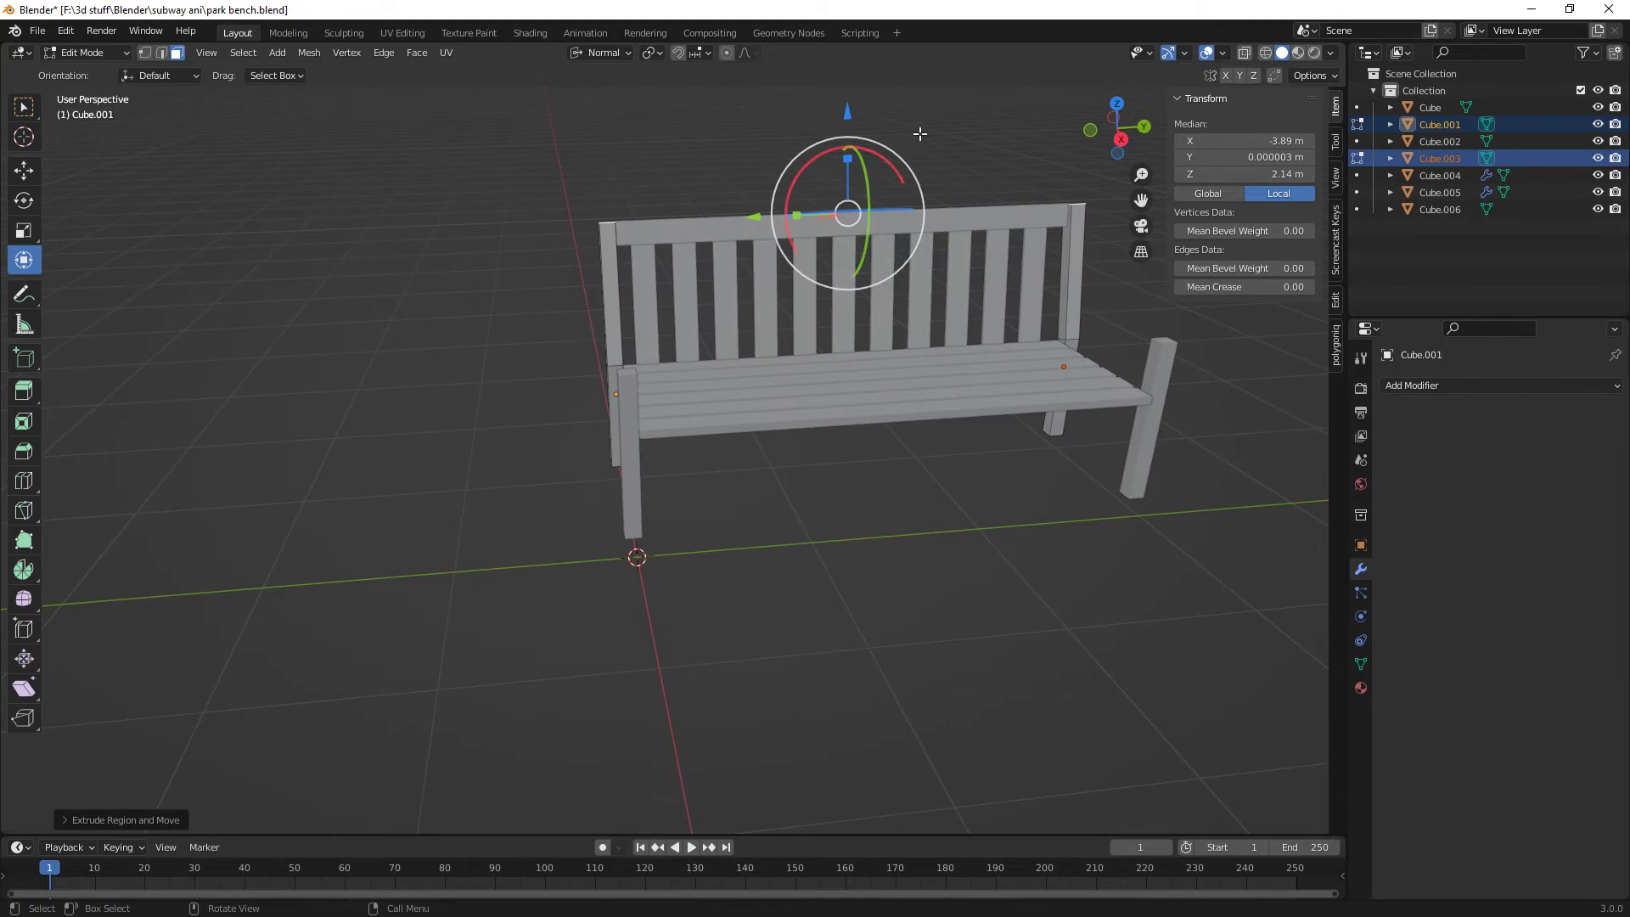
pyautogui.moveTo(848, 111); pyautogui.dragTo(849, 101)
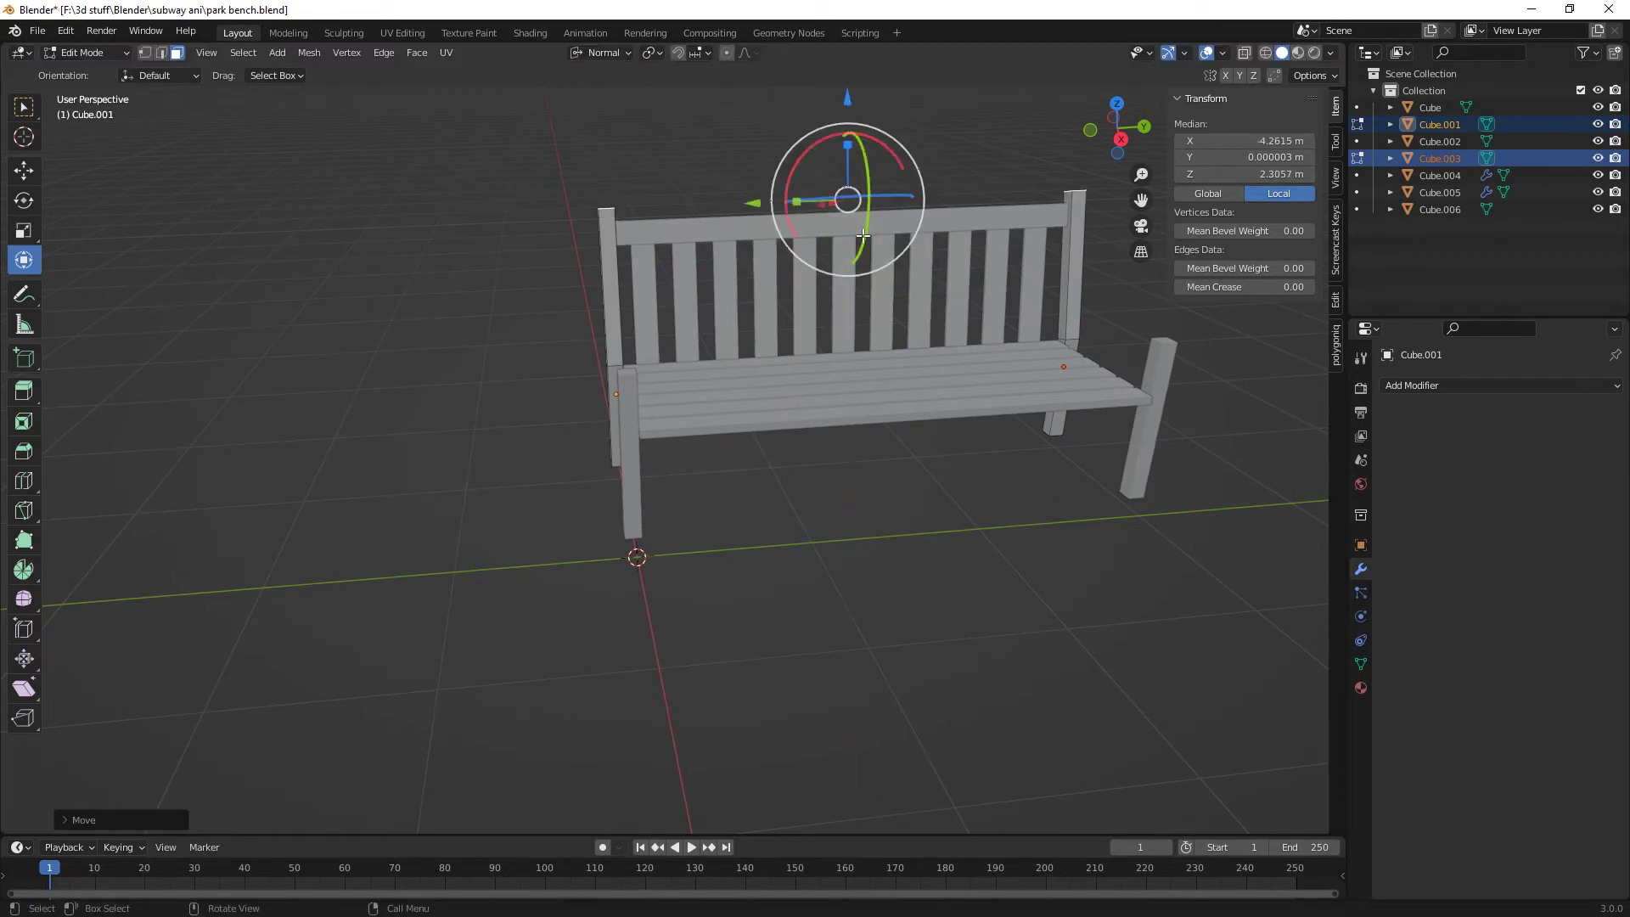
pyautogui.press('Tab')
# - Duplicate the front post nearest the origin and place the copy between the front and rear posts, at about X -0.75 m
pyautogui.moveTo(863, 339); pyautogui.dragTo(998, 336, button='middle')
pyautogui.scroll(2, 888, 354)
pyautogui.keyDown('shift'); pyautogui.moveTo(917, 510); pyautogui.dragTo(532, 552, button='middle'); pyautogui.keyUp('shift')
pyautogui.click(561, 504)
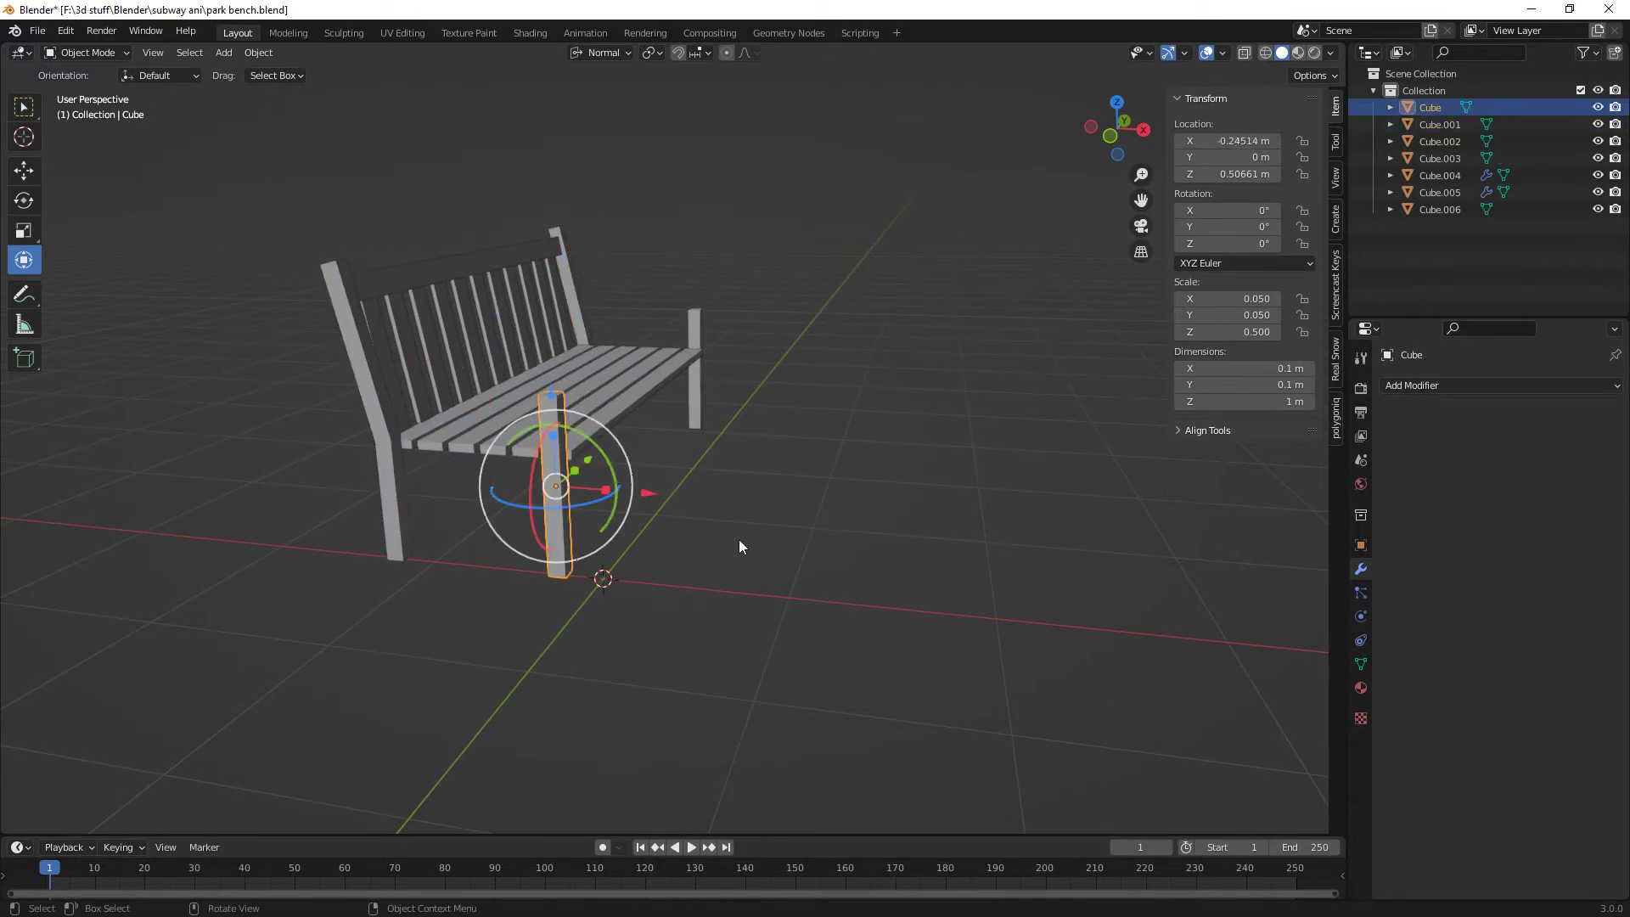
pyautogui.hotkey('shift', 'd')
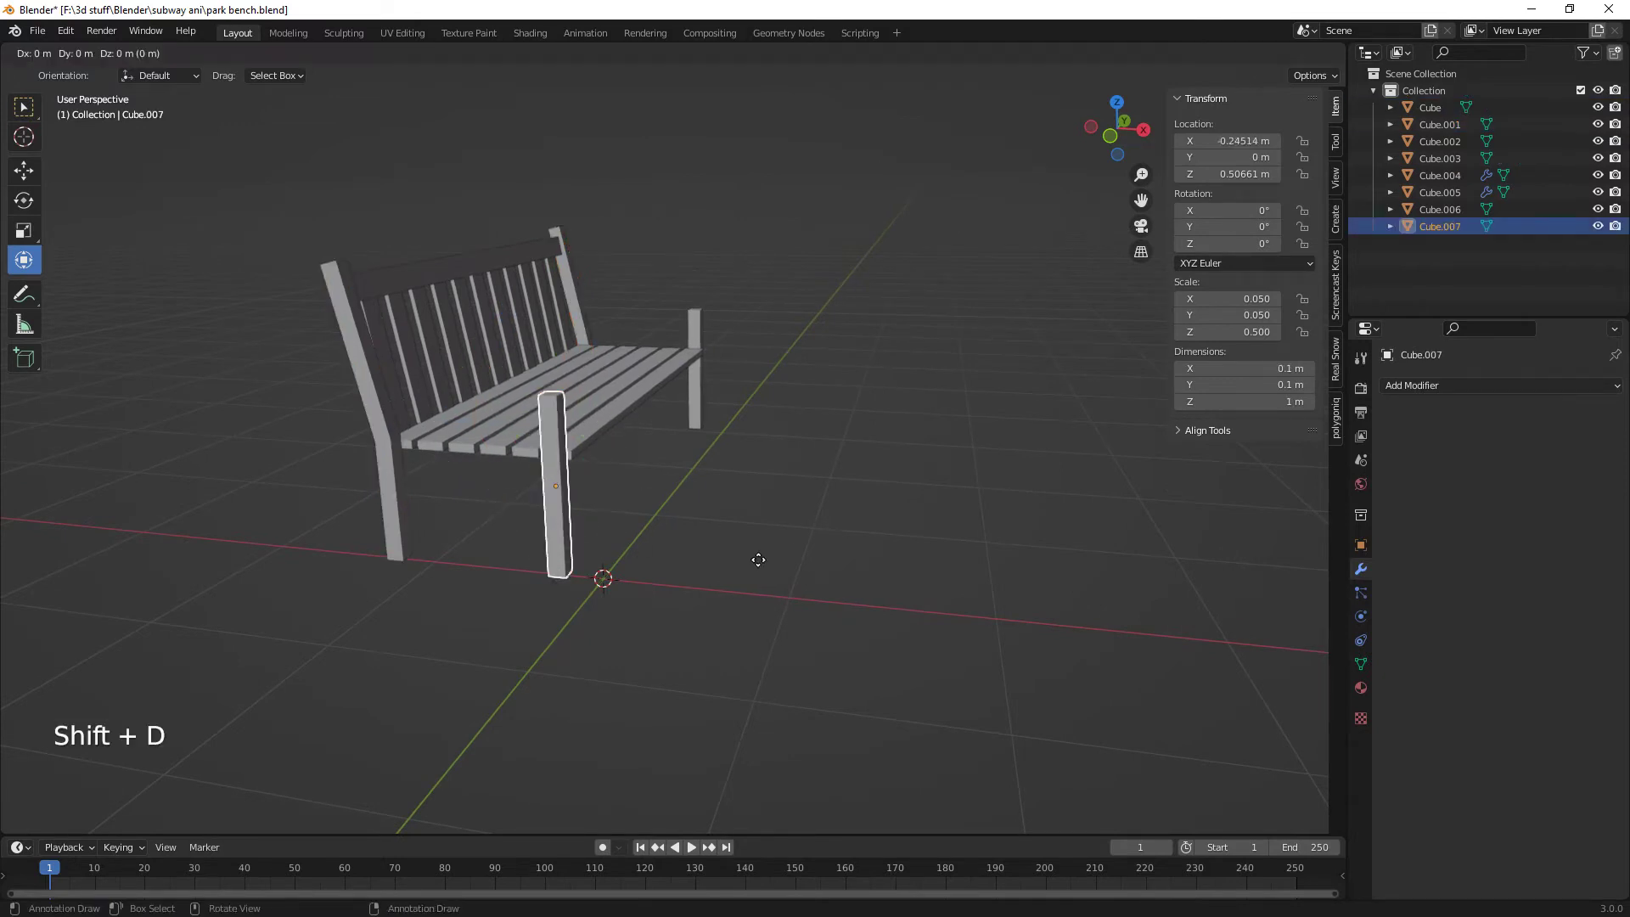
pyautogui.press('x')
pyautogui.click(673, 559)
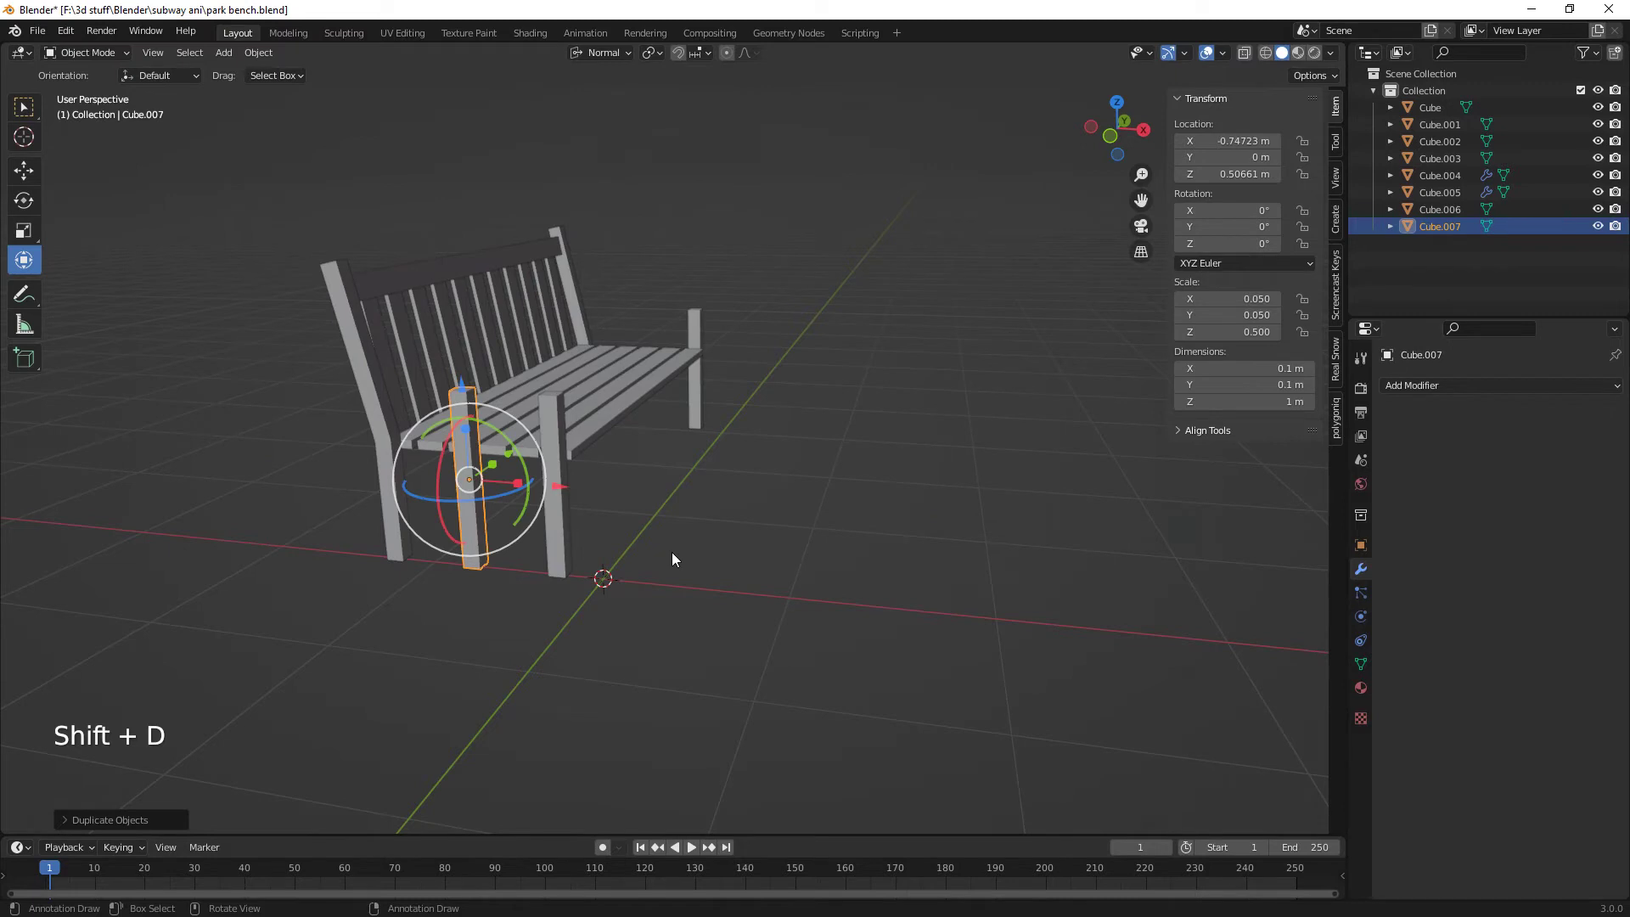
# - Rotate the copied post 90° around Y and raise it to about Z 0.607 m as a side rail under the seat
pyautogui.write('ry')
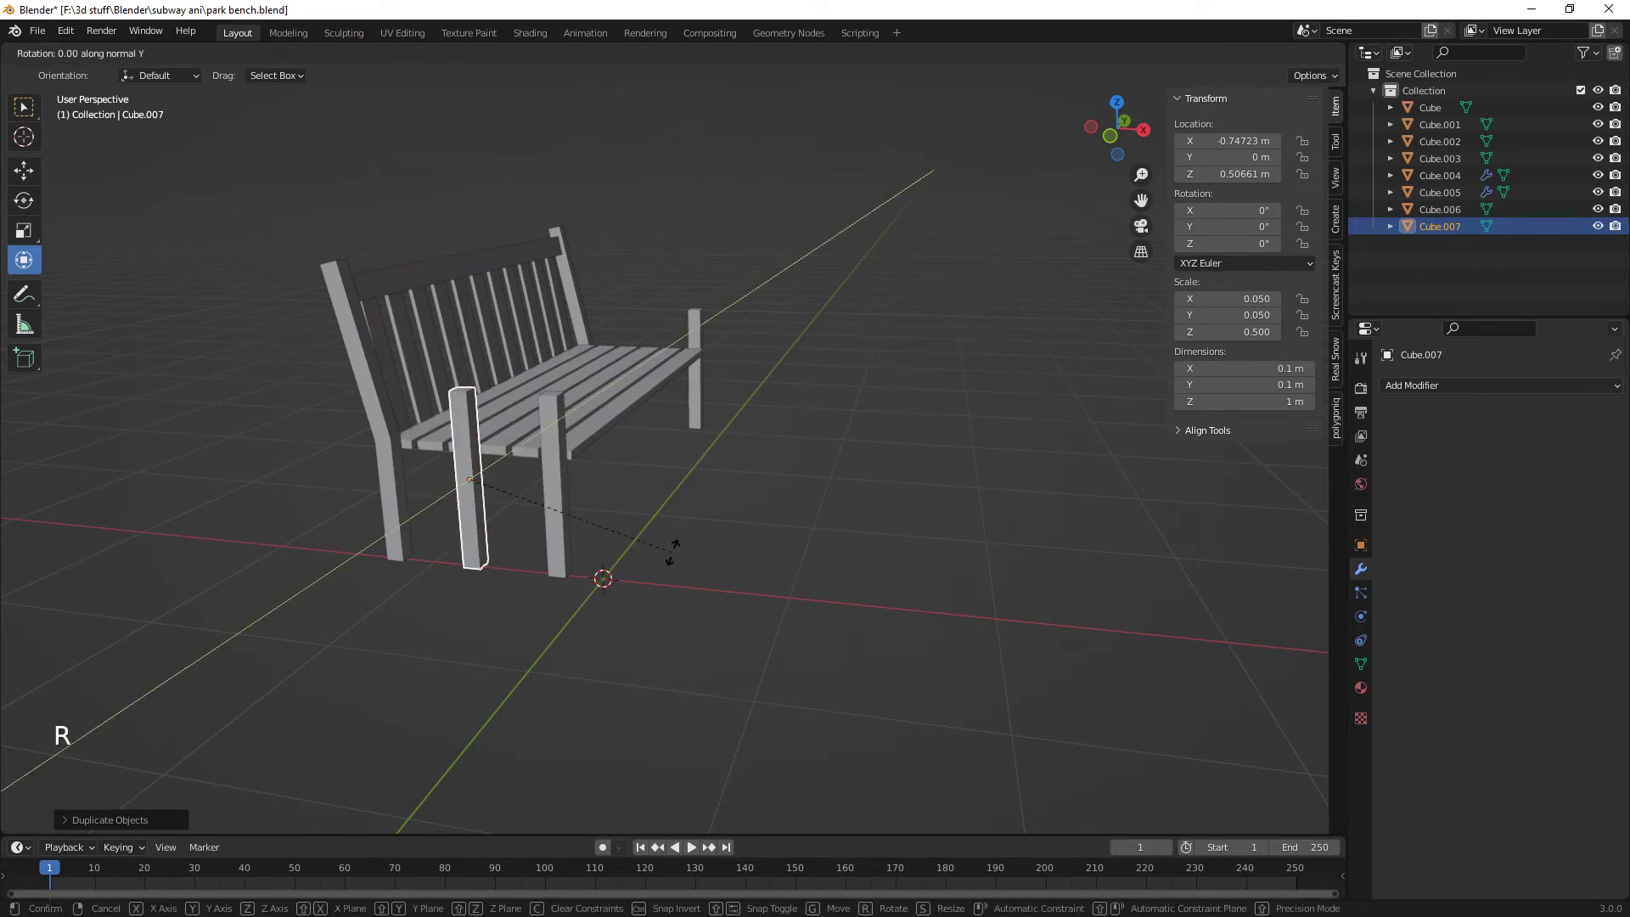
pyautogui.write('90')
pyautogui.press('Return')
pyautogui.moveTo(670, 552); pyautogui.dragTo(572, 463, button='middle')
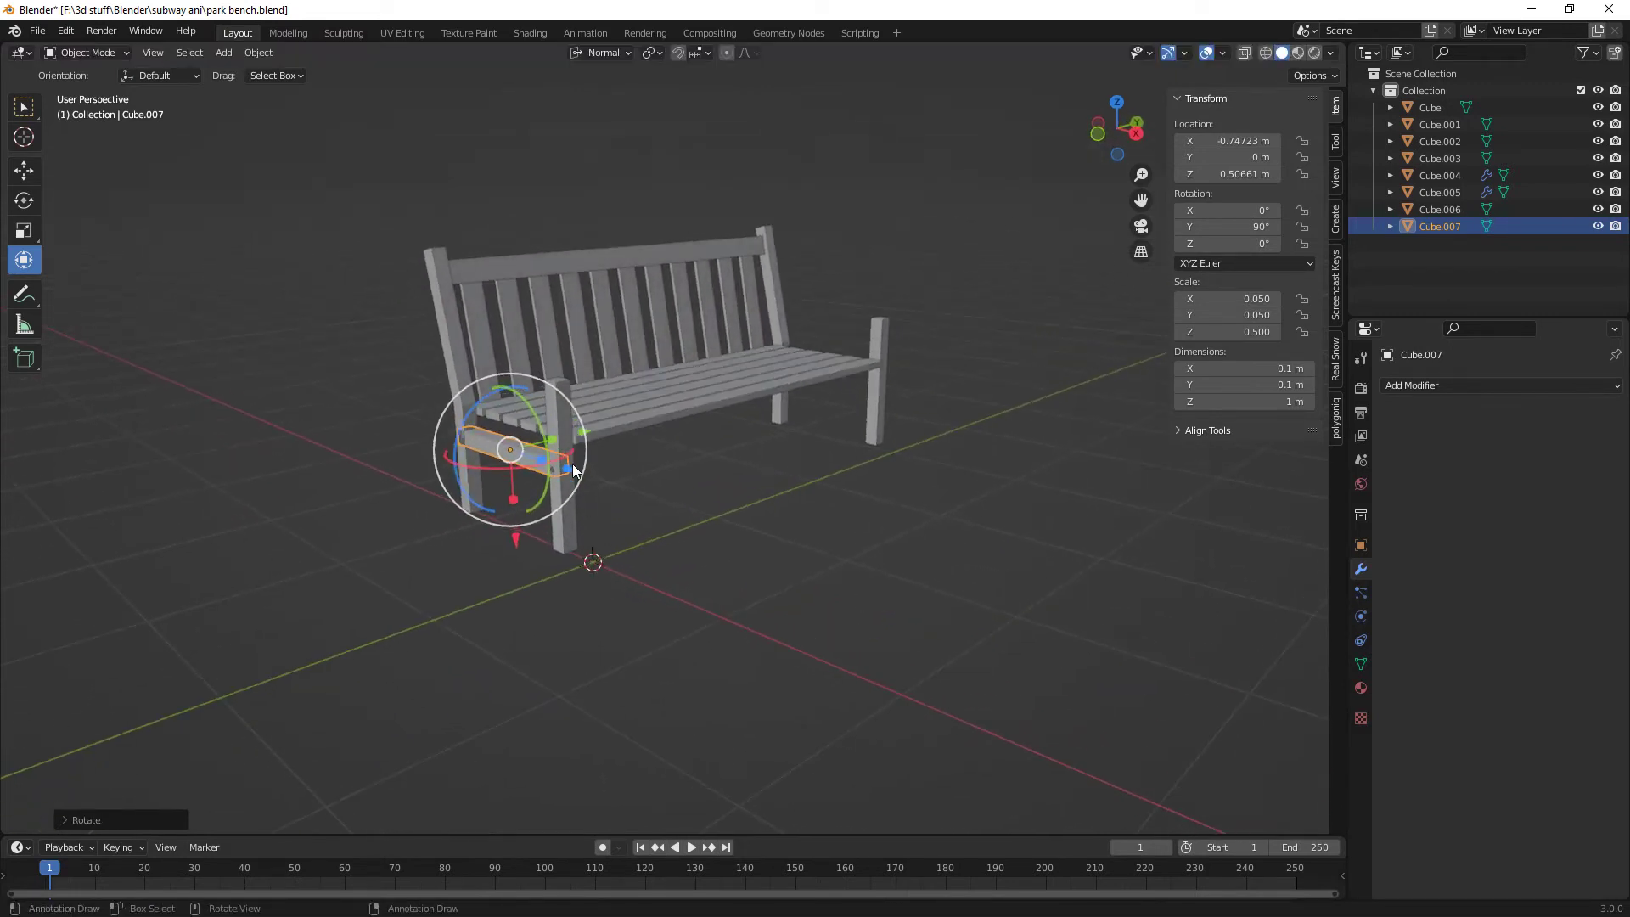
pyautogui.press('g')
pyautogui.press('x')
pyautogui.click(511, 517)
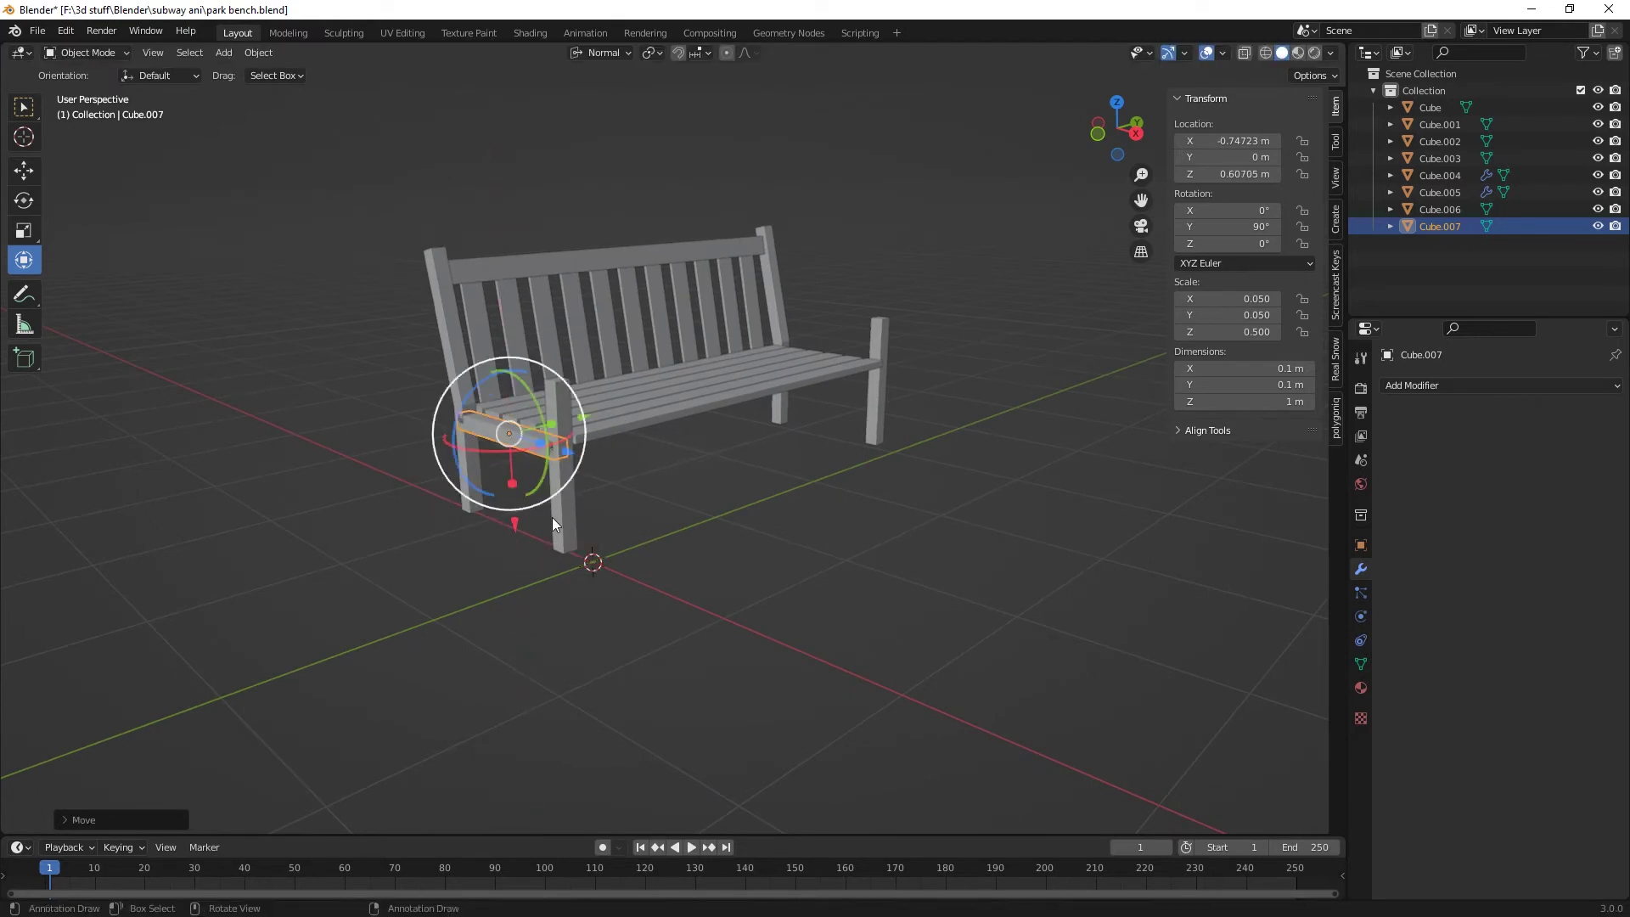
# - Duplicate the arrayed seat slats and apply the Array modifier on the copy
pyautogui.moveTo(552, 517); pyautogui.dragTo(628, 560, button='middle')
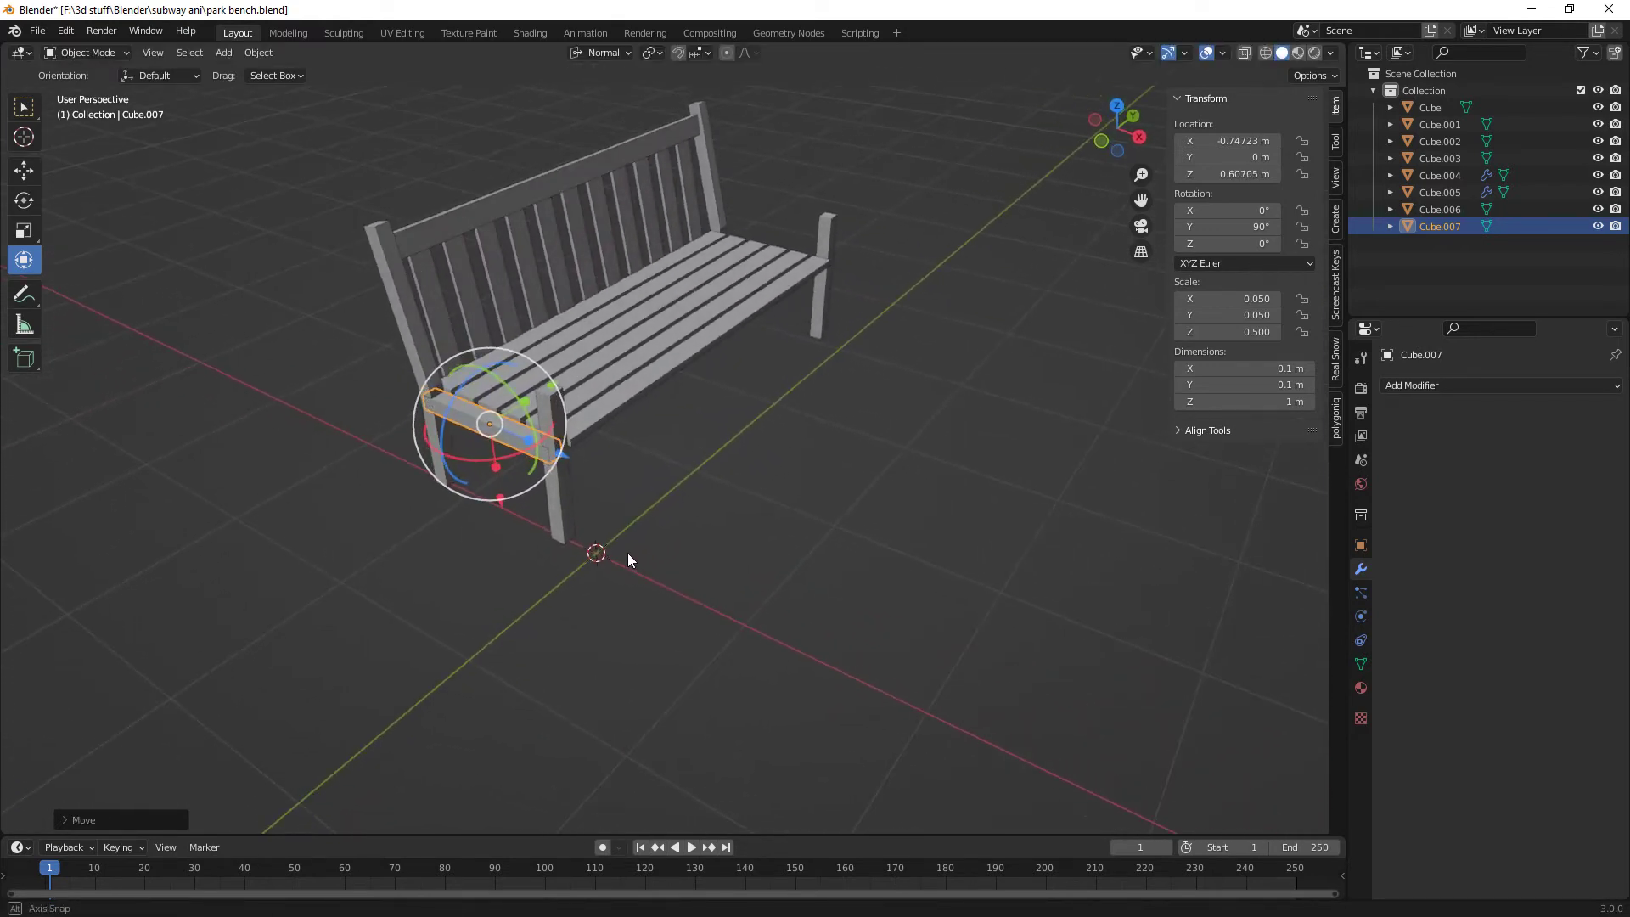
pyautogui.scroll(2, 578, 486)
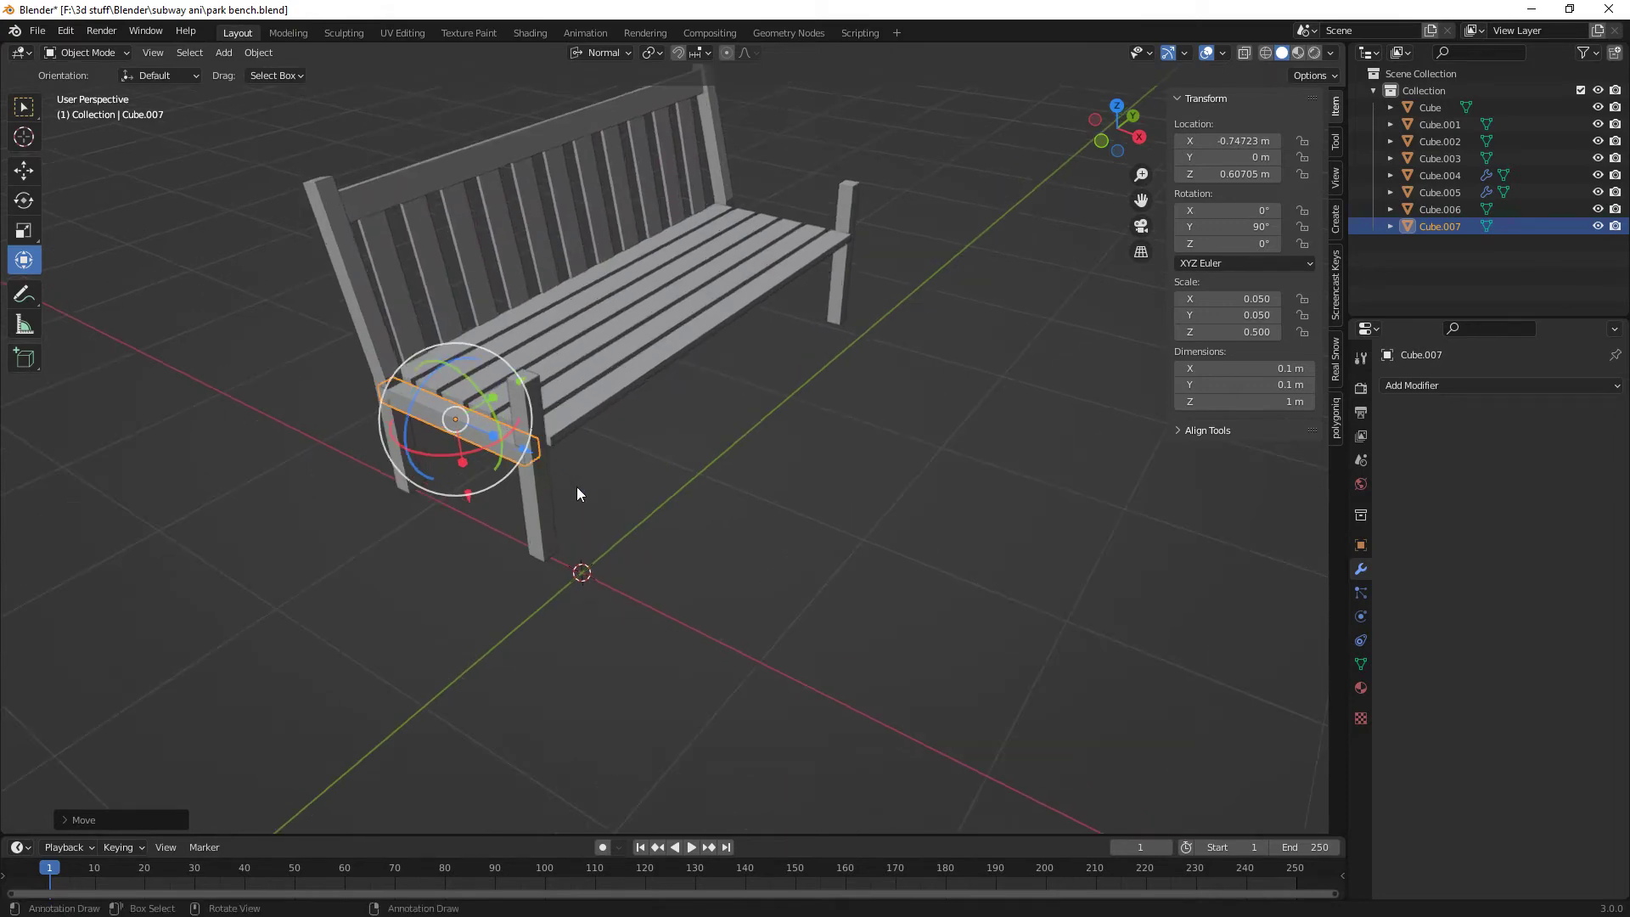
pyautogui.scroll(2, 577, 486)
pyautogui.moveTo(579, 492); pyautogui.dragTo(655, 506, button='middle')
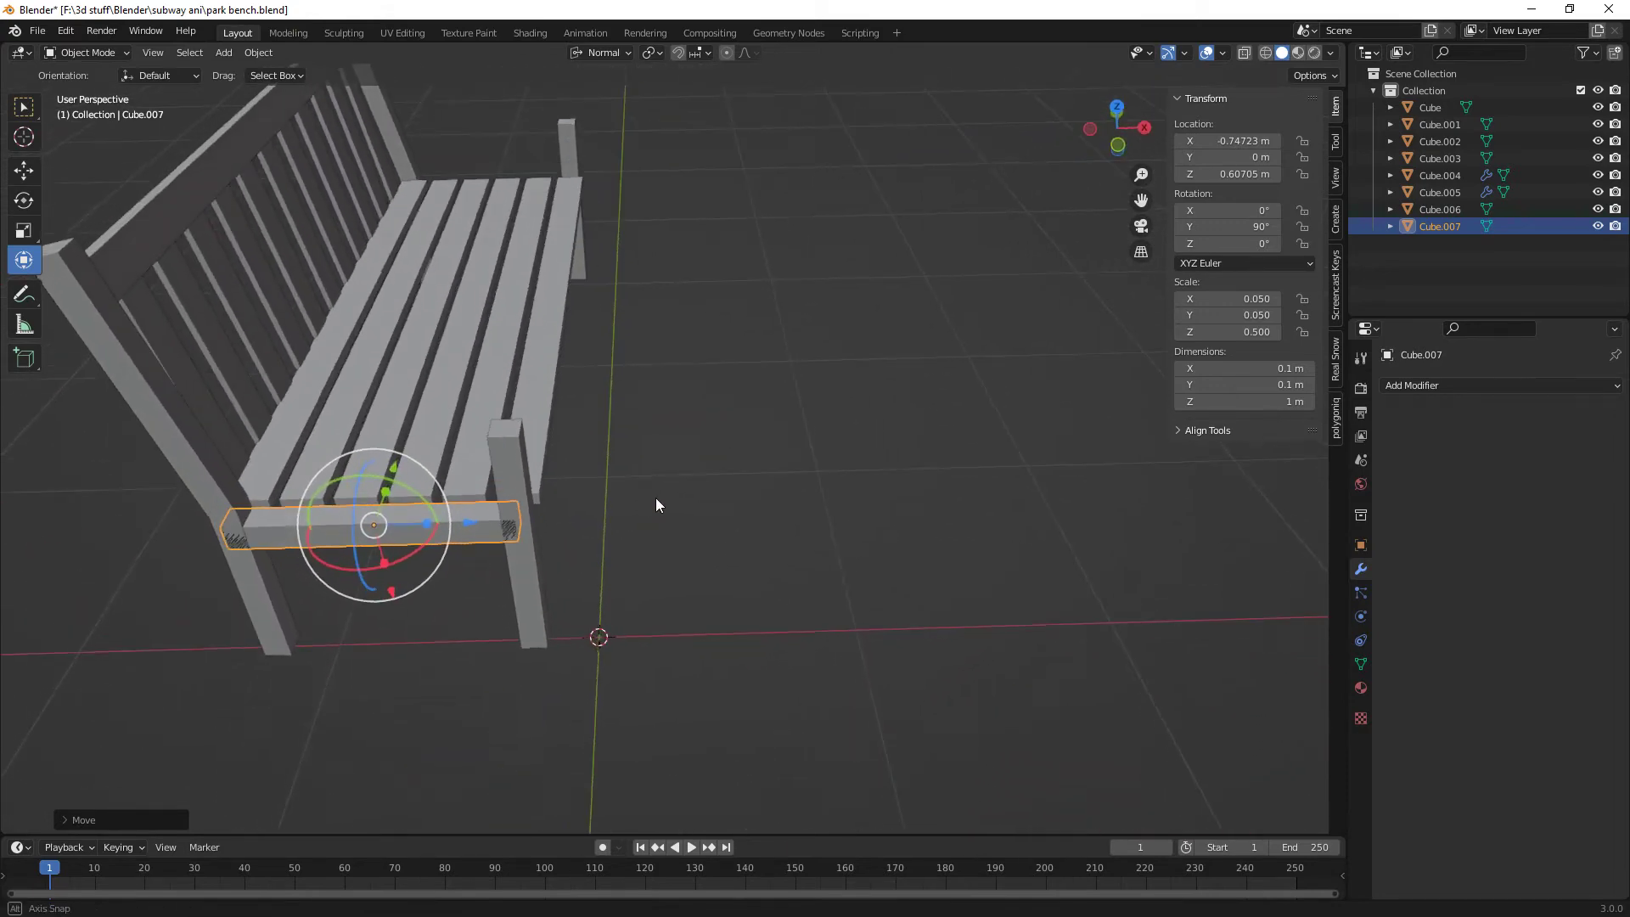
pyautogui.click(548, 417)
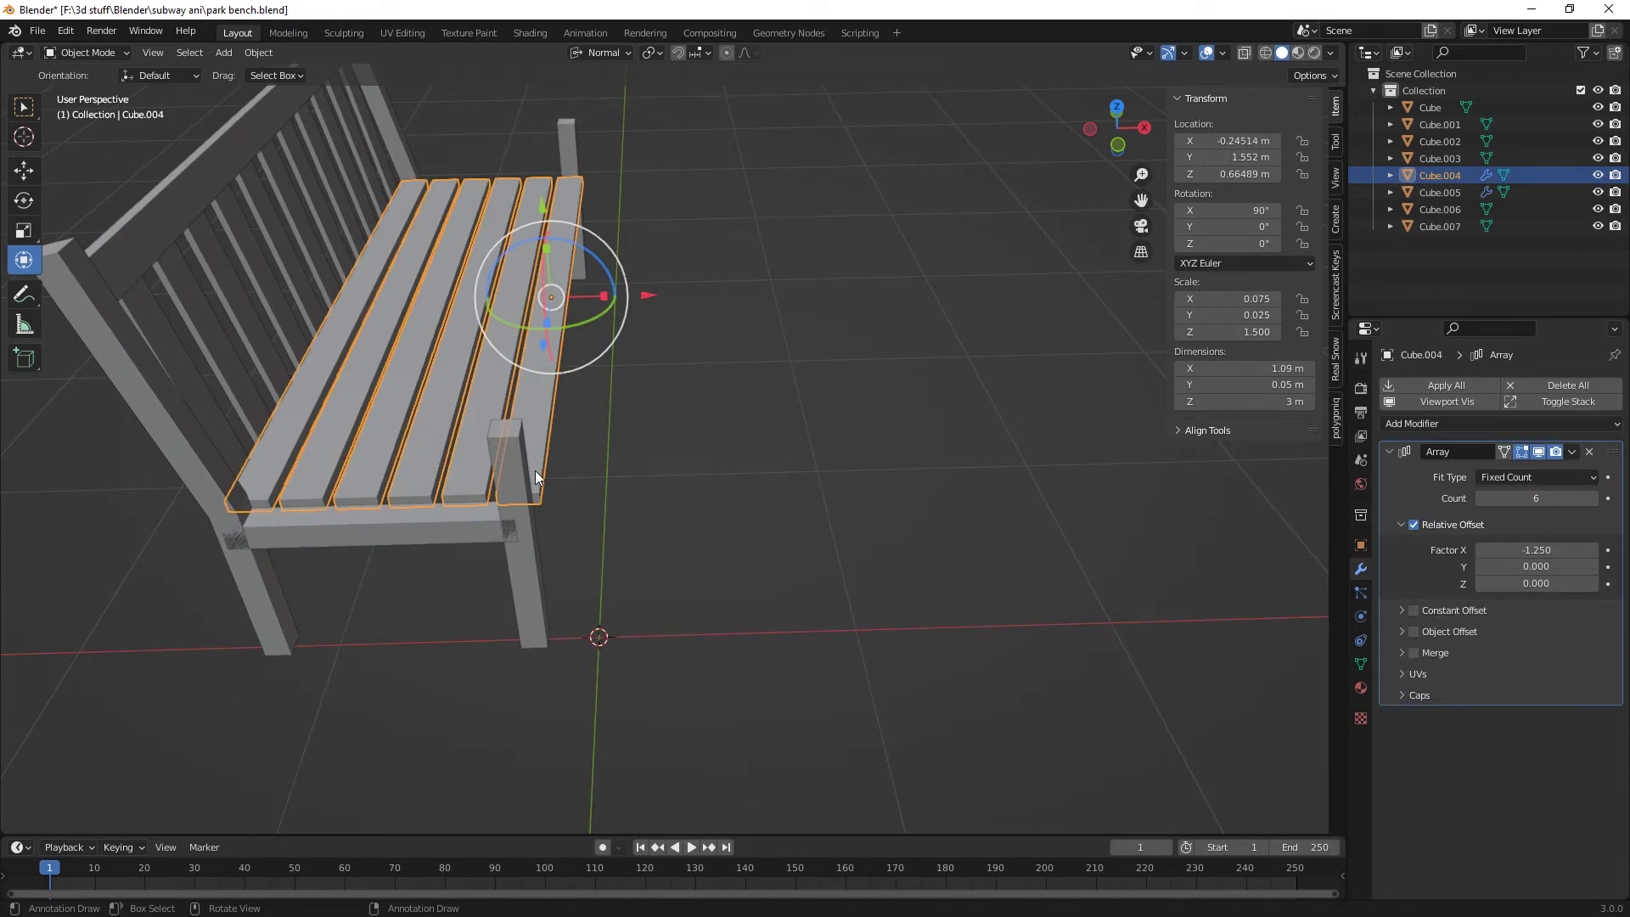
pyautogui.press('Tab')
pyautogui.click(474, 457)
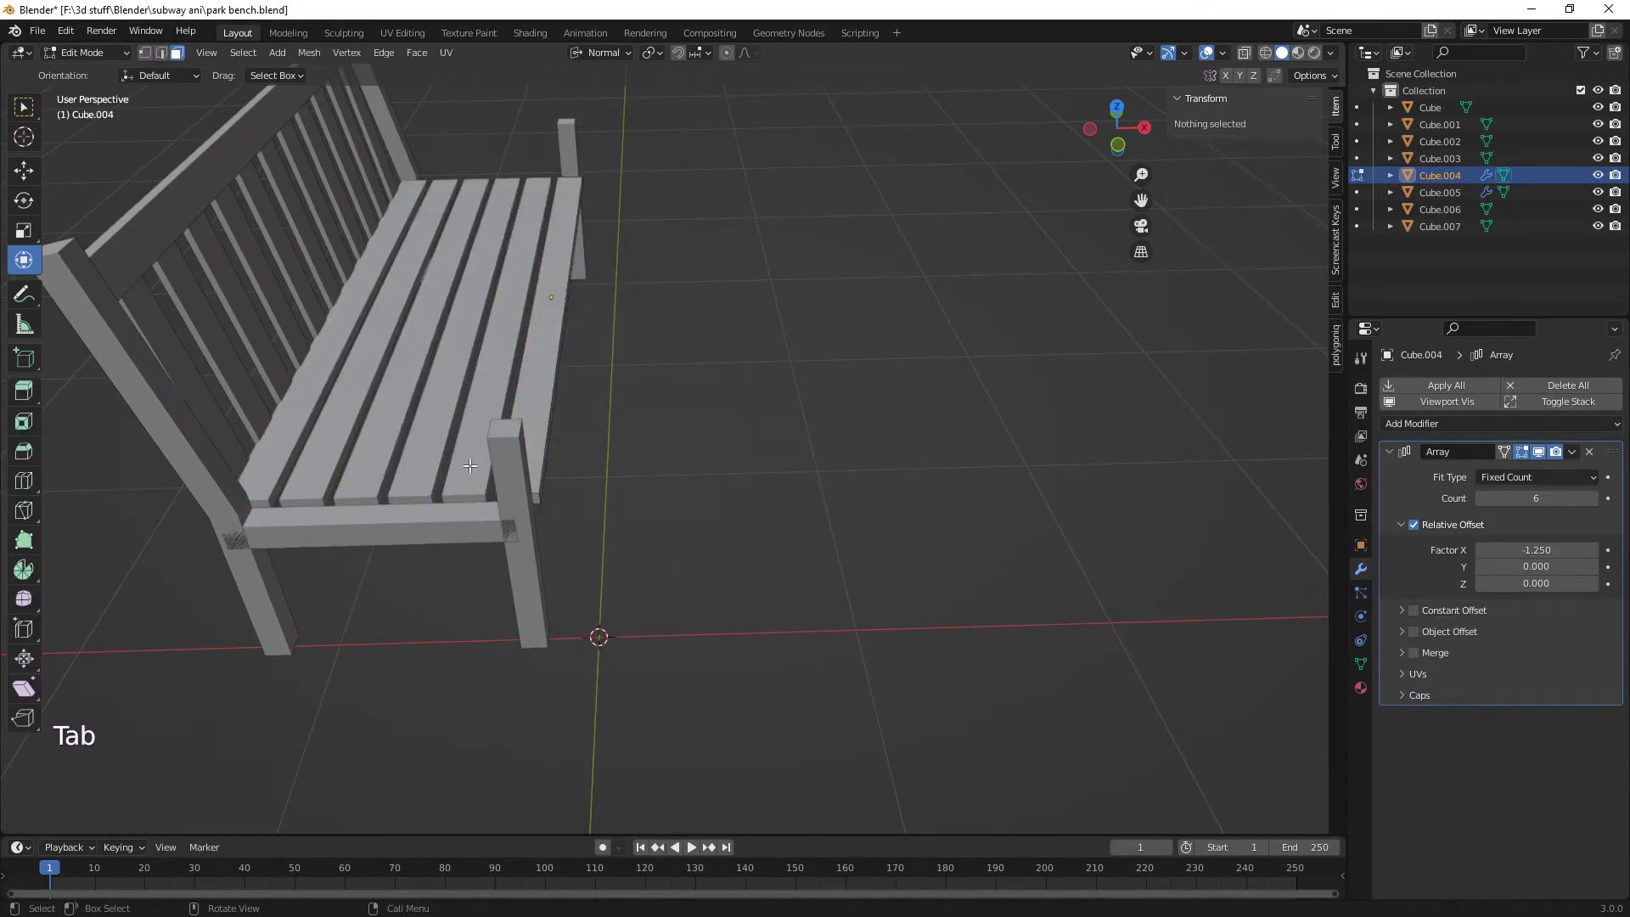
pyautogui.press('3')
pyautogui.click(1572, 452)
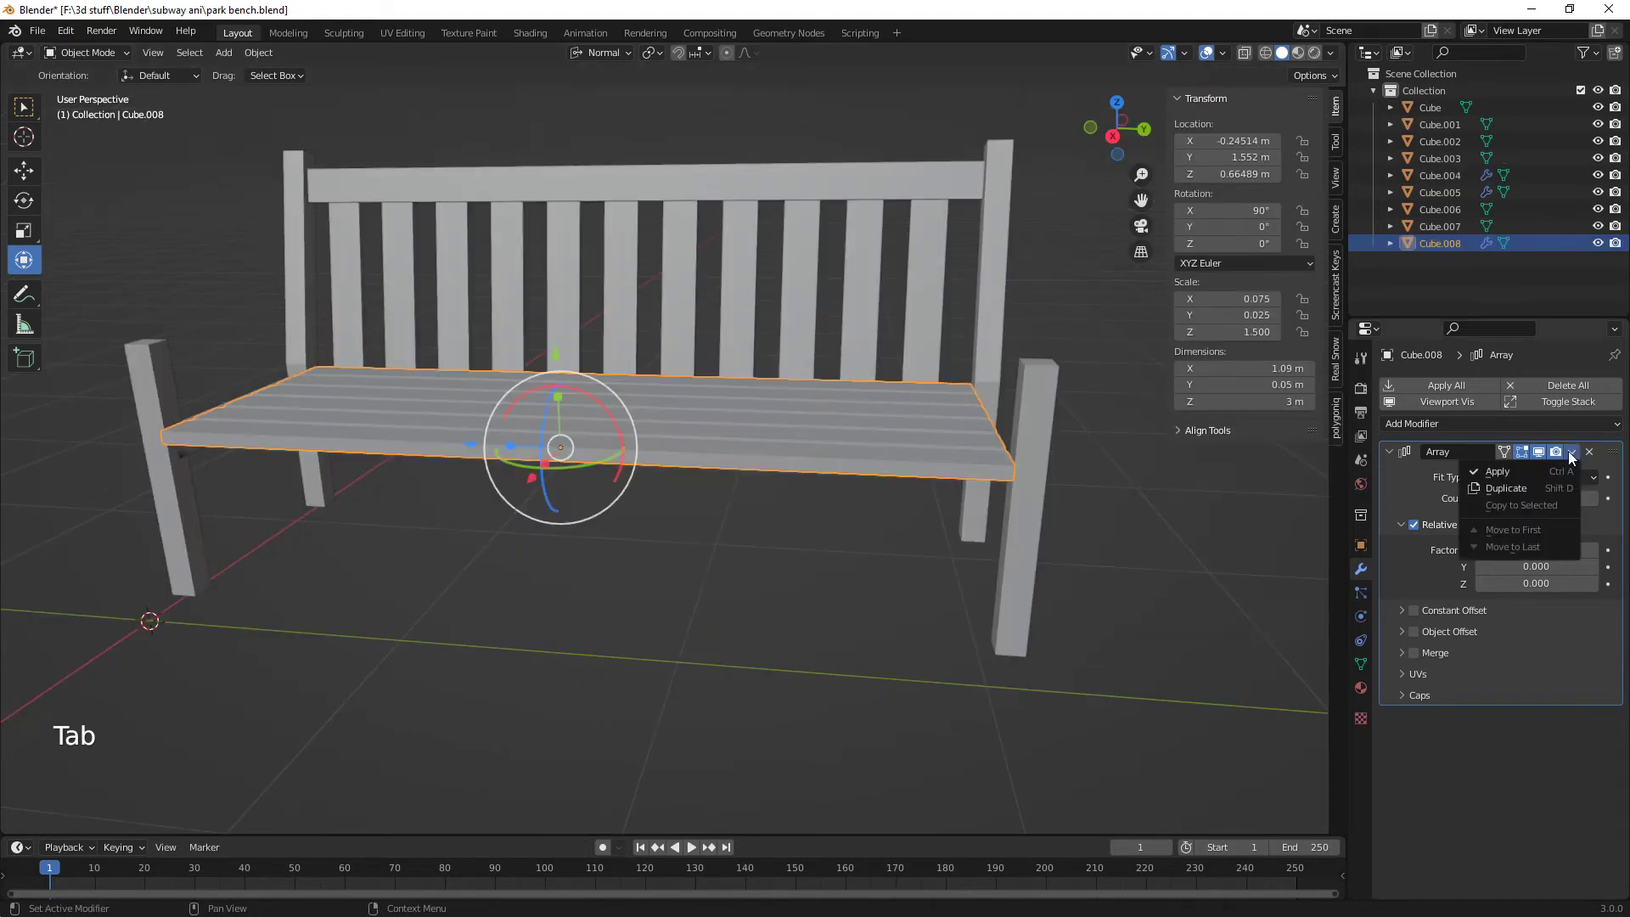
pyautogui.click(1498, 471)
# - Separate the four middle slats of the copied seat into their own object using Selection, and return to Object Mode
pyautogui.press('Tab')
pyautogui.moveTo(655, 600); pyautogui.dragTo(769, 625, button='middle')
pyautogui.click(674, 535)
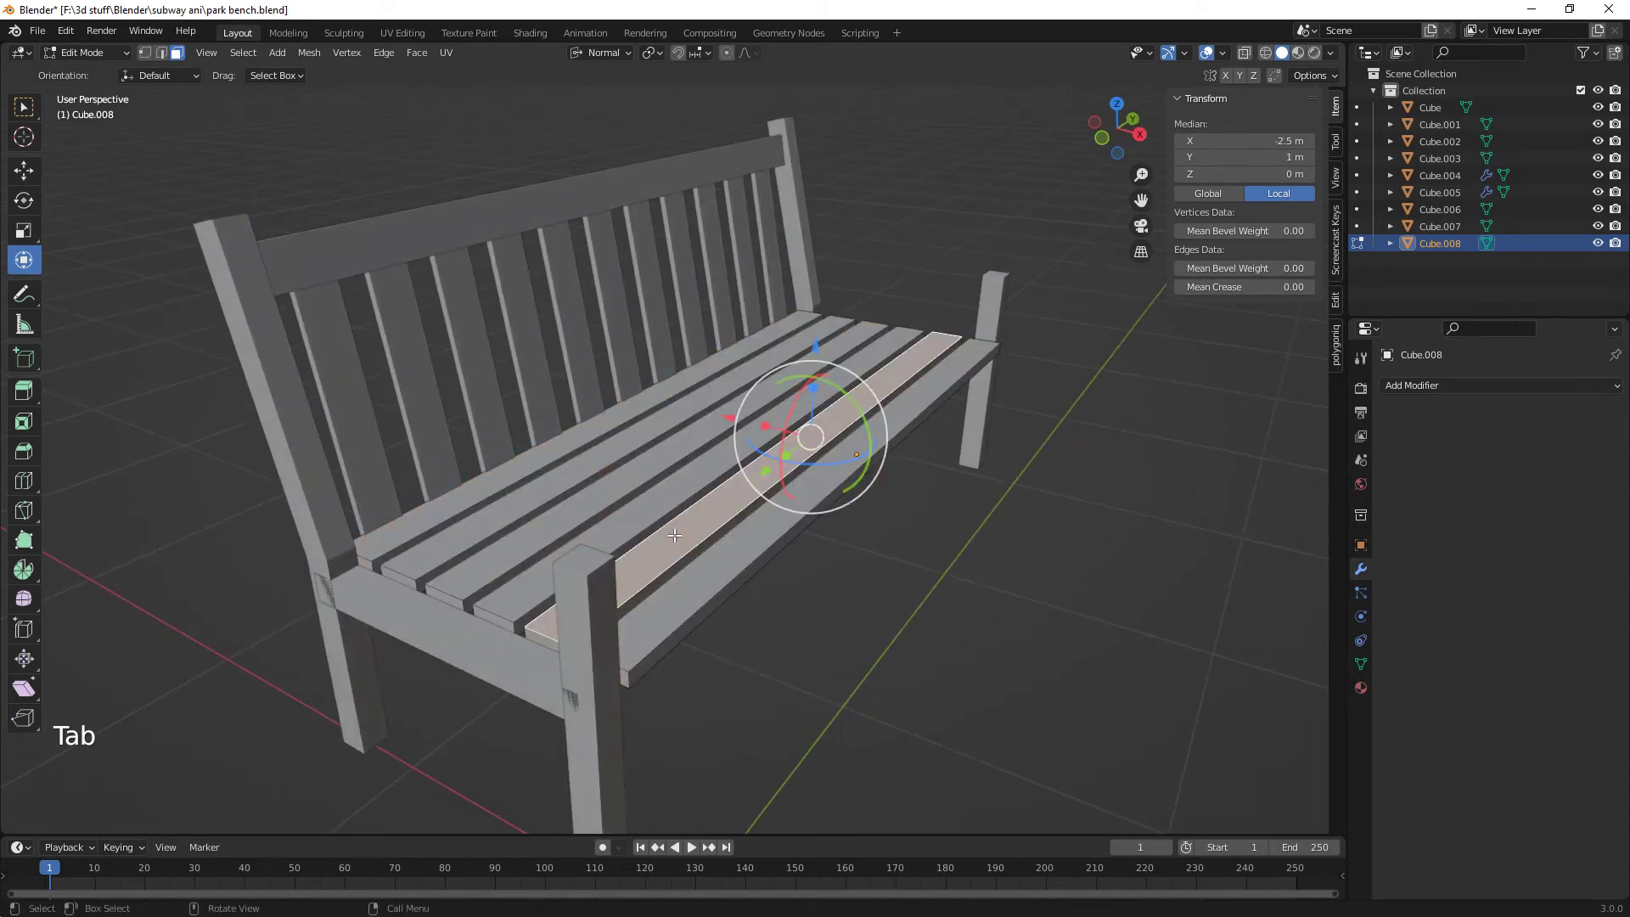
pyautogui.keyDown('shift'); pyautogui.click(649, 517); pyautogui.keyUp('shift')
pyautogui.keyDown('shift'); pyautogui.click(594, 497); pyautogui.keyUp('shift')
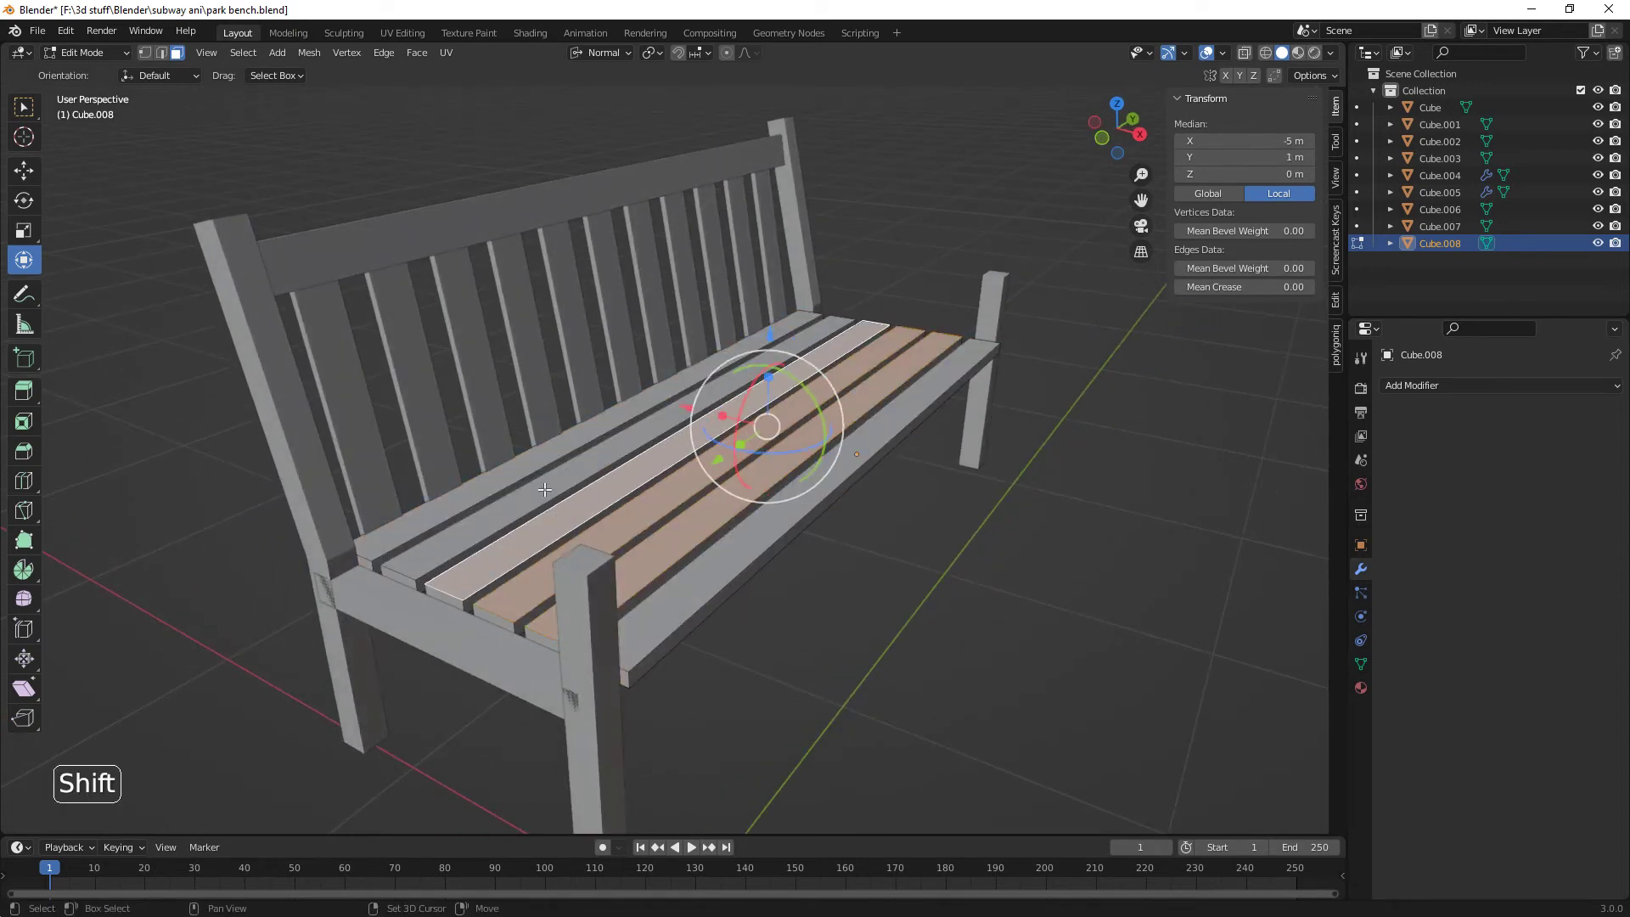
pyautogui.keyDown('shift'); pyautogui.click(549, 481); pyautogui.keyUp('shift')
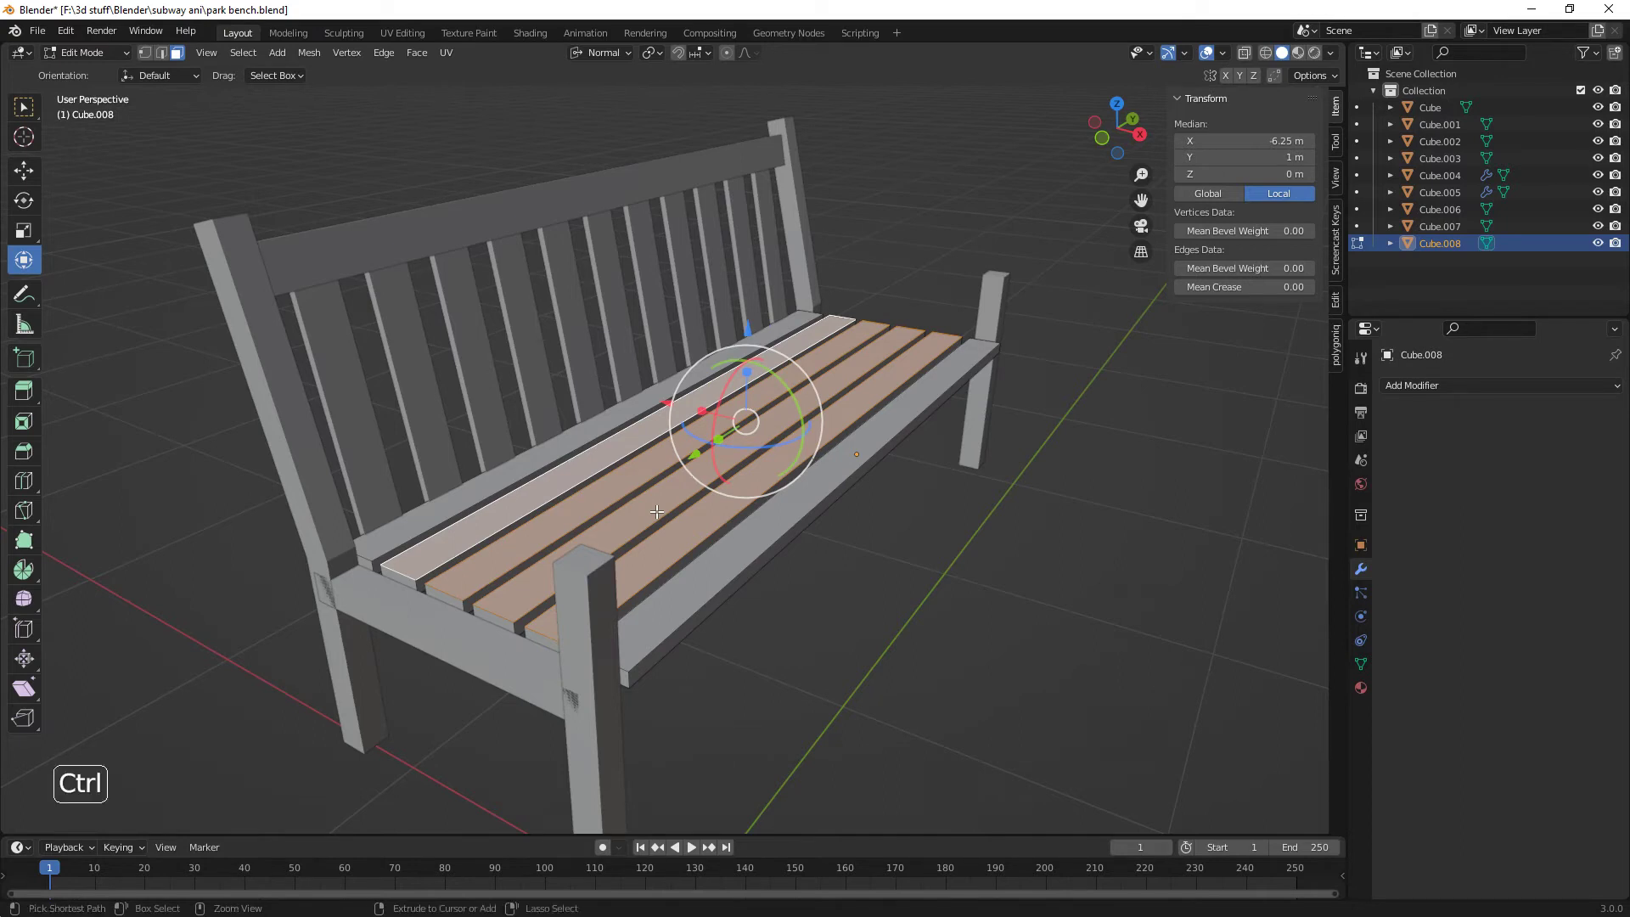
pyautogui.press('ctrl+KP_Add')
pyautogui.press('ctrl+KP_Add')
pyautogui.press('ctrl+KP_Add')
pyautogui.press('ctrl+KP_Add')
pyautogui.press('ctrl+KP_Add')
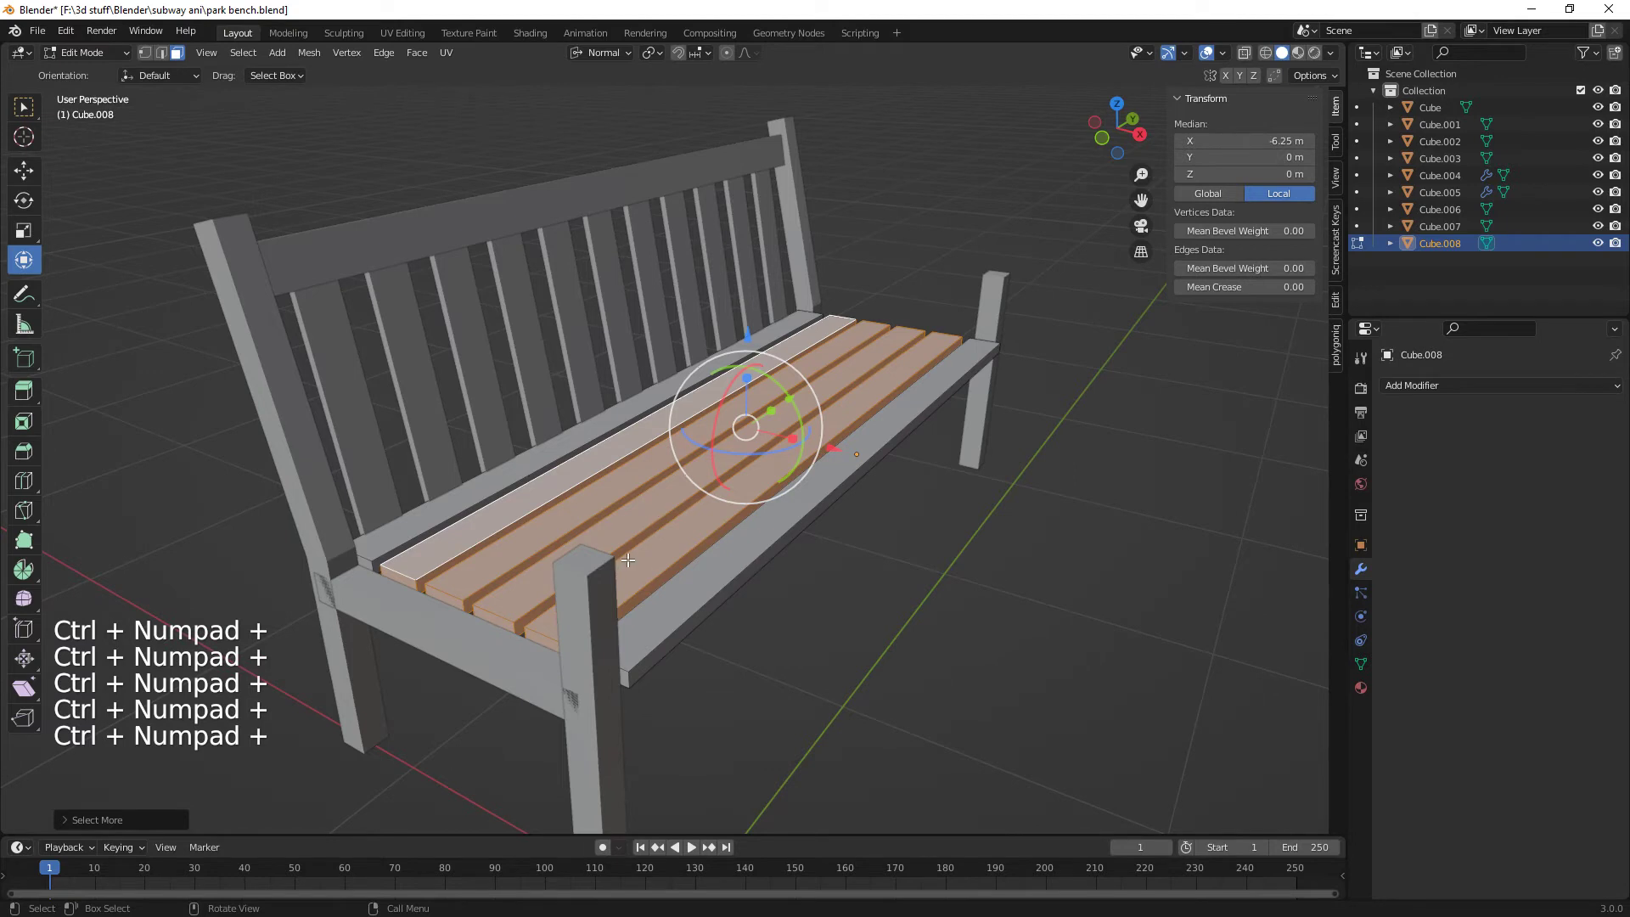
pyautogui.press('p')
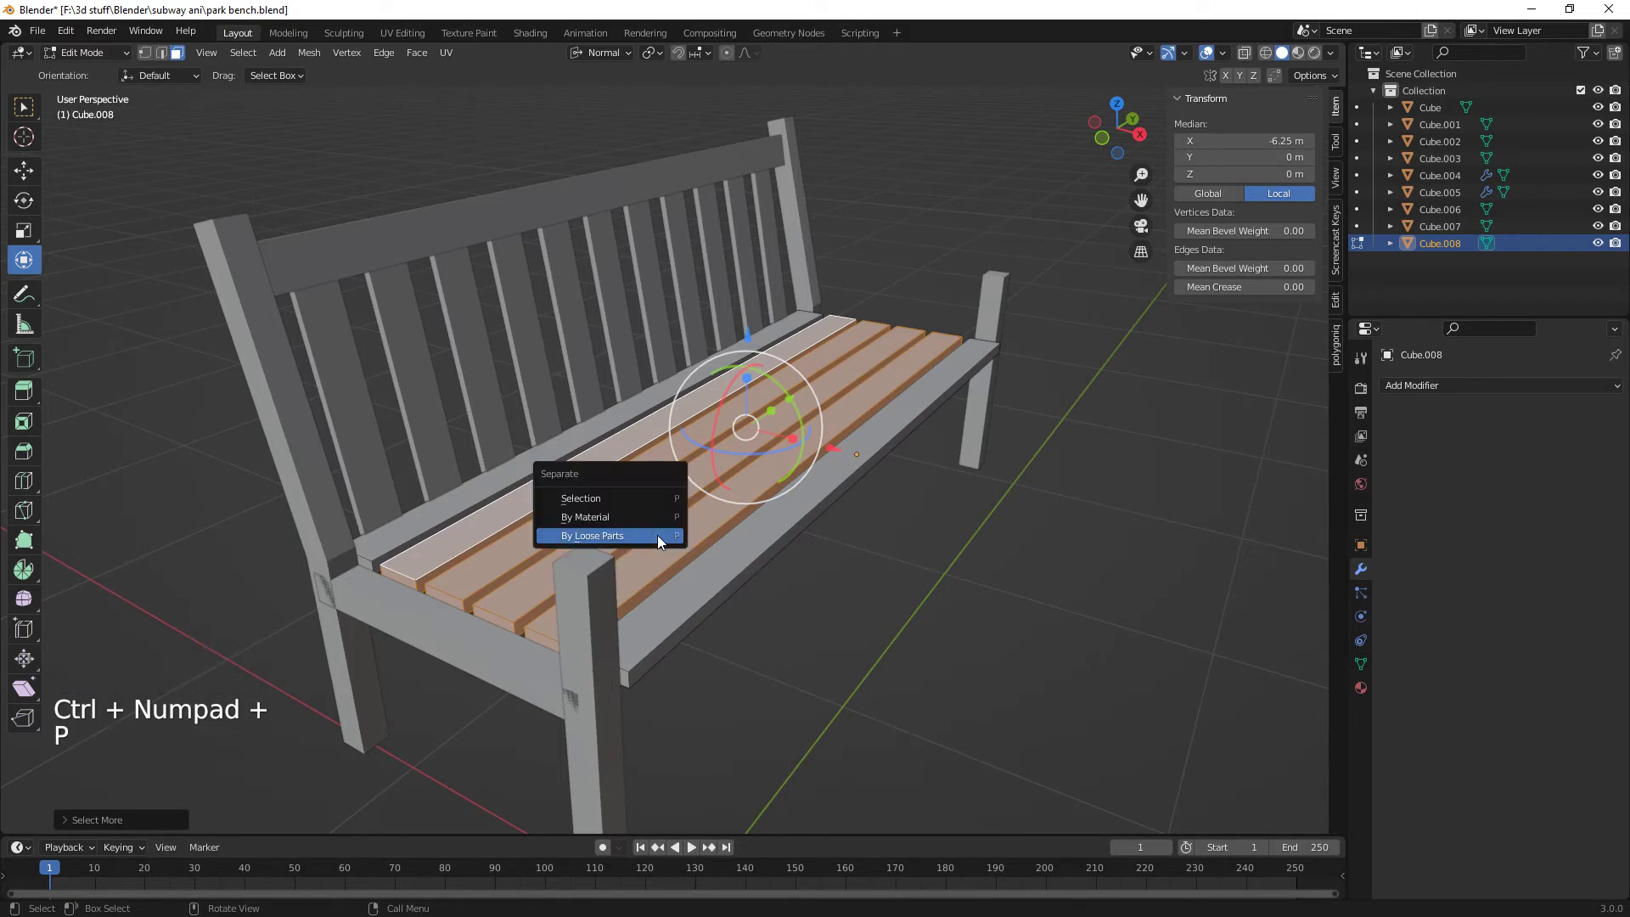
pyautogui.click(614, 497)
pyautogui.press('Tab')
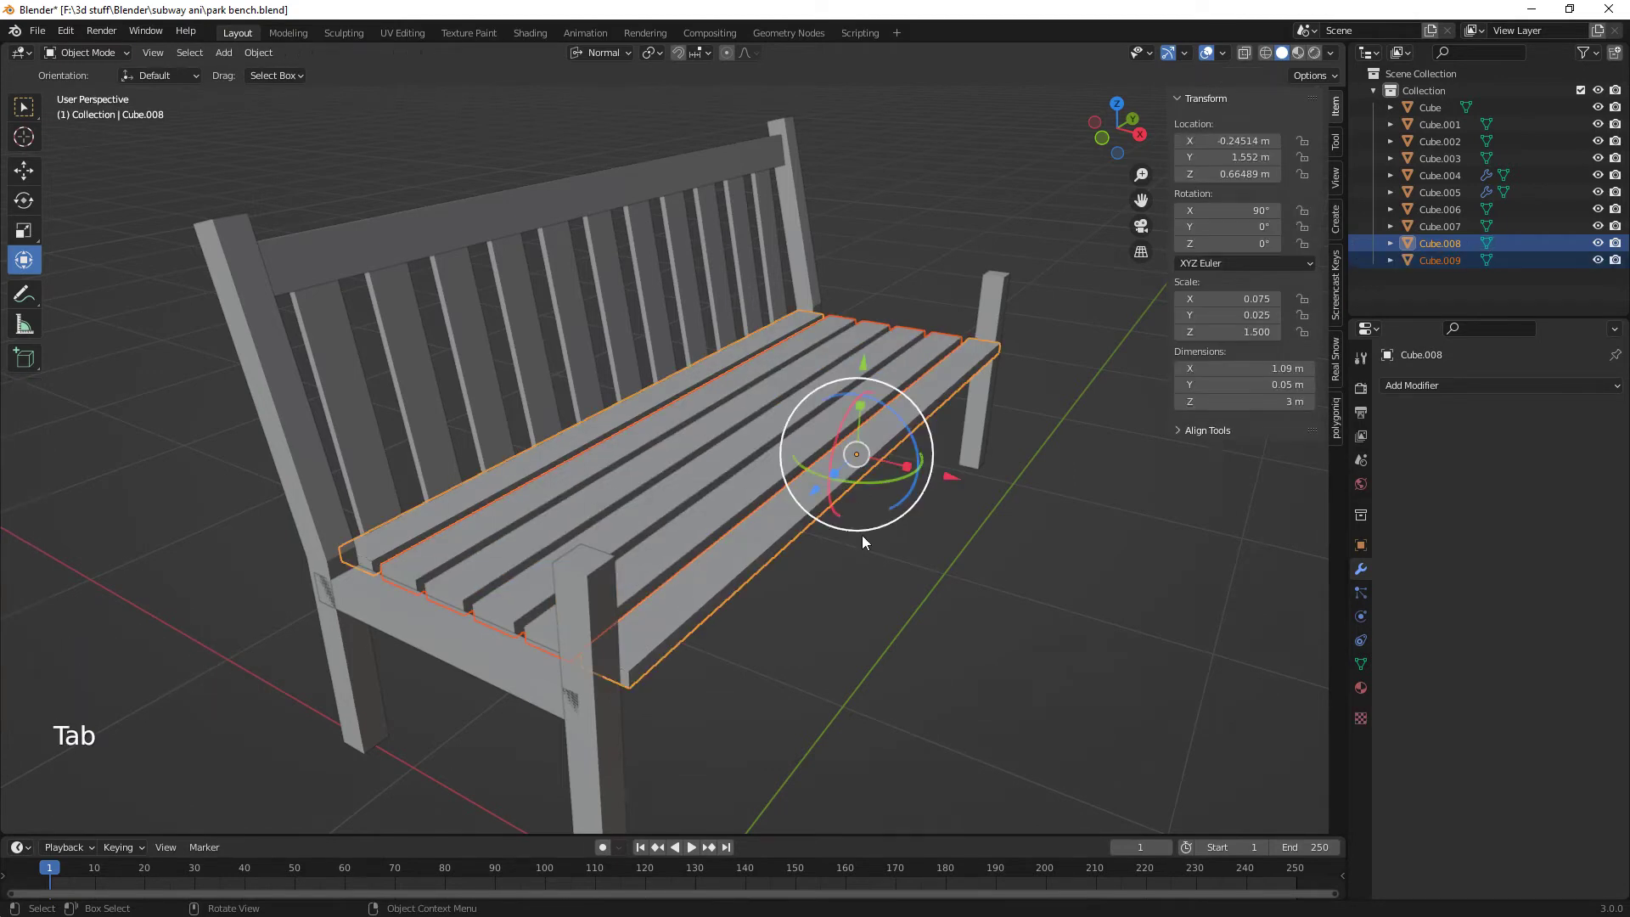
# - Extrude the four middle slats' end faces on the origin side outward about 0.11 m over the side rail, and return to Object Mode
pyautogui.click(668, 556)
pyautogui.press('Tab')
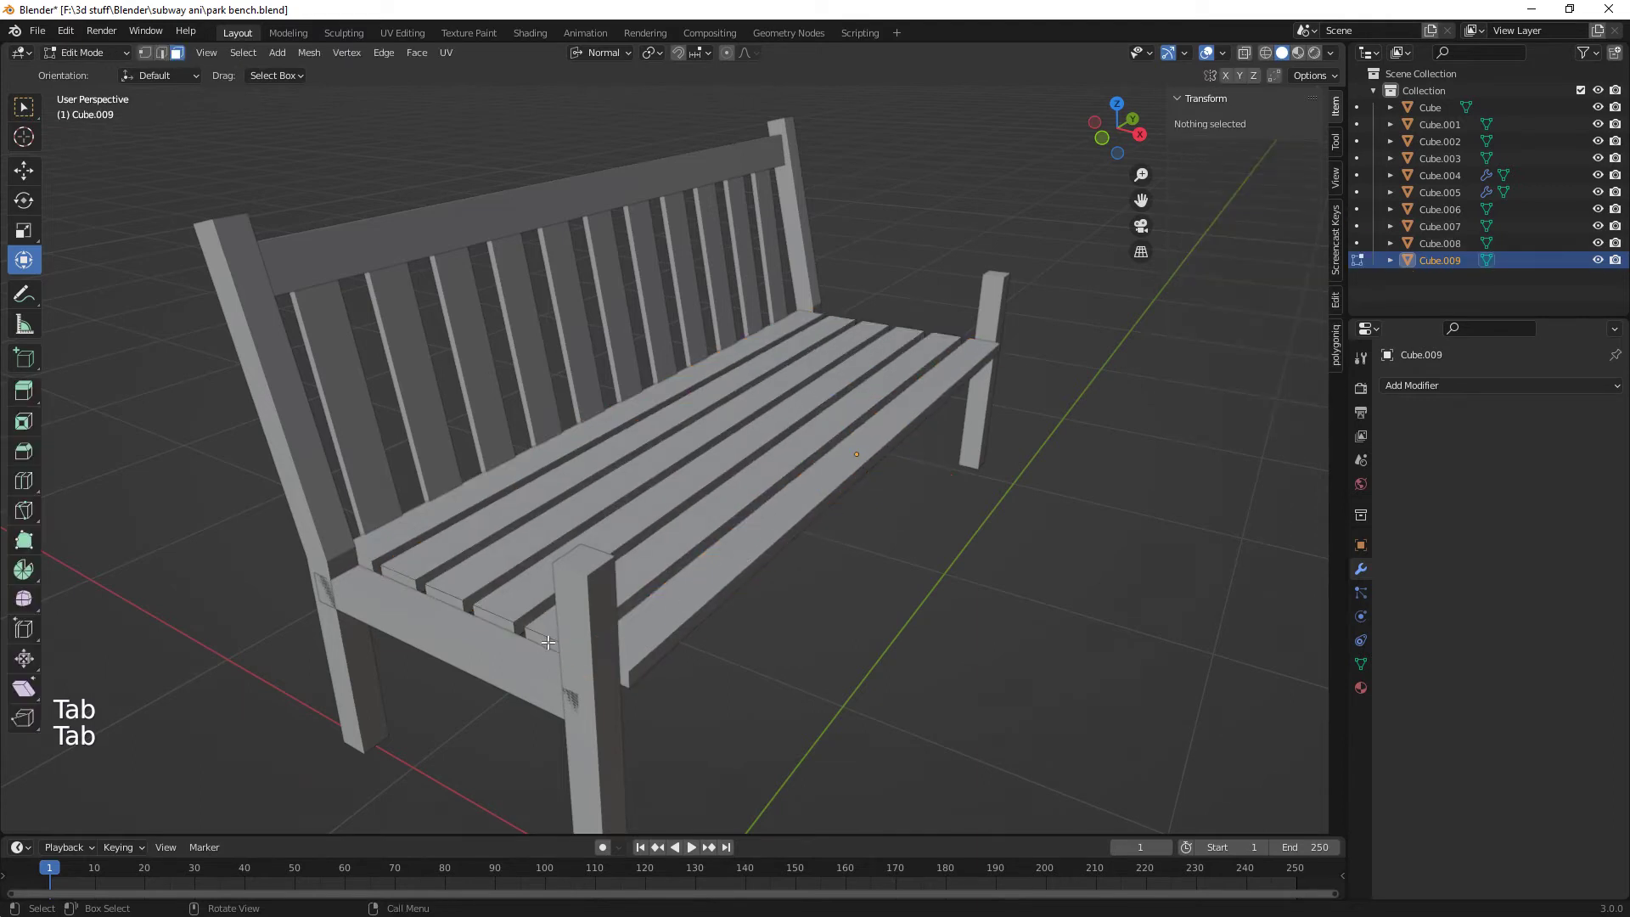
pyautogui.click(546, 643)
pyautogui.keyDown('shift'); pyautogui.click(450, 604); pyautogui.keyUp('shift')
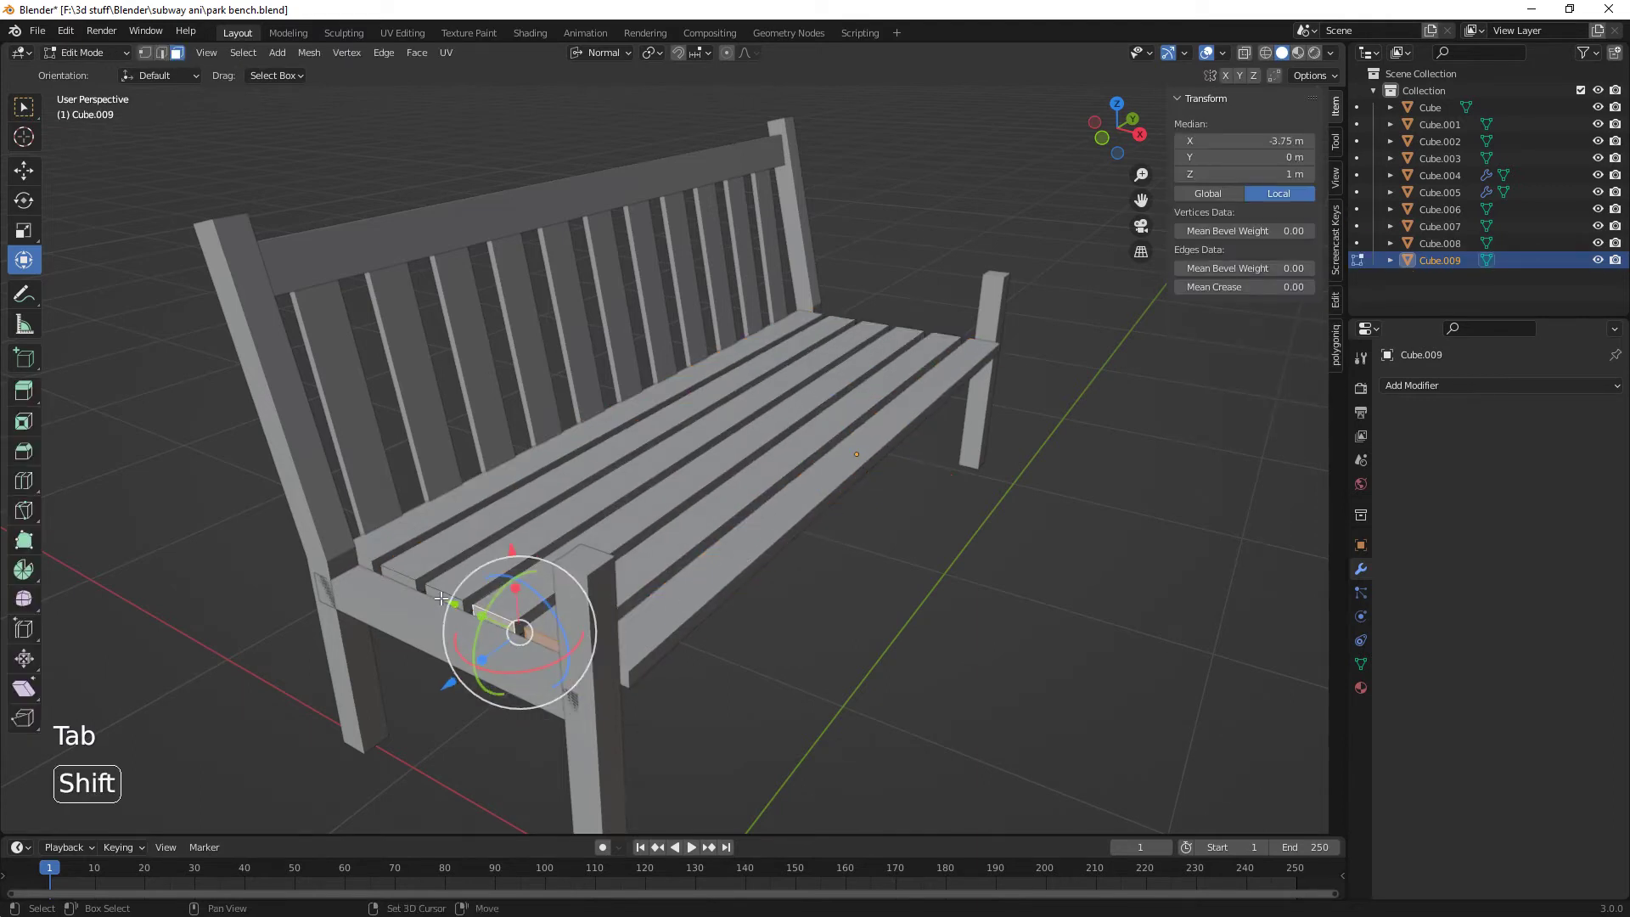
pyautogui.keyDown('shift'); pyautogui.click(422, 608); pyautogui.keyUp('shift')
pyautogui.keyDown('shift'); pyautogui.click(378, 587); pyautogui.keyUp('shift')
pyautogui.press('e')
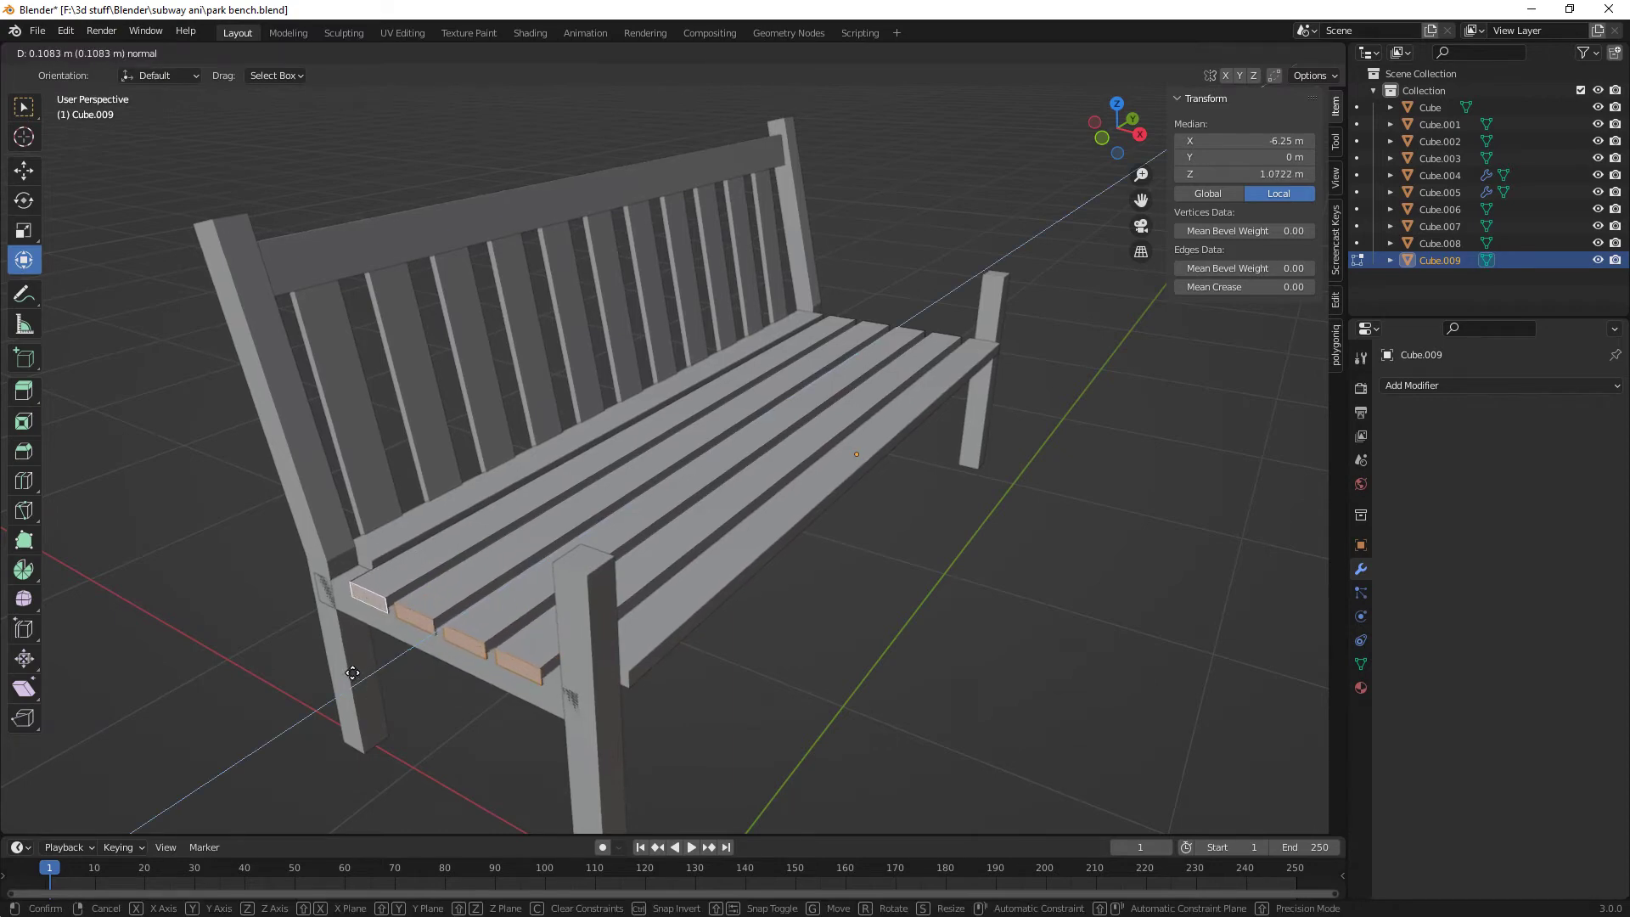
pyautogui.click(353, 673)
pyautogui.moveTo(960, 662); pyautogui.dragTo(1084, 594, button='middle')
pyautogui.press('Tab')
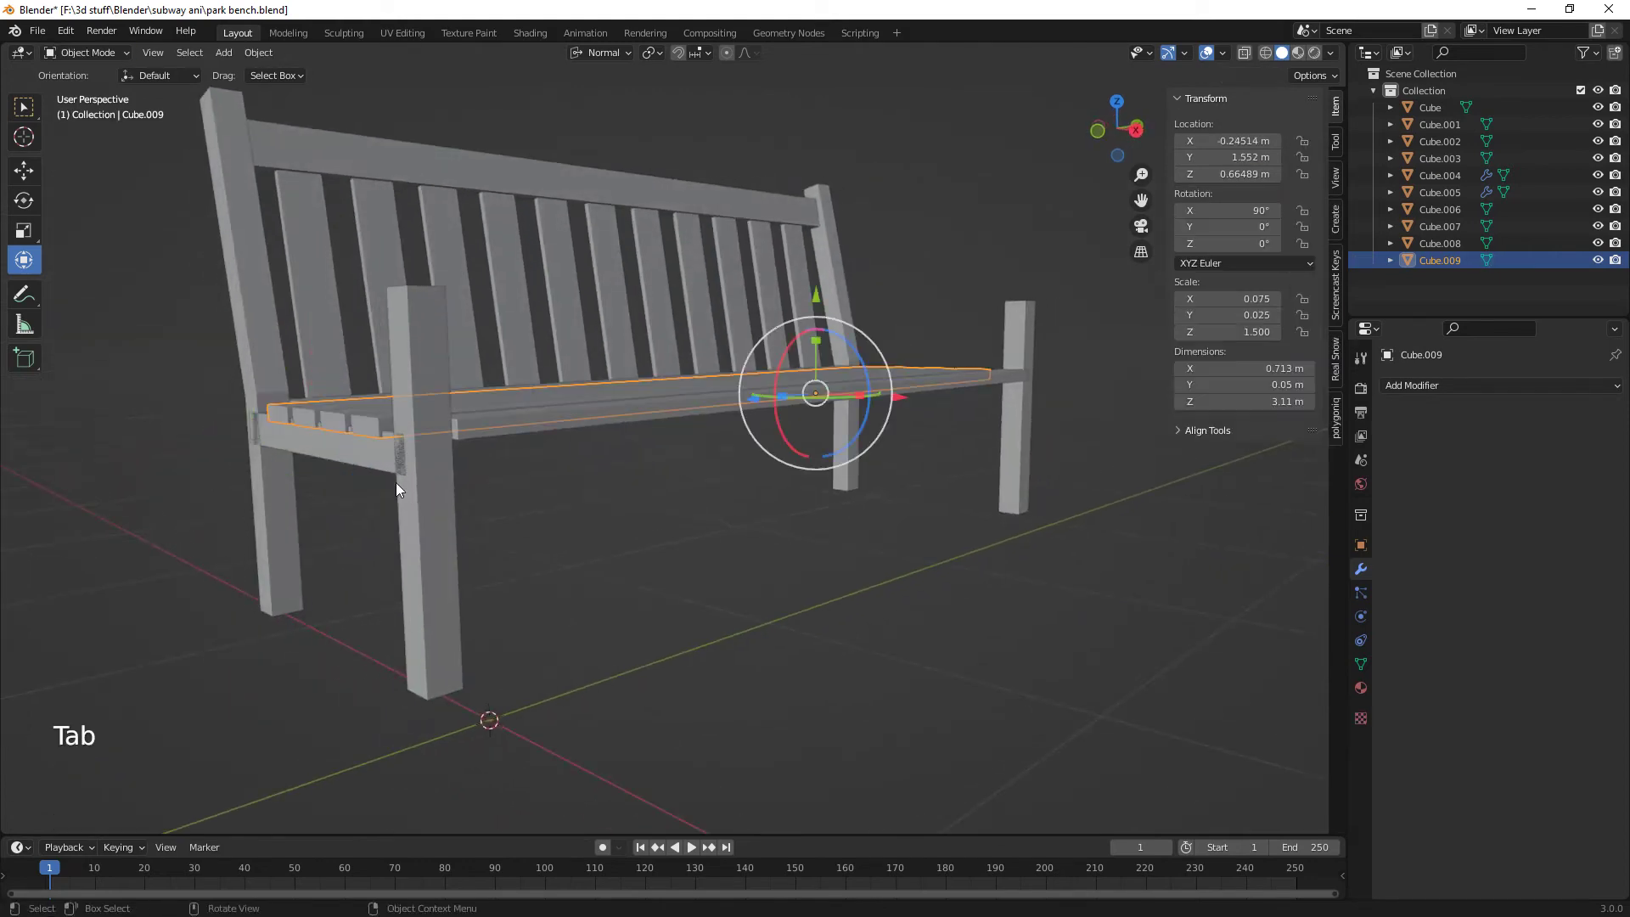
# - Duplicate the side rail along Y to the opposite end of the bench, at about Y 3.10 m
pyautogui.click(395, 482)
pyautogui.moveTo(399, 481); pyautogui.dragTo(699, 629, button='middle')
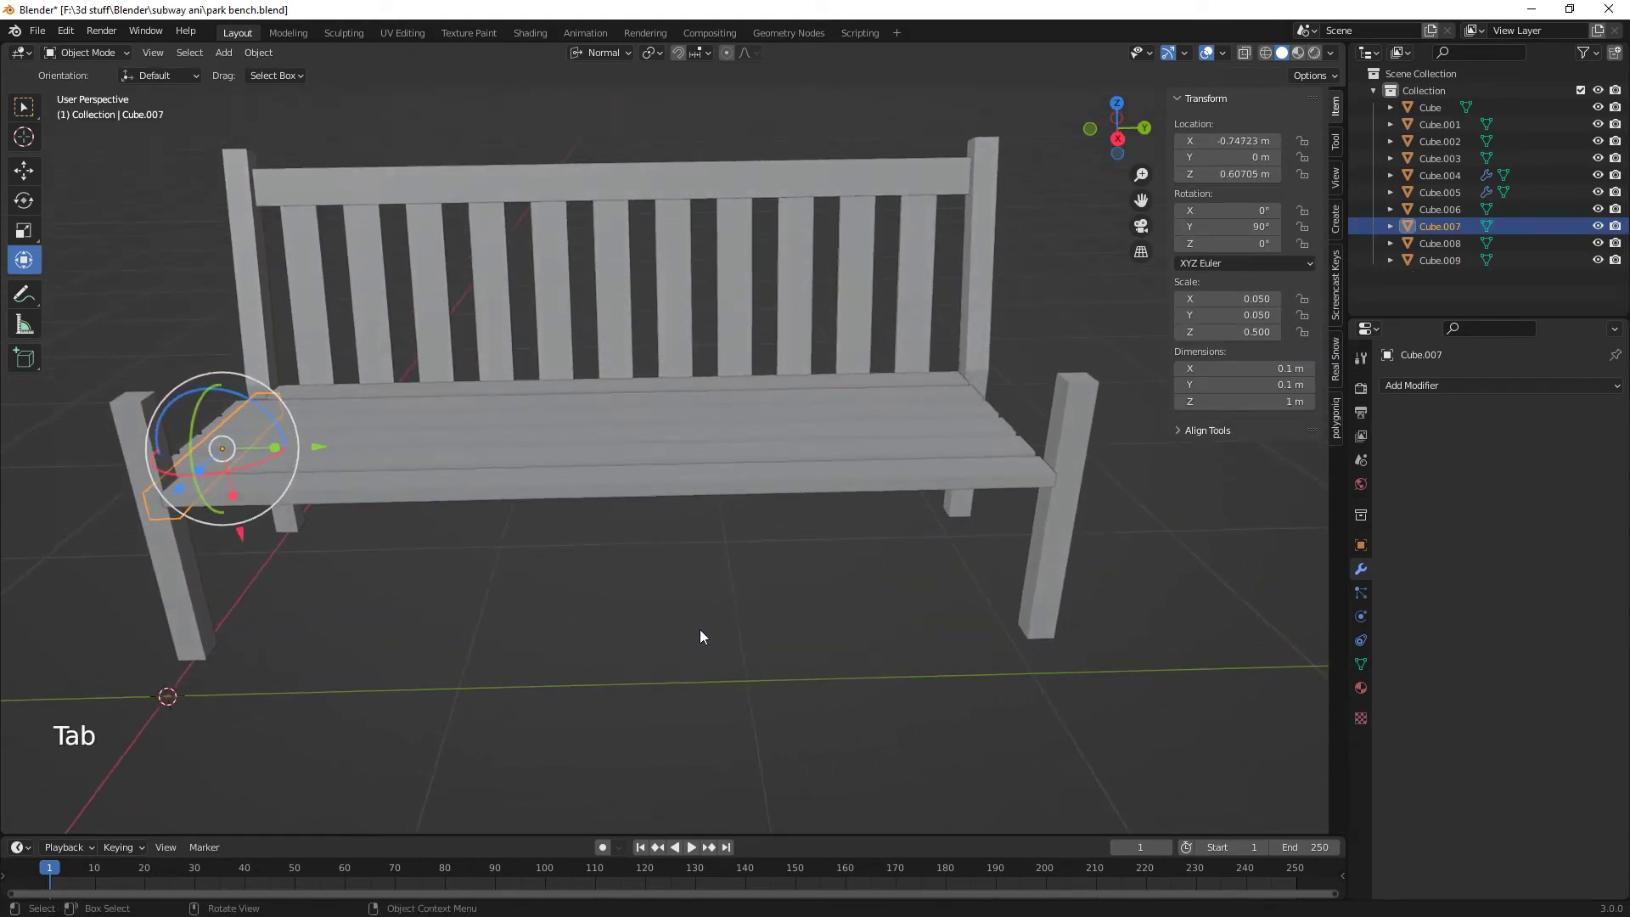
pyautogui.hotkey('shift', 'd')
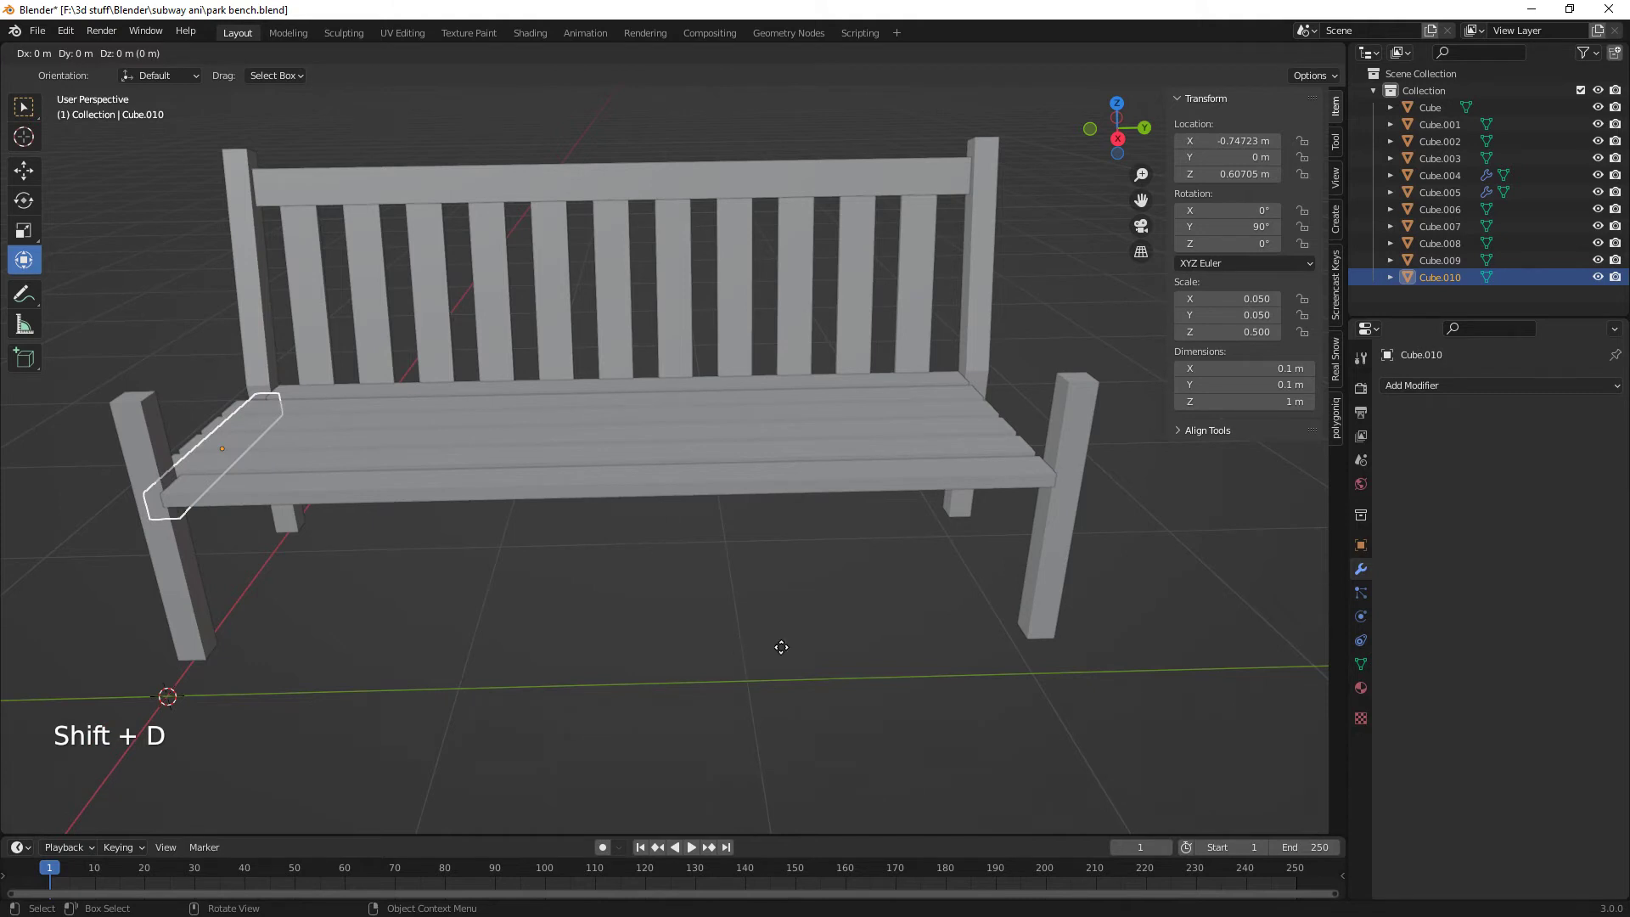
pyautogui.press('y')
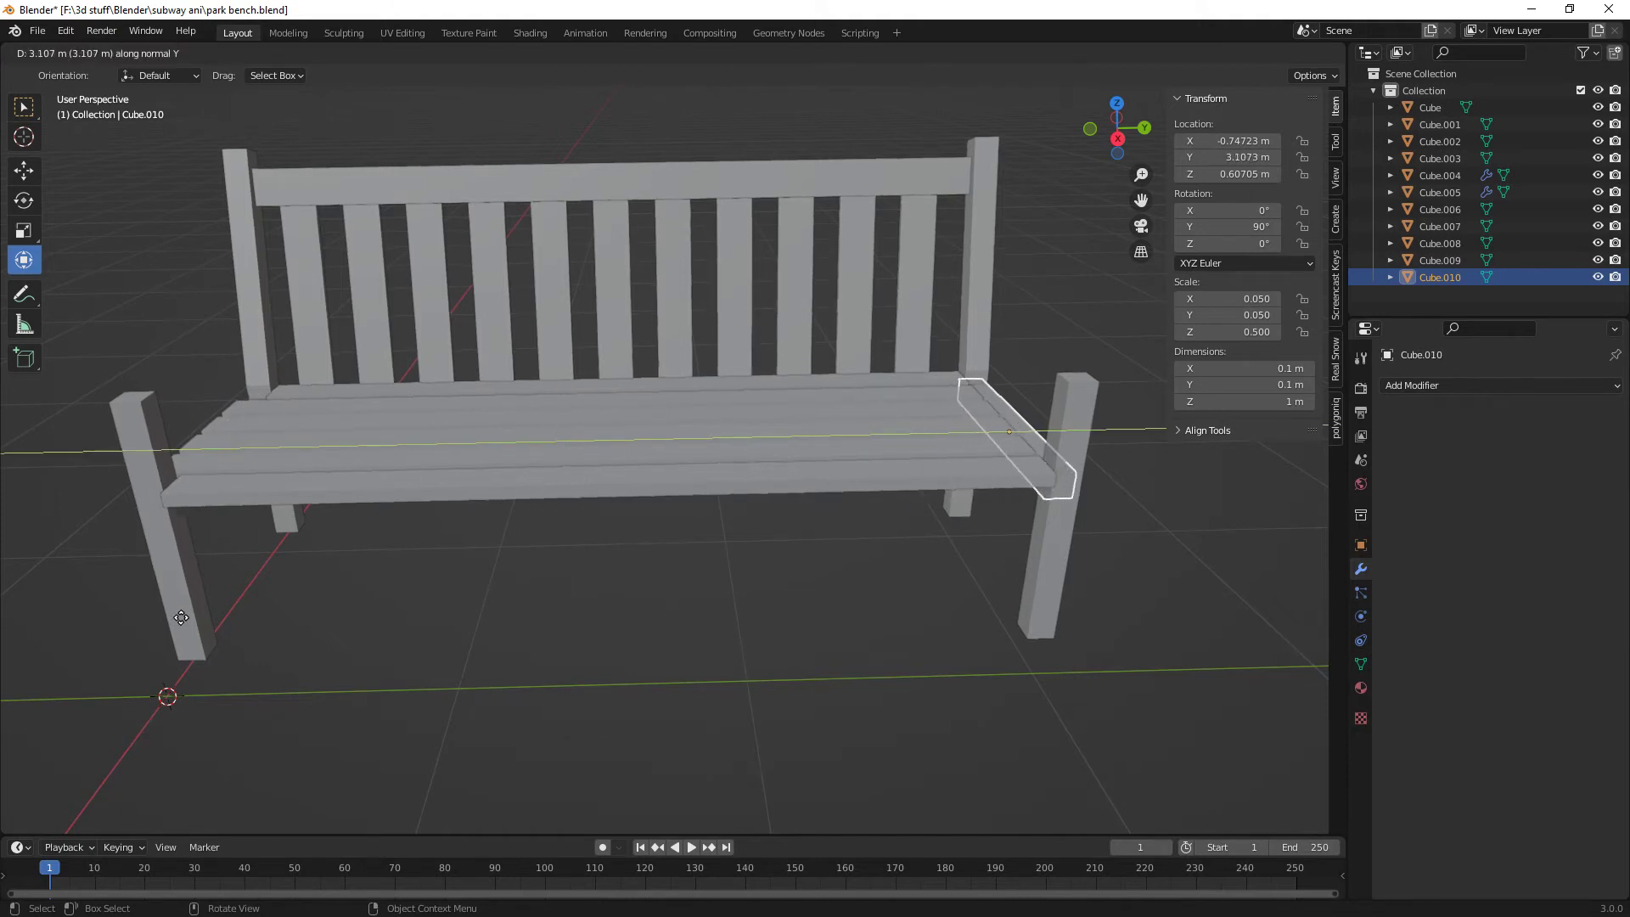
pyautogui.click(185, 615)
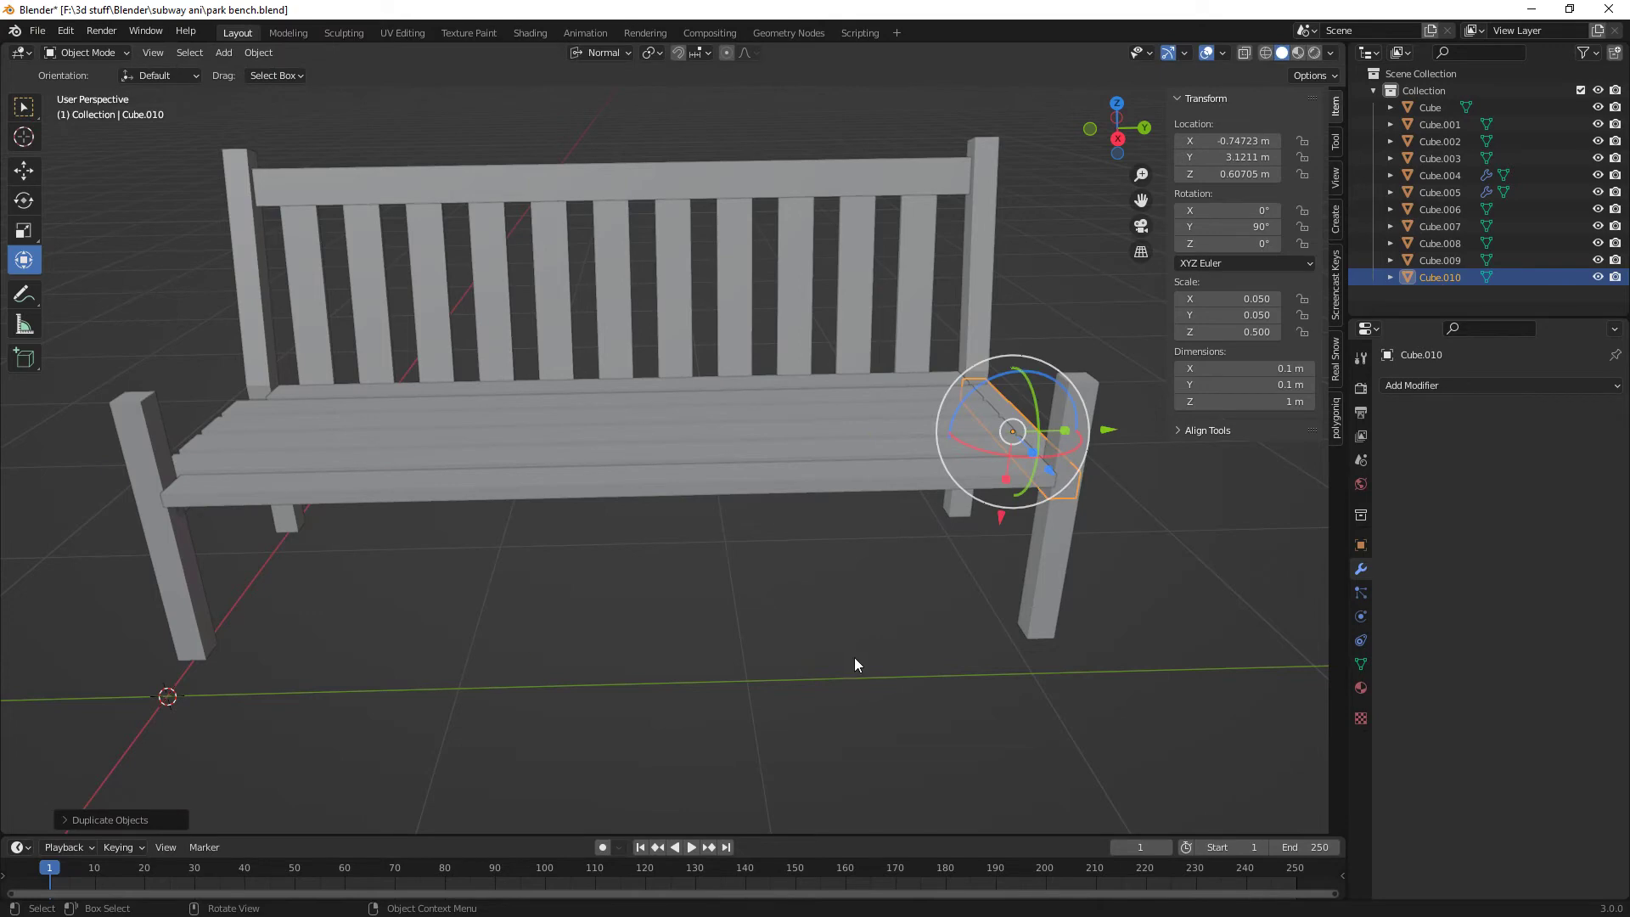
pyautogui.moveTo(855, 660); pyautogui.dragTo(959, 579, button='middle')
pyautogui.moveTo(931, 588); pyautogui.dragTo(926, 582)
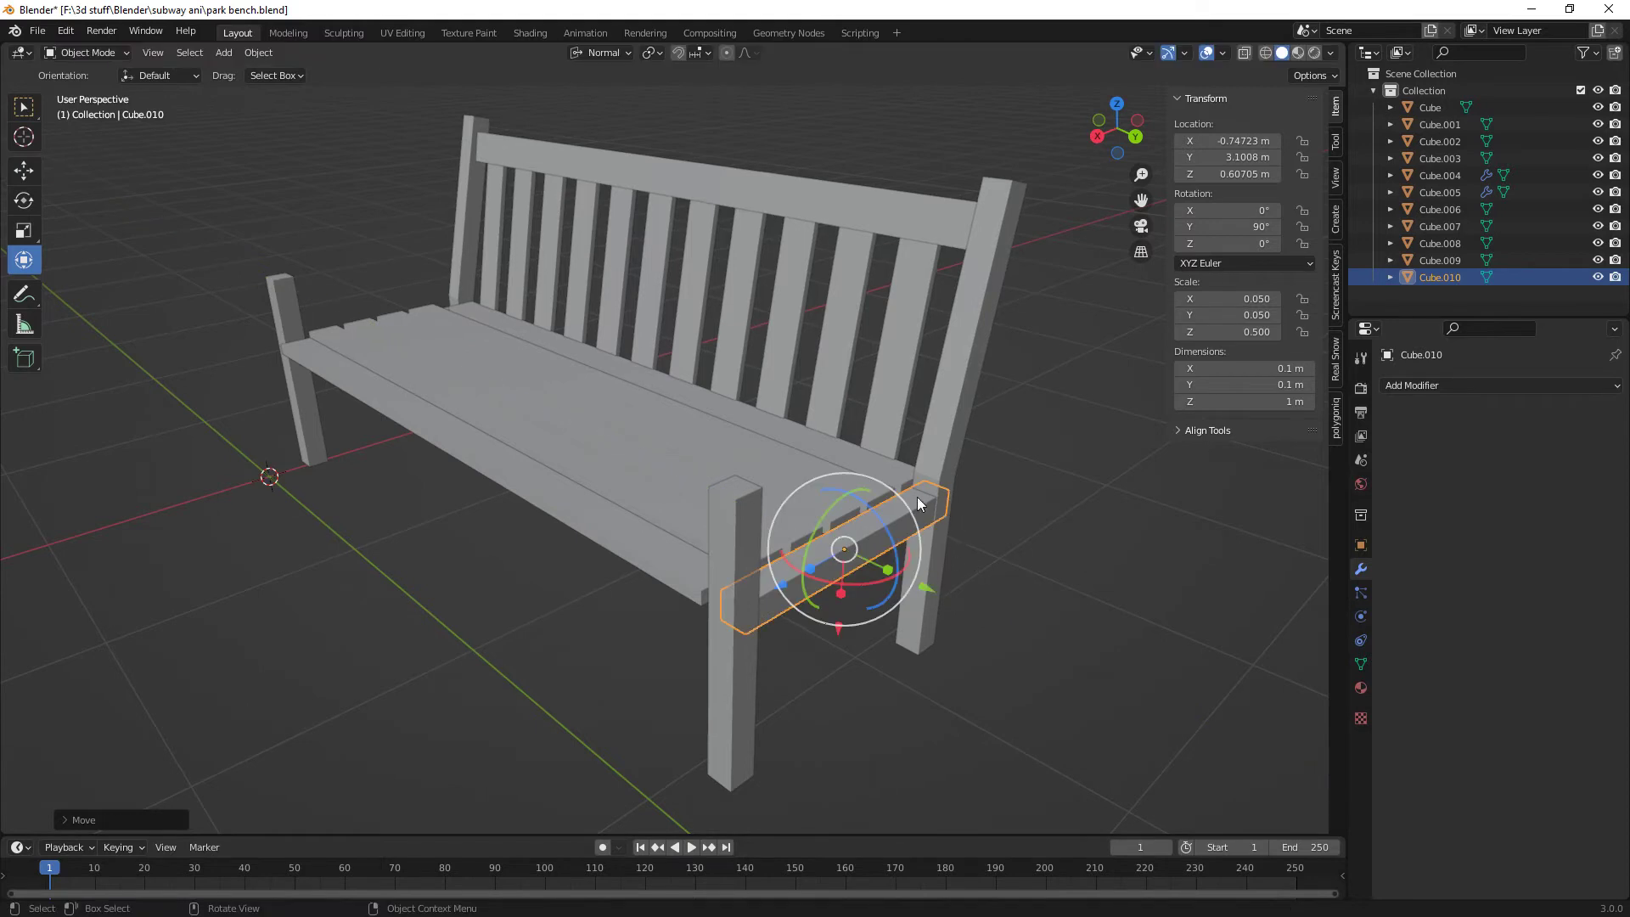
# - Extrude the four middle slats' opposite end faces outward over the copied side rail, and return to Object Mode
pyautogui.click(880, 497)
pyautogui.press('Tab')
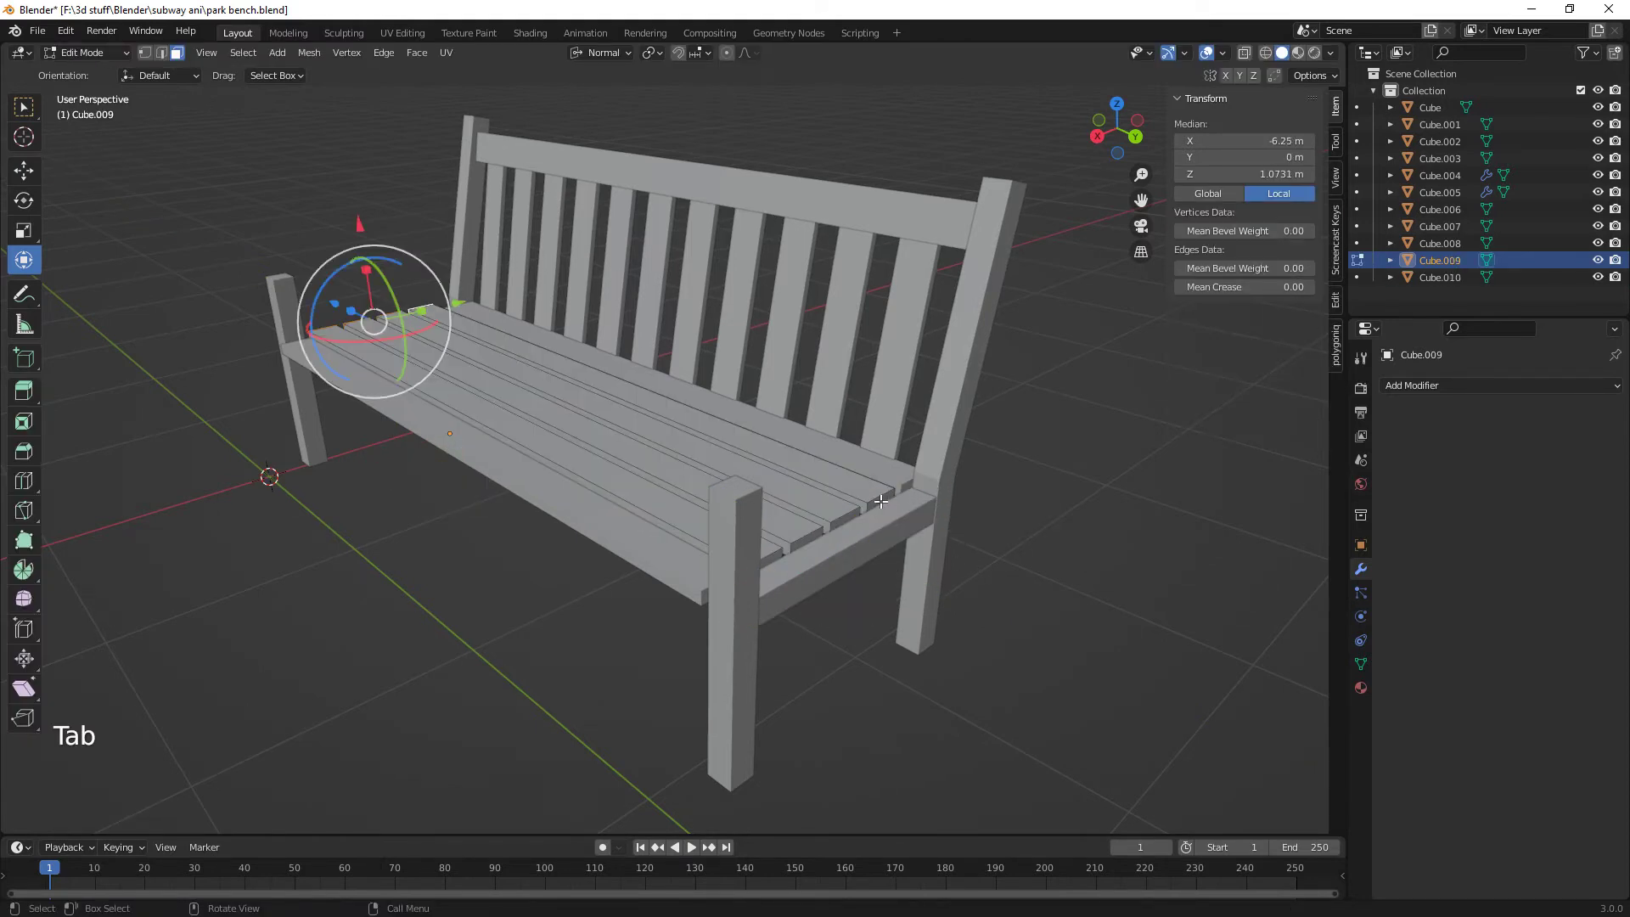
pyautogui.click(878, 496)
pyautogui.keyDown('shift'); pyautogui.click(821, 541); pyautogui.keyUp('shift')
pyautogui.keyDown('shift'); pyautogui.click(803, 545); pyautogui.keyUp('shift')
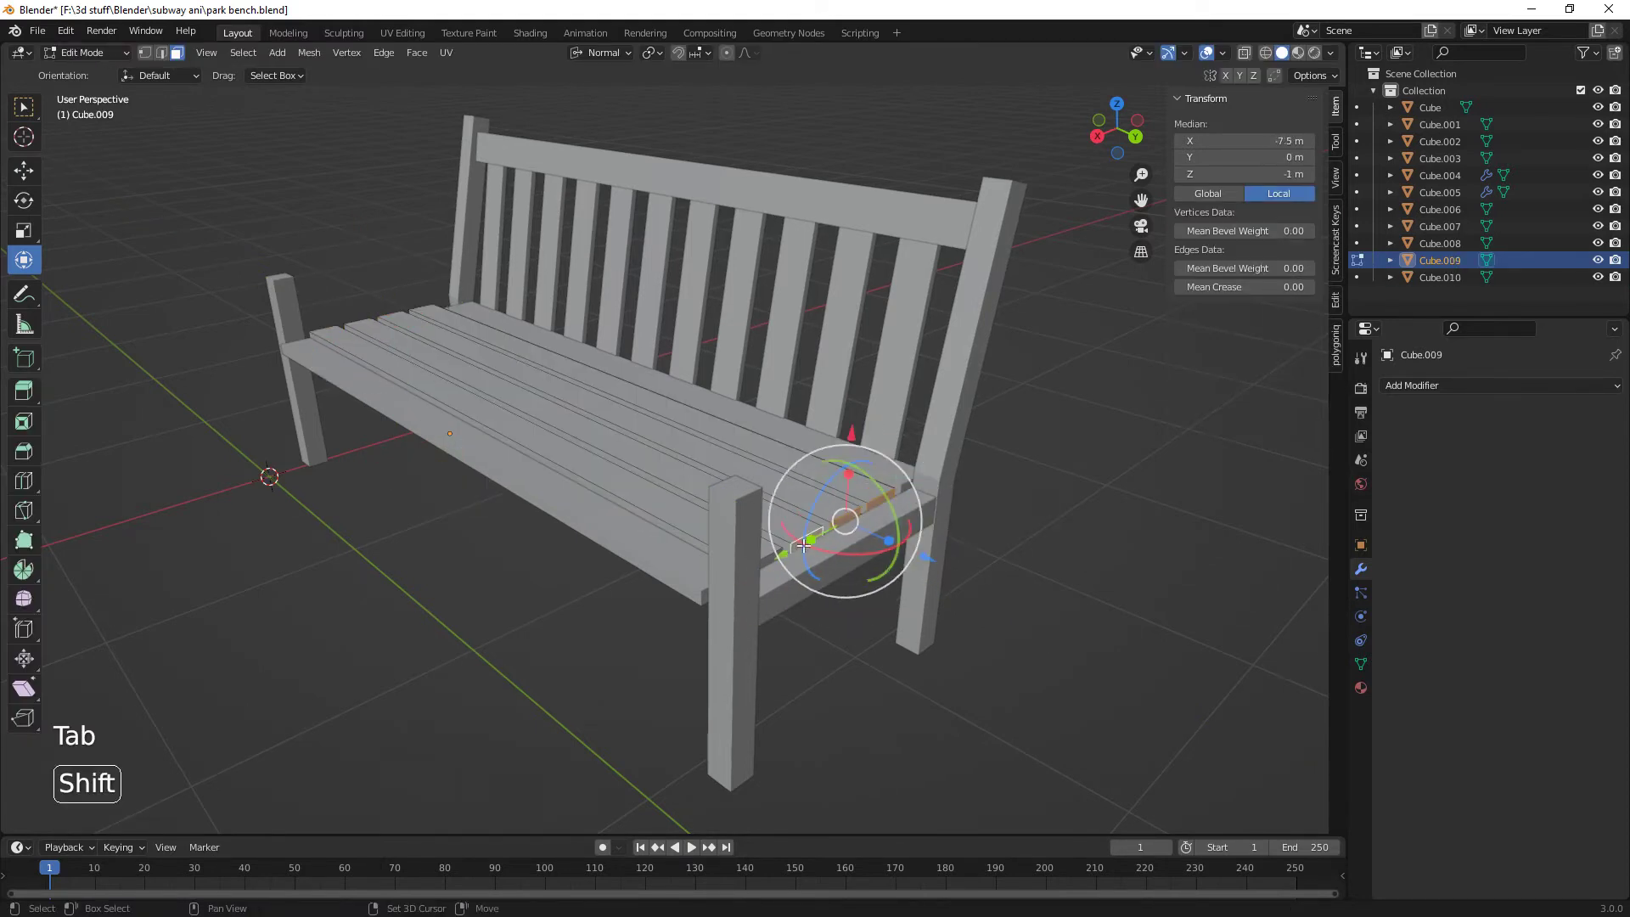
pyautogui.keyDown('shift'); pyautogui.click(769, 564); pyautogui.keyUp('shift')
pyautogui.press('e')
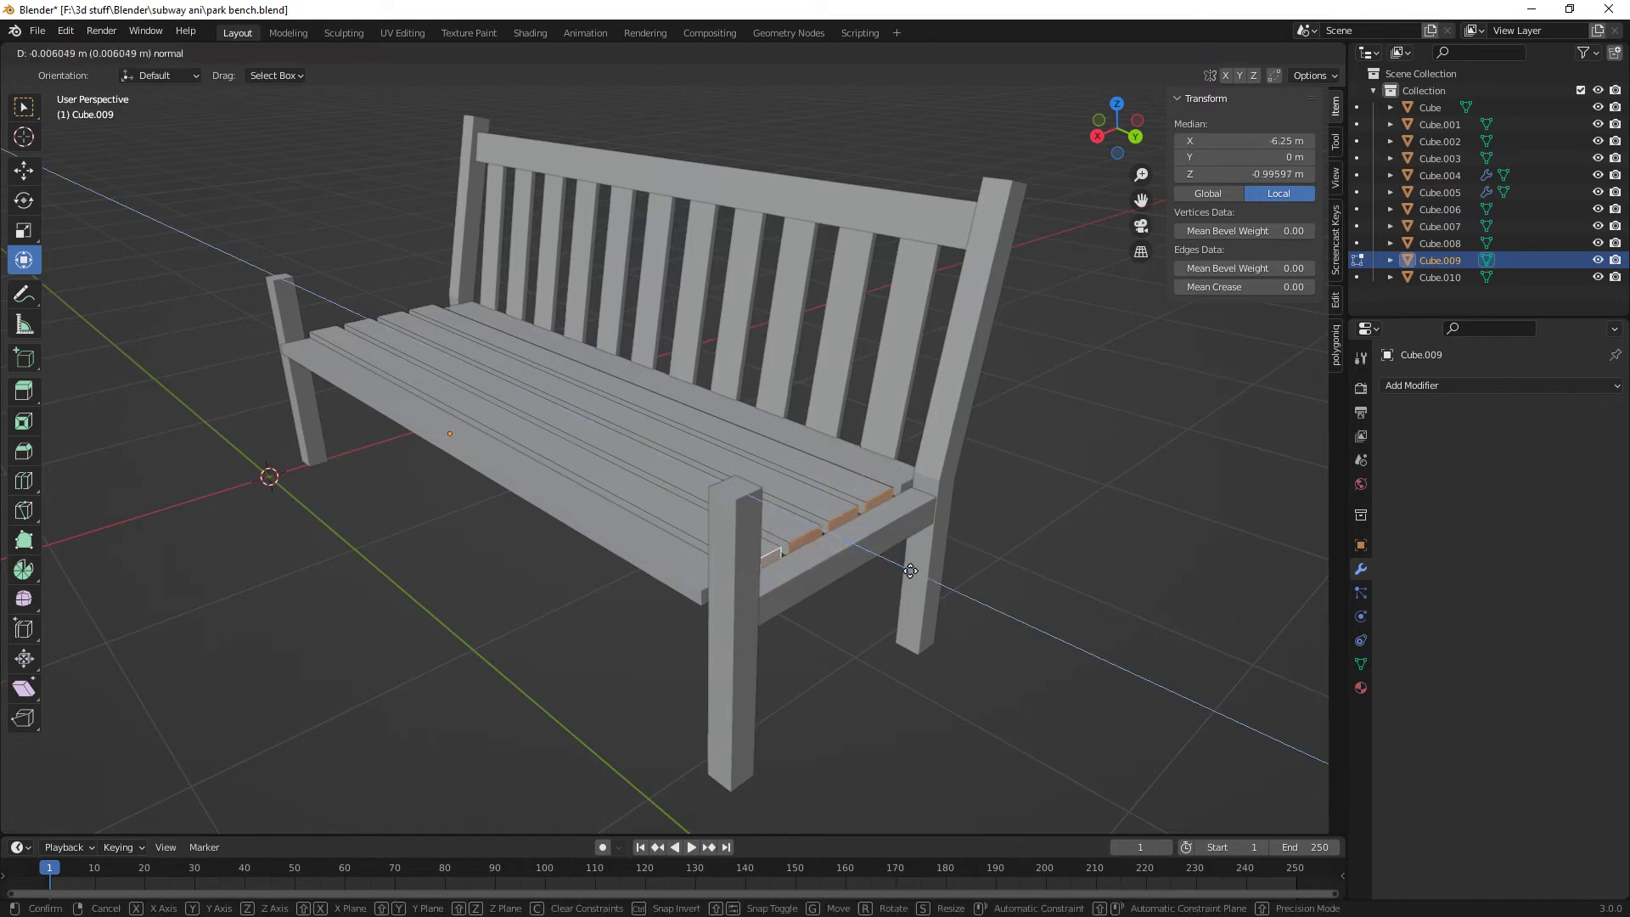
pyautogui.click(949, 608)
pyautogui.moveTo(854, 669)
pyautogui.mouseDown(button='middle')
pyautogui.moveTo(916, 684)
pyautogui.moveTo(998, 671)
pyautogui.moveTo(934, 732)
pyautogui.moveTo(861, 698)
pyautogui.mouseUp(button='middle')
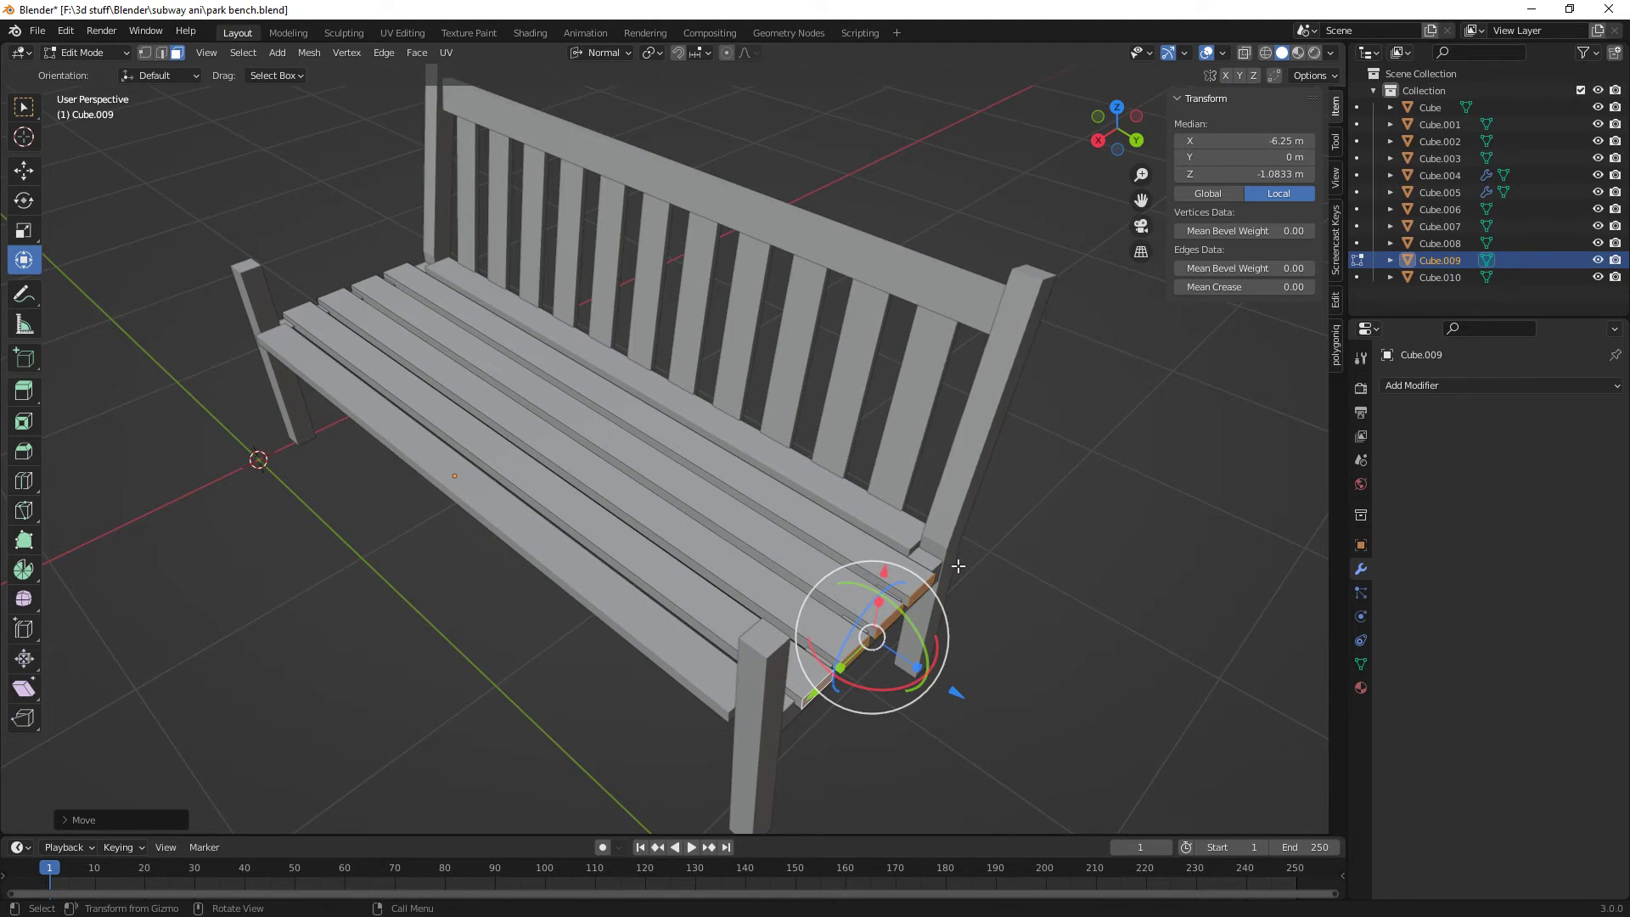
pyautogui.moveTo(997, 611); pyautogui.dragTo(928, 634, button='middle')
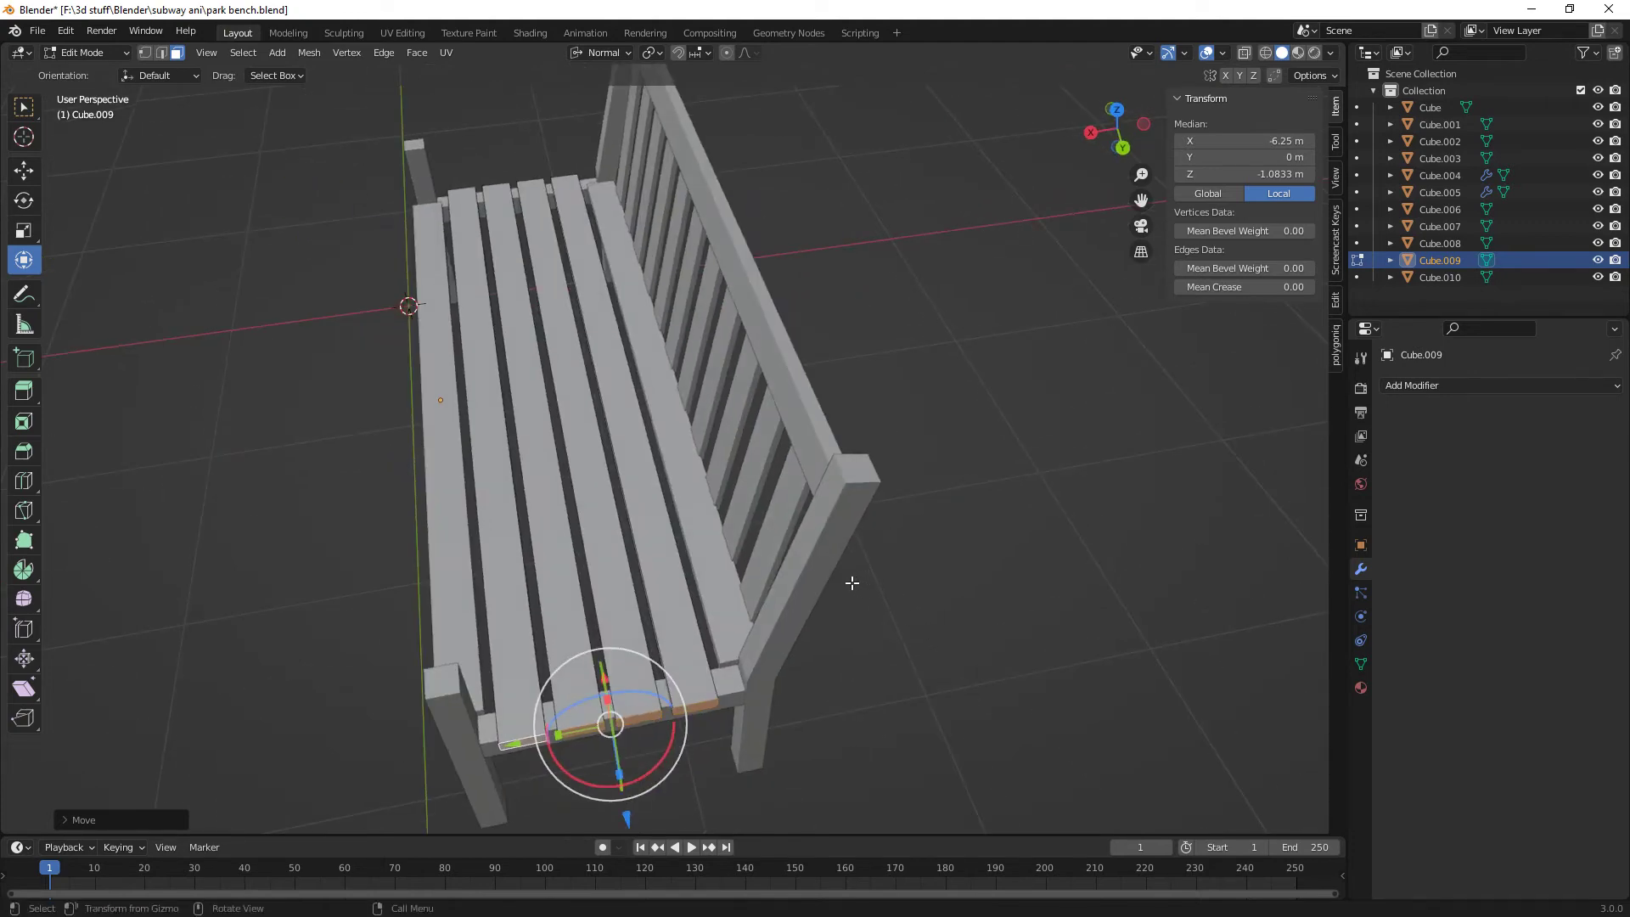
pyautogui.press('Tab')
# - Delete the faces of the rearmost seat slat, keeping the front slat, and return to Object Mode
pyautogui.click(725, 625)
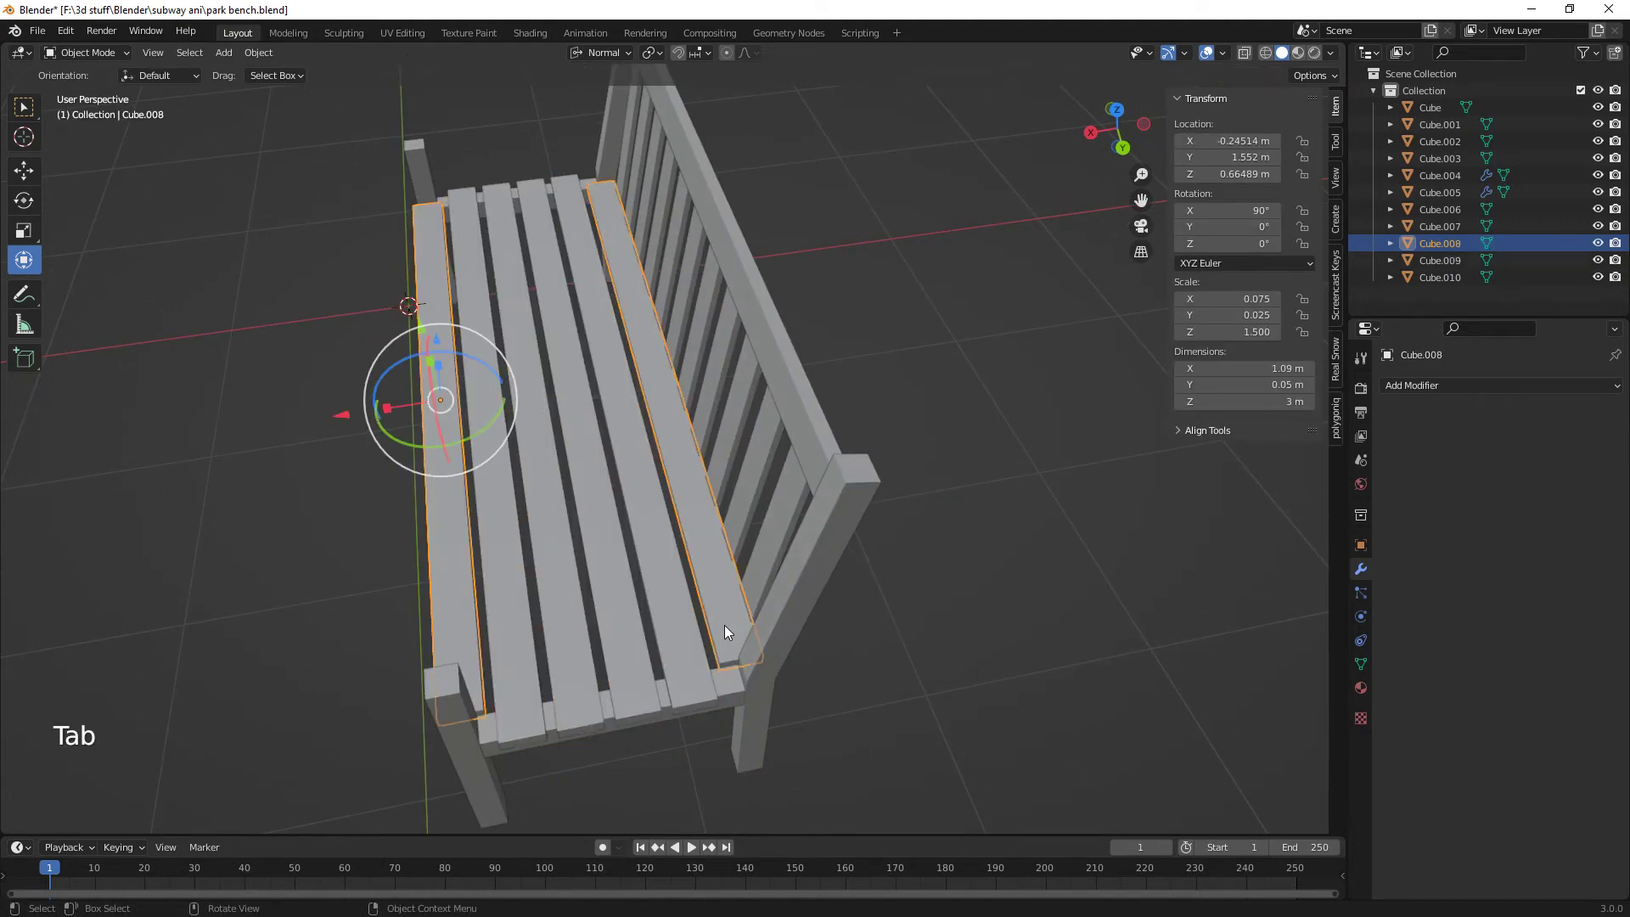
pyautogui.press('Tab')
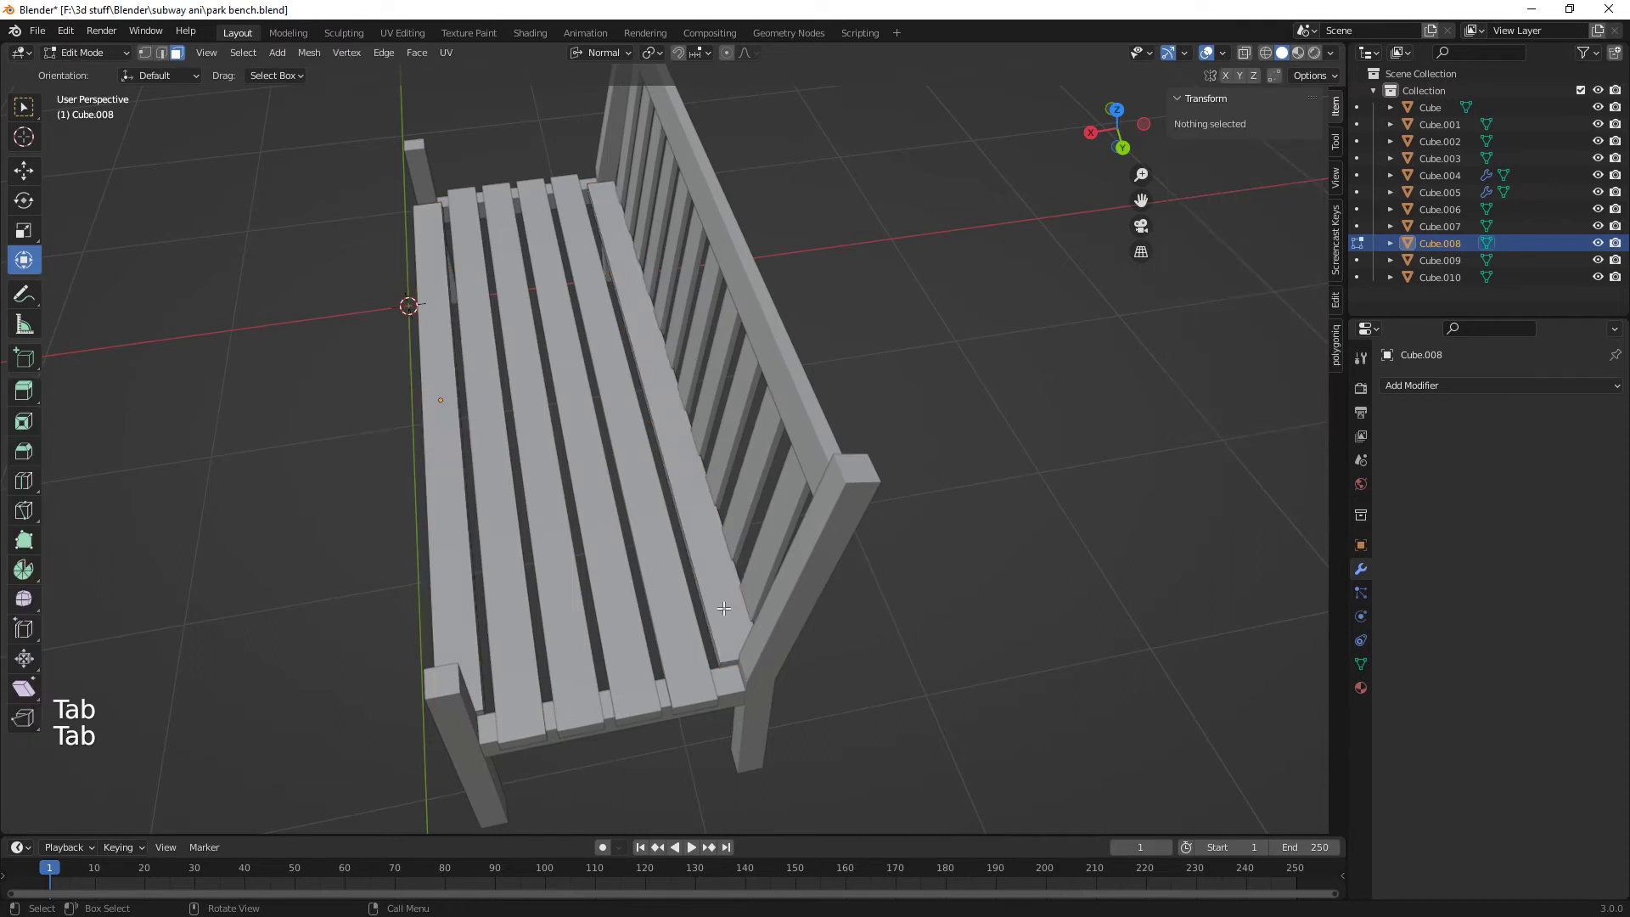
pyautogui.click(724, 609)
pyautogui.press('ctrl+KP_Add')
pyautogui.press('ctrl+KP_Add')
pyautogui.press('ctrl+KP_Add')
pyautogui.press('ctrl+KP_Add')
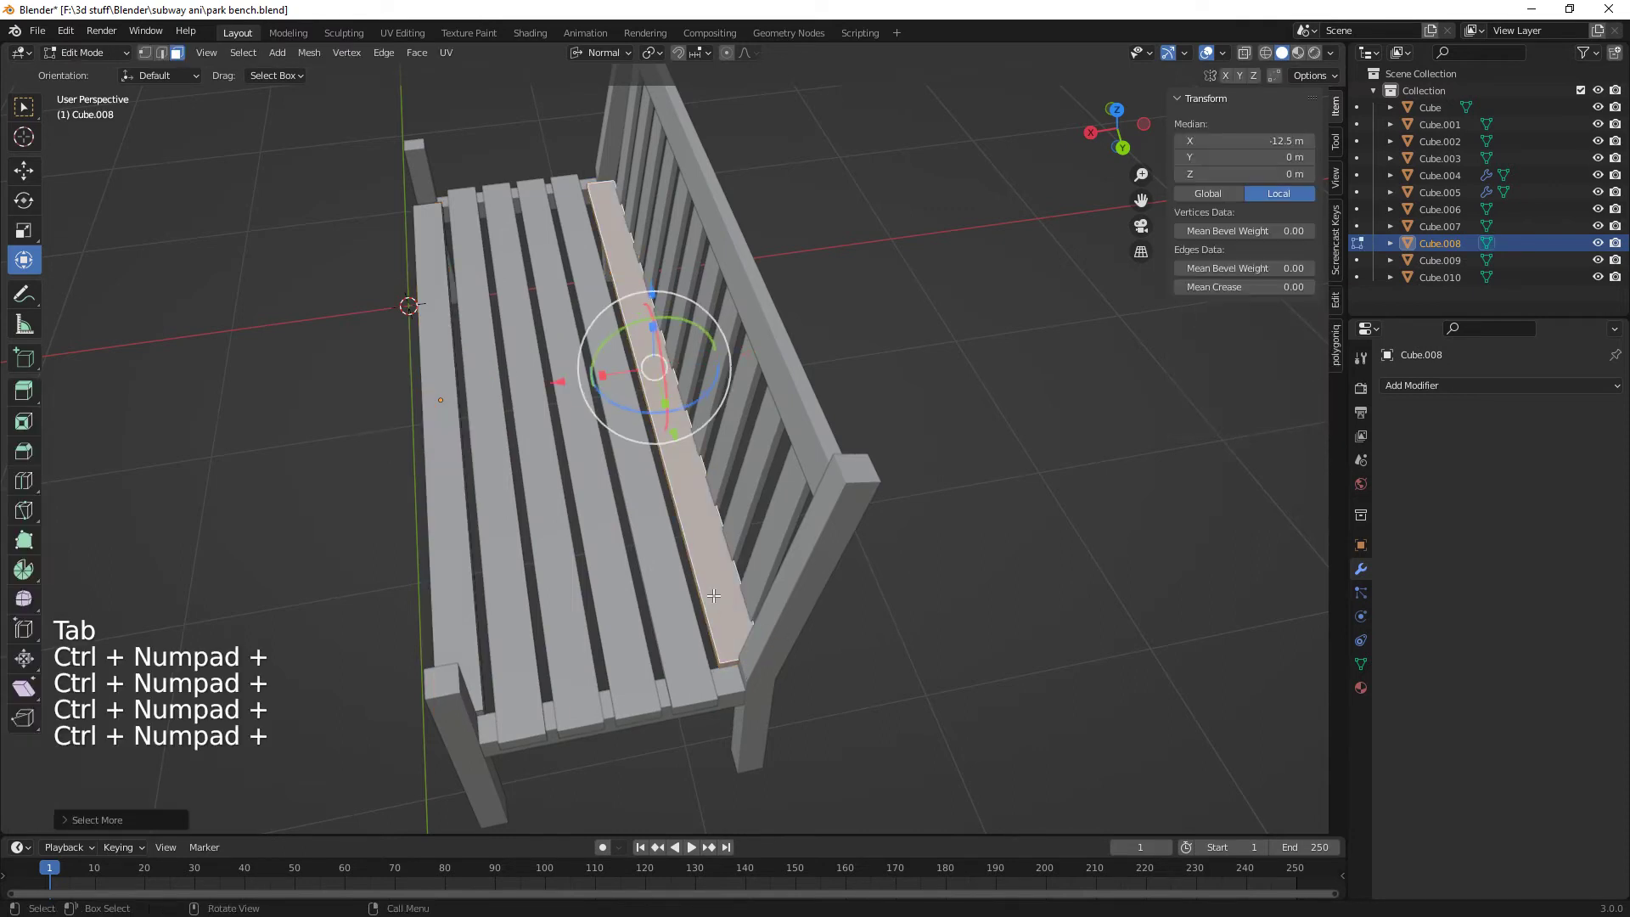
pyautogui.press('Delete')
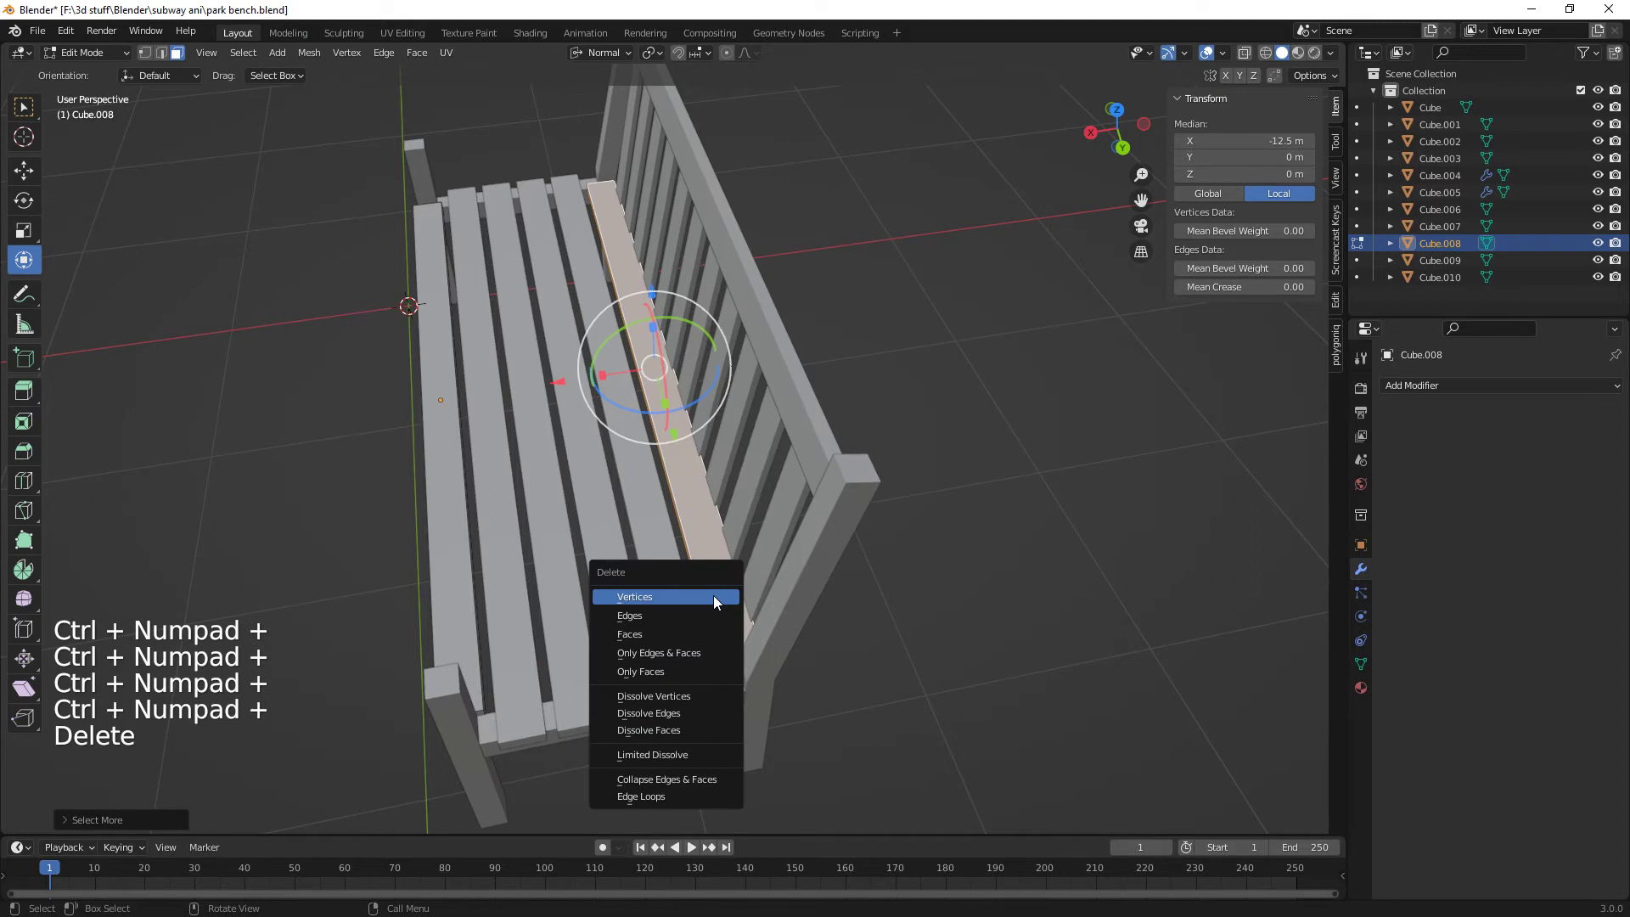
pyautogui.click(654, 632)
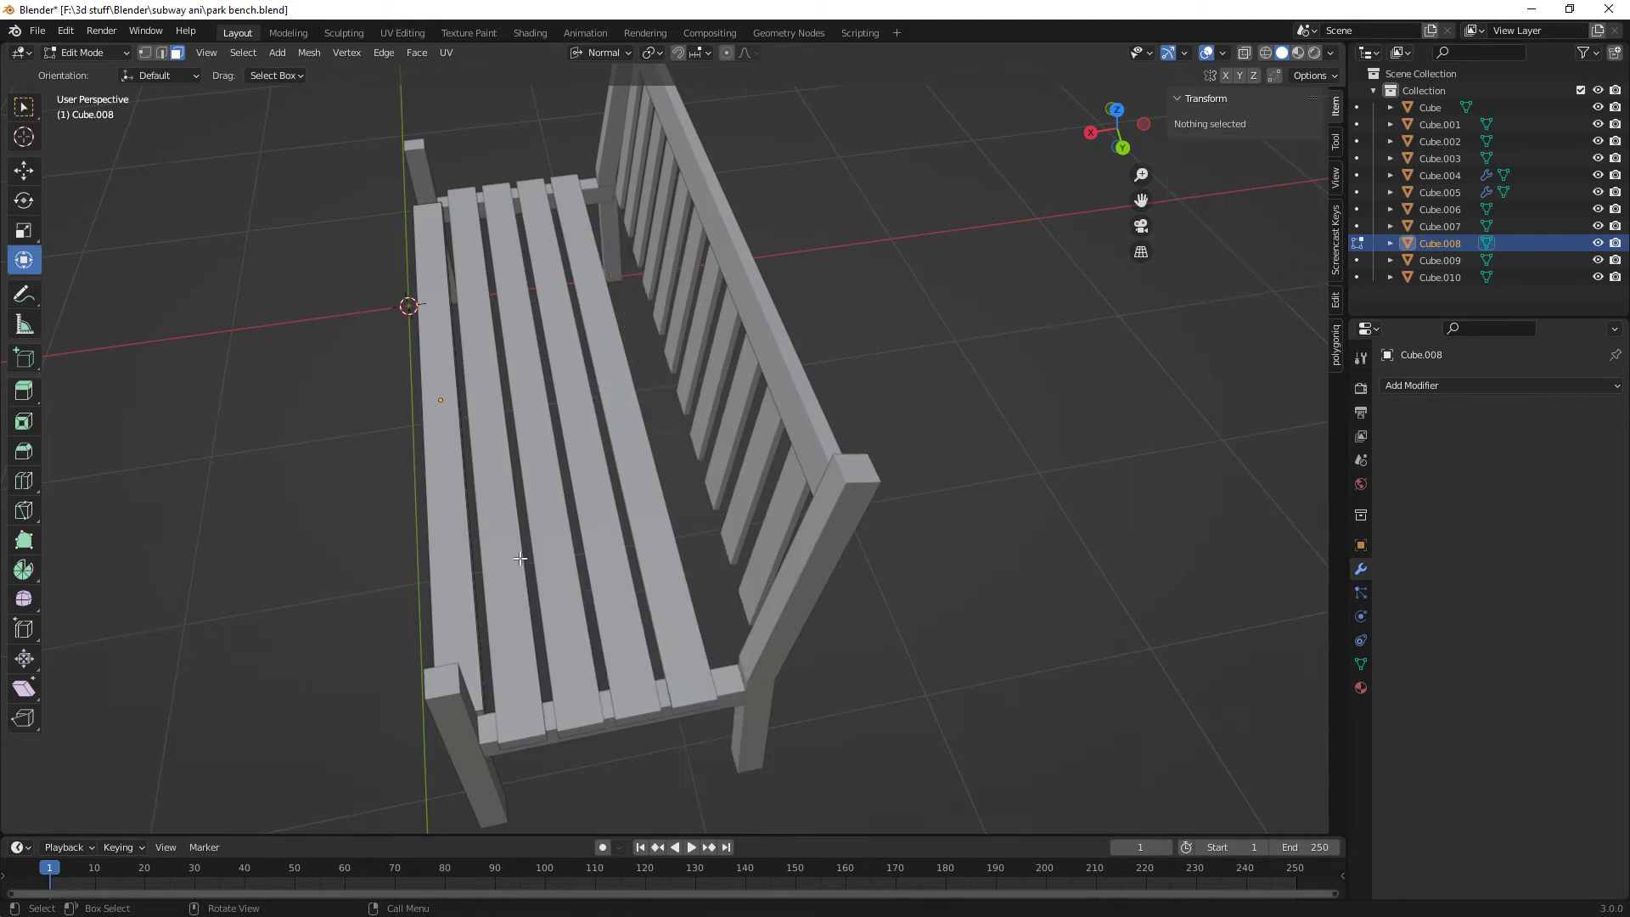
pyautogui.press('Tab')
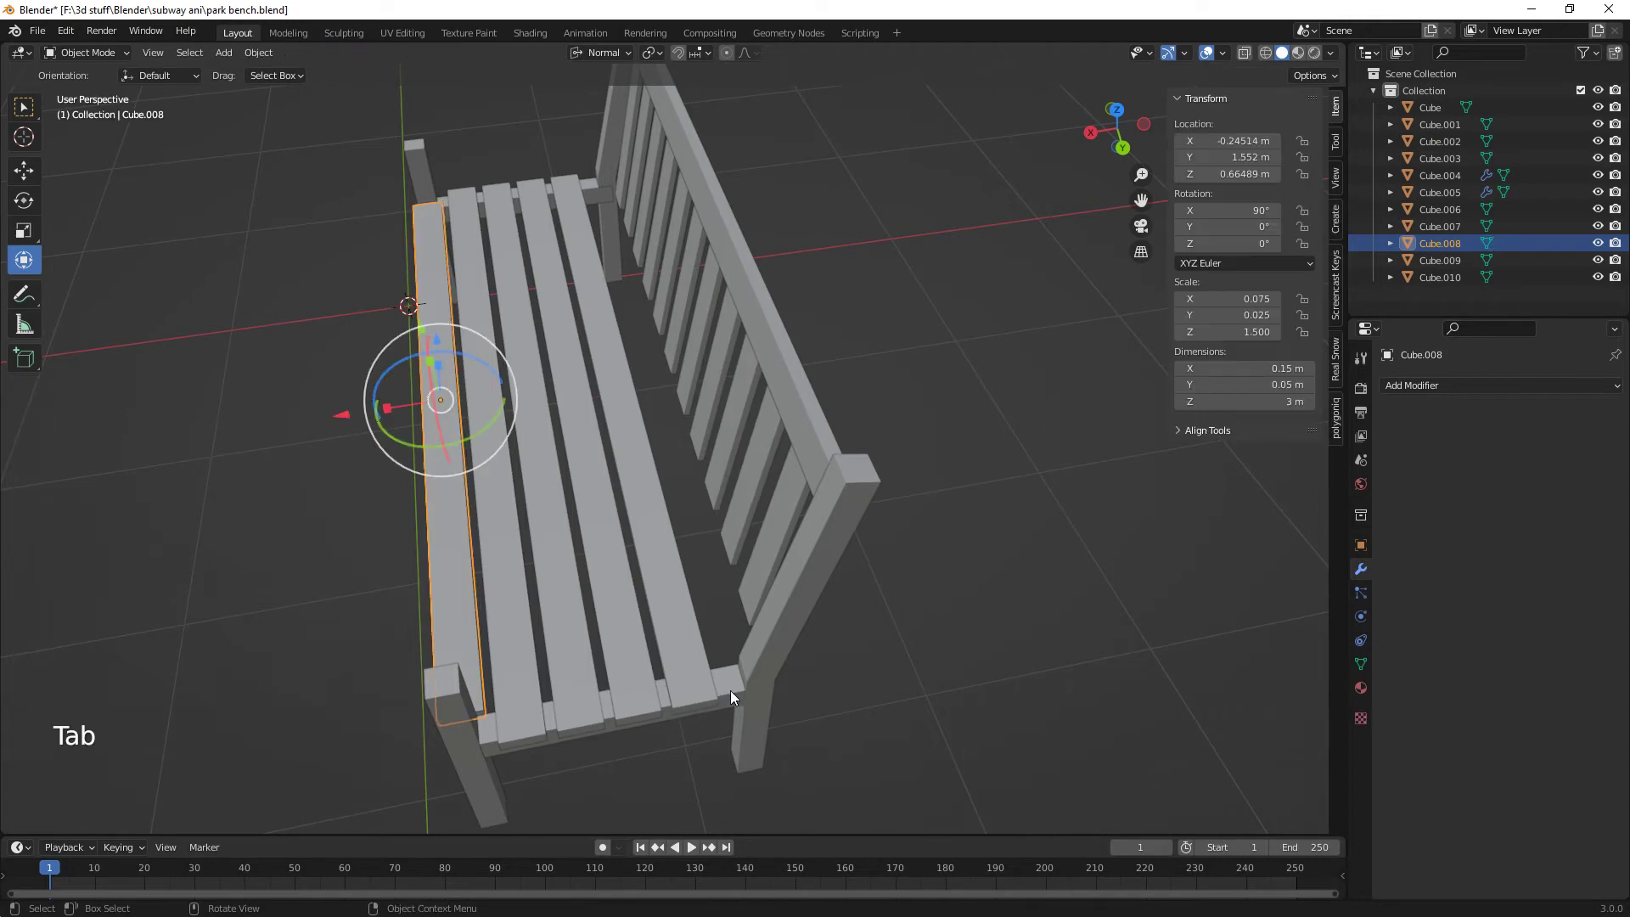
# - Shorten both side rails by moving their rear end faces forward to about -0.79 m local Z, and return to Object Mode
pyautogui.click(727, 680)
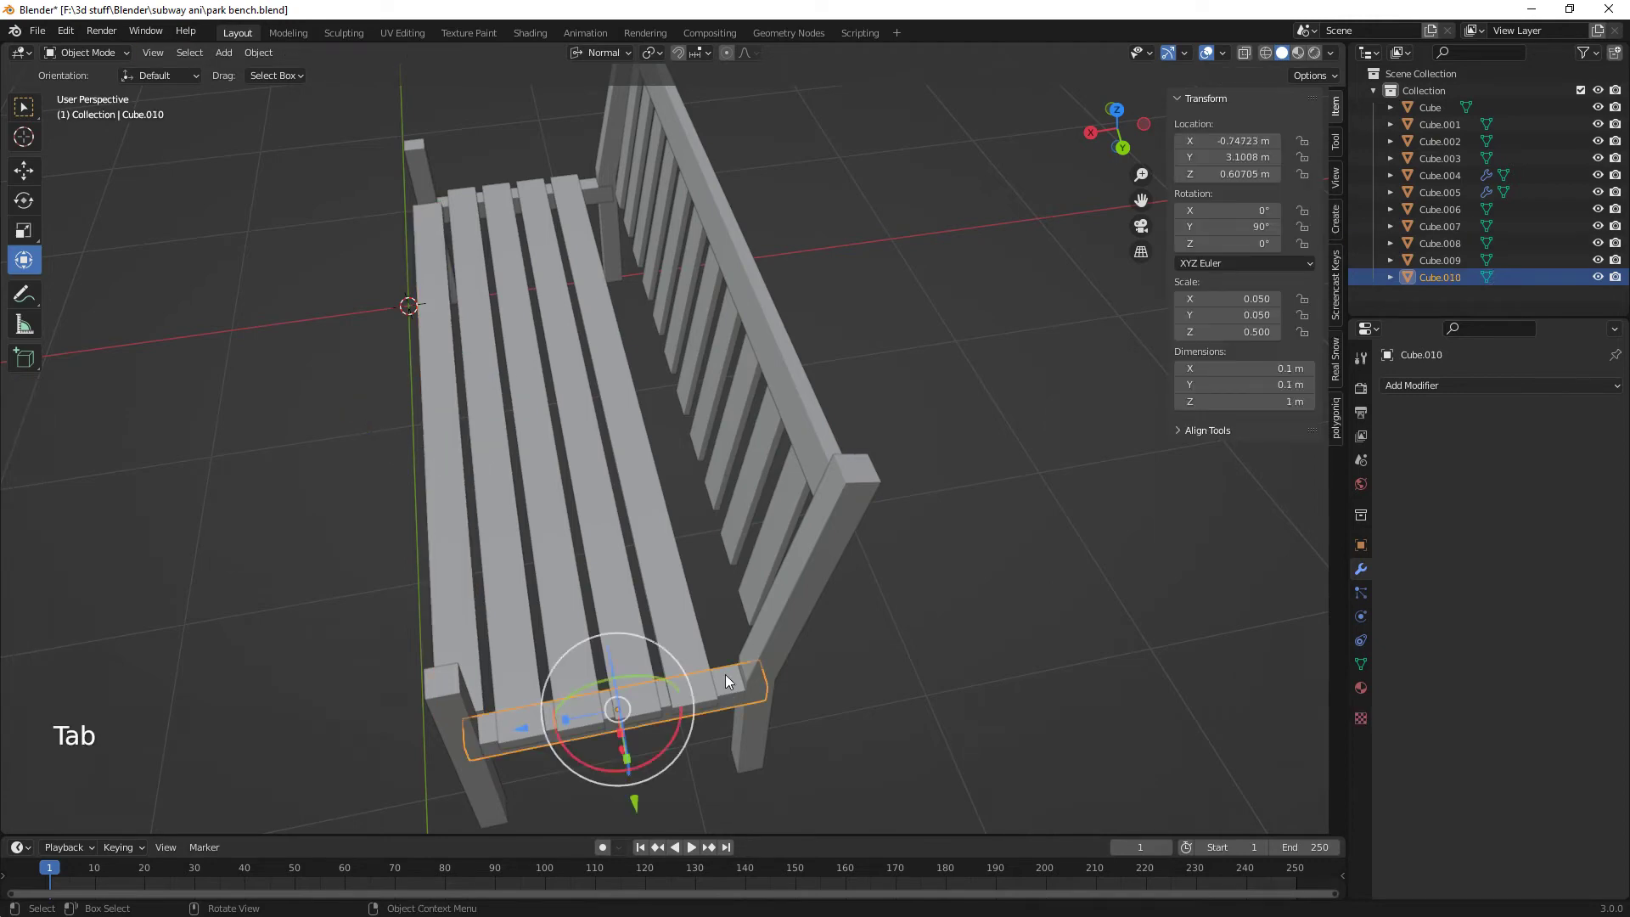
pyautogui.keyDown('shift'); pyautogui.click(591, 192); pyautogui.keyUp('shift')
pyautogui.moveTo(587, 192); pyautogui.dragTo(710, 457, button='middle')
pyautogui.press('Tab')
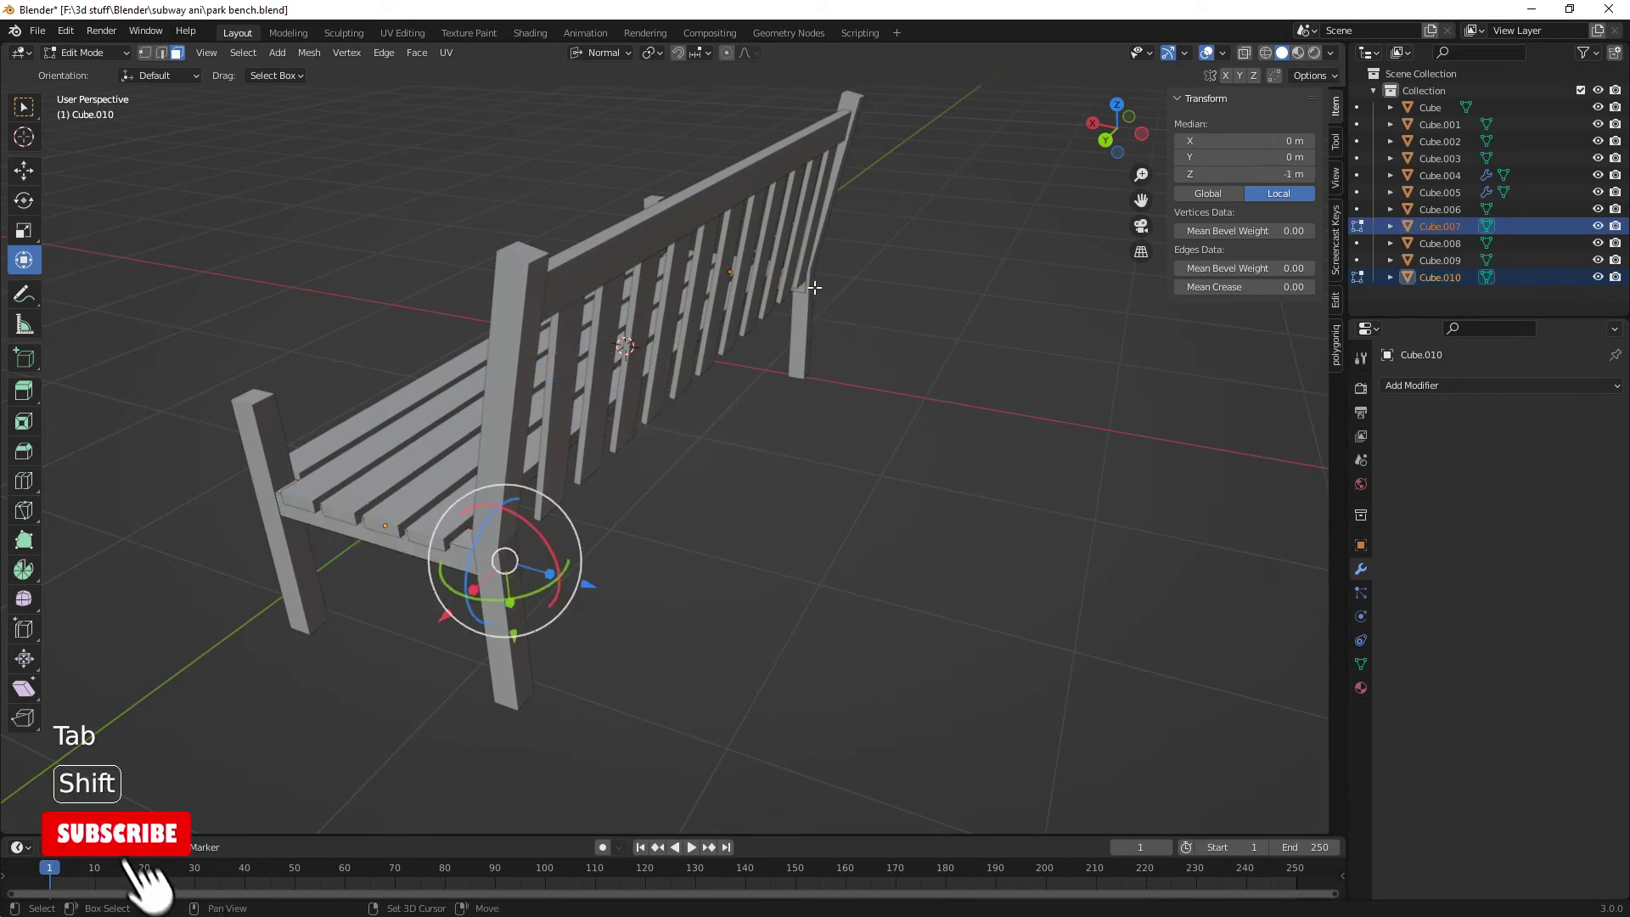
pyautogui.keyDown('shift'); pyautogui.click(822, 338); pyautogui.keyUp('shift')
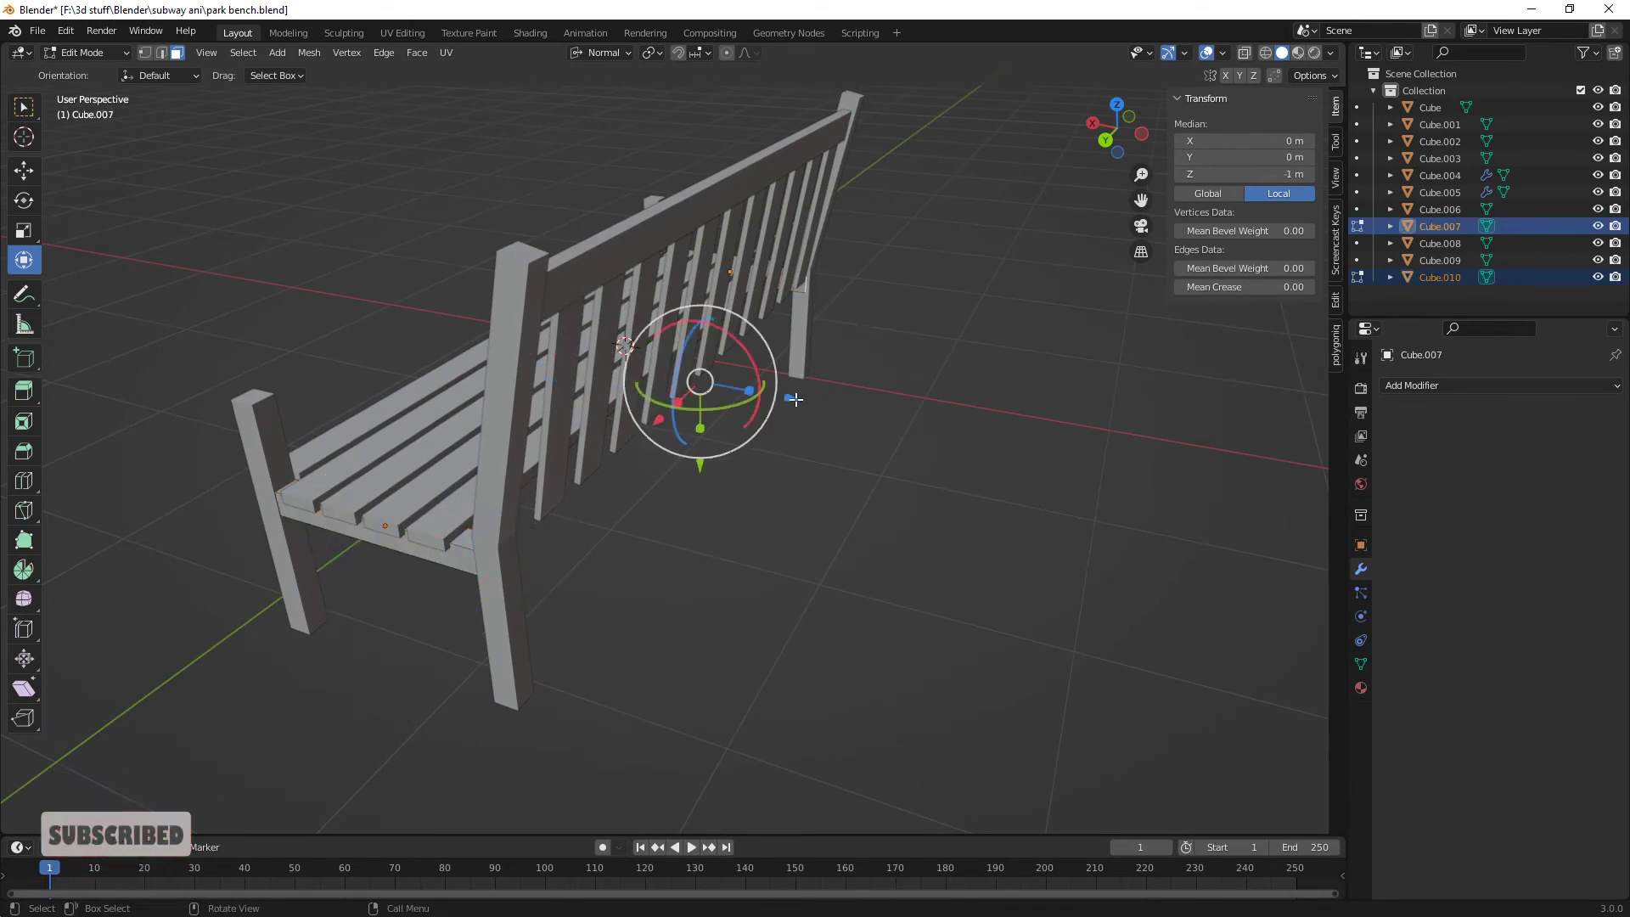
pyautogui.moveTo(793, 399); pyautogui.dragTo(774, 394)
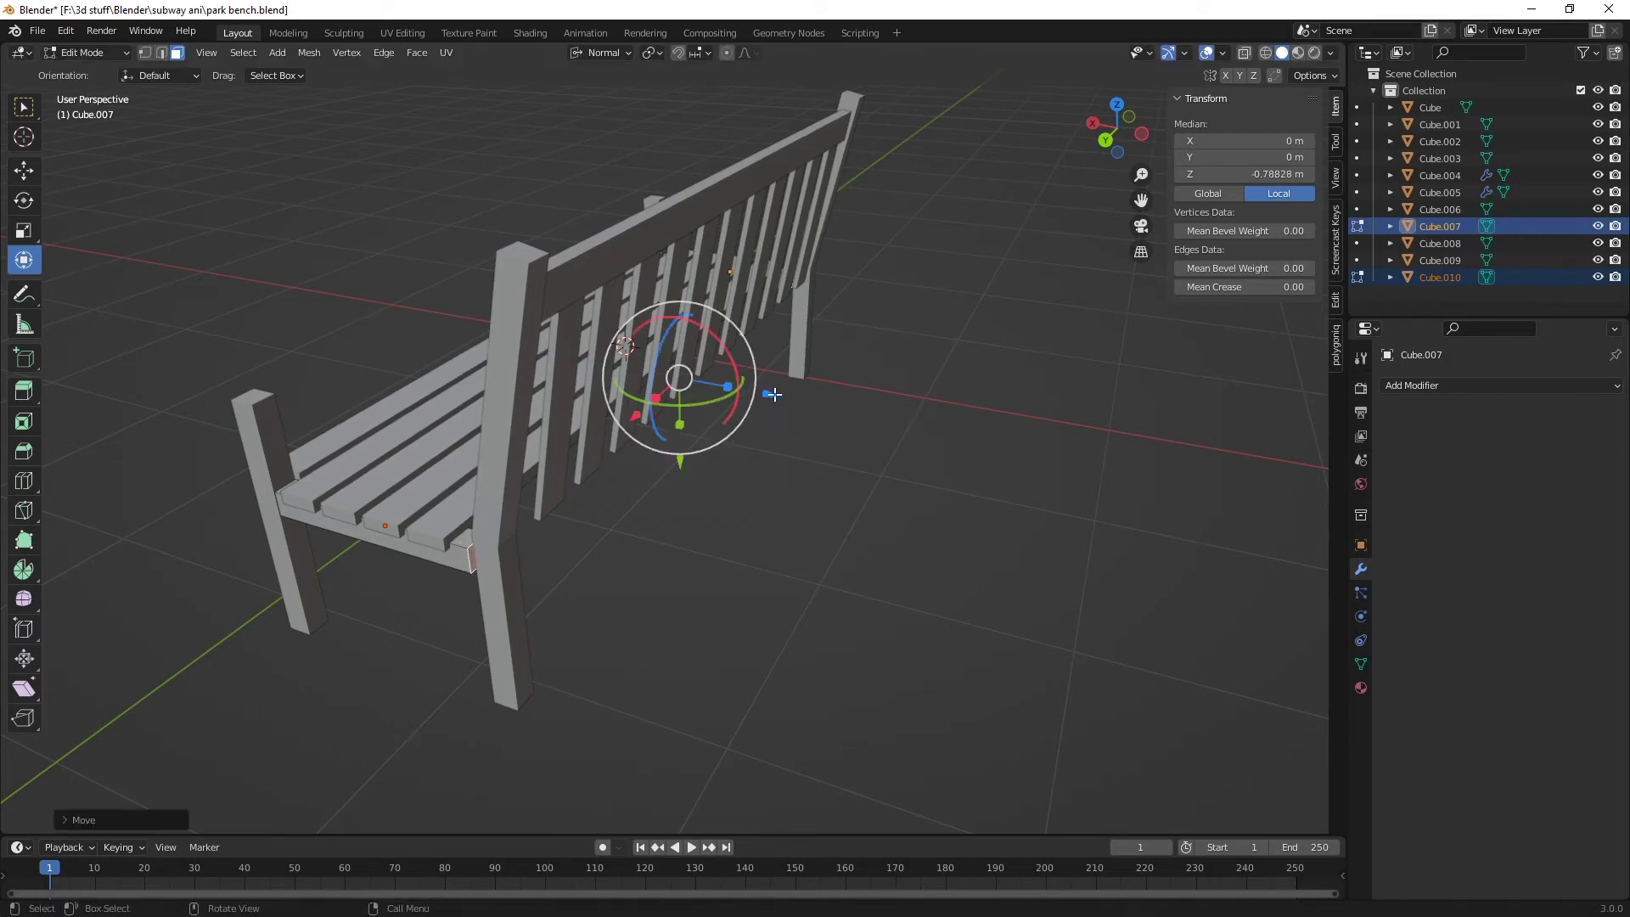
pyautogui.moveTo(722, 533); pyautogui.dragTo(728, 589, button='middle')
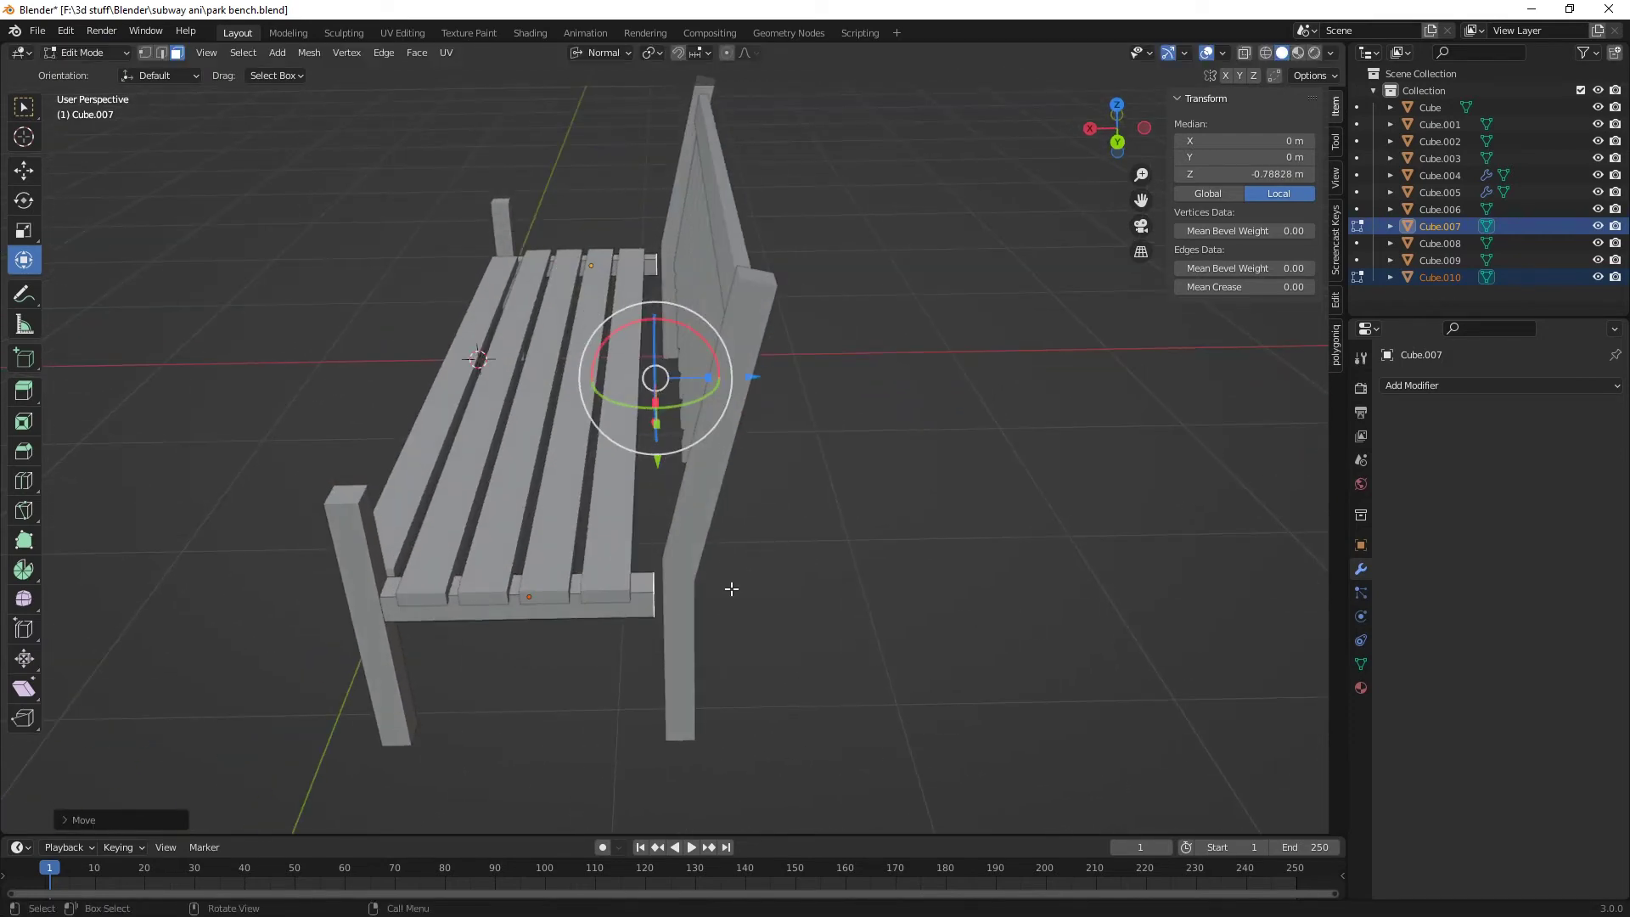
pyautogui.click(678, 616)
pyautogui.press('Tab')
# - Move both rear posts, the top plank and the backrest slats forward about 0.065 m along global X to meet the shortened side rails
pyautogui.click(679, 583)
pyautogui.keyDown('shift'); pyautogui.click(674, 213); pyautogui.keyUp('shift')
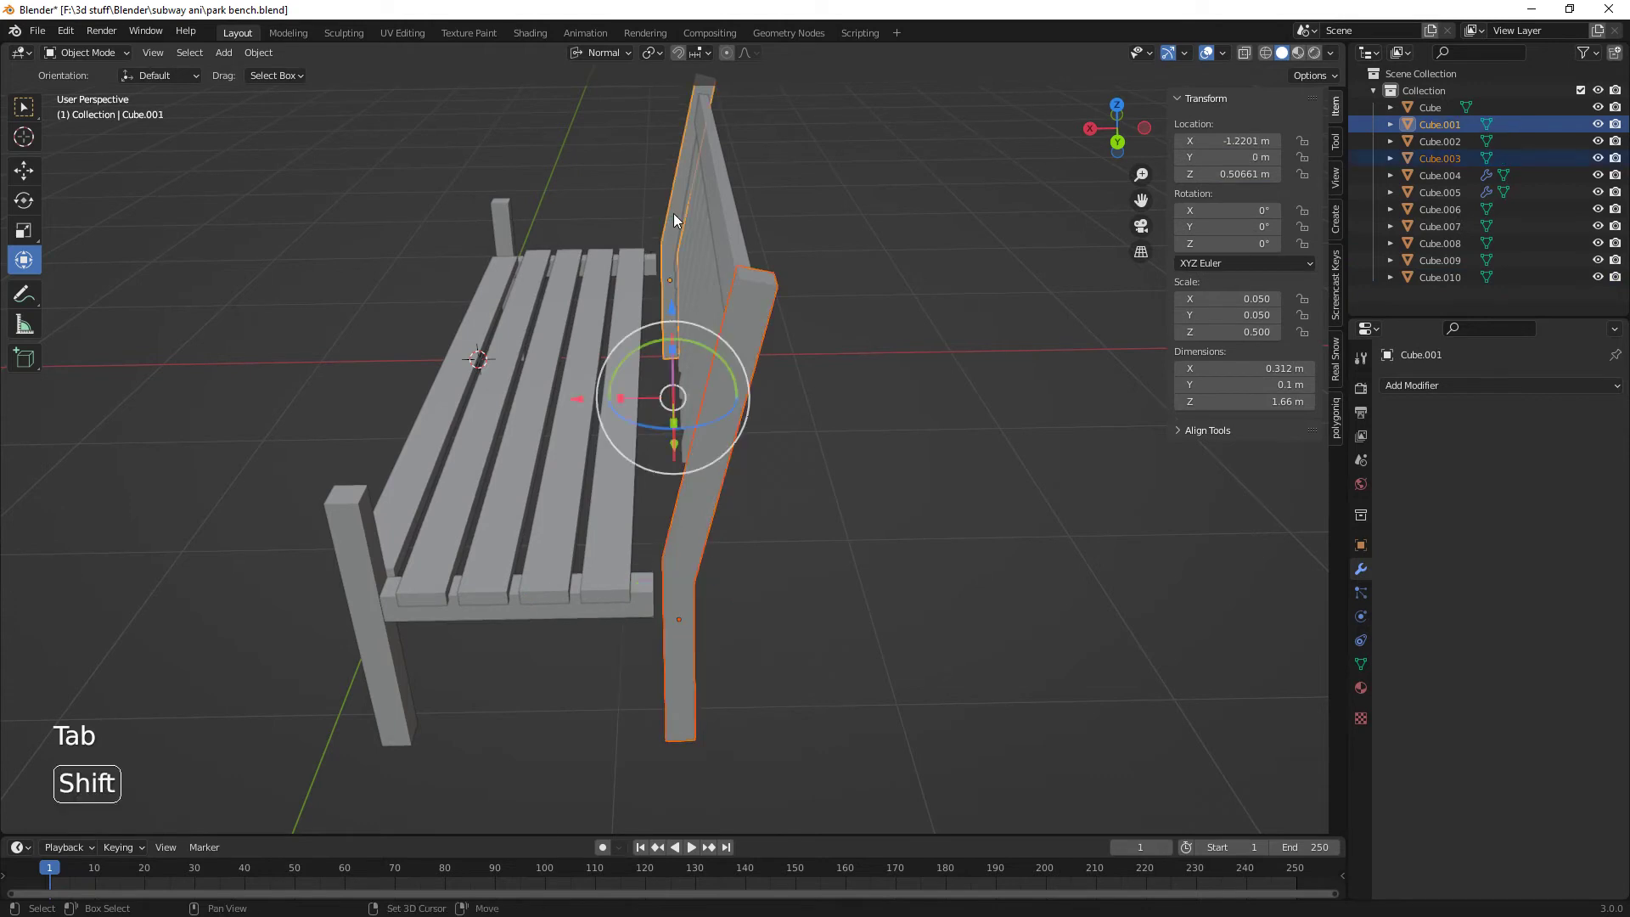
pyautogui.keyDown('shift'); pyautogui.click(691, 224); pyautogui.keyUp('shift')
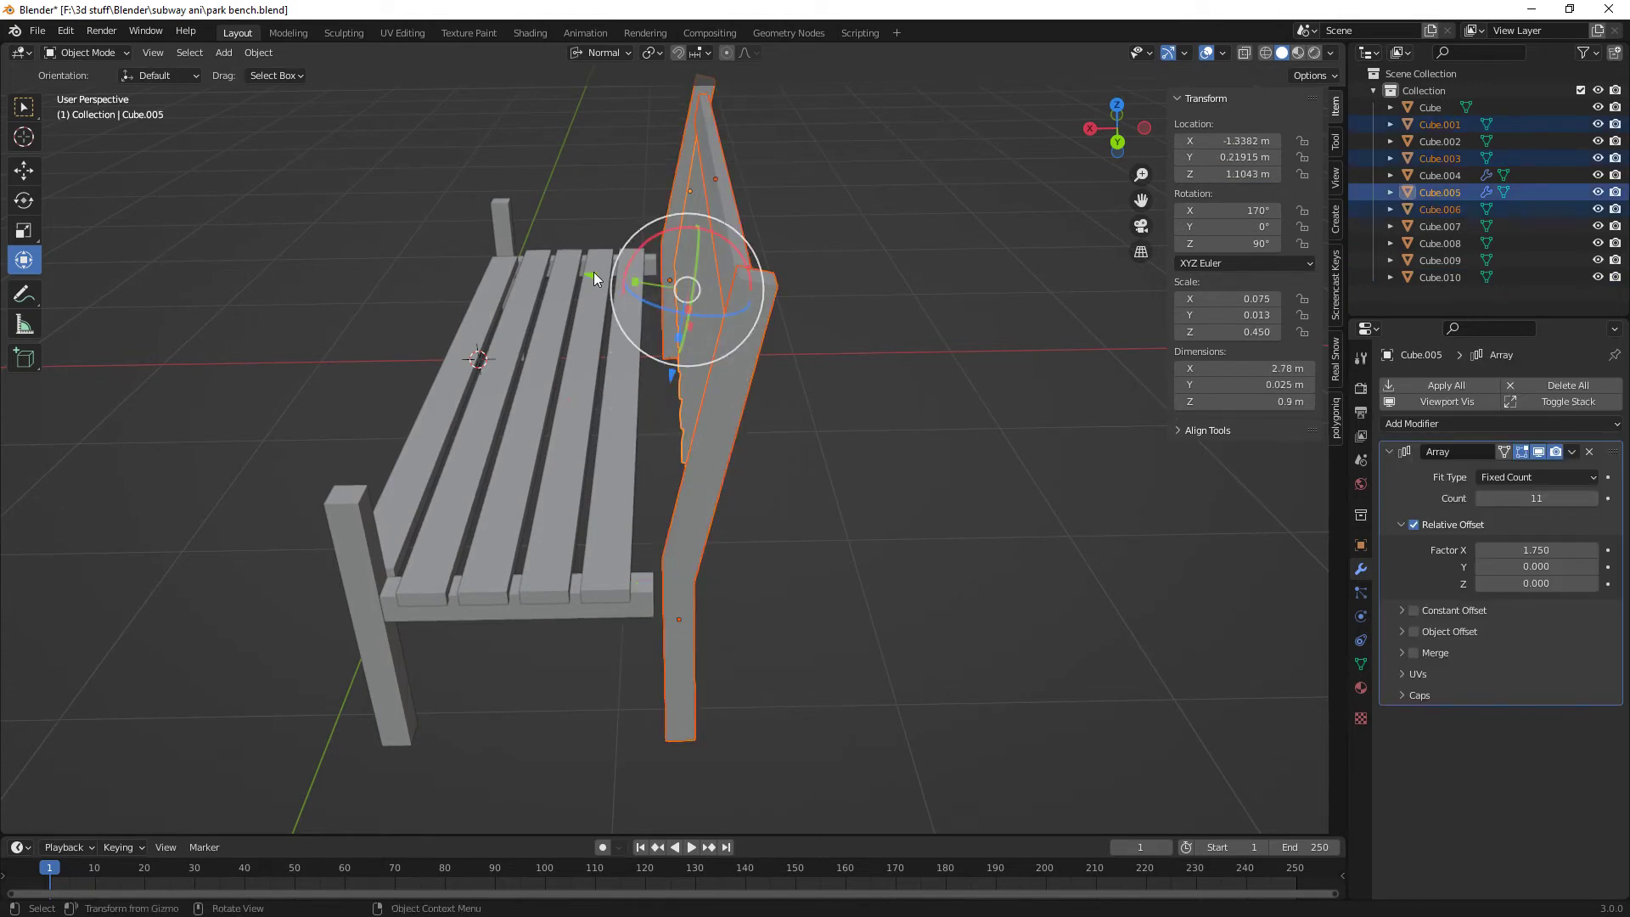
pyautogui.click(598, 52)
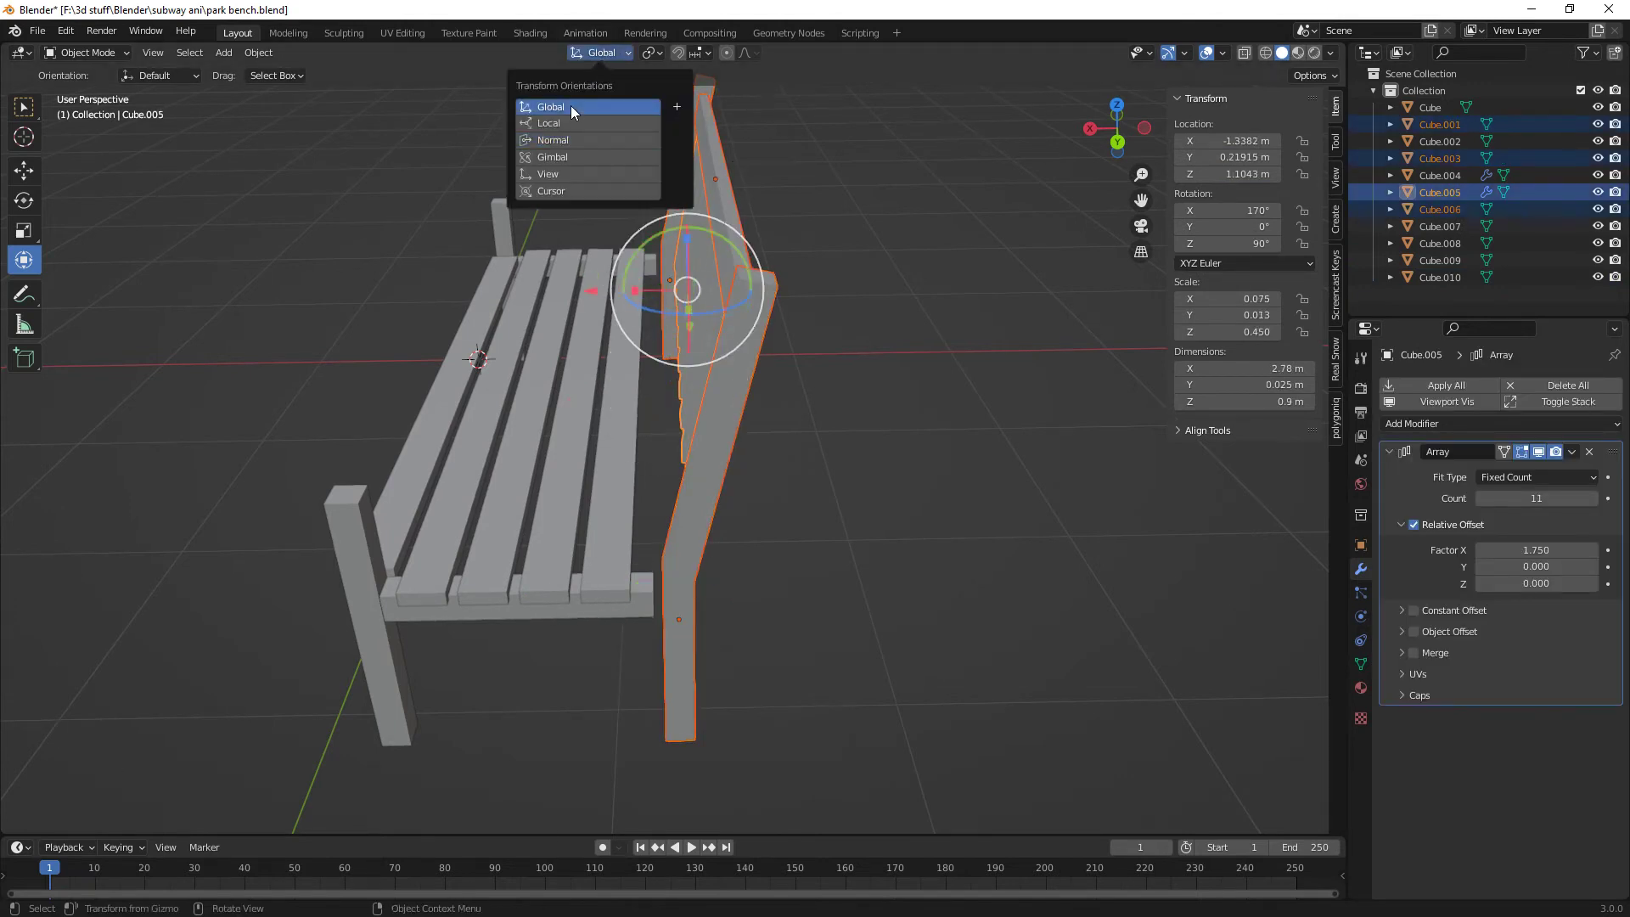
pyautogui.click(570, 106)
pyautogui.moveTo(594, 308); pyautogui.dragTo(571, 280)
pyautogui.moveTo(789, 476); pyautogui.dragTo(842, 501, button='middle')
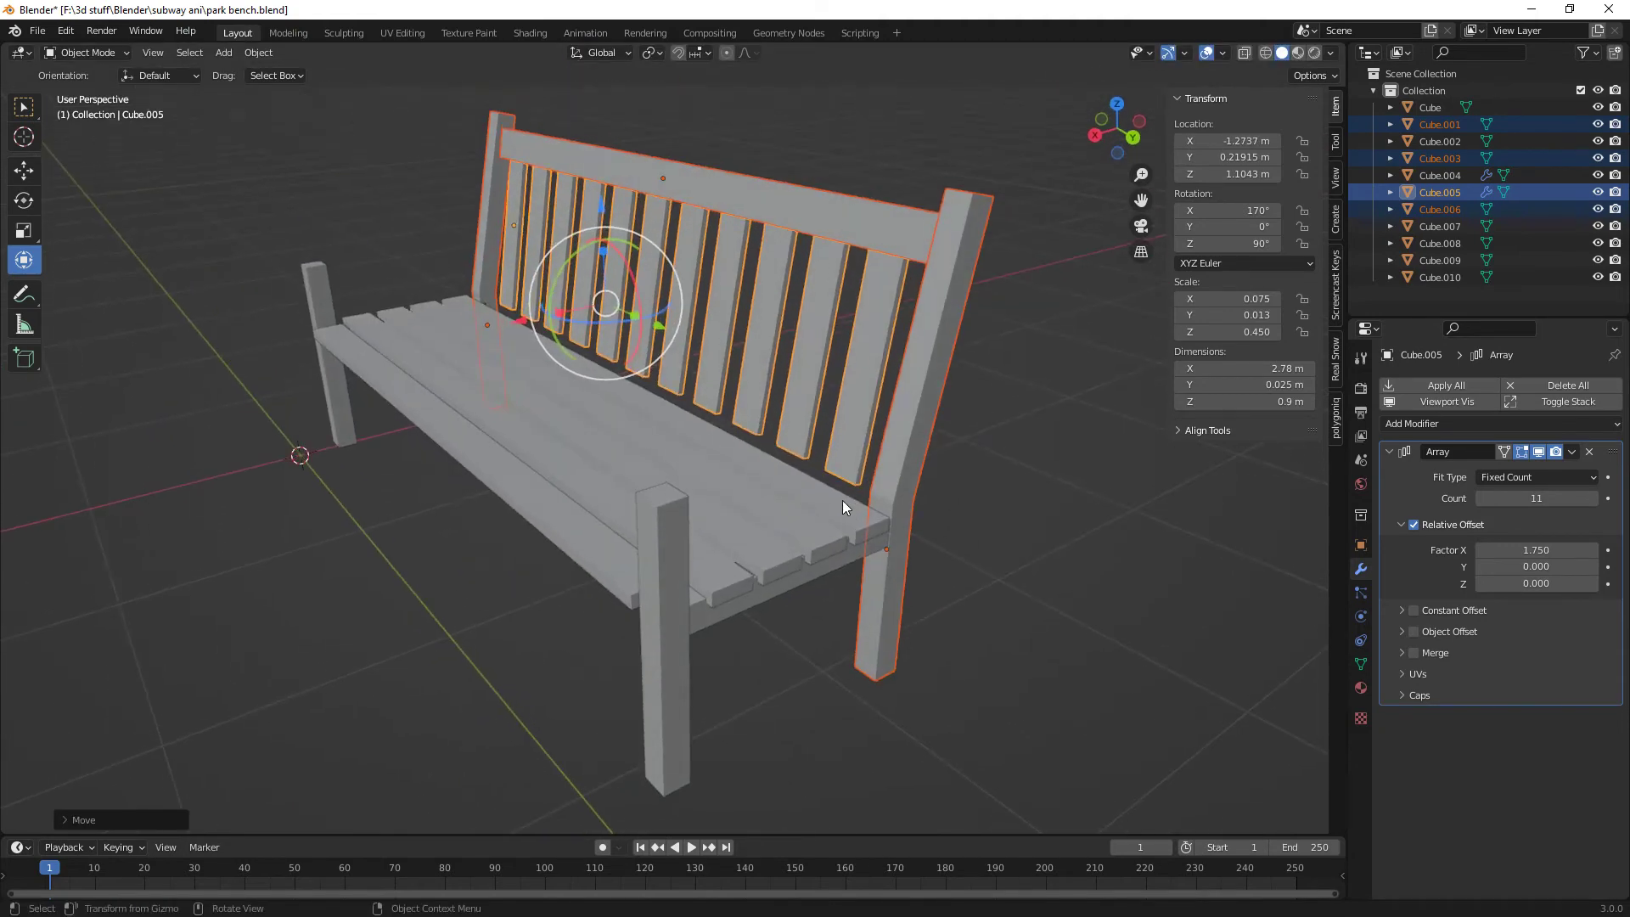
# - Using Normal orientation, duplicate the top plank down the backrest along its local X axis to about 0.655 m height
pyautogui.click(842, 213)
pyautogui.moveTo(961, 392); pyautogui.dragTo(962, 436, button='middle')
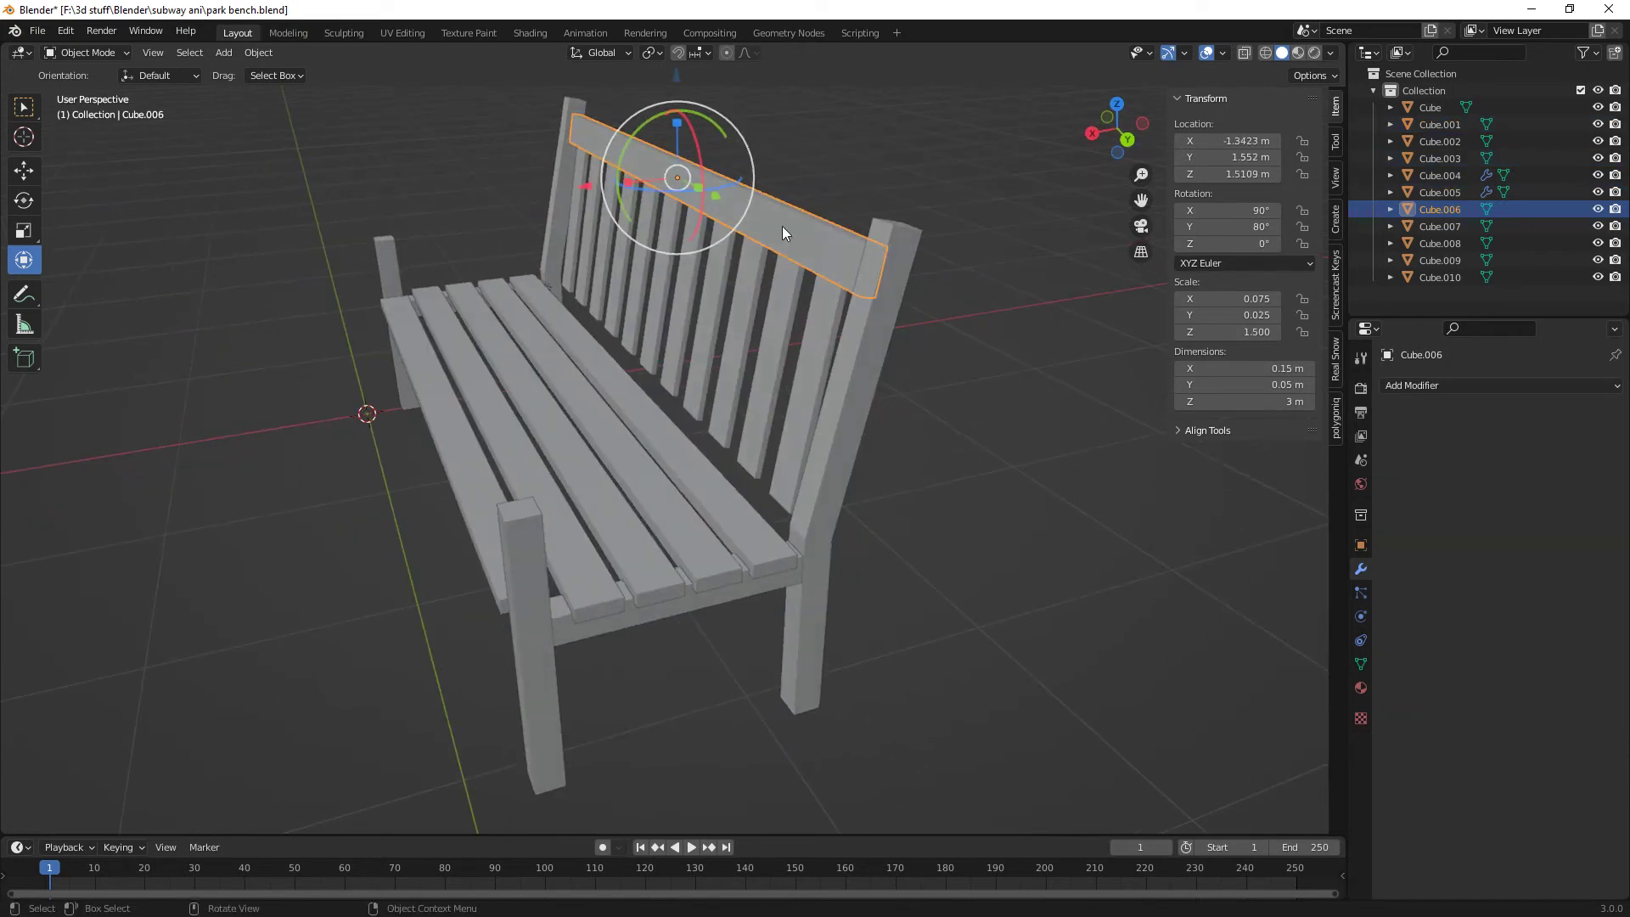
pyautogui.click(596, 53)
pyautogui.click(568, 136)
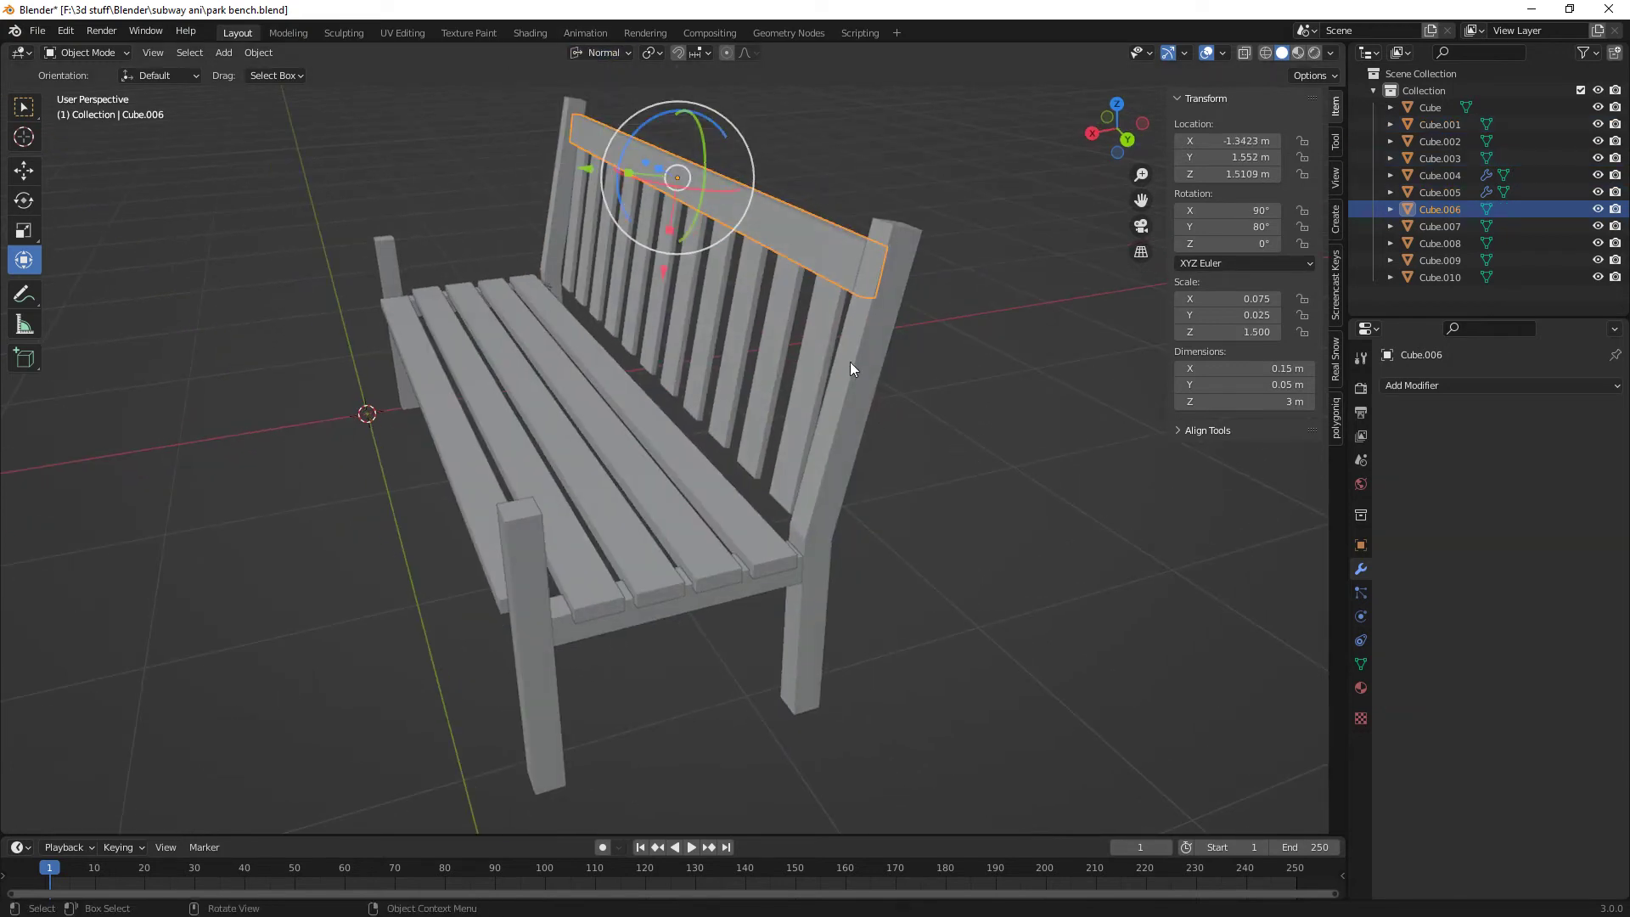
pyautogui.press('shift')
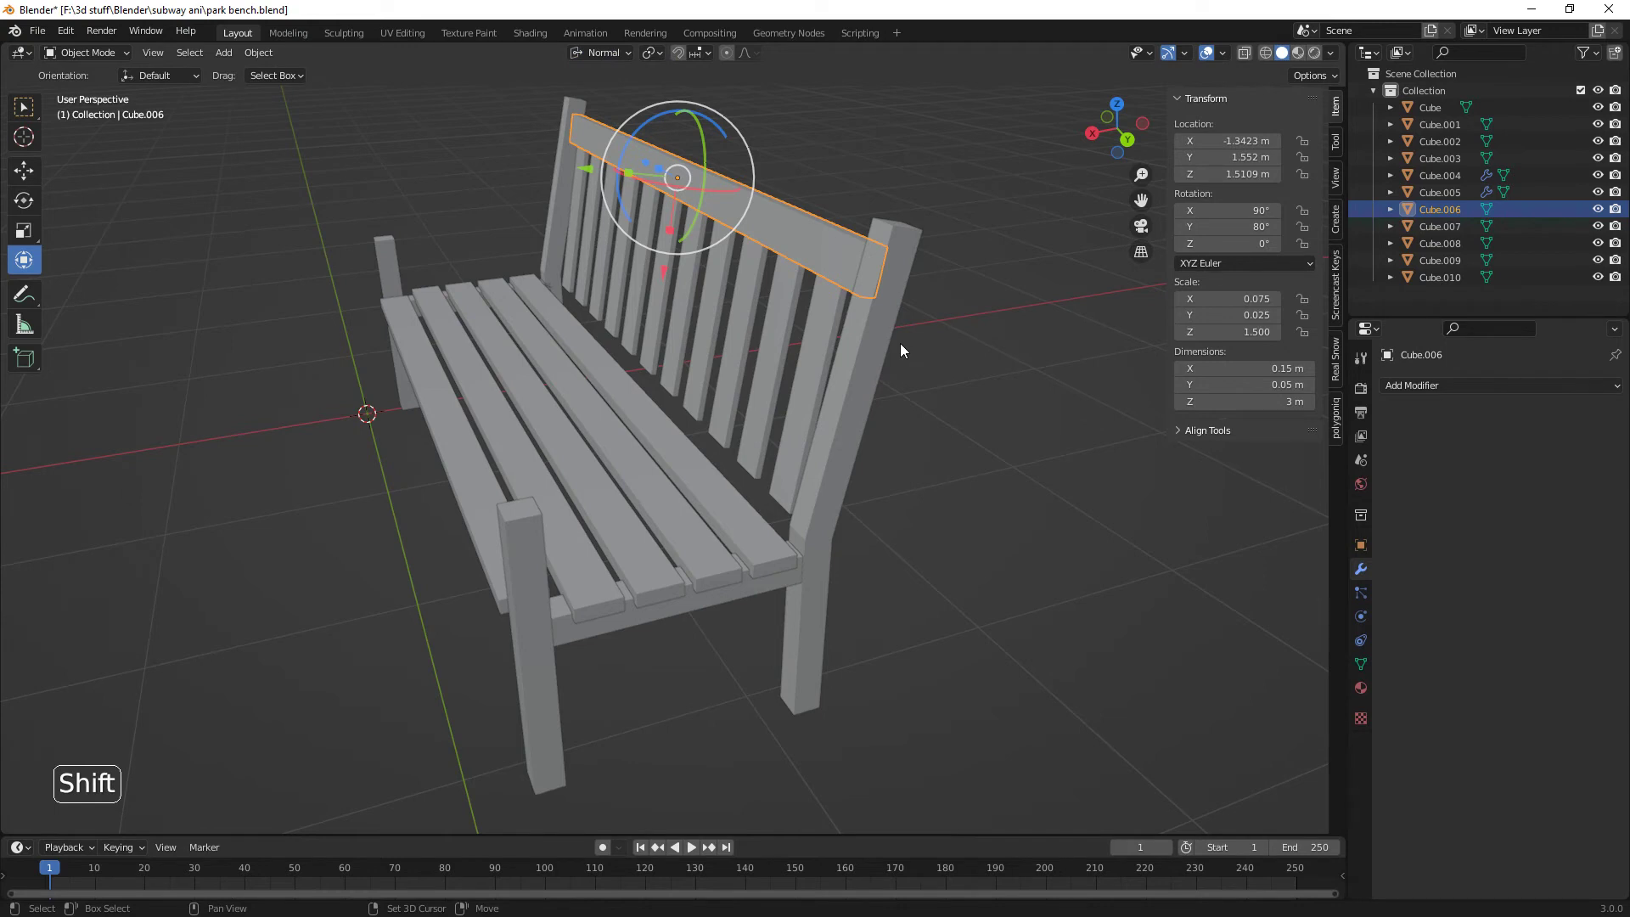
pyautogui.hotkey('shift', 'd')
pyautogui.press('x')
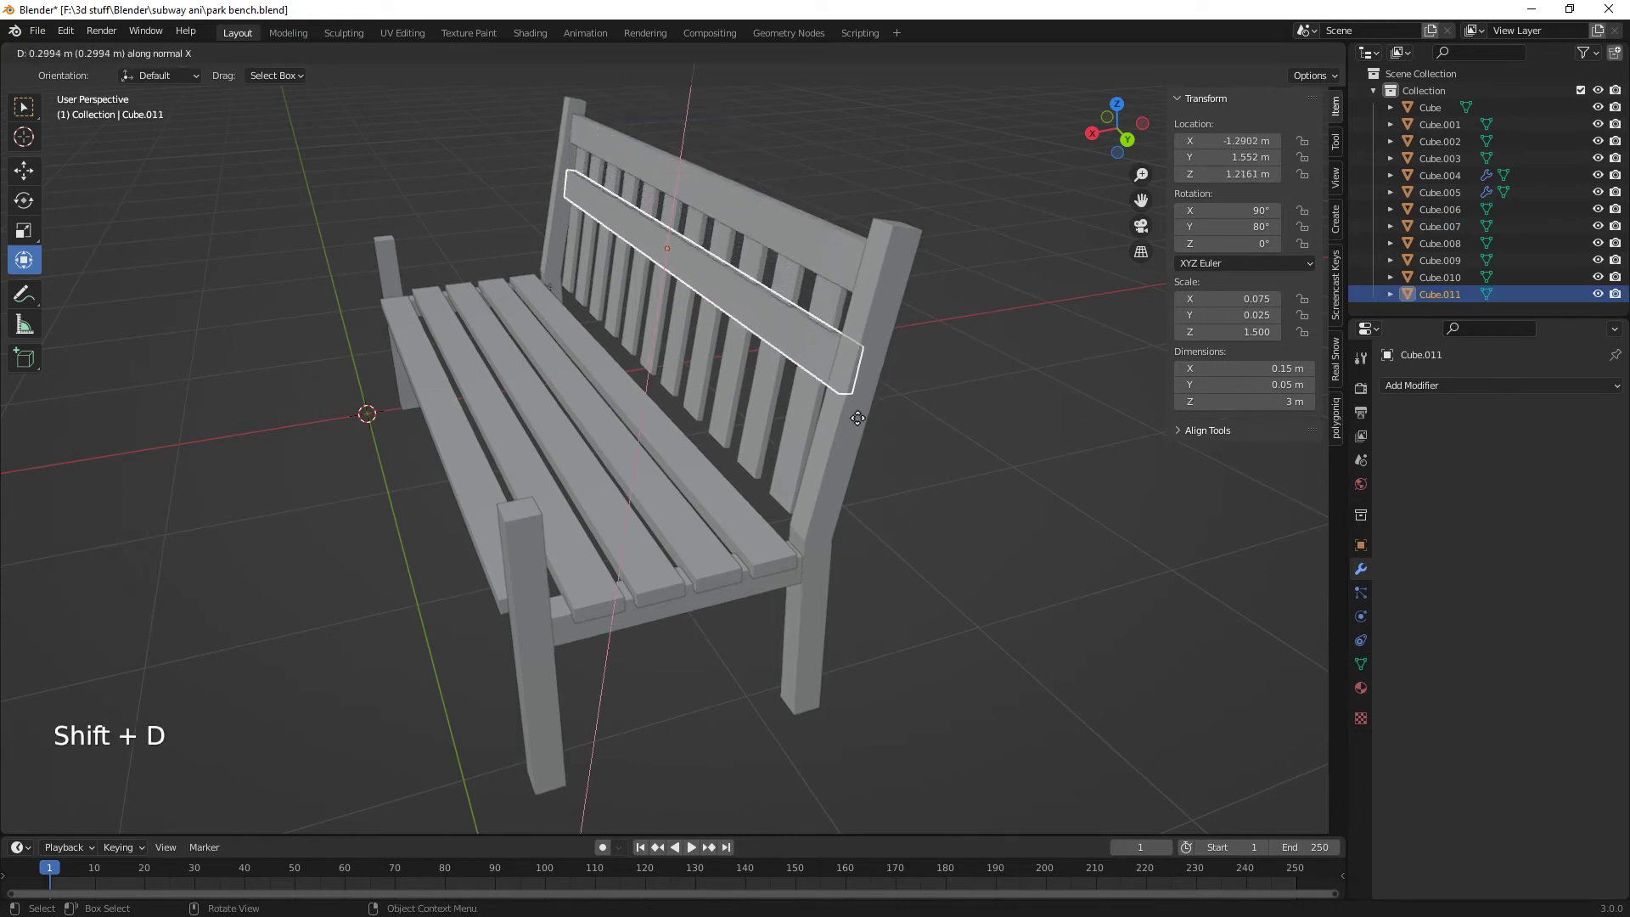
pyautogui.click(804, 527)
# - Lengthen the copied lower backrest plank to about 3.09 m along its local Z axis, and deselect it in Object Mode
pyautogui.moveTo(804, 528); pyautogui.dragTo(1009, 577, button='middle')
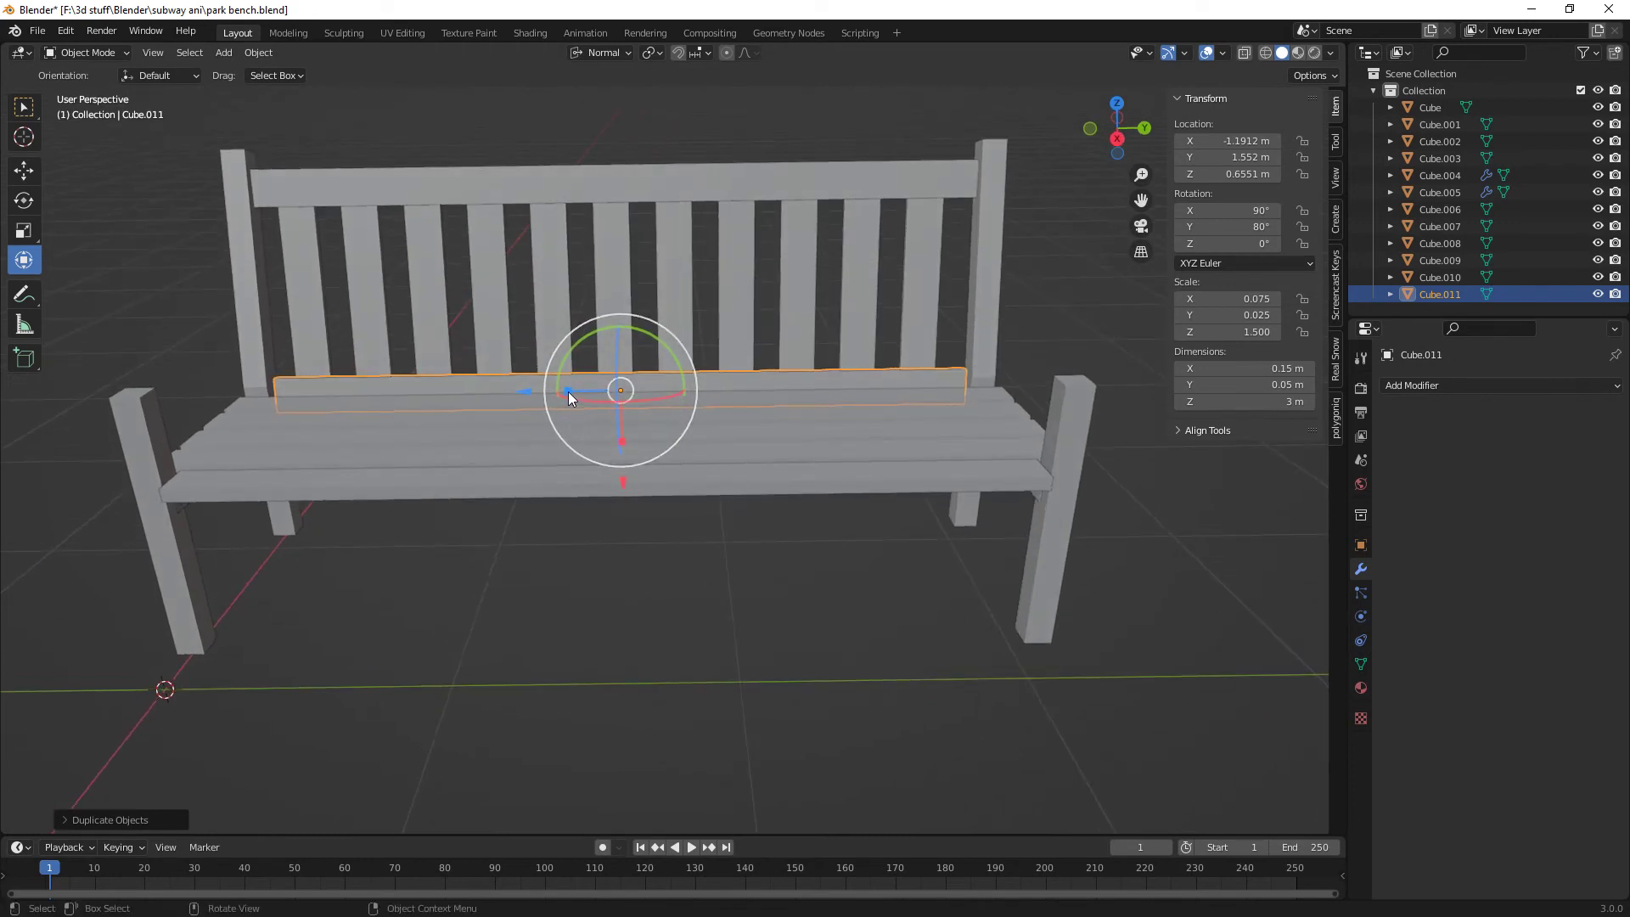
pyautogui.moveTo(566, 390); pyautogui.dragTo(564, 391)
pyautogui.press('Tab')
pyautogui.moveTo(880, 456); pyautogui.dragTo(797, 578, button='middle')
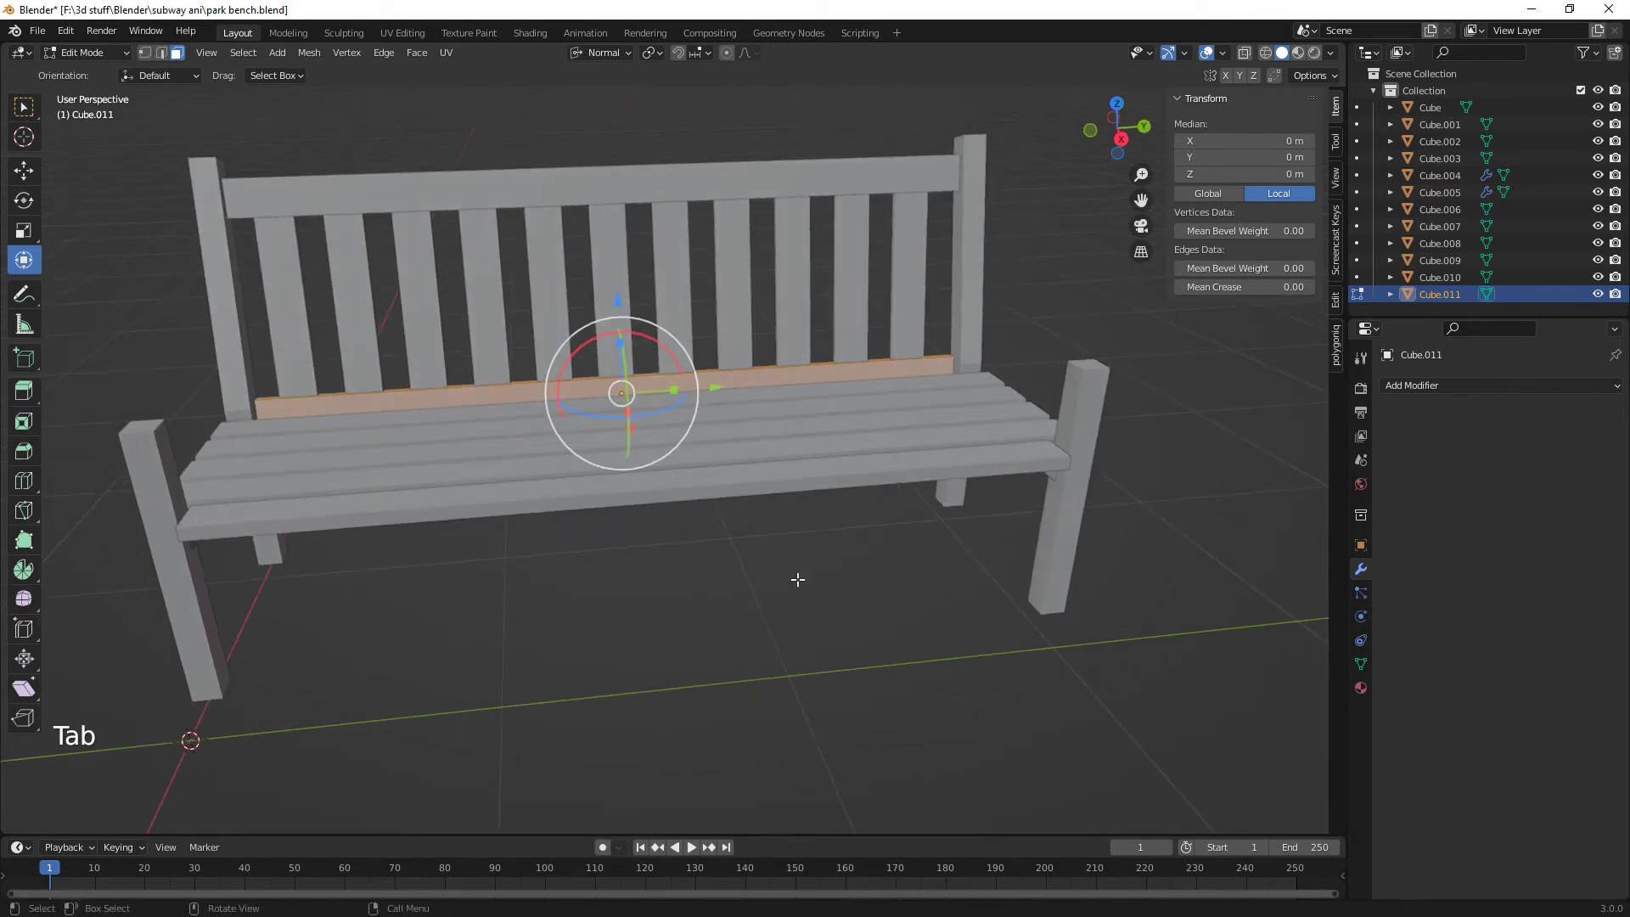
pyautogui.press('Tab')
pyautogui.click(806, 602)
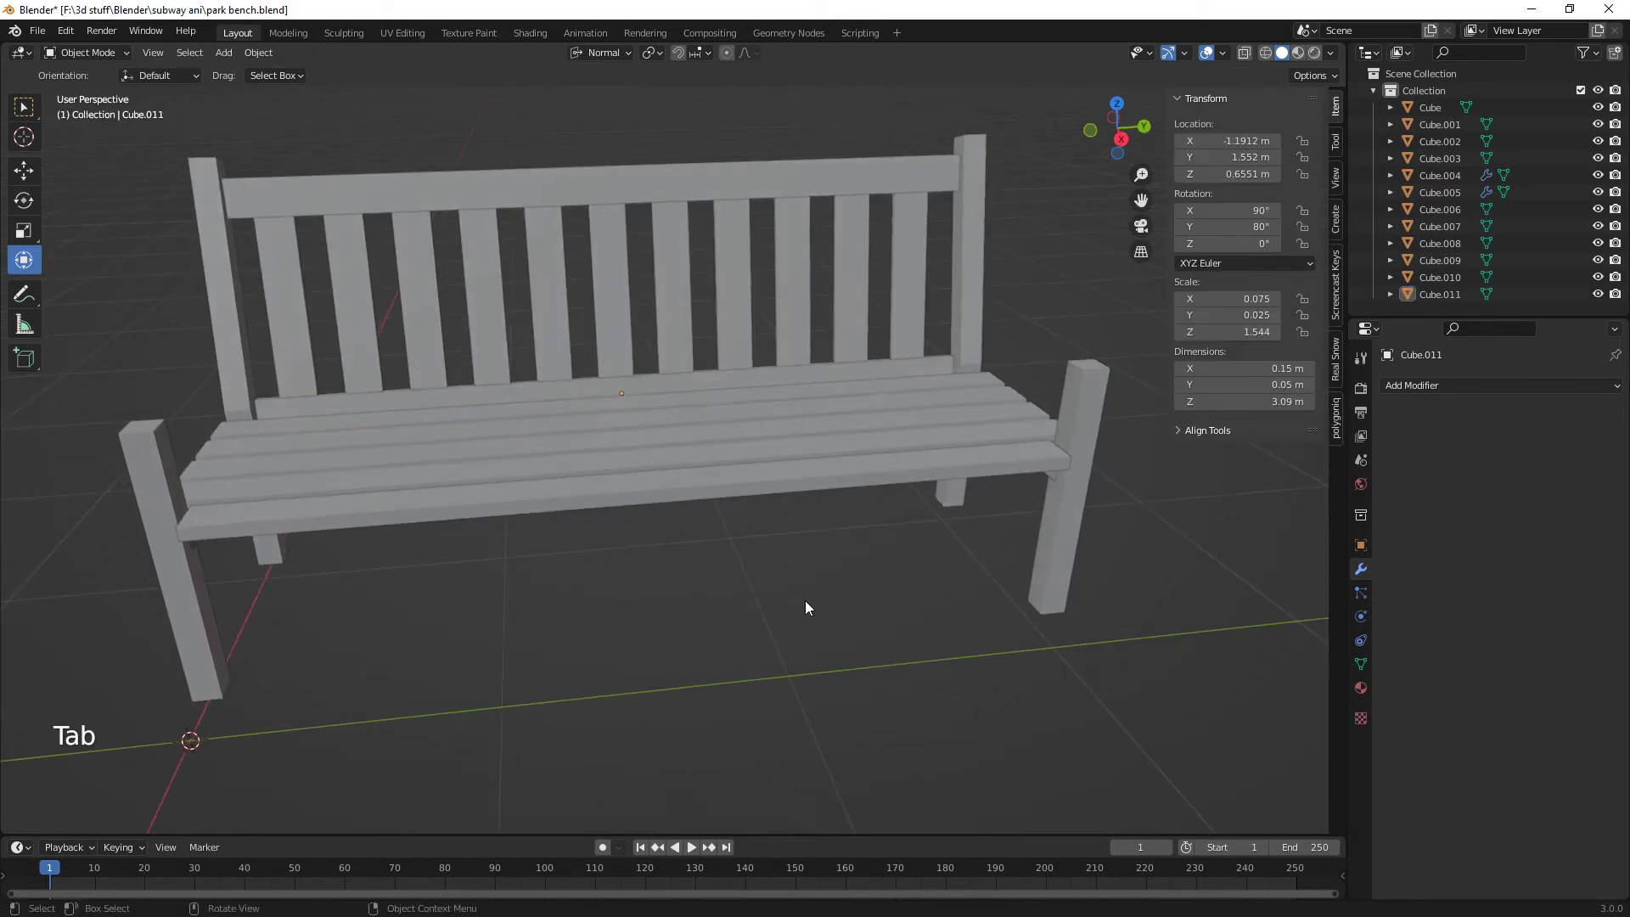
# - Duplicate the seat side rail nearest the world origin downward between its legs, to about 0.174 m height
pyautogui.moveTo(665, 643); pyautogui.dragTo(579, 599, button='middle')
pyautogui.click(567, 579)
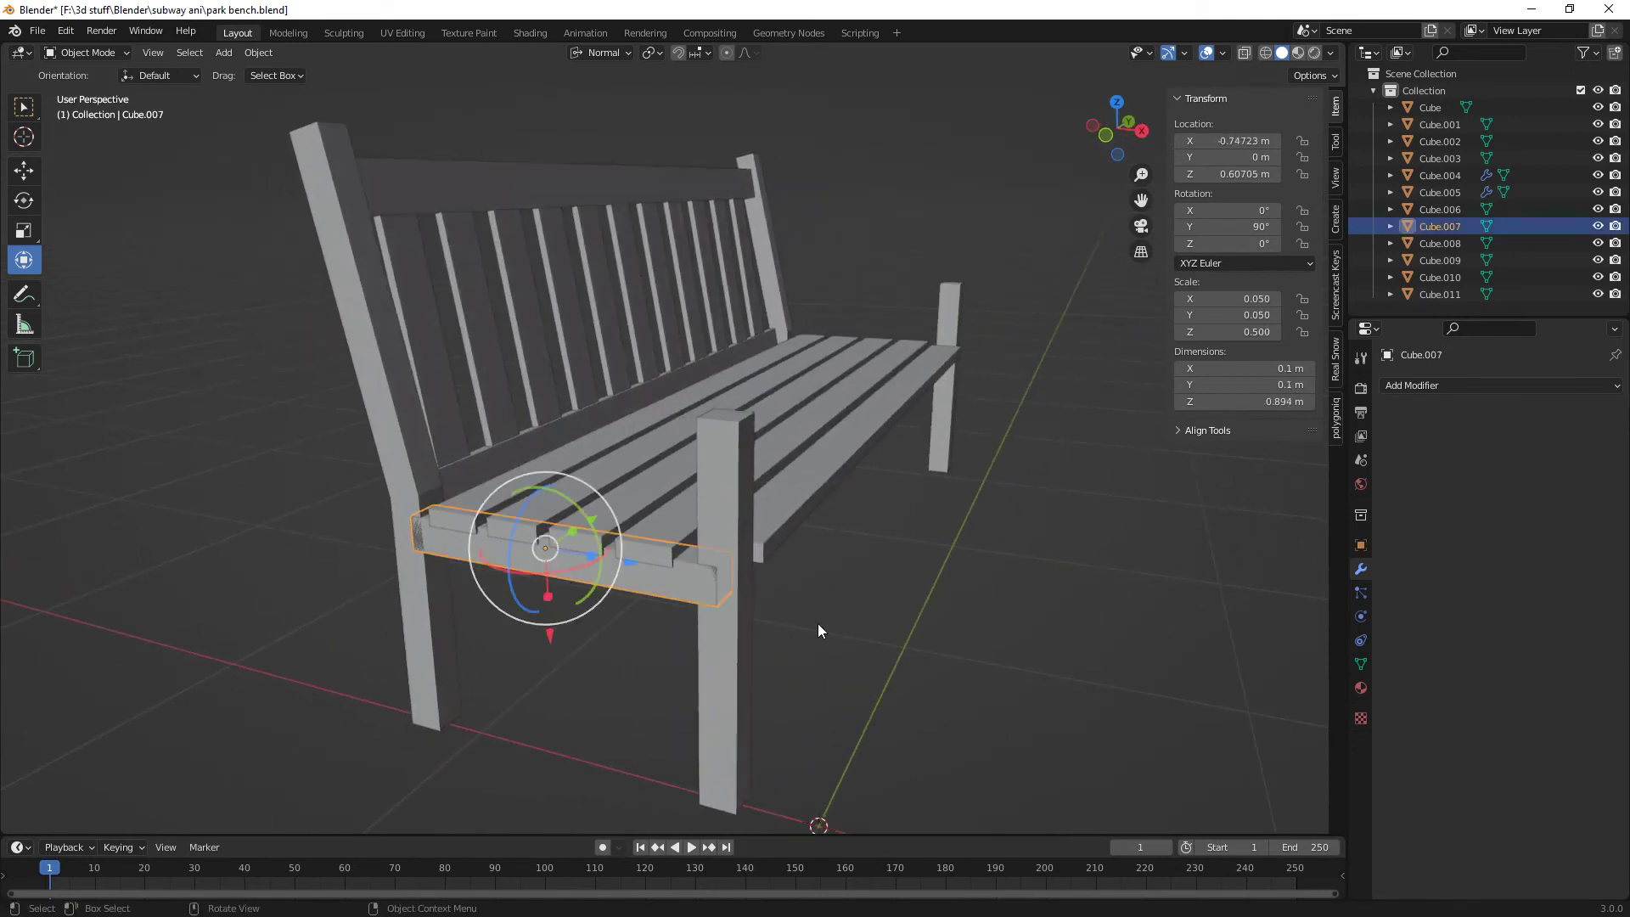
pyautogui.hotkey('shift', 'd')
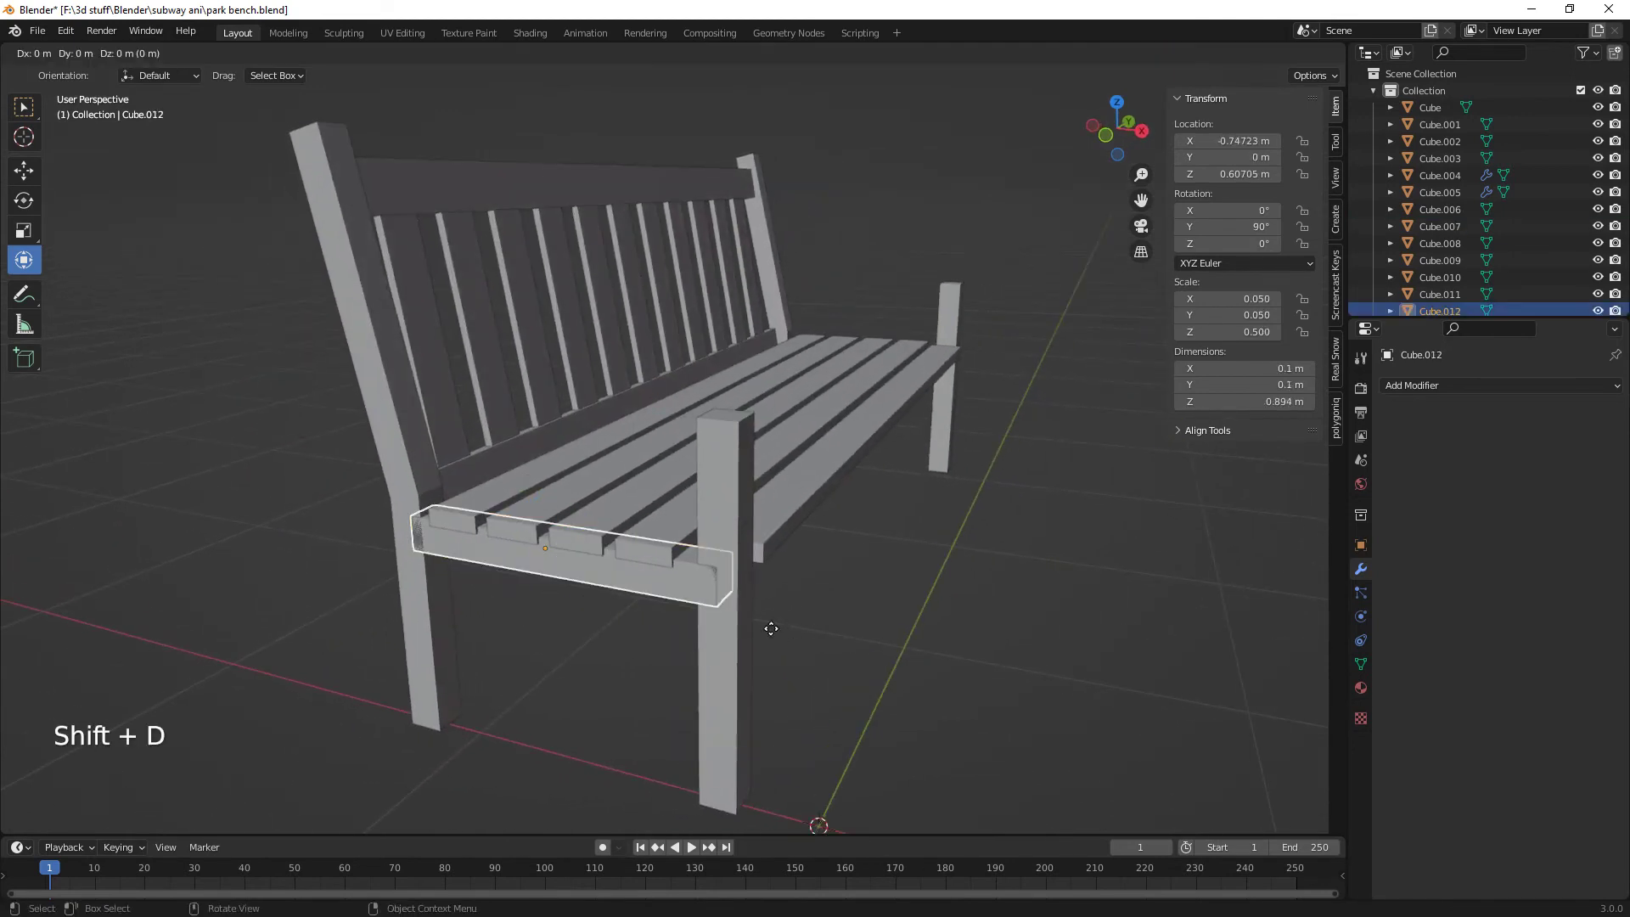
pyautogui.press('z')
pyautogui.click(765, 777)
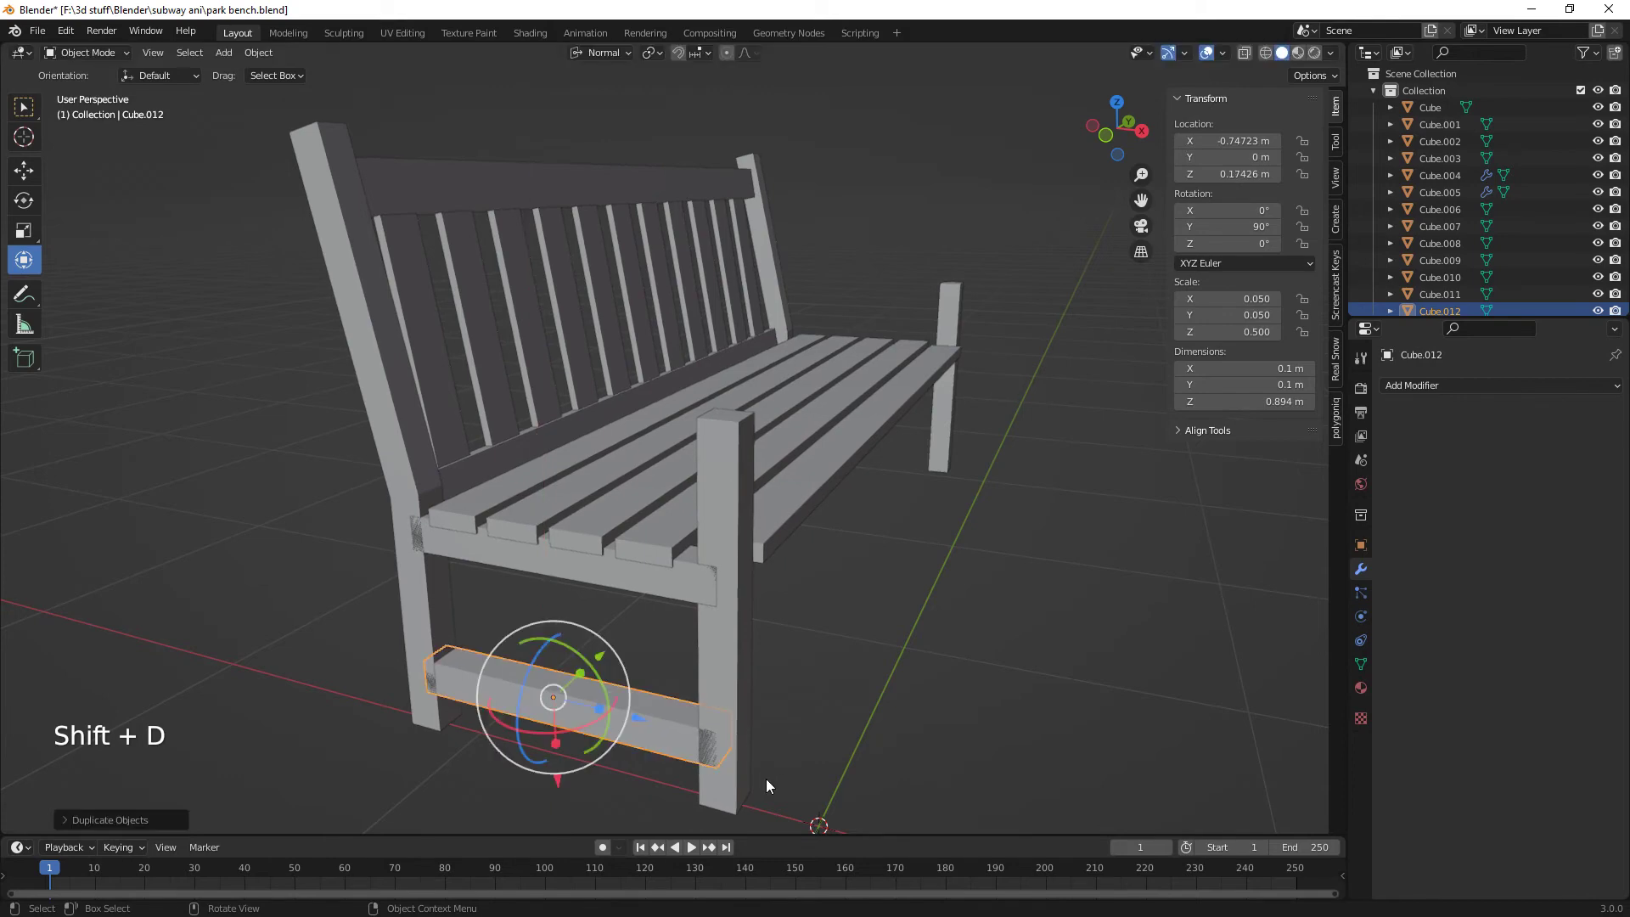
# - Thin the copied lower leg rail along Y, with its Y dimension set to 0.05 m
pyautogui.moveTo(766, 778); pyautogui.dragTo(802, 746, button='middle')
pyautogui.press('s')
pyautogui.press('y')
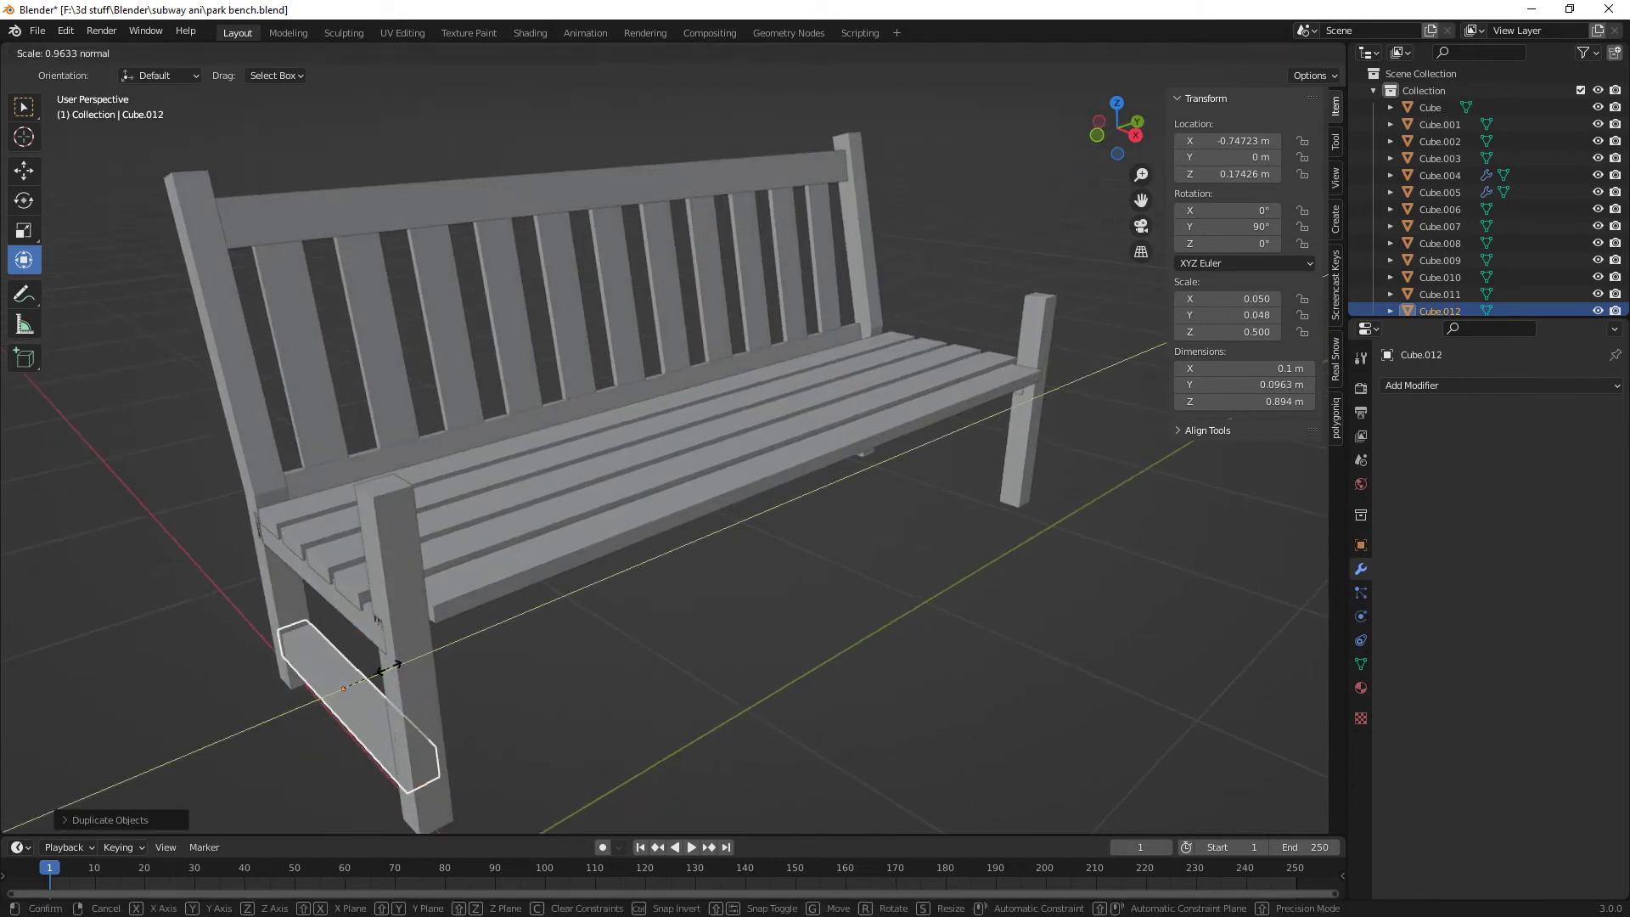
pyautogui.click(357, 675)
pyautogui.moveTo(356, 675); pyautogui.dragTo(625, 688, button='middle')
pyautogui.moveTo(764, 691)
pyautogui.mouseDown(button='middle')
pyautogui.moveTo(600, 684)
pyautogui.moveTo(820, 677)
pyautogui.moveTo(773, 683)
pyautogui.mouseUp(button='middle')
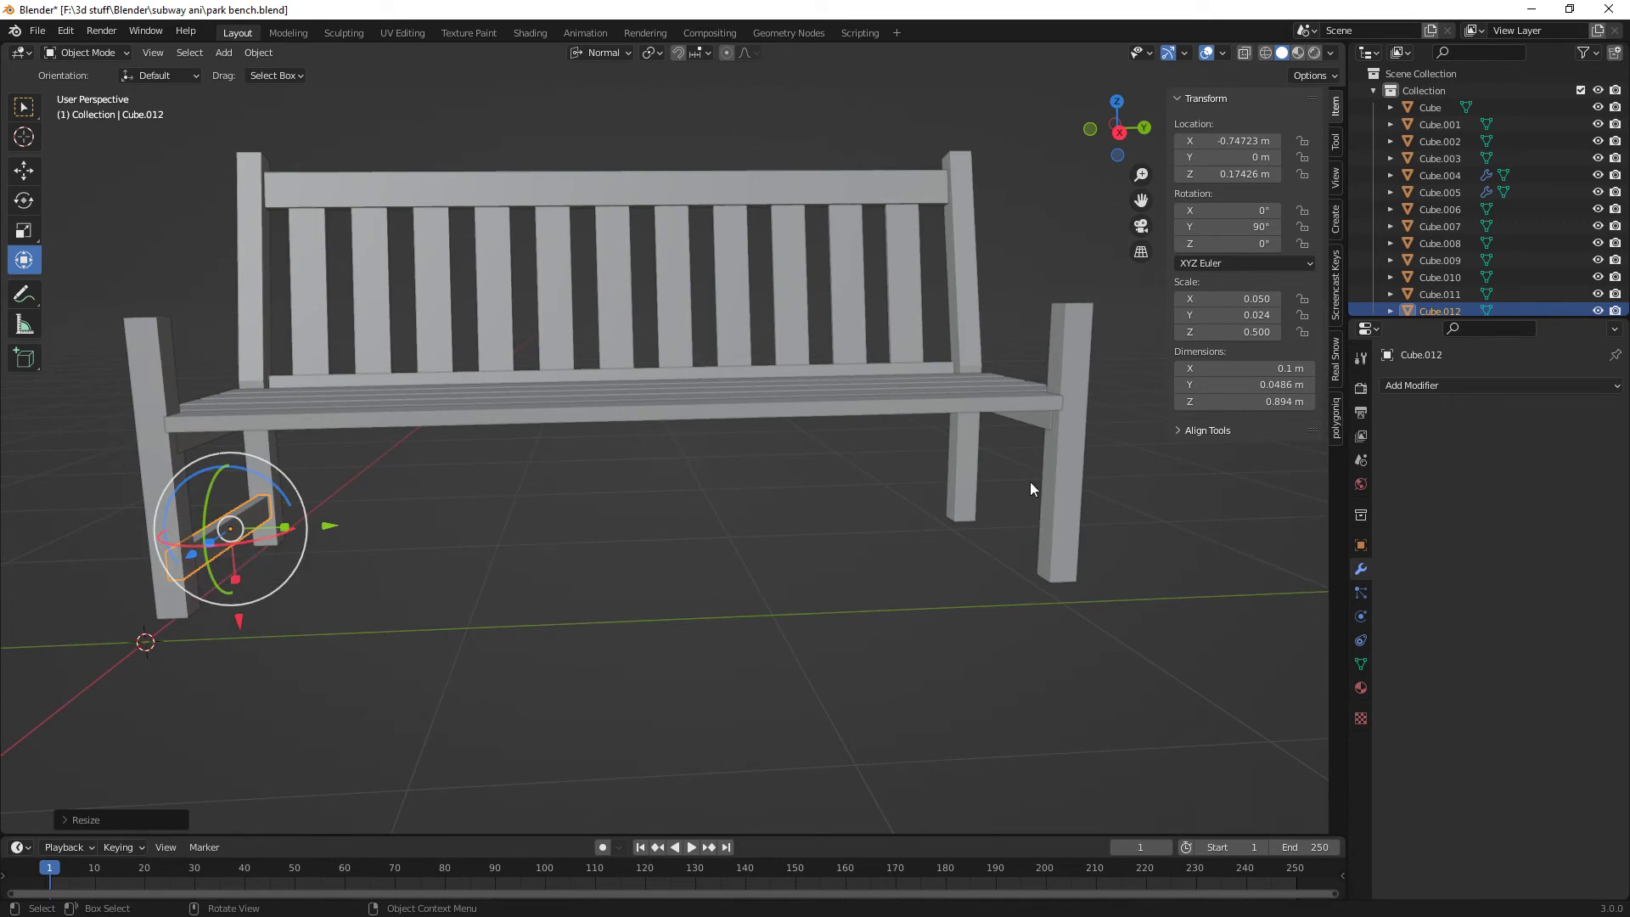
pyautogui.click(1271, 385)
pyautogui.write('0')
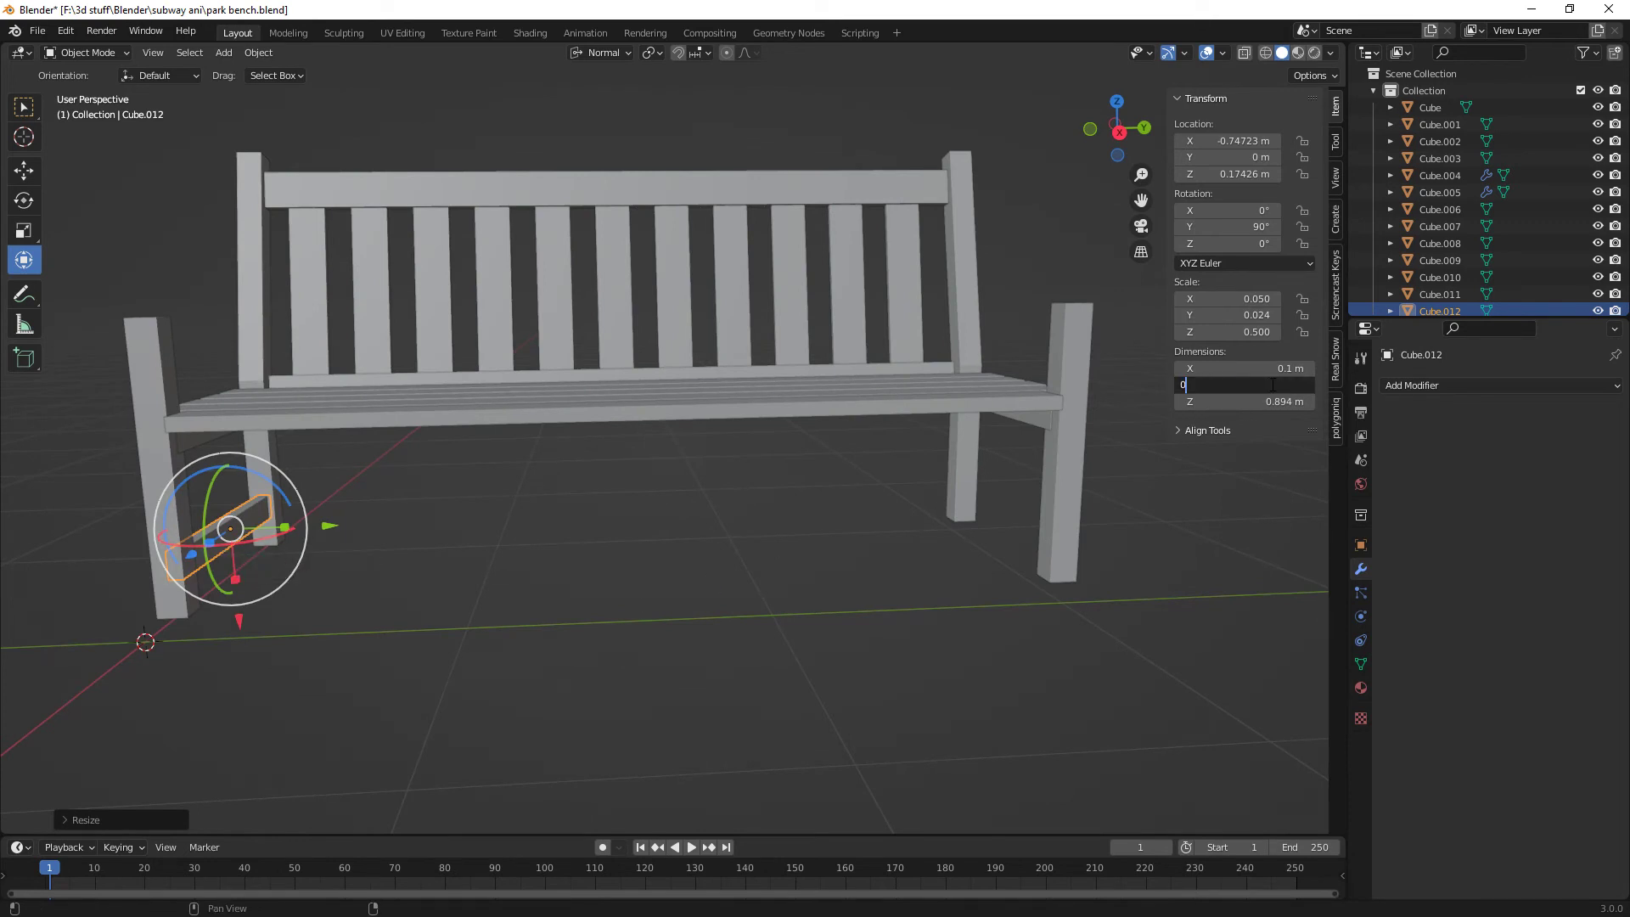
pyautogui.write('.05')
pyautogui.press('Return')
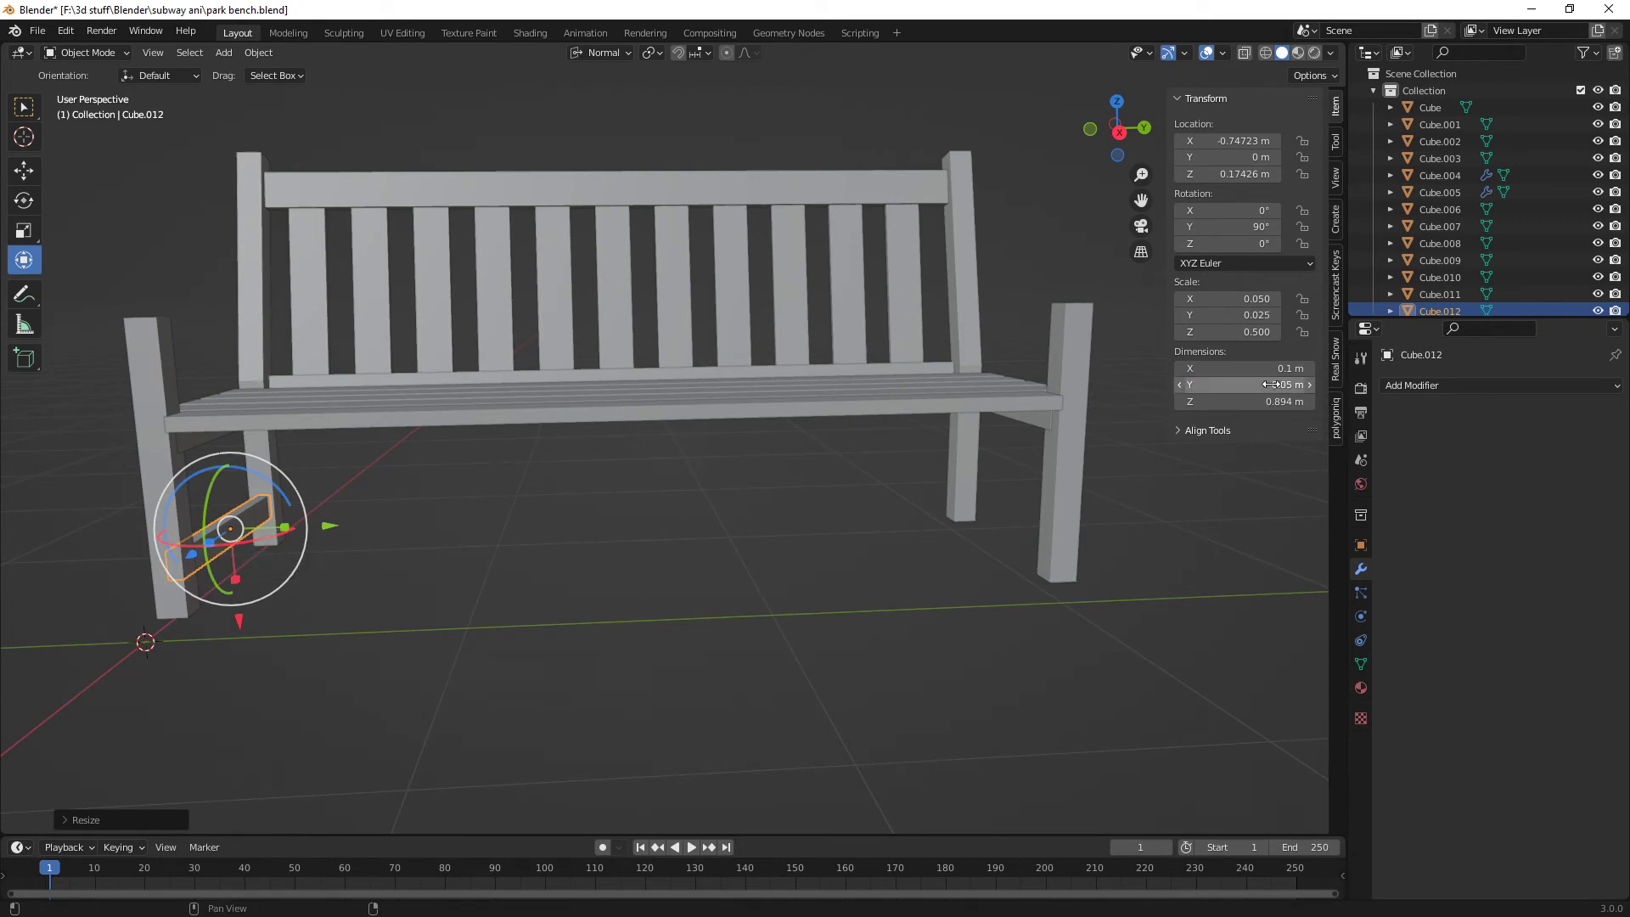
# - Duplicate the opposite side rail down to about 0.181 m height and set the copy's Y dimension to 0.05 m
pyautogui.click(1051, 416)
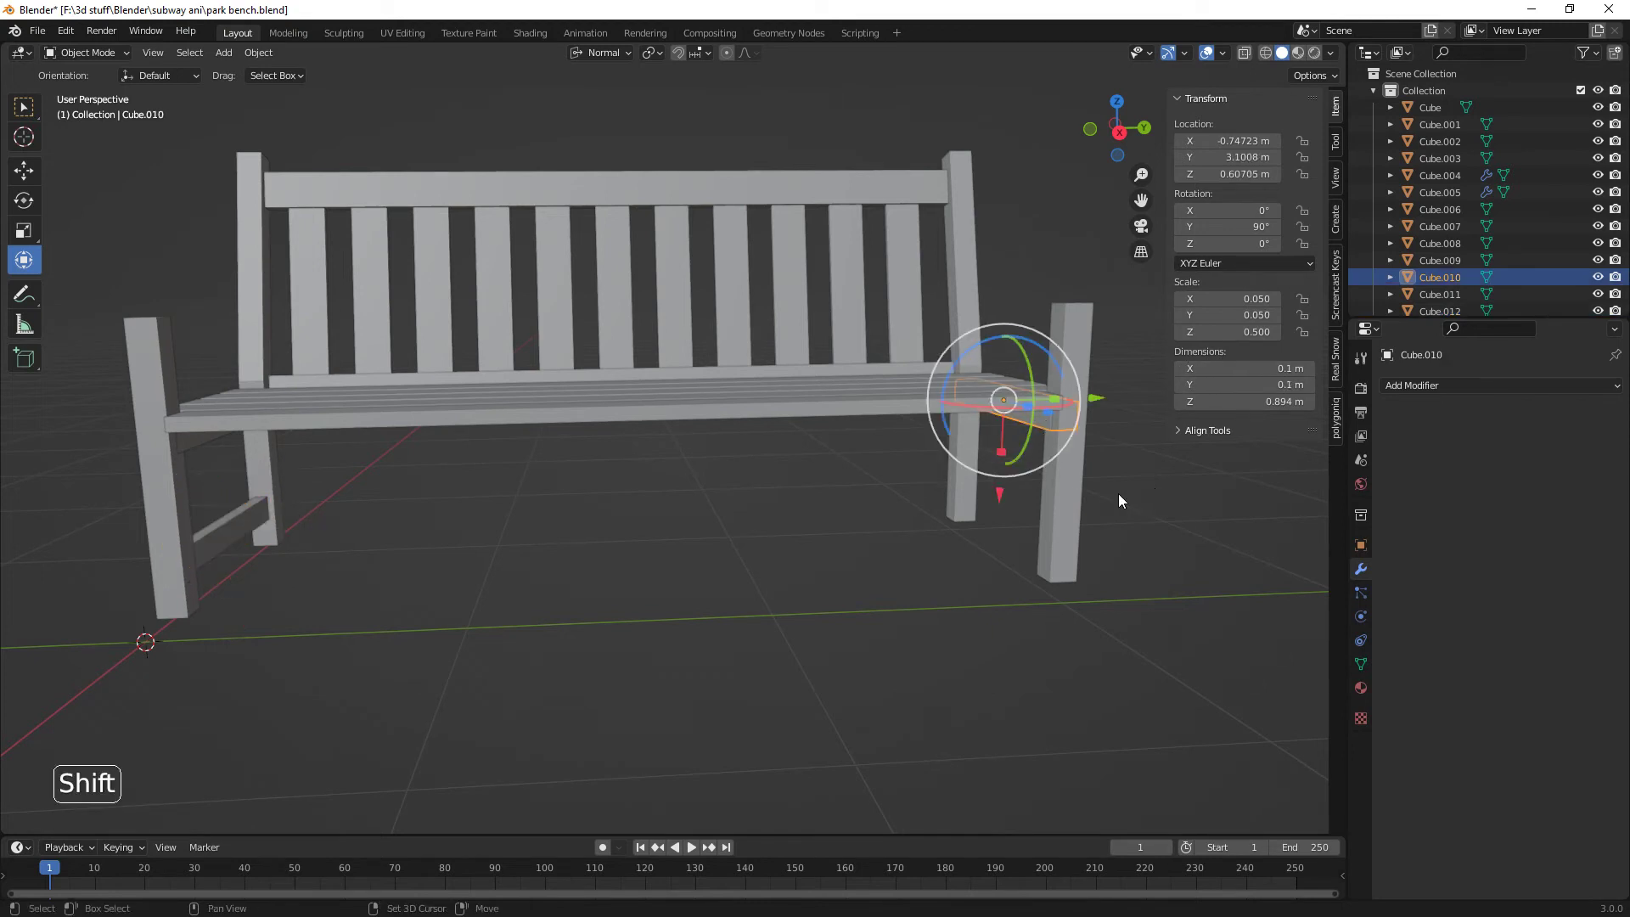
pyautogui.hotkey('shift', 'd')
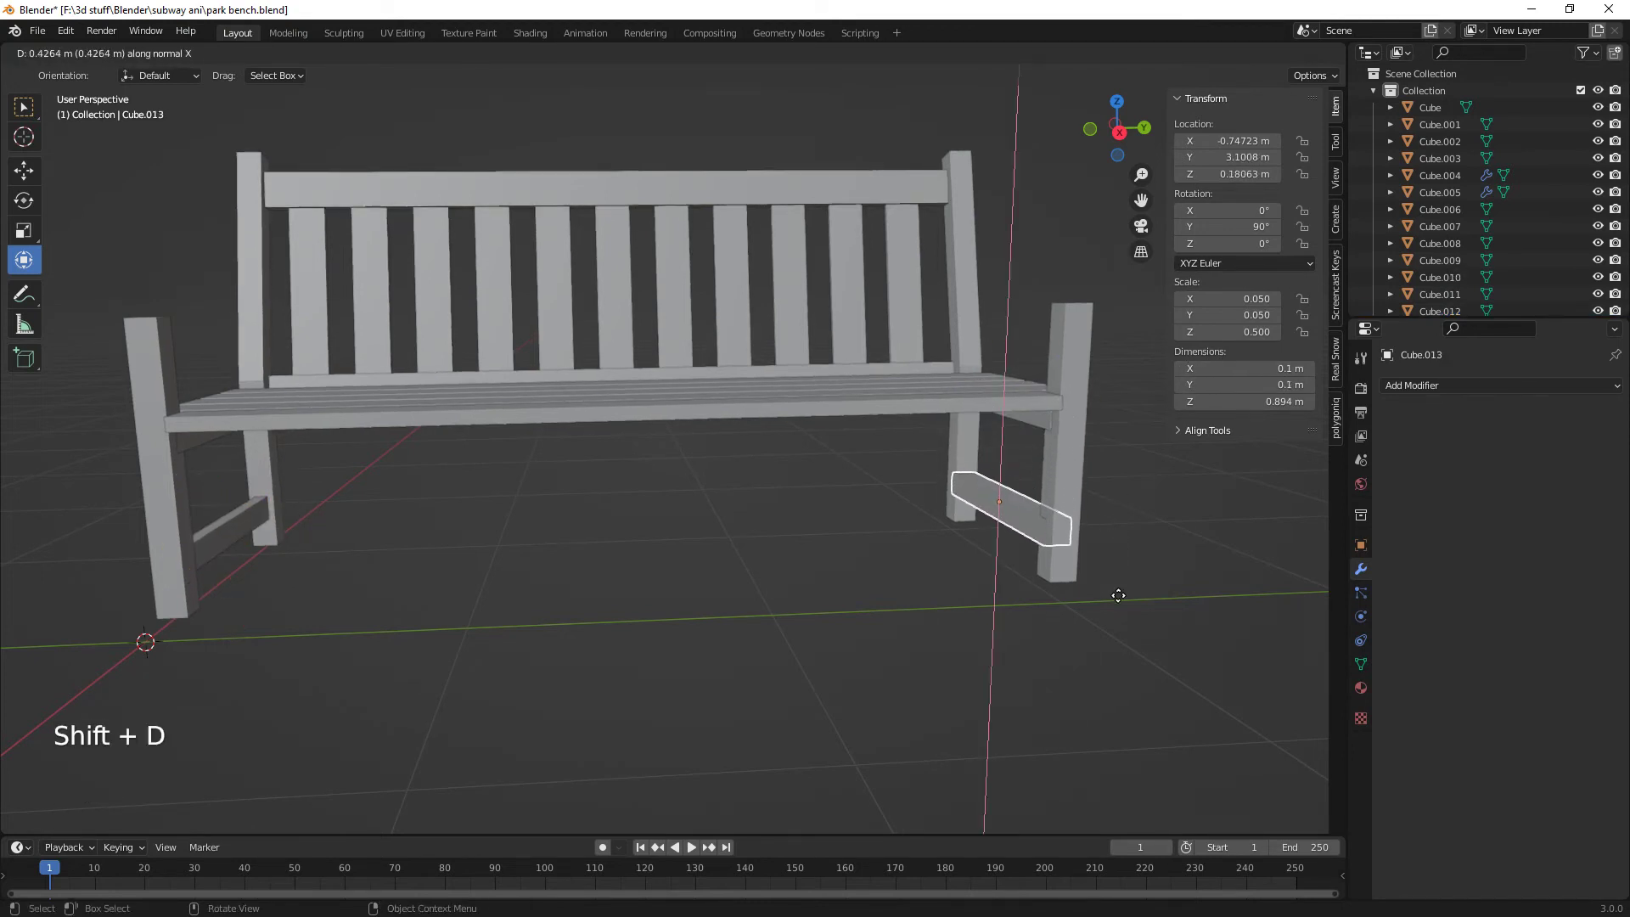
pyautogui.click(1117, 594)
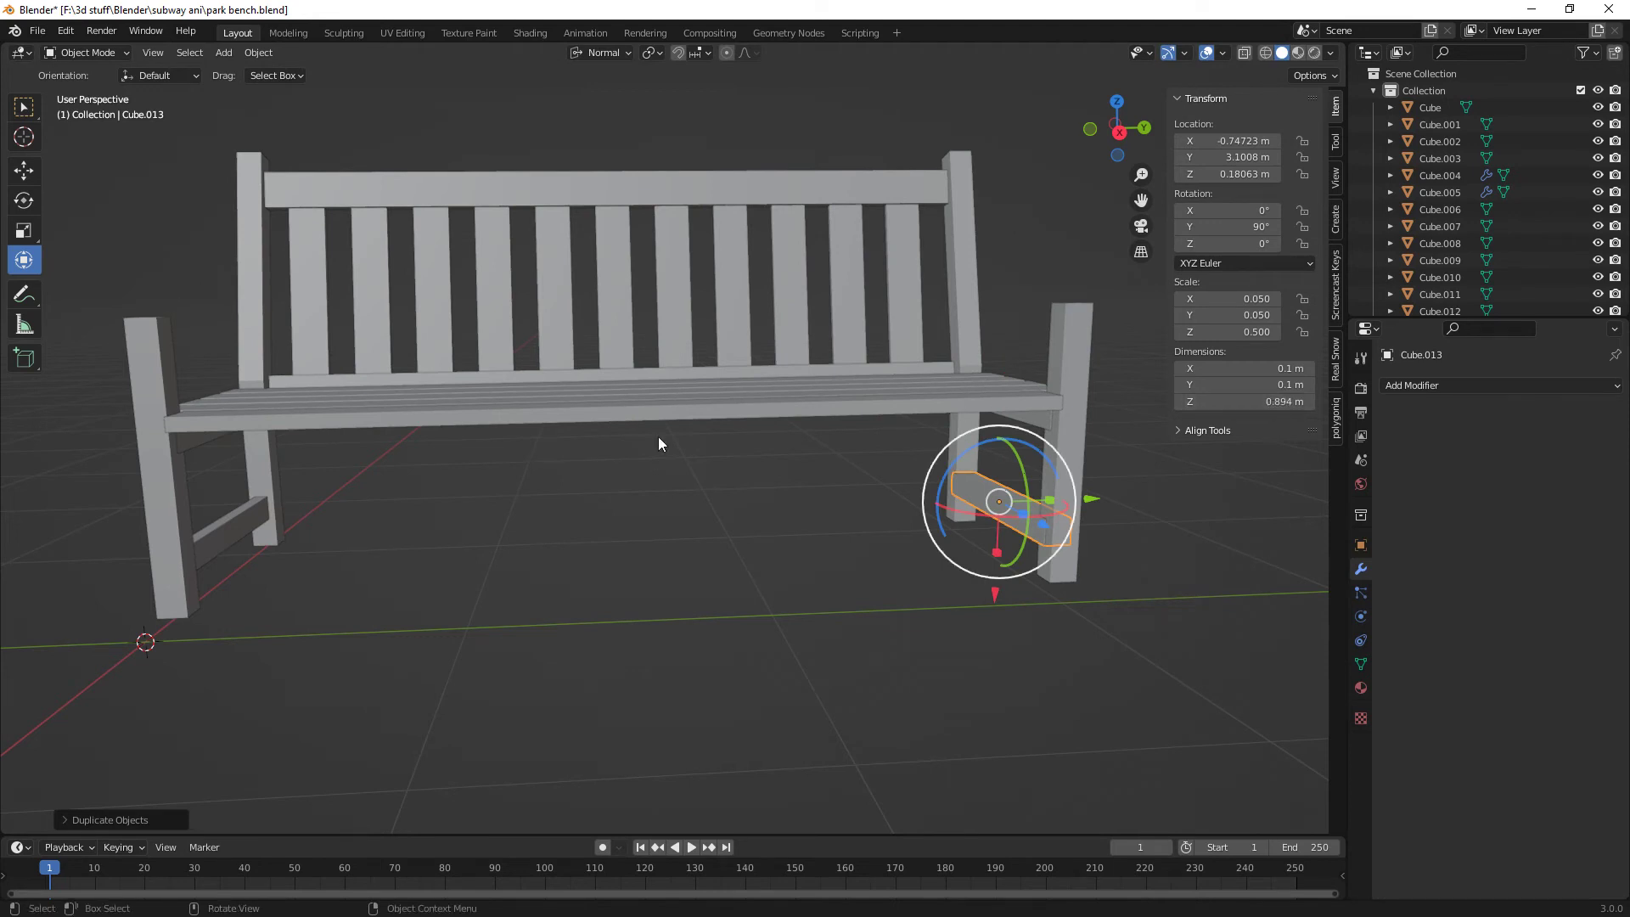
pyautogui.click(230, 529)
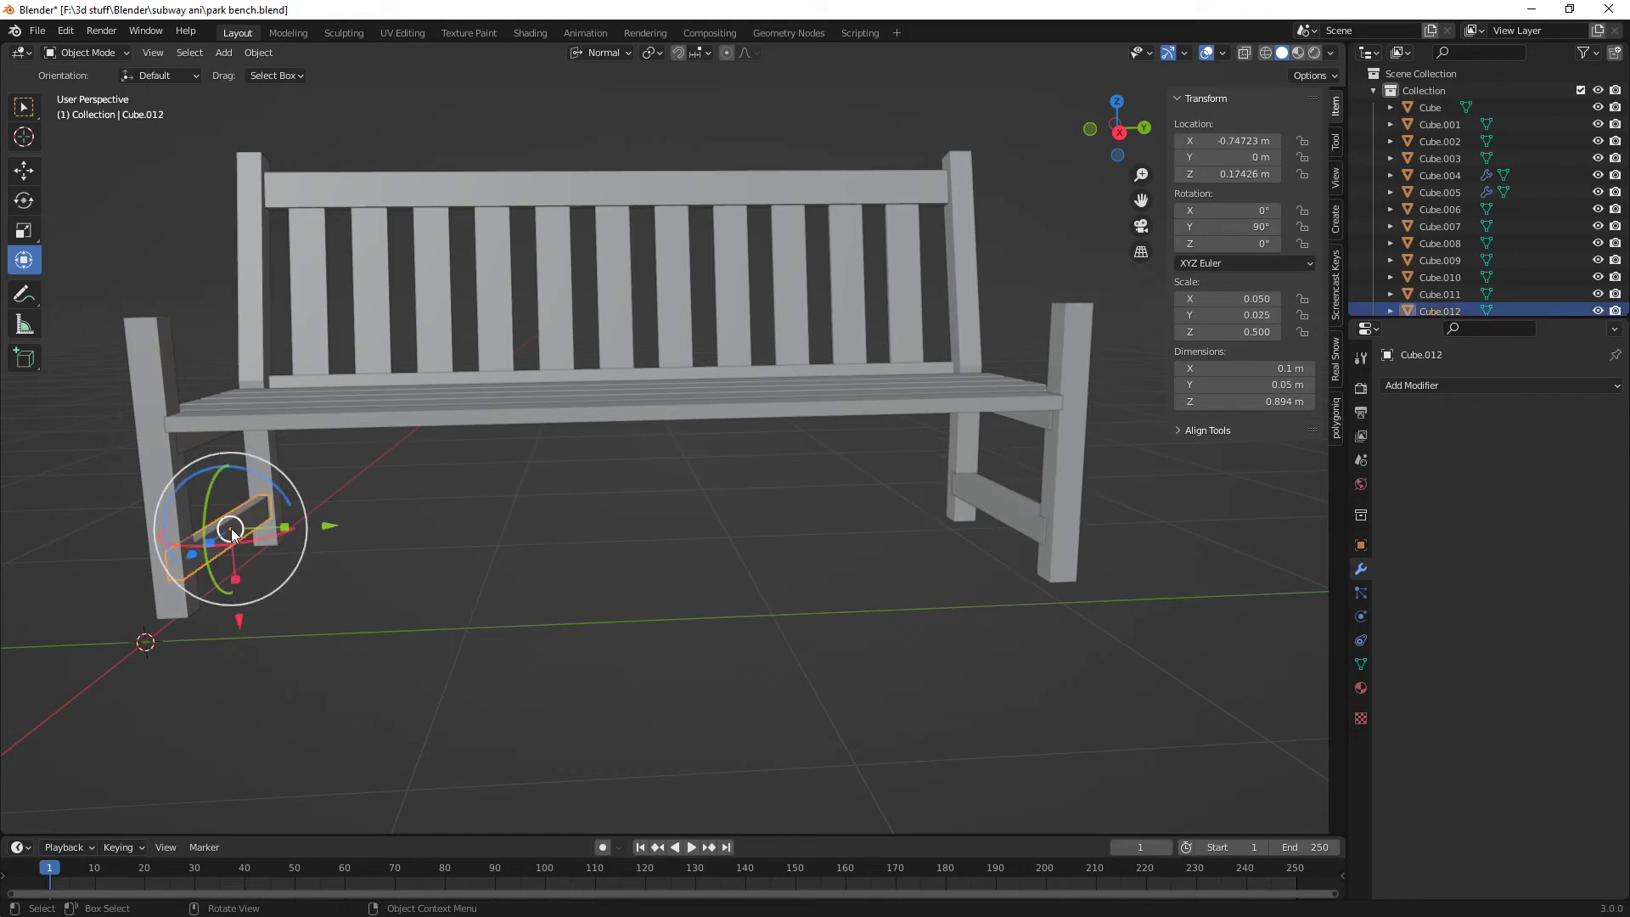
pyautogui.click(1011, 502)
pyautogui.click(1277, 384)
pyautogui.write('0.')
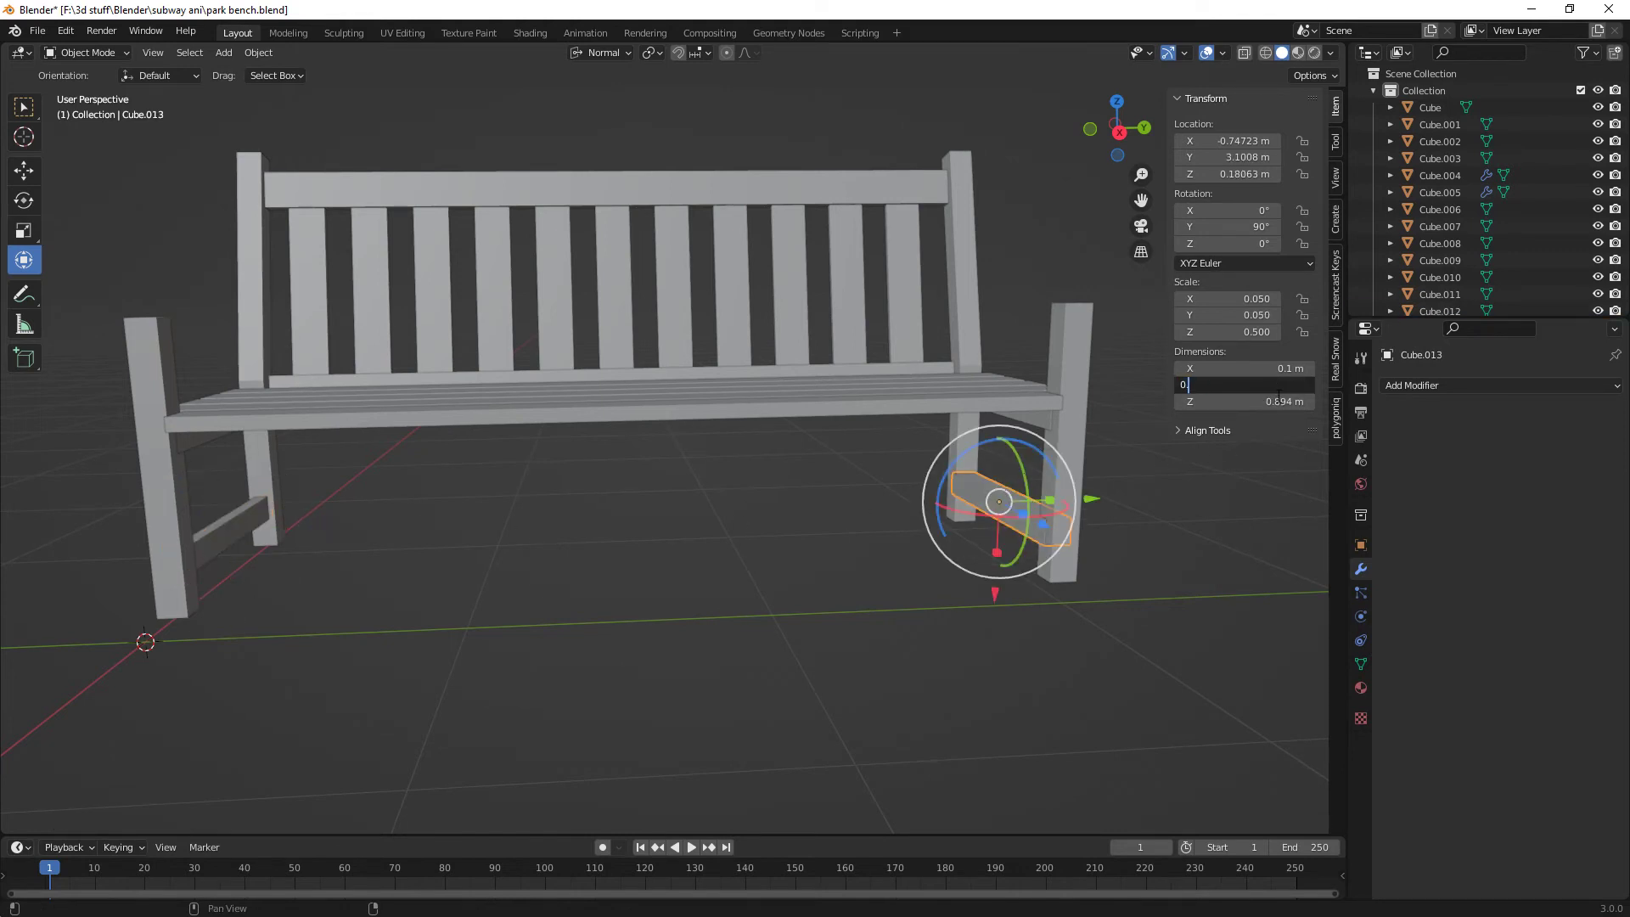
pyautogui.write('05')
pyautogui.press('Return')
# - Duplicate both seat side rails upward along local X to about 1.058 m height as armrests on the front posts
pyautogui.moveTo(1104, 620); pyautogui.dragTo(979, 637, button='middle')
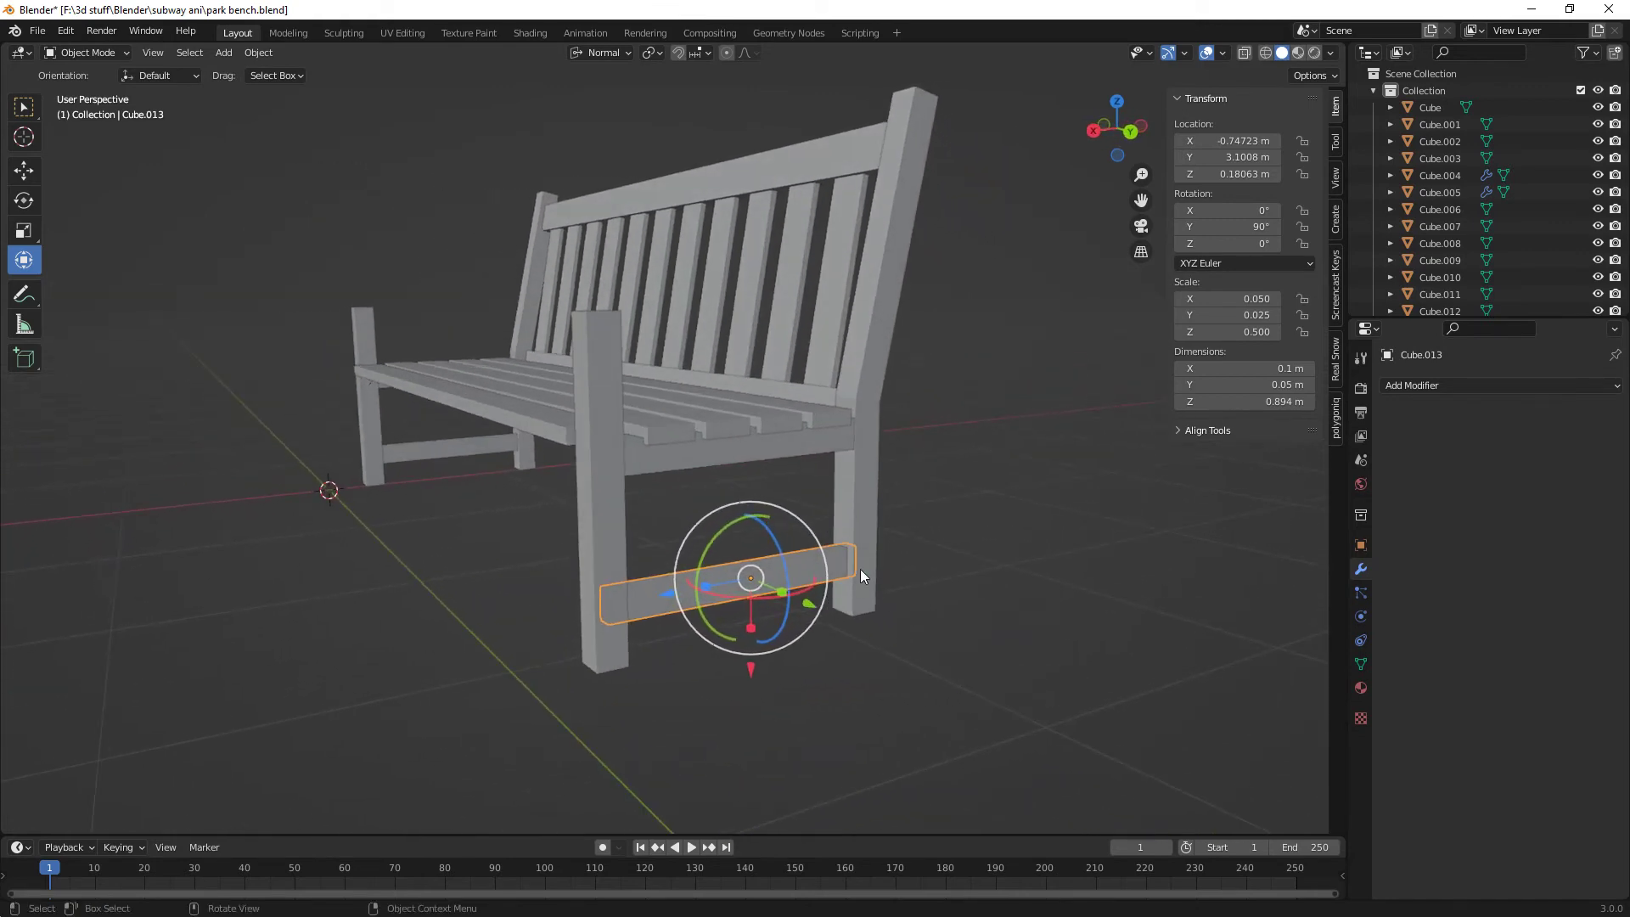
pyautogui.click(731, 460)
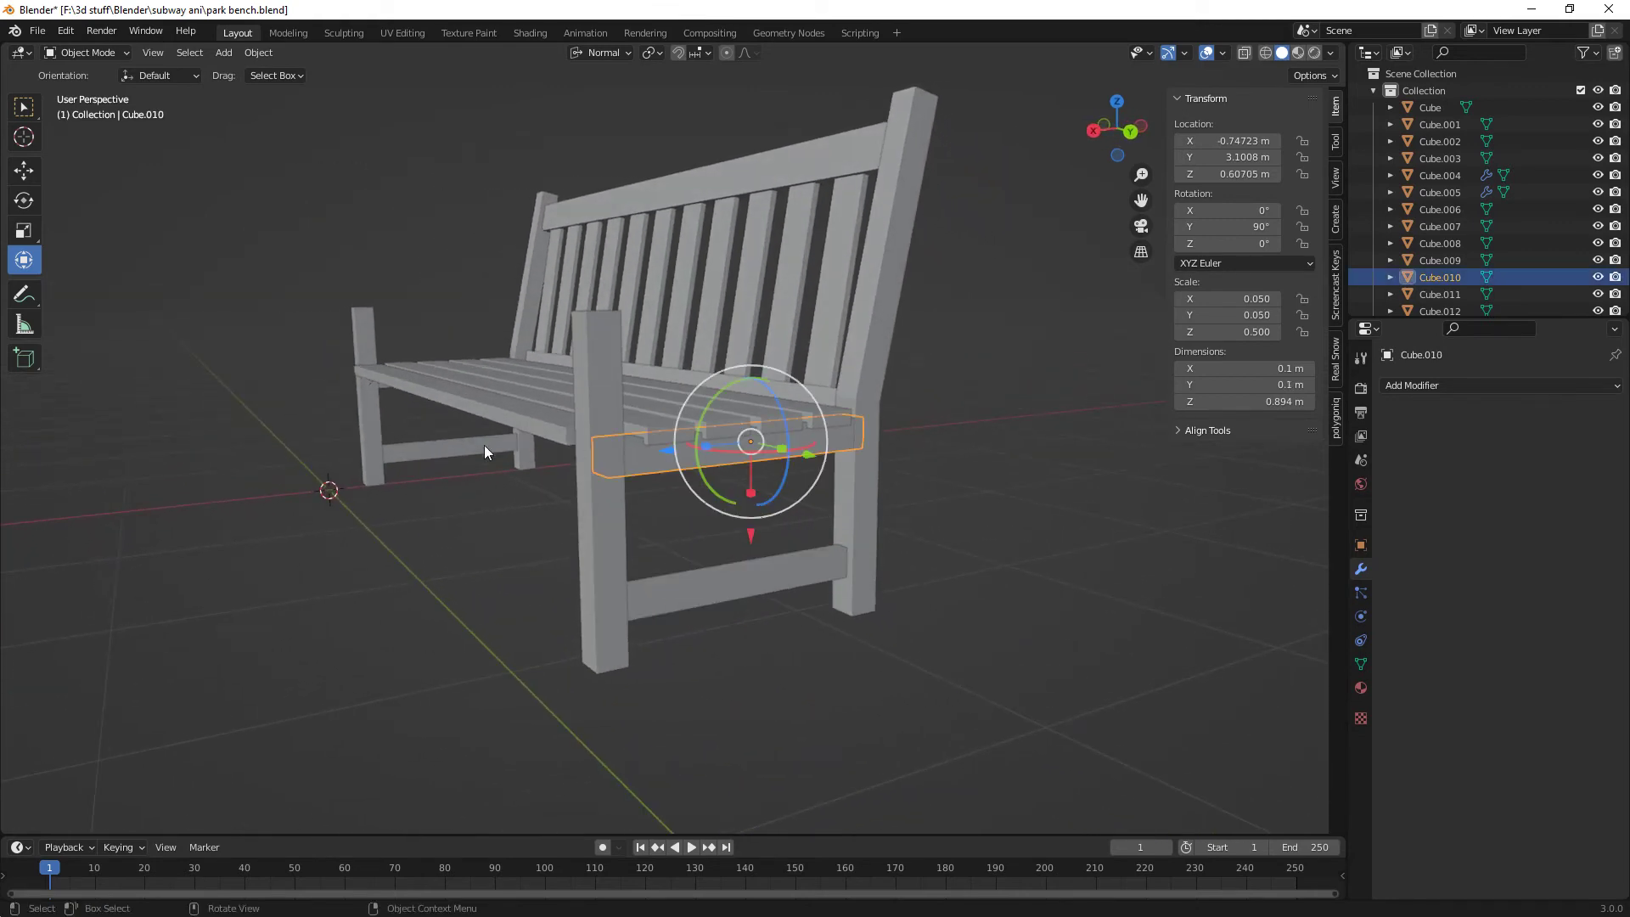
pyautogui.moveTo(484, 445); pyautogui.dragTo(701, 556, button='middle')
pyautogui.keyDown('shift'); pyautogui.click(579, 496); pyautogui.keyUp('shift')
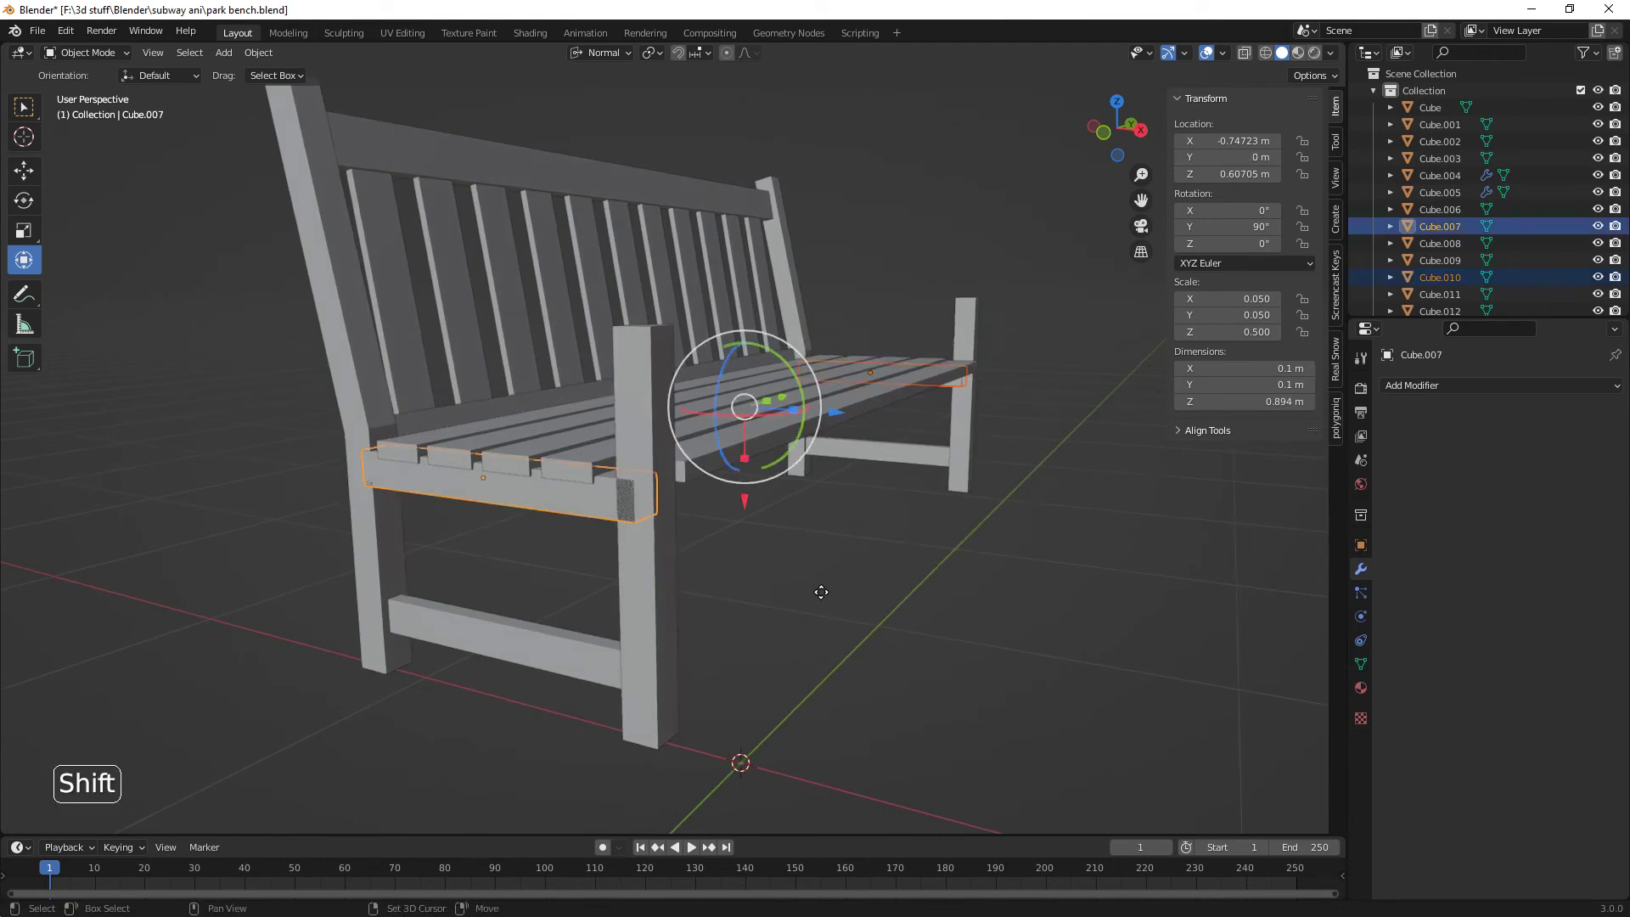
pyautogui.hotkey('shift', 'd')
pyautogui.press('z')
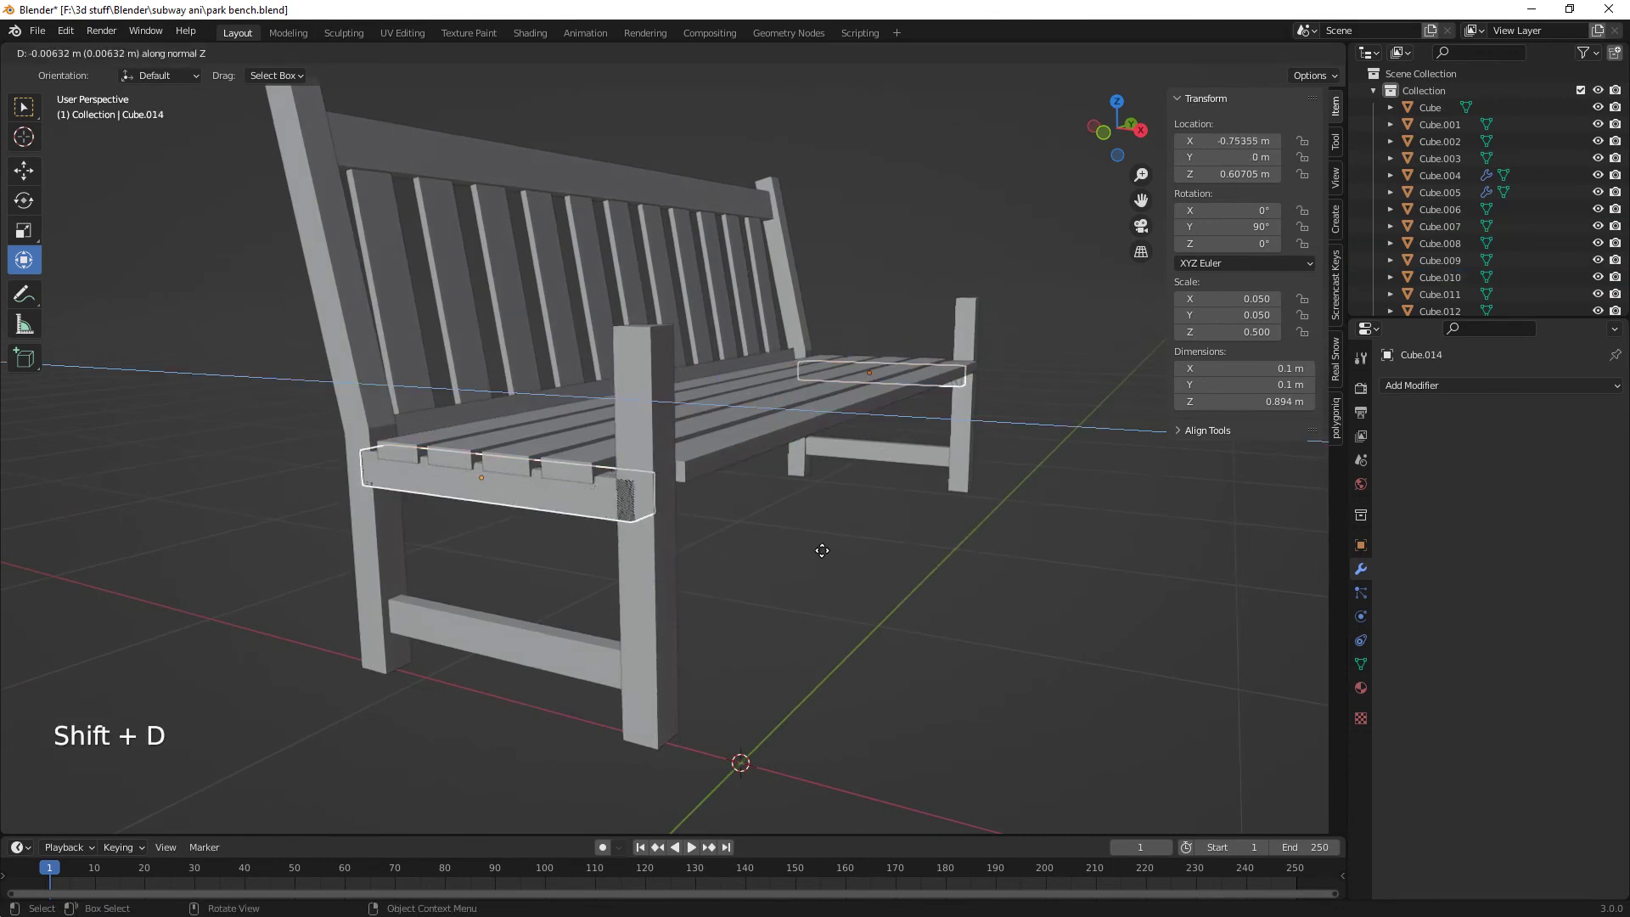
pyautogui.press('x')
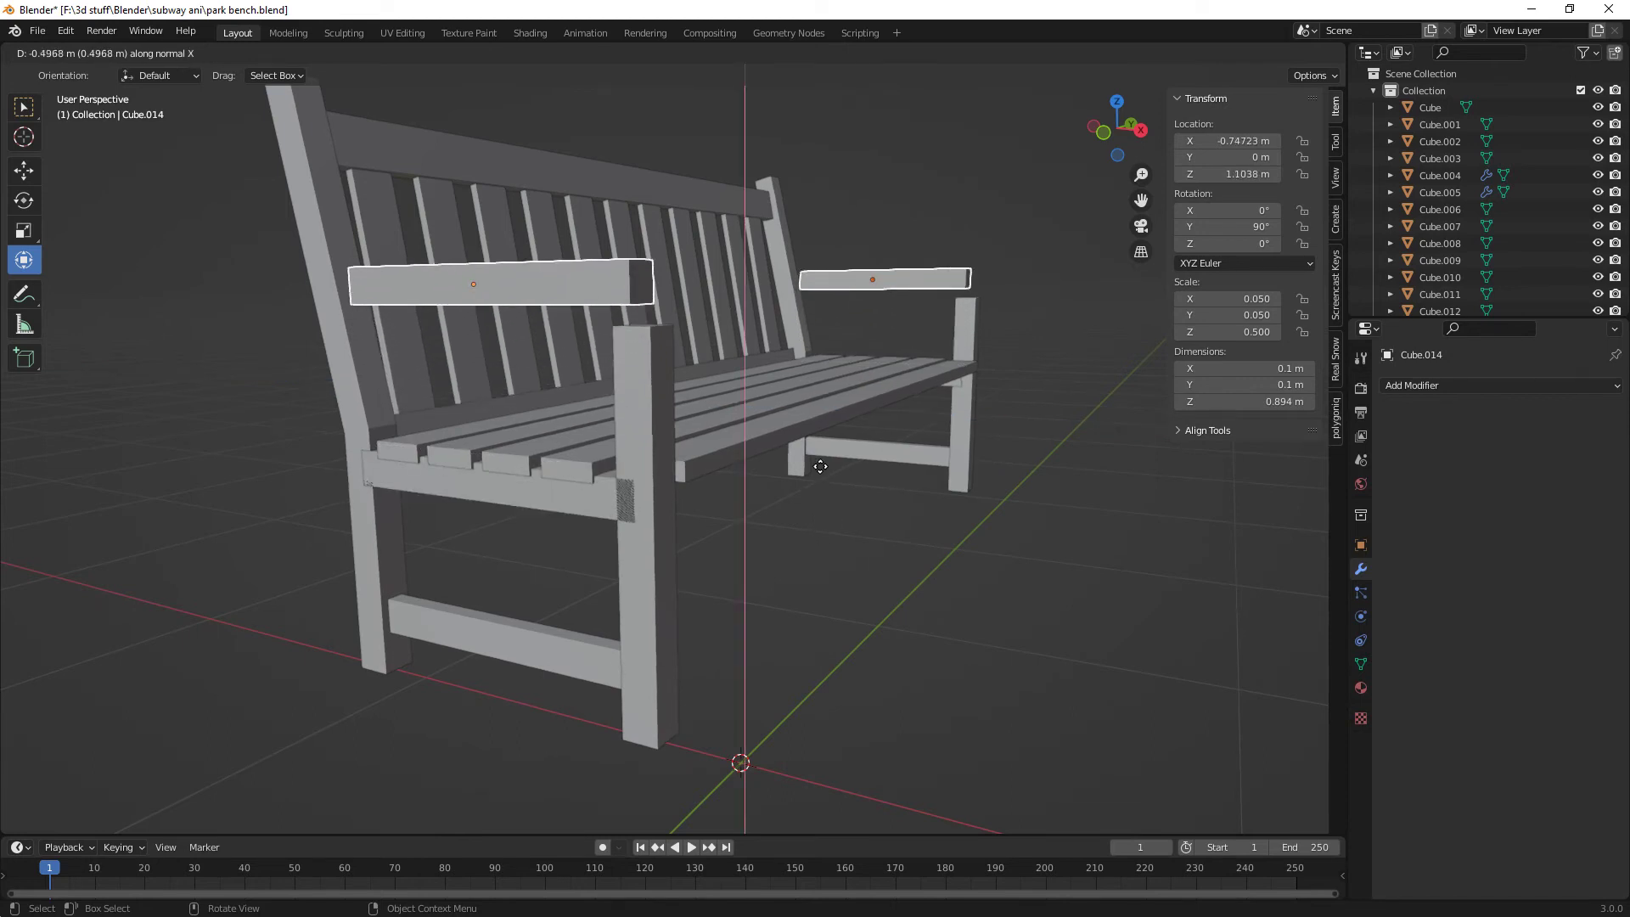
pyautogui.click(817, 479)
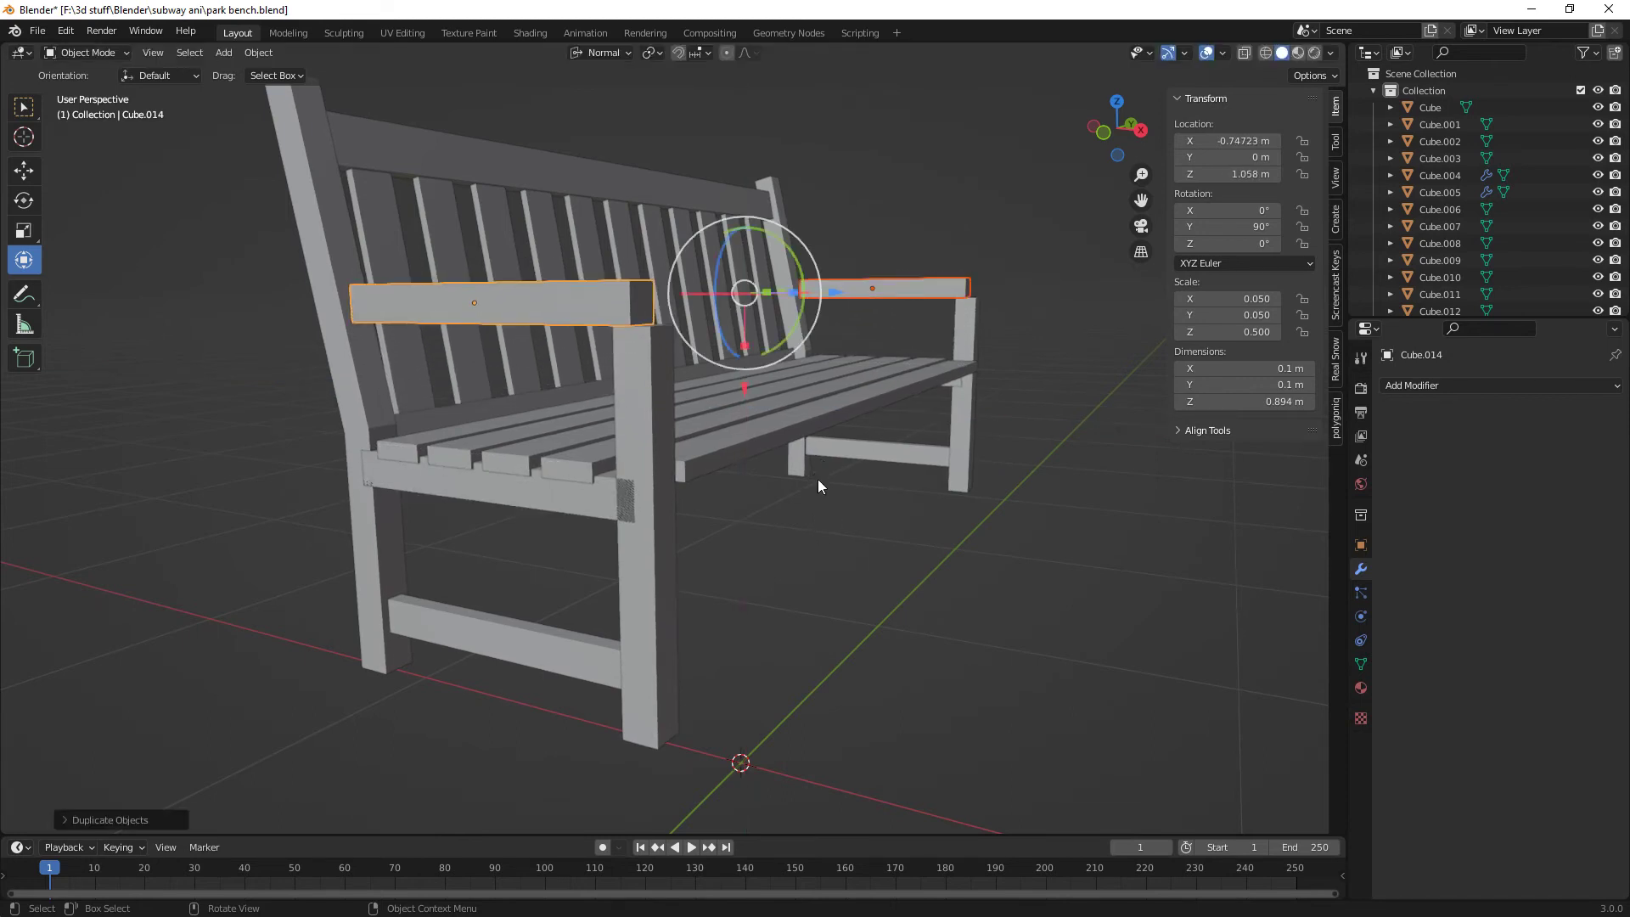
# - In Edit Mode, move both armrests' front end faces forward past the front posts to about 1.26 m local Z
pyautogui.moveTo(818, 479); pyautogui.dragTo(859, 620, button='middle')
pyautogui.press('Tab')
pyautogui.moveTo(939, 562); pyautogui.dragTo(808, 521, button='middle')
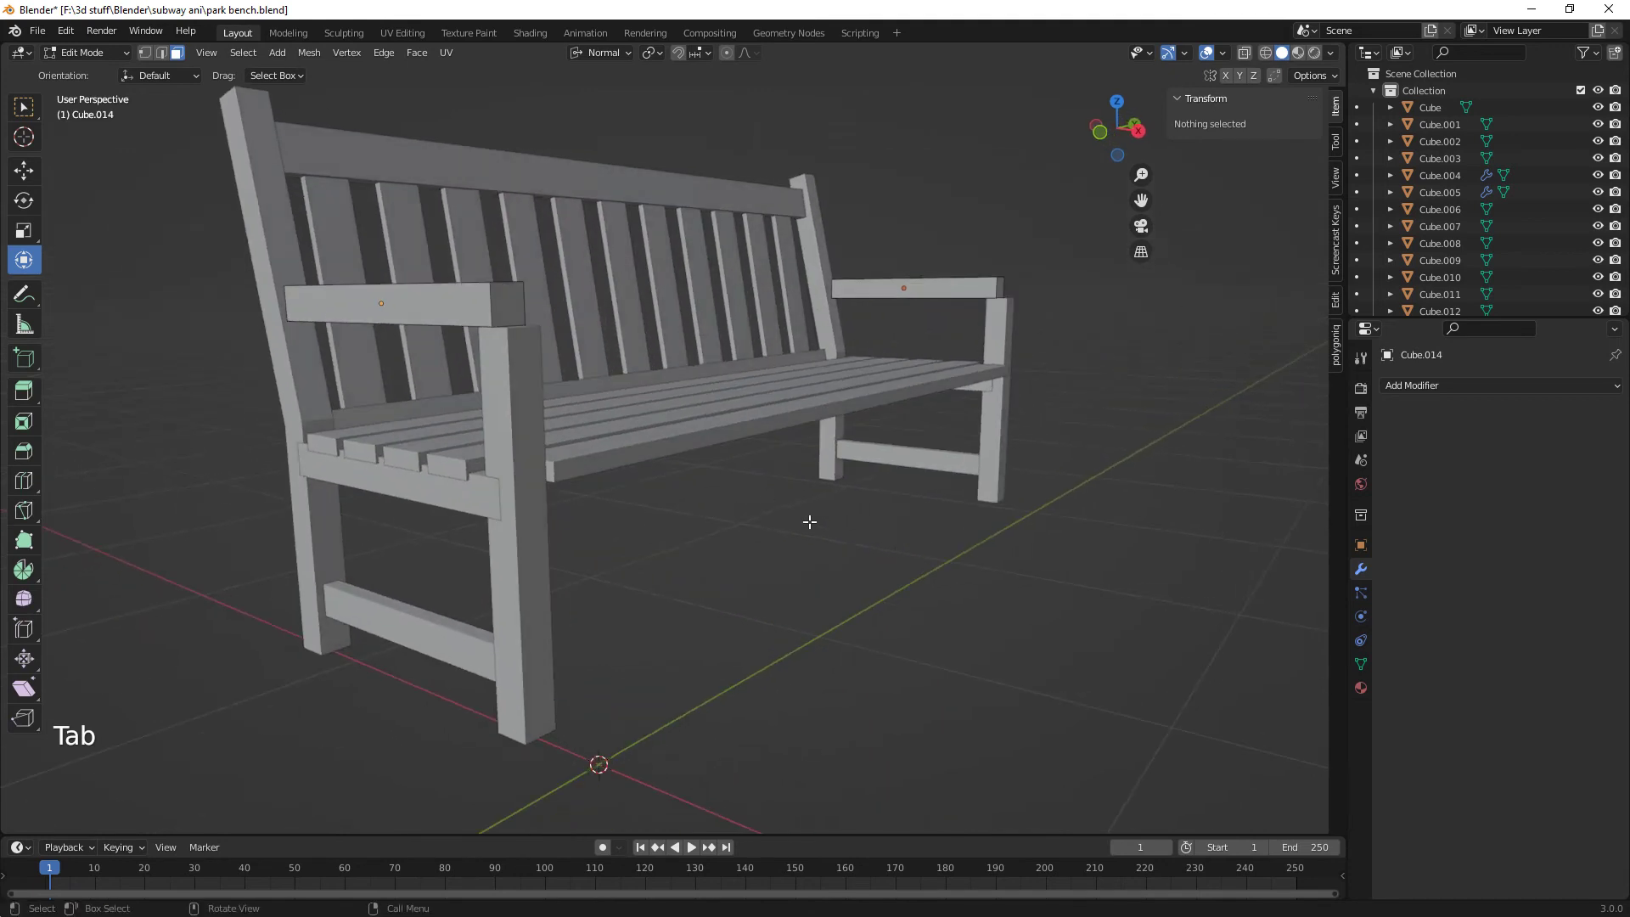
pyautogui.click(507, 304)
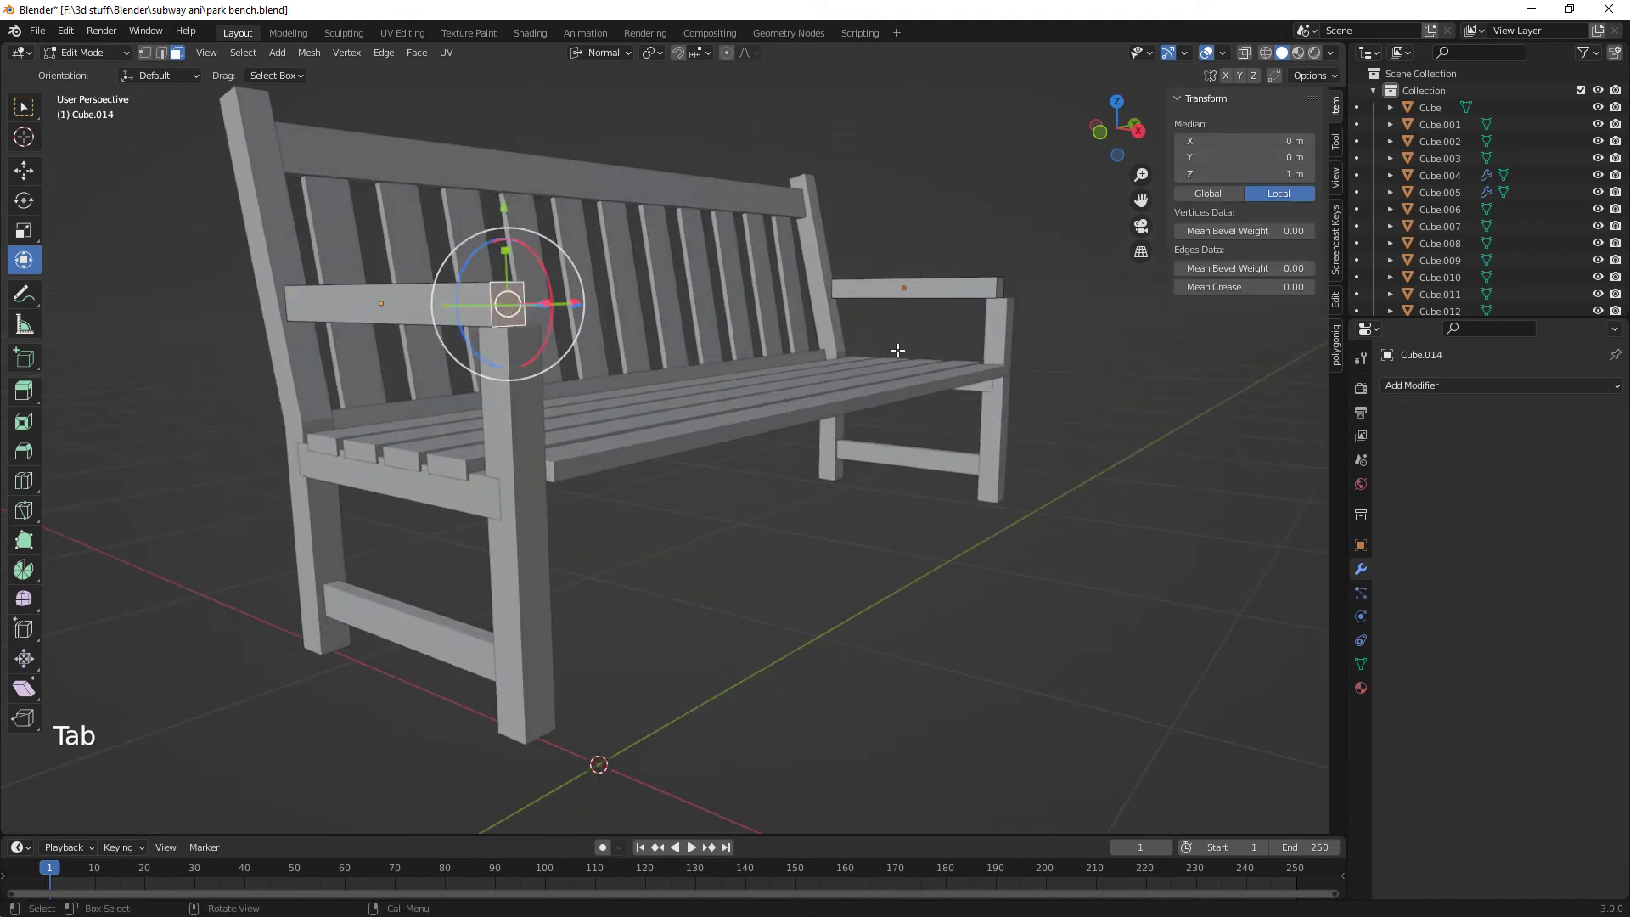
pyautogui.keyDown('shift'); pyautogui.click(996, 287); pyautogui.keyUp('shift')
pyautogui.moveTo(943, 295); pyautogui.dragTo(975, 295)
# - Move both armrests' rear end faces back into the rear posts, making each armrest about 1.13 m long, and return to Object Mode
pyautogui.moveTo(975, 294); pyautogui.dragTo(606, 509, button='middle')
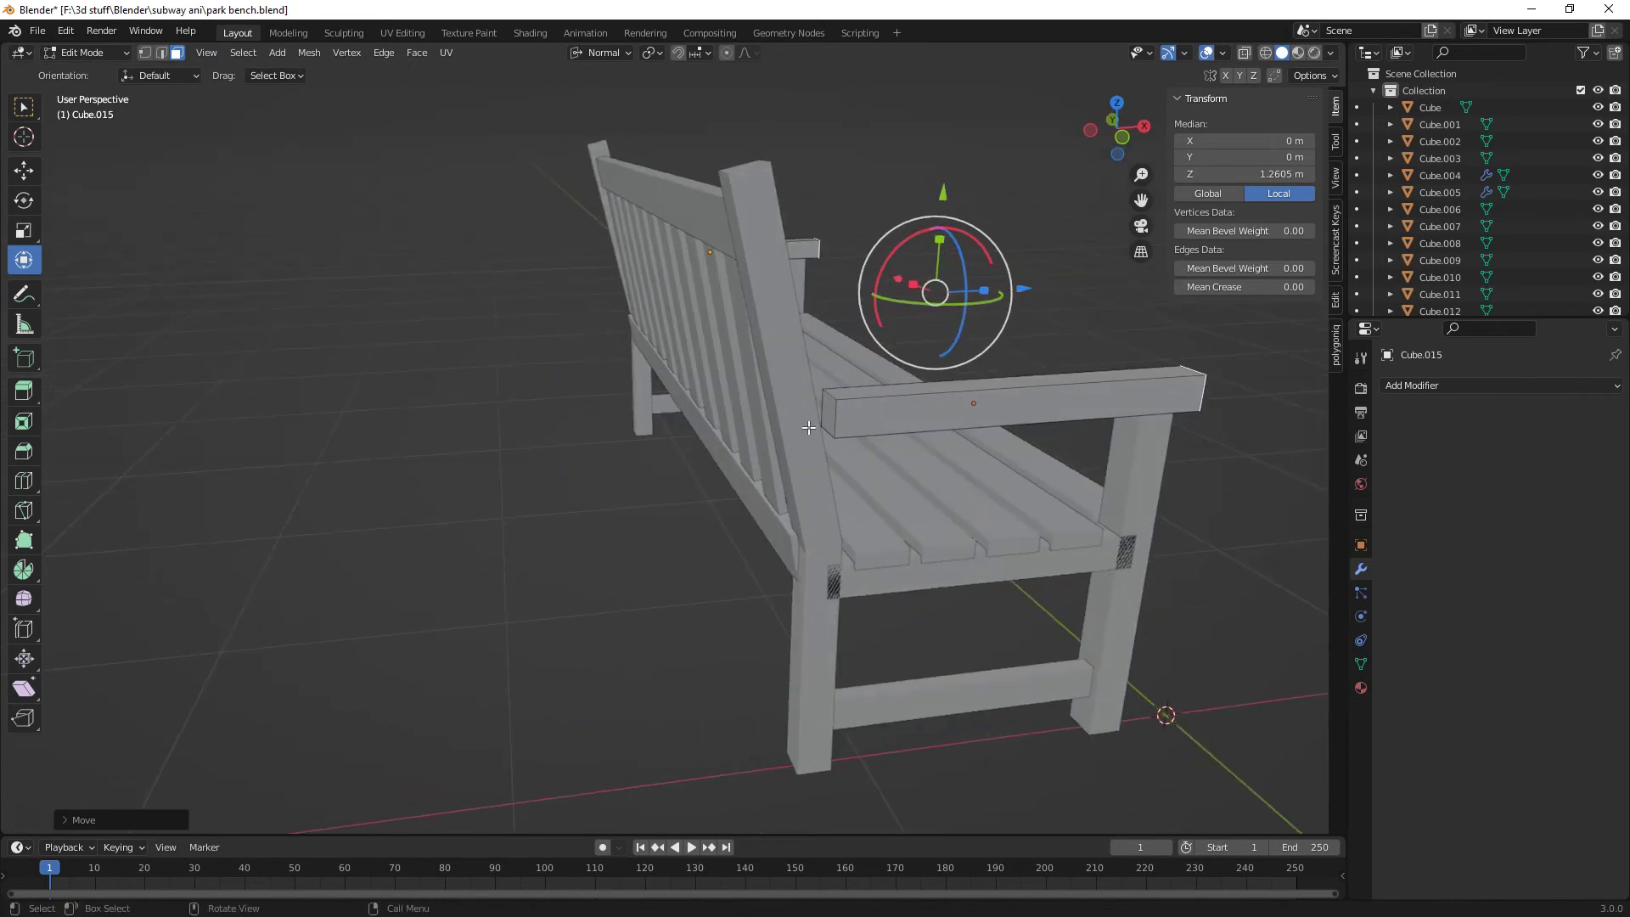
pyautogui.moveTo(832, 411); pyautogui.dragTo(454, 437, button='middle')
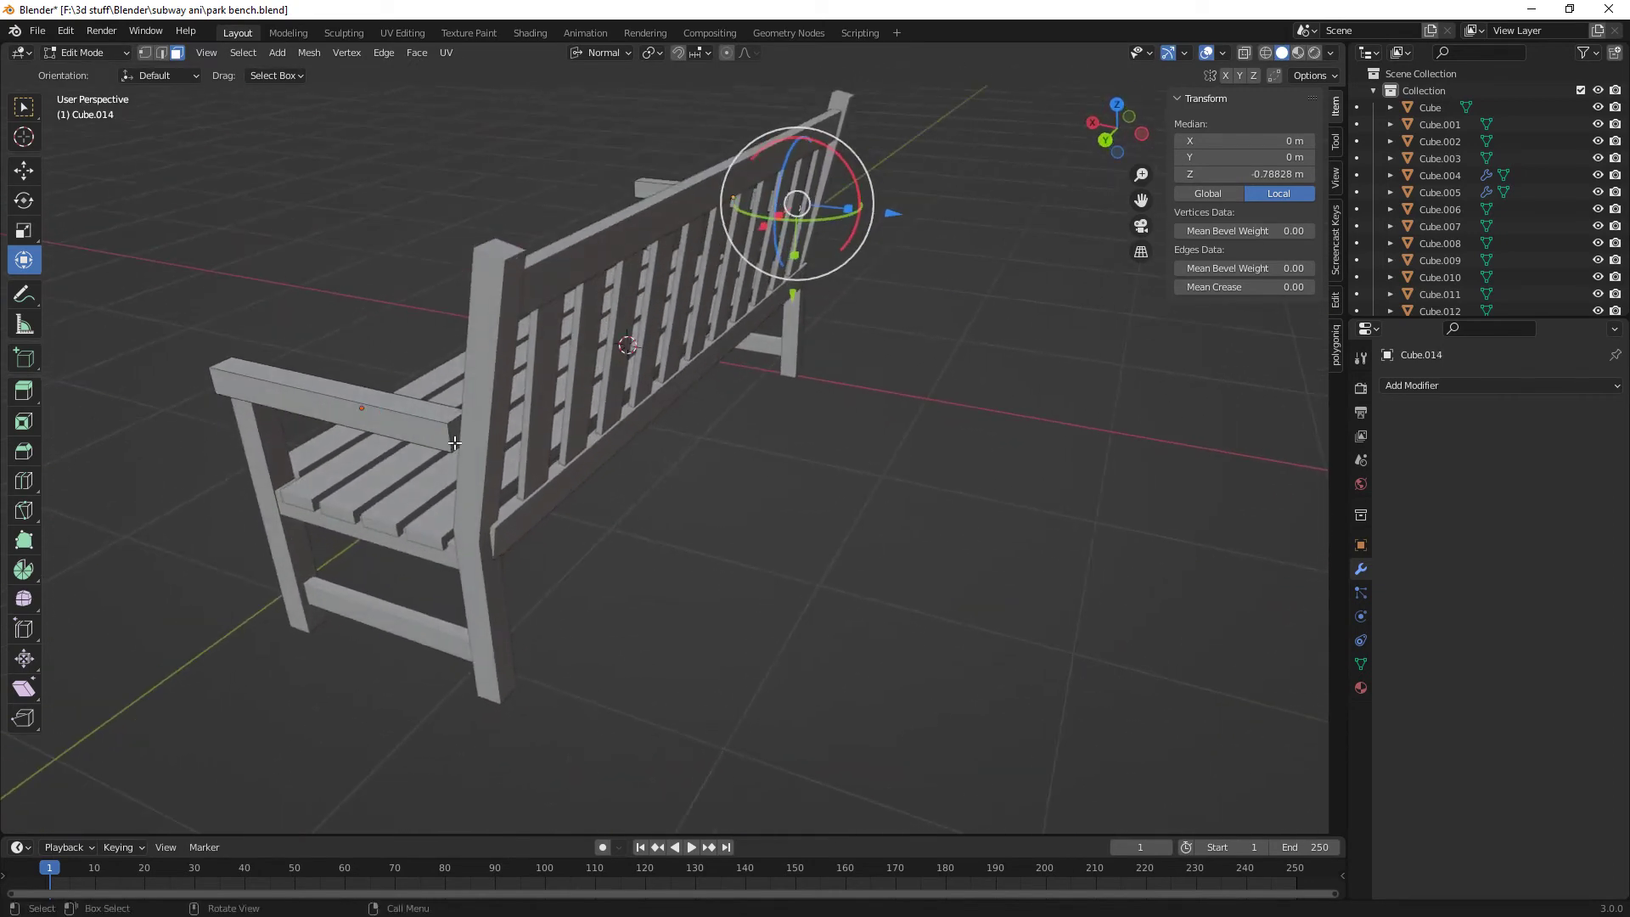
pyautogui.keyDown('shift'); pyautogui.click(457, 437); pyautogui.keyUp('shift')
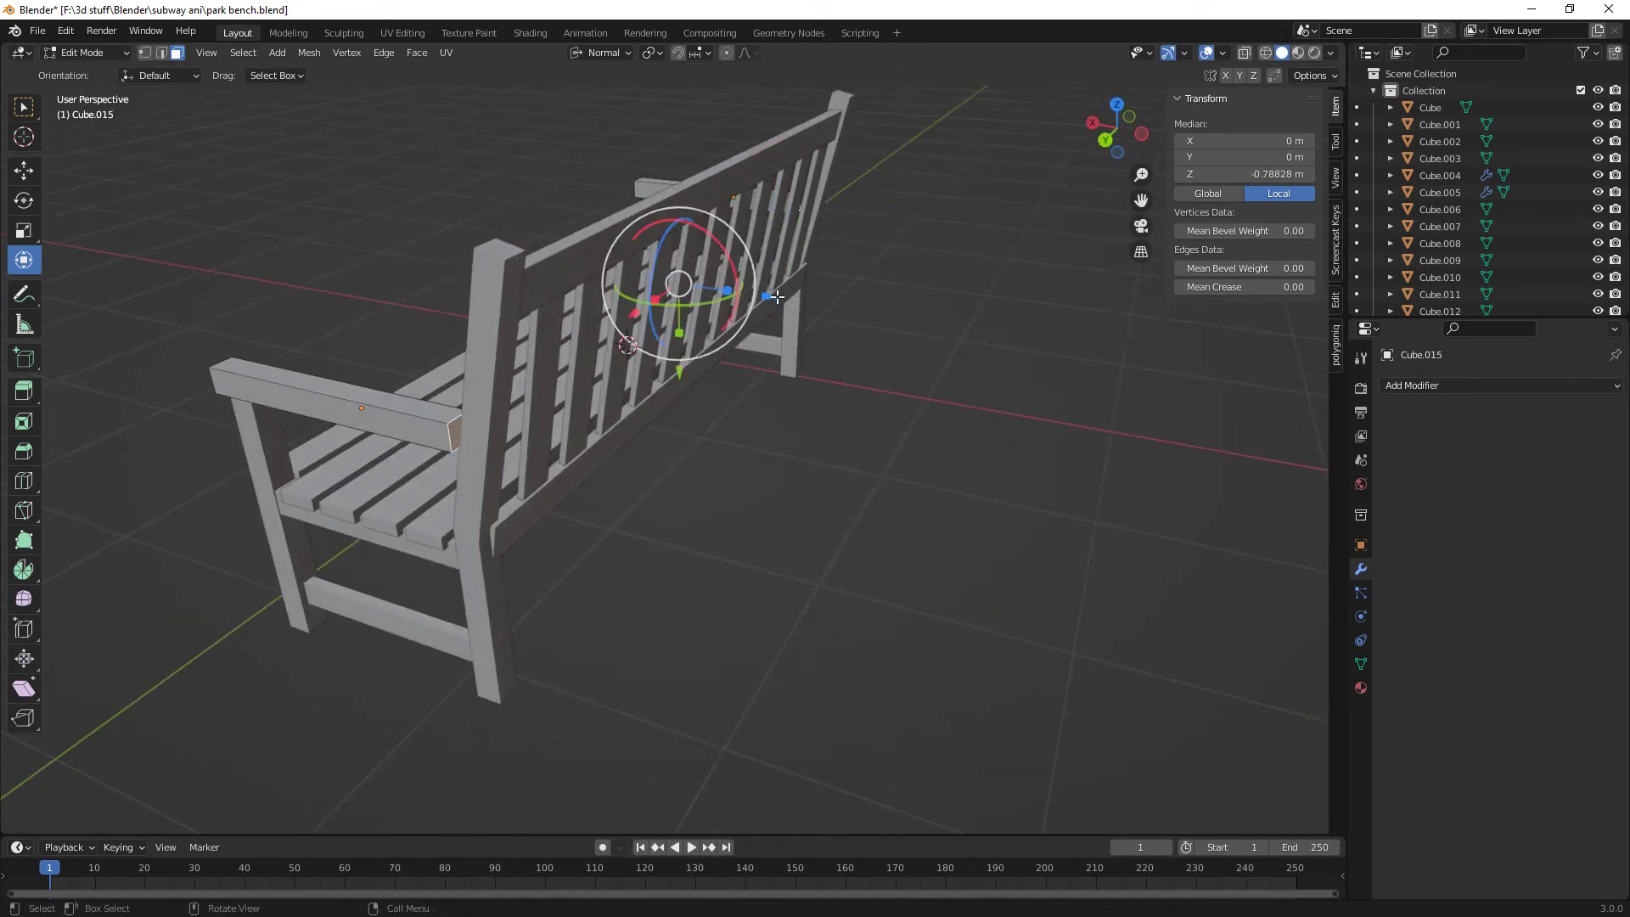
pyautogui.moveTo(775, 296); pyautogui.dragTo(798, 306)
pyautogui.moveTo(640, 528); pyautogui.dragTo(803, 505, button='middle')
pyautogui.press('Tab')
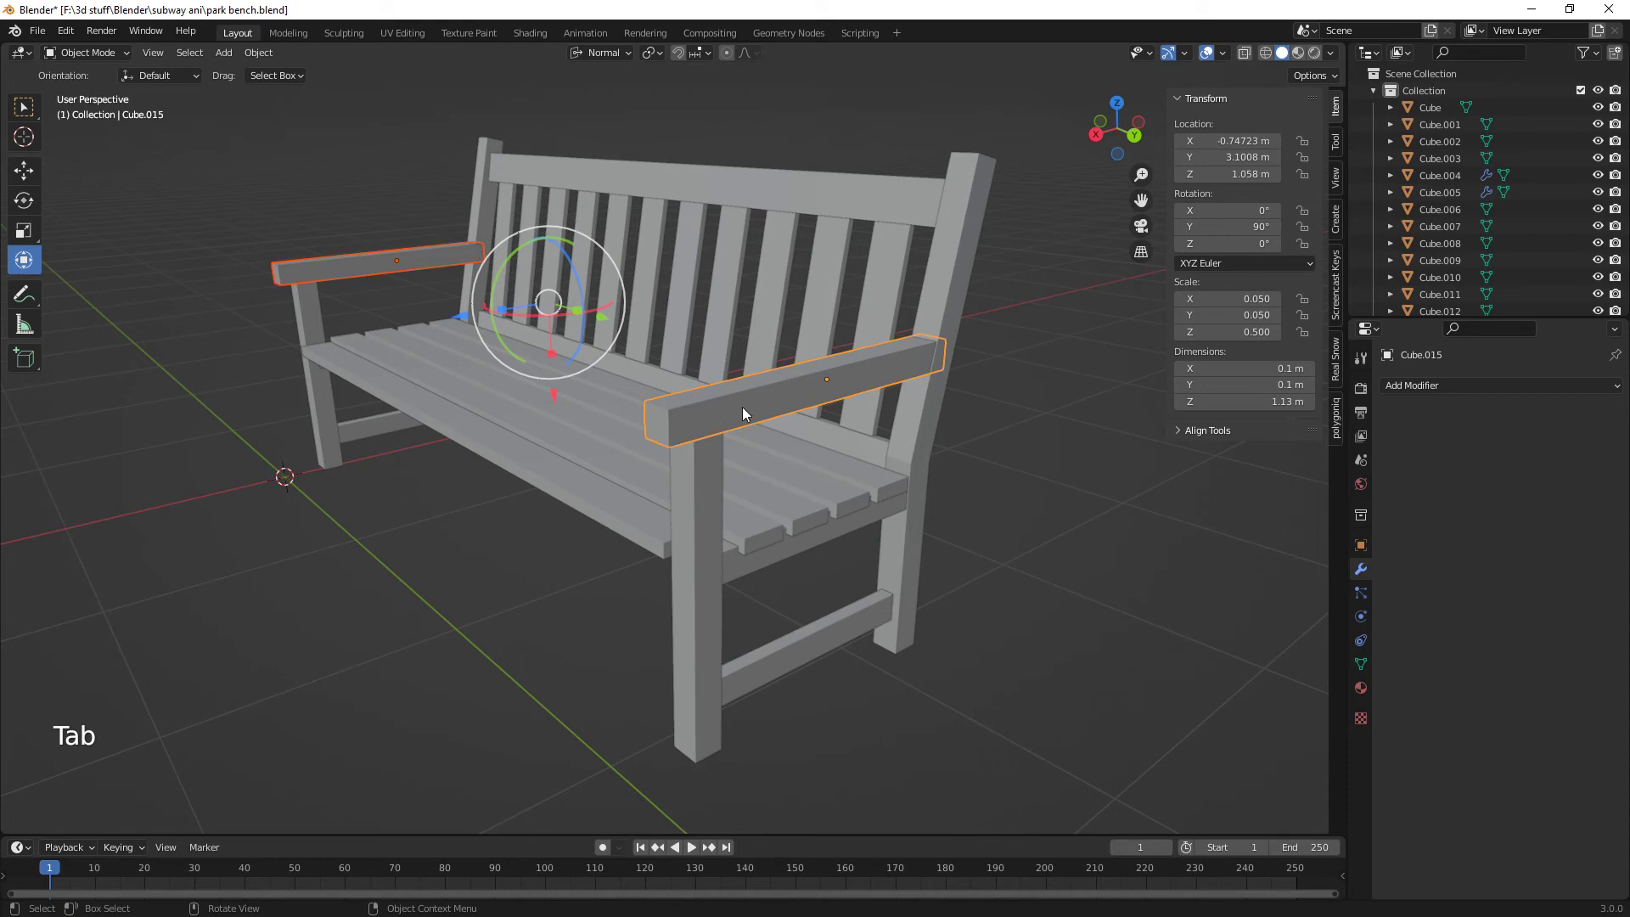
# - Move the lower backrest plank forward about 0.03 m along its normal, between the rear posts
pyautogui.moveTo(711, 486); pyautogui.dragTo(838, 480, button='middle')
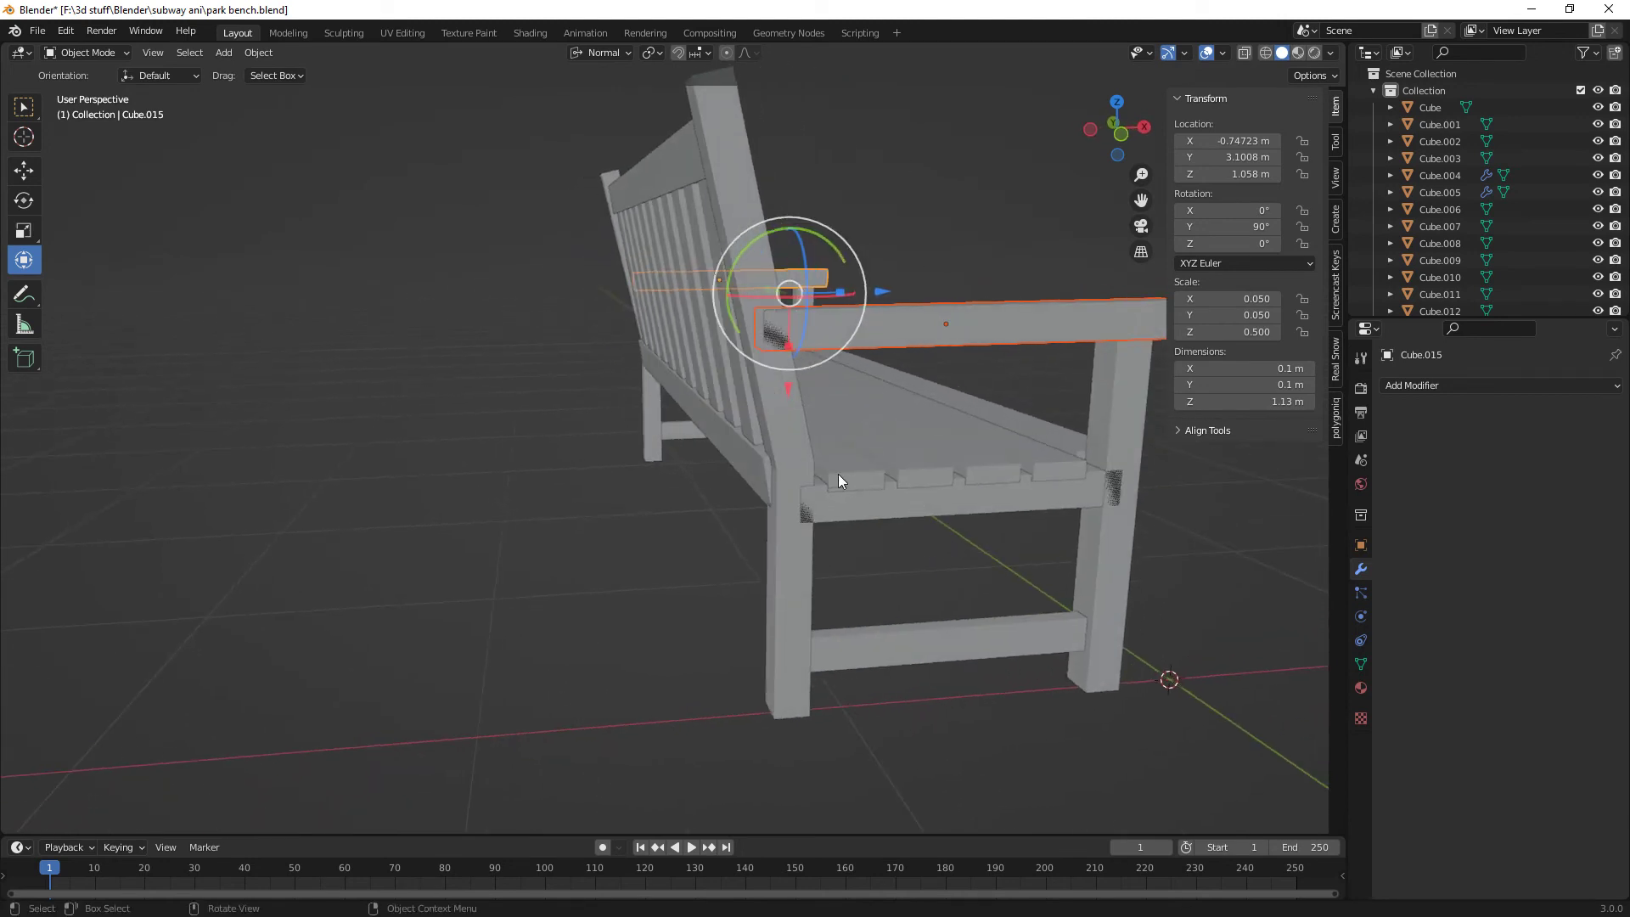
pyautogui.click(731, 451)
pyautogui.moveTo(782, 377); pyautogui.dragTo(775, 482)
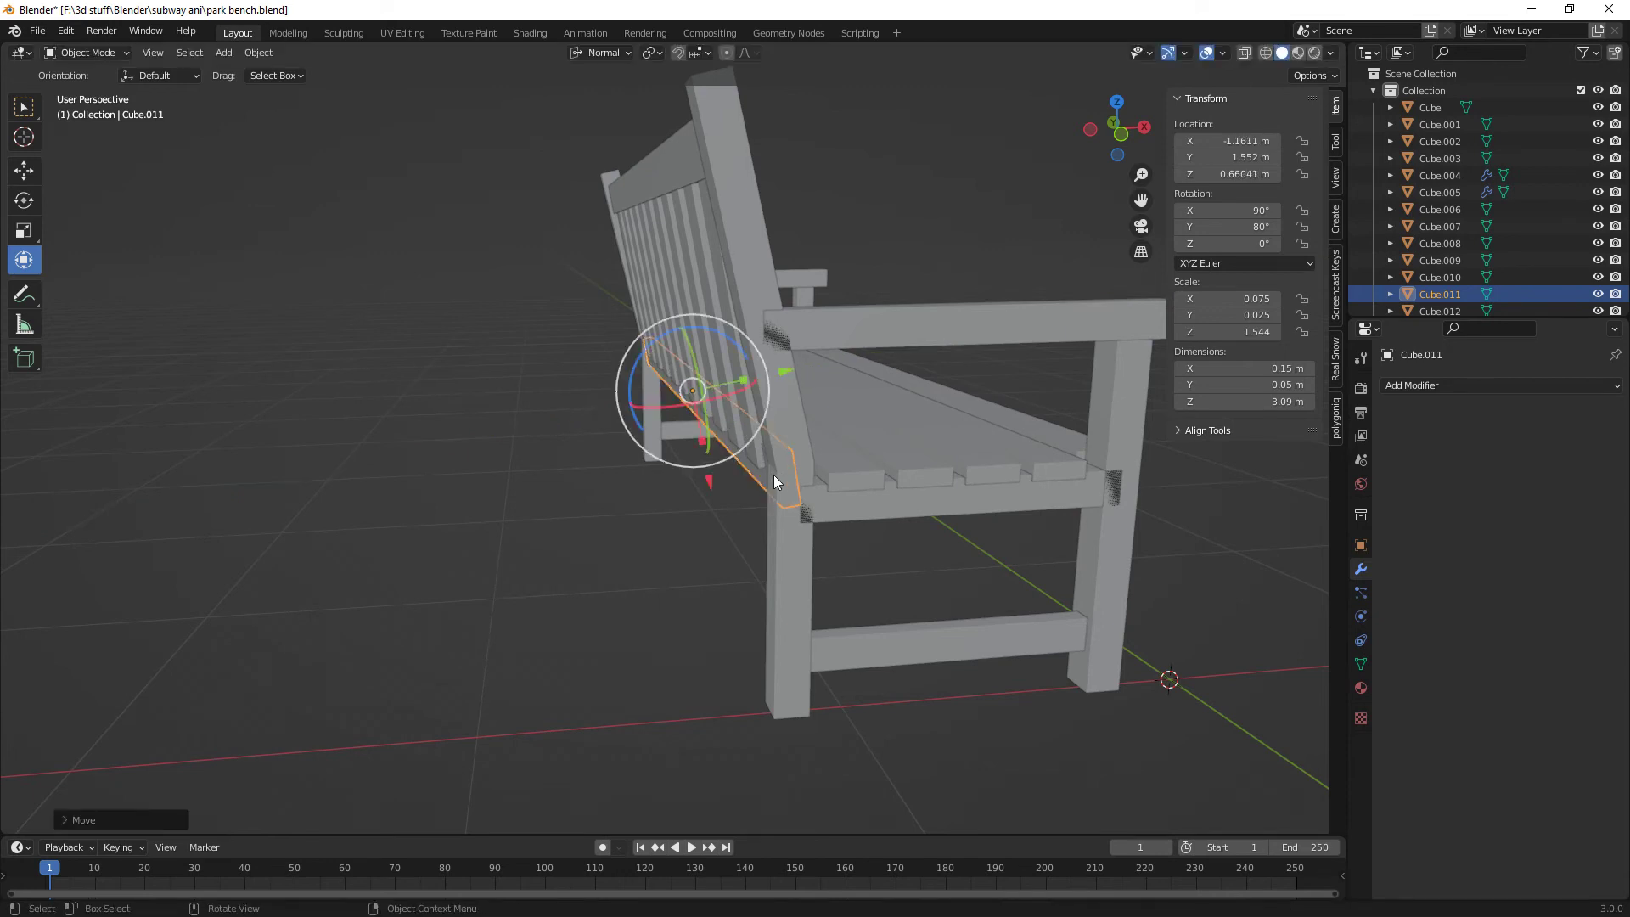
# - Tilt the backrest slats to about 169° X rotation and move them forward to about -1.252 m X
pyautogui.click(756, 453)
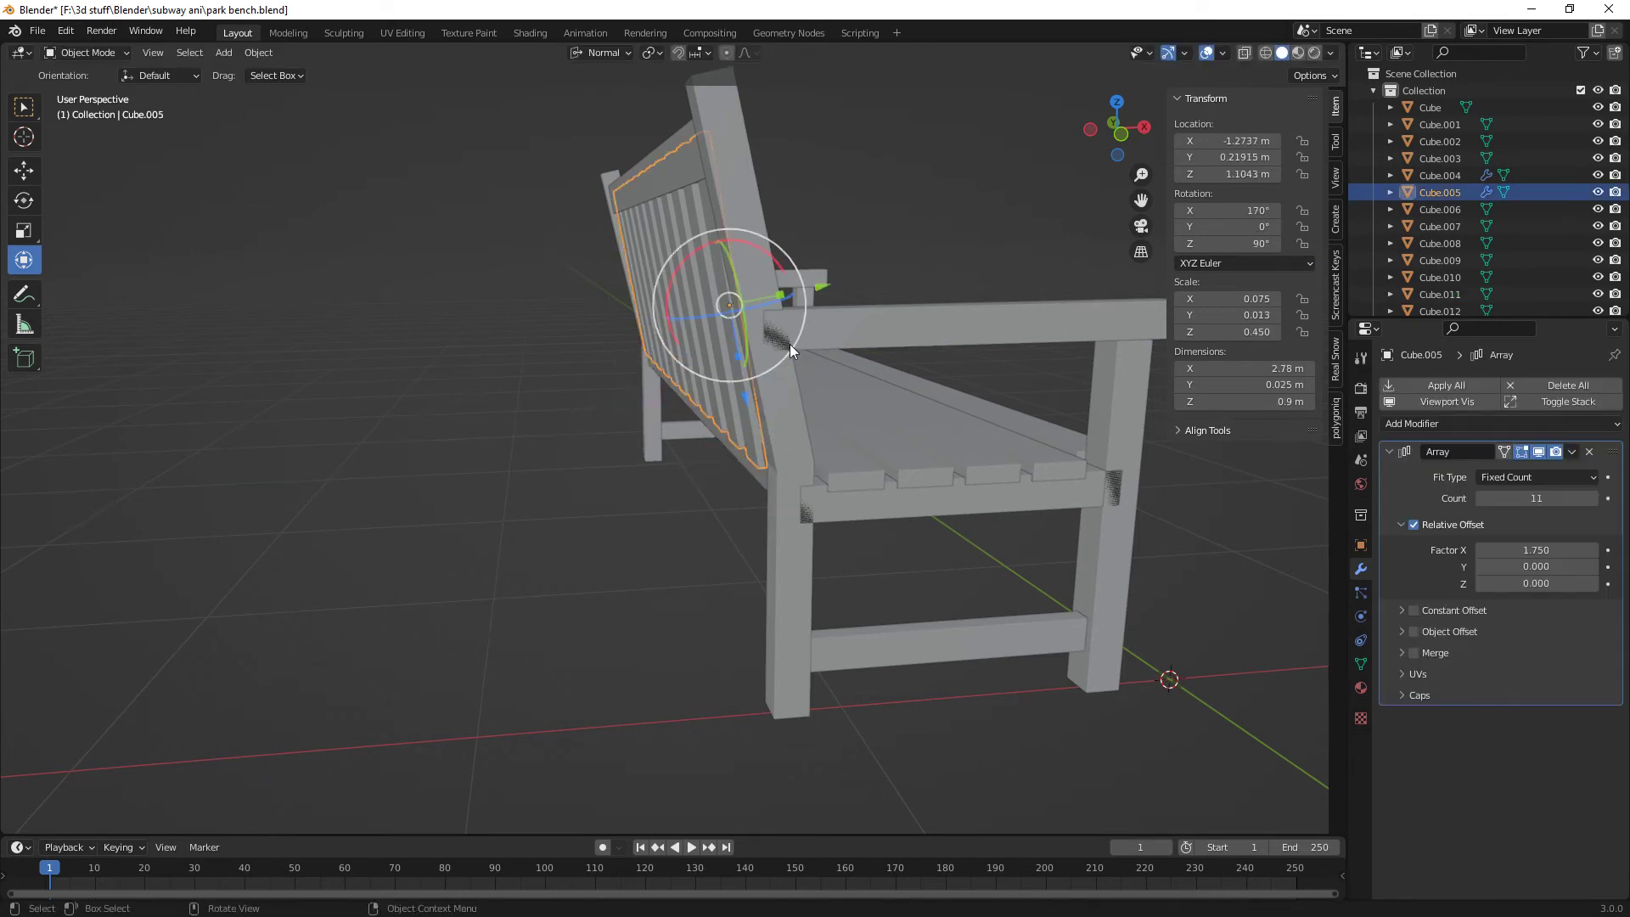
pyautogui.moveTo(672, 281); pyautogui.dragTo(676, 284)
pyautogui.moveTo(822, 284); pyautogui.dragTo(830, 279)
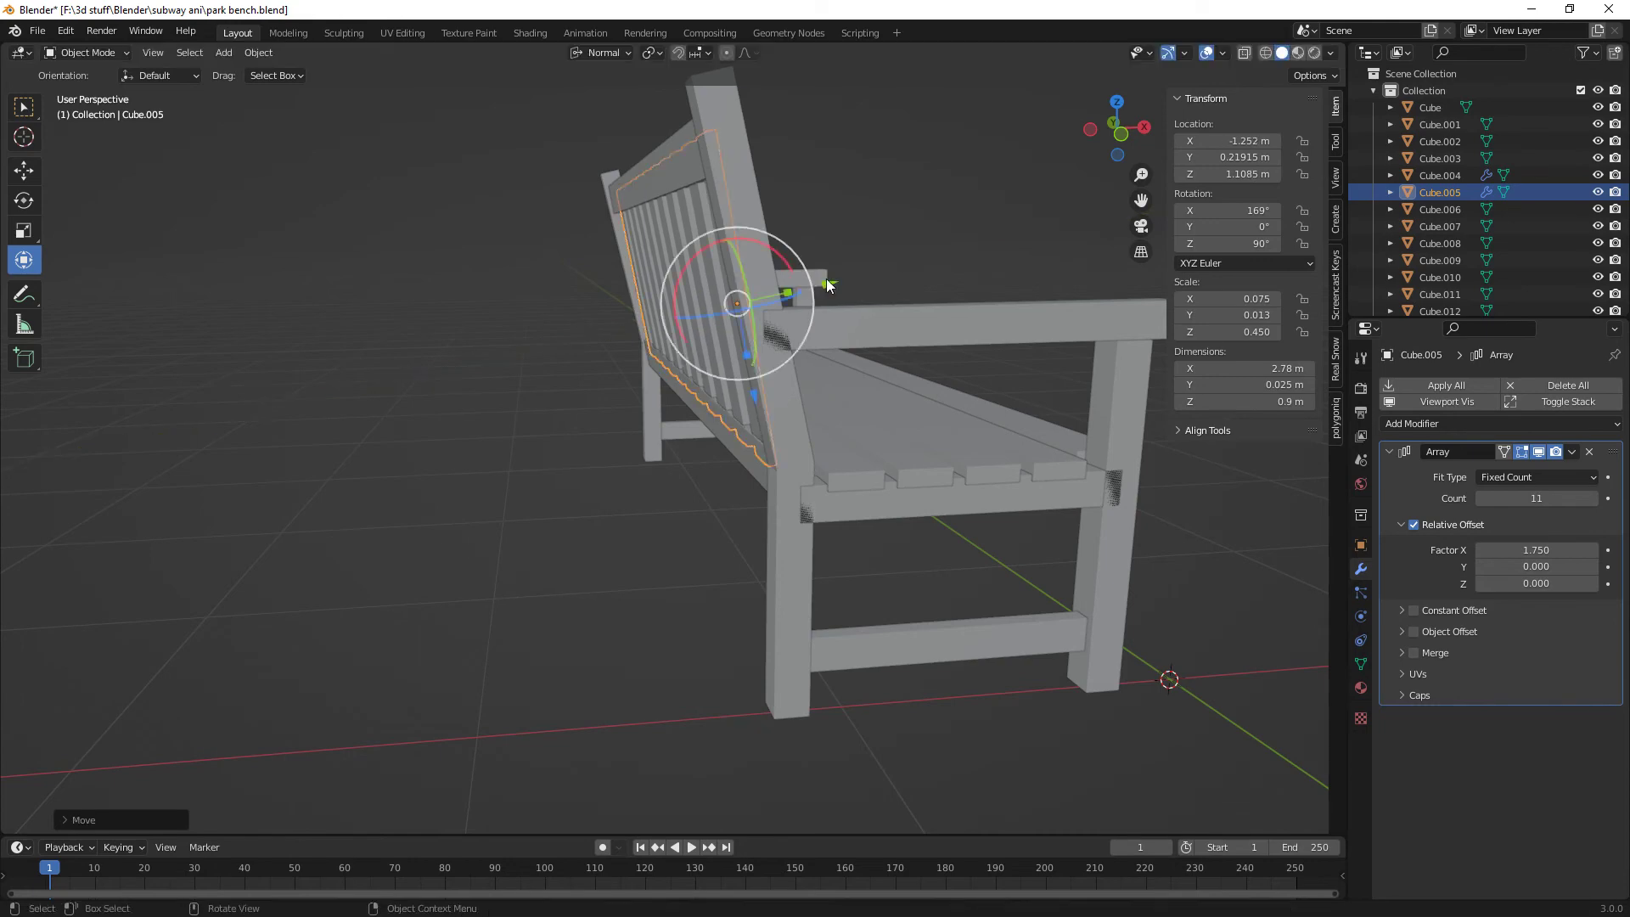
# - Tilt the backrest slats further to 167° X rotation so they line up with the backrest planks, and deselect them
pyautogui.moveTo(829, 280); pyautogui.dragTo(832, 477, button='middle')
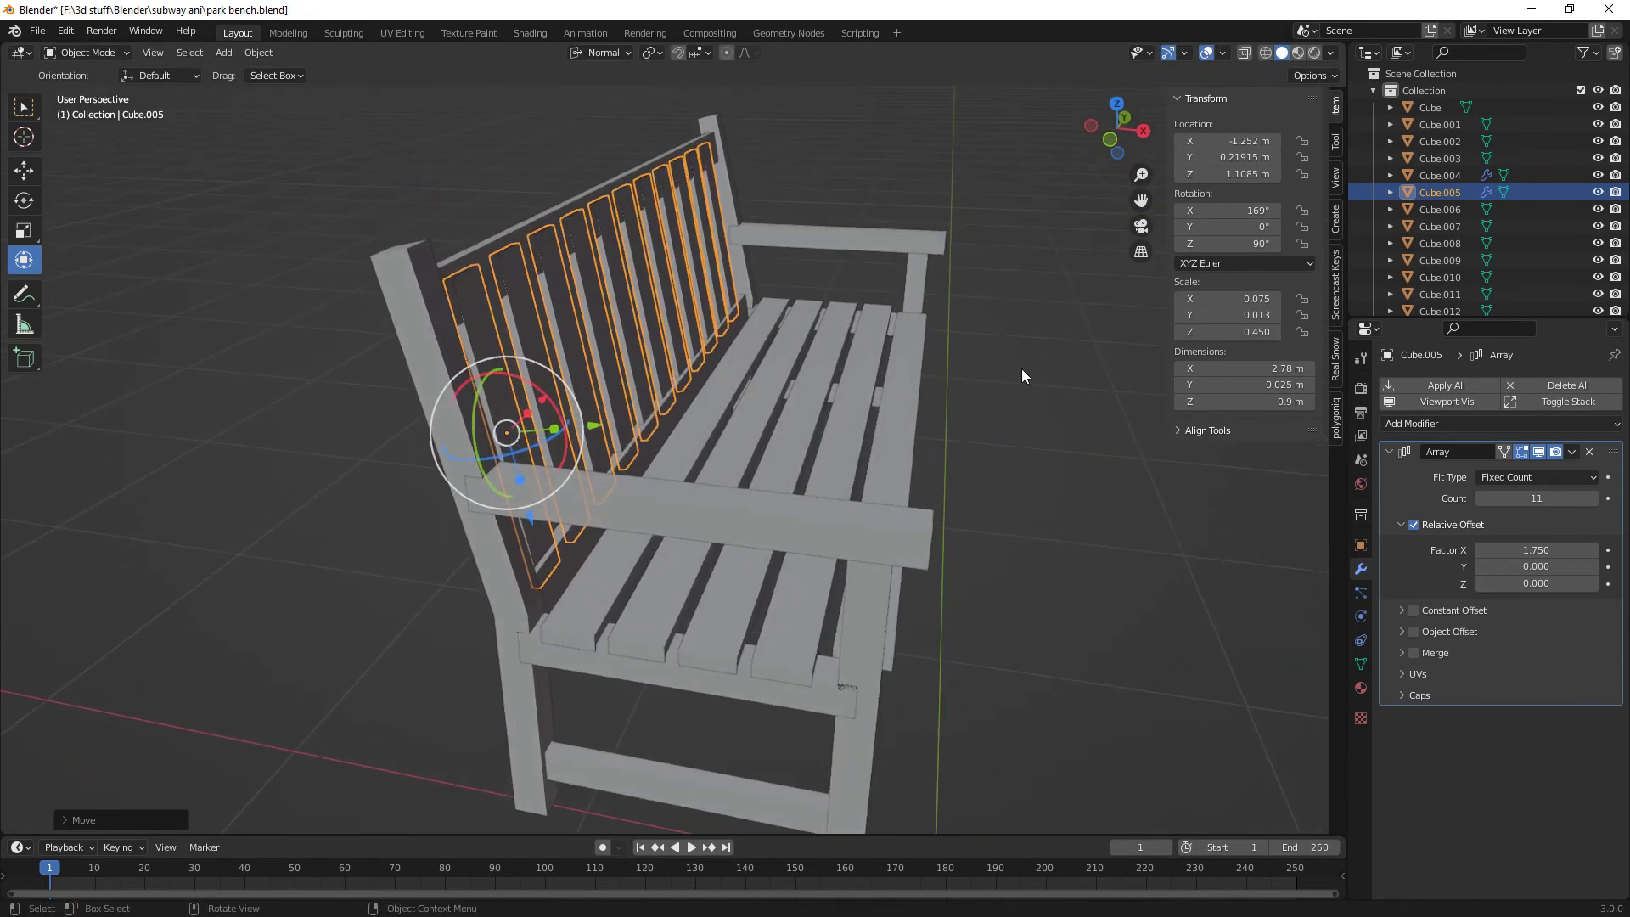
pyautogui.click(995, 386)
pyautogui.click(573, 361)
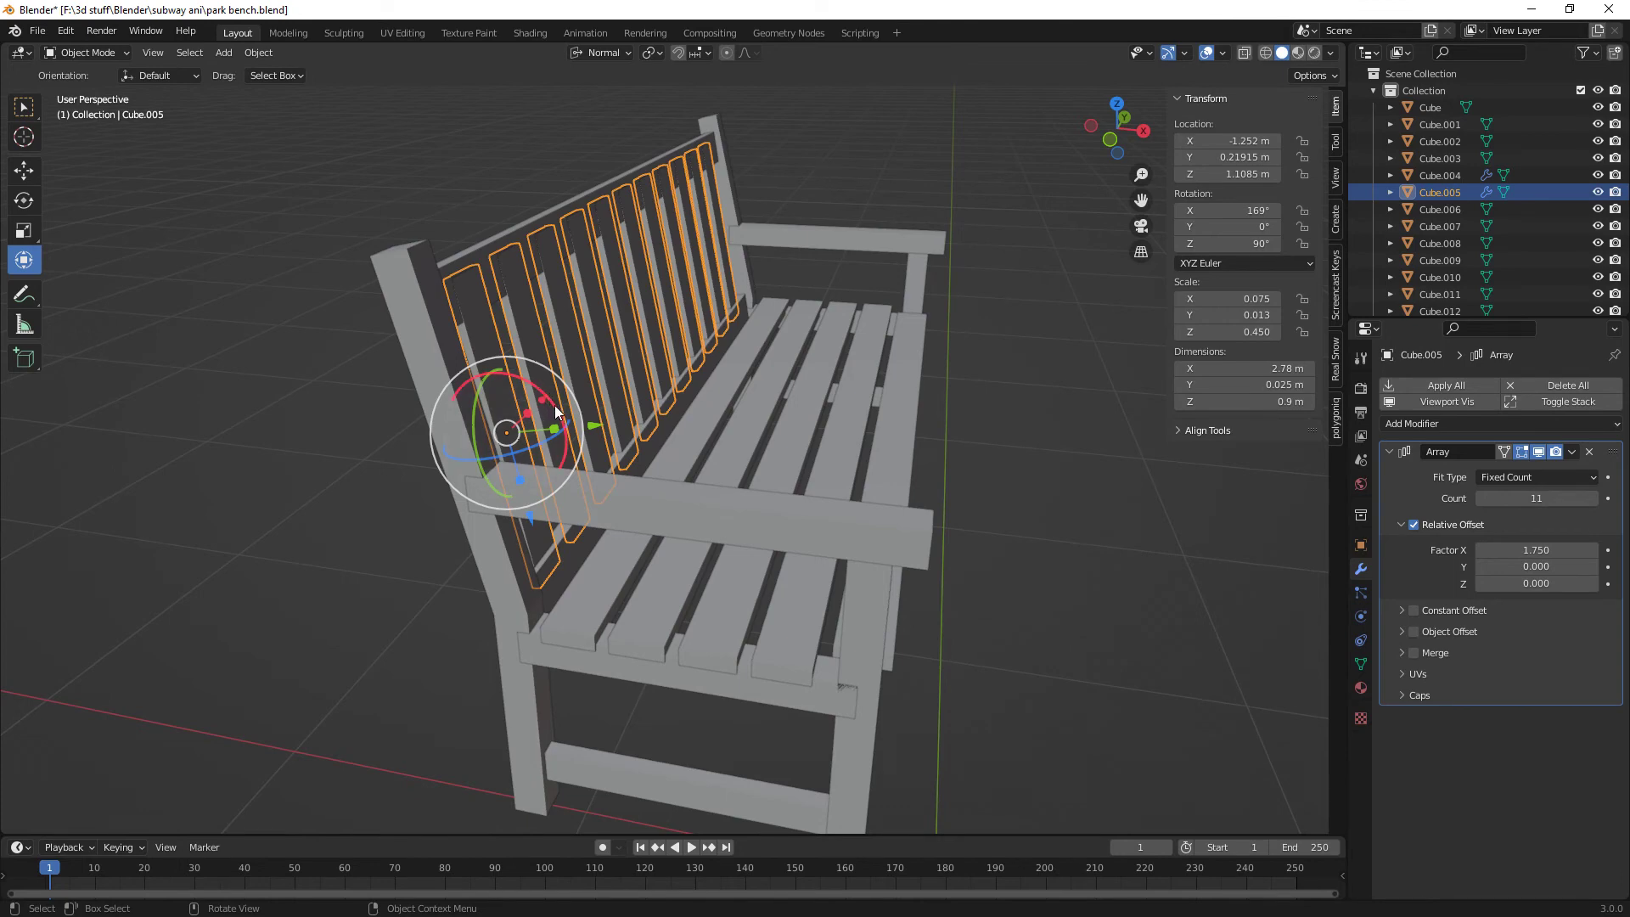
pyautogui.moveTo(554, 403); pyautogui.dragTo(554, 408)
pyautogui.click(1018, 468)
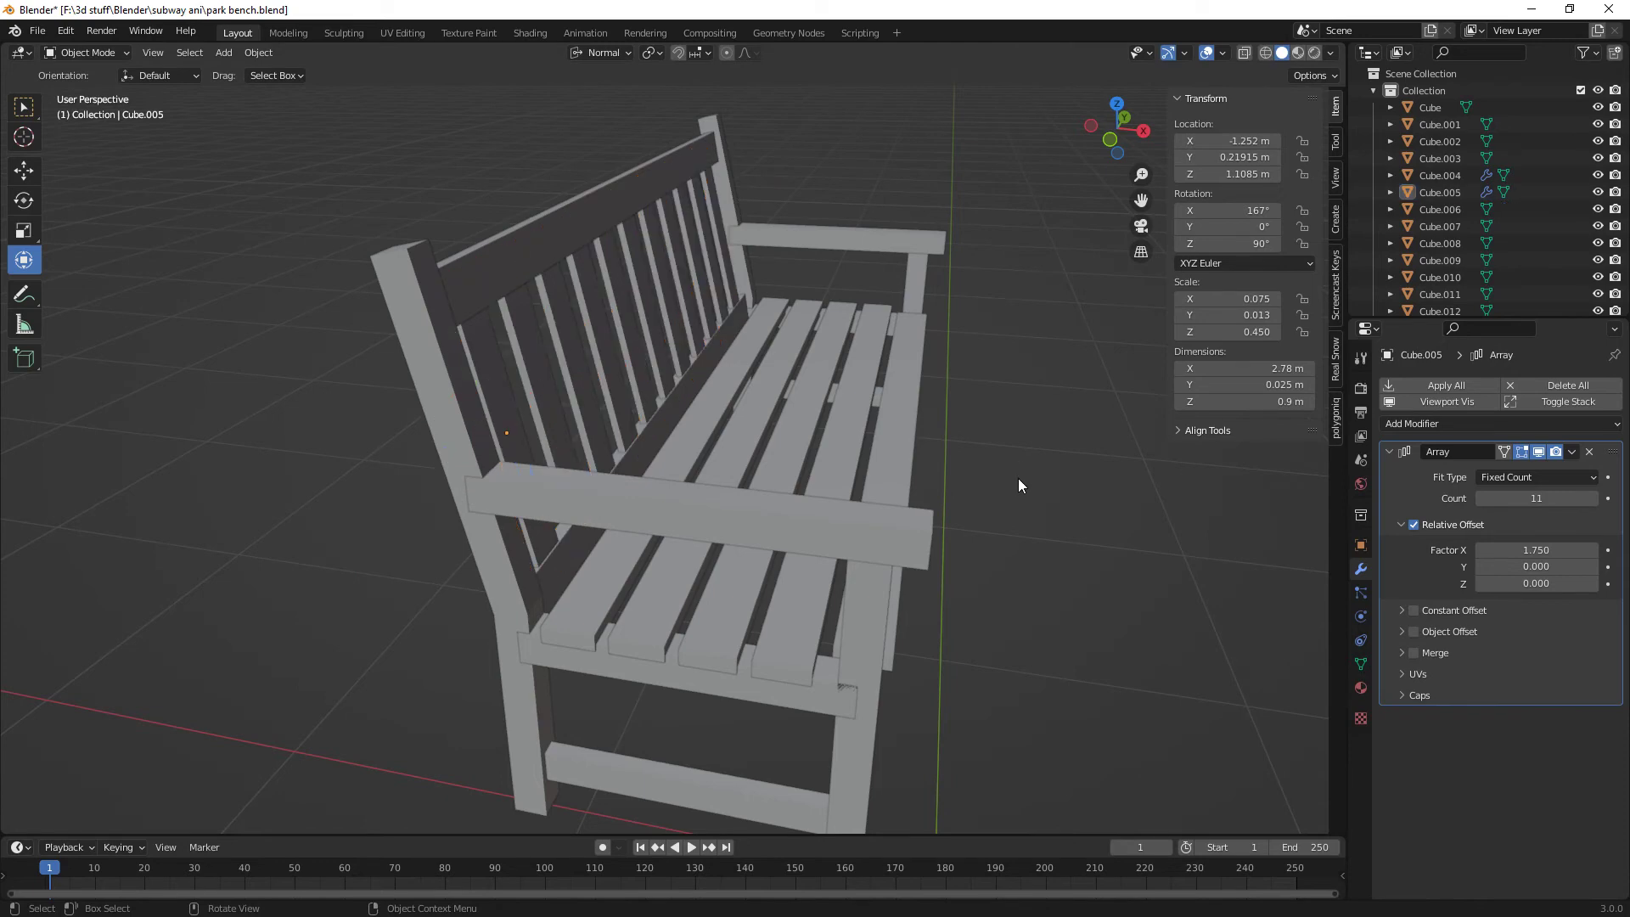
pyautogui.moveTo(1057, 536); pyautogui.dragTo(888, 524, button='middle')
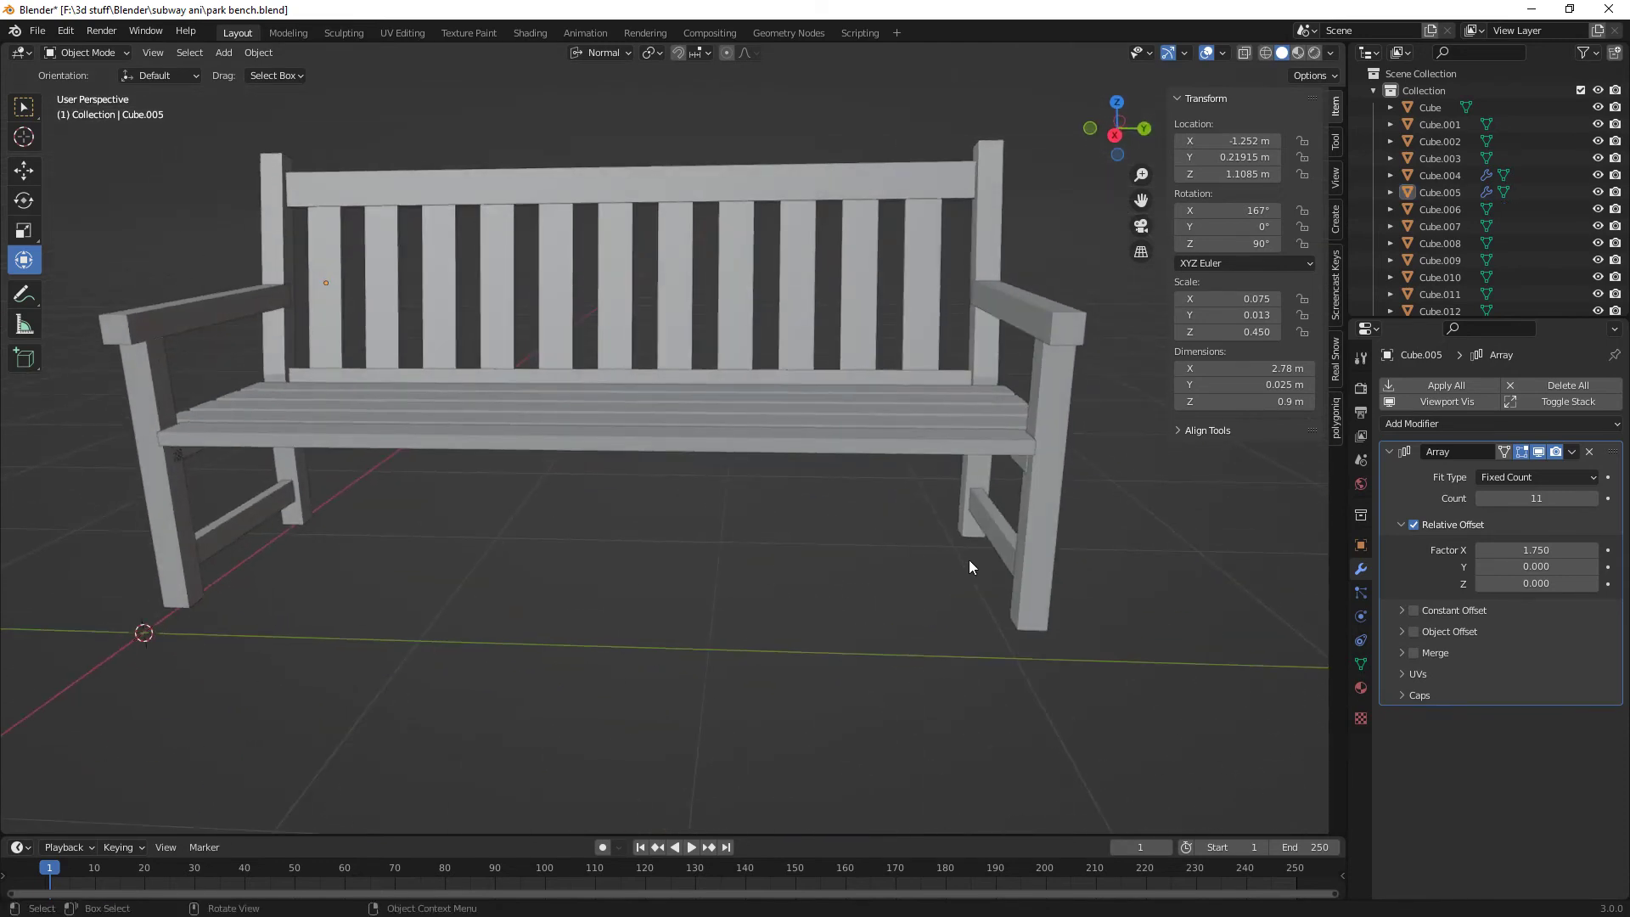
pyautogui.moveTo(983, 566); pyautogui.dragTo(856, 580, button='middle')
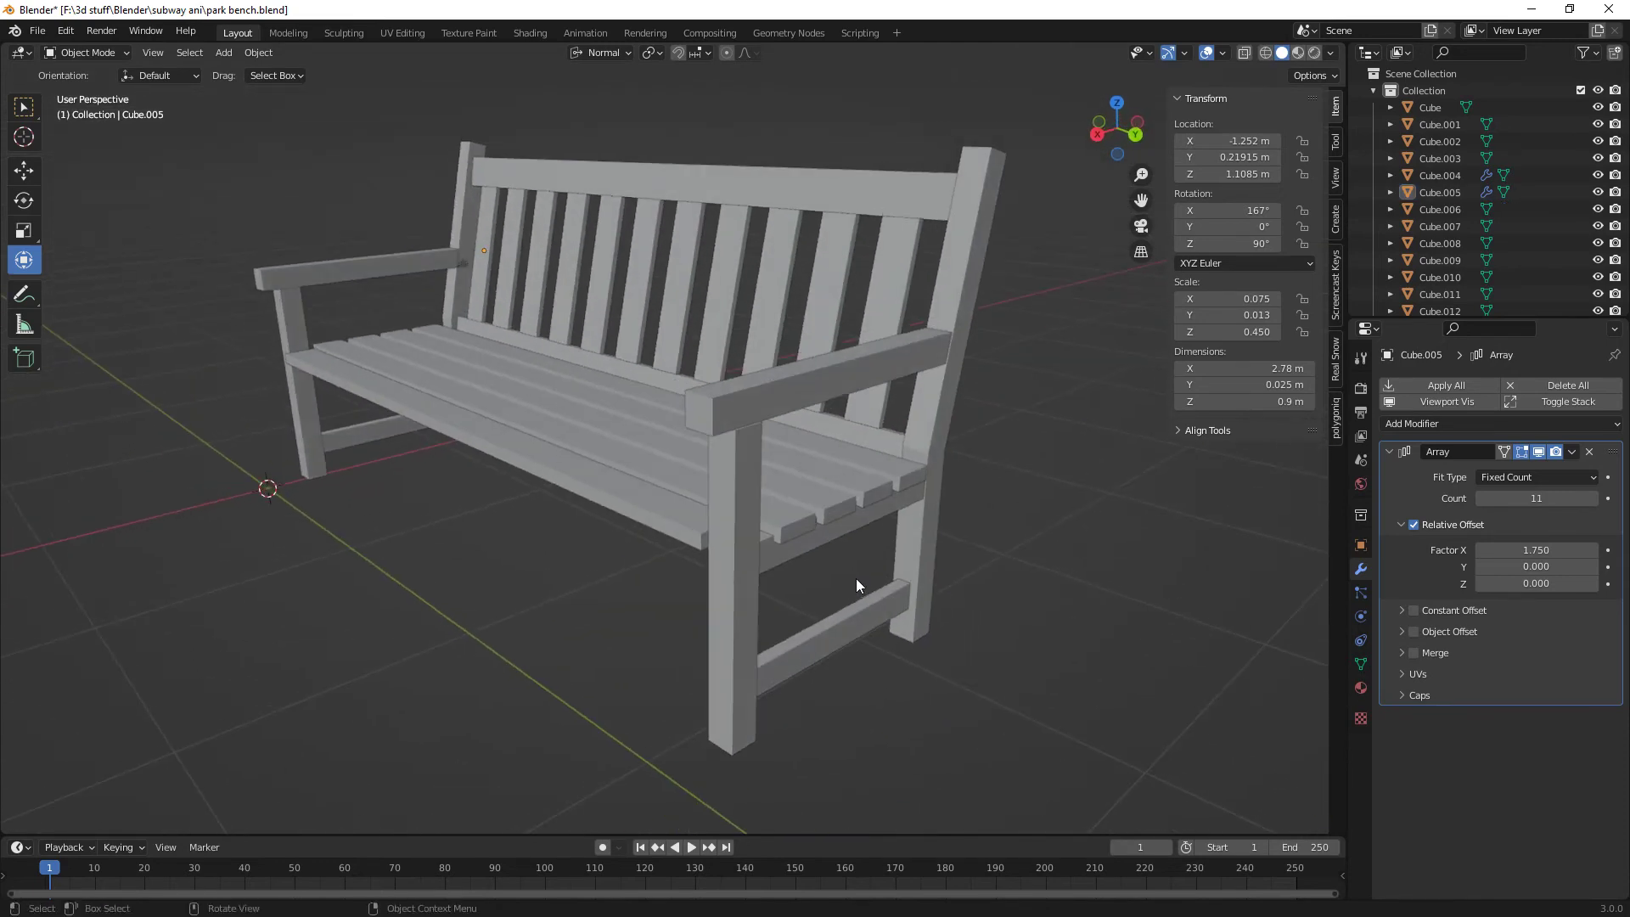
# - Apply all transforms to both armrests
pyautogui.click(807, 390)
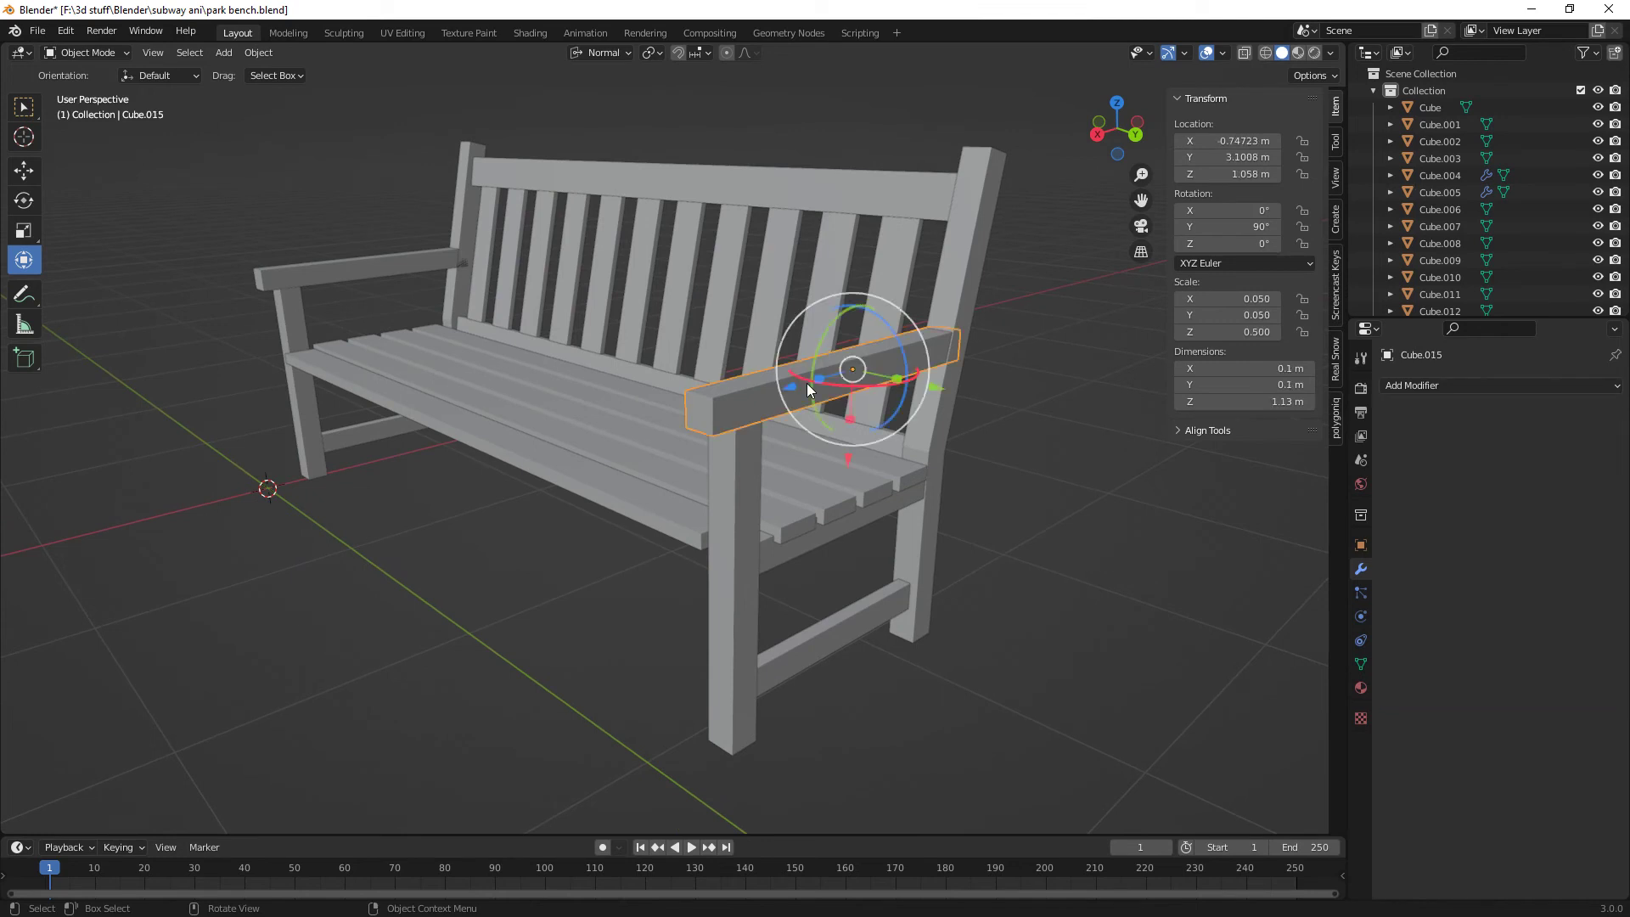
pyautogui.keyDown('shift'); pyautogui.click(321, 273); pyautogui.keyUp('shift')
pyautogui.hotkey('ctrl', 'a')
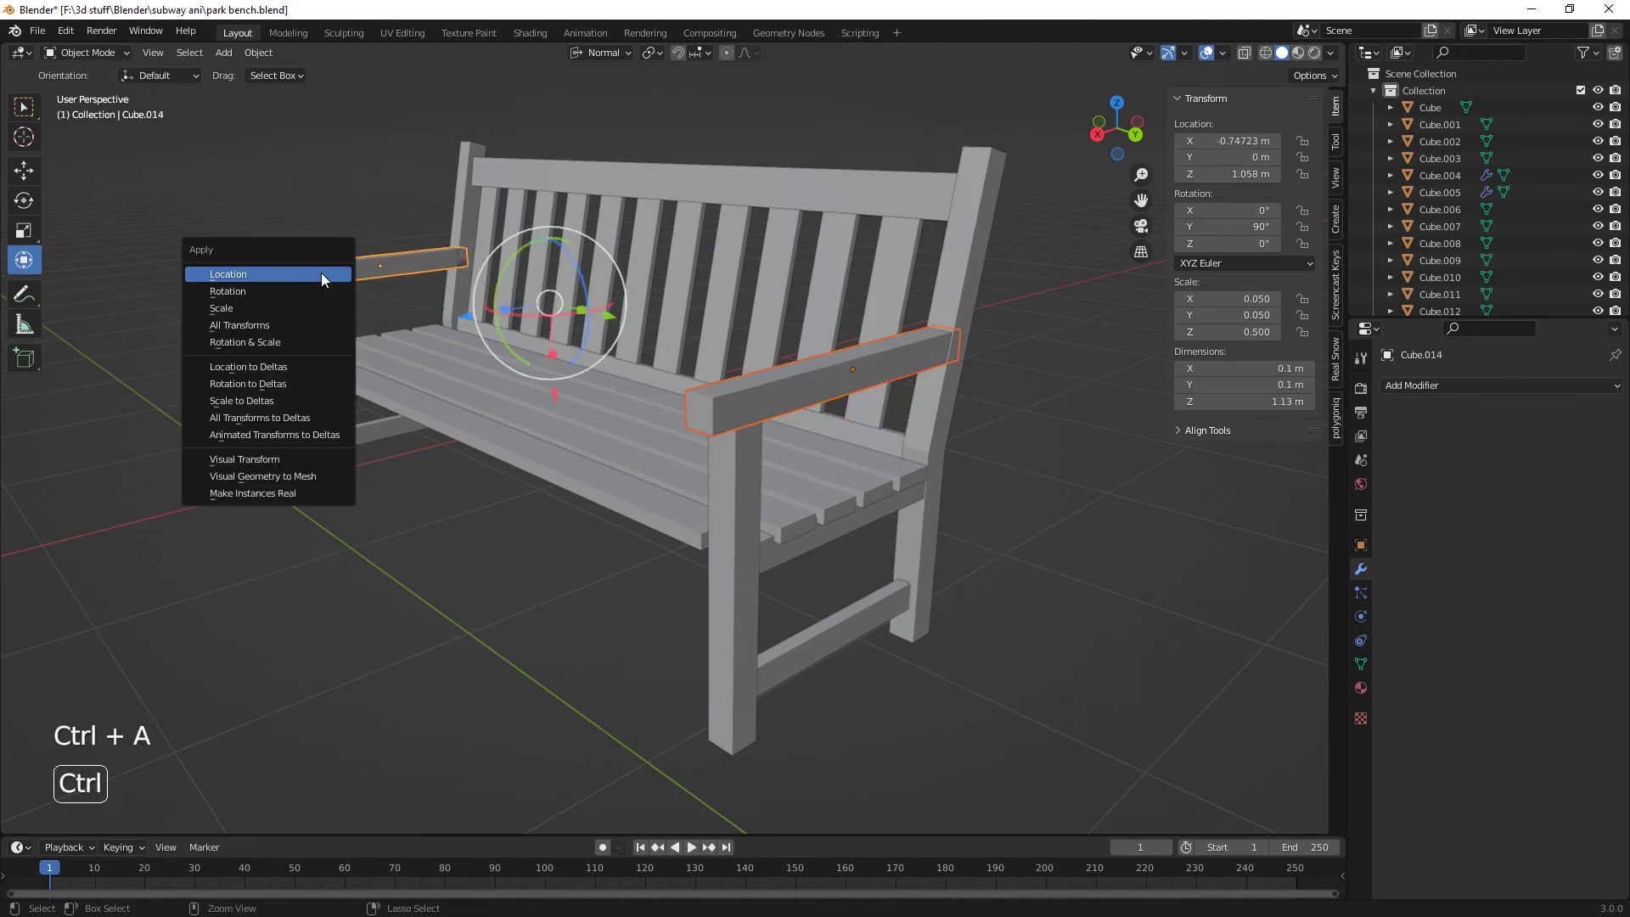
pyautogui.click(282, 325)
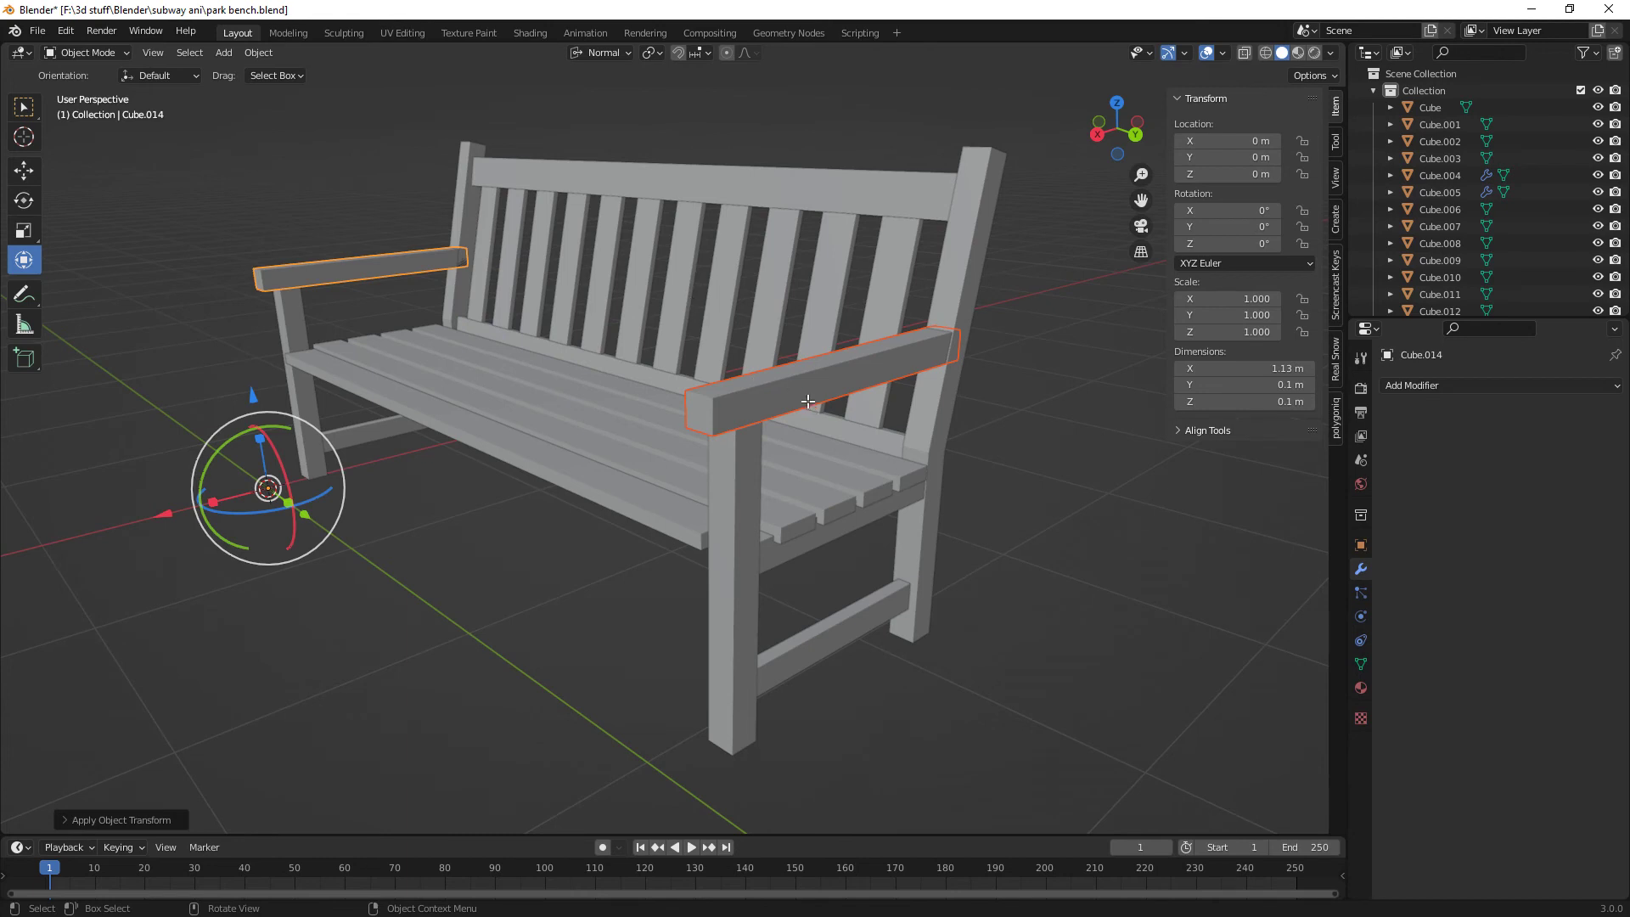
# - In Edit Mode with edge selection, select the long lengthwise edges of both armrests
pyautogui.press('Tab')
pyautogui.click(829, 368)
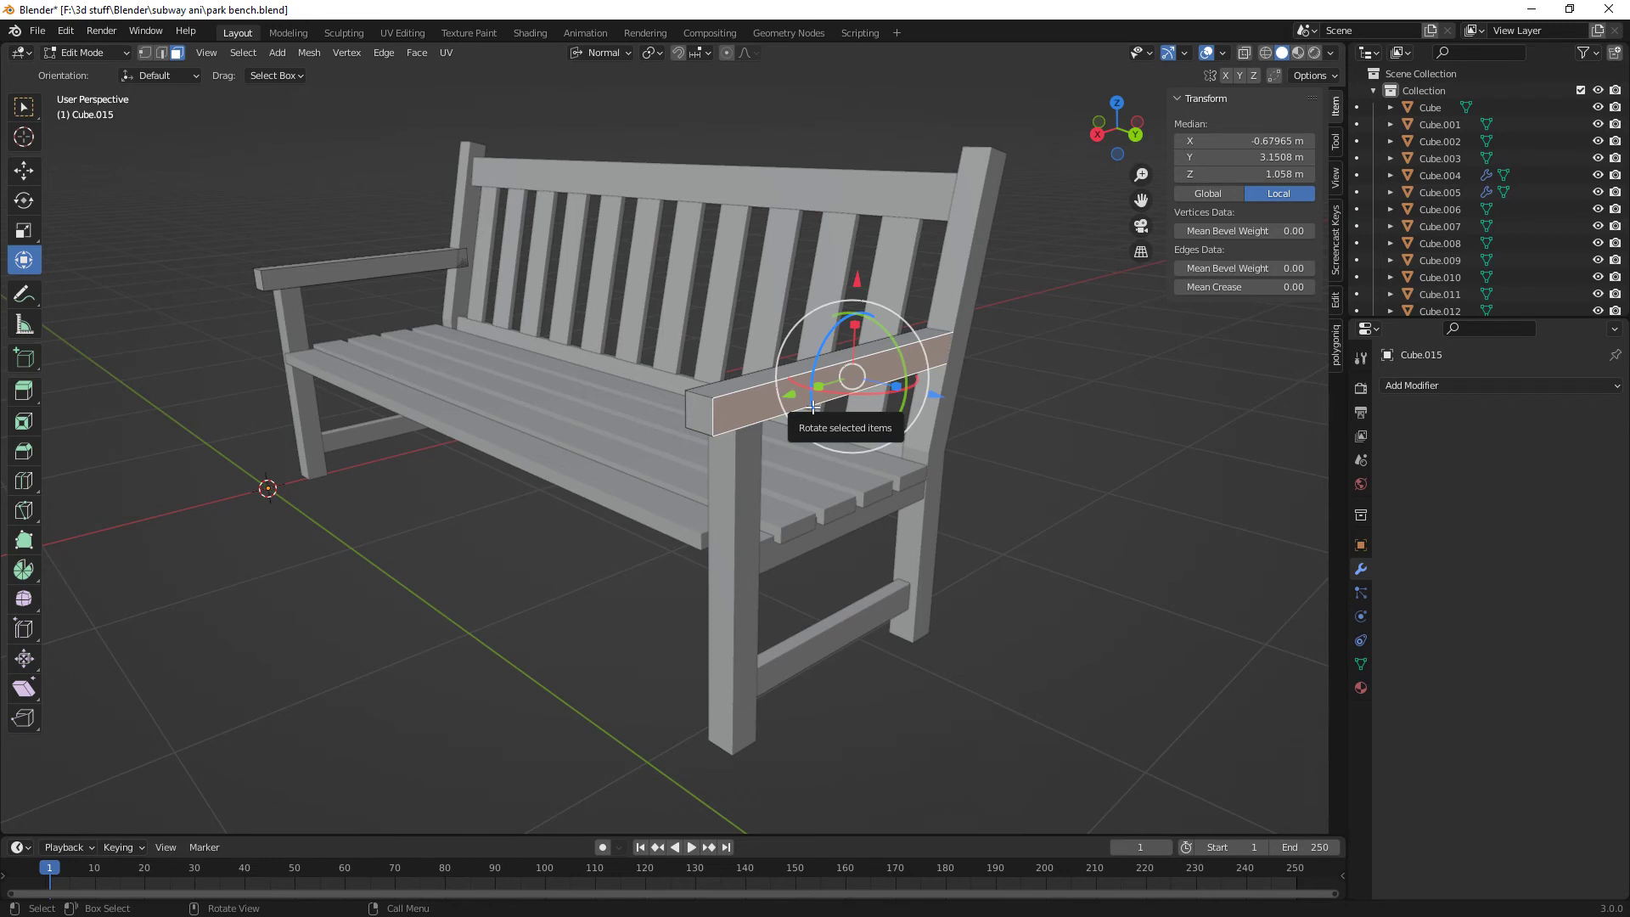
pyautogui.press('2')
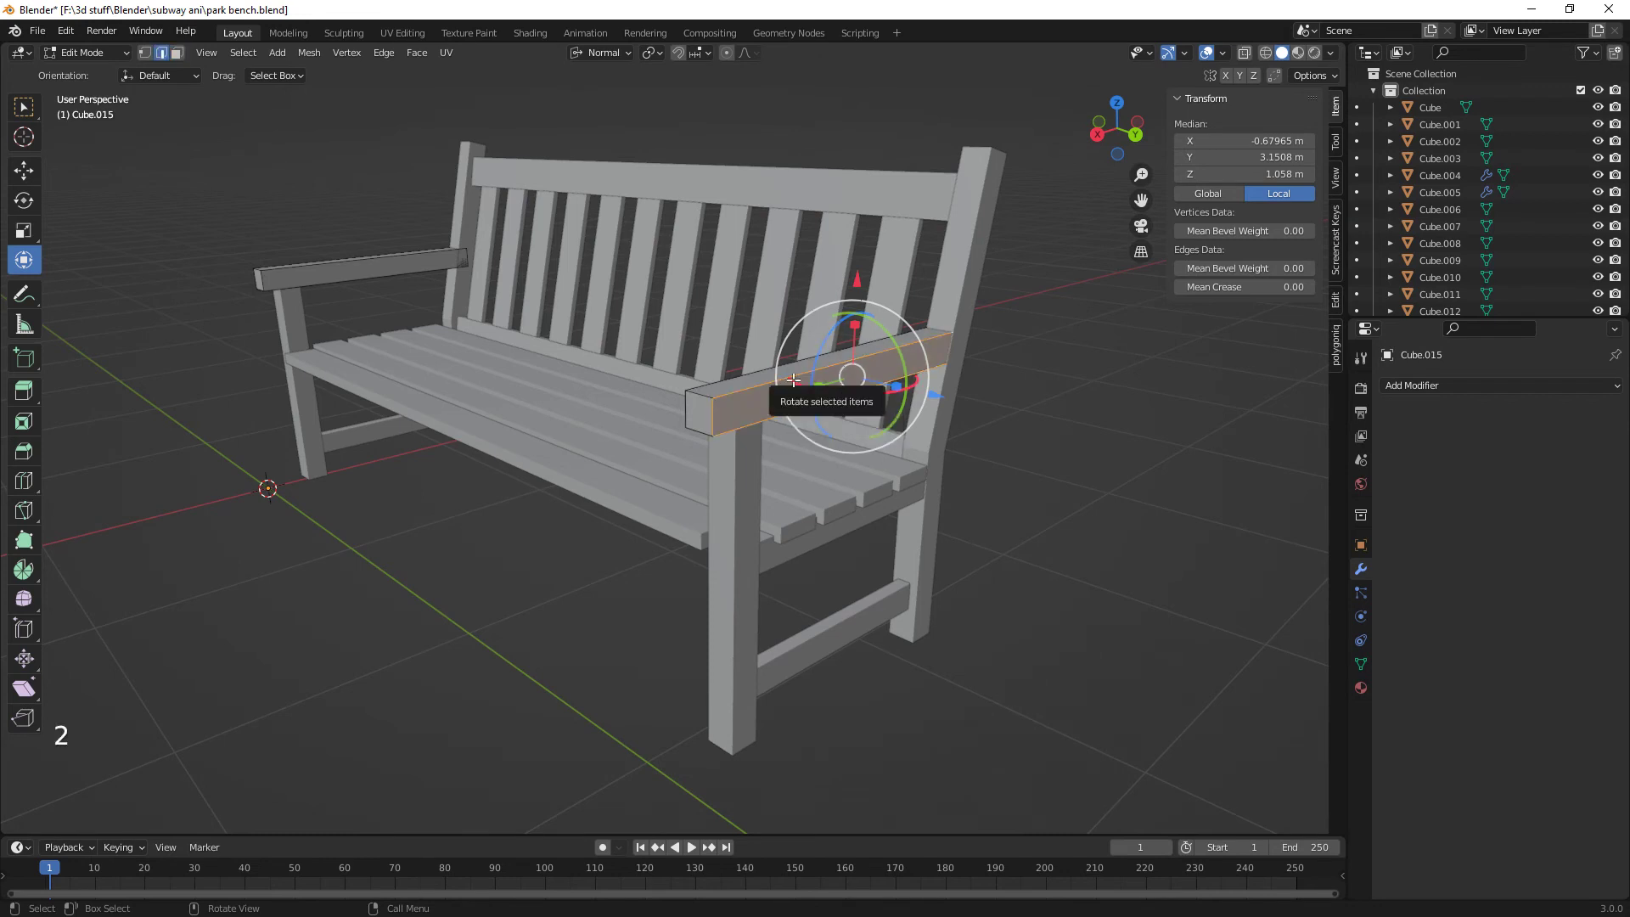
pyautogui.keyDown('alt'); pyautogui.click(794, 382); pyautogui.keyUp('alt')
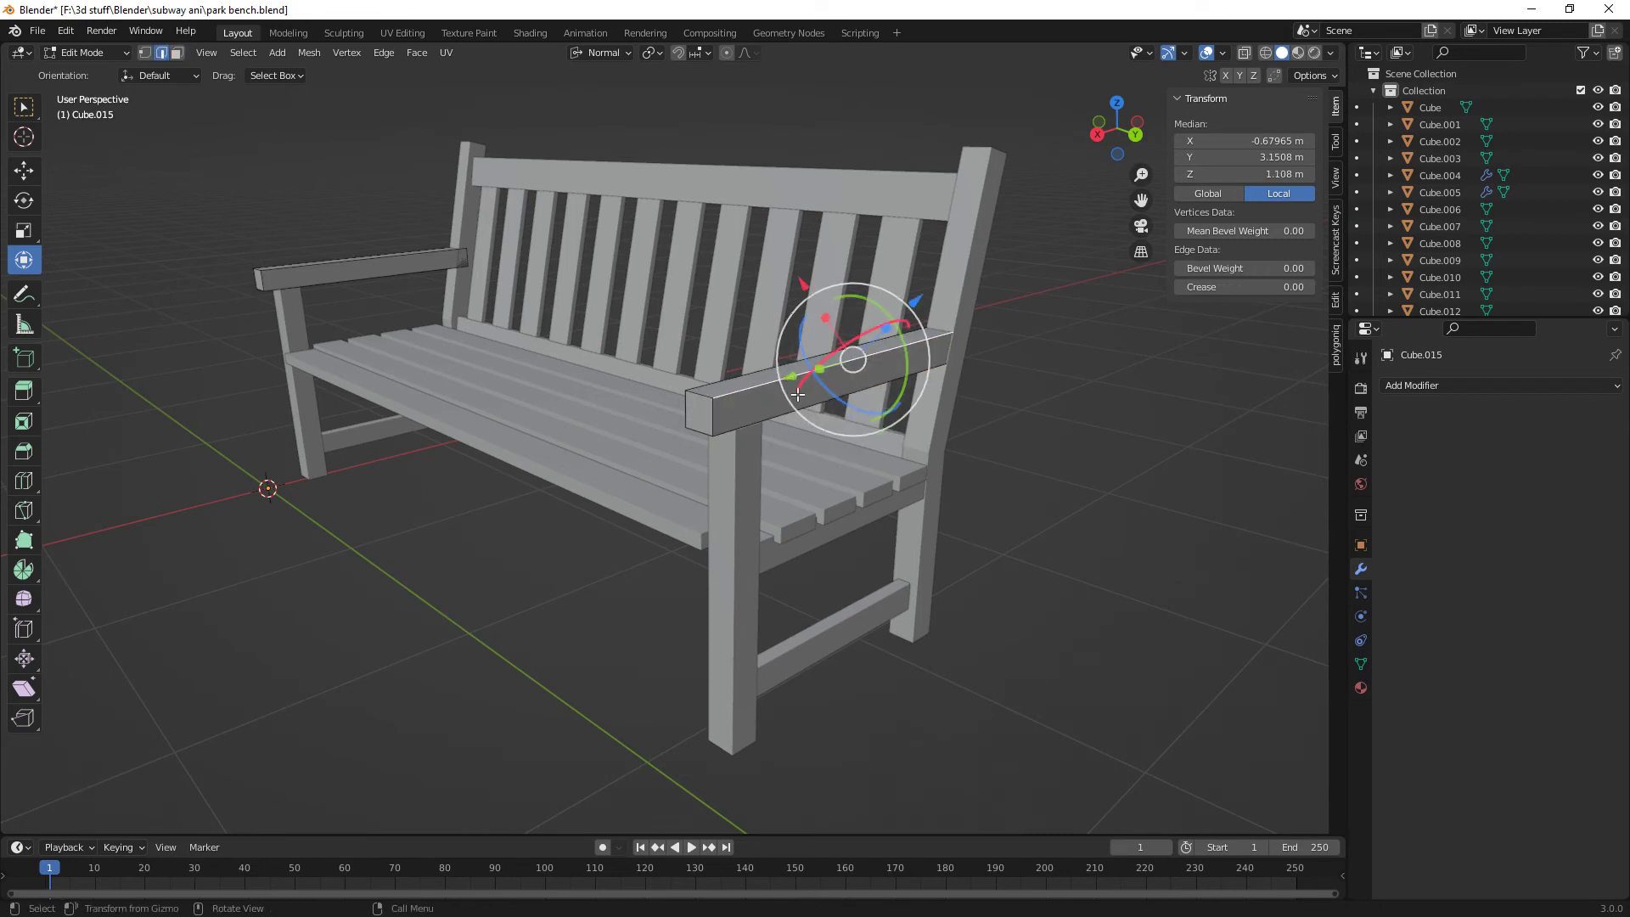
pyautogui.keyDown('alt'); pyautogui.keyDown('shift'); pyautogui.click(798, 397); pyautogui.keyUp('shift'); pyautogui.keyUp('alt')
pyautogui.moveTo(798, 397); pyautogui.dragTo(1019, 399, button='middle')
pyautogui.keyDown('shift'); pyautogui.click(976, 427); pyautogui.keyUp('shift')
pyautogui.keyDown('shift'); pyautogui.click(1059, 393); pyautogui.keyUp('shift')
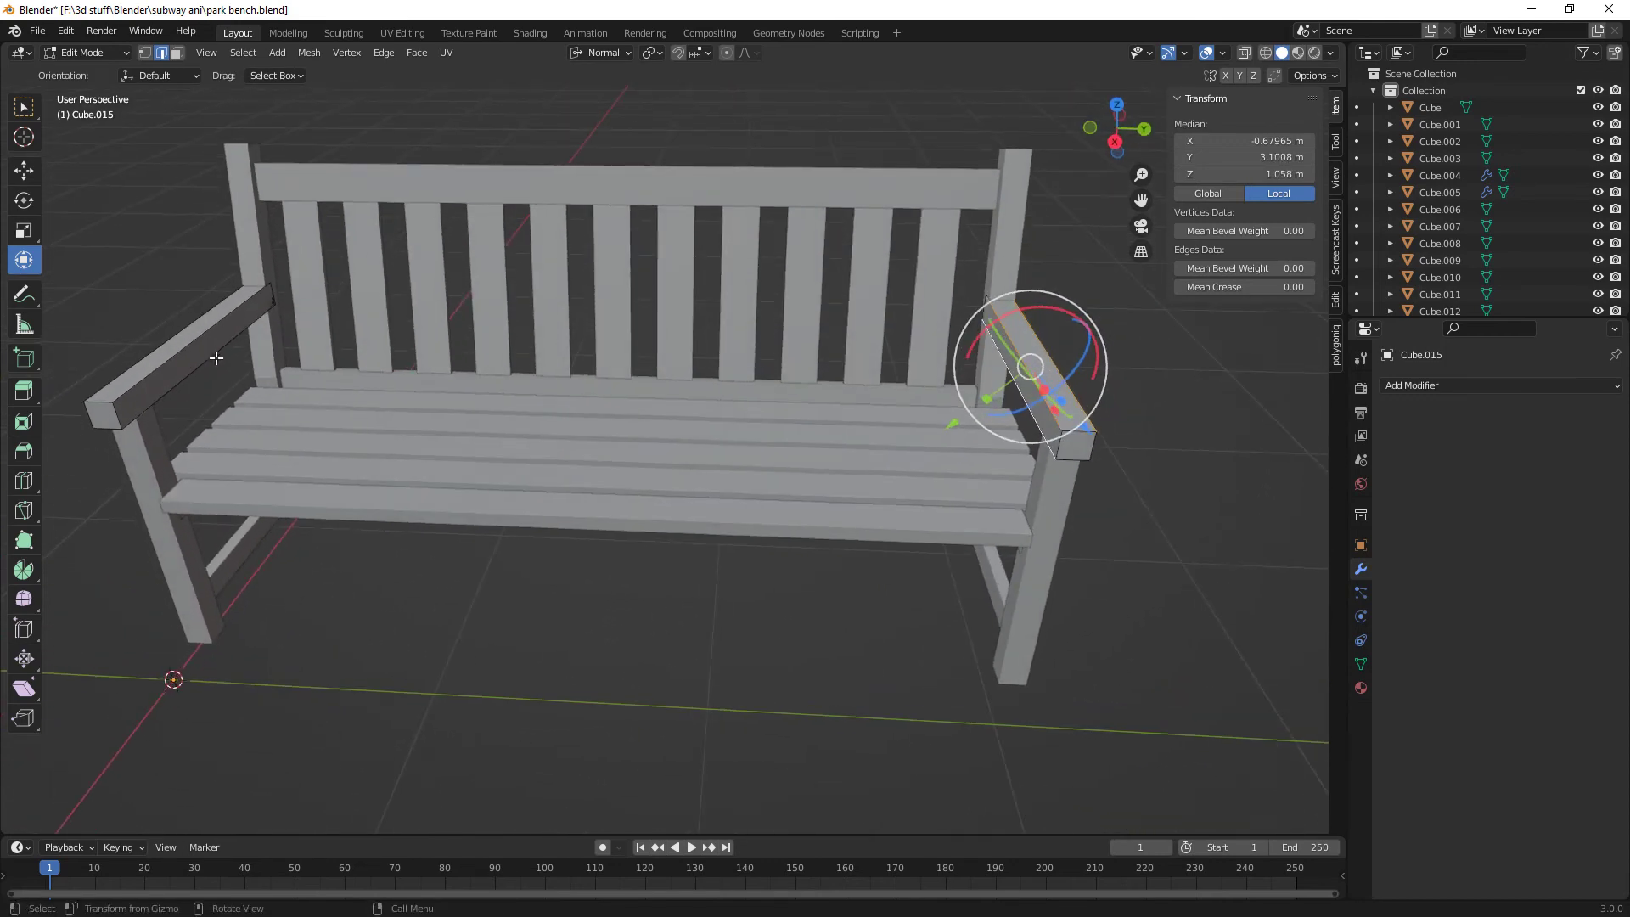
pyautogui.keyDown('shift'); pyautogui.click(191, 337); pyautogui.keyUp('shift')
pyautogui.keyDown('shift'); pyautogui.click(201, 382); pyautogui.keyUp('shift')
pyautogui.moveTo(200, 382); pyautogui.dragTo(369, 368, button='middle')
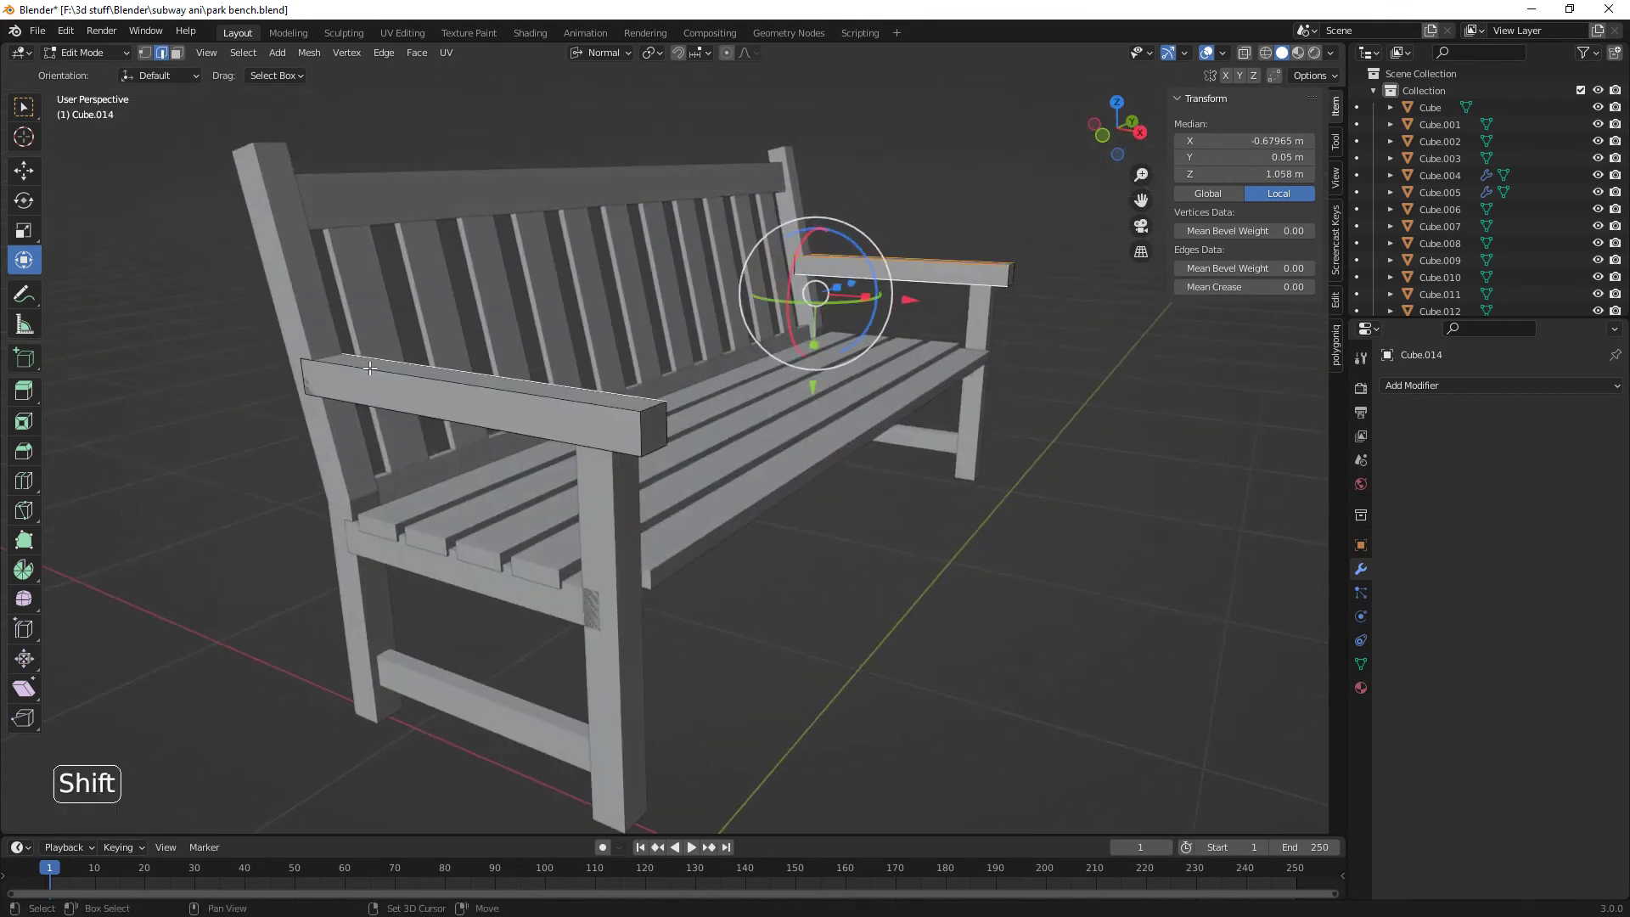
pyautogui.keyDown('shift'); pyautogui.click(369, 368); pyautogui.keyUp('shift')
pyautogui.keyDown('shift'); pyautogui.click(367, 403); pyautogui.keyUp('shift')
pyautogui.moveTo(721, 530); pyautogui.dragTo(574, 513, button='middle')
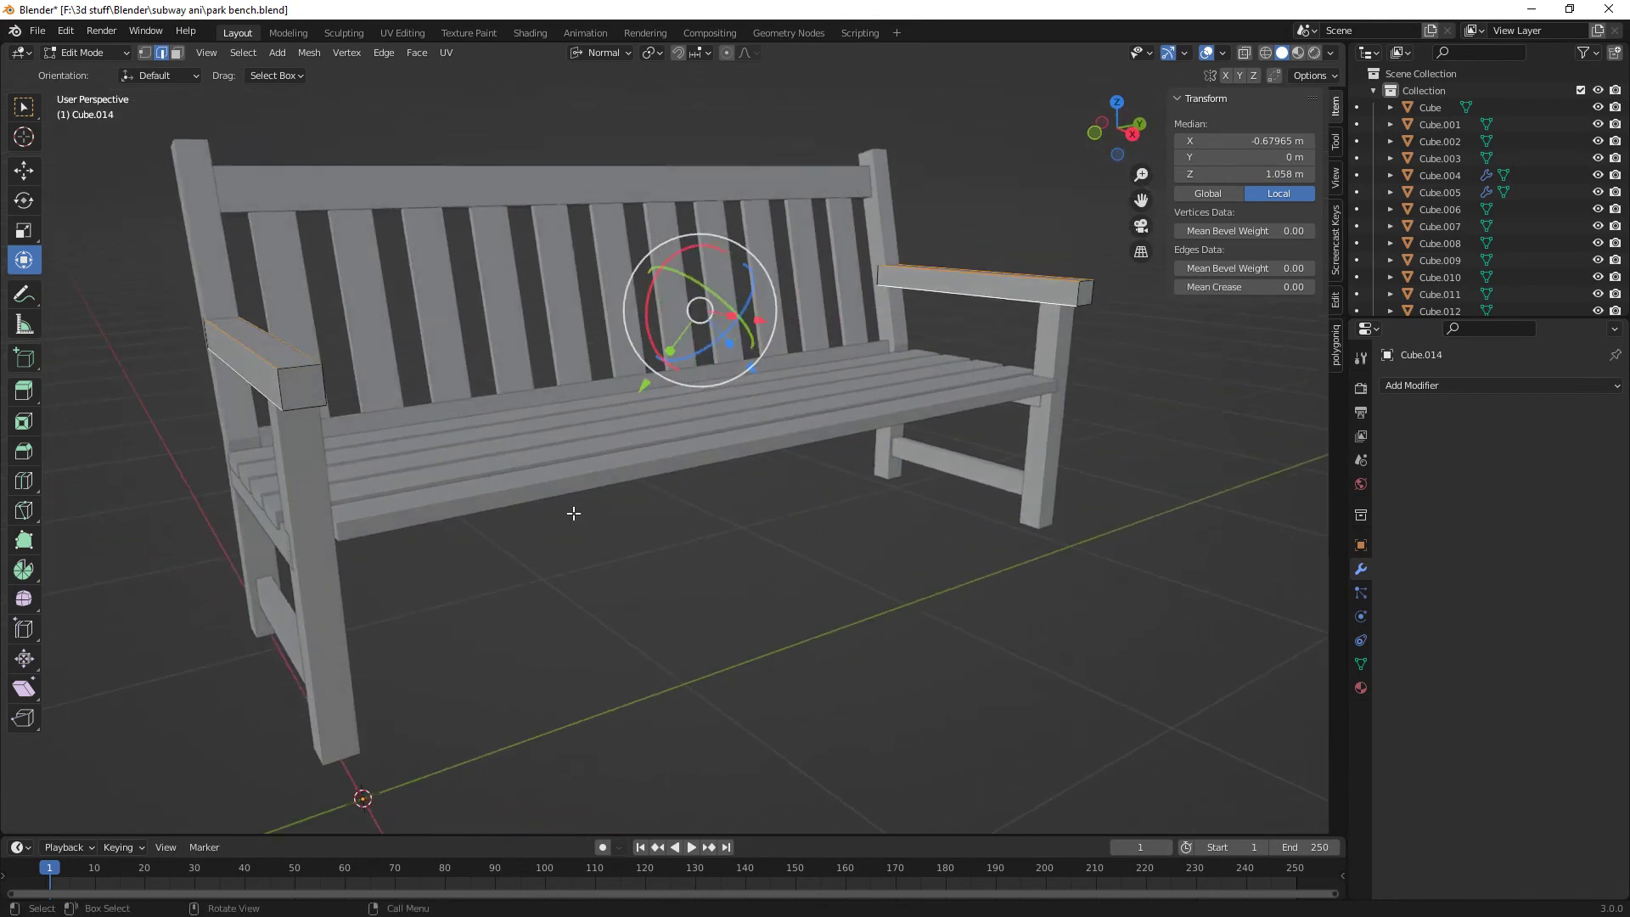
# - Add the edges around both armrests' front end faces to the edge selection
pyautogui.keyDown('shift'); pyautogui.click(295, 374); pyautogui.keyUp('shift')
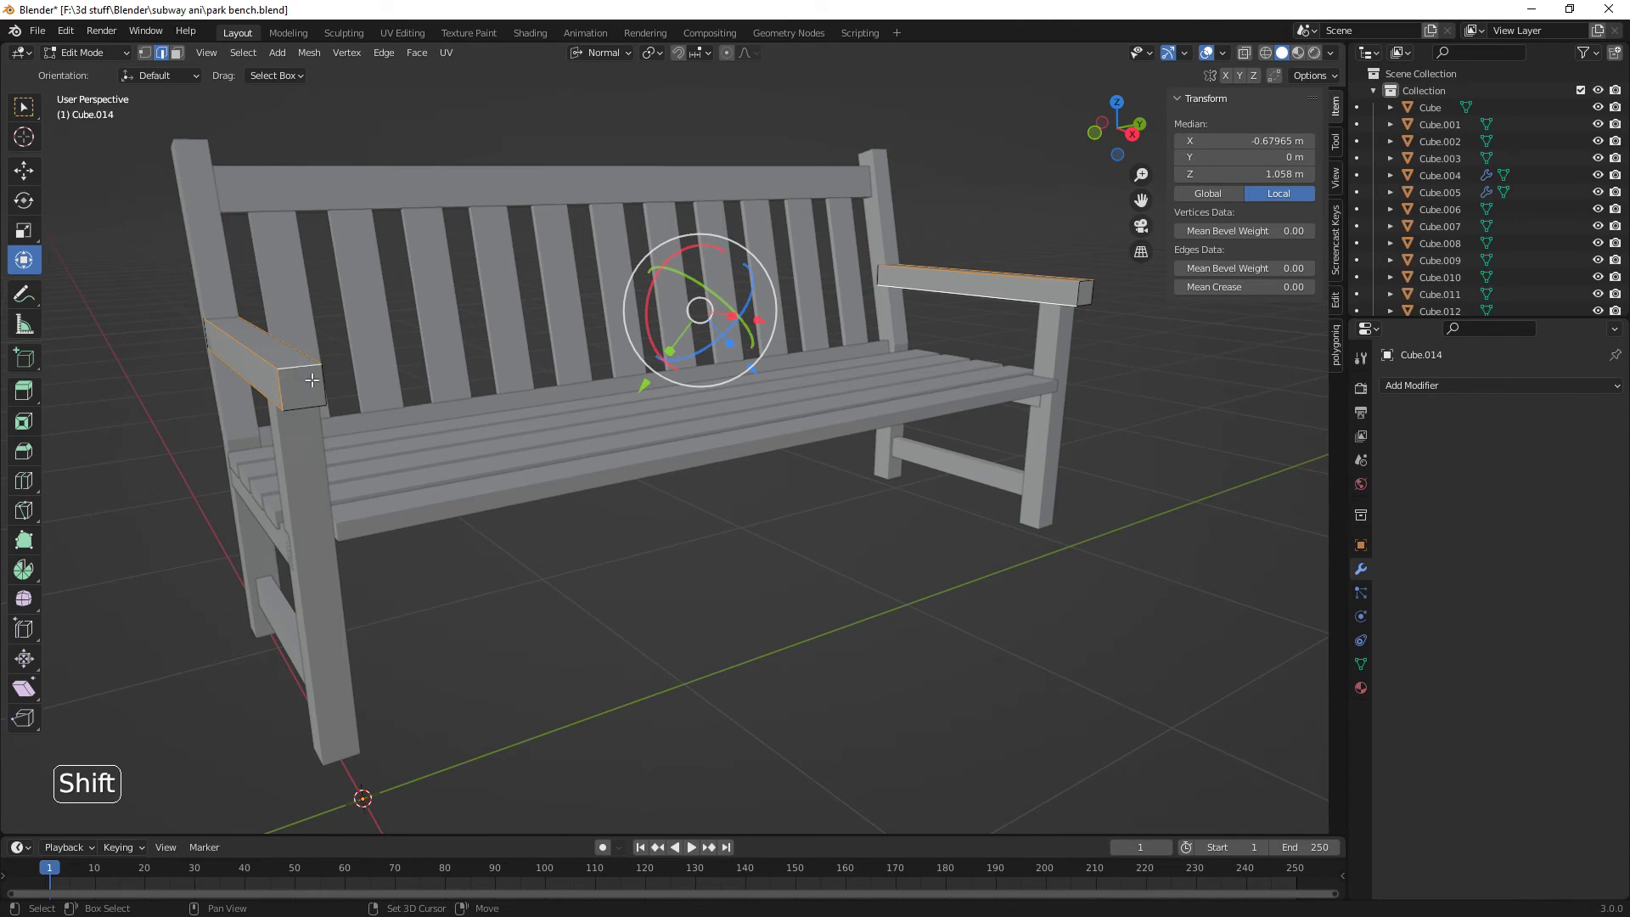
pyautogui.moveTo(313, 407); pyautogui.dragTo(749, 469, button='middle')
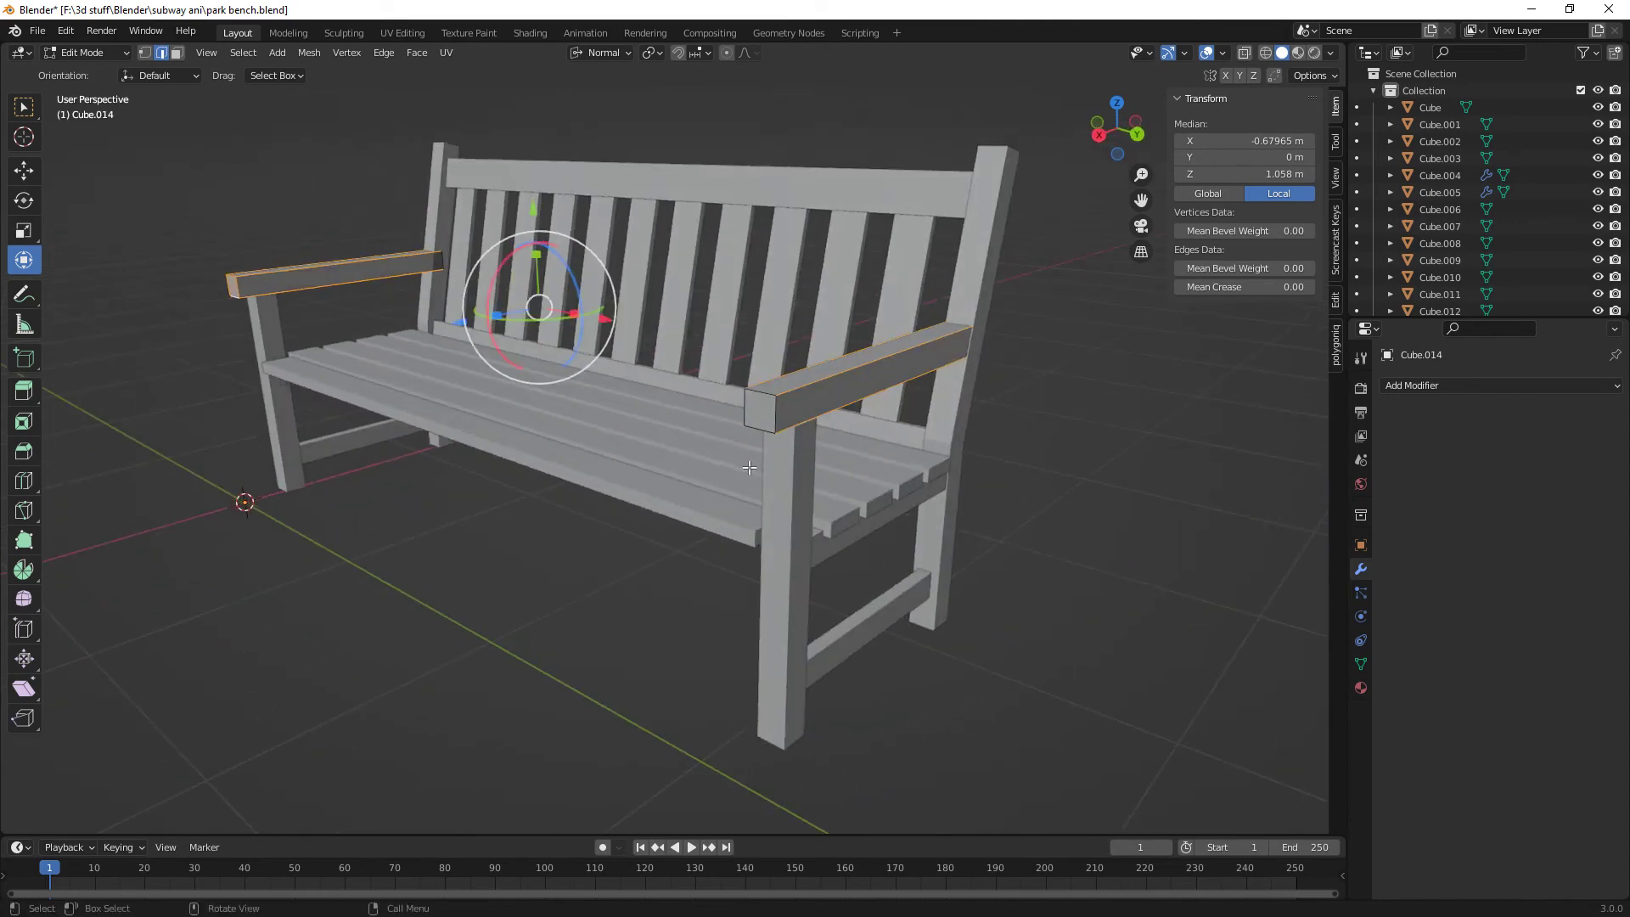
pyautogui.keyDown('shift'); pyautogui.click(774, 425); pyautogui.keyUp('shift')
pyautogui.keyDown('shift'); pyautogui.click(746, 406); pyautogui.keyUp('shift')
pyautogui.keyDown('shift'); pyautogui.click(760, 391); pyautogui.keyUp('shift')
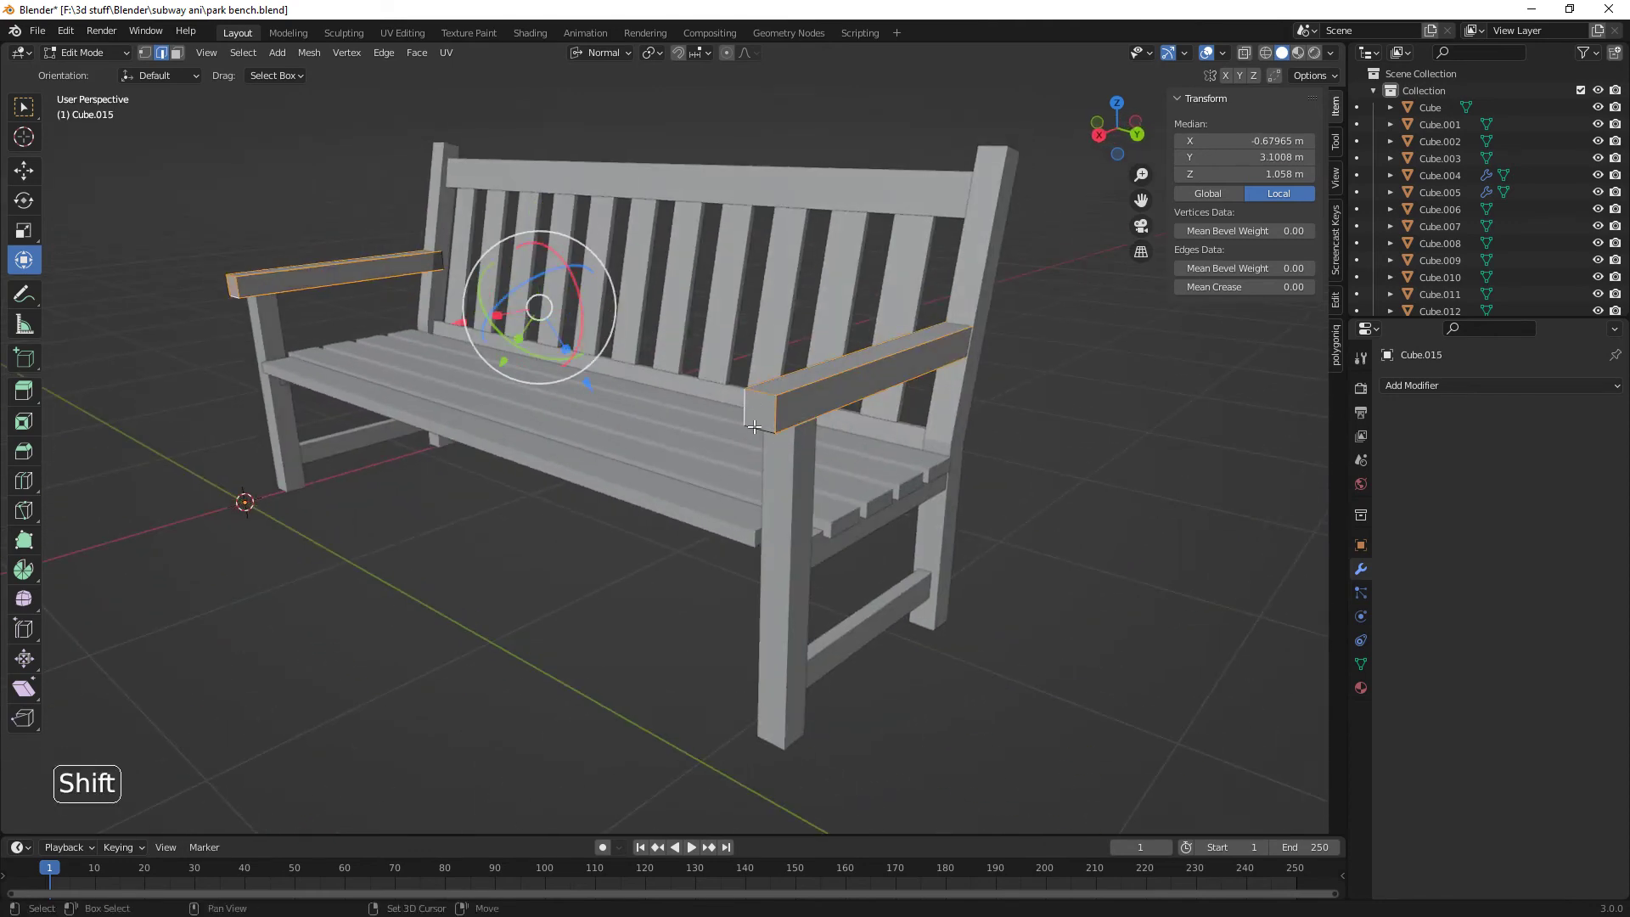
# - Bevel the selected armrest edges about 0.02 m wide with 4 segments and return to Object Mode
pyautogui.hotkey('ctrl', 'b')
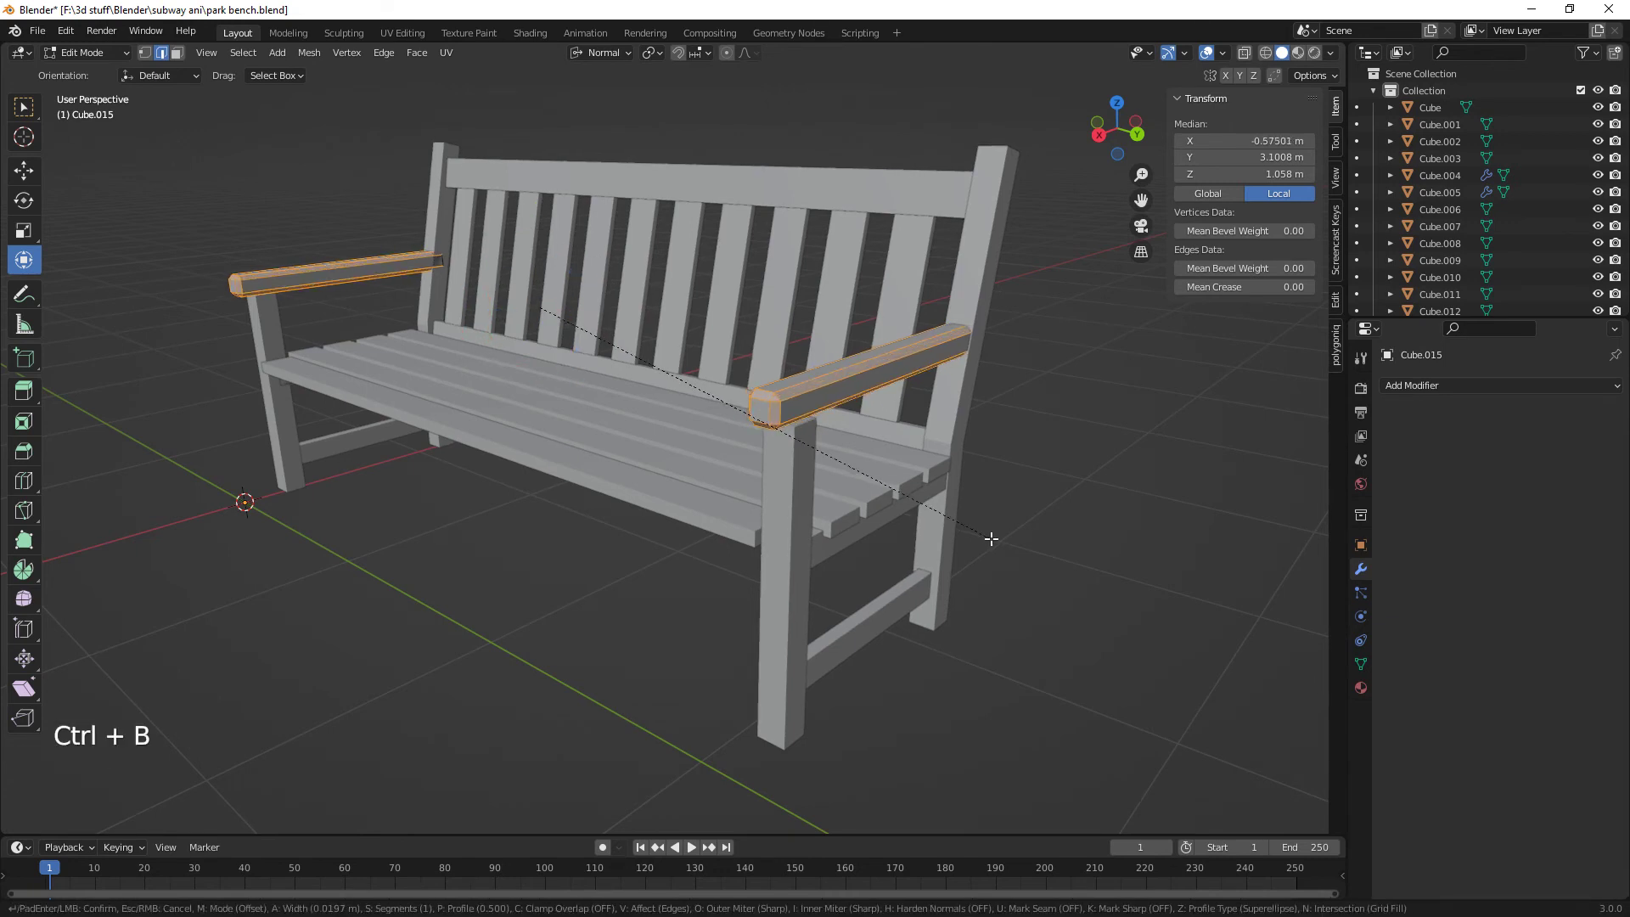
pyautogui.click(990, 538)
pyautogui.click(123, 820)
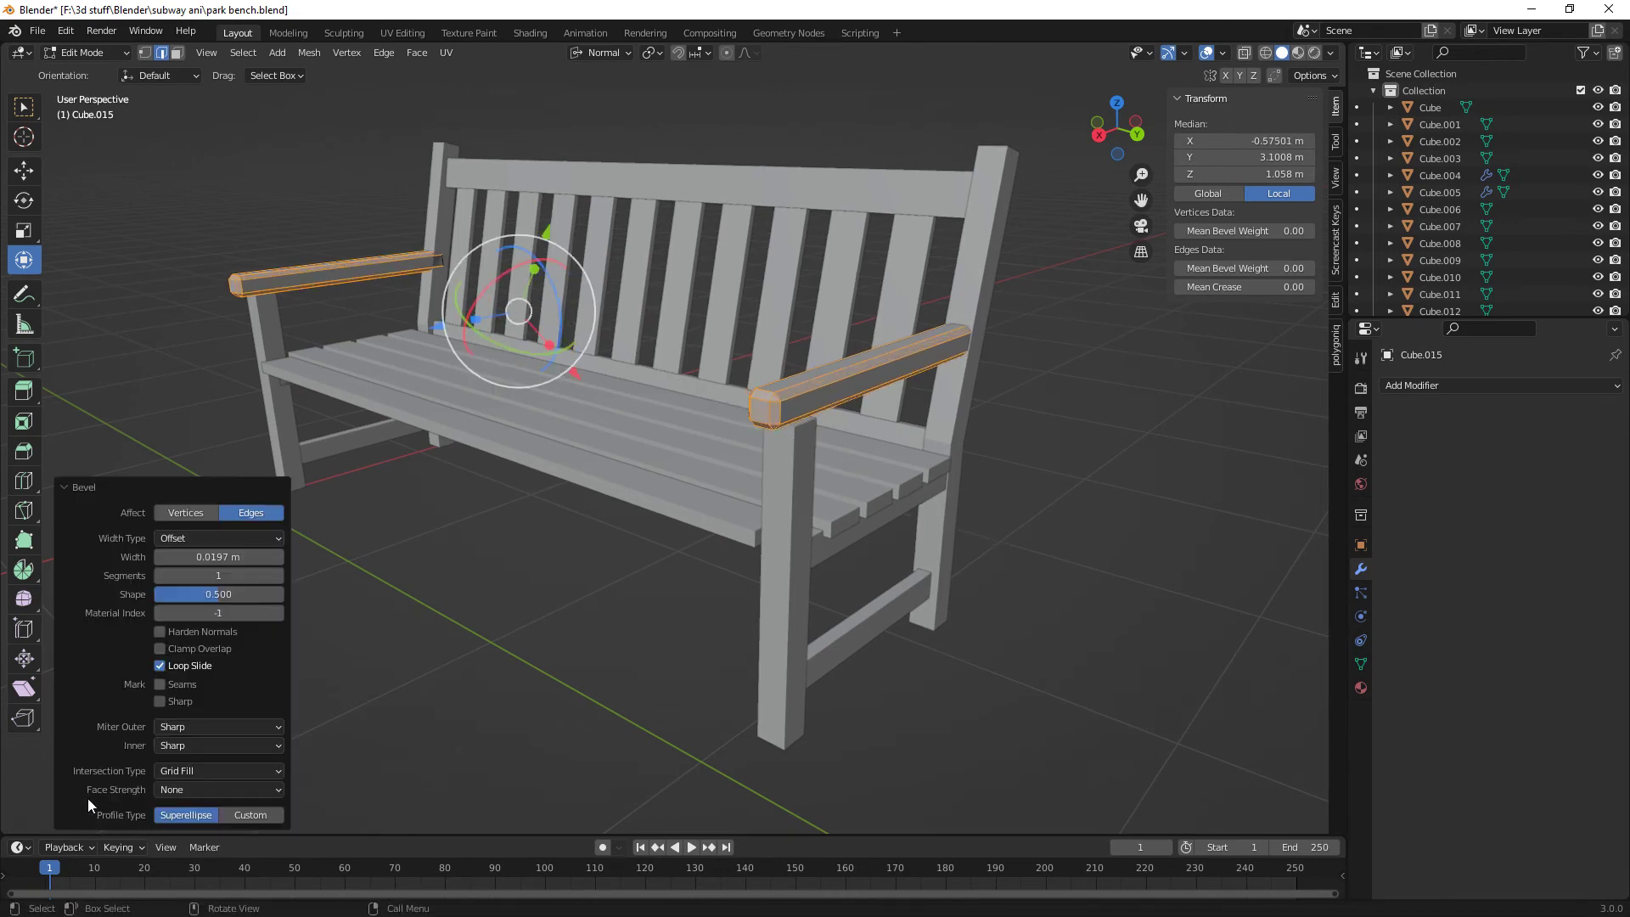
pyautogui.moveTo(218, 595); pyautogui.dragTo(218, 594)
pyautogui.click(279, 576)
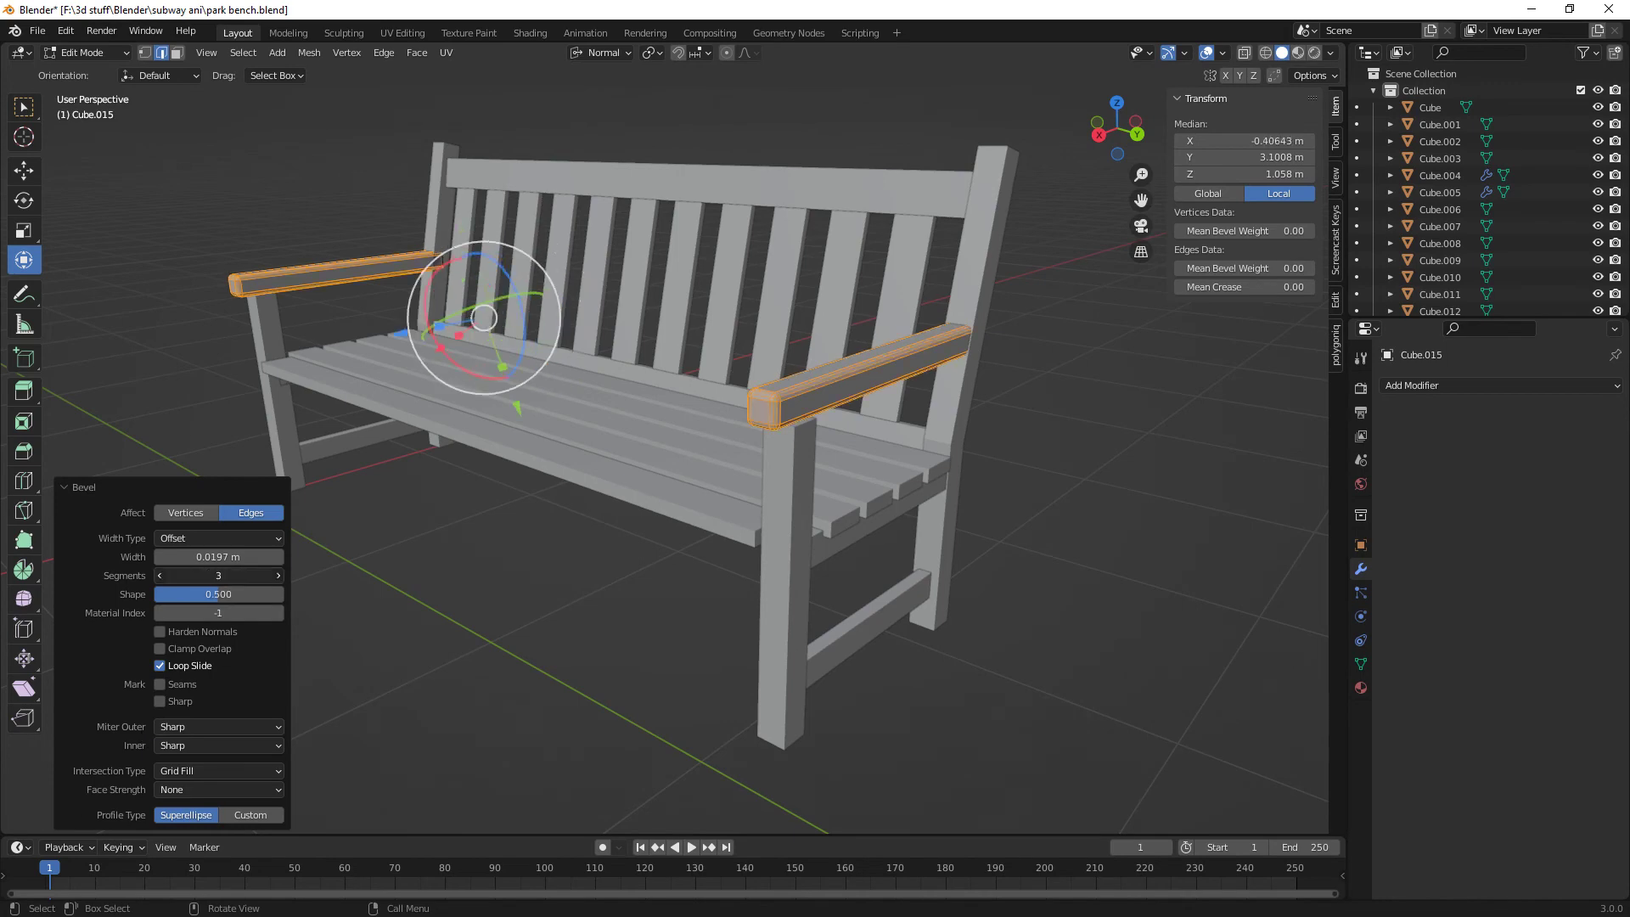
pyautogui.click(279, 576)
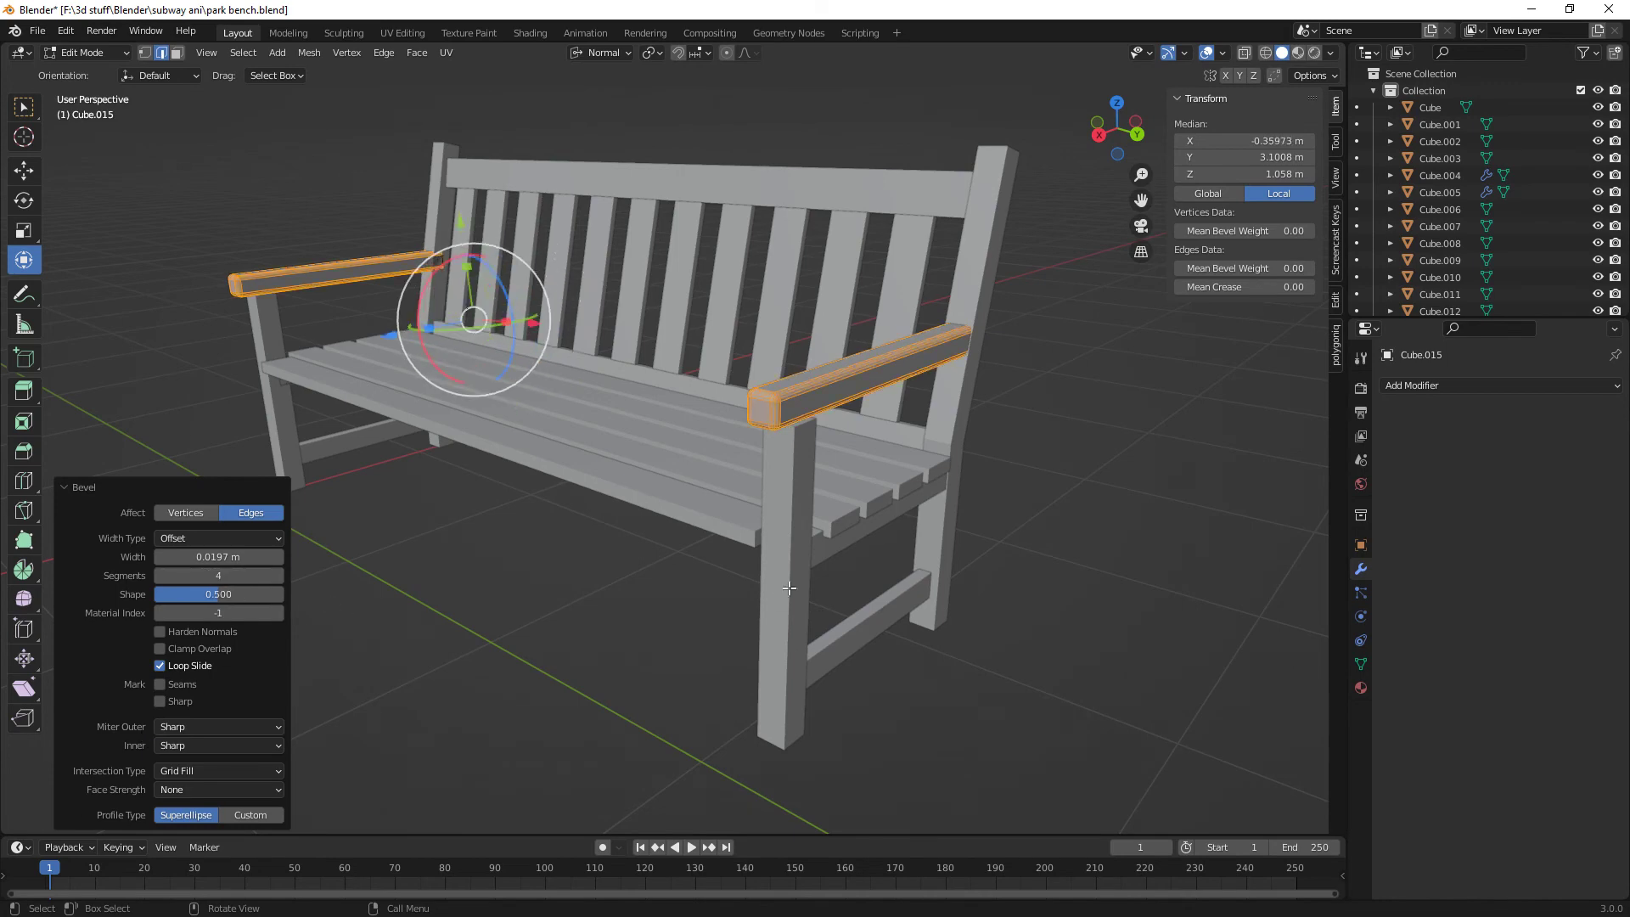
pyautogui.moveTo(1065, 550); pyautogui.dragTo(1025, 555, button='middle')
pyautogui.press('Tab')
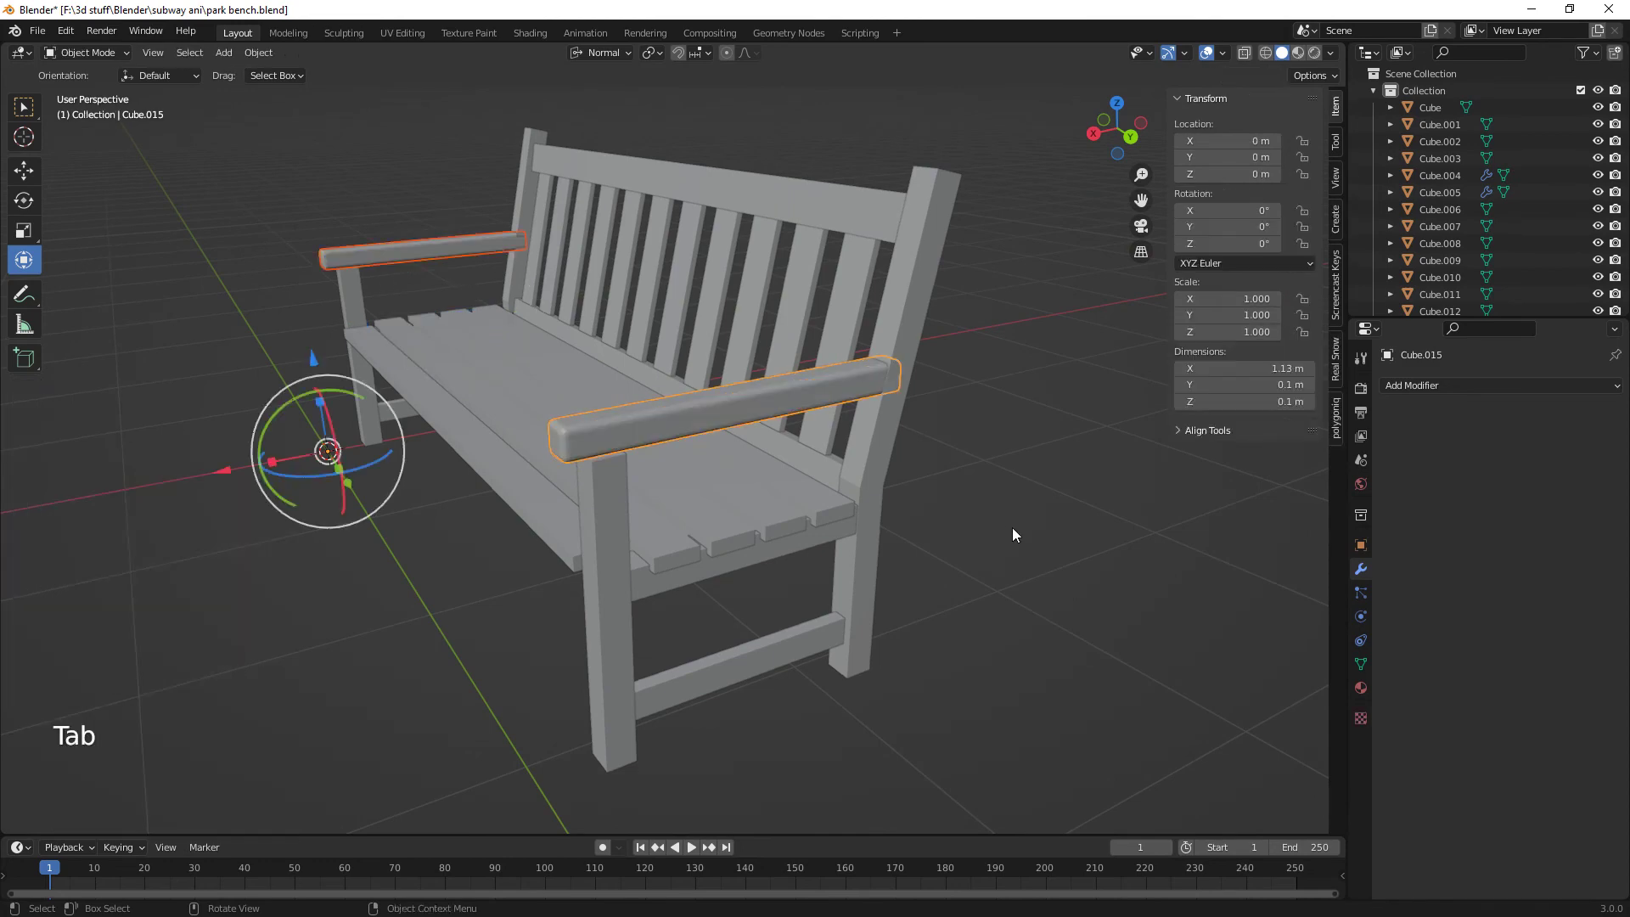
# - Set the origin of the armrest farther along Y to its geometry and move it about 0.005 m outward along Y
pyautogui.moveTo(869, 582); pyautogui.dragTo(920, 568, button='middle')
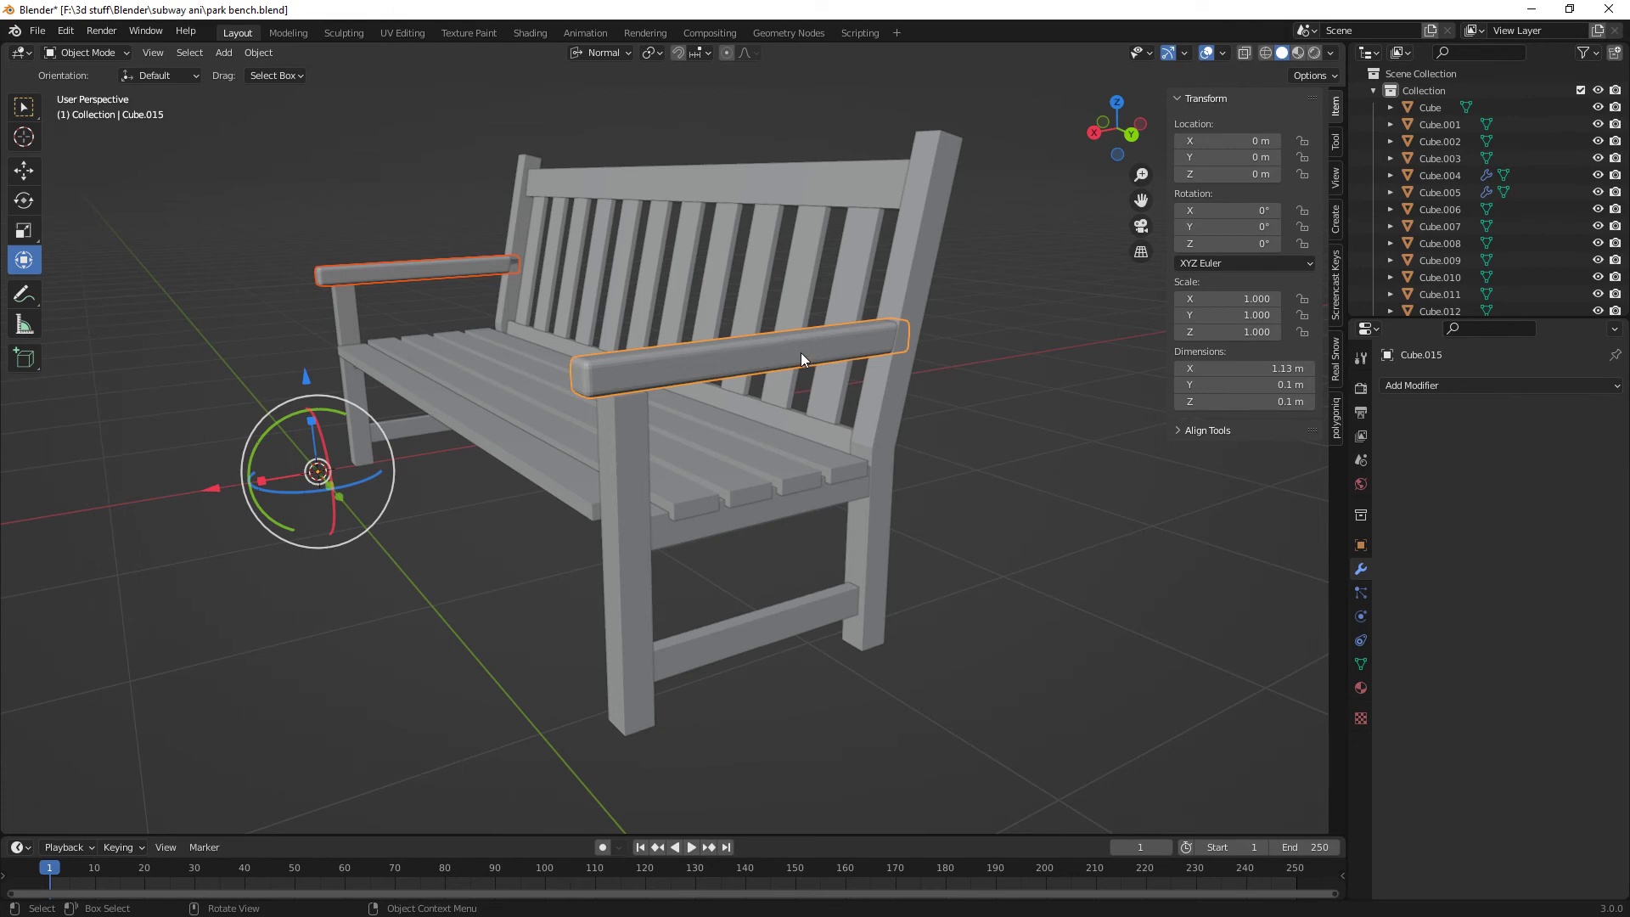
pyautogui.moveTo(858, 461); pyautogui.dragTo(803, 454, button='middle')
pyautogui.moveTo(582, 343); pyautogui.dragTo(771, 372, button='middle')
pyautogui.click(1018, 219)
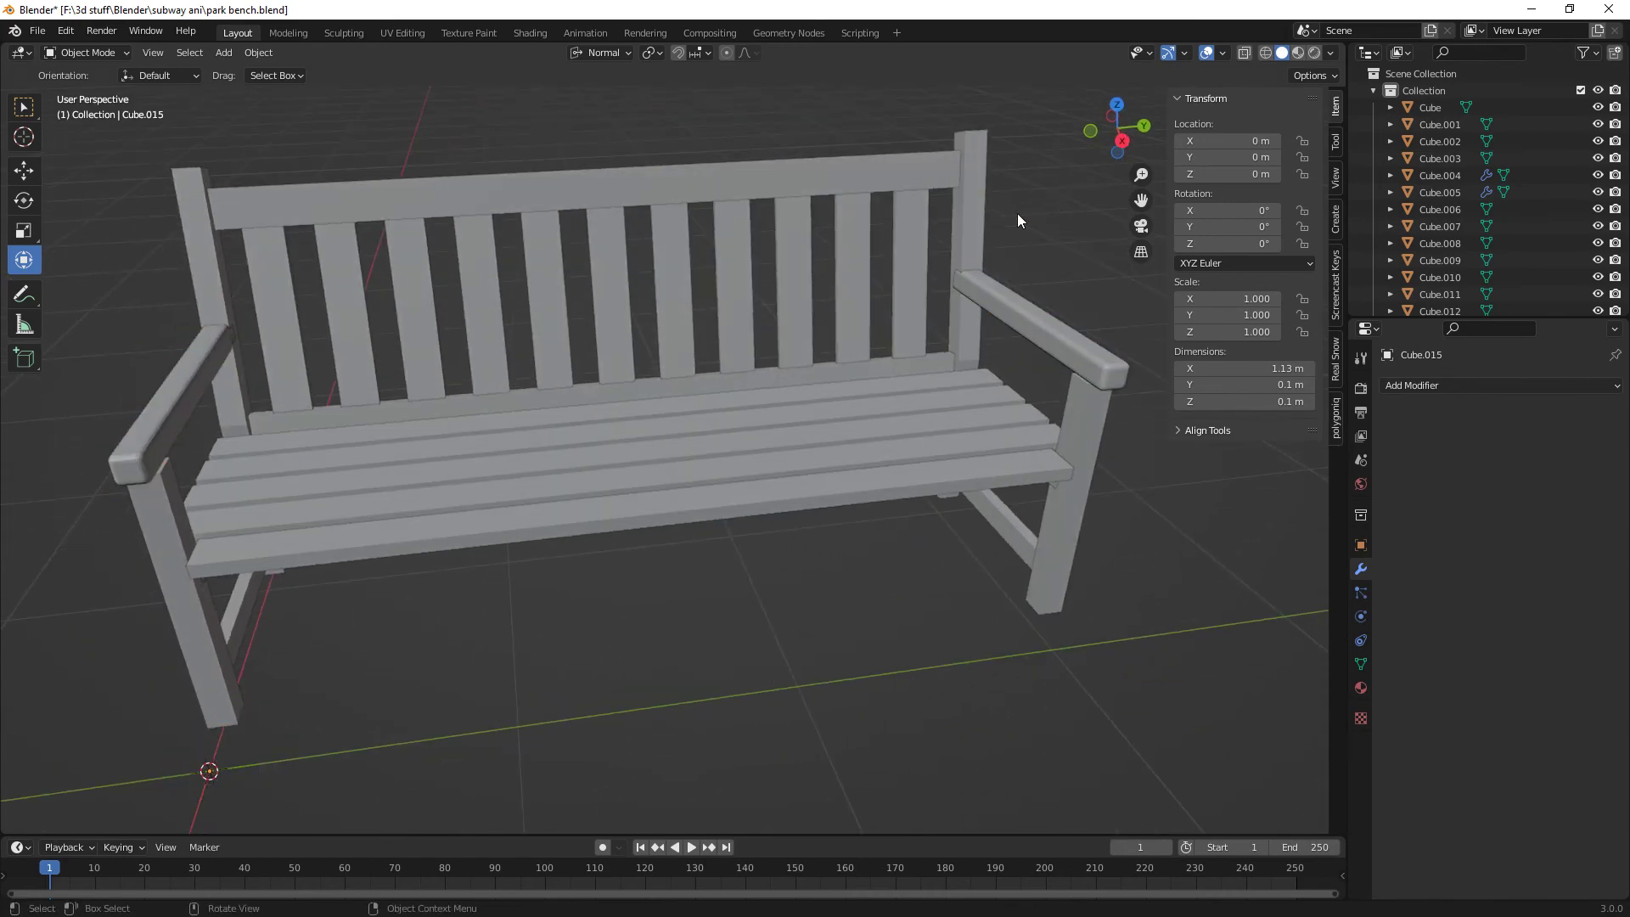
pyautogui.click(977, 285)
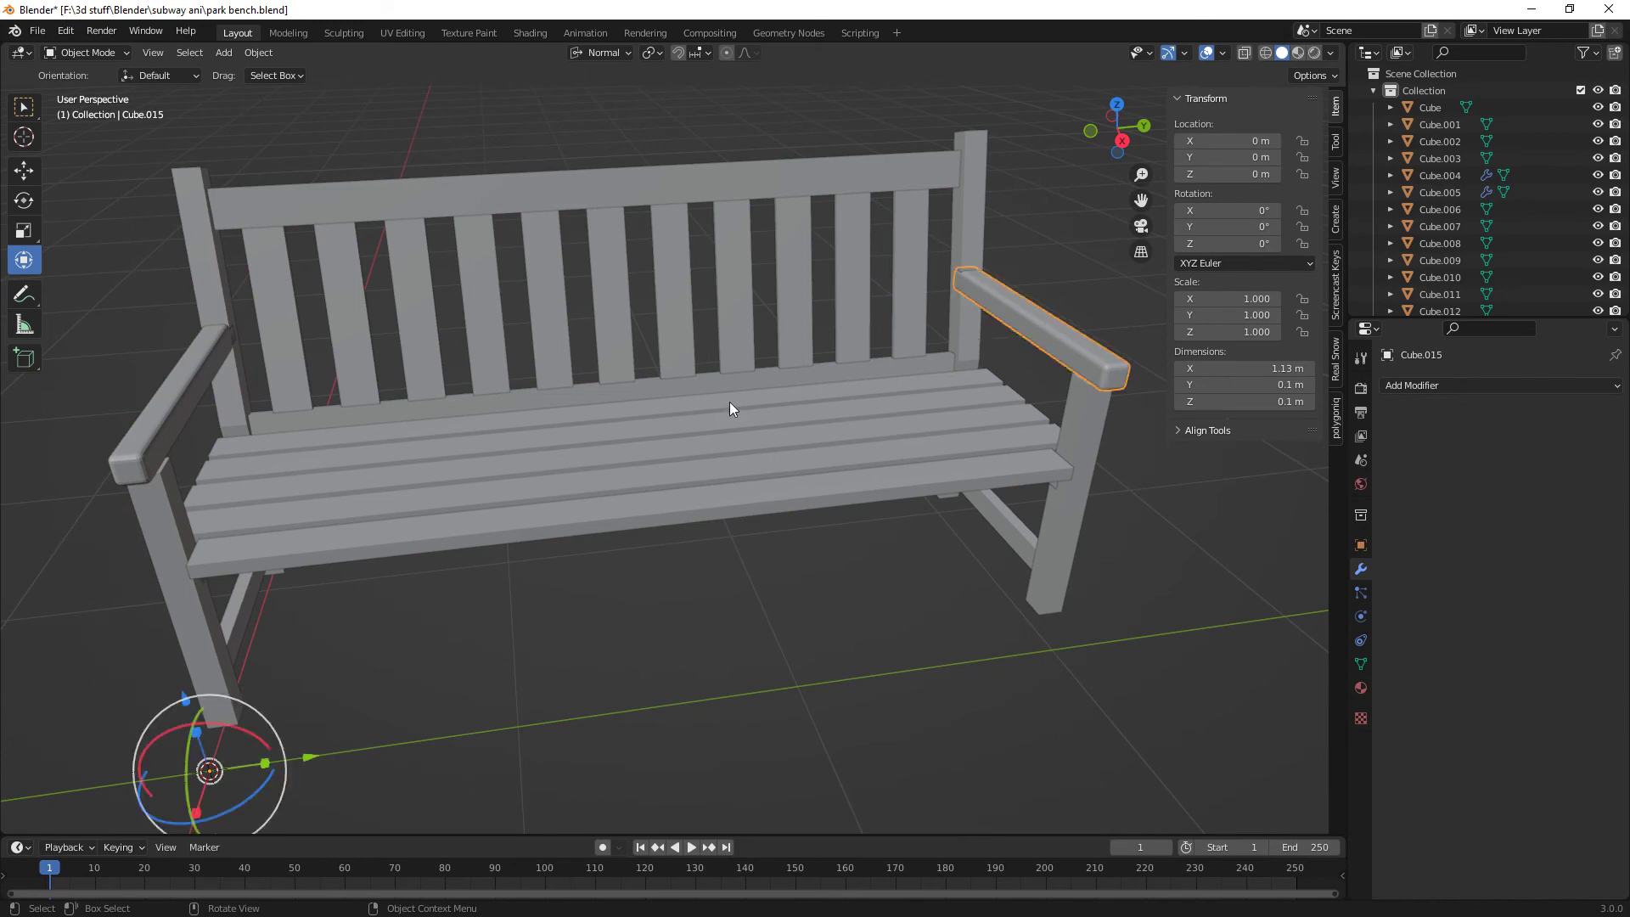
pyautogui.moveTo(541, 514); pyautogui.dragTo(367, 182, button='middle')
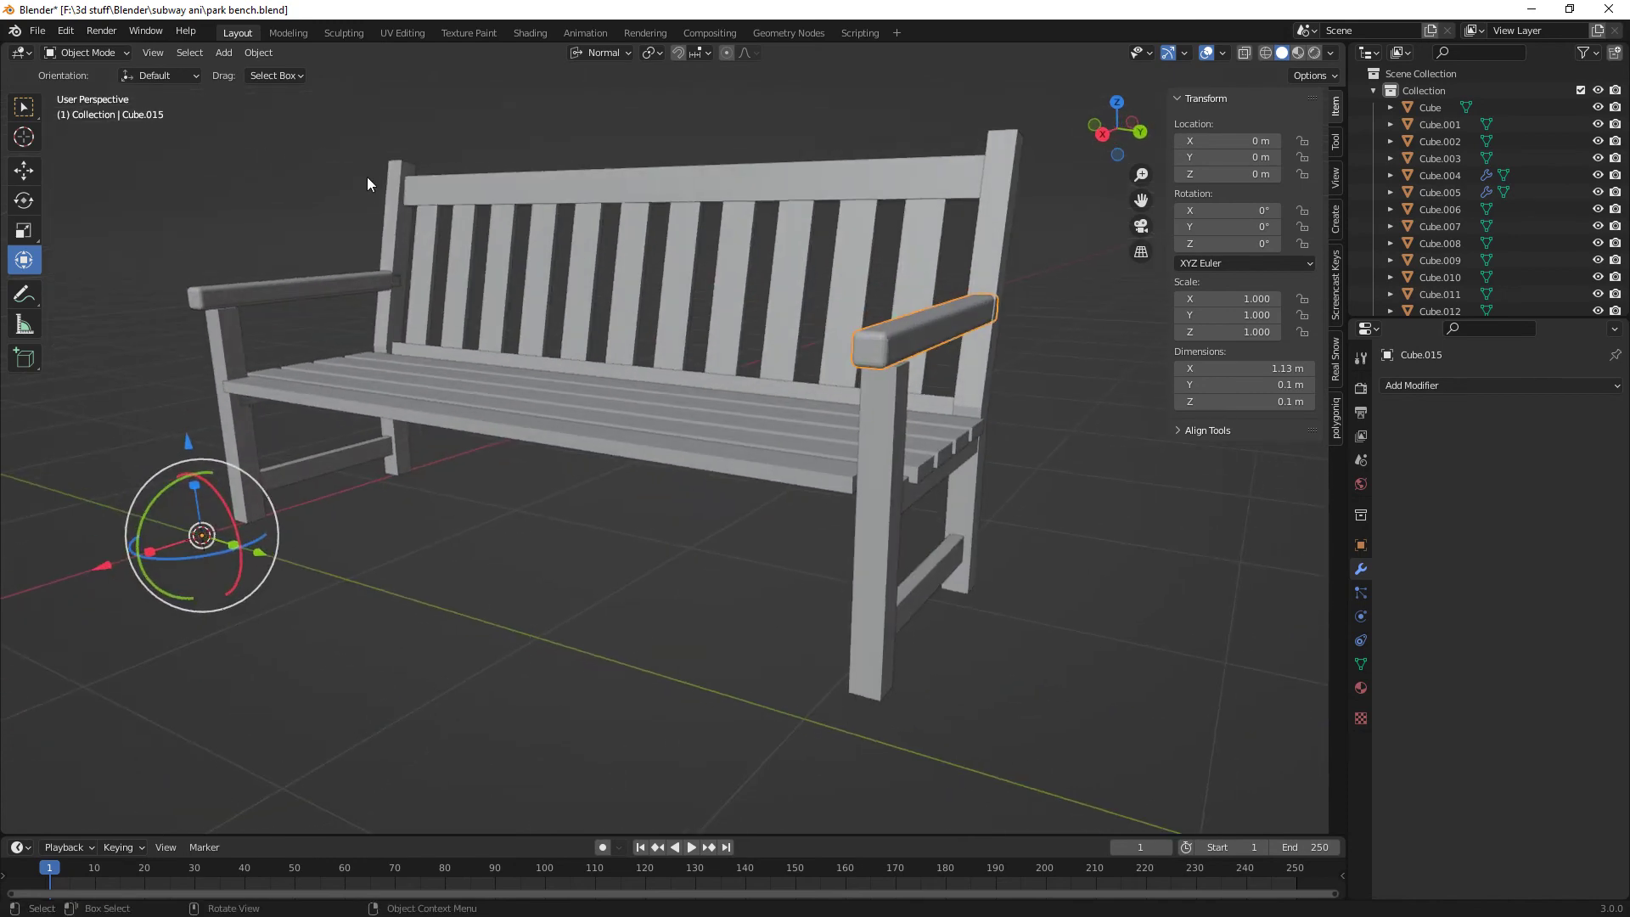
pyautogui.click(269, 53)
pyautogui.moveTo(370, 85)
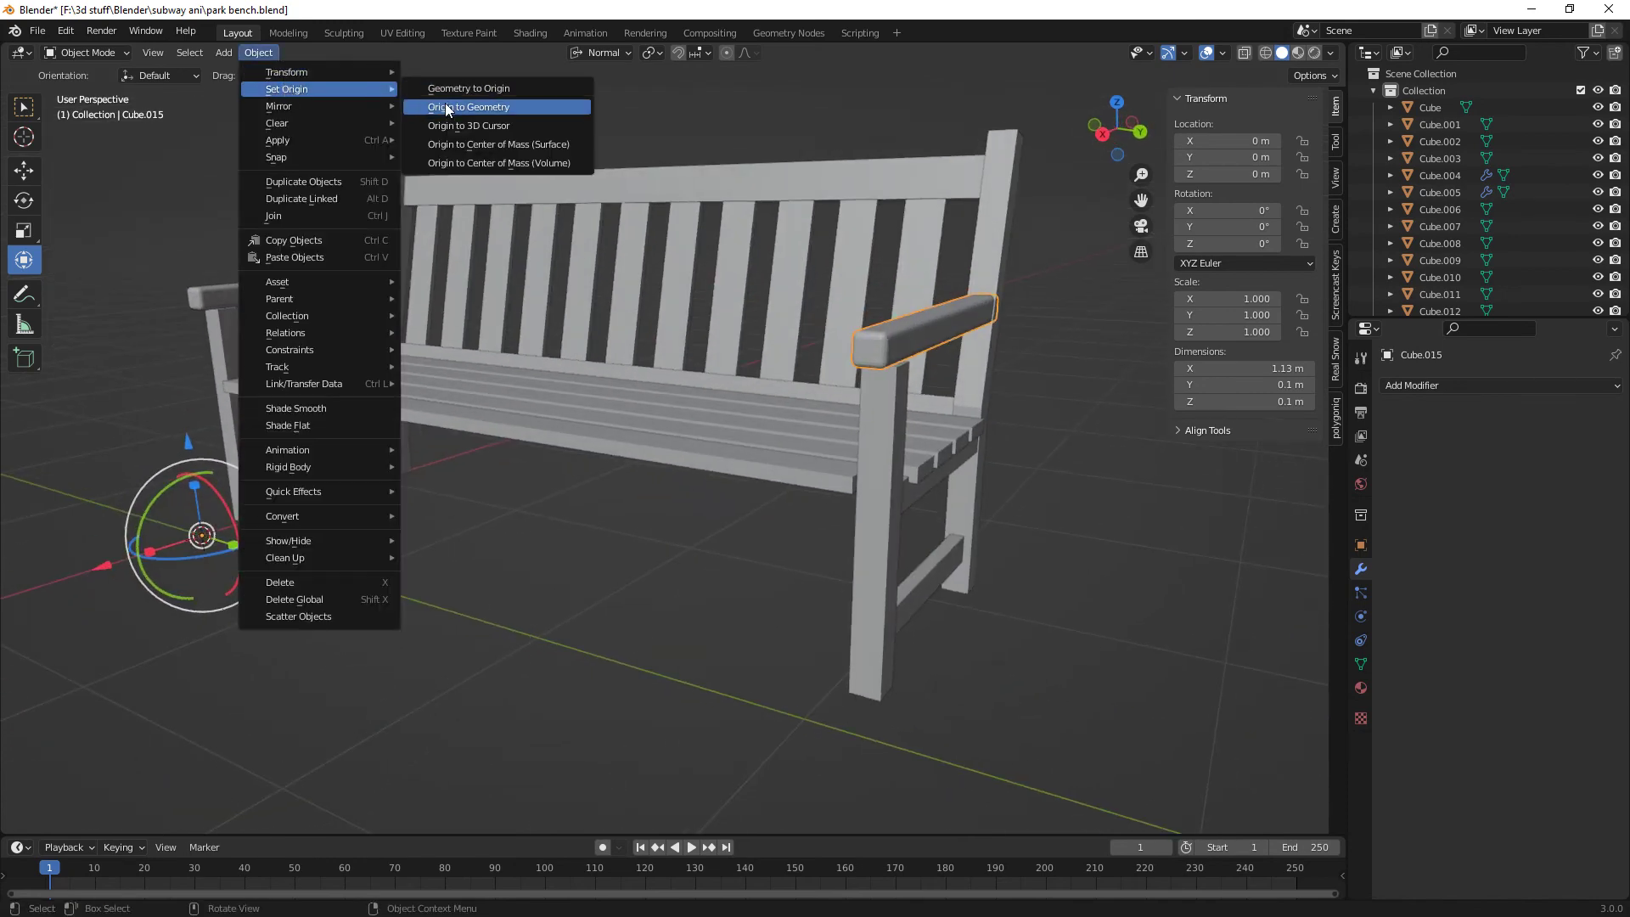
pyautogui.click(509, 107)
pyautogui.moveTo(986, 404); pyautogui.dragTo(1029, 487, button='middle')
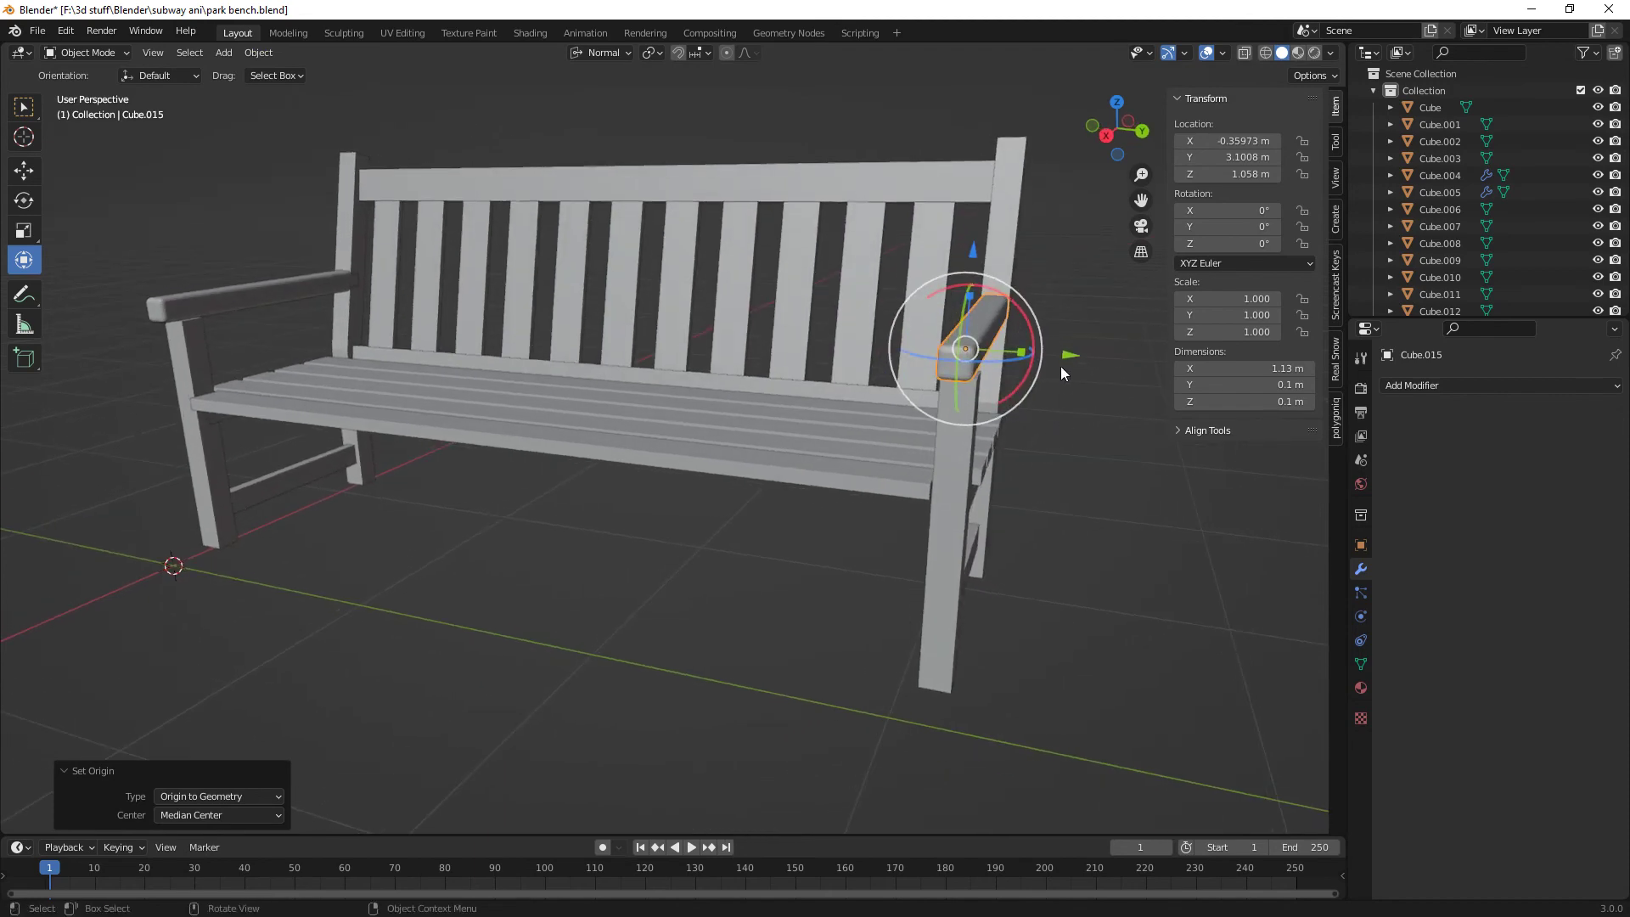
pyautogui.moveTo(1069, 357); pyautogui.dragTo(1074, 359)
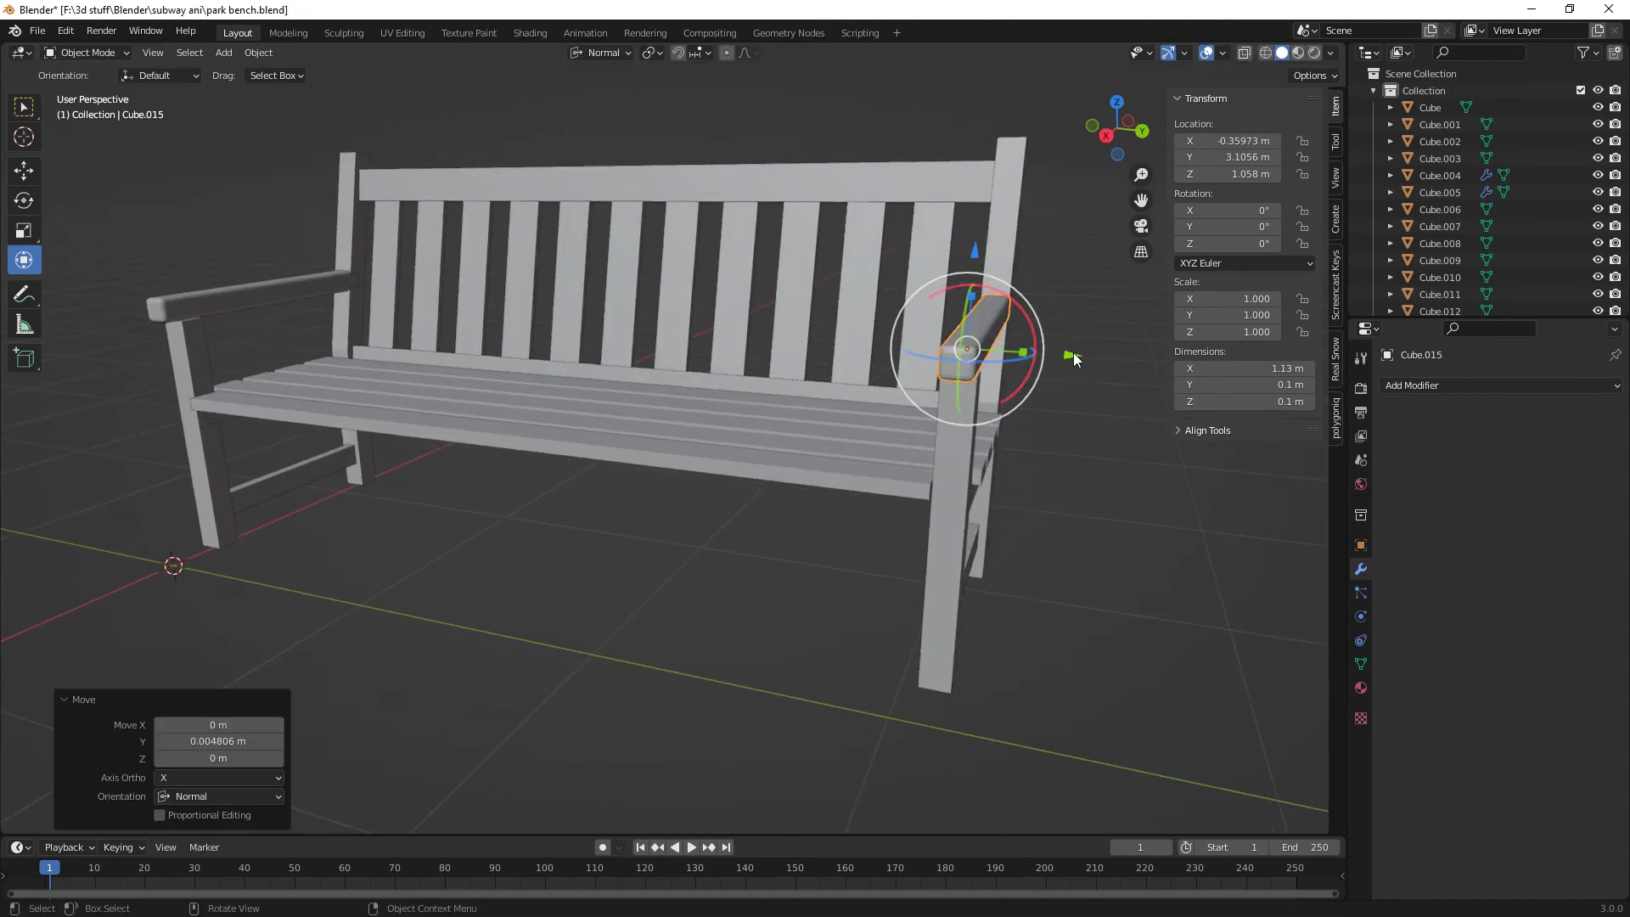
pyautogui.moveTo(1074, 359); pyautogui.dragTo(1036, 475, button='middle')
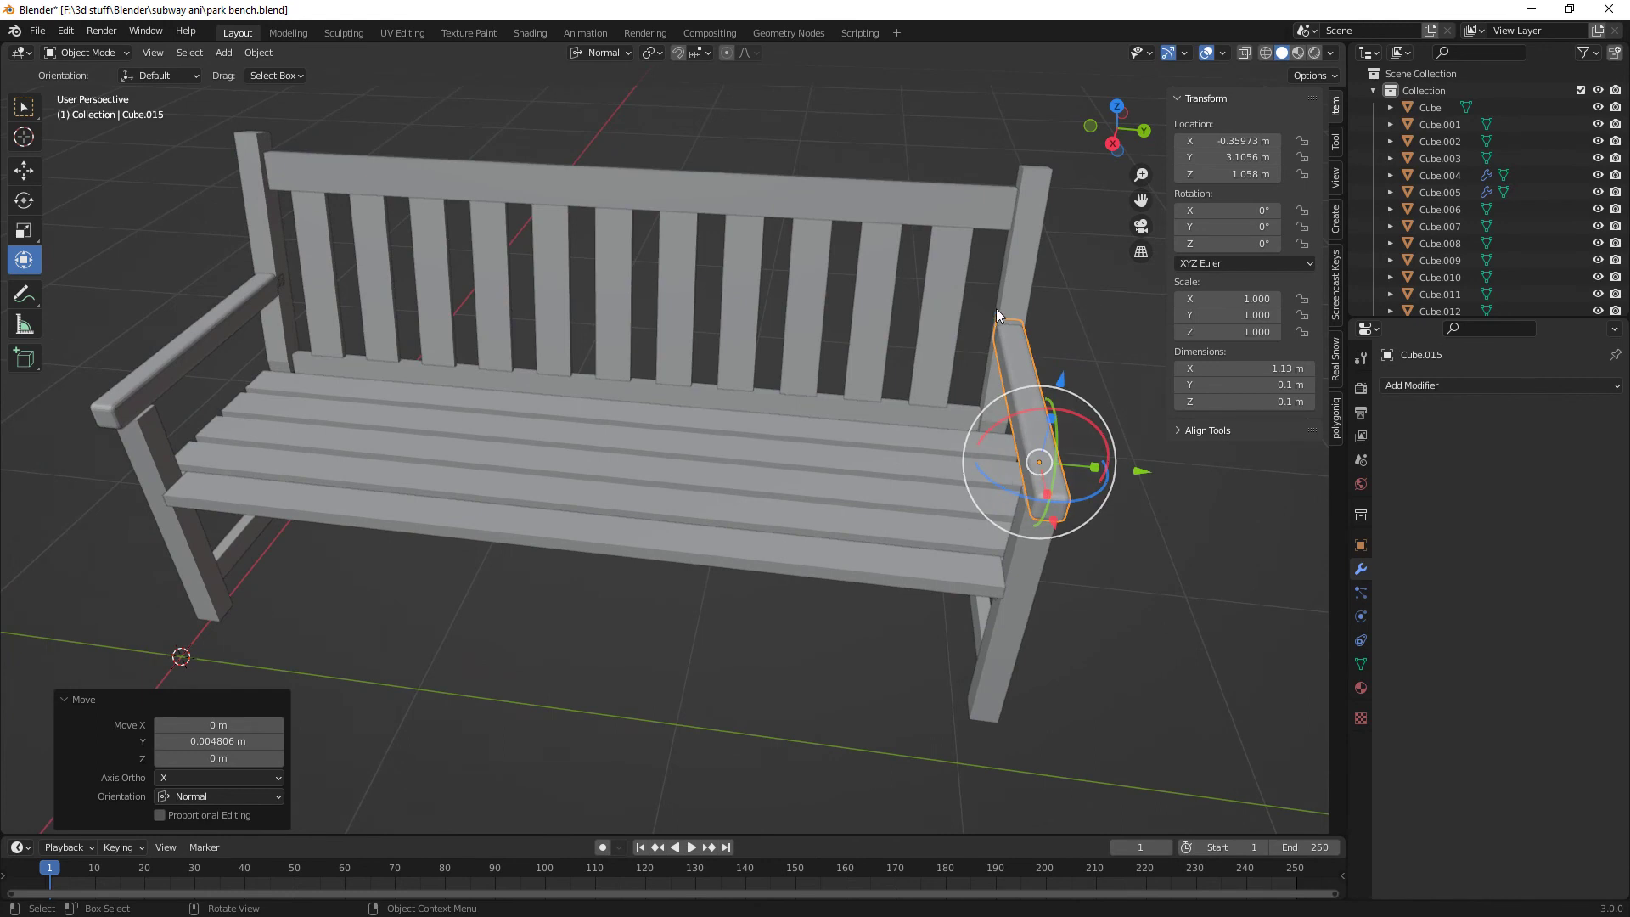
# - Widen the rear post behind that armrest, trying a Y dimension of 0.5 m and settling on 0.2 m
pyautogui.click(1013, 280)
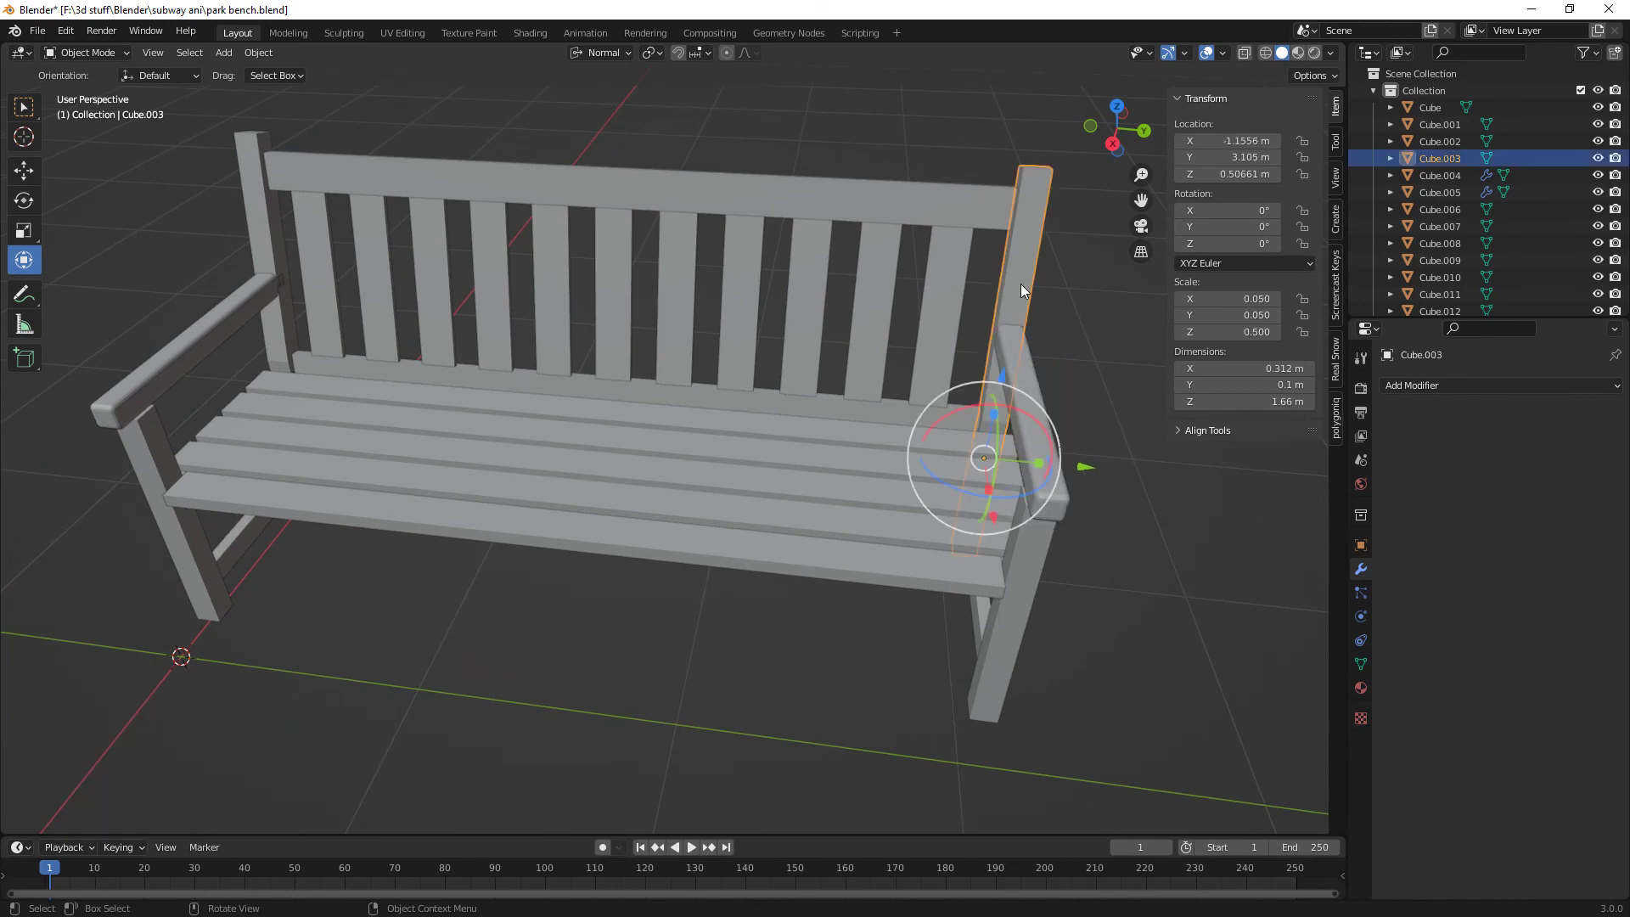
pyautogui.click(1275, 385)
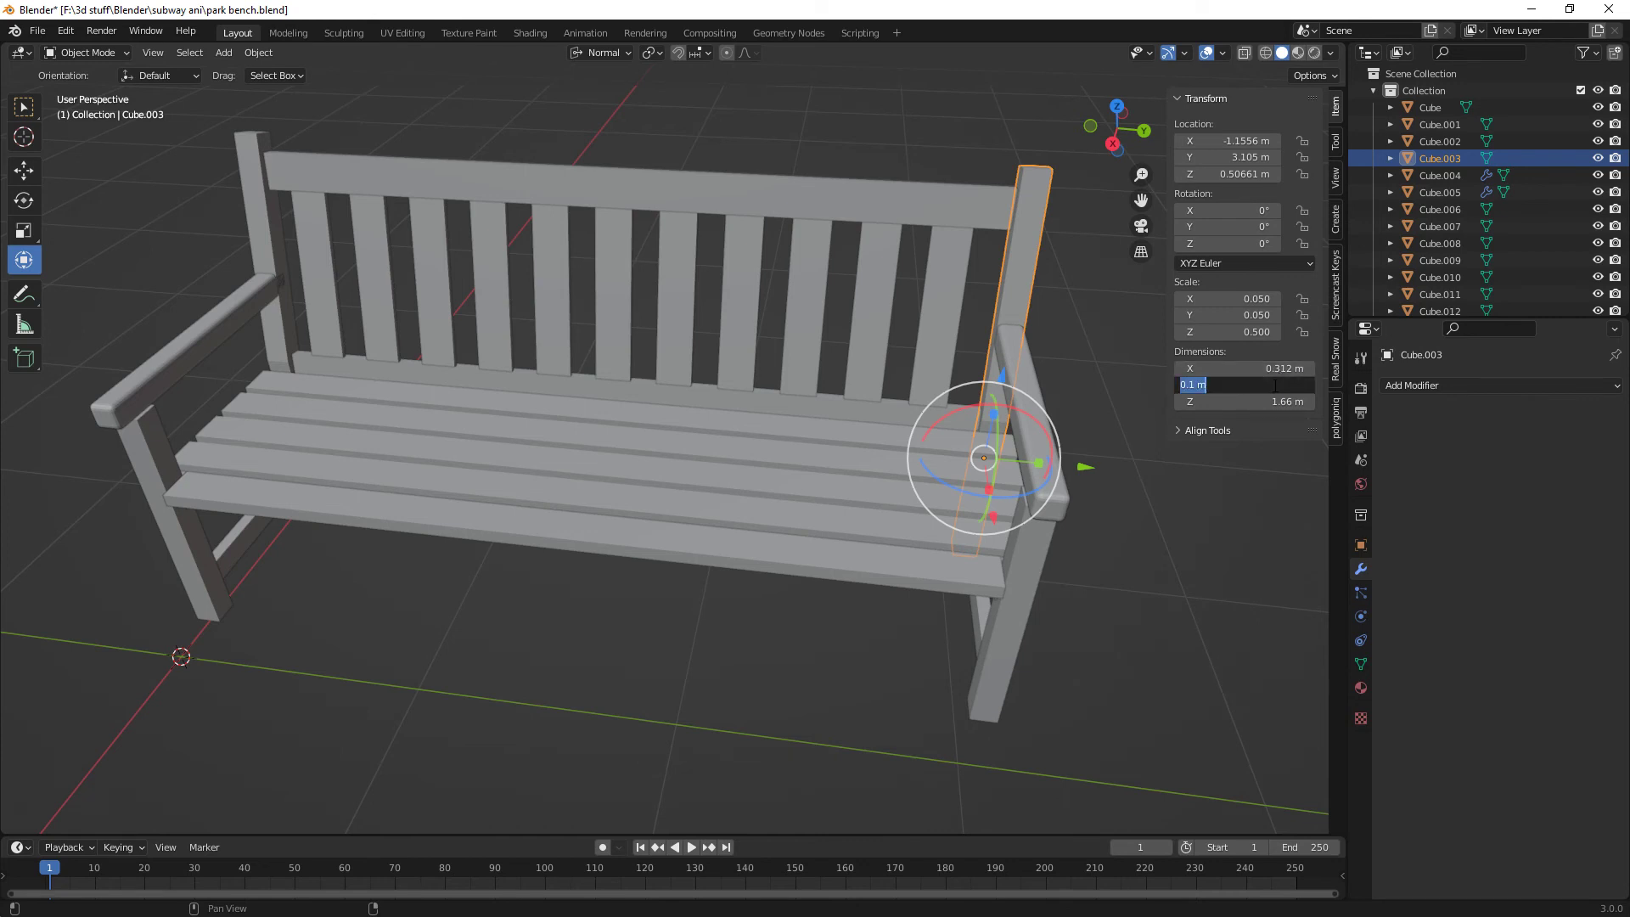
pyautogui.write('0.5')
pyautogui.press('Return')
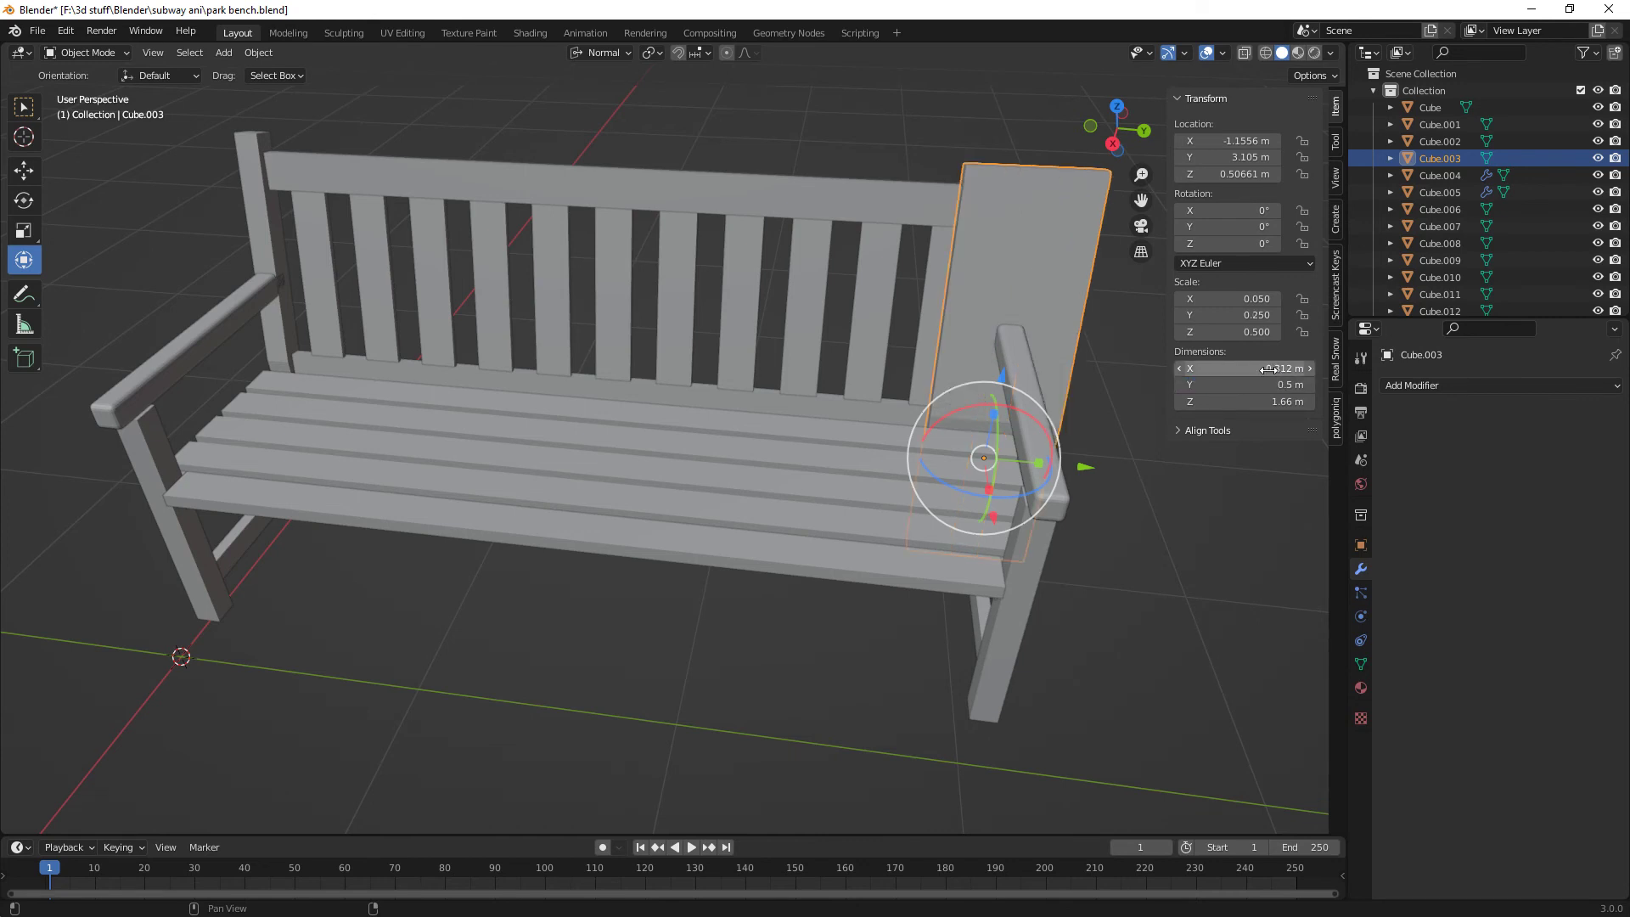
pyautogui.click(1284, 385)
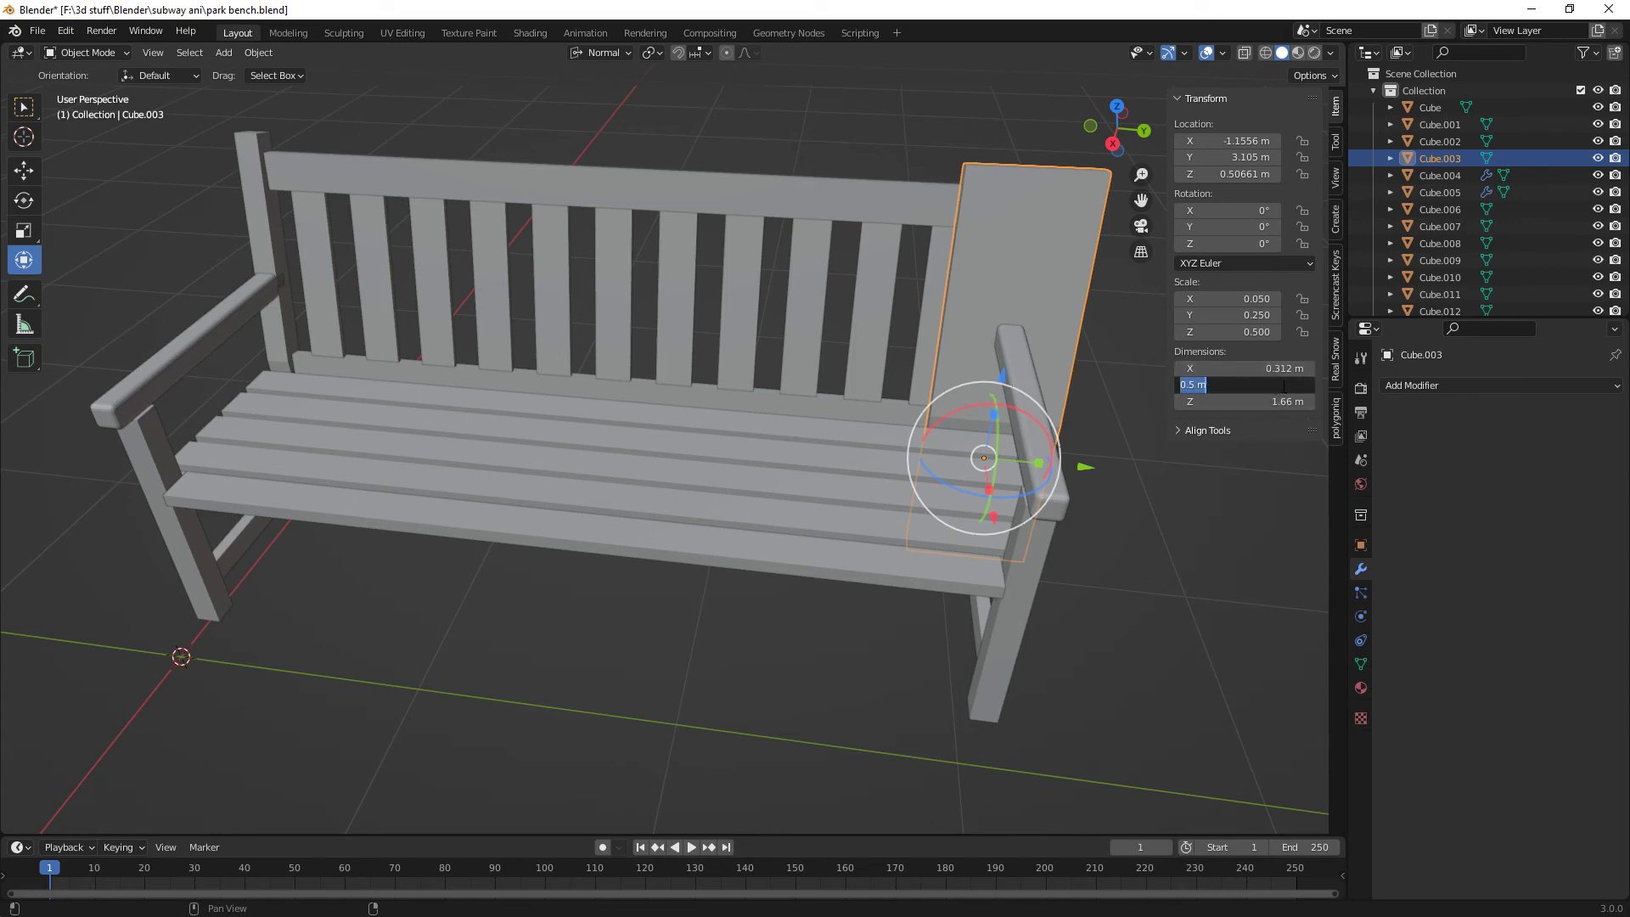
pyautogui.write('0.2')
pyautogui.press('Return')
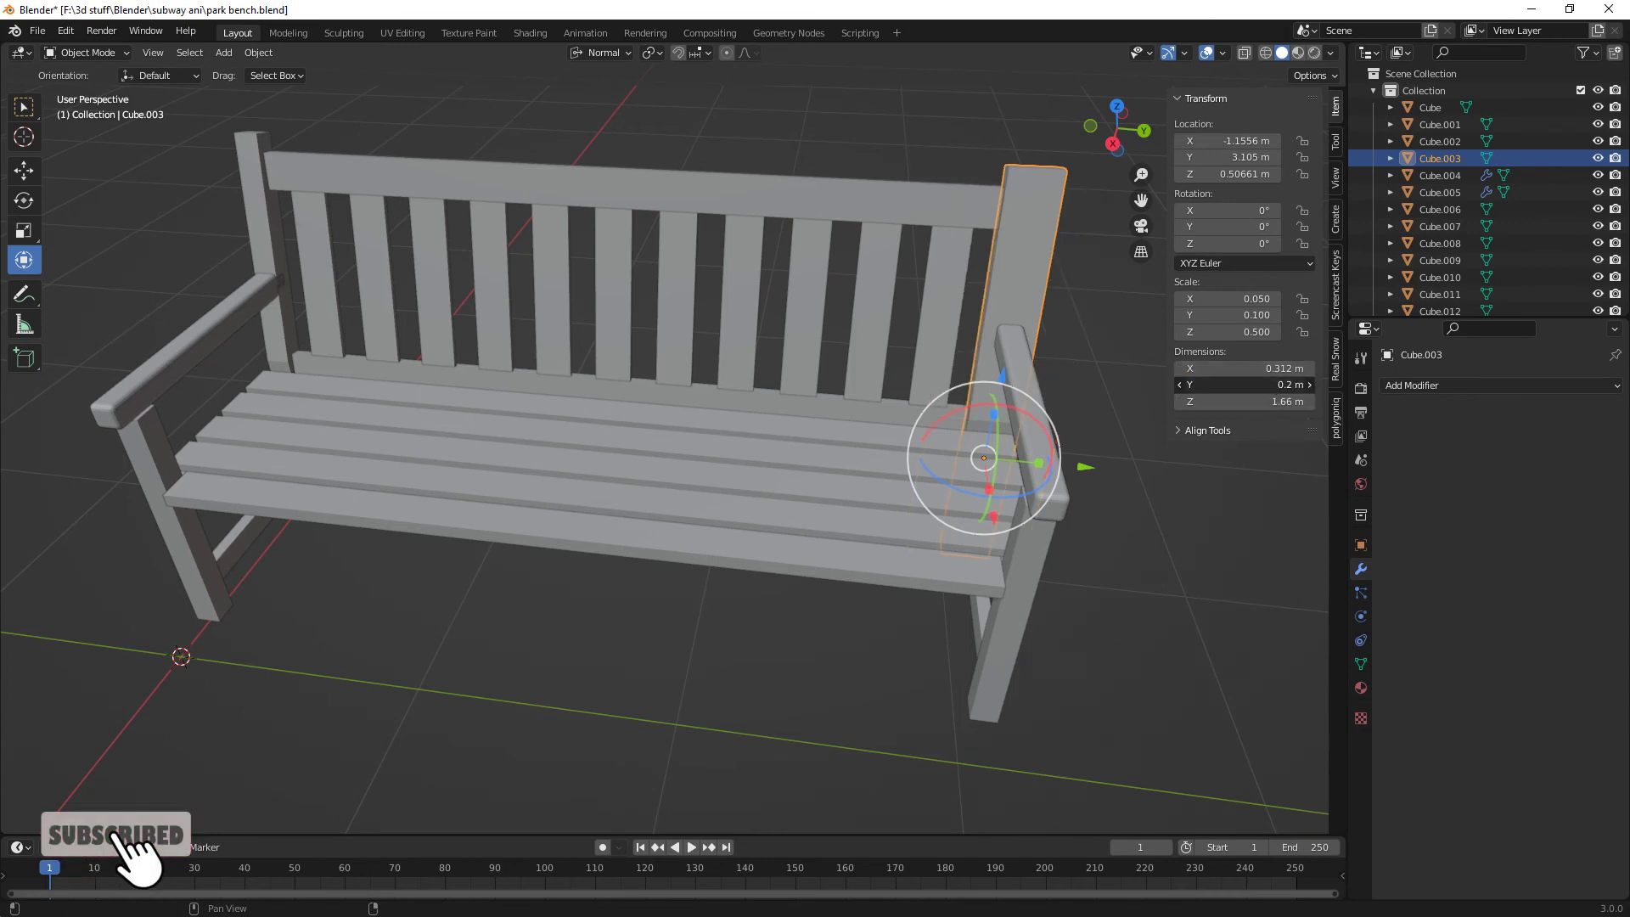
# - Narrow the selected rear post, trying a Y dimension of 0.15 m and settling on 0.11 m
pyautogui.click(1280, 385)
pyautogui.write('0.15')
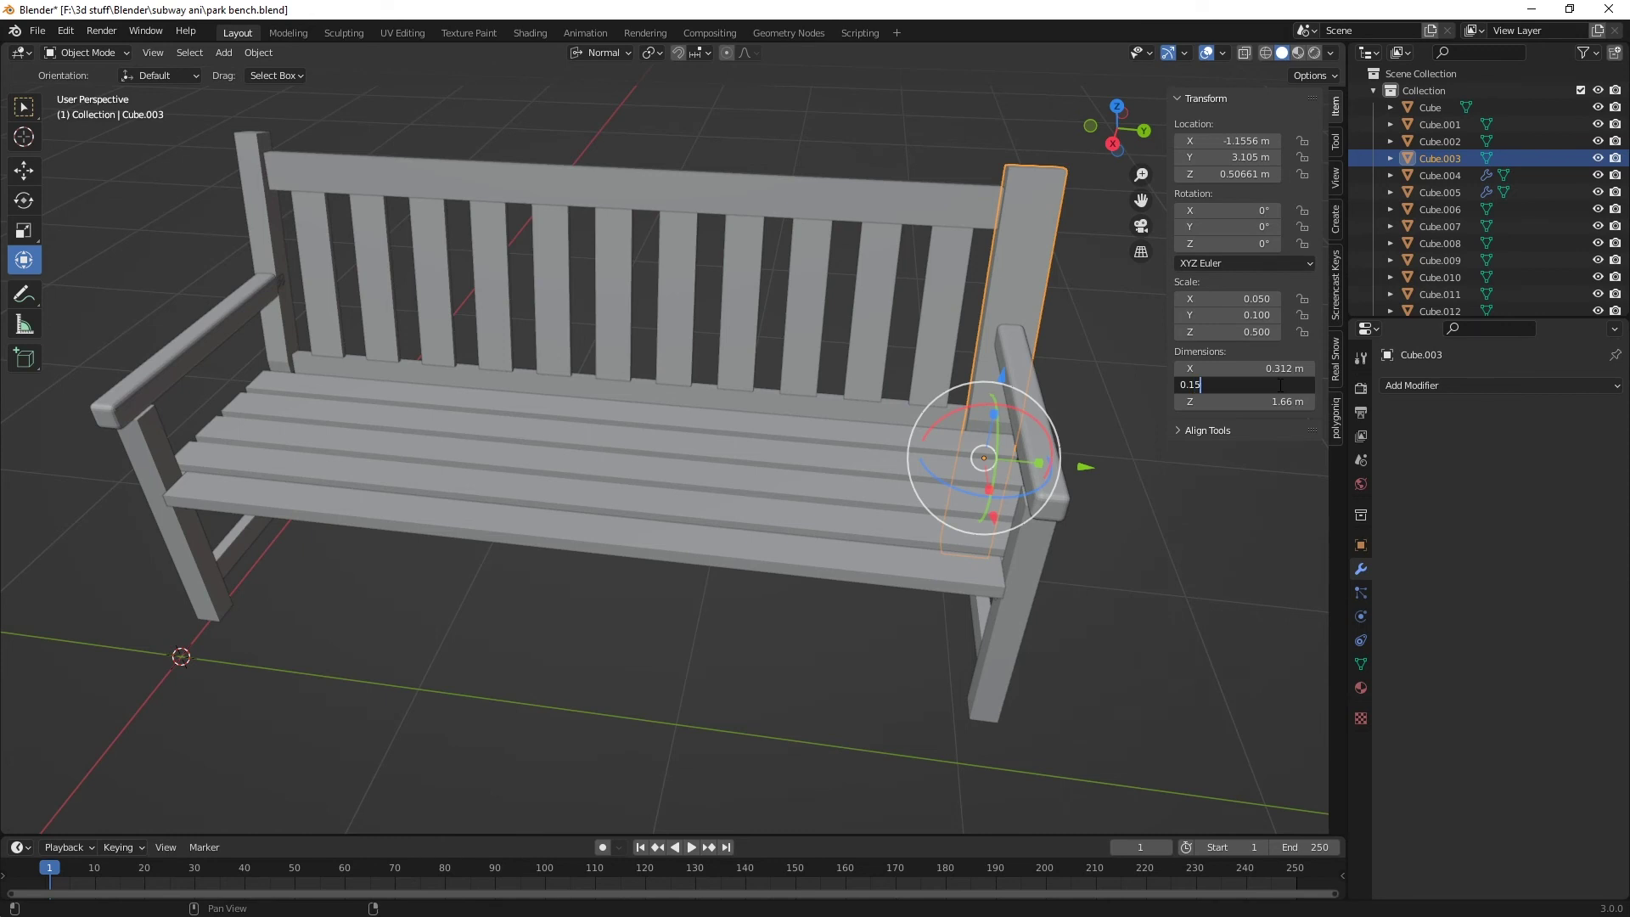
pyautogui.press('Return')
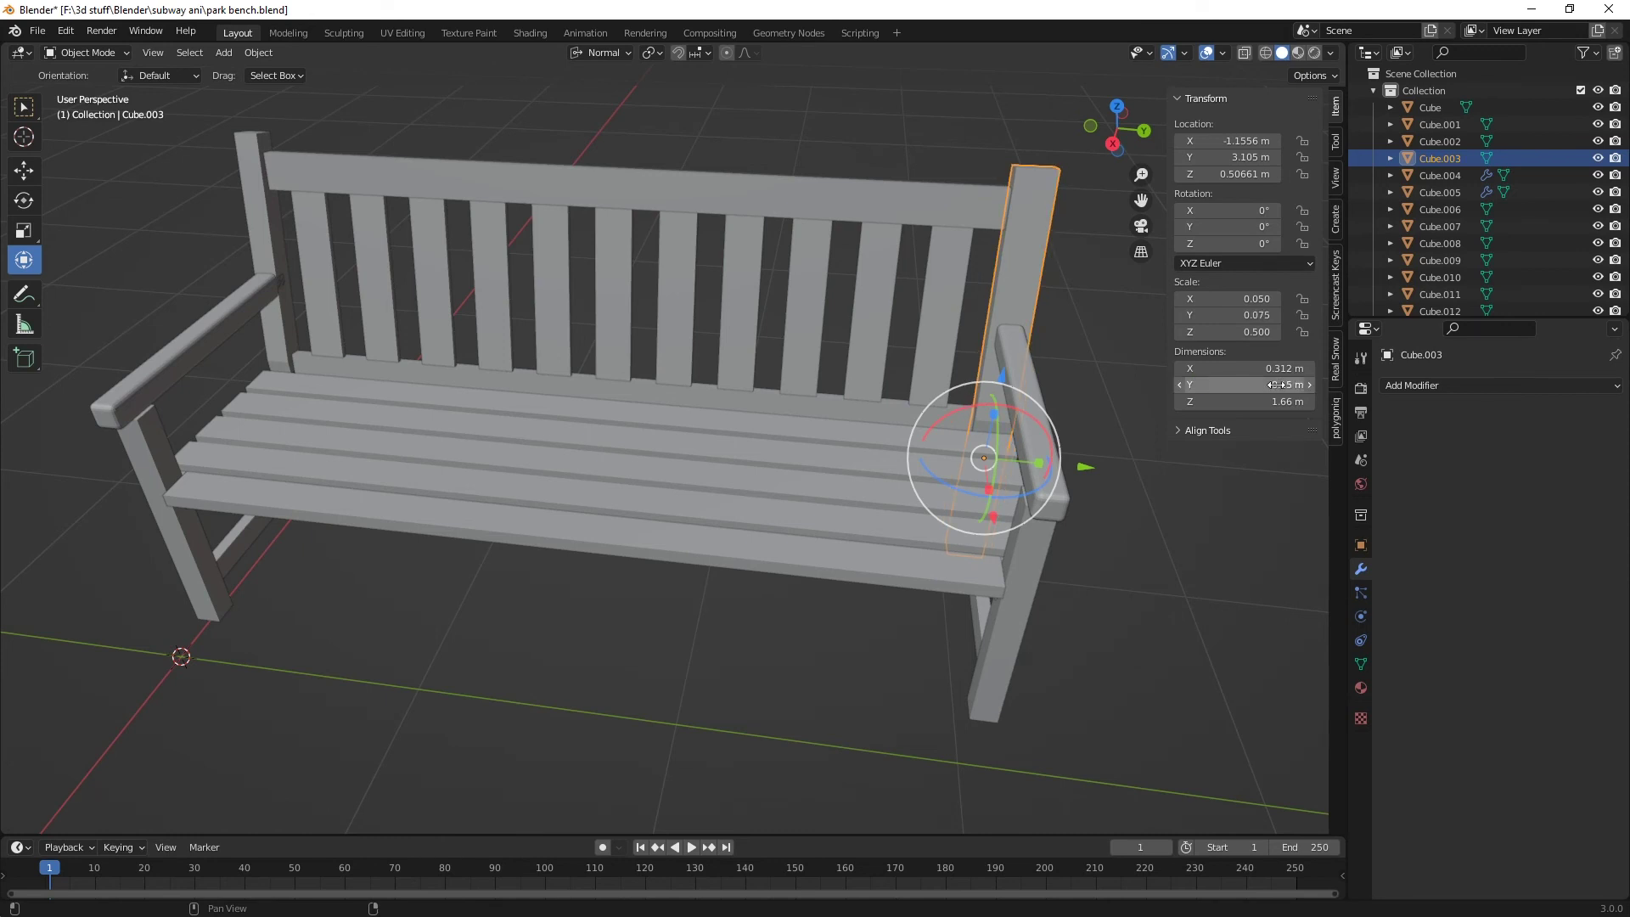
pyautogui.click(1275, 385)
pyautogui.write('0.11')
pyautogui.press('Return')
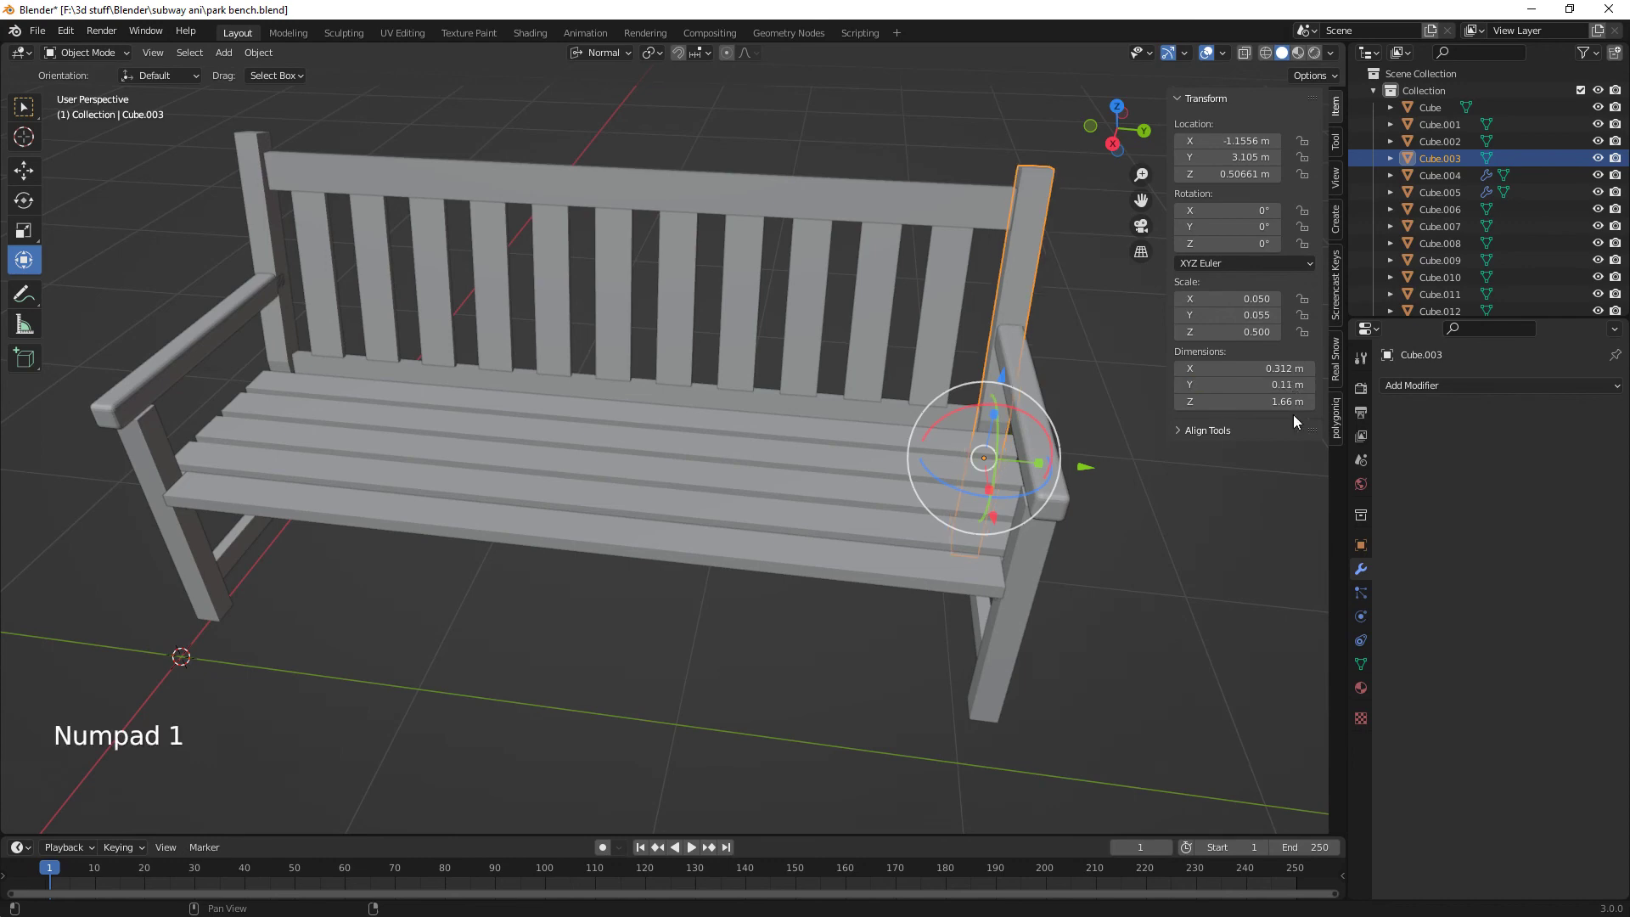
# - Set the Y dimension of the opposite rear post, at Y 0, to 0.11 m as well
pyautogui.moveTo(1124, 425); pyautogui.dragTo(1104, 459, button='middle')
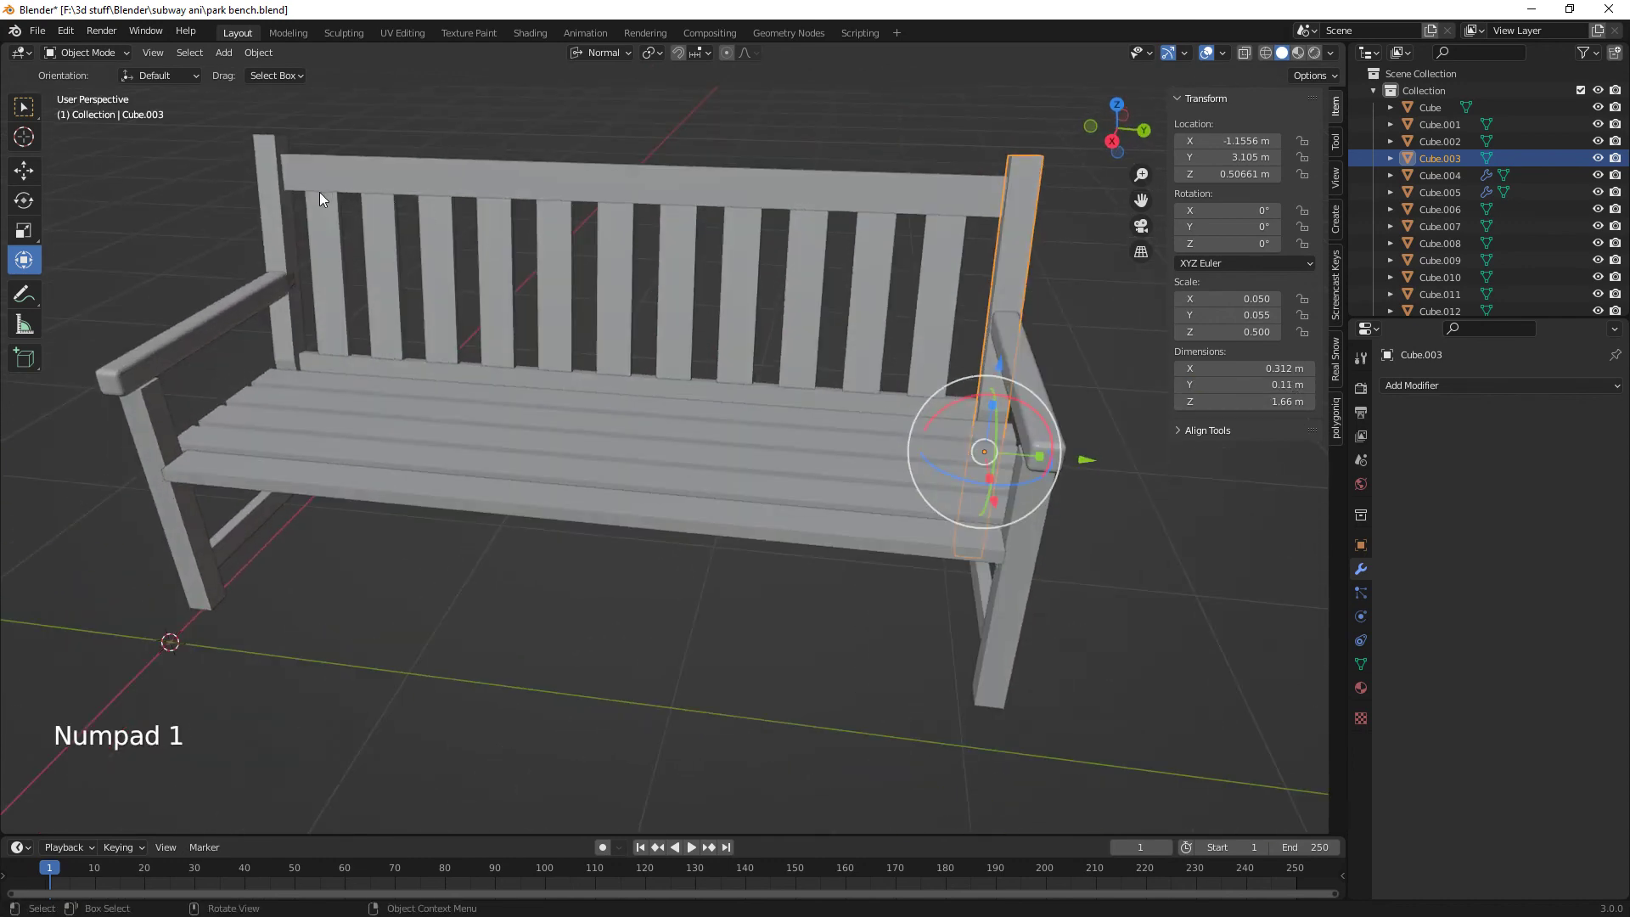
pyautogui.click(277, 219)
pyautogui.click(1282, 384)
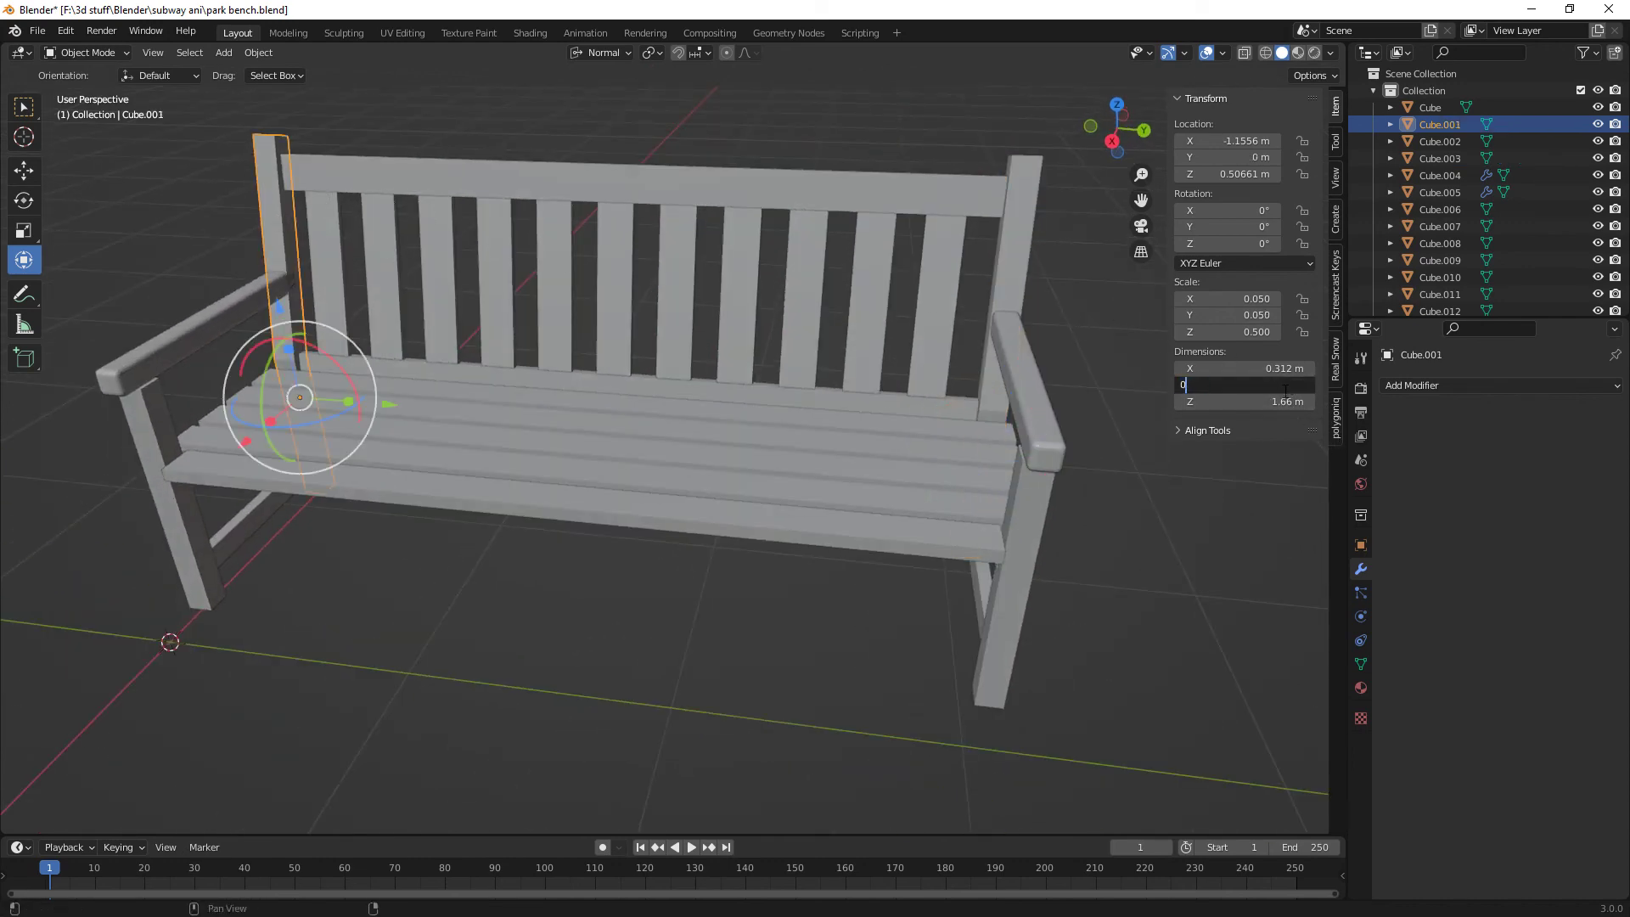
pyautogui.write('0.11')
pyautogui.press('Return')
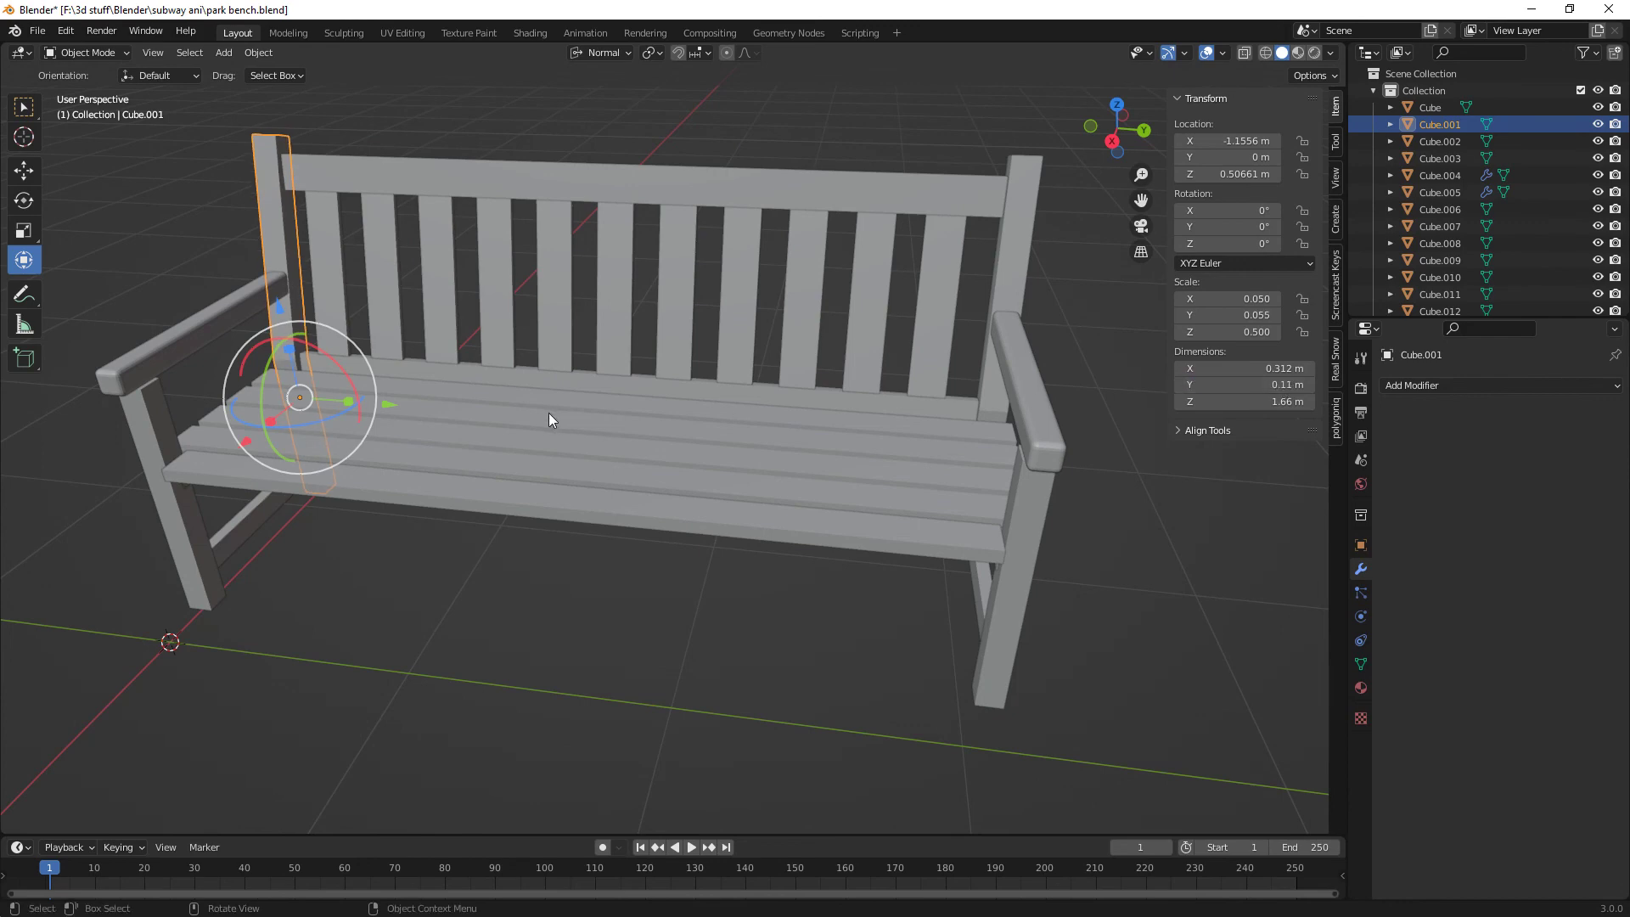
# - Check the bench from several sides and save the park bench.blend file
pyautogui.moveTo(963, 400); pyautogui.dragTo(1010, 423, button='middle')
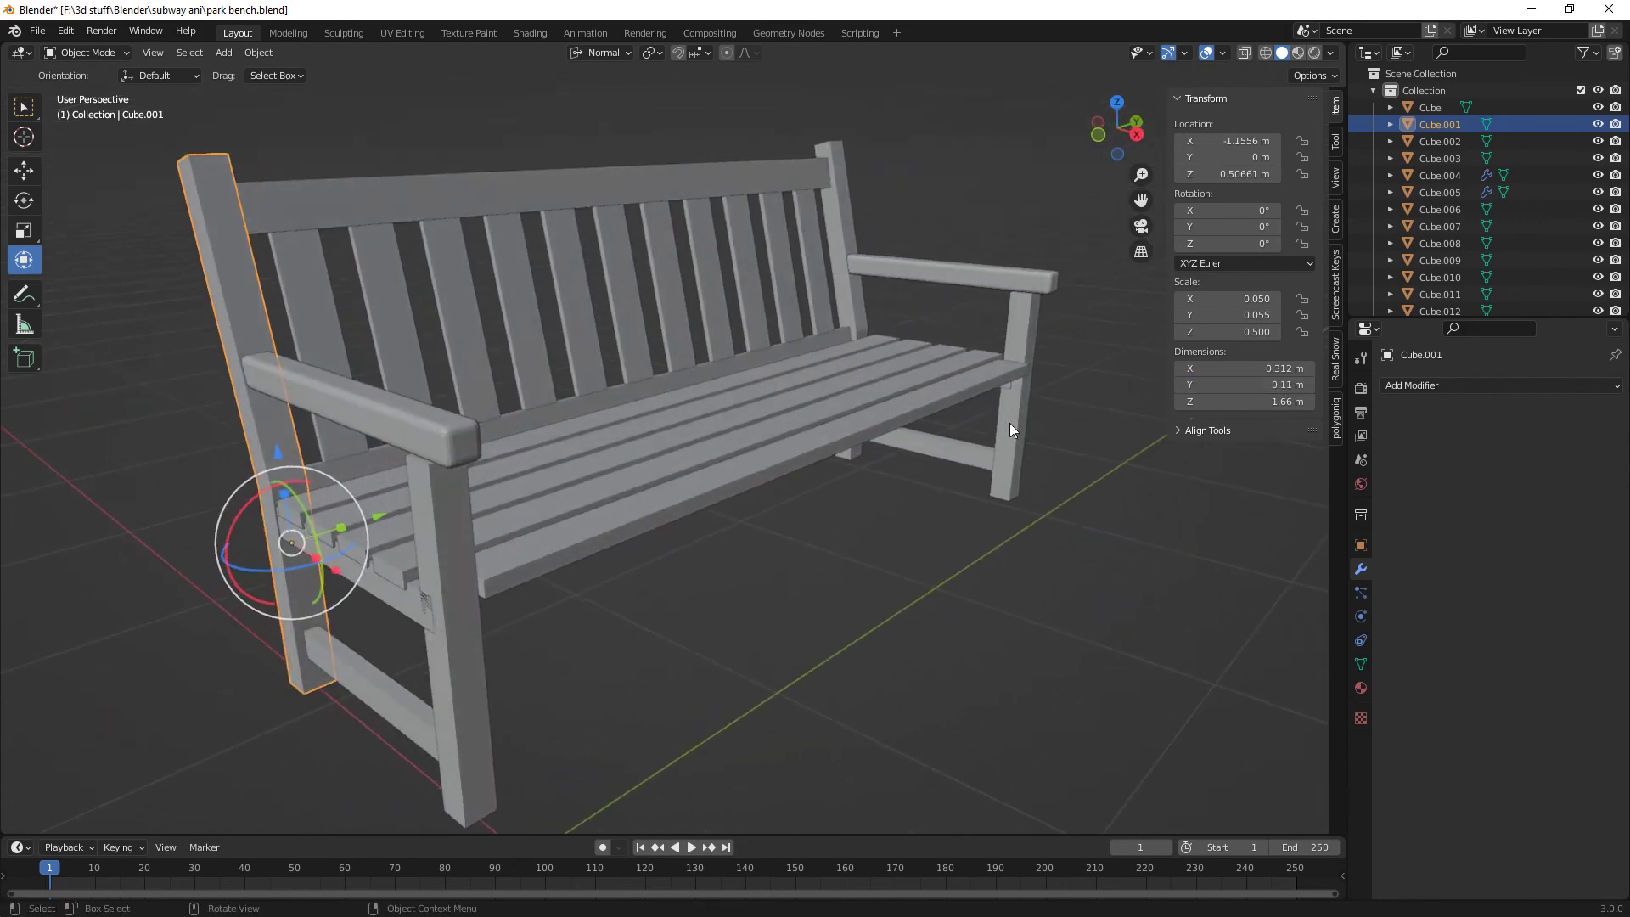
pyautogui.moveTo(942, 553); pyautogui.dragTo(673, 538, button='middle')
pyautogui.scroll(2, 673, 540)
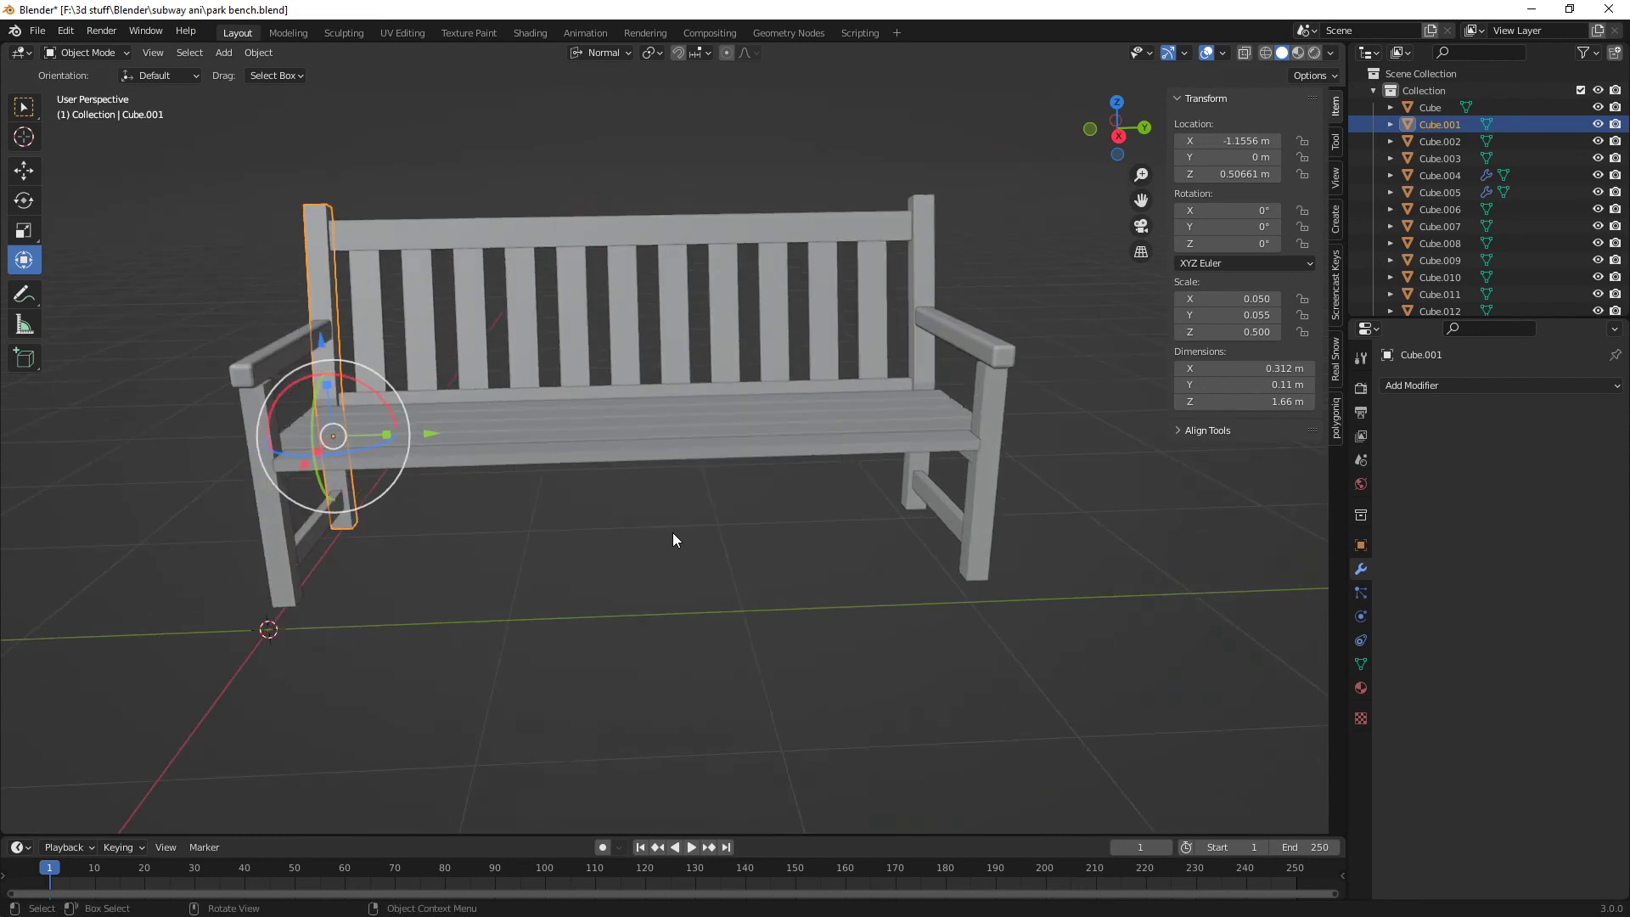
pyautogui.click(38, 30)
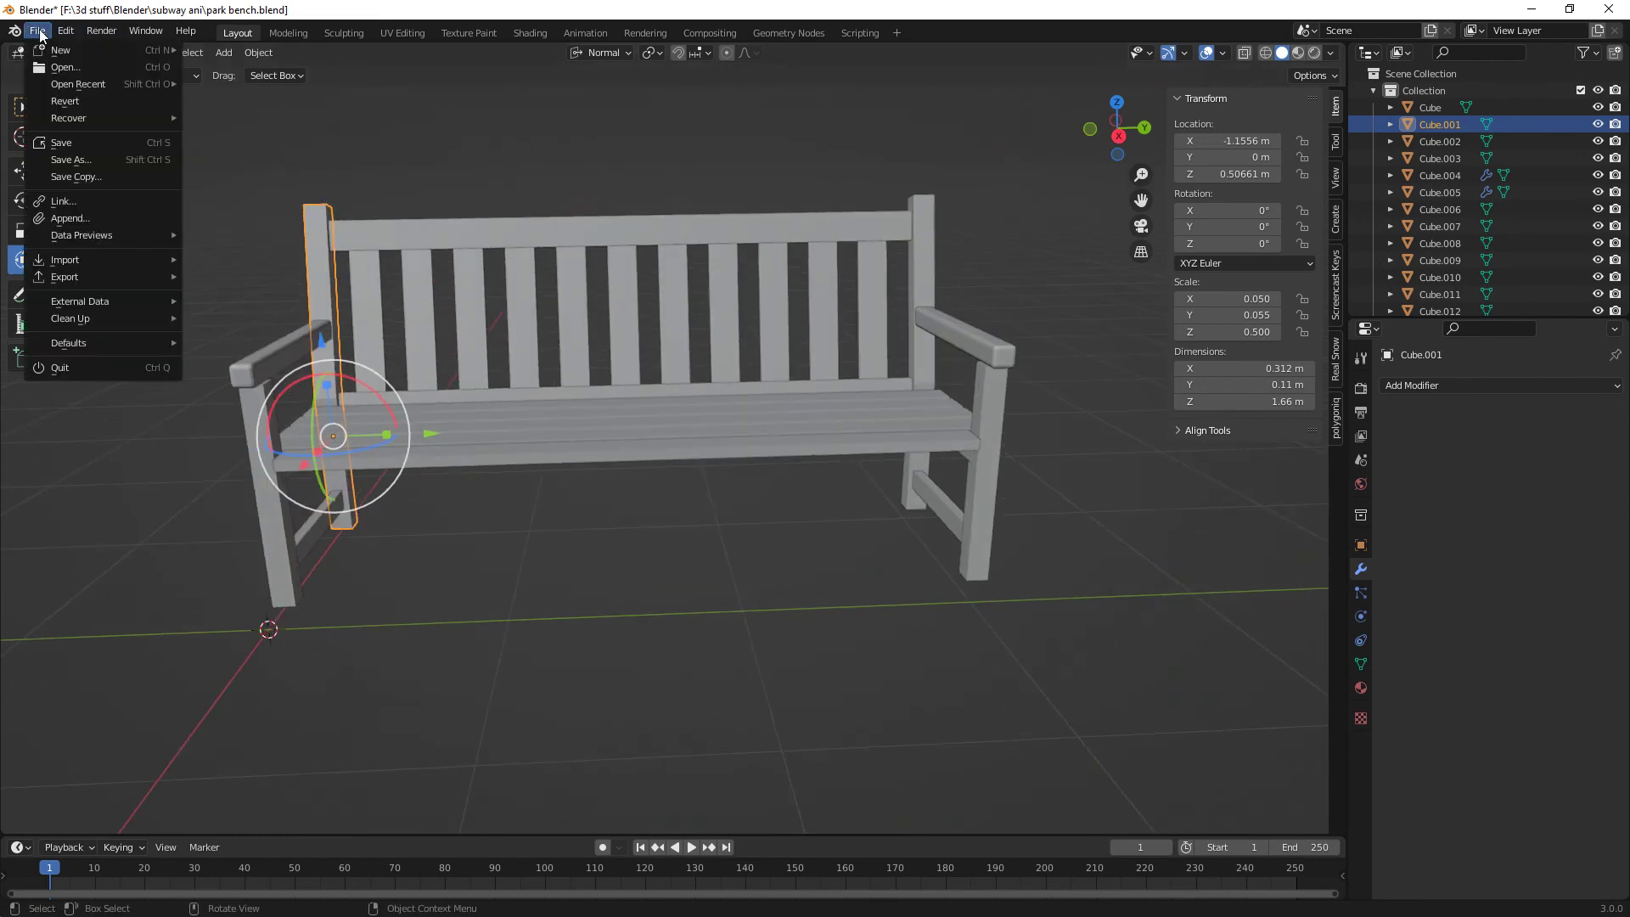
pyautogui.click(85, 155)
# - Add the rear post farther along Y to the selection and apply location, rotation and scale to both rear posts
pyautogui.moveTo(664, 567); pyautogui.dragTo(565, 567, button='middle')
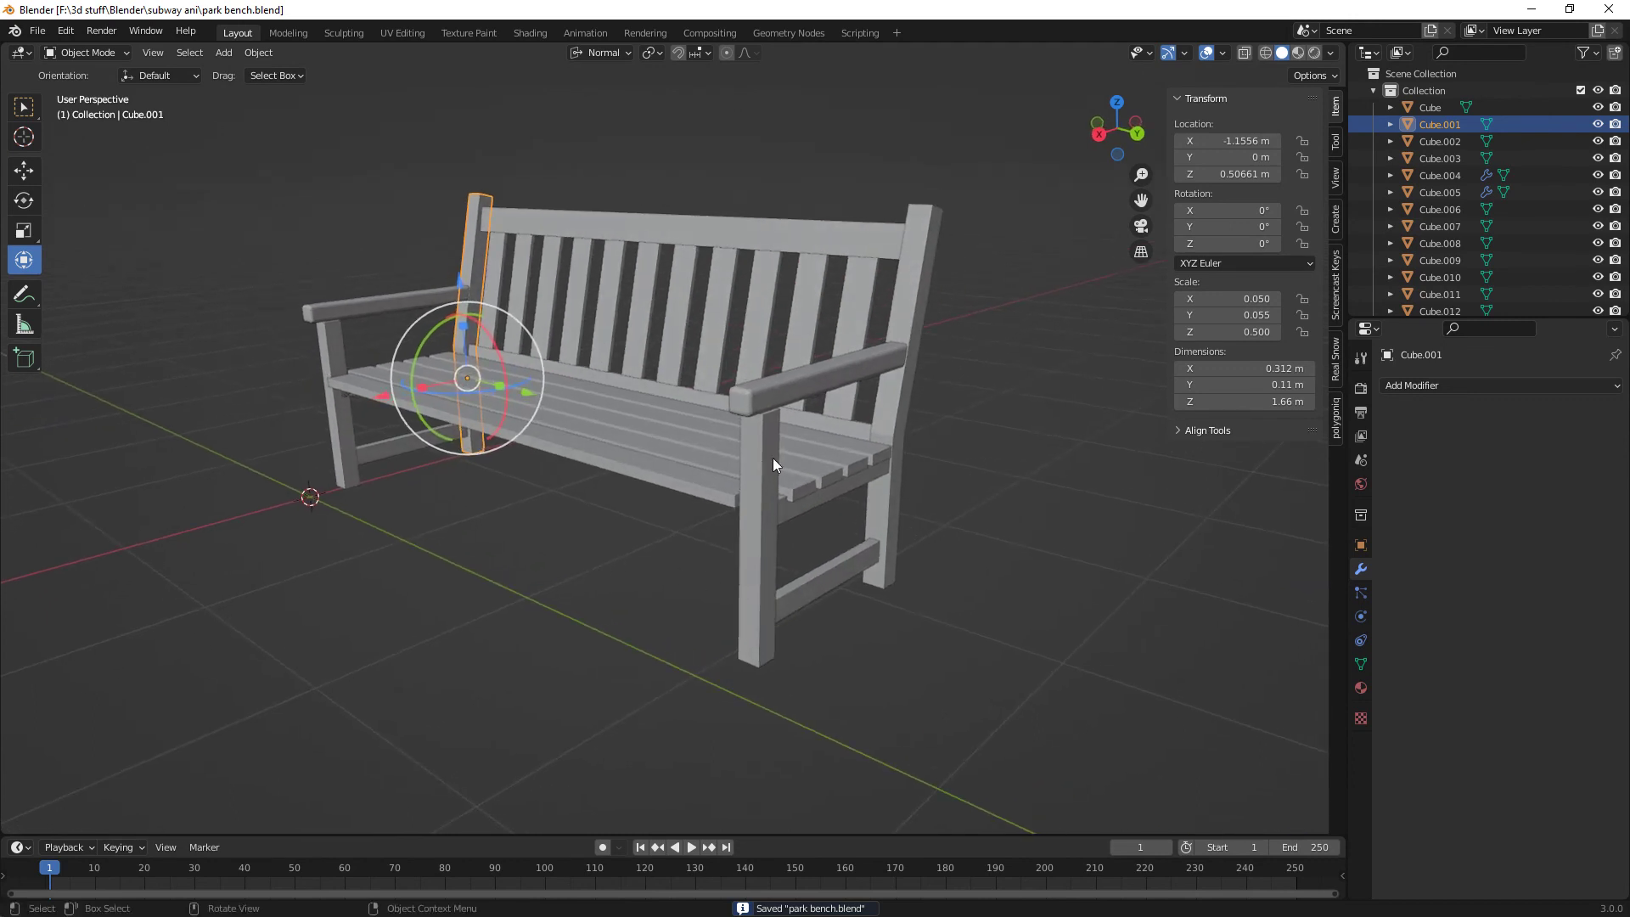
pyautogui.moveTo(772, 457); pyautogui.dragTo(812, 526, button='middle')
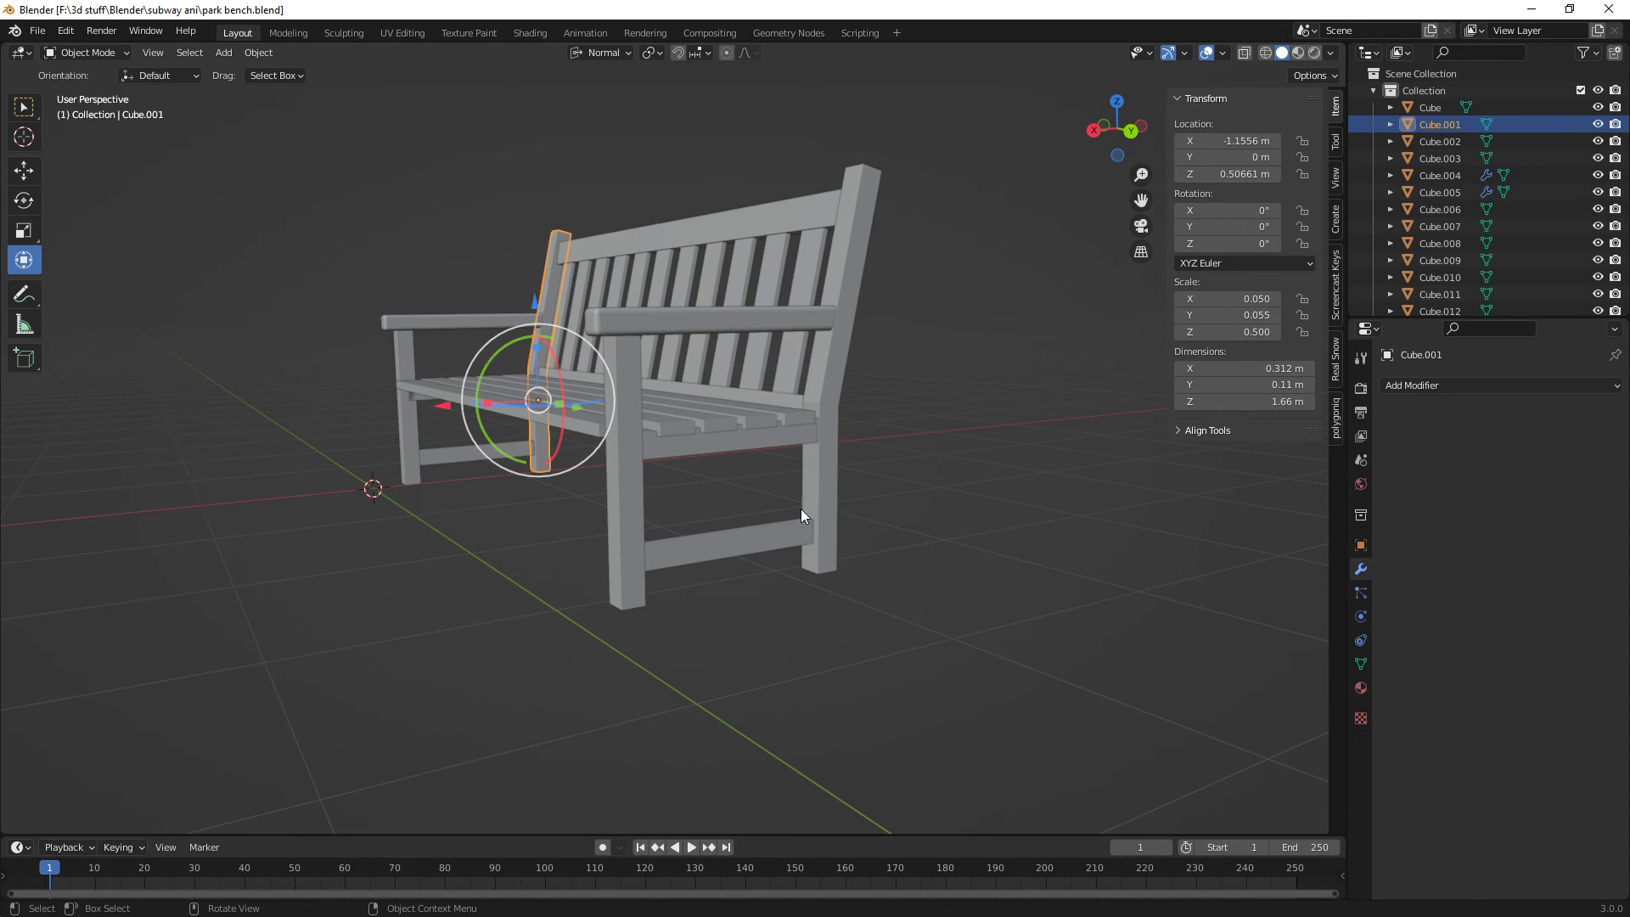
pyautogui.moveTo(921, 452); pyautogui.dragTo(840, 417, button='middle')
pyautogui.keyDown('shift'); pyautogui.click(805, 342); pyautogui.keyUp('shift')
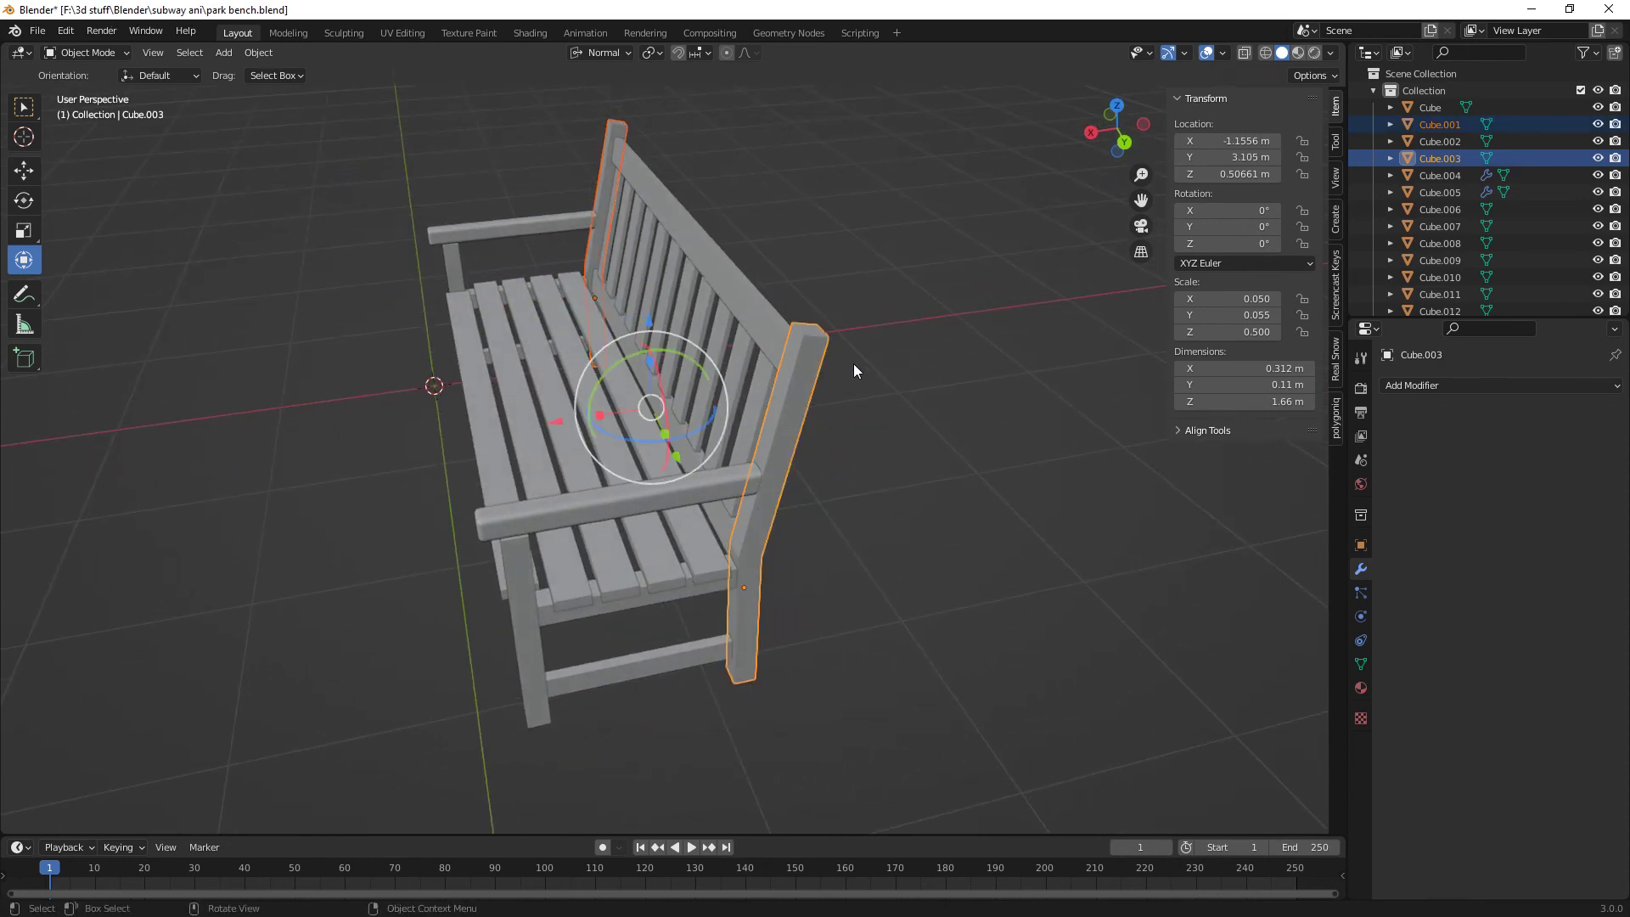
pyautogui.hotkey('ctrl', 'a')
pyautogui.click(625, 242)
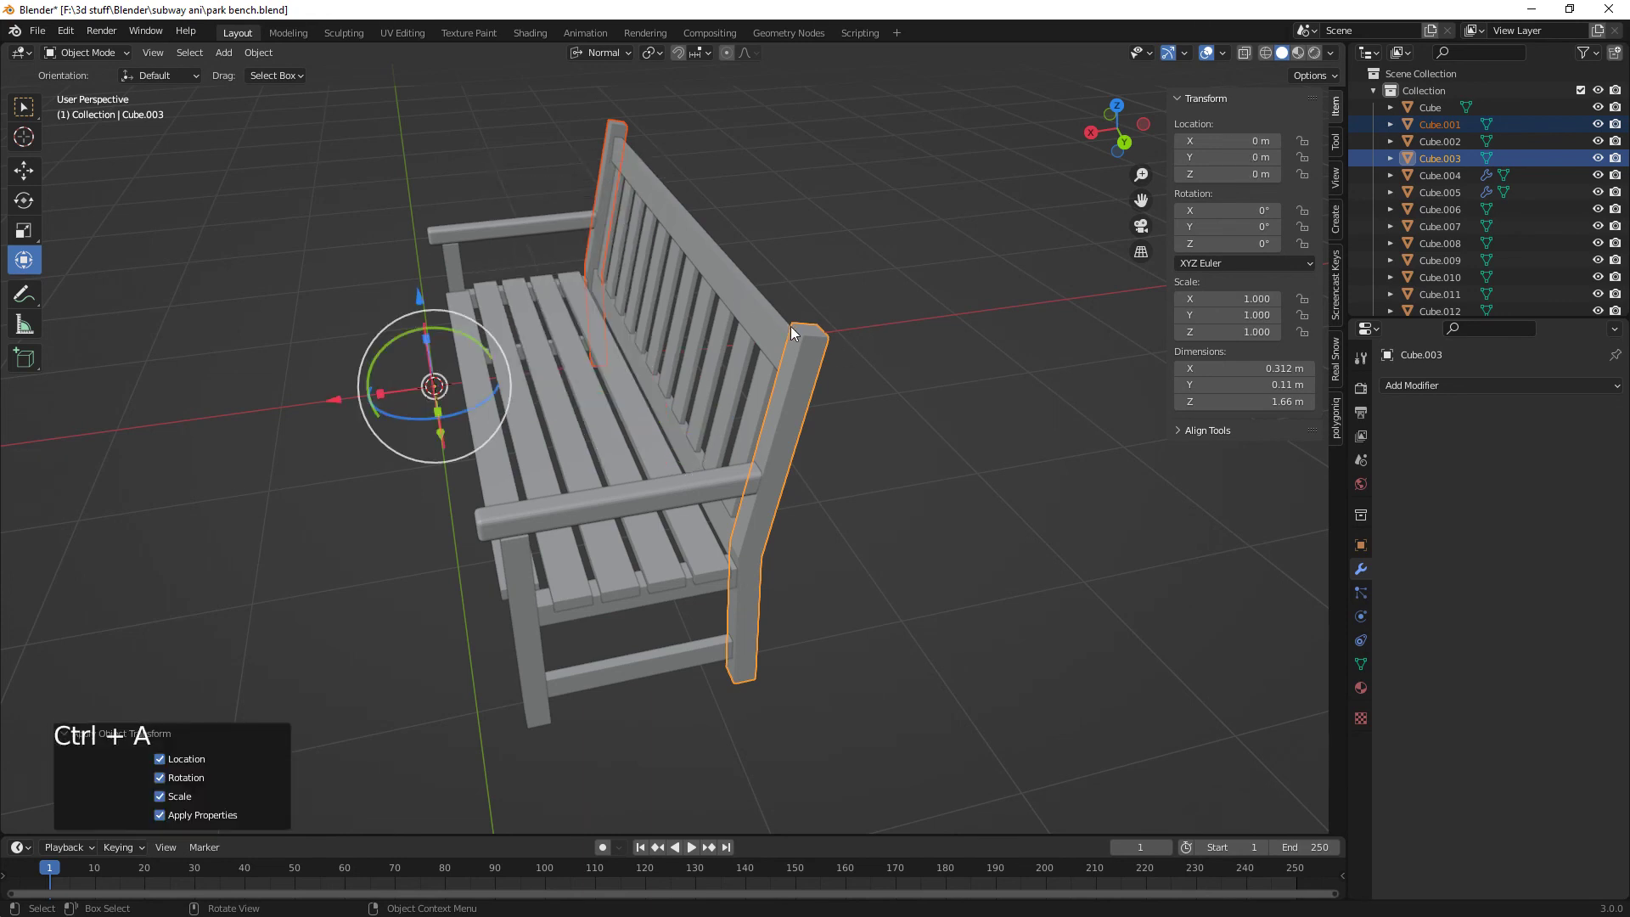
# - In Edit Mode, select the front and back edges of the top face on both rear posts
pyautogui.press('Tab')
pyautogui.click(803, 331)
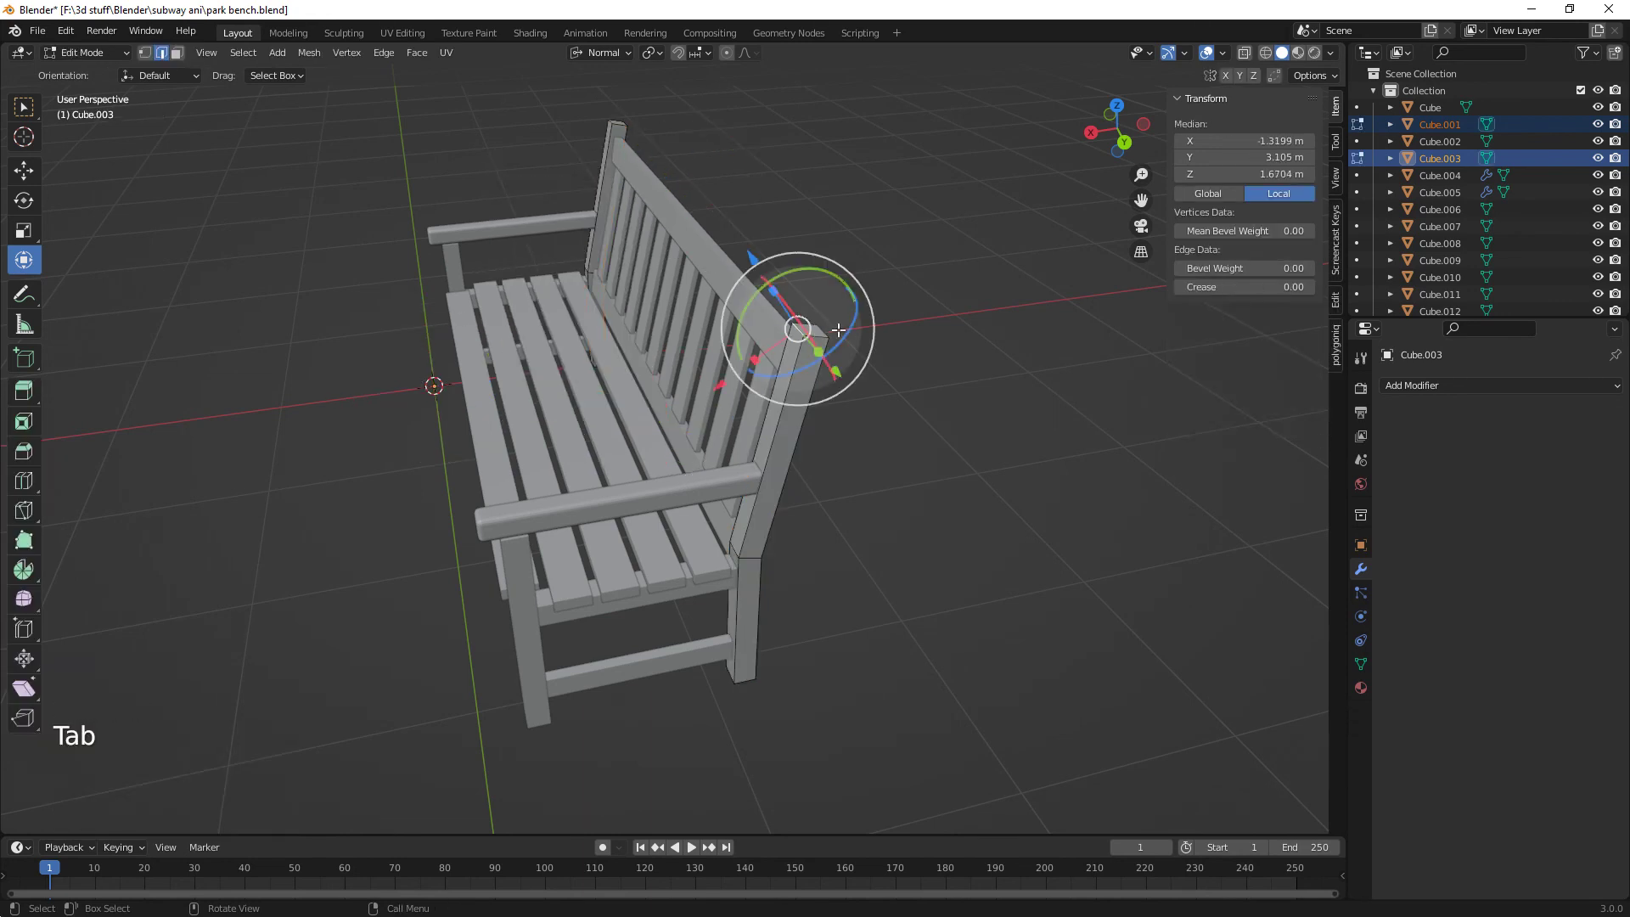
pyautogui.keyDown('shift'); pyautogui.click(837, 331); pyautogui.keyUp('shift')
pyautogui.moveTo(837, 331); pyautogui.dragTo(791, 396, button='middle')
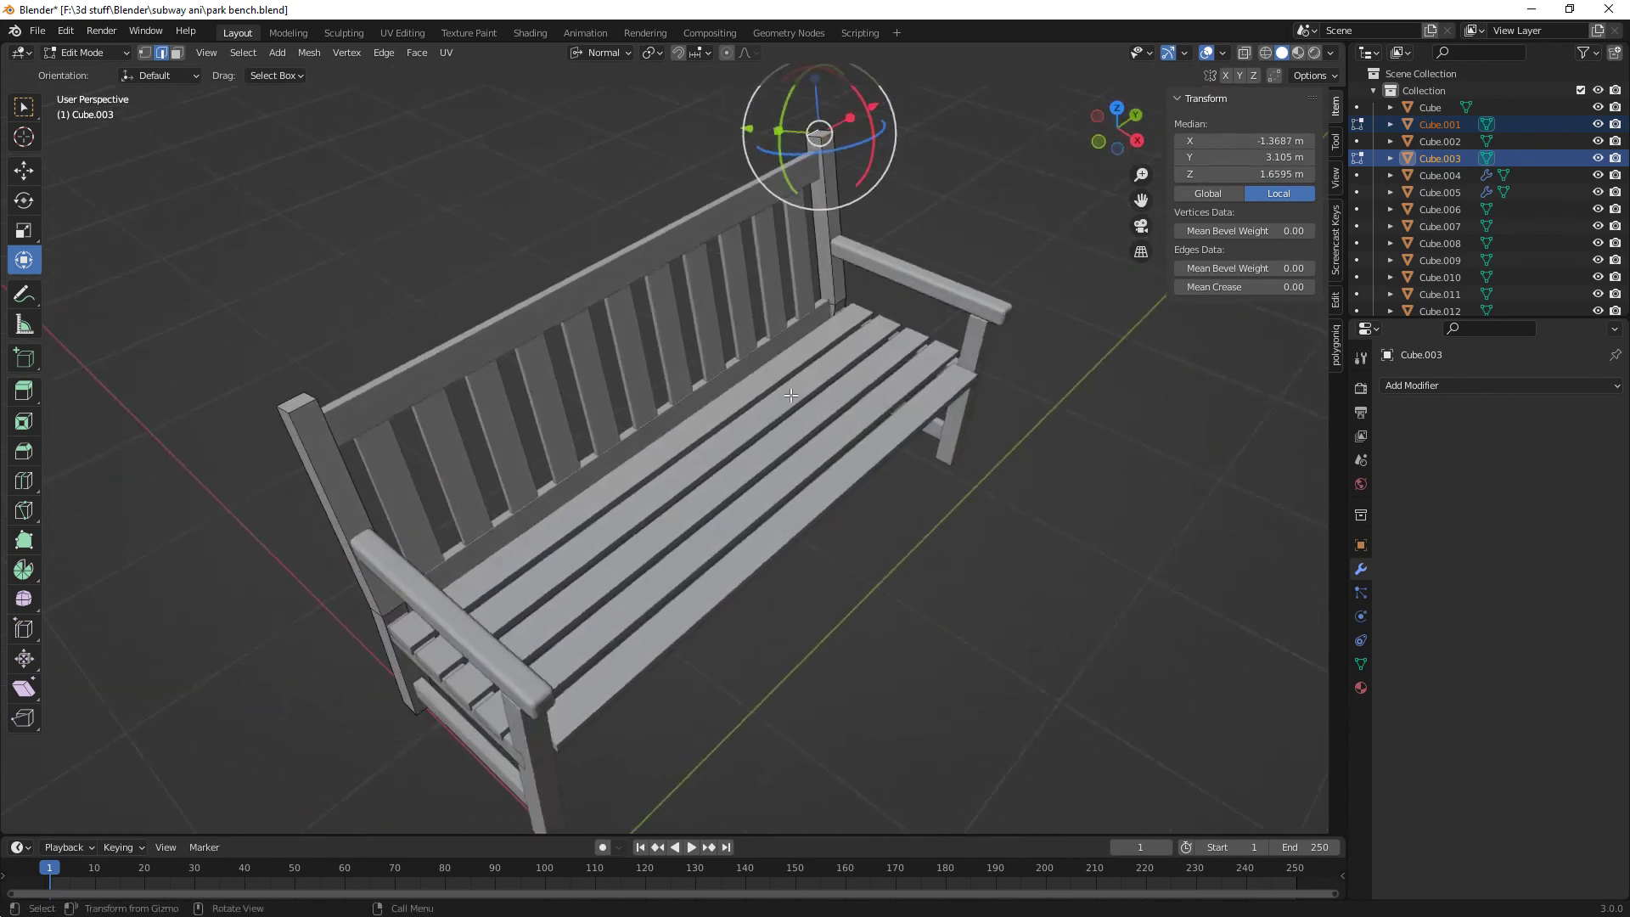
pyautogui.keyDown('shift'); pyautogui.click(306, 408); pyautogui.keyUp('shift')
pyautogui.keyDown('shift'); pyautogui.click(297, 400); pyautogui.keyUp('shift')
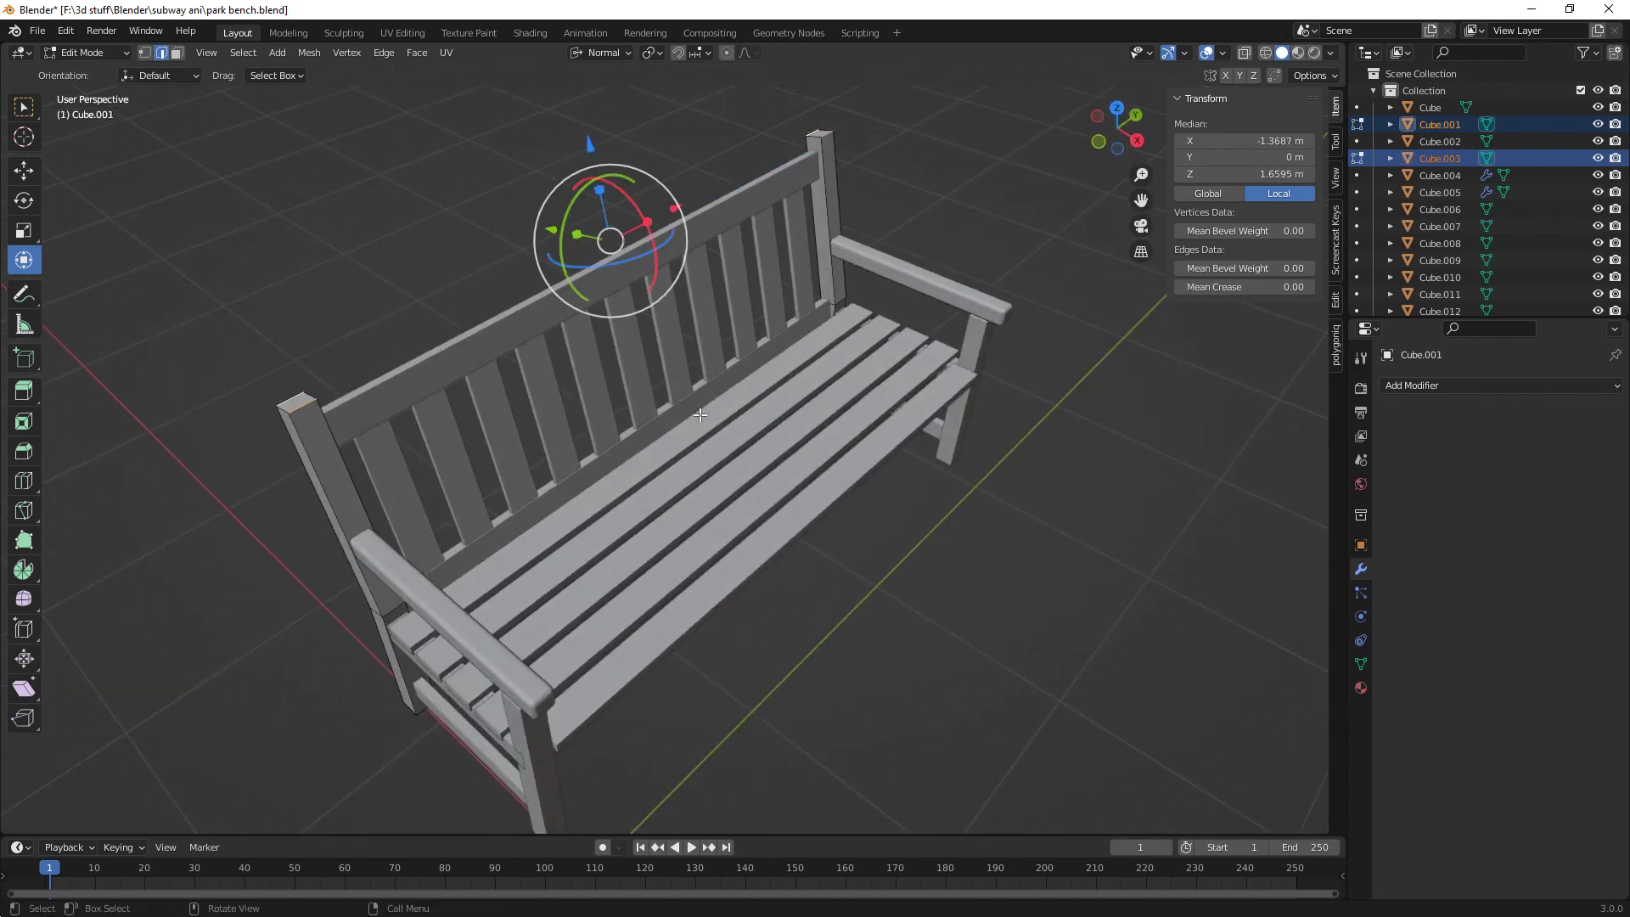
# - Bevel the selected top edges of the posts about 0.04 m wide with 4 segments and return to Object Mode
pyautogui.hotkey('ctrl', 'b')
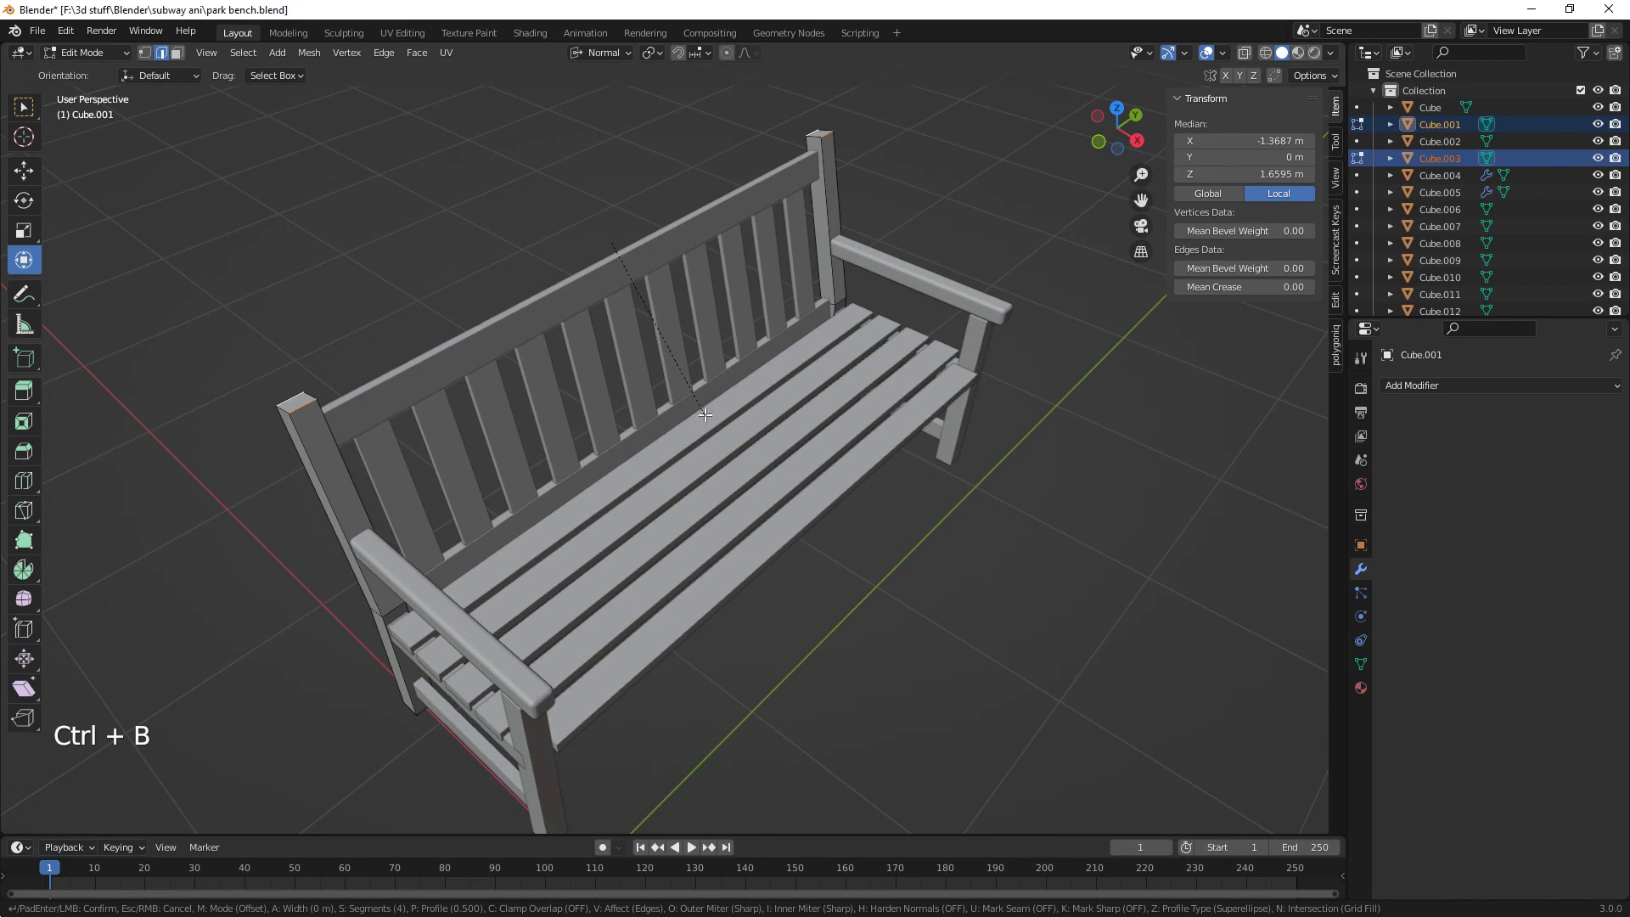
pyautogui.click(711, 421)
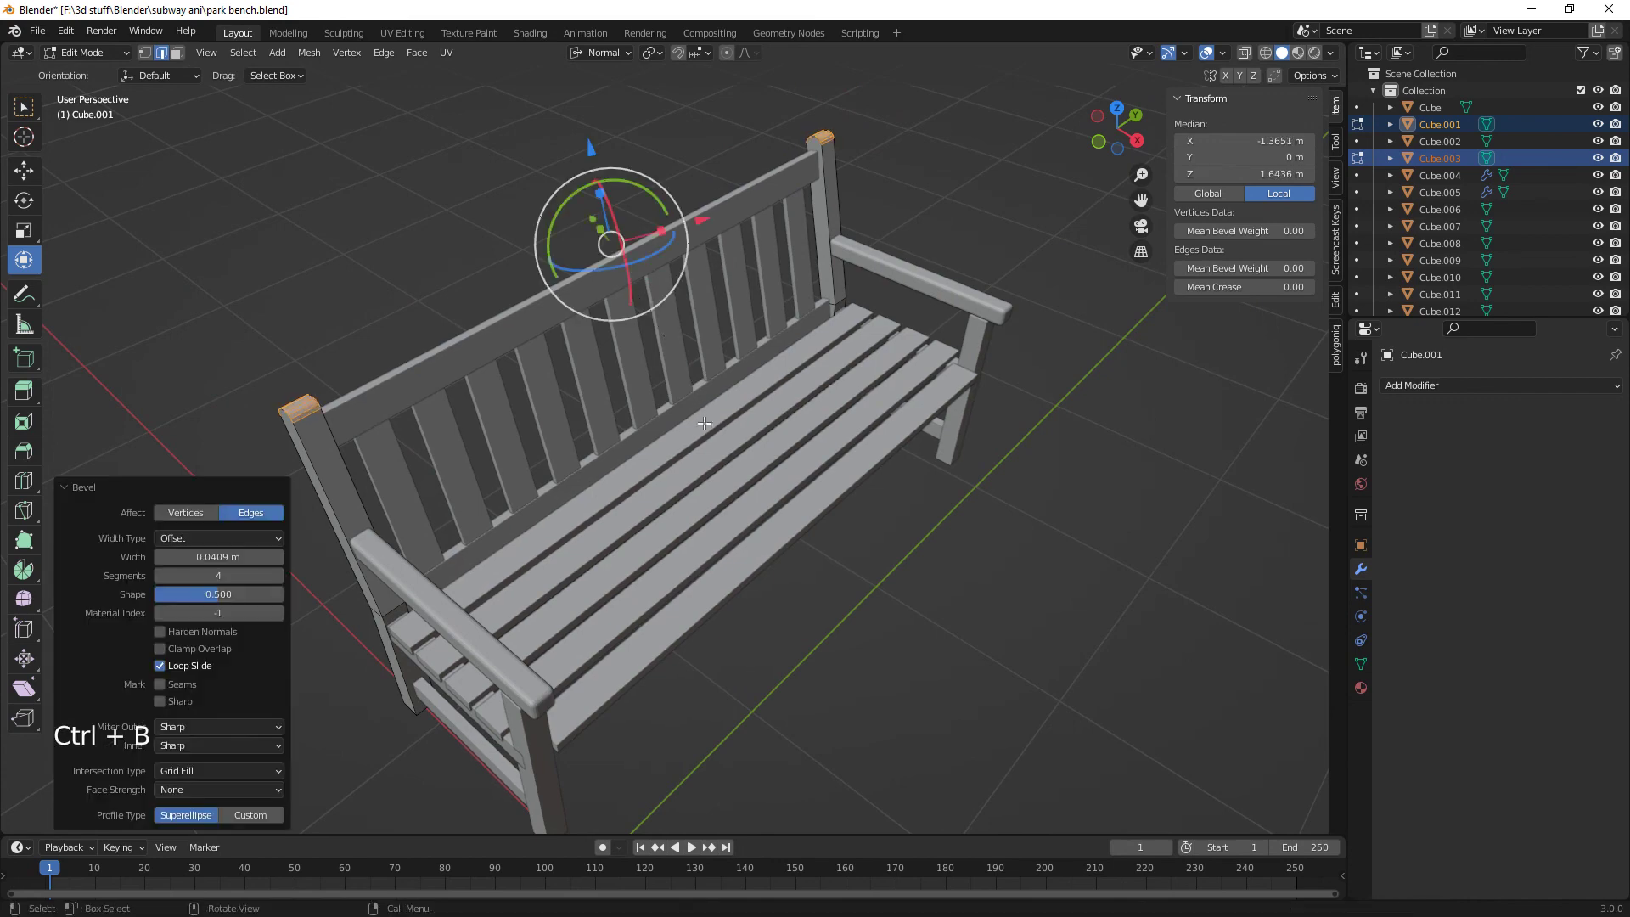
pyautogui.moveTo(711, 421); pyautogui.dragTo(790, 439, button='middle')
pyautogui.press('Tab')
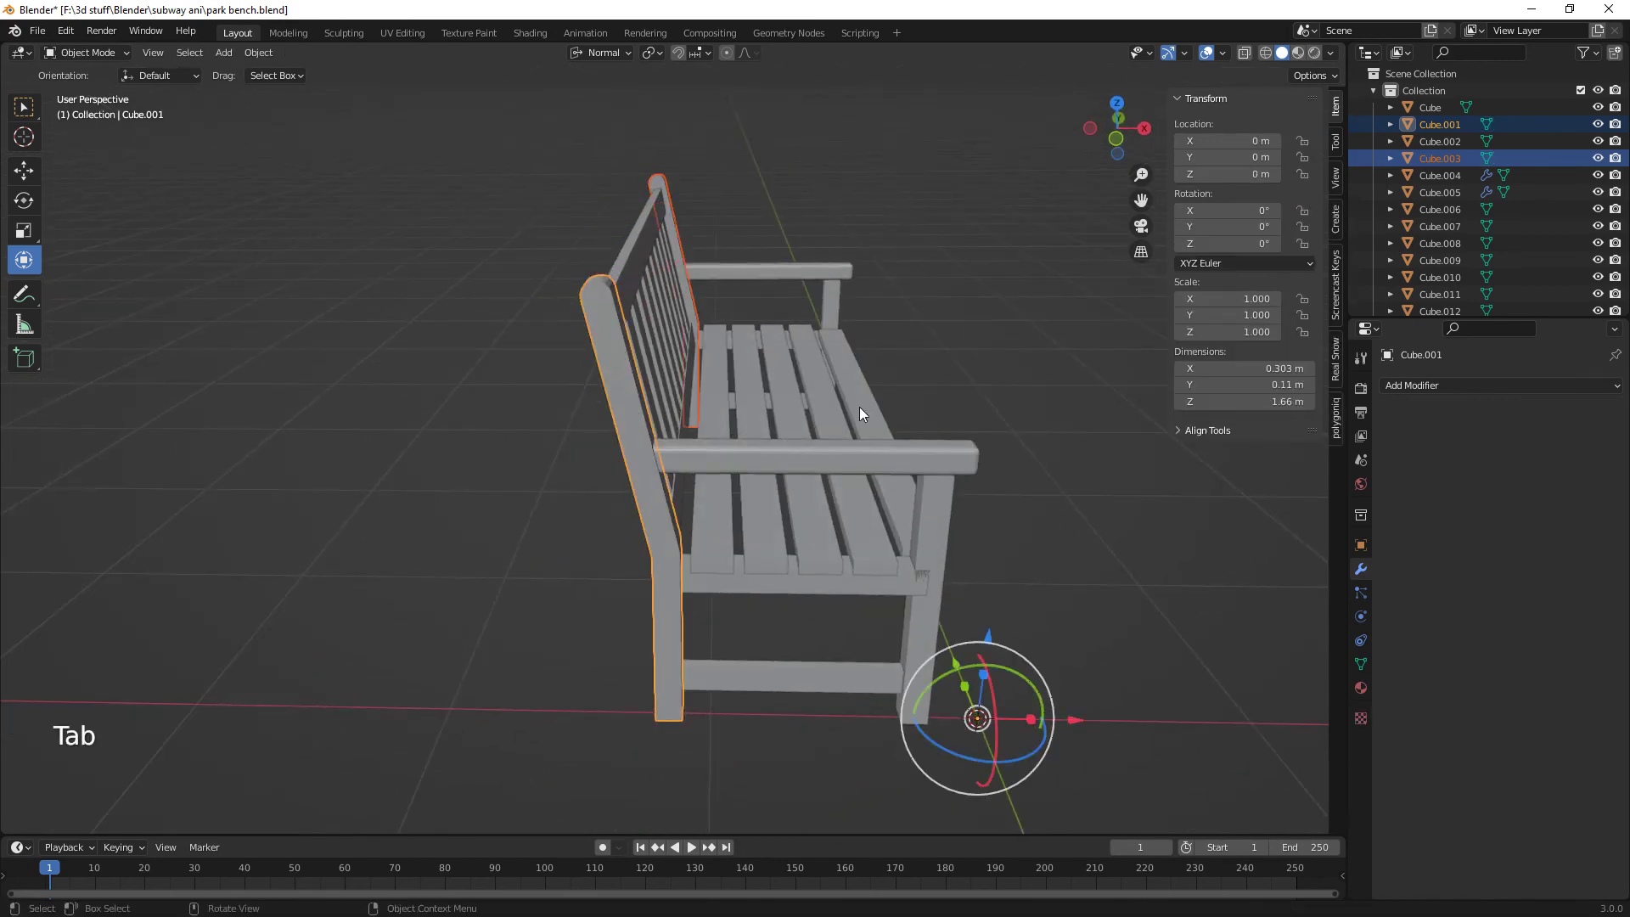
# - Shade both rear posts smooth and enable Auto Smooth at 30° on the active post, nearest the world origin
pyautogui.rightClick(602, 297)
pyautogui.click(603, 297)
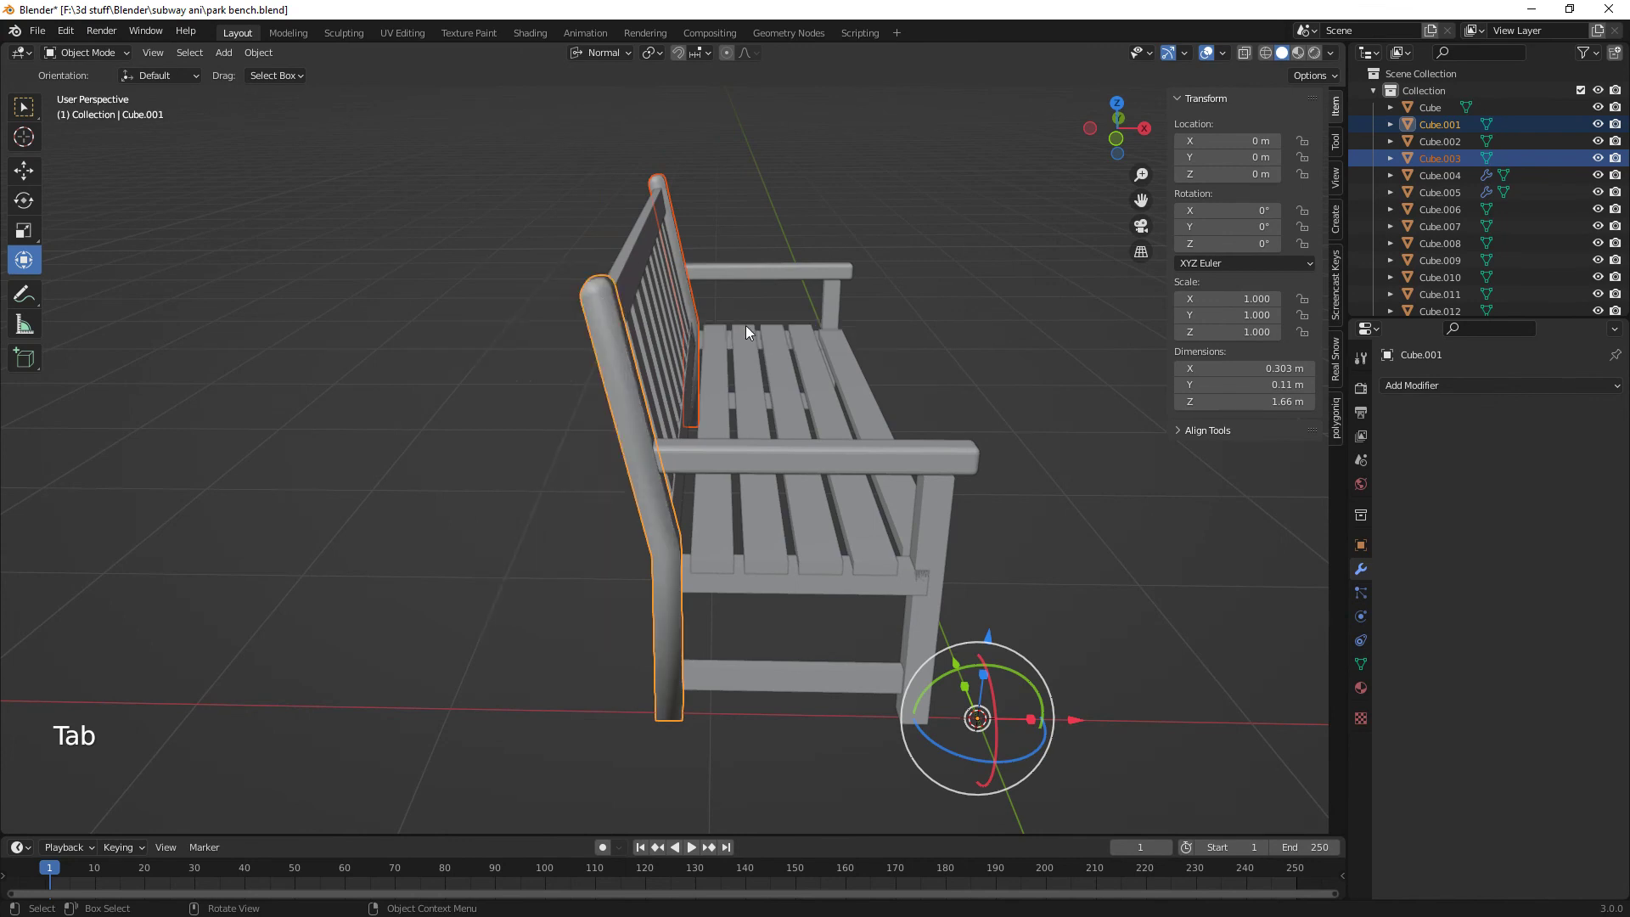
pyautogui.click(1362, 659)
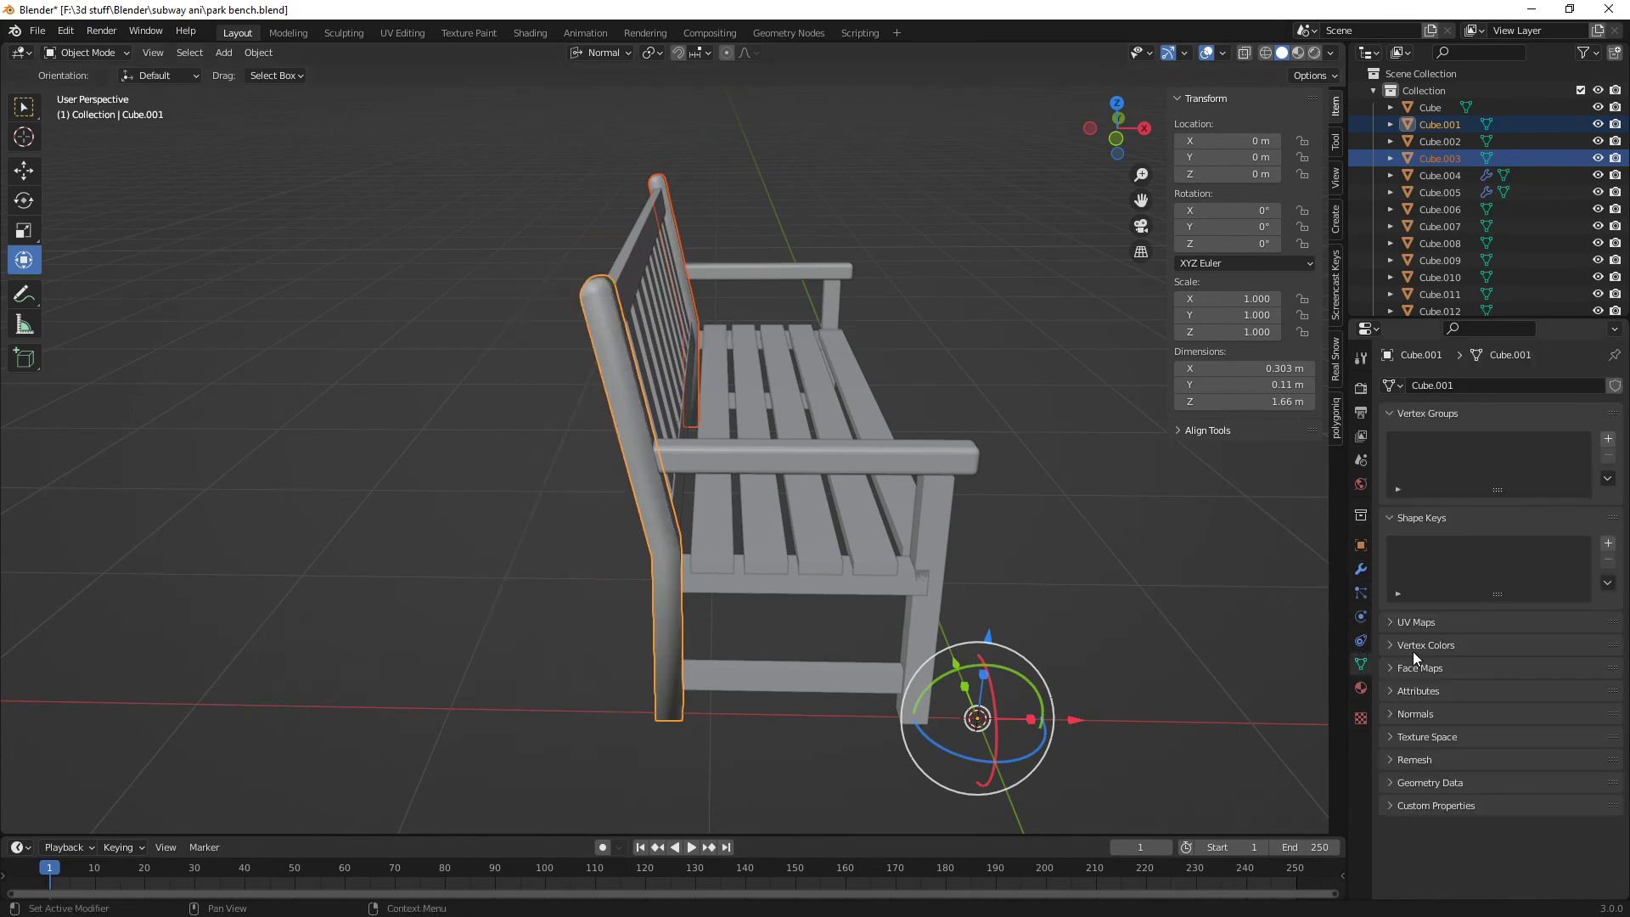
pyautogui.click(1392, 713)
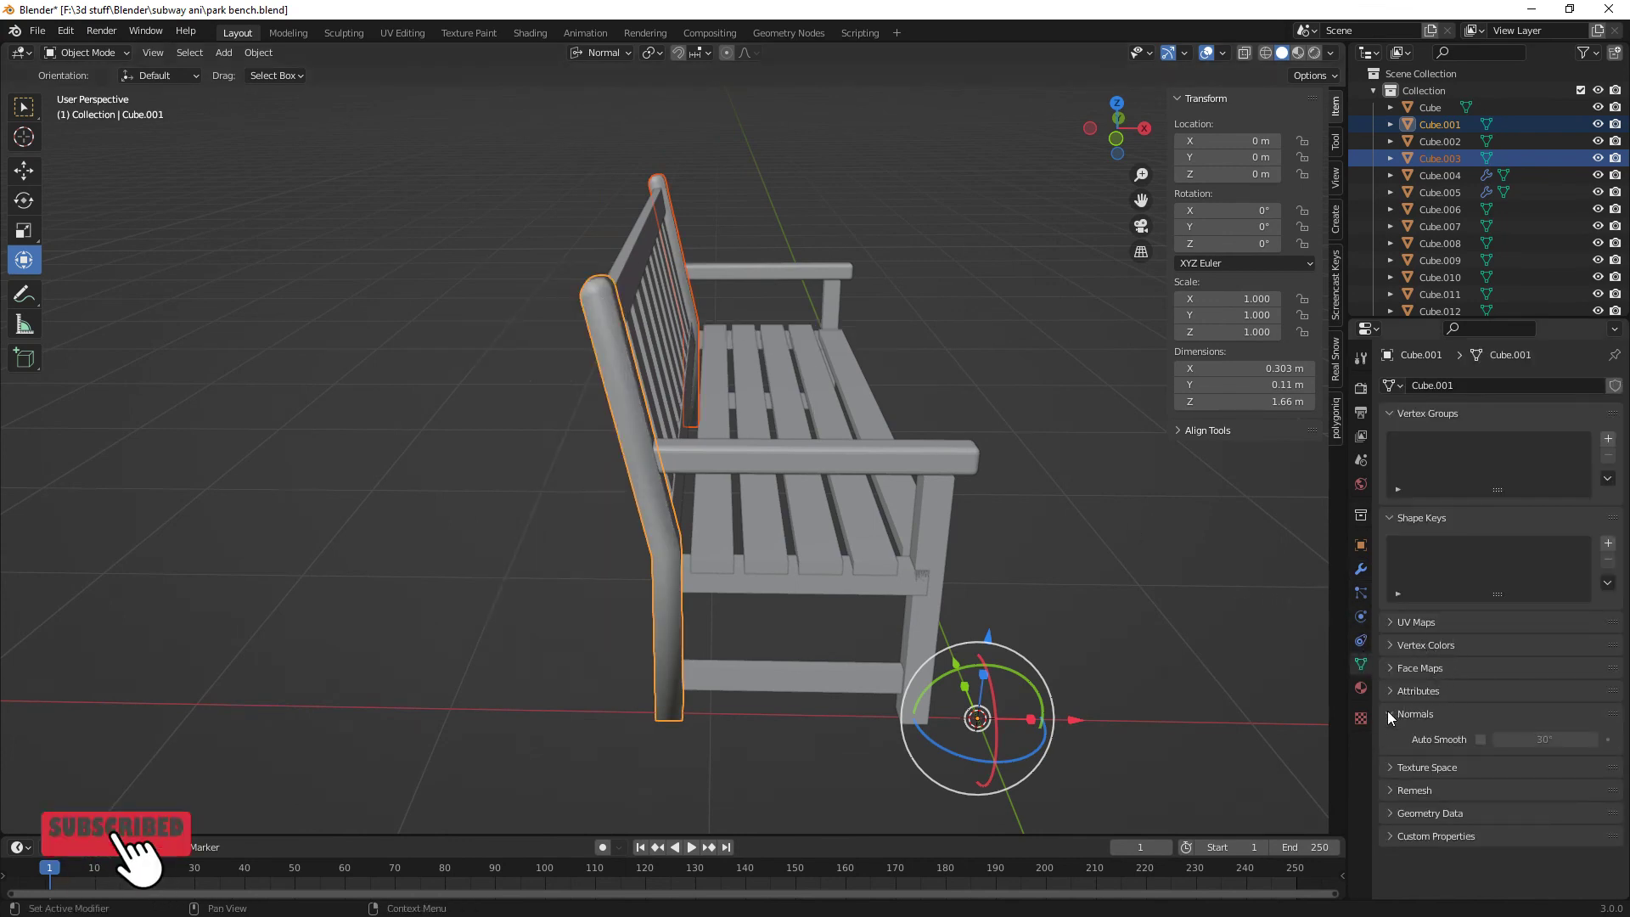
pyautogui.click(1481, 738)
# - Enable Auto Smooth at 30° on the rear post farther along Y and check the shading from both ends
pyautogui.moveTo(907, 552); pyautogui.dragTo(822, 508, button='middle')
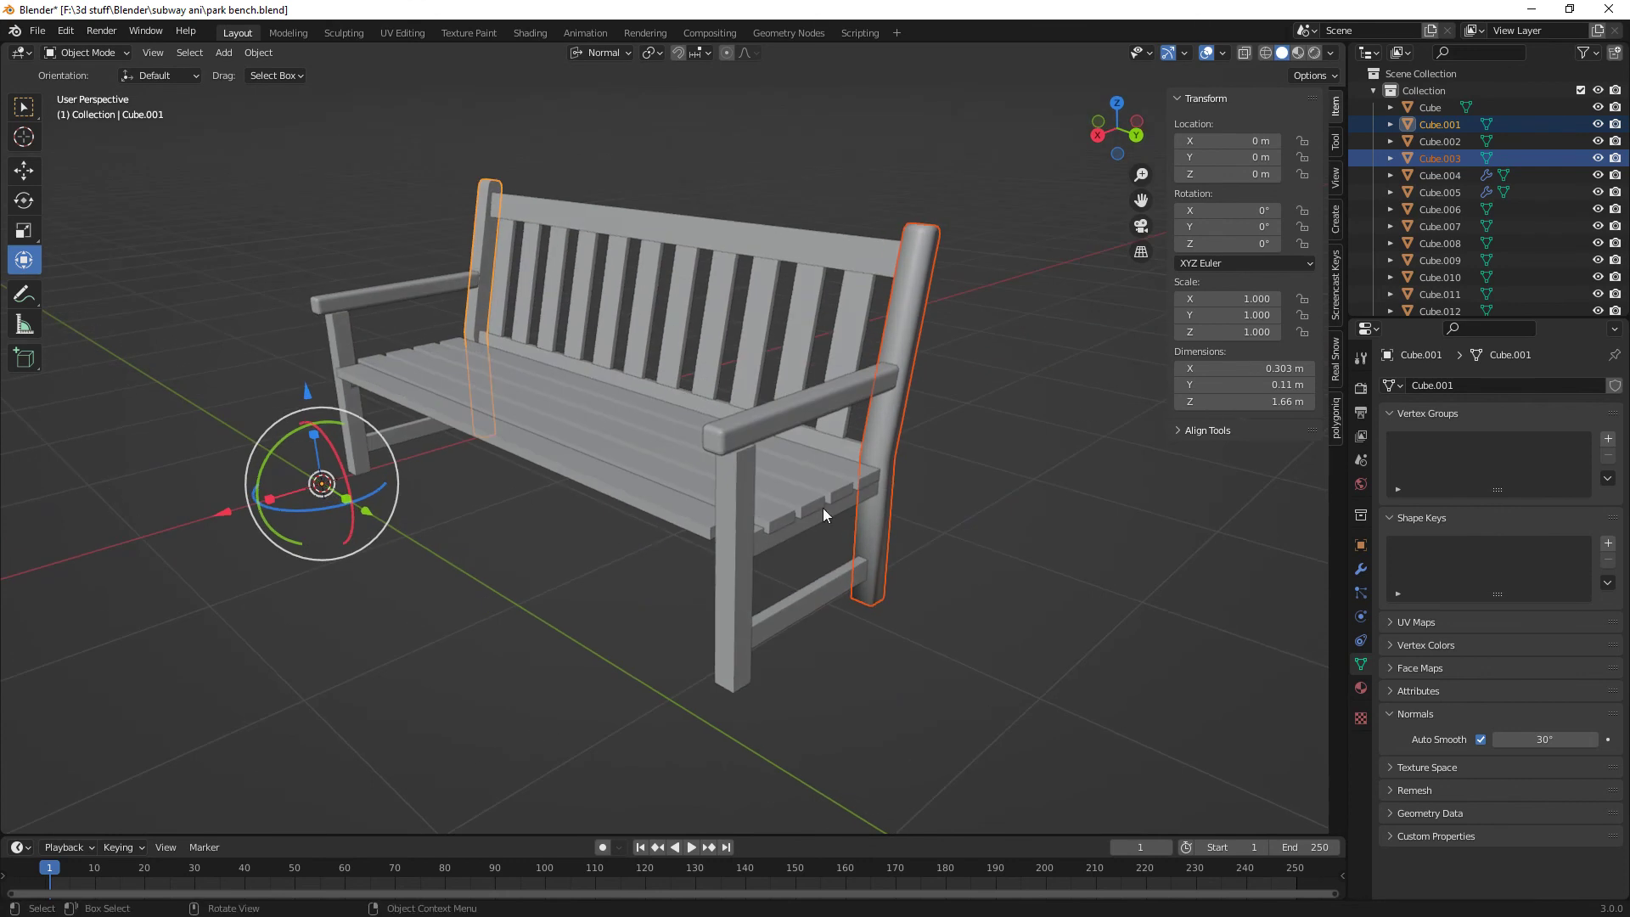
pyautogui.click(917, 293)
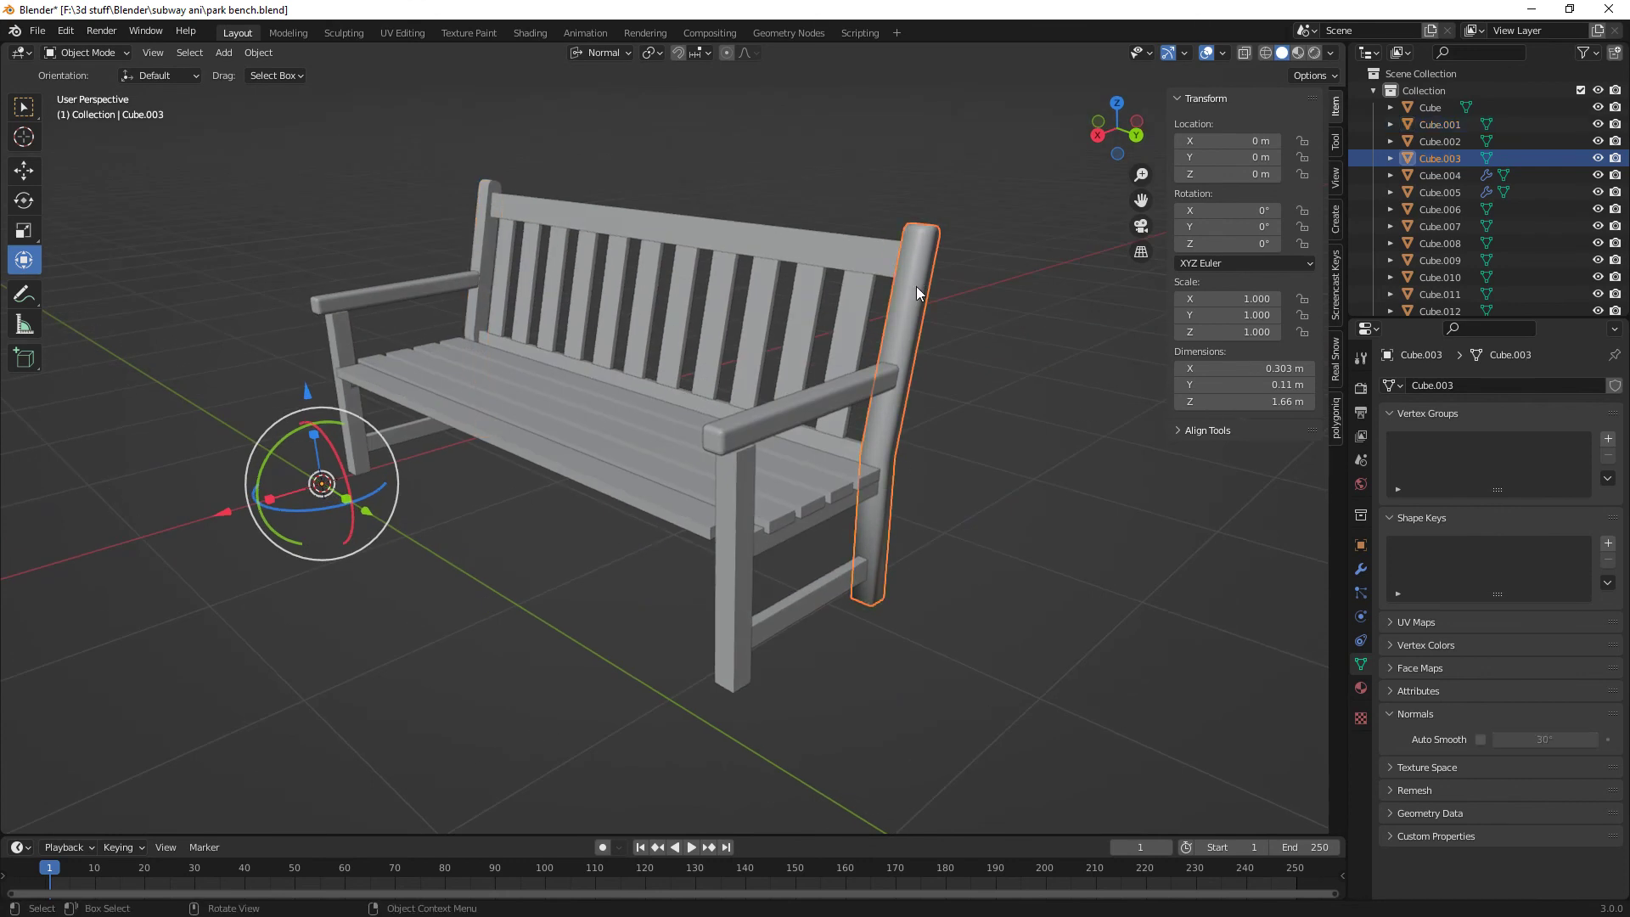
pyautogui.click(1481, 739)
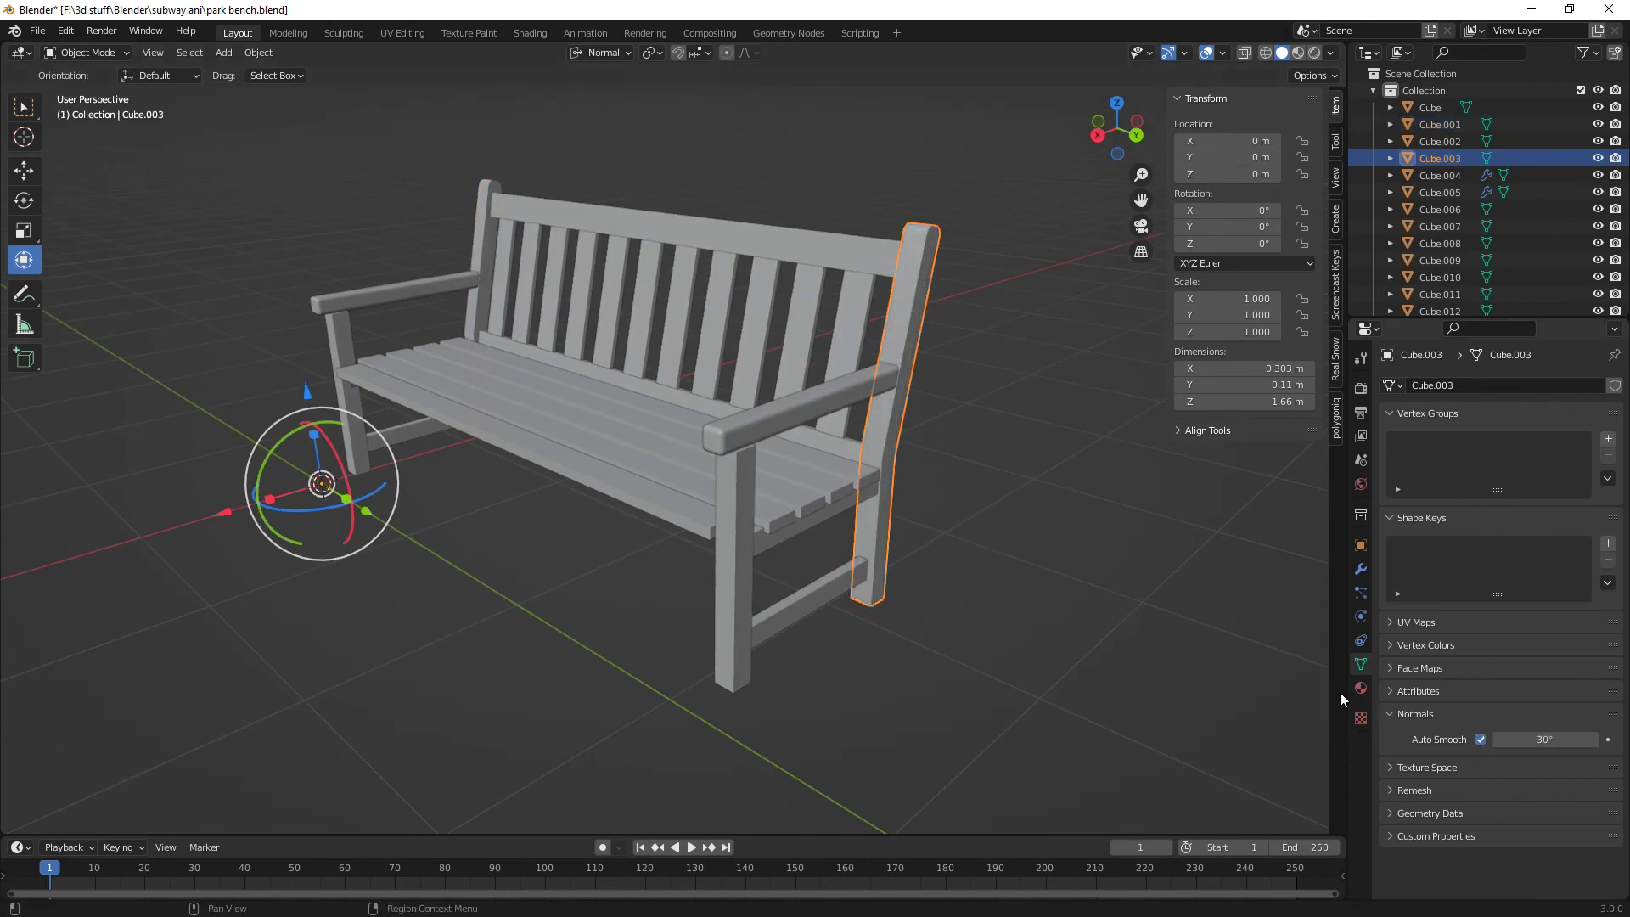
pyautogui.moveTo(862, 623)
pyautogui.mouseDown(button='middle')
pyautogui.moveTo(678, 630)
pyautogui.moveTo(803, 650)
pyautogui.moveTo(855, 635)
pyautogui.mouseUp(button='middle')
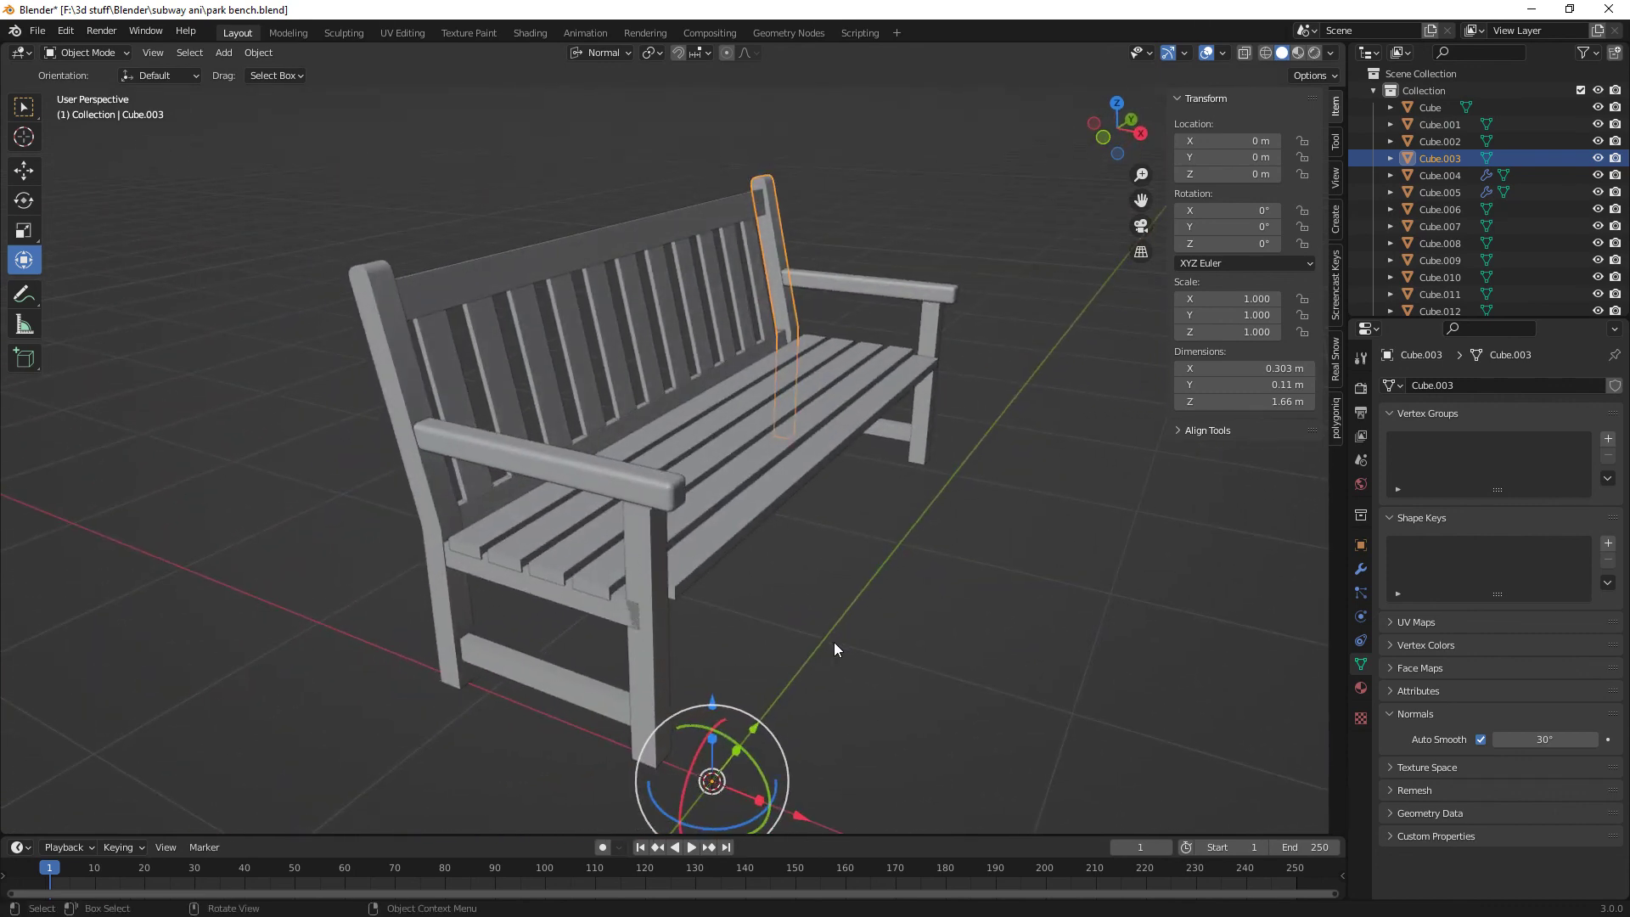
pyautogui.moveTo(1072, 558); pyautogui.dragTo(805, 577, button='middle')
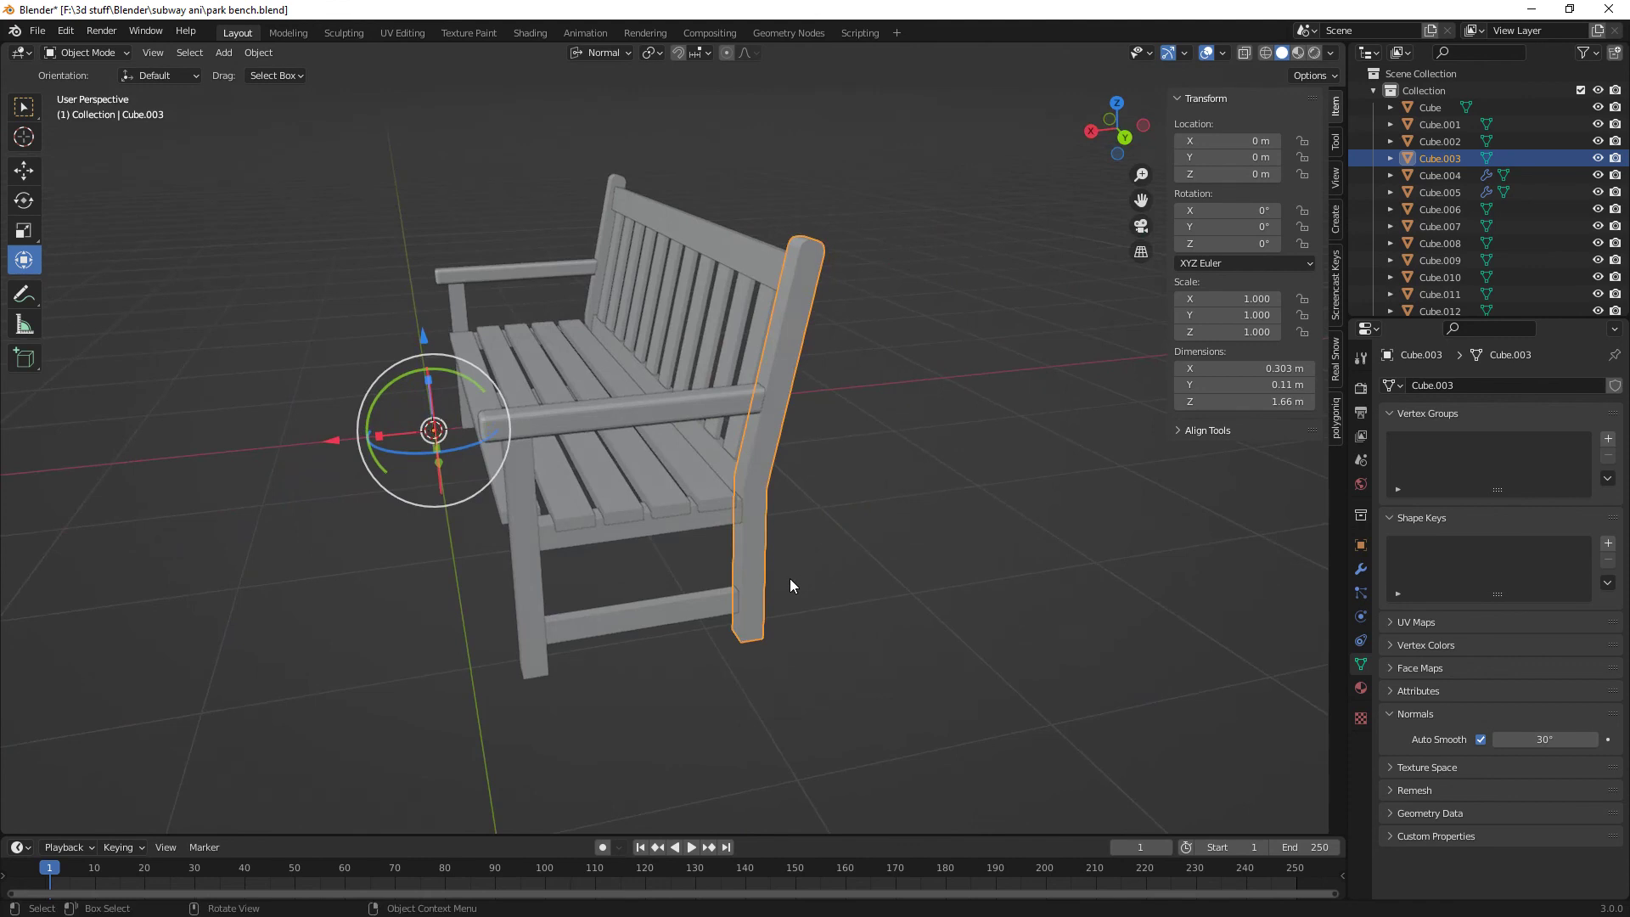